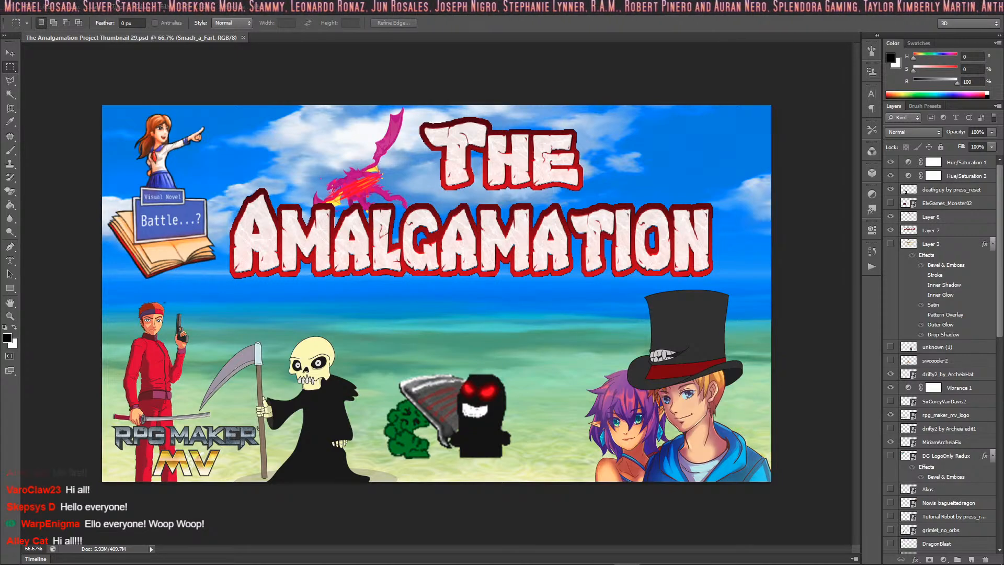
# - Switch to Discord and post the copied YouTube stream link in the official_content channel of the Driftwood Gaming server
pyautogui.click(576, 555)
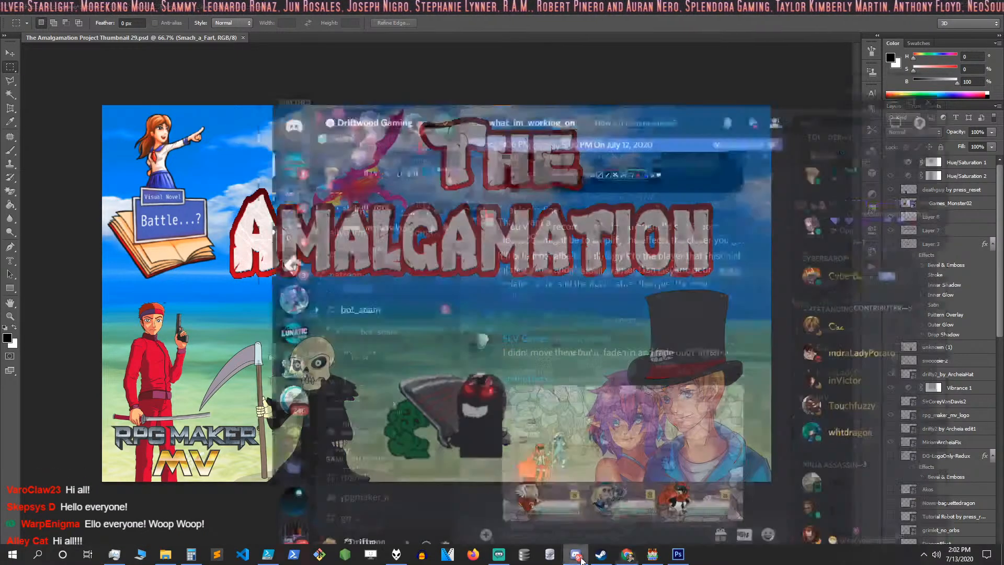
pyautogui.scroll(-2, 467, 335)
pyautogui.scroll(-10, 392, 286)
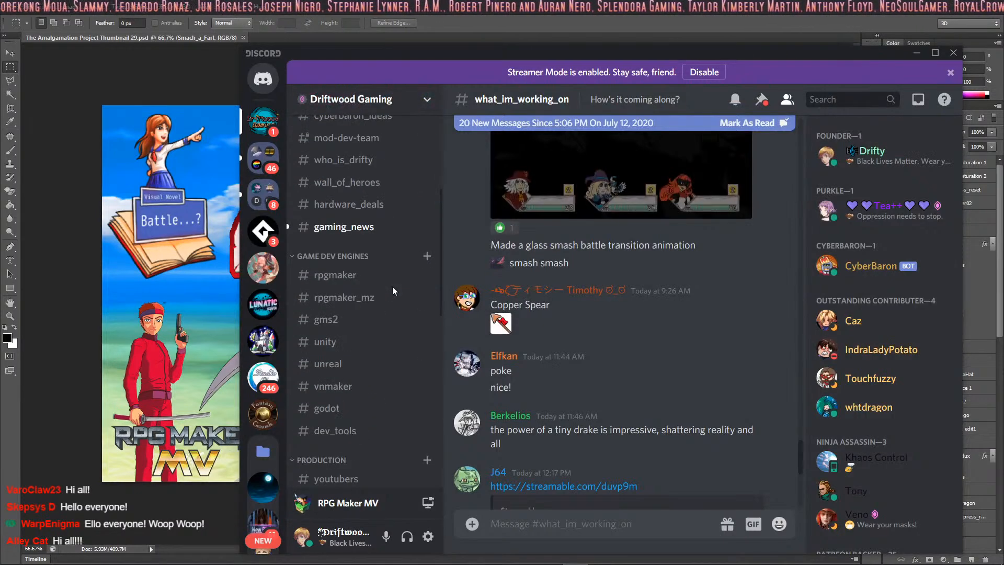
pyautogui.click(356, 373)
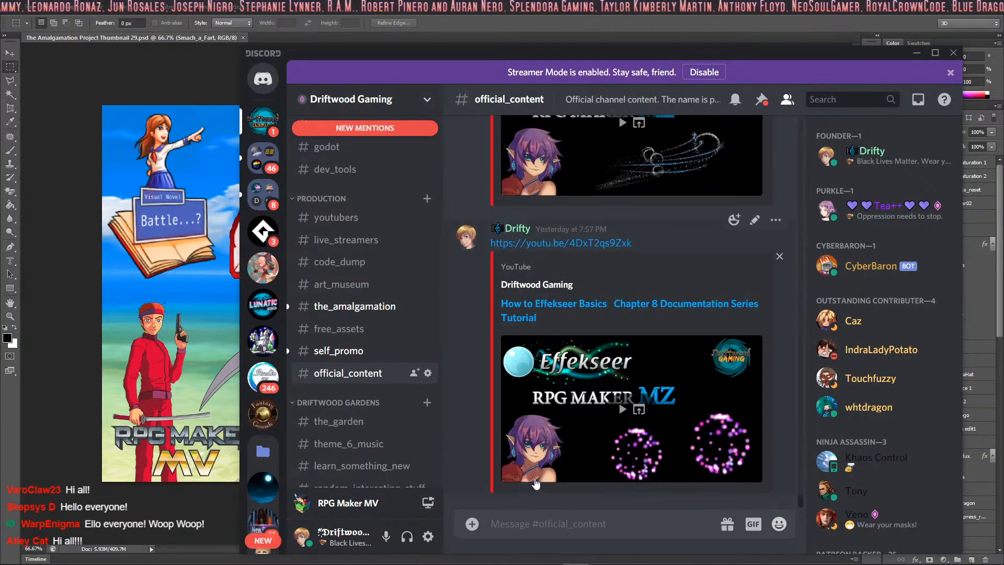
pyautogui.rightClick(533, 523)
pyautogui.click(560, 512)
pyautogui.press('Return')
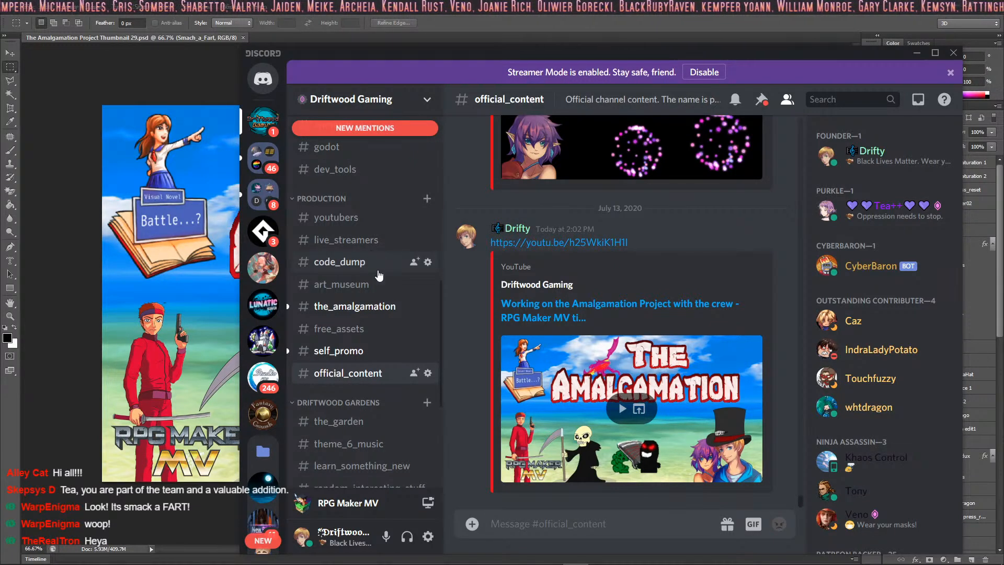
# - Look through the Driftwood Gaming server's channel list and minimize Discord
pyautogui.scroll(10, 370, 350)
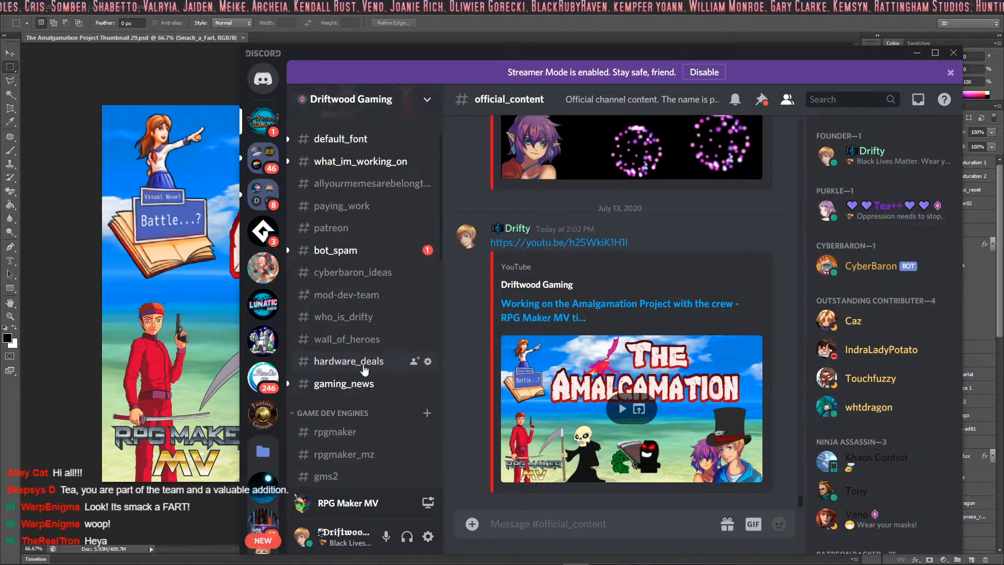
pyautogui.scroll(2, 366, 250)
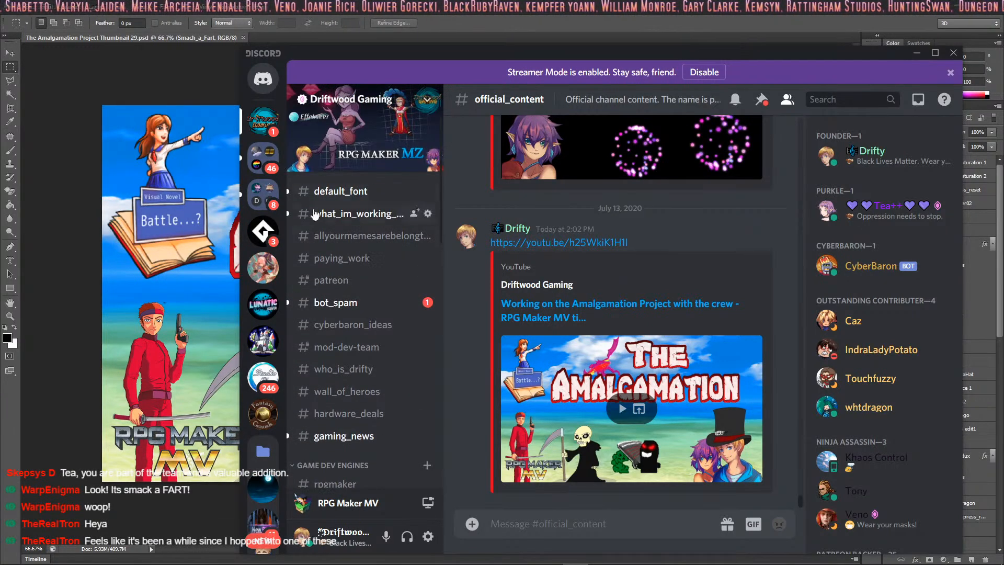
pyautogui.scroll(-12, 375, 314)
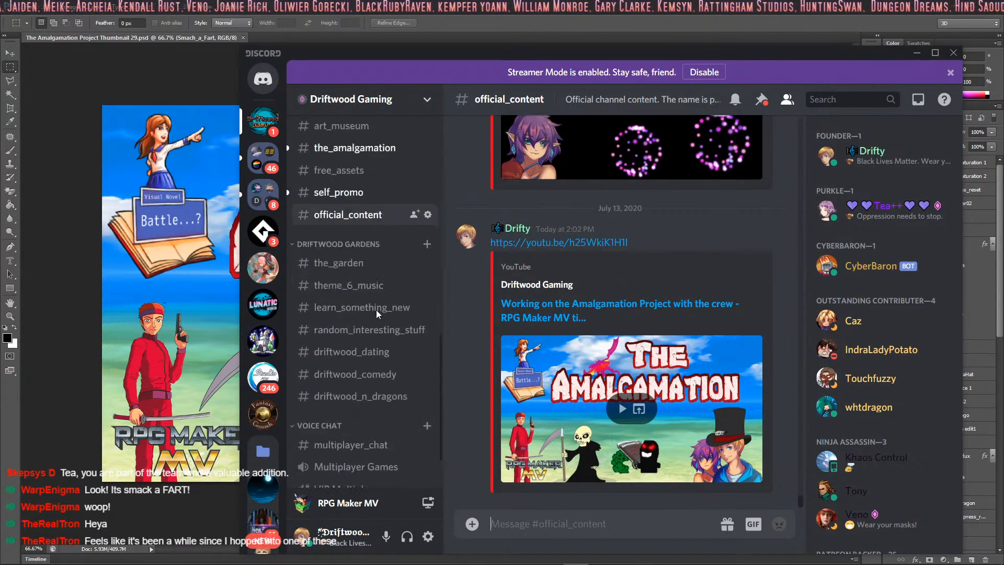
pyautogui.scroll(8, 377, 314)
pyautogui.click(916, 53)
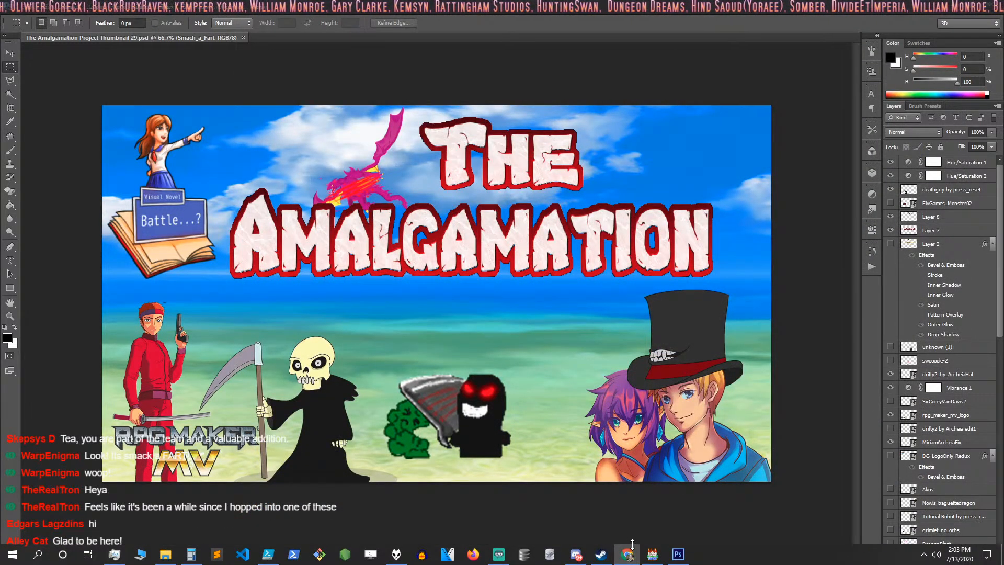
pyautogui.moveTo(563, 563)
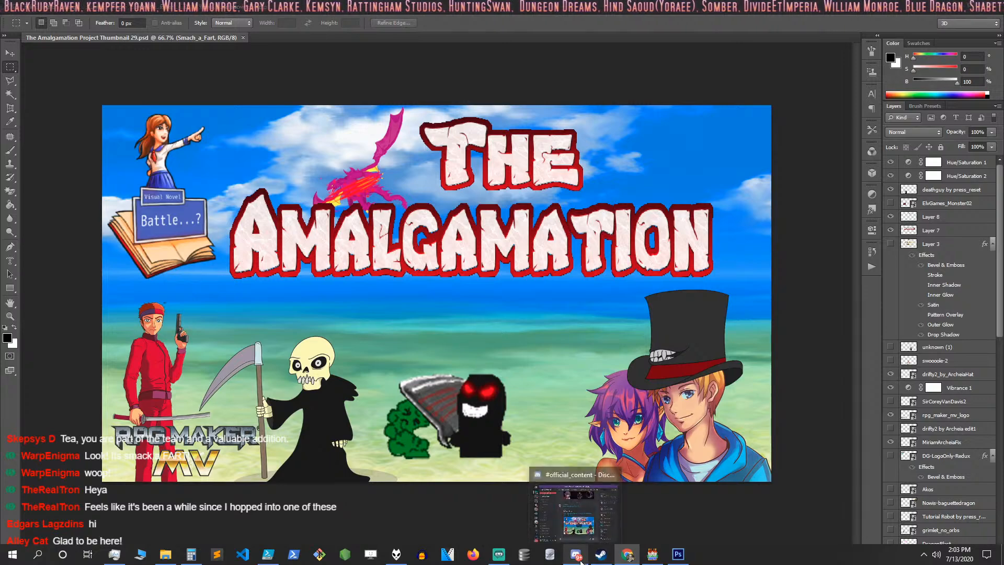
pyautogui.click(485, 558)
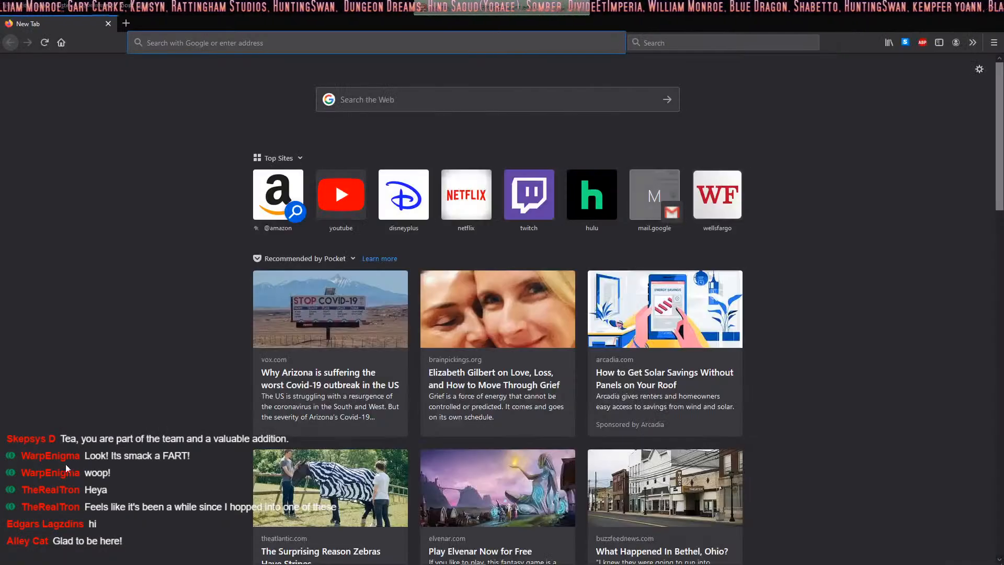
pyautogui.click(486, 558)
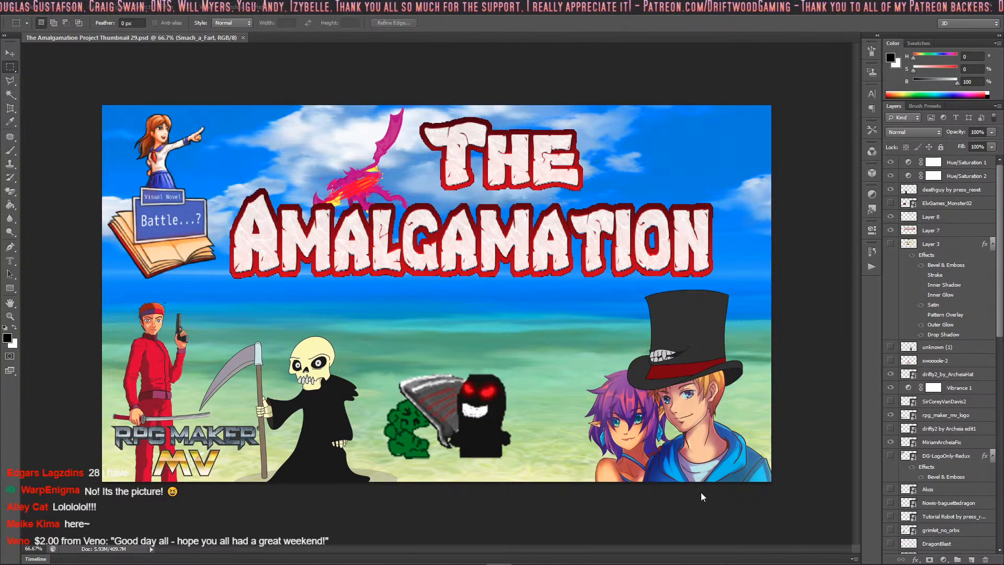
# - Switch to the RPG Maker MV project and look over the Dragville map around the docks and houses
pyautogui.moveTo(524, 561)
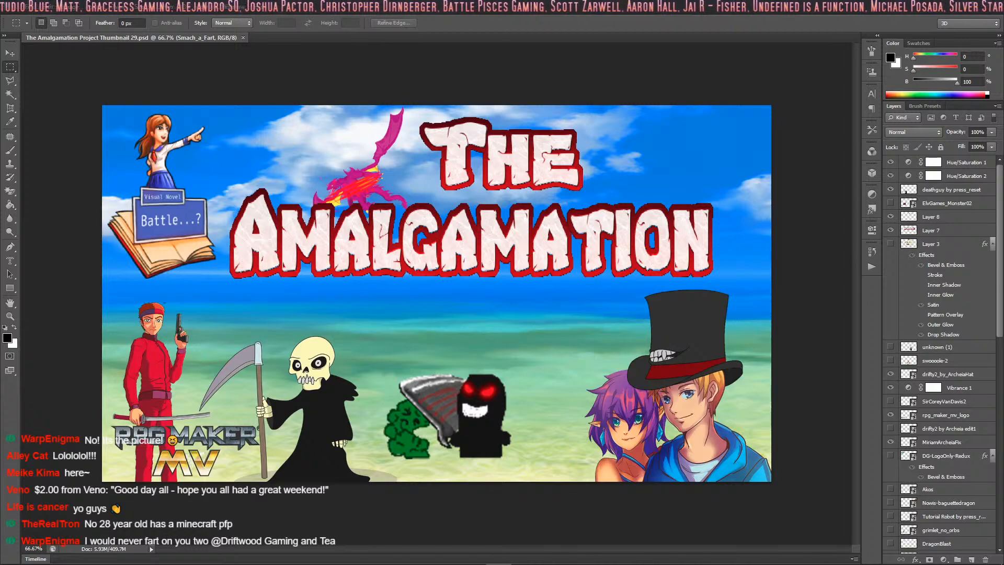
pyautogui.moveTo(523, 563)
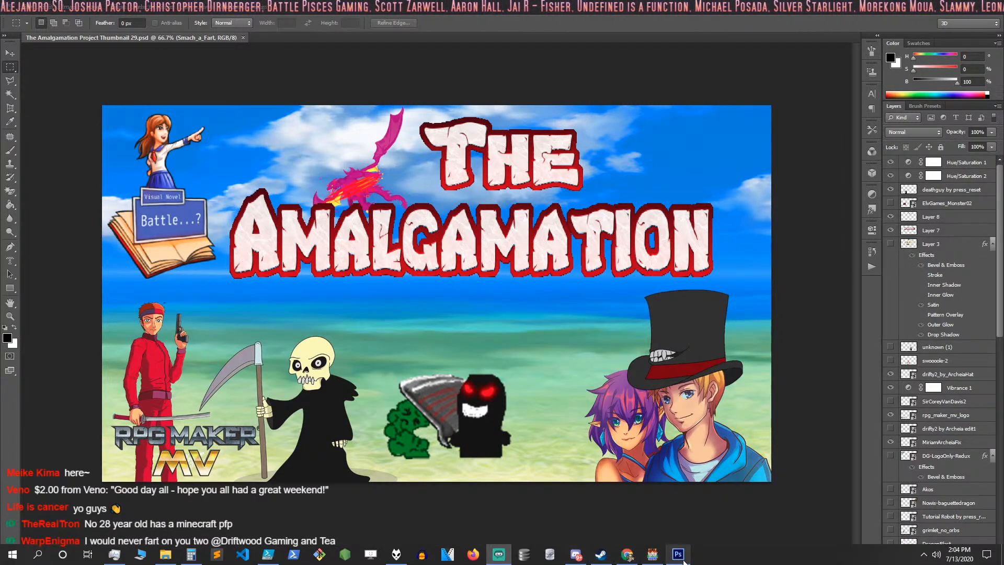
pyautogui.click(652, 555)
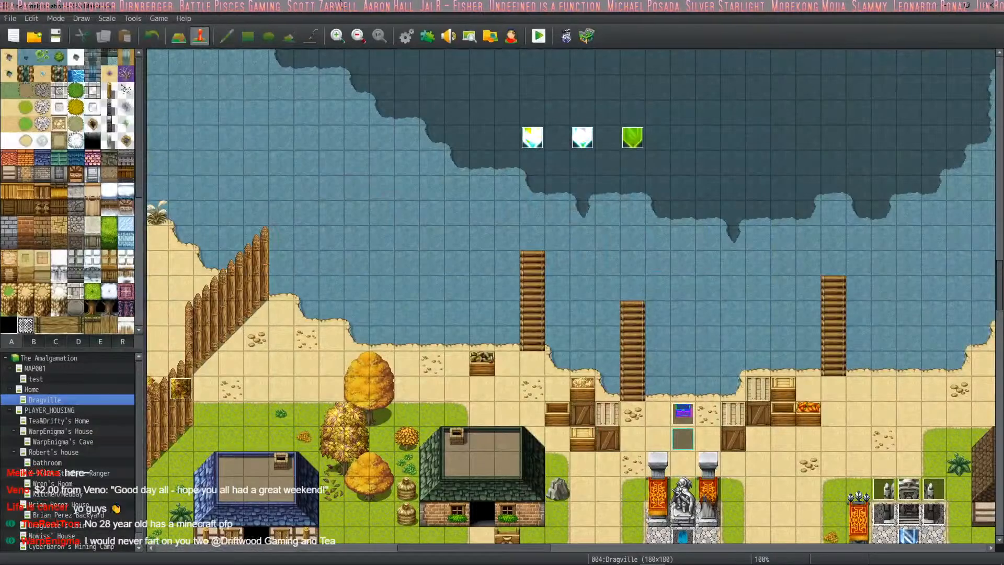
pyautogui.scroll(-10, 441, 238)
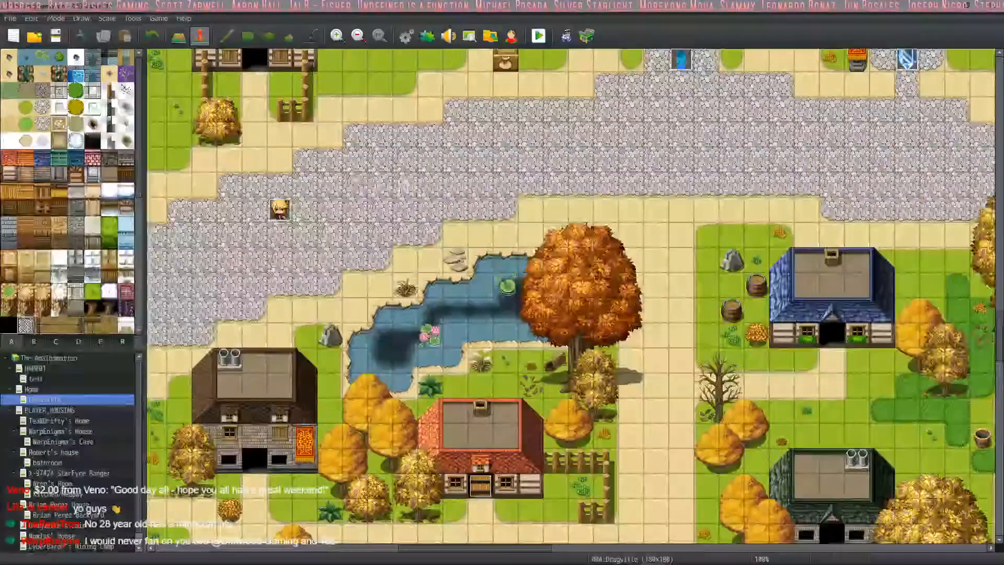
pyautogui.moveTo(441, 239); pyautogui.dragTo(415, 457, button='middle')
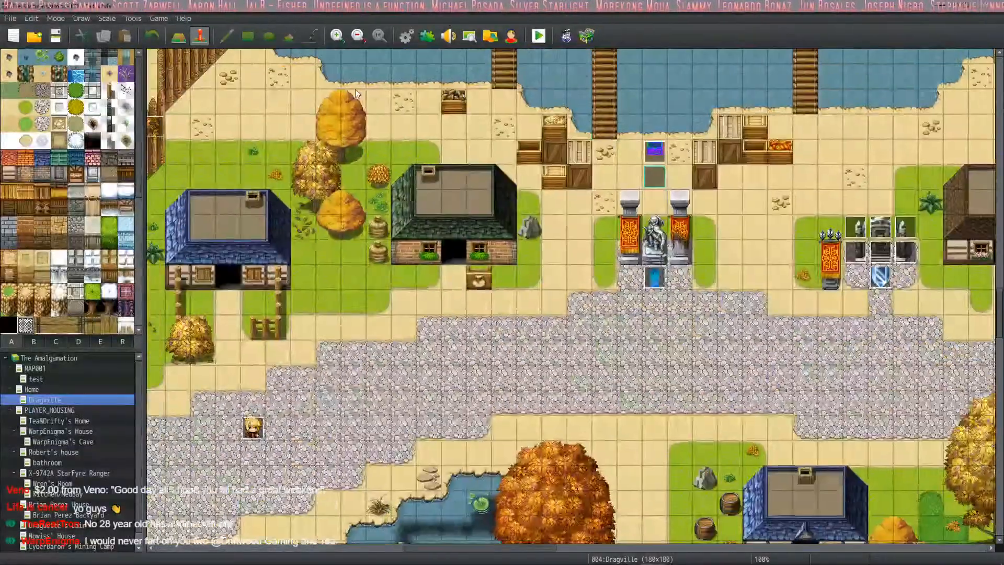
# - Switch to Discord, find a GIF with the search "do it", post the "Do it!" one in official_content, and minimize Discord
pyautogui.click(576, 554)
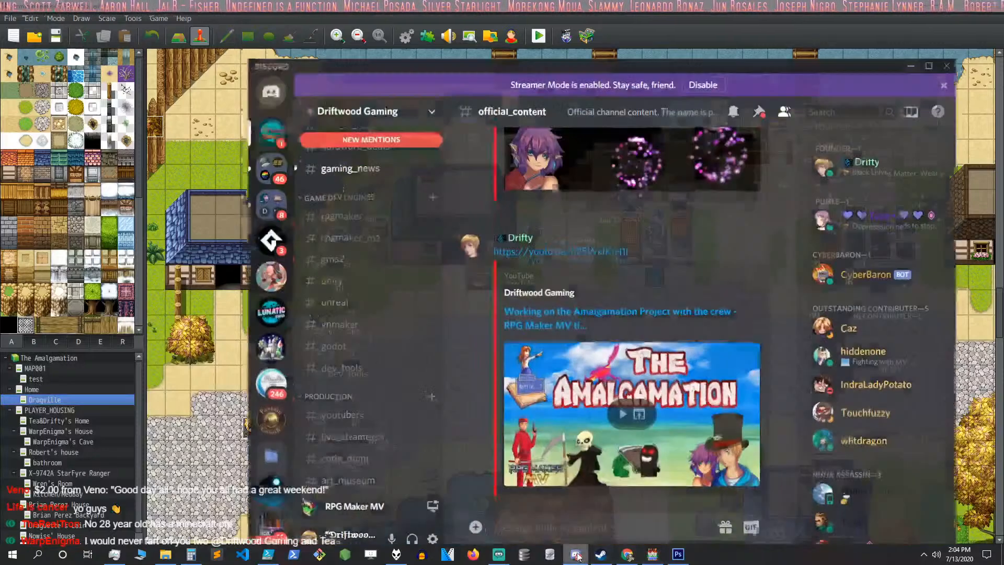
pyautogui.click(753, 524)
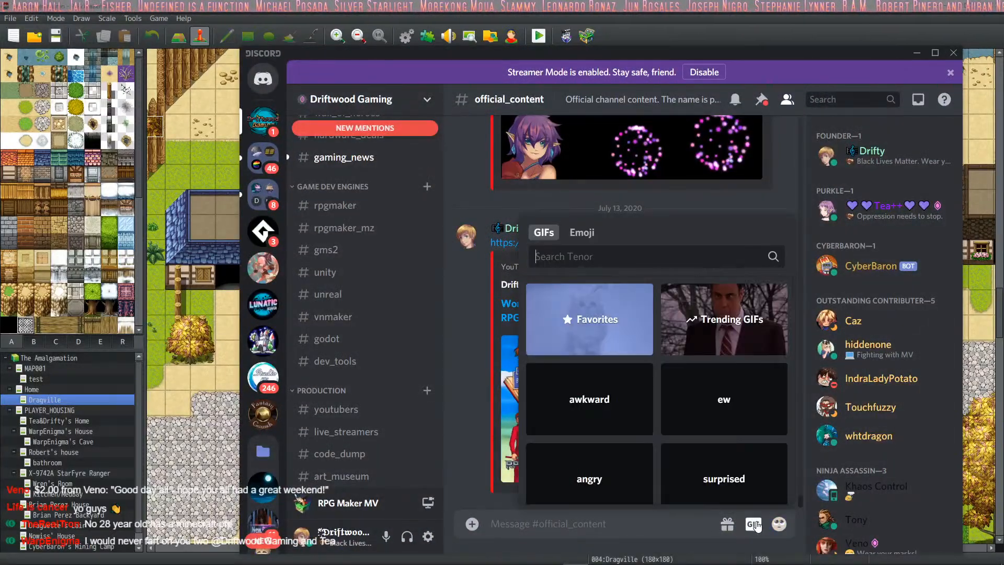
pyautogui.write('do it')
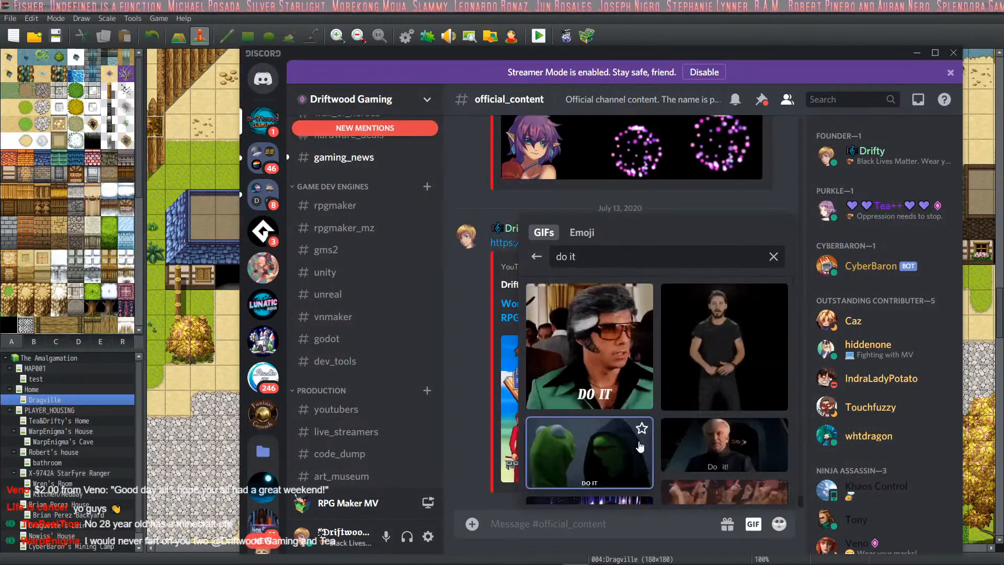
pyautogui.scroll(-2, 654, 387)
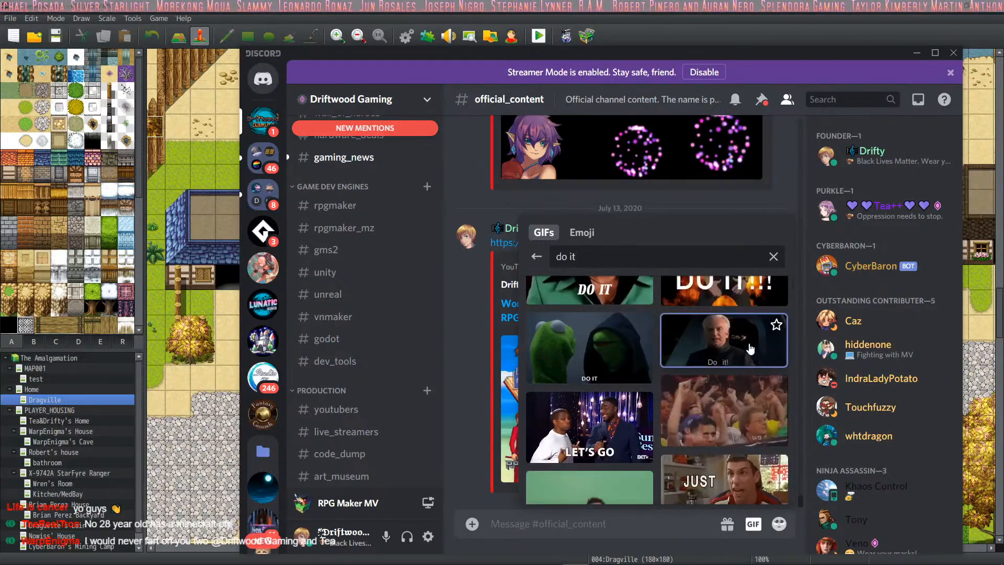
pyautogui.click(742, 360)
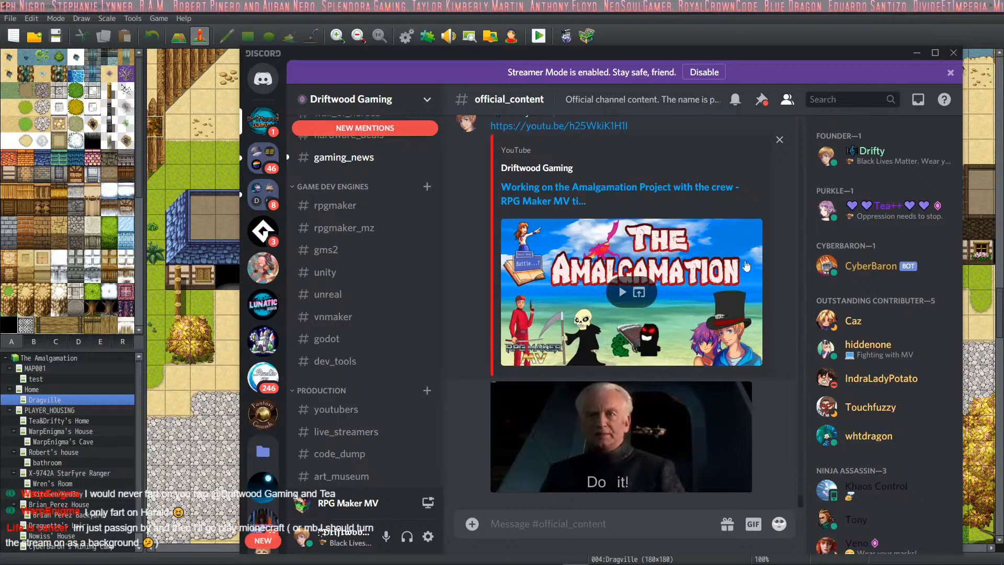
pyautogui.click(917, 54)
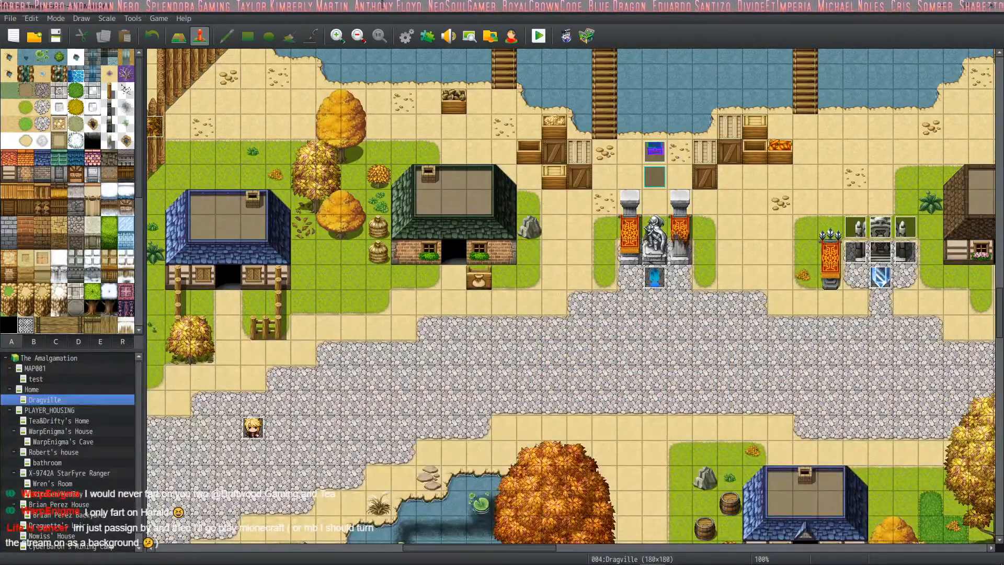
# - Open the database and examine the last filled weapon entries, 0022 to 0024, and the empty slots after them
pyautogui.click(405, 36)
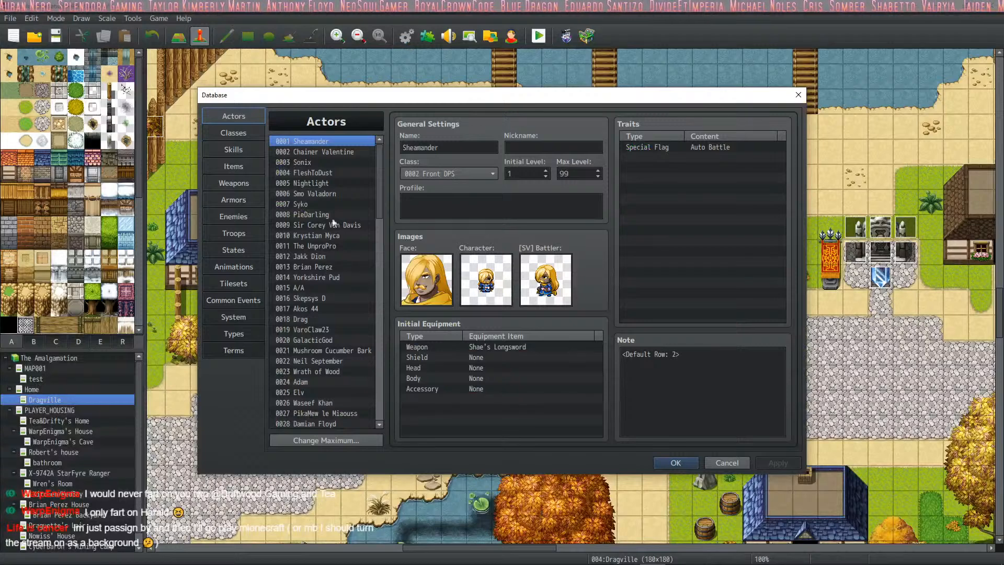
pyautogui.click(234, 182)
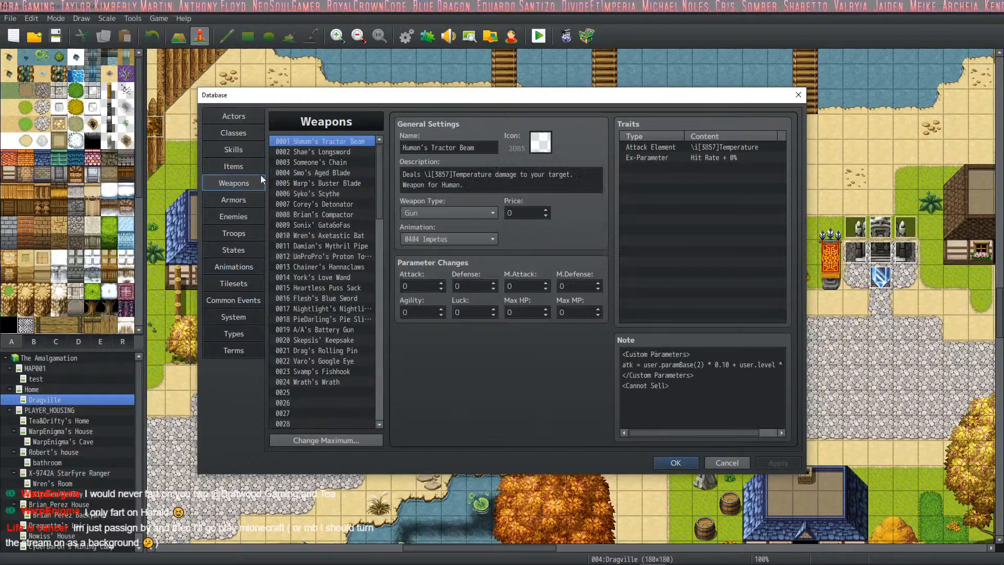
pyautogui.click(338, 371)
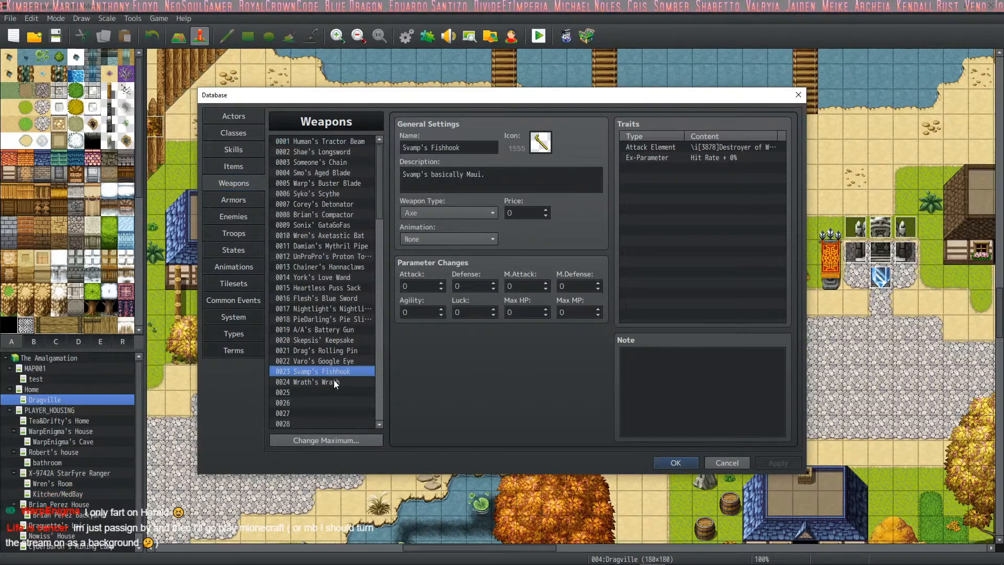
pyautogui.click(334, 380)
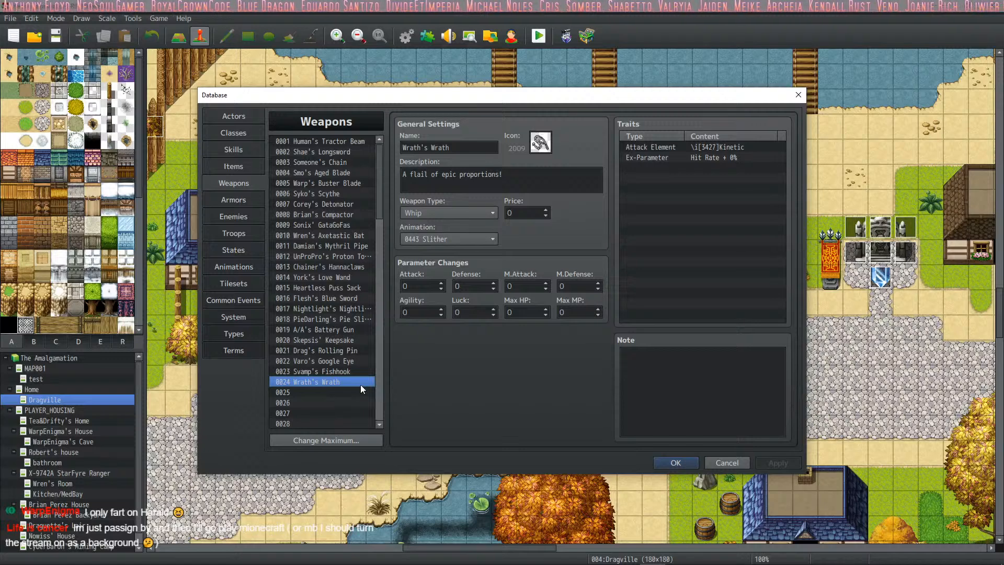
pyautogui.click(321, 396)
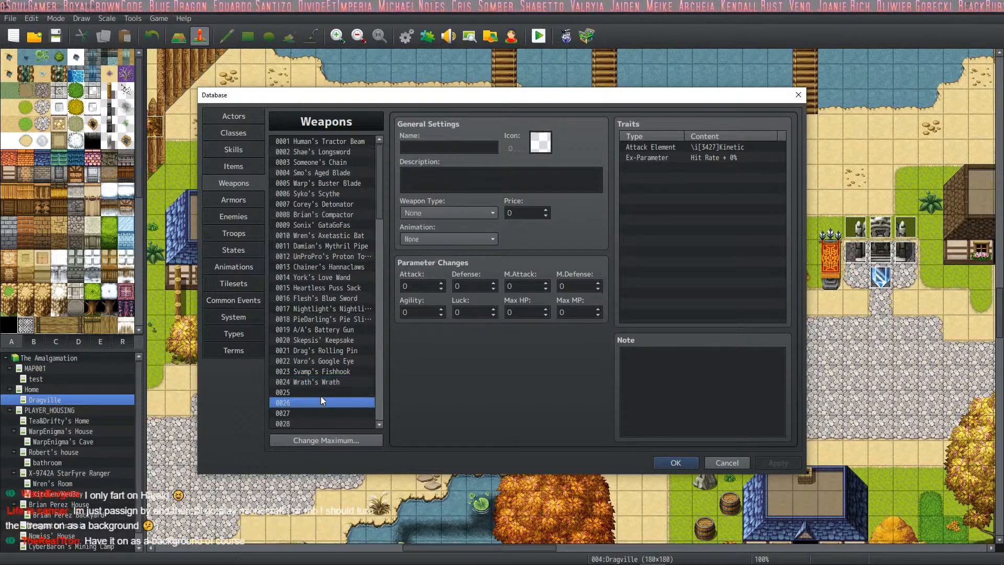
pyautogui.click(328, 379)
pyautogui.click(334, 363)
pyautogui.click(331, 373)
pyautogui.click(328, 383)
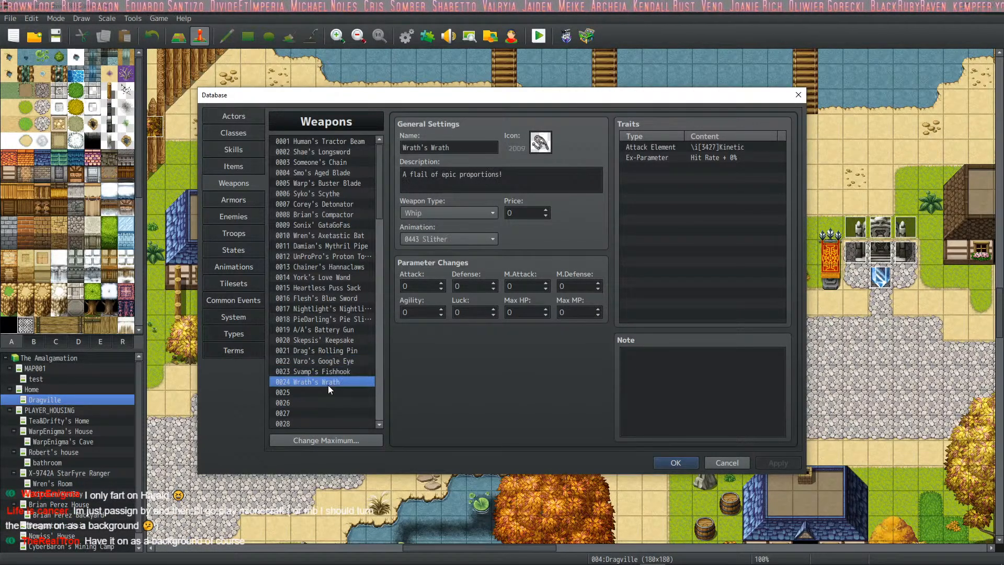
pyautogui.click(327, 393)
pyautogui.click(327, 384)
pyautogui.click(324, 394)
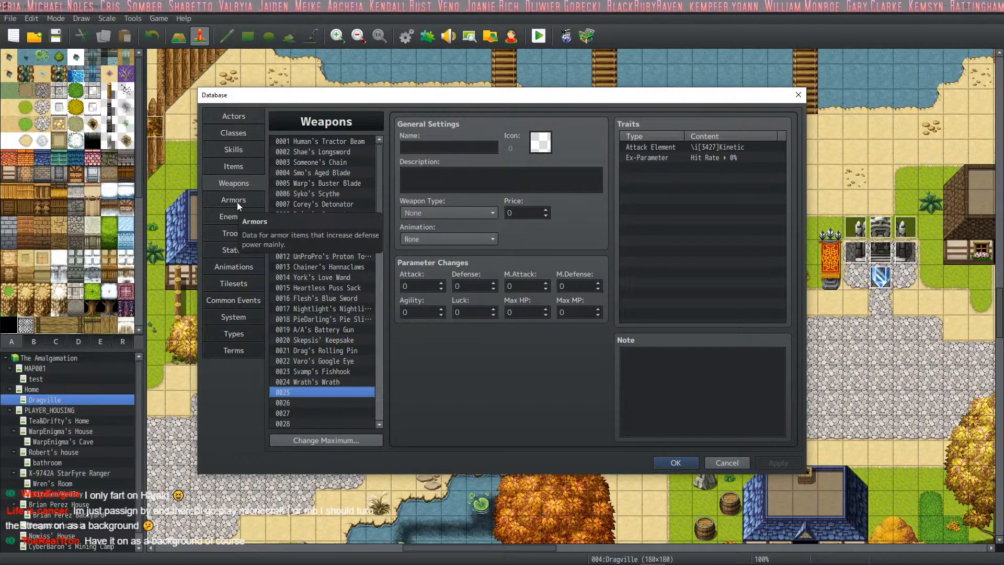
# - Examine the actor entries in the database one by one, from 0001 to 0012, checking class, images and initial equipment
pyautogui.click(247, 150)
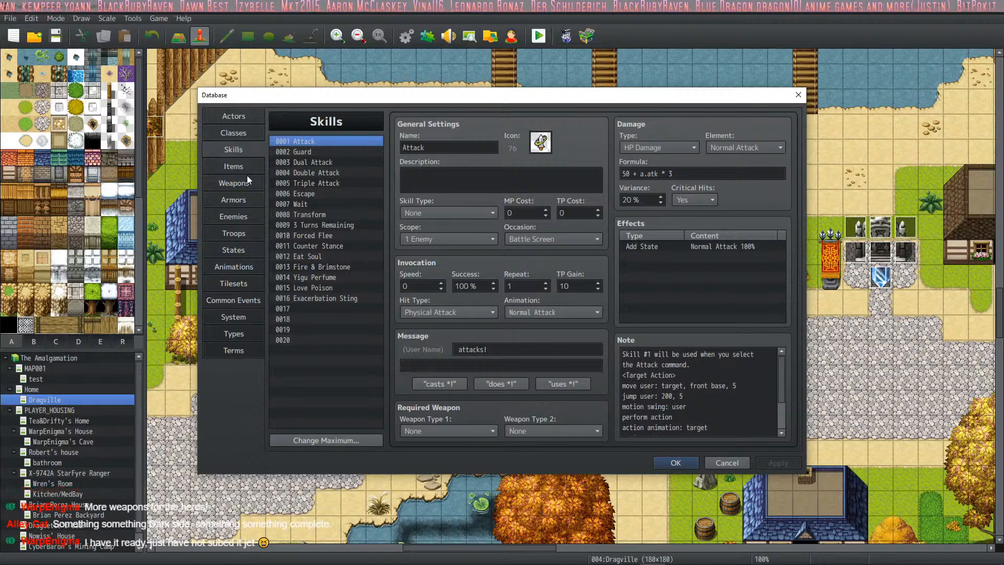
pyautogui.click(244, 115)
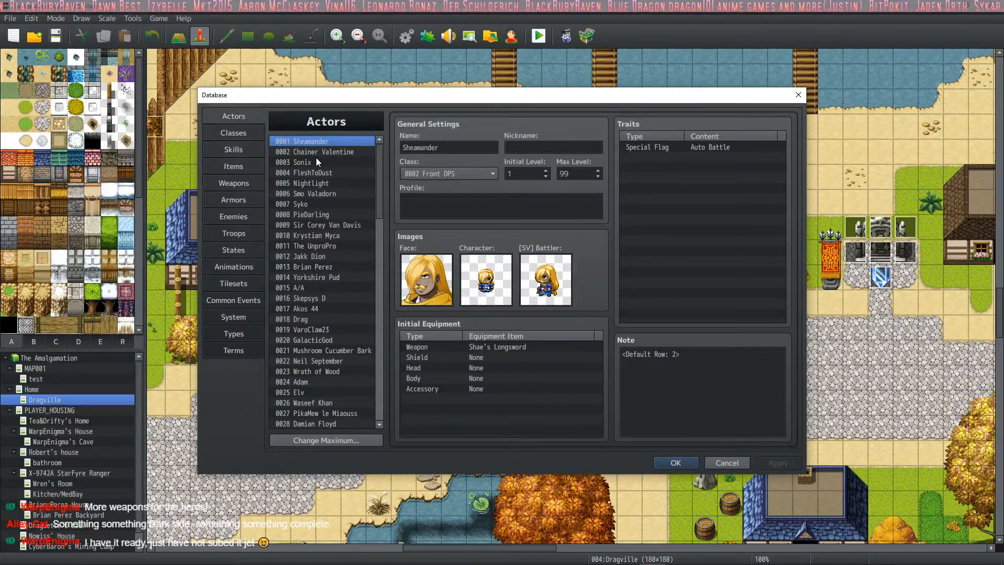
pyautogui.press('Down')
pyautogui.press('Down')
pyautogui.press('Down')
pyautogui.press('Down')
pyautogui.press('Down')
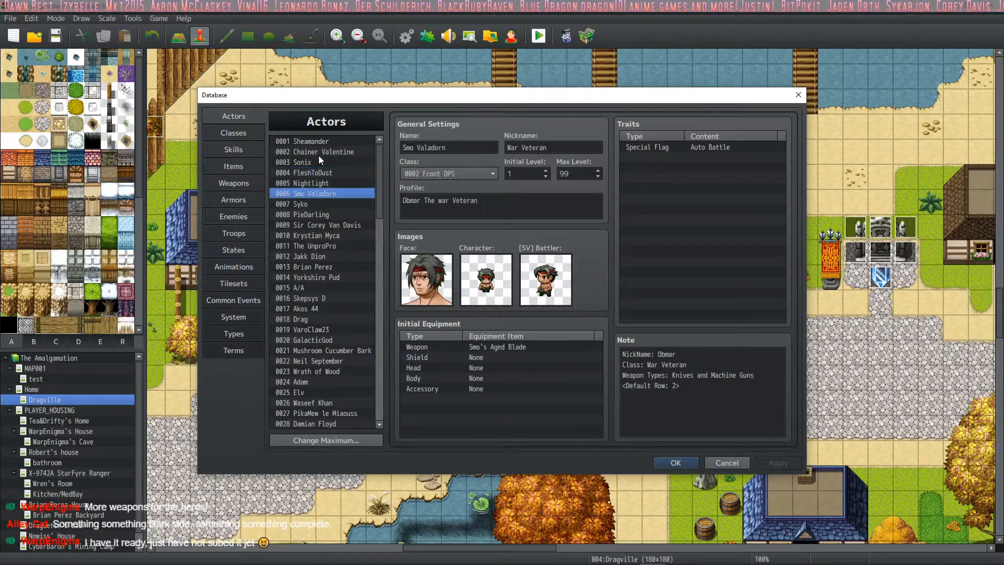
pyautogui.press('Down')
pyautogui.press('Down')
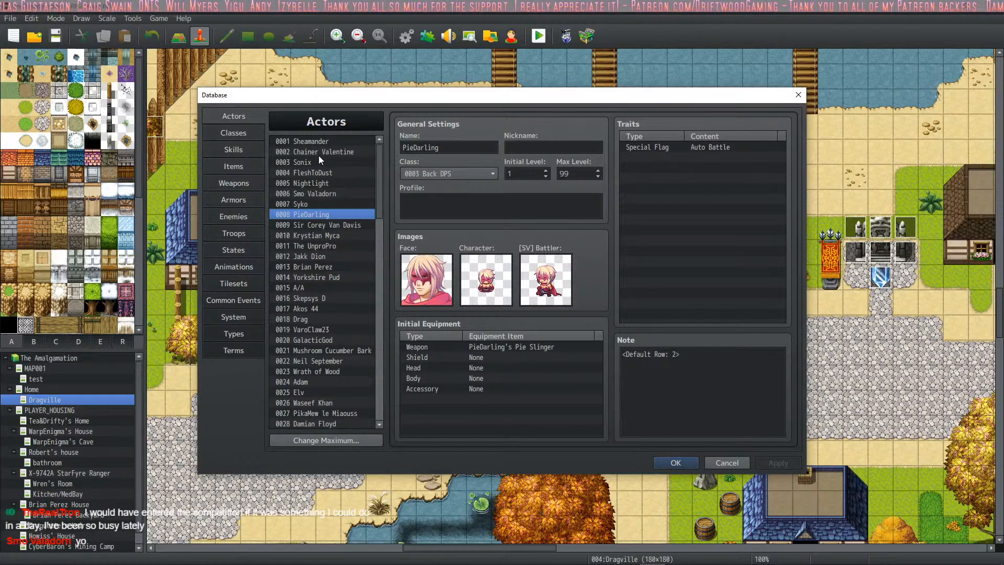
pyautogui.press('Down')
pyautogui.press('Down')
pyautogui.press('Down')
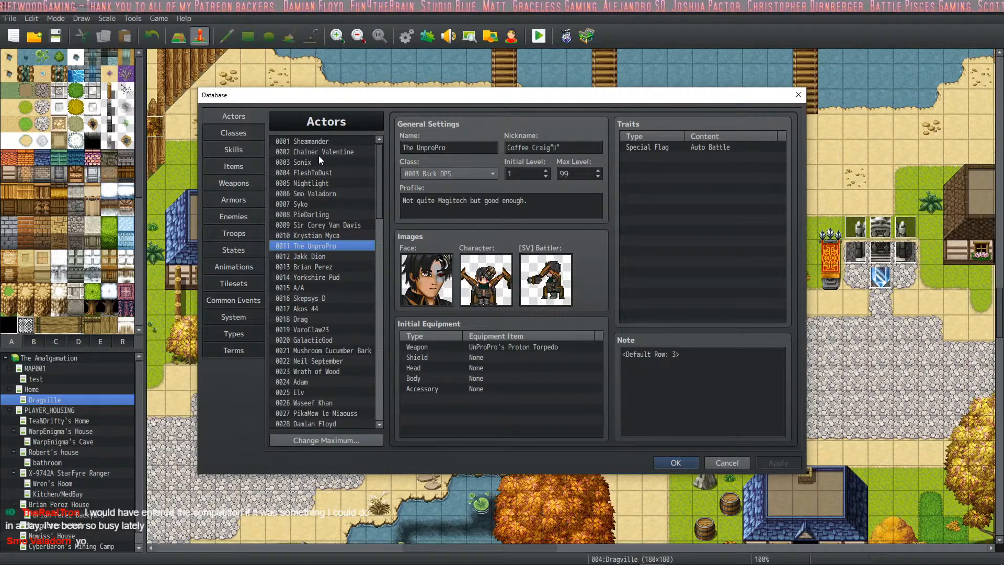
pyautogui.press('Down')
pyautogui.press('Up')
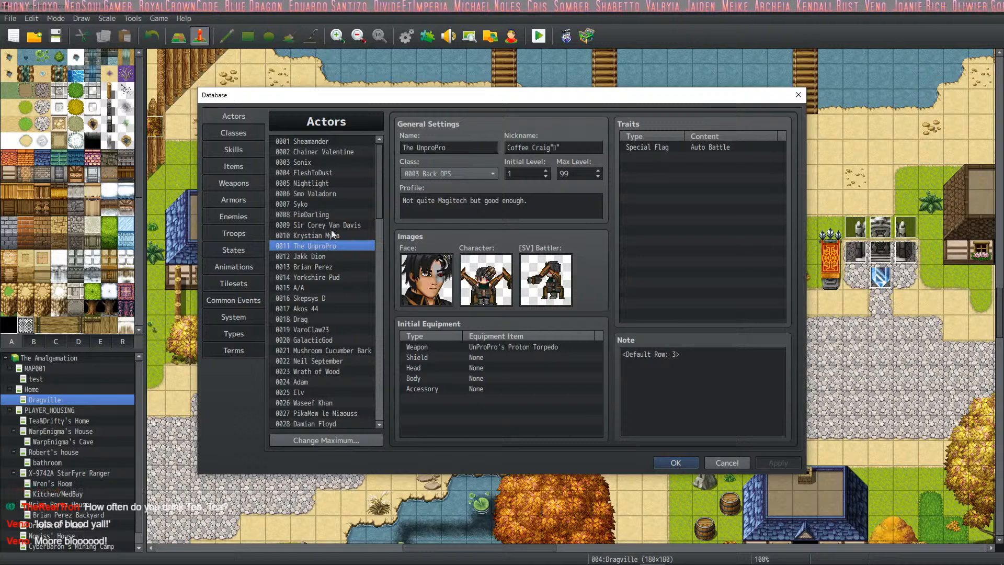
# - Examine the actor entries from 0012 to 0024 one by one, checking class, images, initial equipment and notes
pyautogui.click(322, 257)
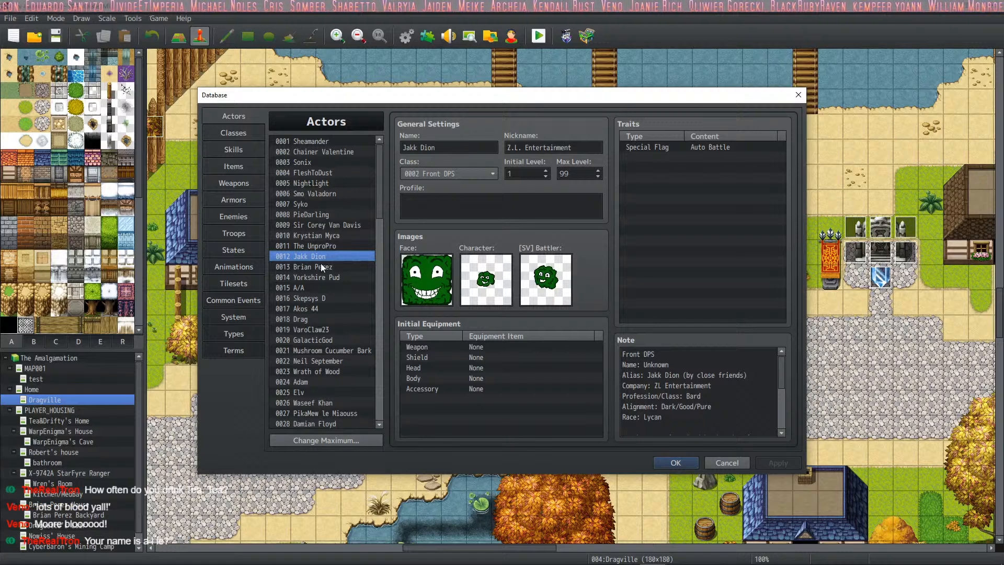
pyautogui.click(298, 268)
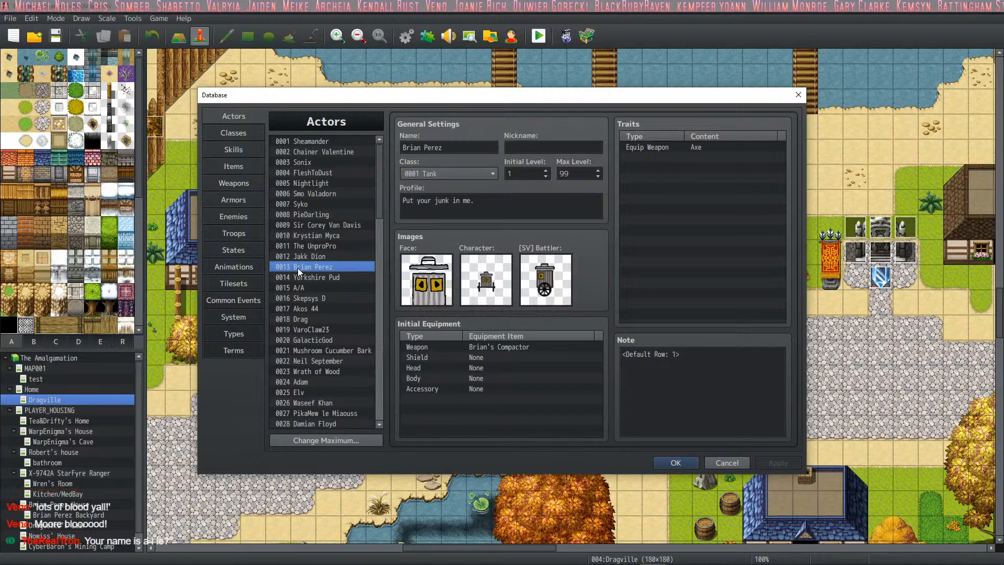
pyautogui.press('Down')
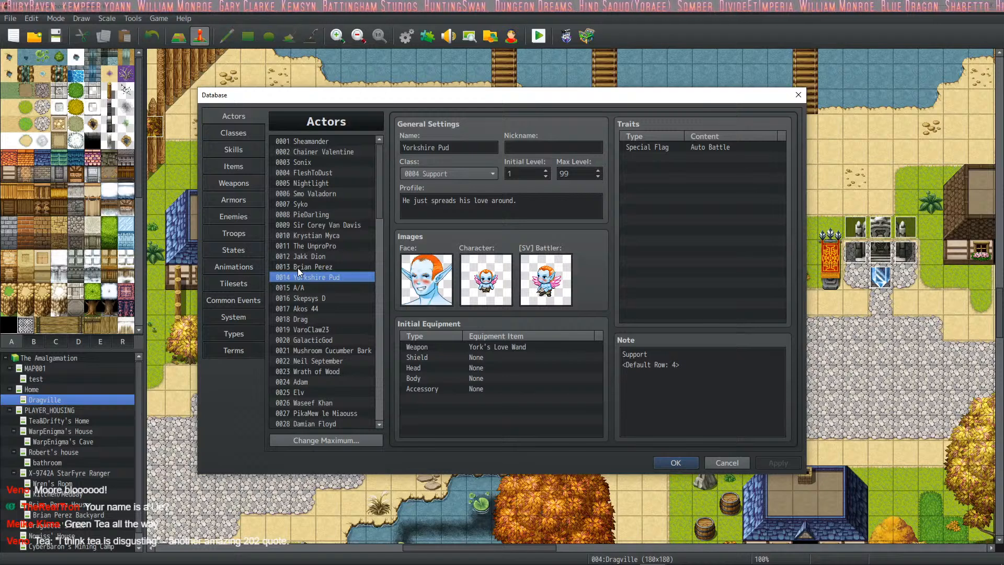
pyautogui.press('Down')
pyautogui.press('Down')
pyautogui.press('Down')
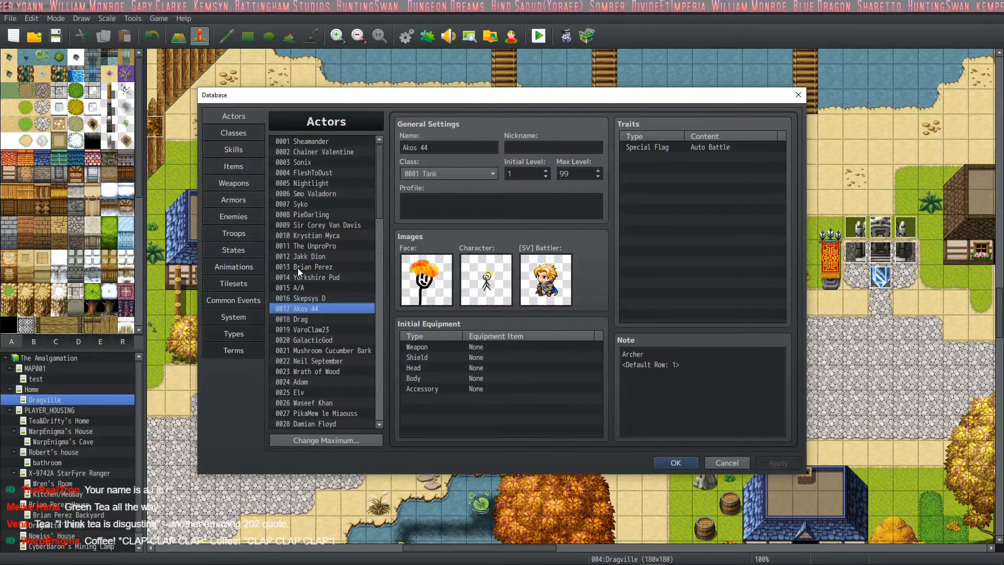
pyautogui.press('Down')
pyautogui.press('Down')
pyautogui.press('Down')
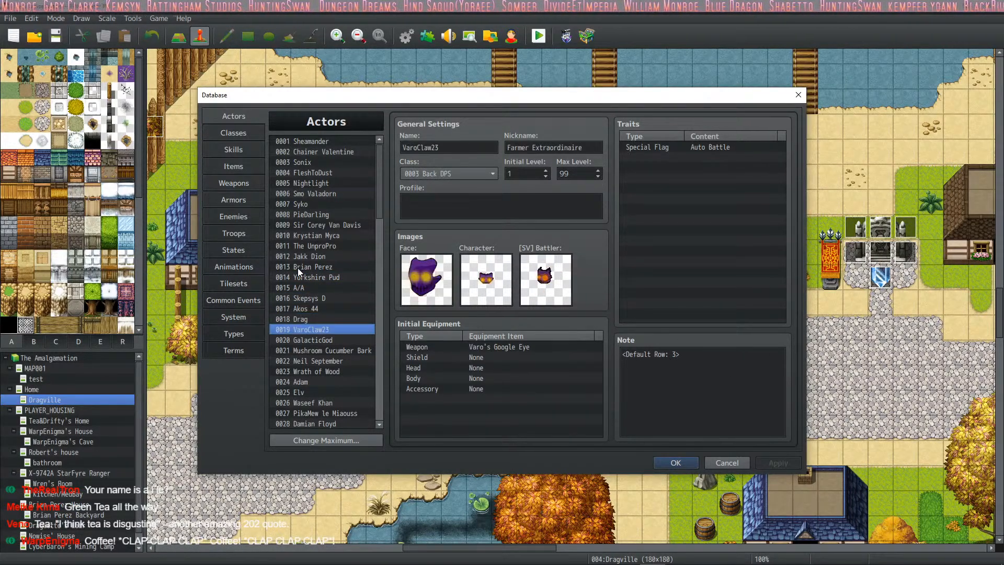
pyautogui.press('Down')
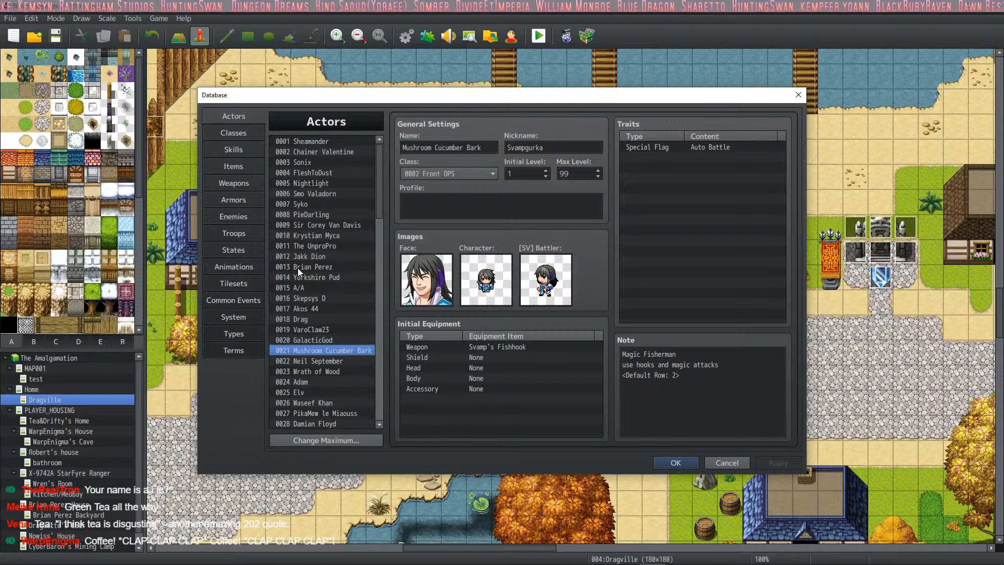
pyautogui.press('Down')
pyautogui.press('Down')
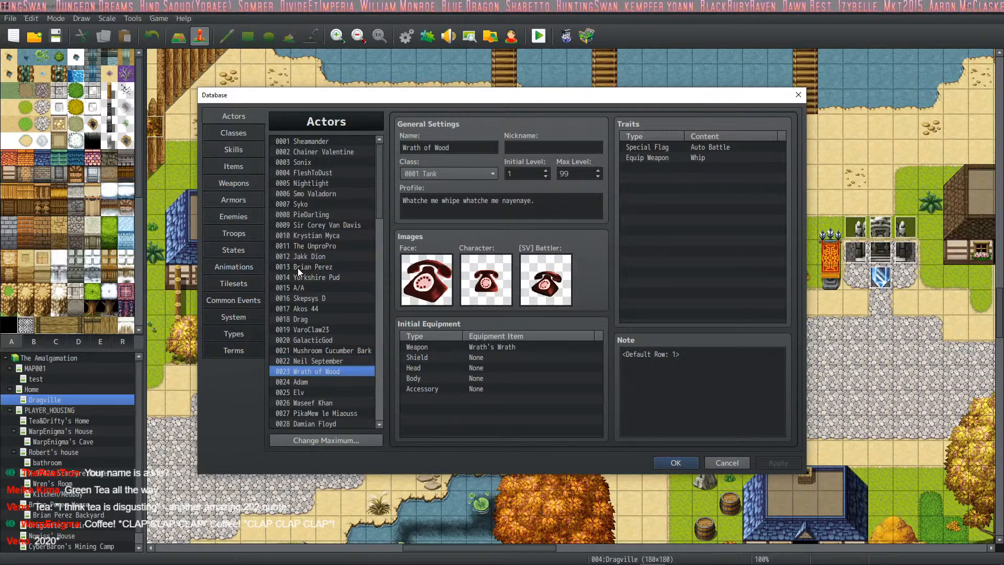
pyautogui.press('Down')
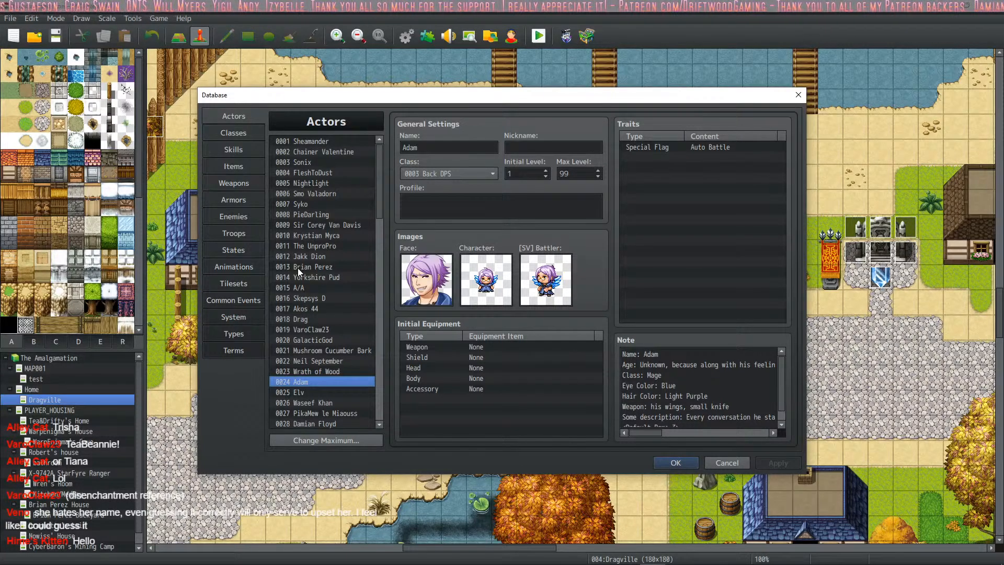
pyautogui.press('Up')
pyautogui.press('Down')
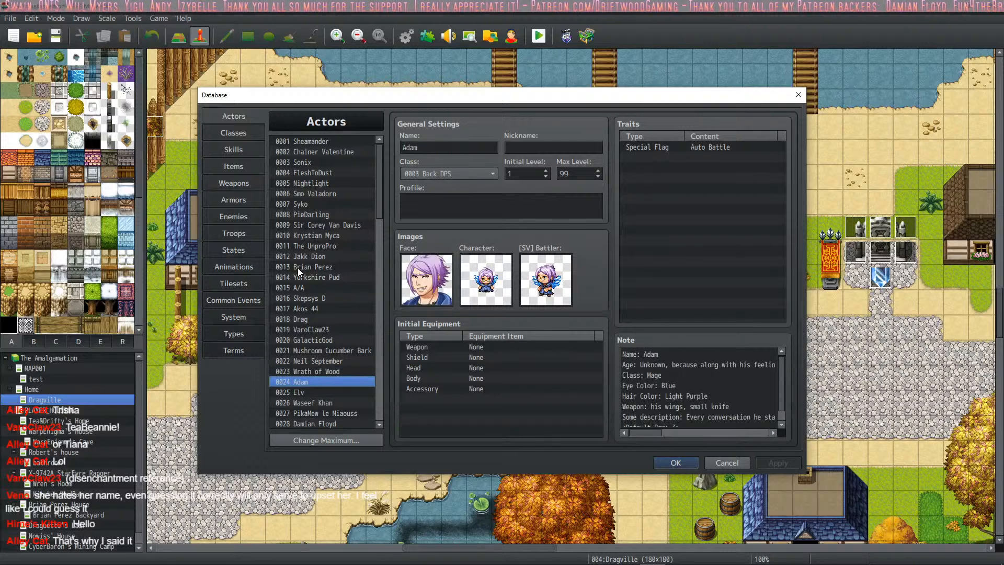
pyautogui.press('Up')
pyautogui.press('Down')
pyautogui.press('Up')
pyautogui.press('Down')
pyautogui.press('Up')
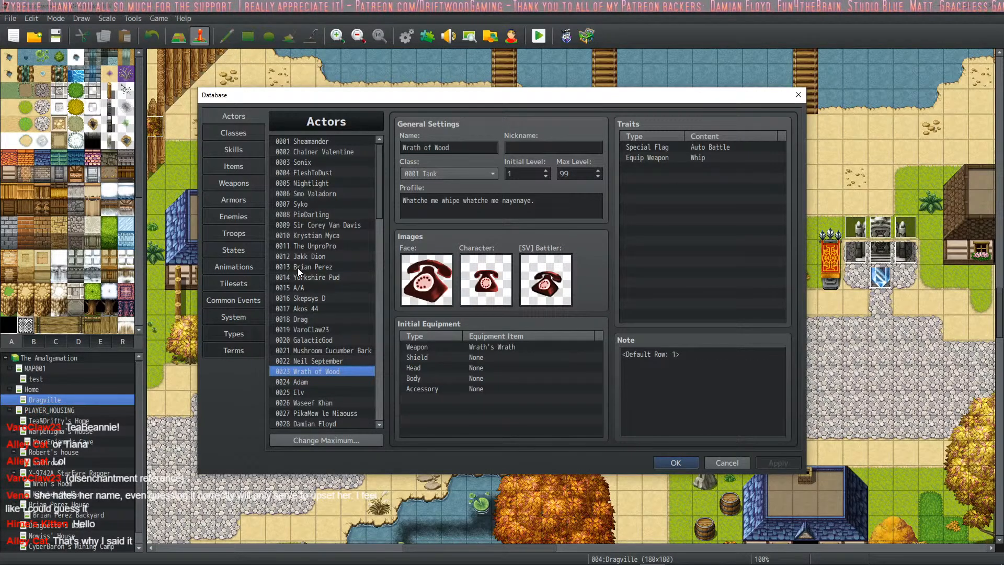
pyautogui.press('Up')
pyautogui.press('Down')
pyautogui.press('Up')
pyautogui.press('Down')
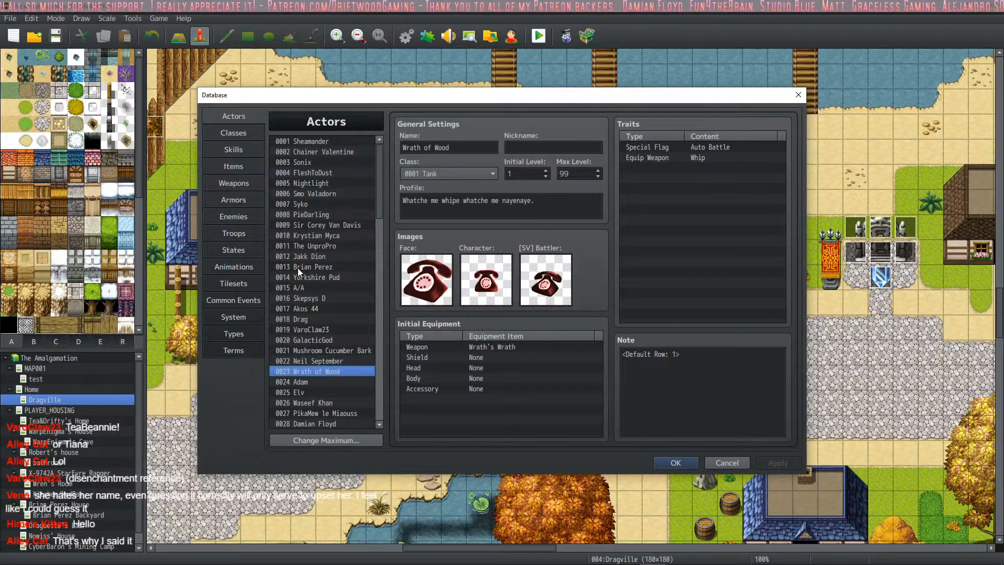
pyautogui.press('Up')
pyautogui.press('Down')
pyautogui.press('Up')
pyautogui.press('Down')
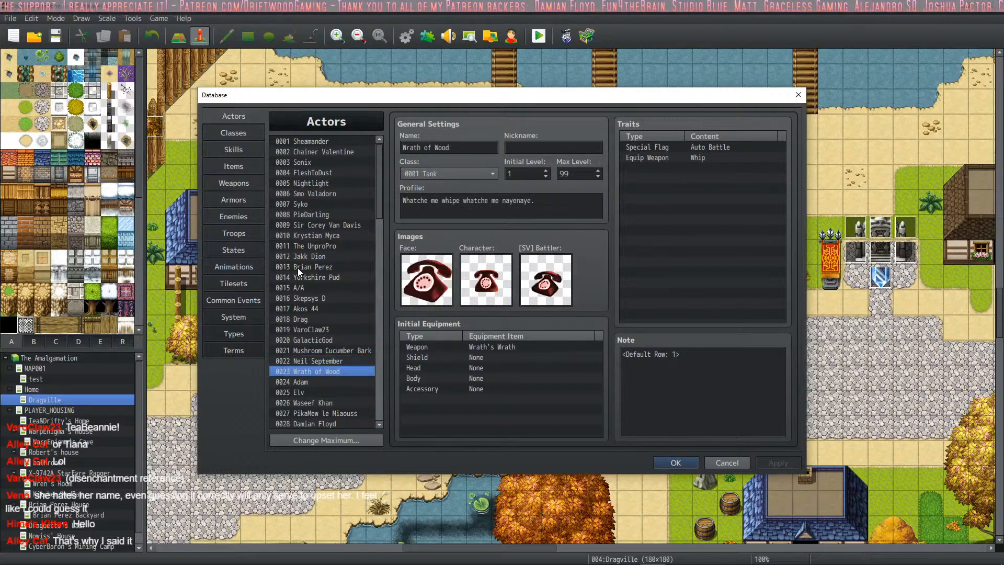
# - Read the full note of actor 0024, including the cut-off age line and the listed class and weapon
pyautogui.press('Down')
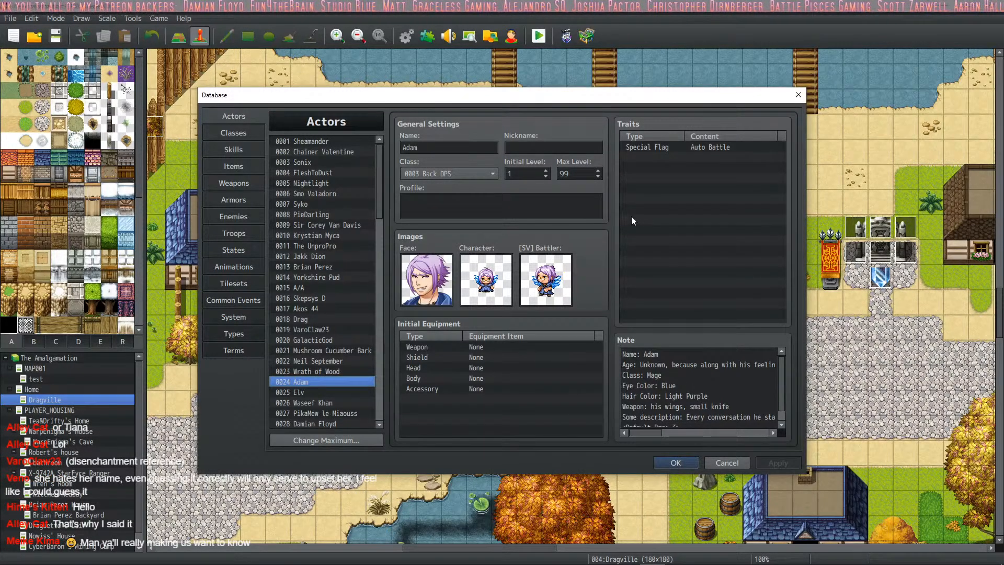
pyautogui.click(681, 368)
pyautogui.click(709, 366)
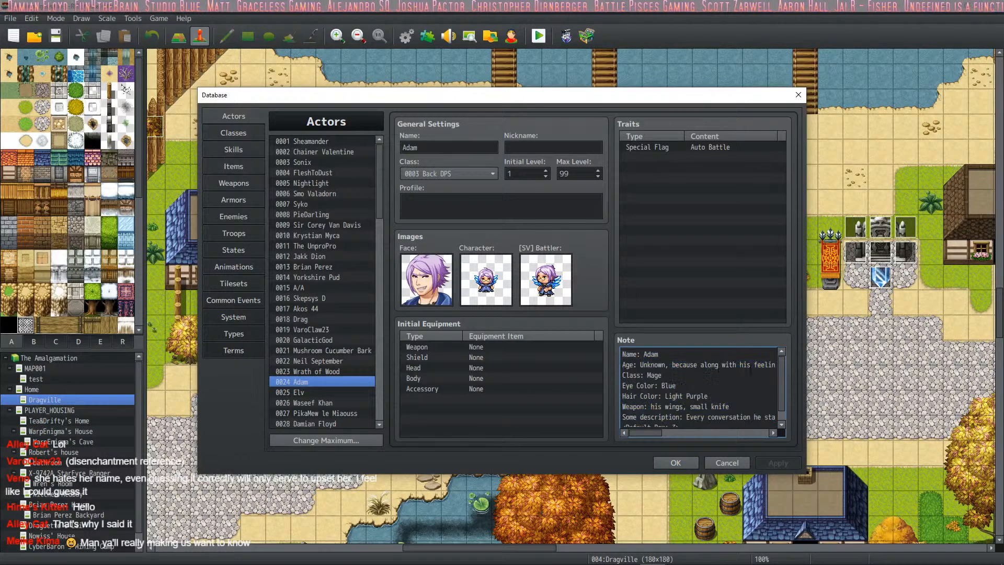
pyautogui.moveTo(752, 366); pyautogui.dragTo(794, 369)
pyautogui.click(699, 371)
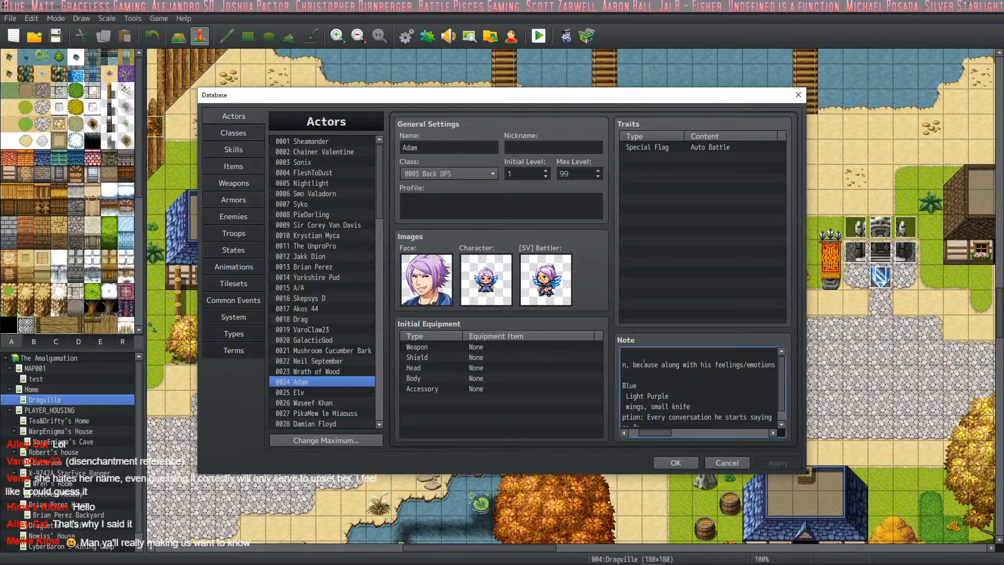
pyautogui.moveTo(644, 363); pyautogui.dragTo(533, 377)
pyautogui.click(676, 377)
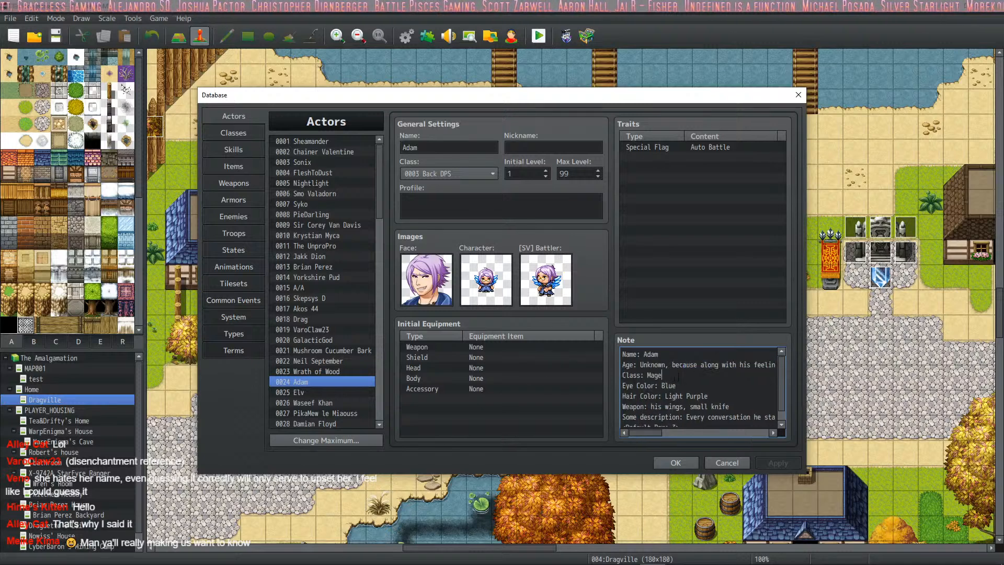
pyautogui.click(724, 393)
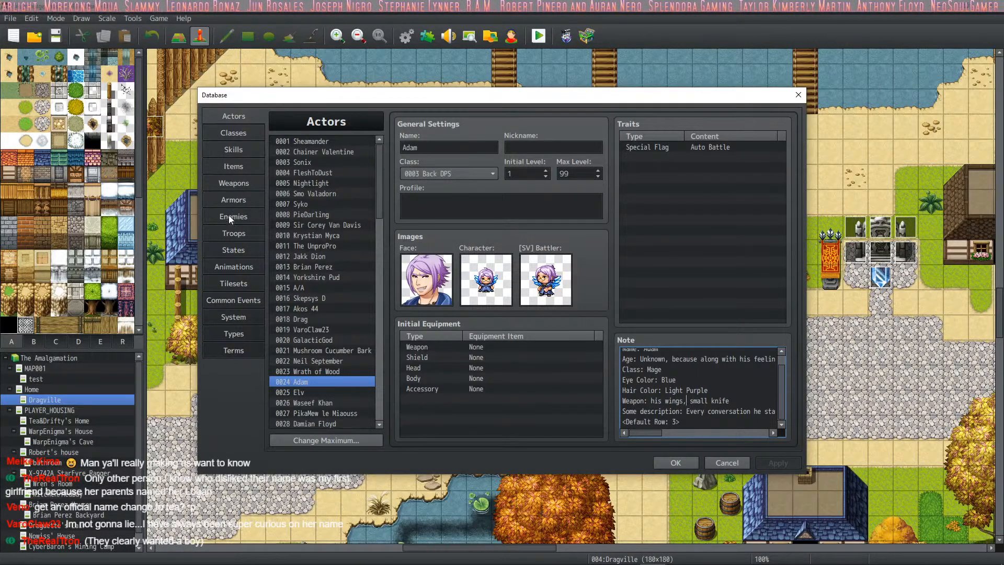
# - Name the empty weapon entry 0025 "Adam's Wings"
pyautogui.click(234, 183)
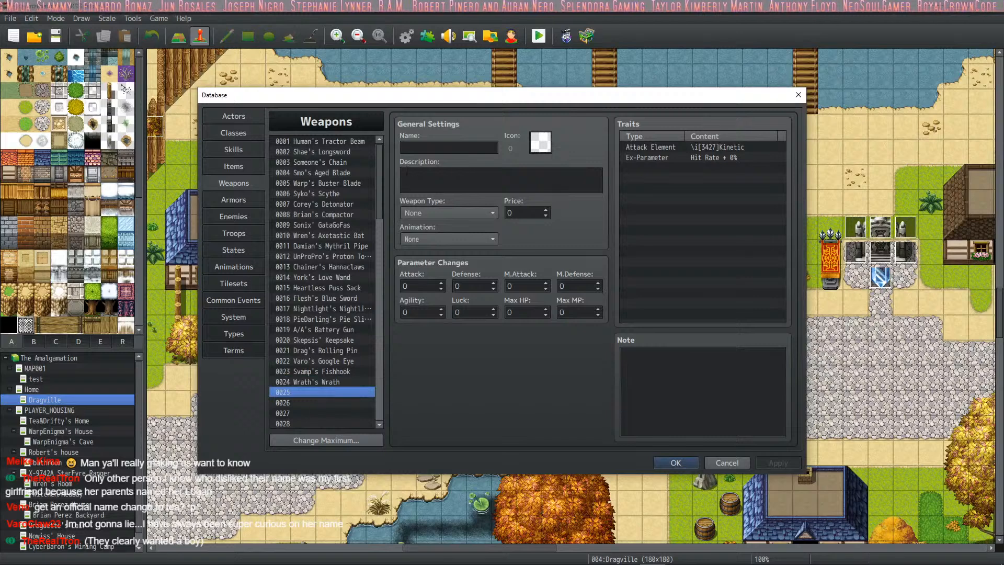
pyautogui.click(419, 152)
pyautogui.write("Adam's")
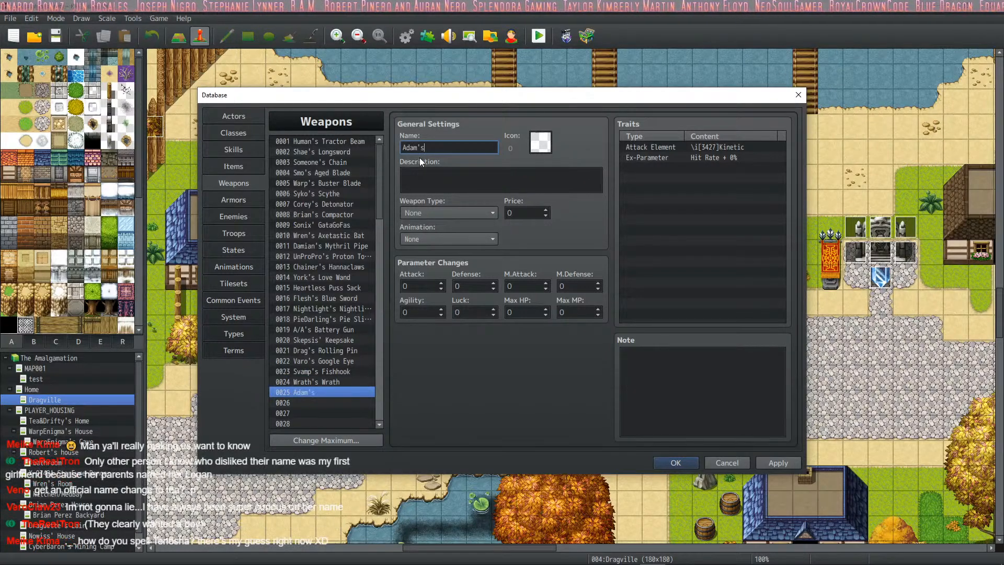
pyautogui.write(' Weings')
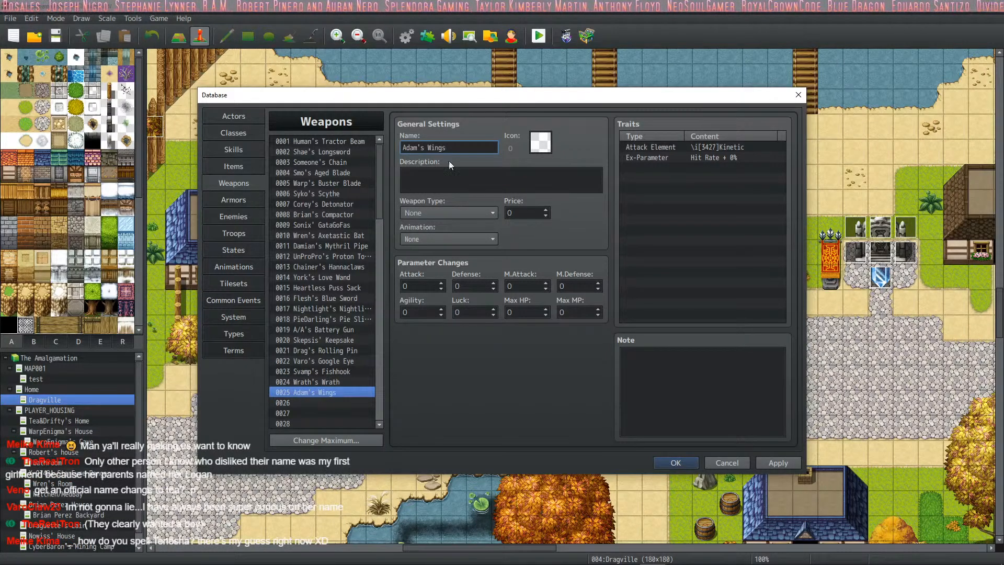
# - Find the tan wing icon, number 4997, in the icon set and assign it to weapon 0025
pyautogui.click(537, 150)
pyautogui.moveTo(636, 193); pyautogui.dragTo(636, 366)
pyautogui.scroll(5, 580, 320)
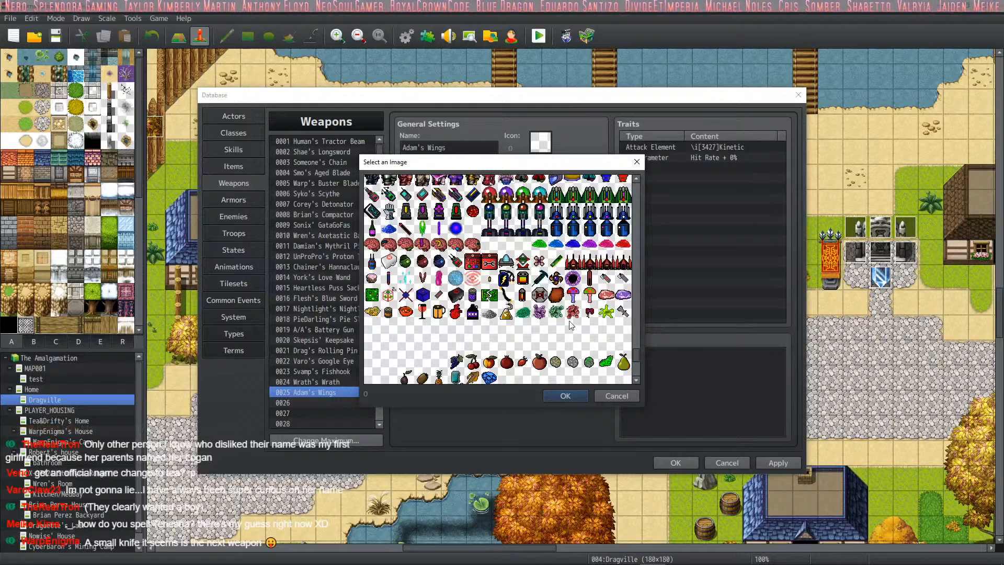
pyautogui.scroll(5, 571, 324)
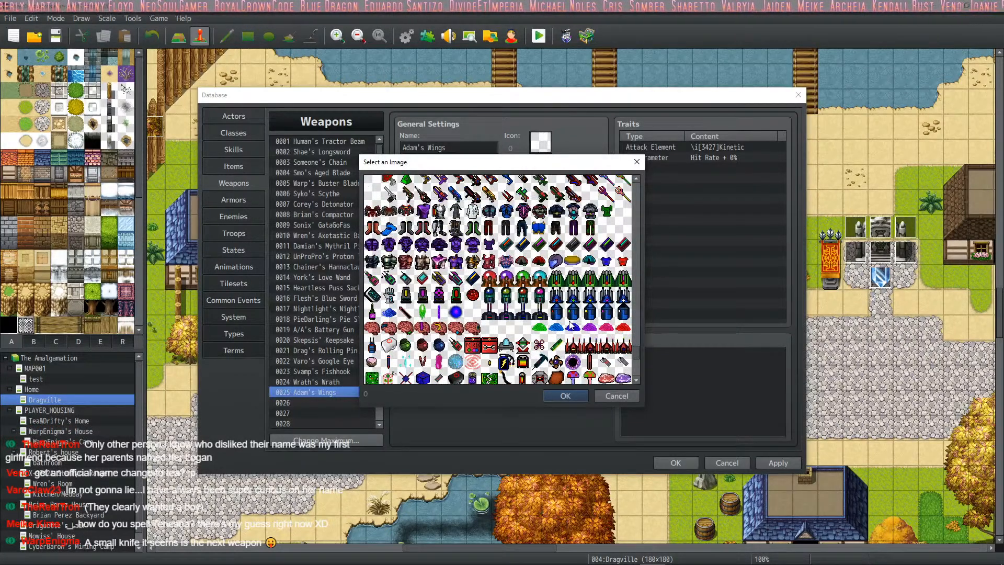
pyautogui.scroll(11, 571, 325)
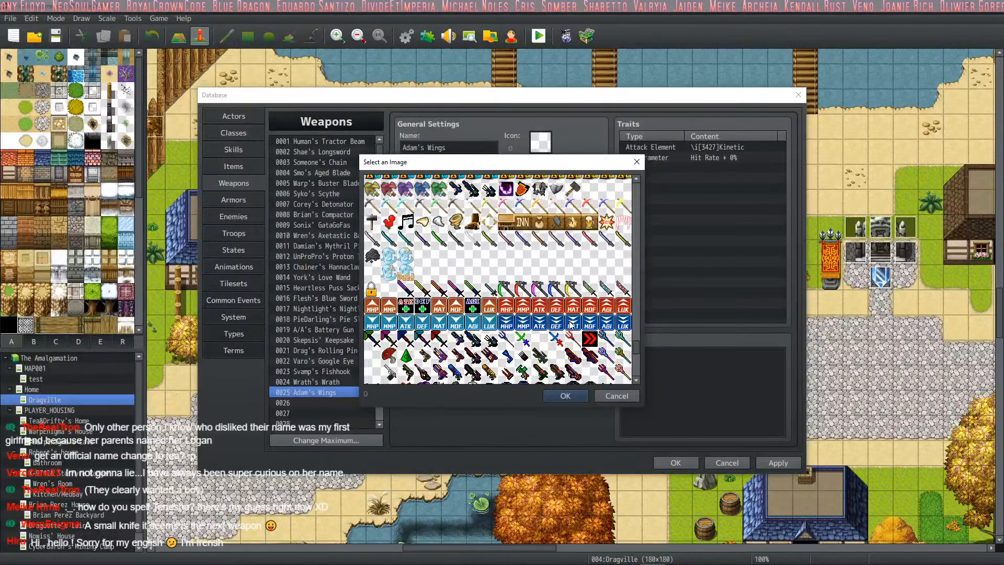
pyautogui.scroll(4, 571, 326)
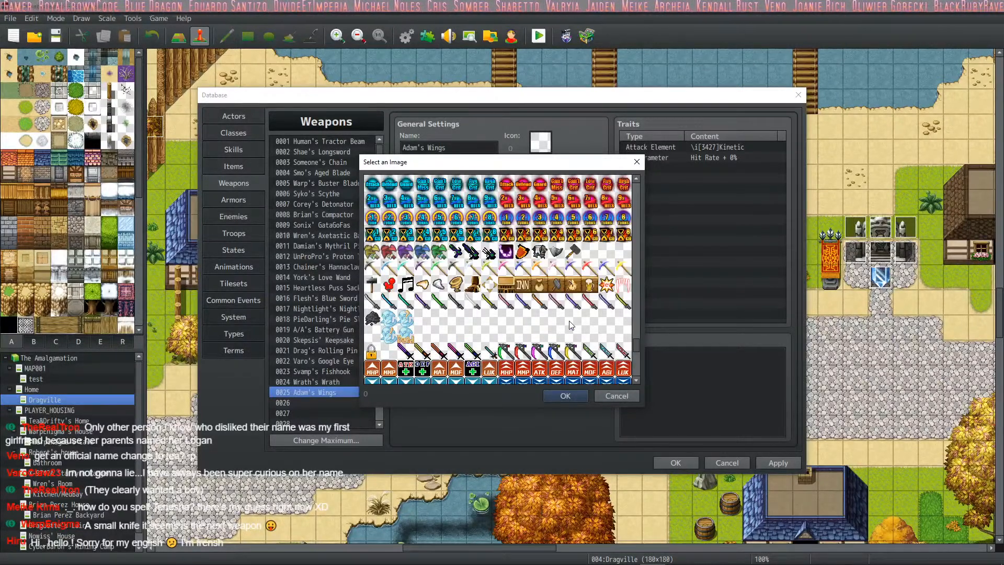
pyautogui.scroll(12, 571, 325)
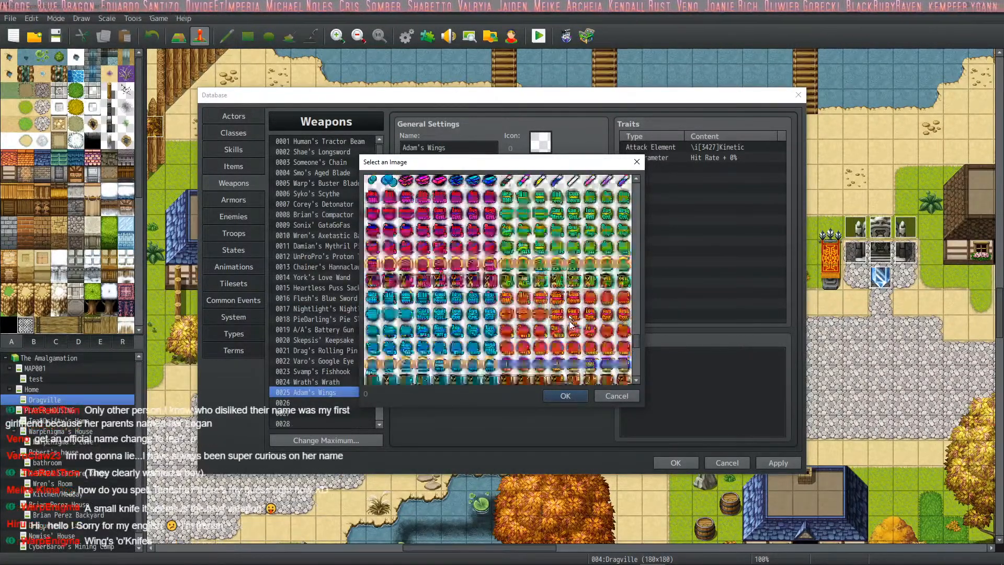
pyautogui.scroll(3, 571, 325)
pyautogui.scroll(14, 571, 326)
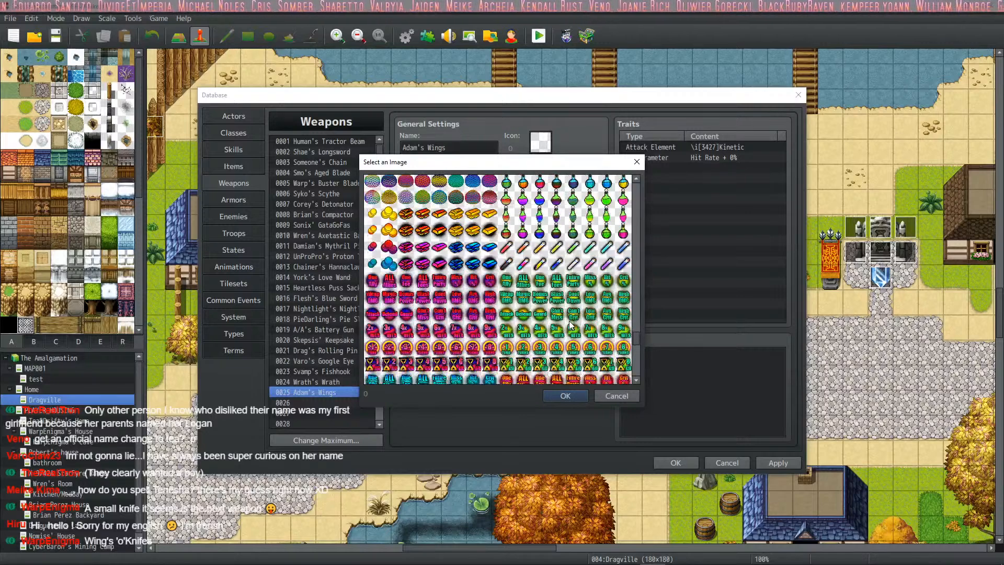
pyautogui.scroll(3, 558, 323)
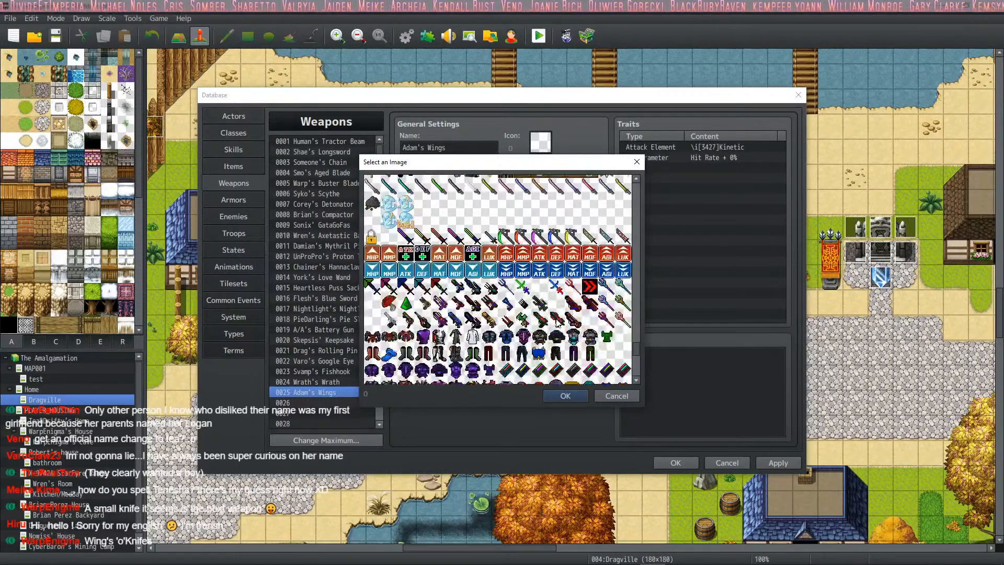
pyautogui.doubleClick(461, 204)
# - Enter the description "The windforce is stronger than a Zu." for weapon 0025, Adam's Wings
pyautogui.click(438, 174)
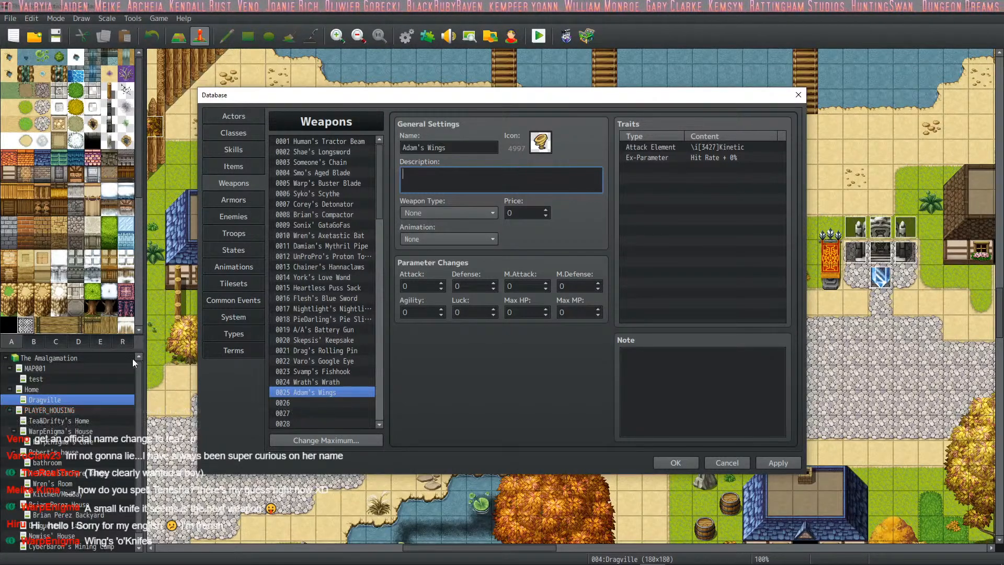
pyautogui.click(299, 382)
pyautogui.click(310, 392)
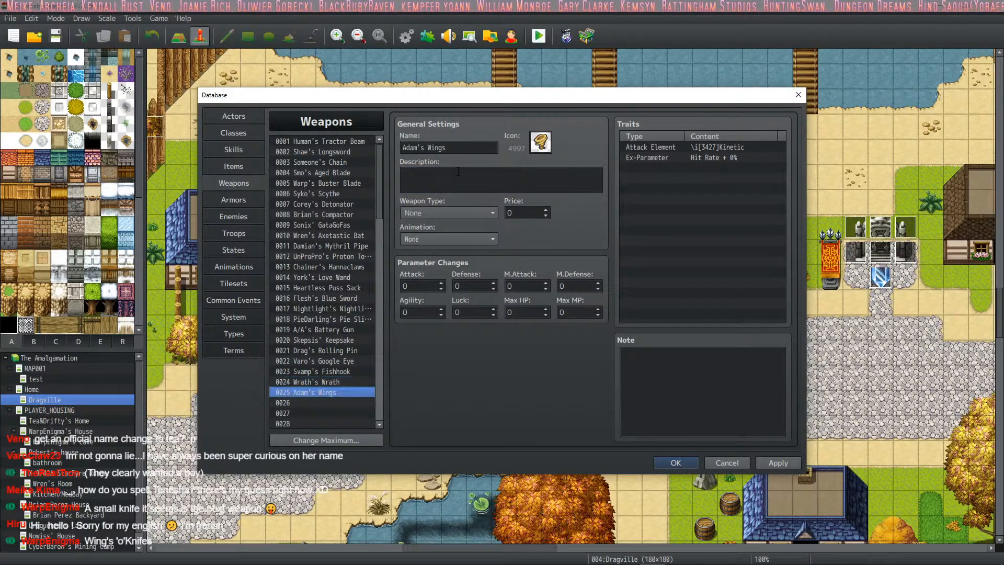
pyautogui.click(459, 174)
pyautogui.write('The ')
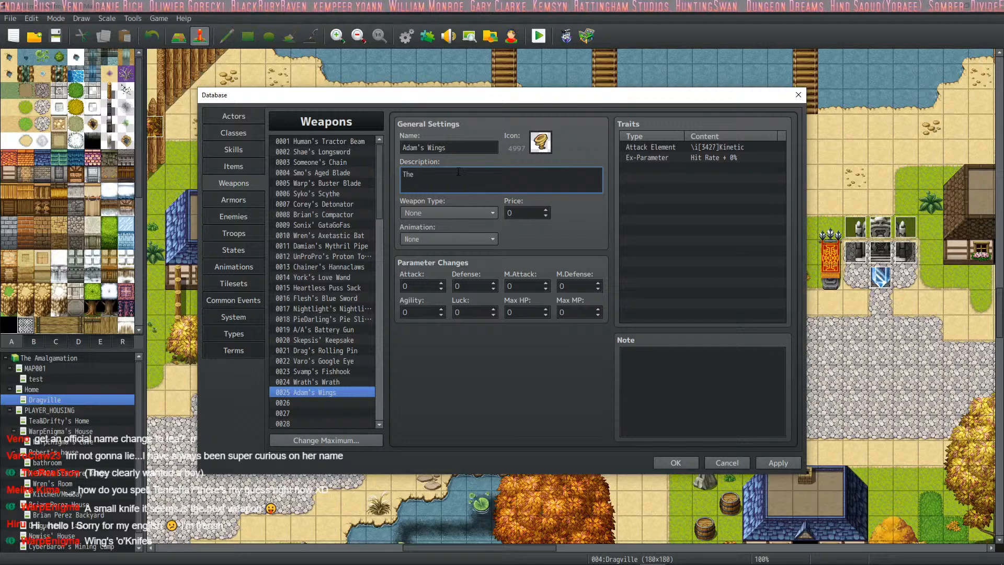
pyautogui.write('windforce ')
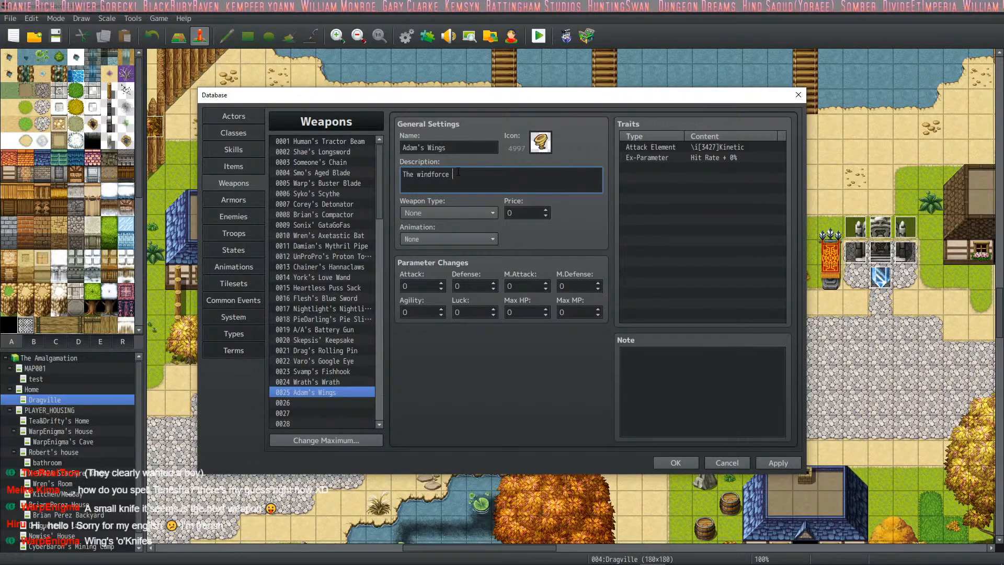
pyautogui.write('is stronget')
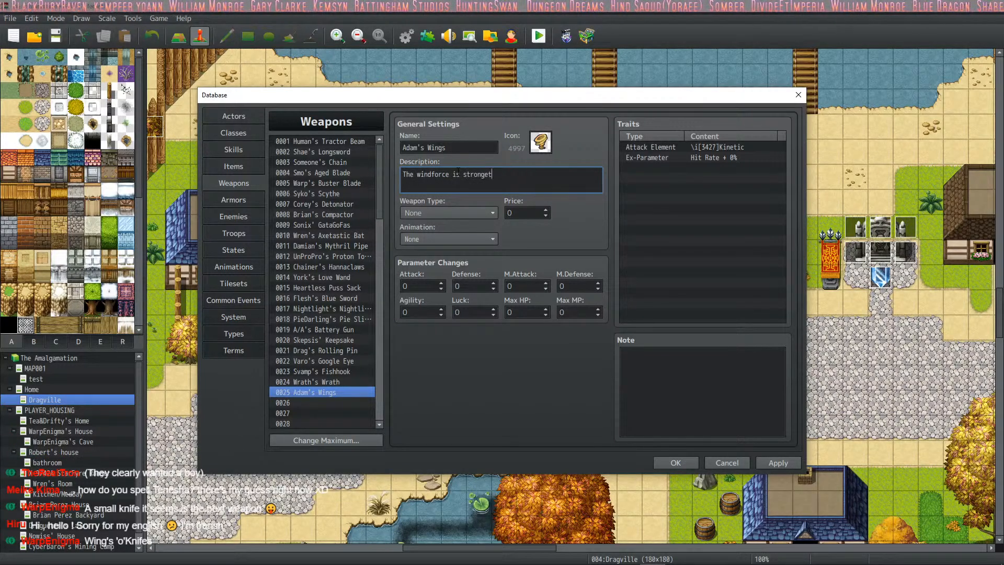
pyautogui.press('BackSpace')
pyautogui.write('r than ')
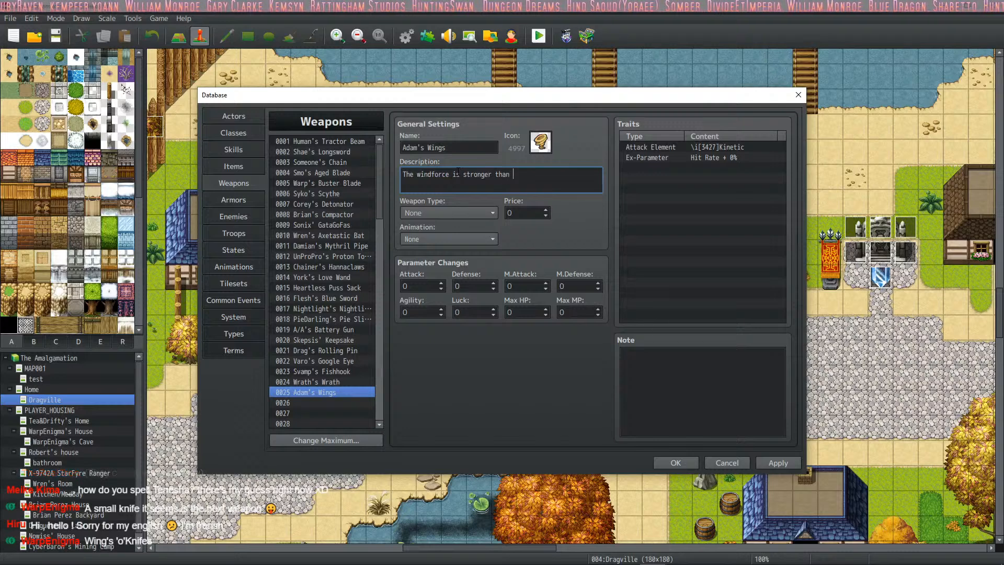
pyautogui.write('a Zu')
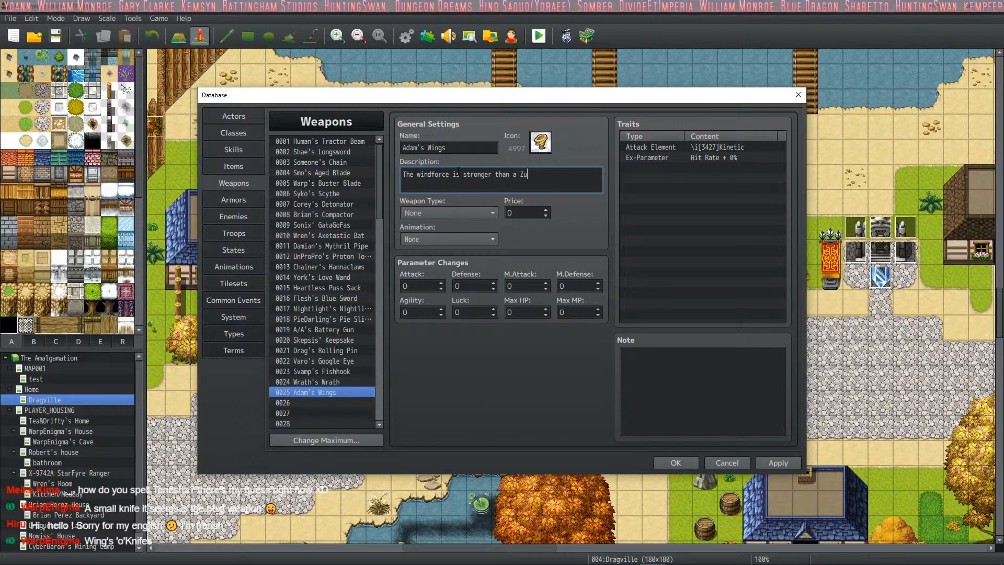
pyautogui.write('.')
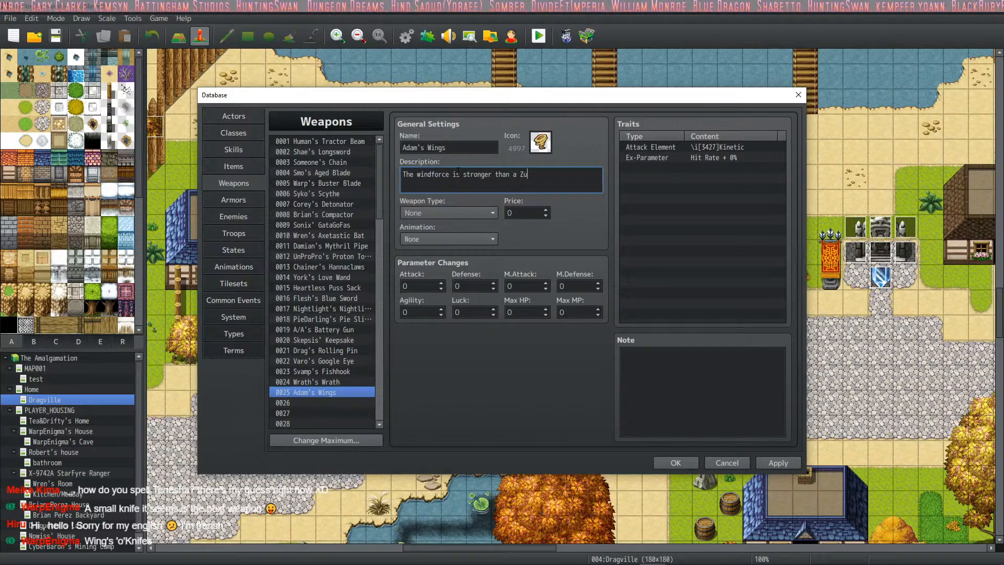
pyautogui.write('.')
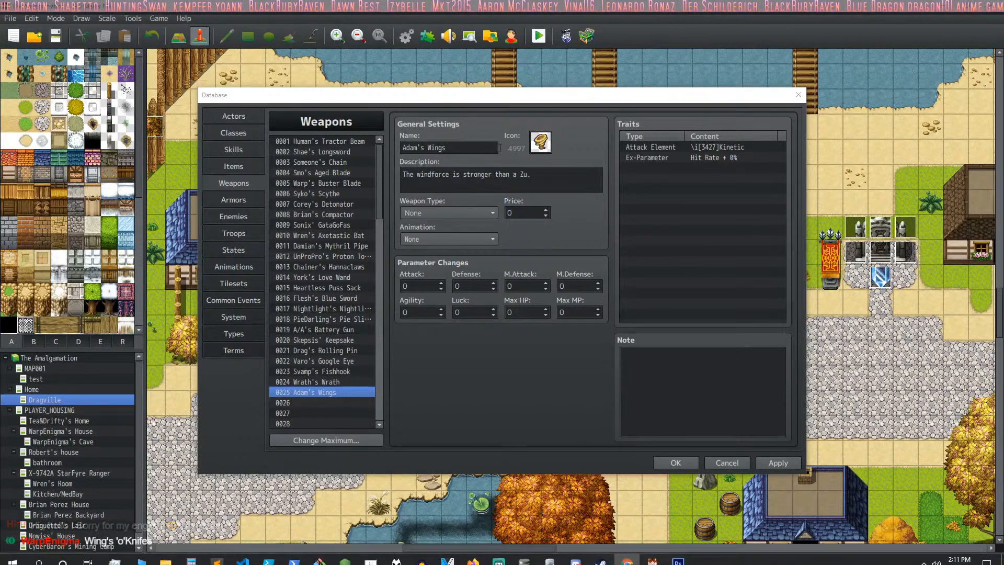
# - Change "Zu" to the possessive "Zu's" at the end of the Adam's Wings description
pyautogui.click(528, 180)
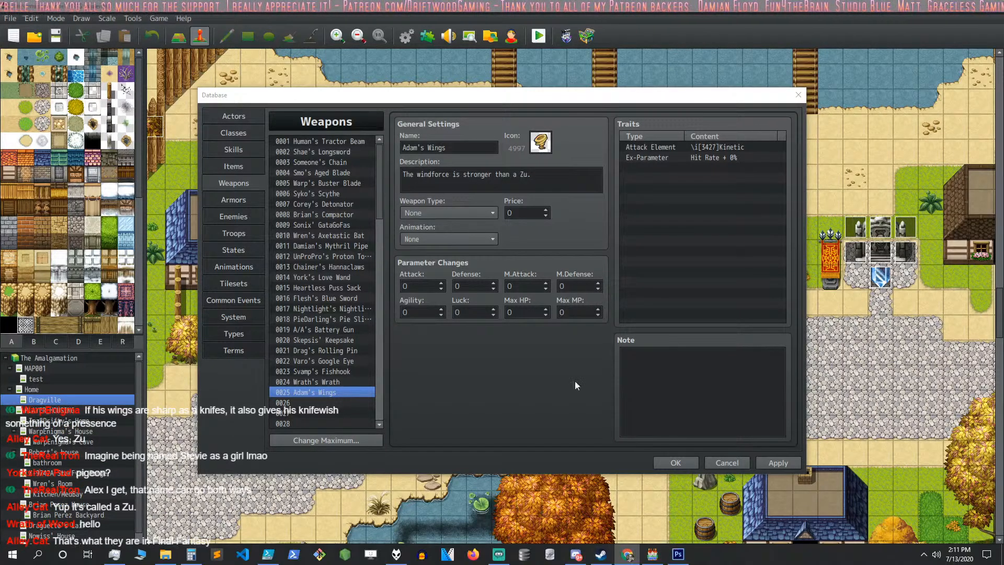
pyautogui.click(549, 175)
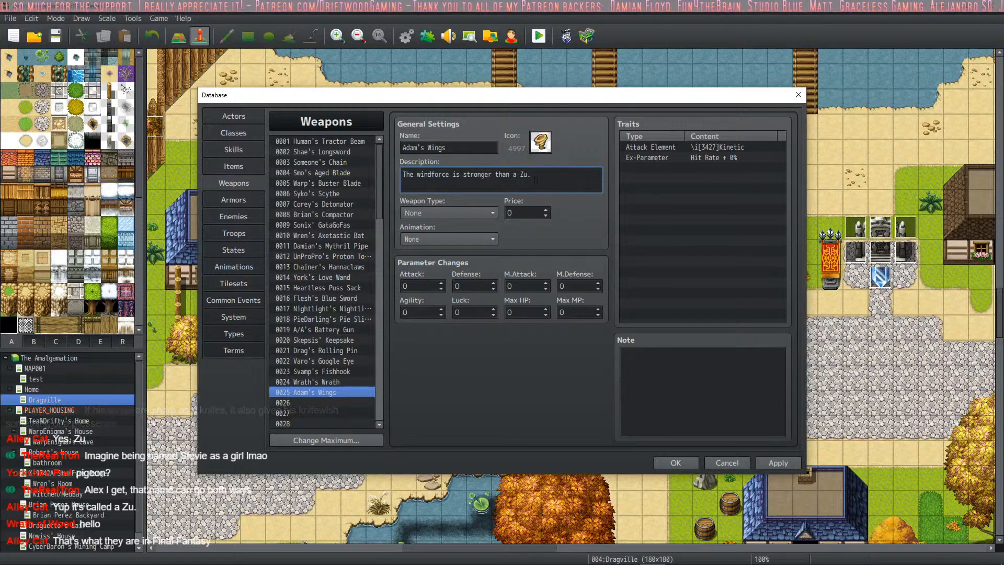
pyautogui.press('Left')
pyautogui.write("'s")
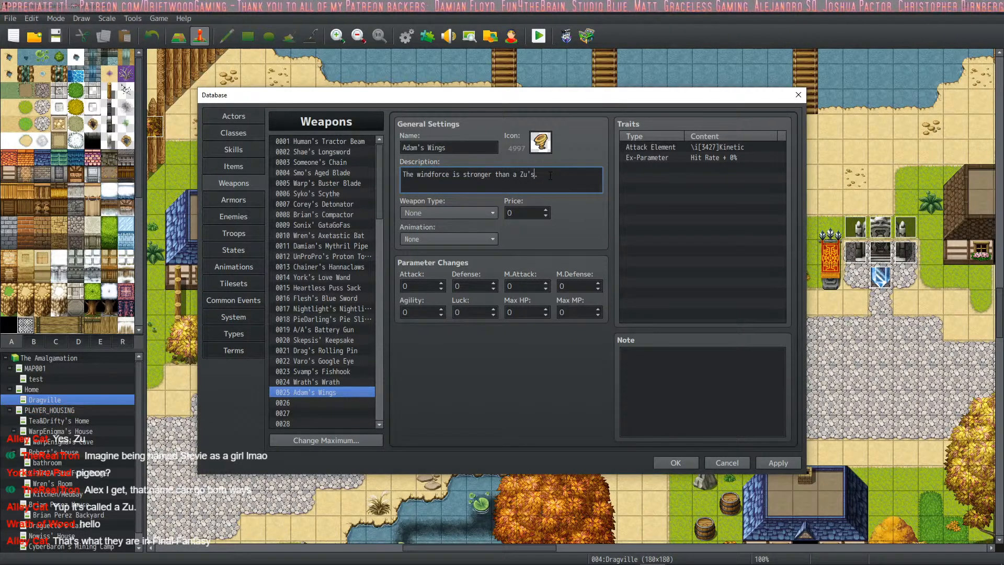
# - Reword the description to "The windforce is much big than than from for the a Zu's." and apply the database changes
pyautogui.click(410, 213)
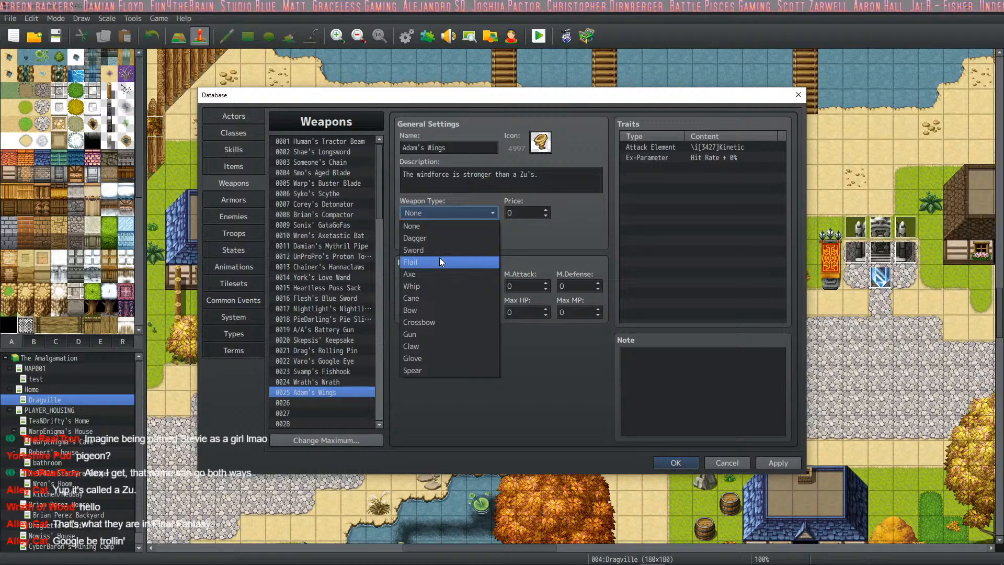
pyautogui.click(493, 174)
pyautogui.click(493, 174)
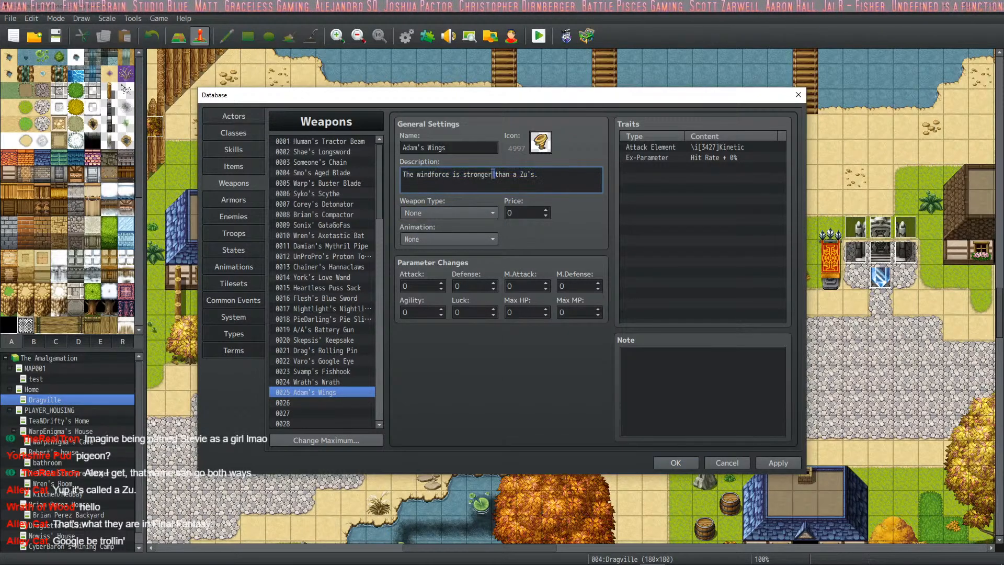
pyautogui.moveTo(493, 174); pyautogui.dragTo(463, 174)
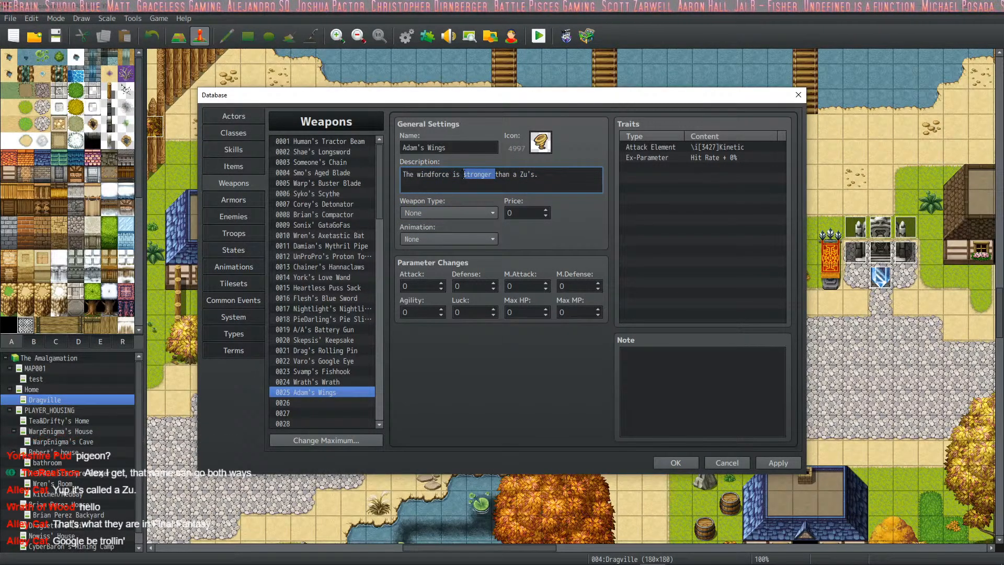
pyautogui.write('much big than')
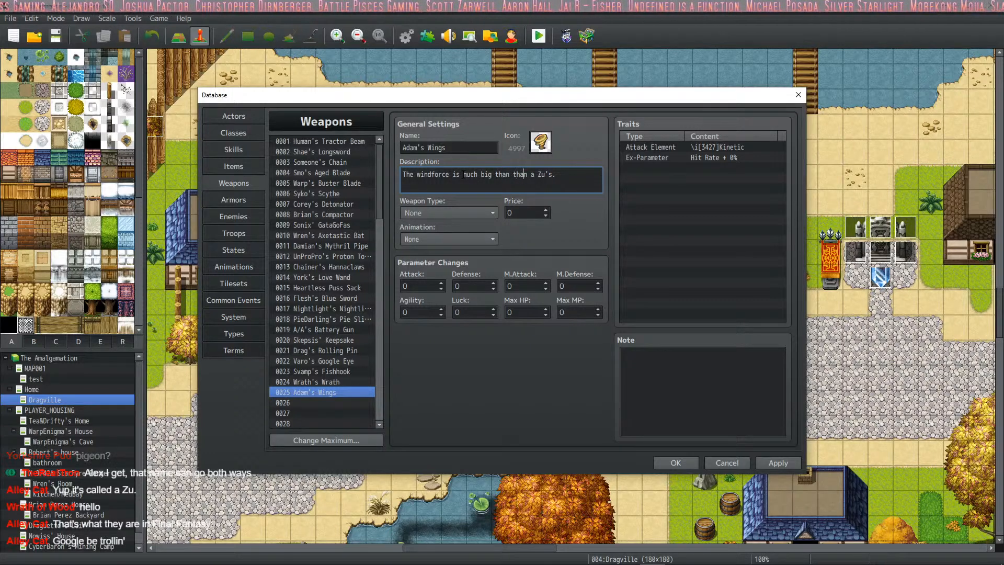
pyautogui.write(' than from fo ')
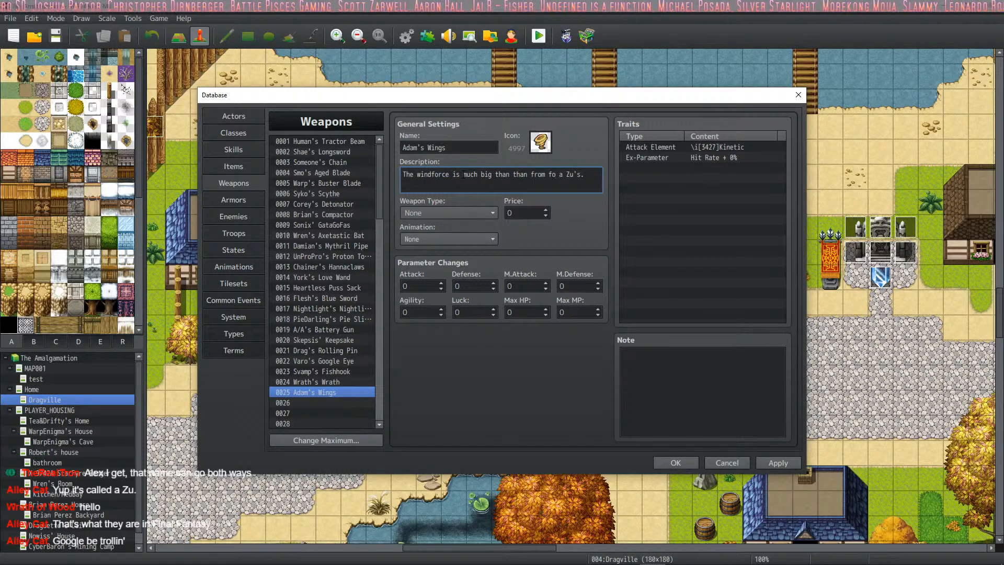
pyautogui.write('r the')
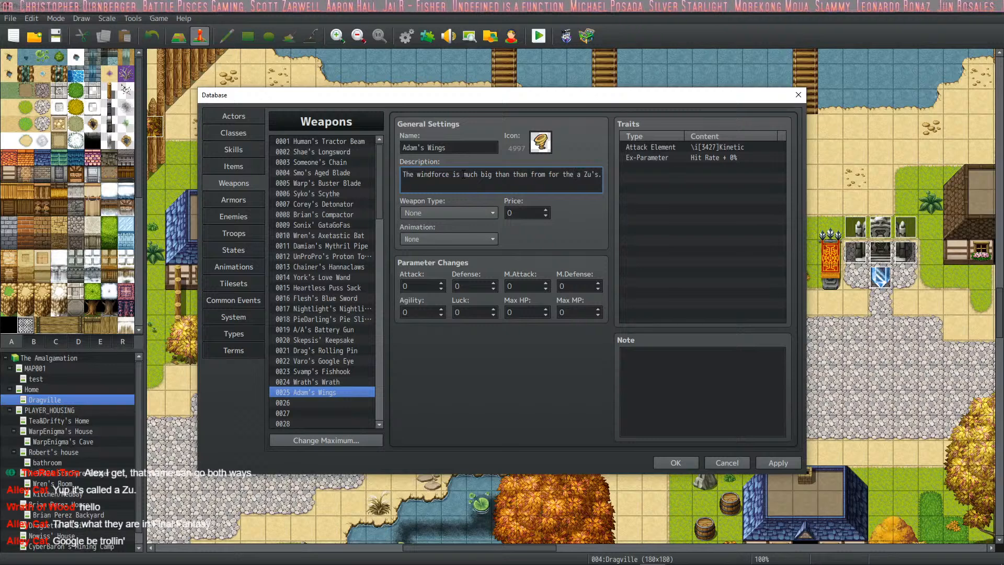
pyautogui.click(780, 463)
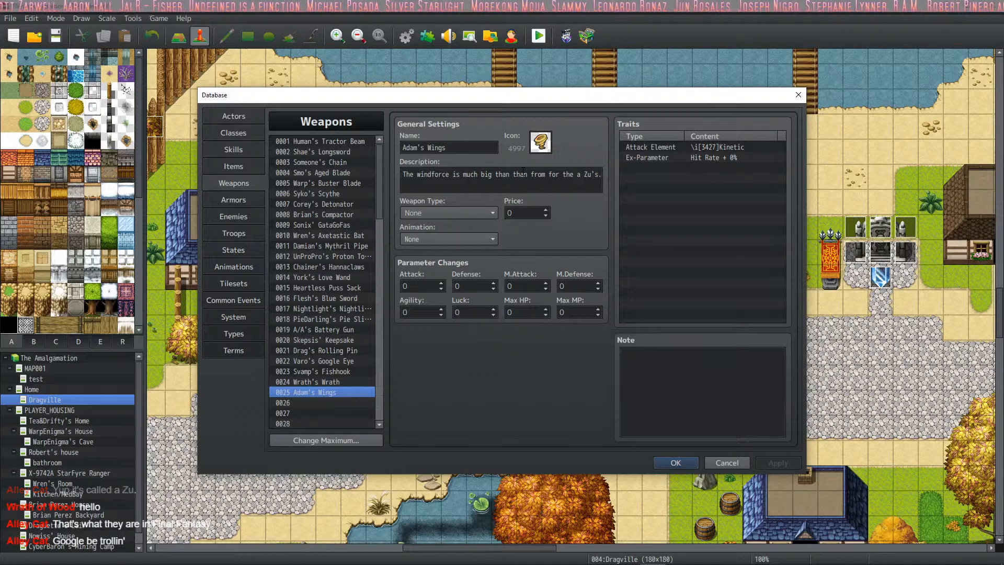
pyautogui.tripleClick(508, 175)
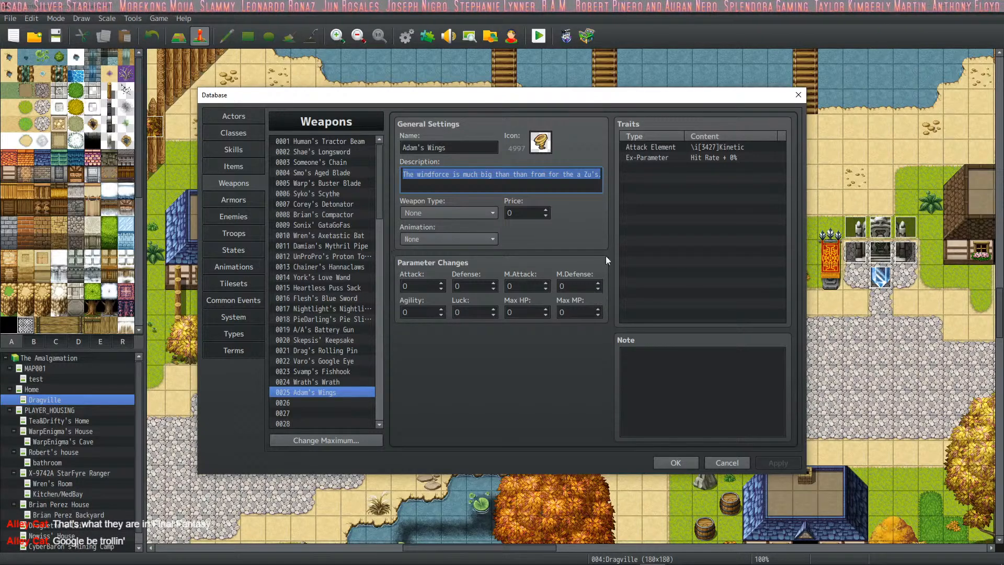
# - Try Gun as the weapon type of Adam's Wings and settle on Whip
pyautogui.click(486, 211)
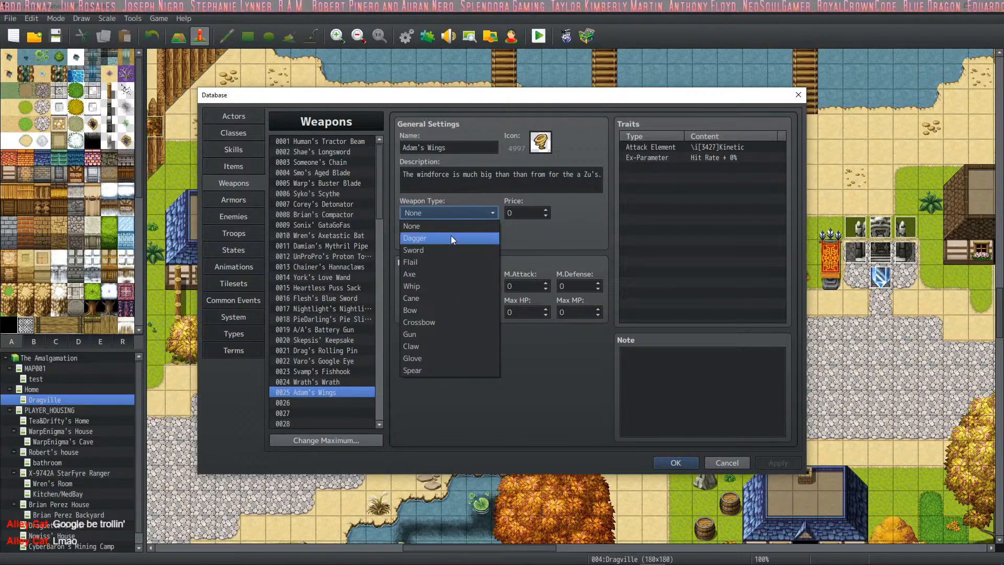
pyautogui.click(442, 335)
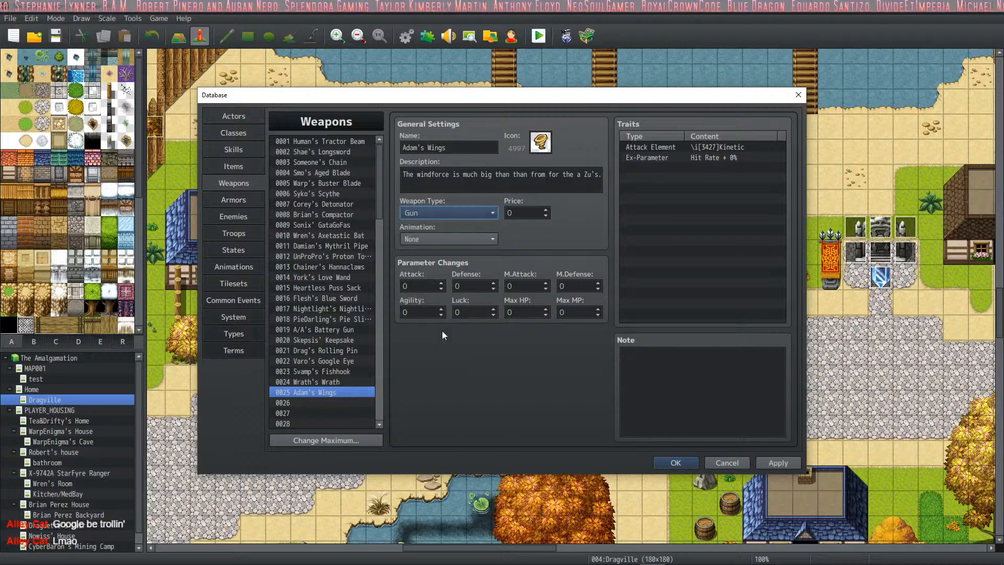
pyautogui.click(445, 212)
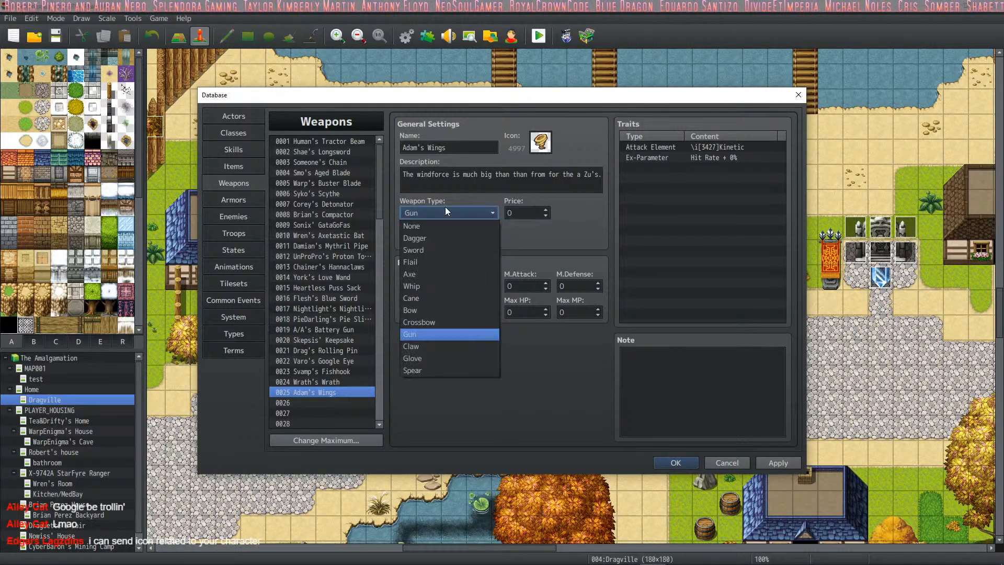
pyautogui.click(431, 285)
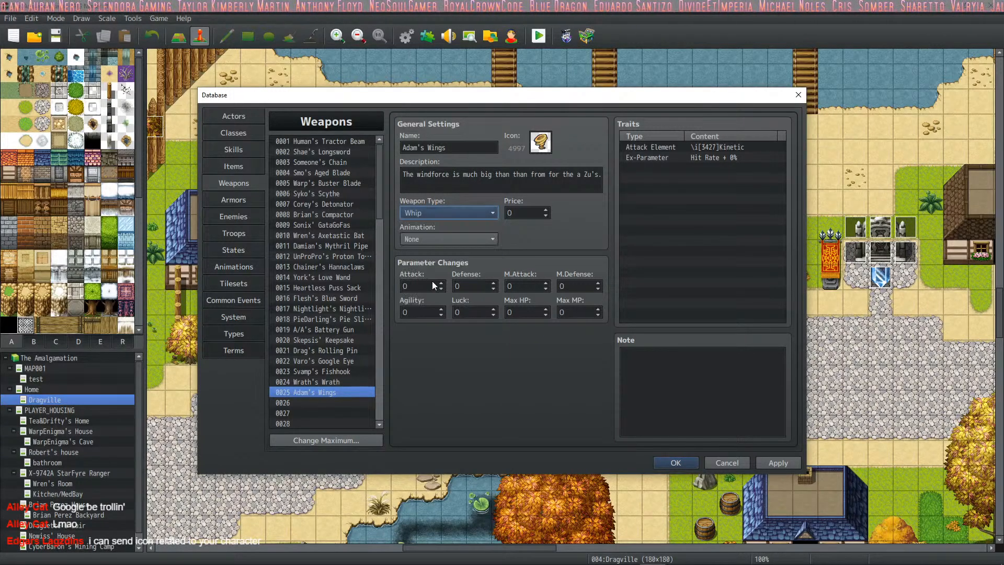
# - Set the animation of Adam's Wings to 0379 Forecast and apply the database changes
pyautogui.click(461, 239)
pyautogui.moveTo(541, 262); pyautogui.dragTo(544, 505)
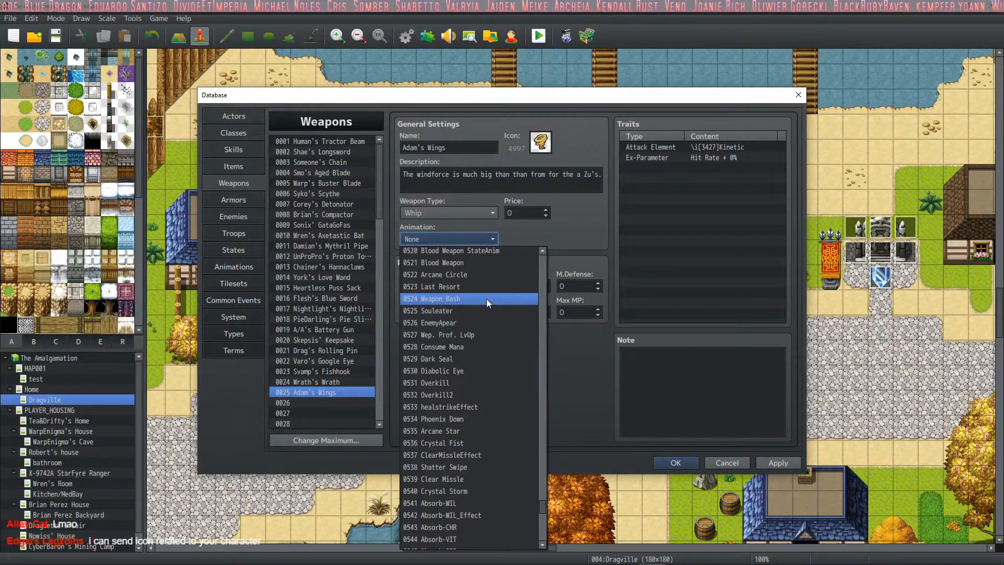
pyautogui.scroll(4, 487, 299)
pyautogui.scroll(4, 486, 300)
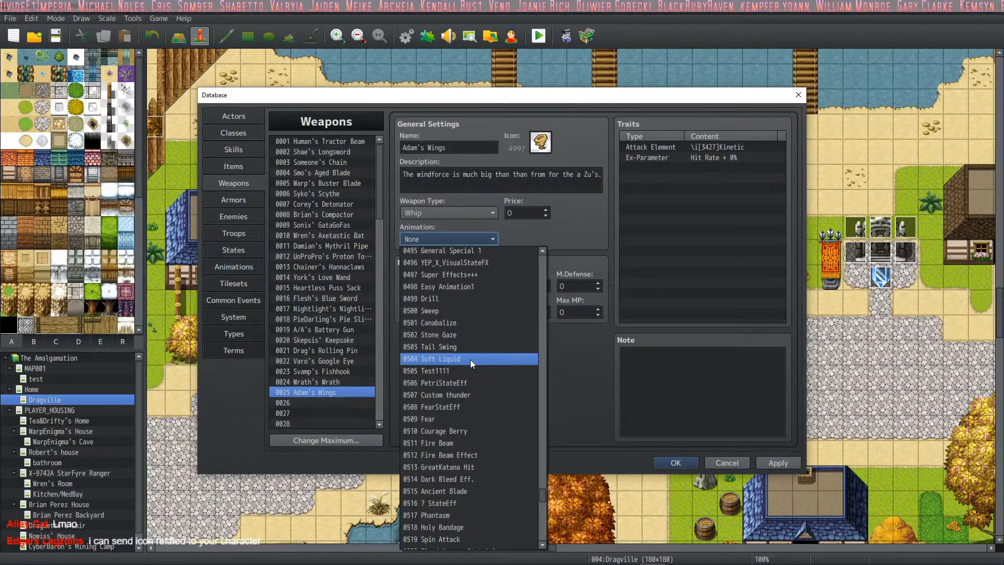
pyautogui.scroll(5, 470, 359)
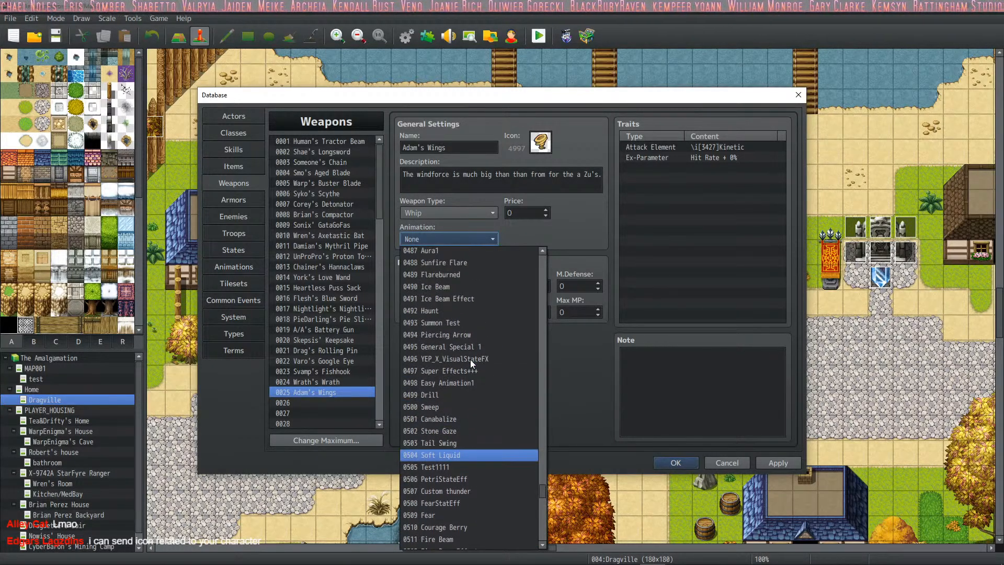
pyautogui.scroll(4, 469, 359)
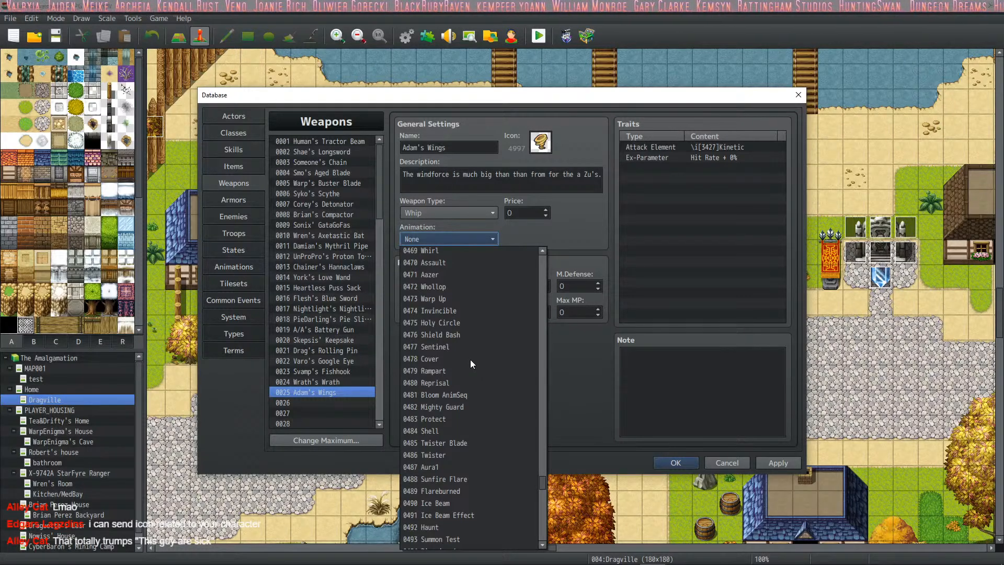
pyautogui.scroll(6, 471, 360)
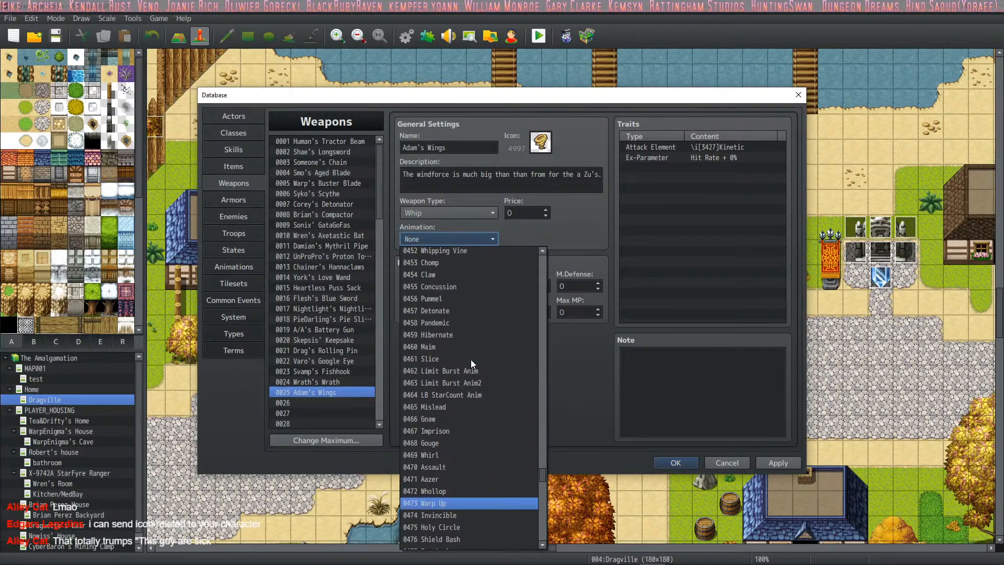
pyautogui.scroll(3, 471, 360)
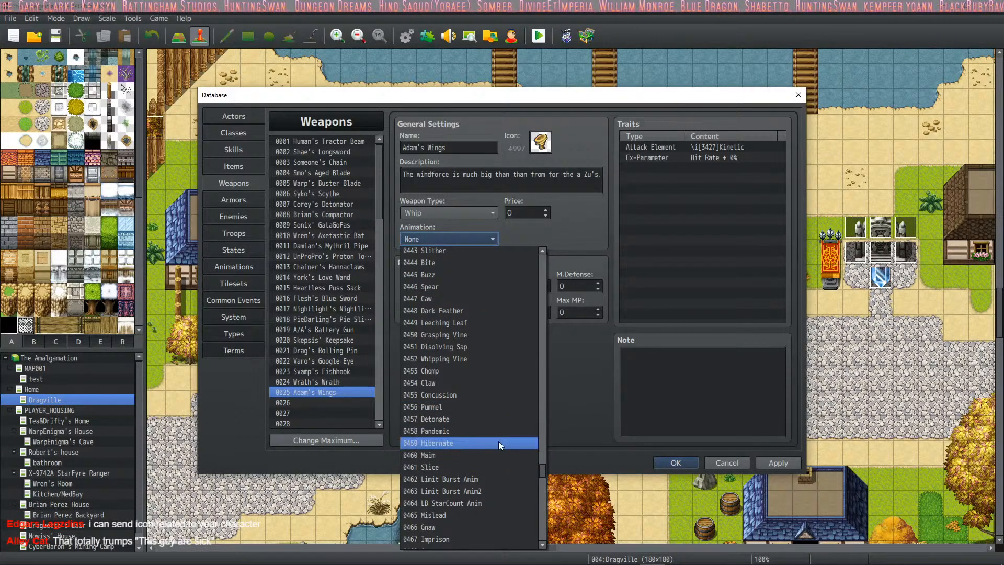
pyautogui.scroll(4, 498, 441)
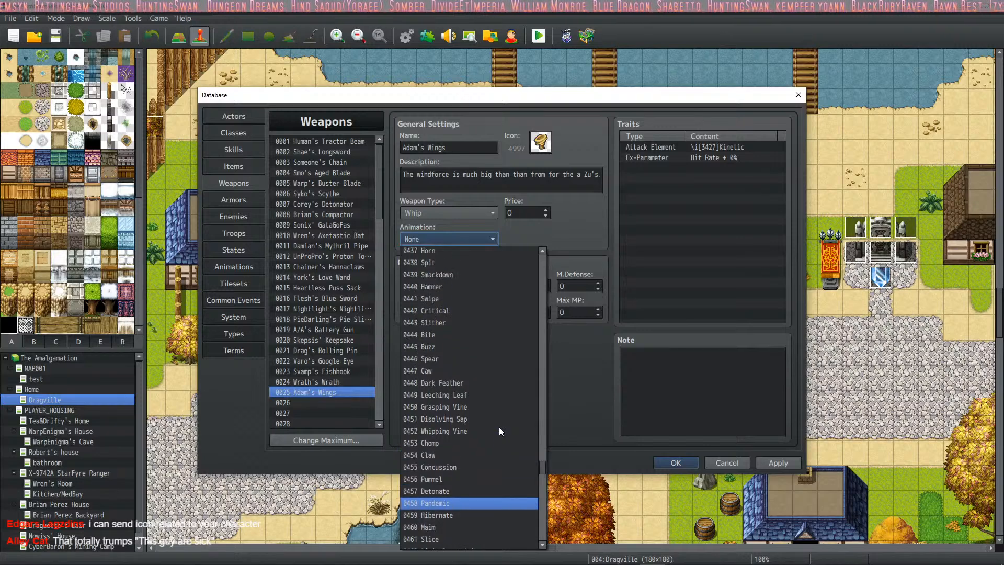
pyautogui.scroll(8, 499, 427)
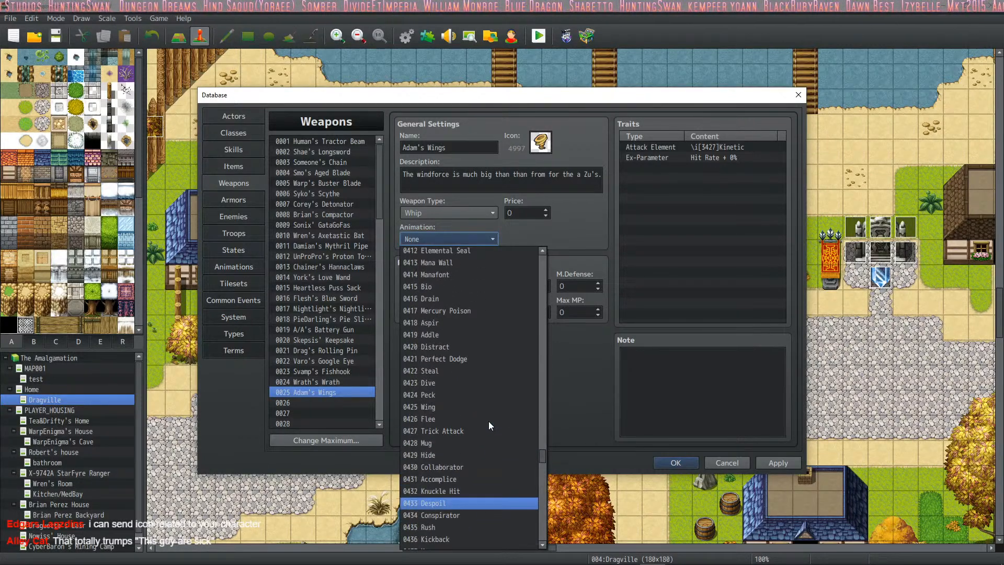
pyautogui.scroll(5, 510, 308)
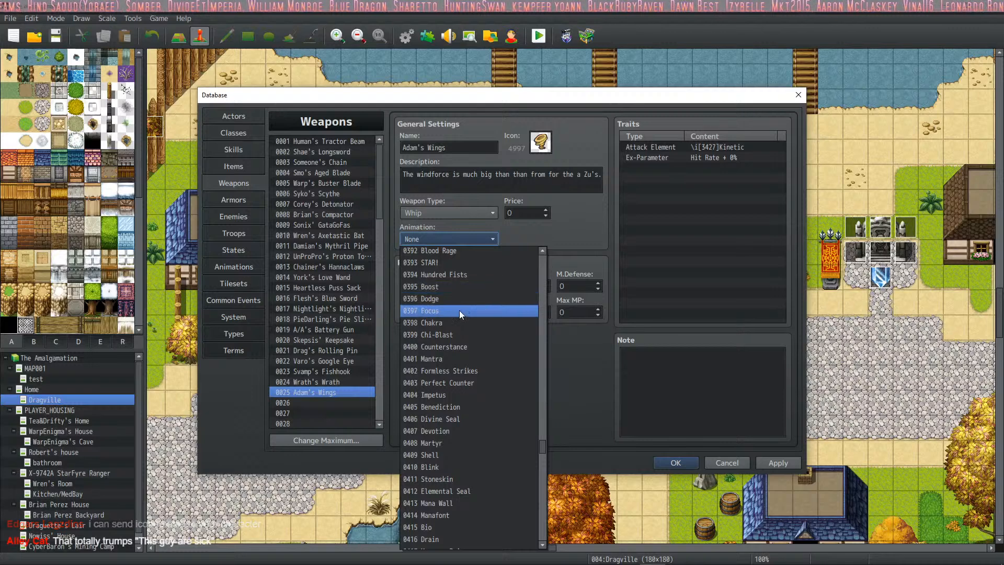
pyautogui.scroll(5, 481, 310)
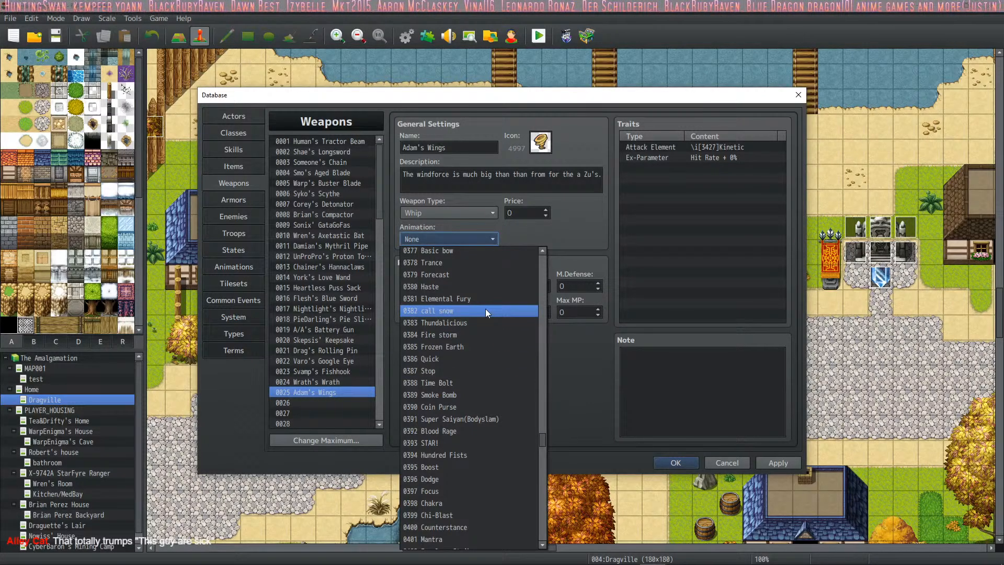
pyautogui.scroll(1, 485, 309)
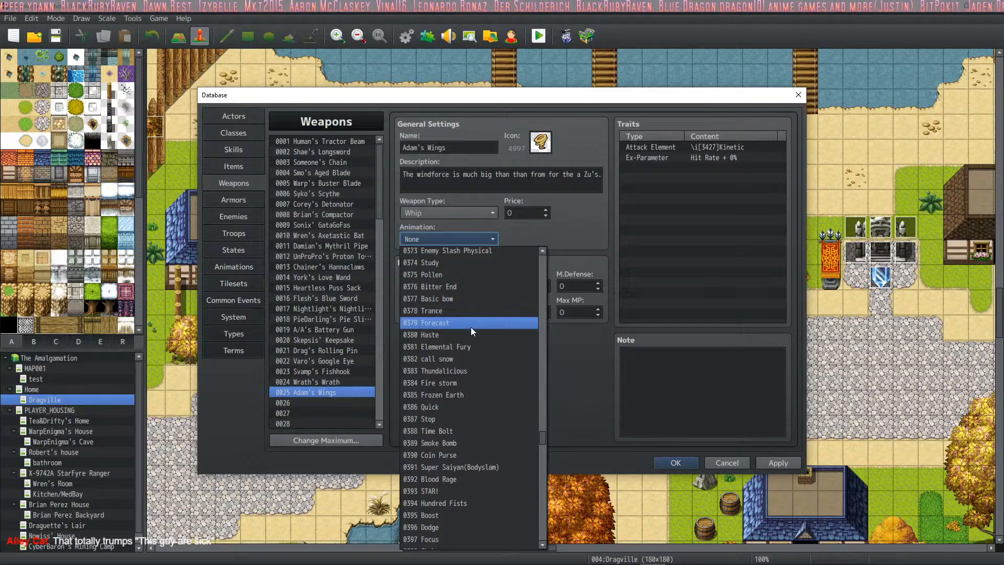
pyautogui.click(471, 324)
pyautogui.click(785, 463)
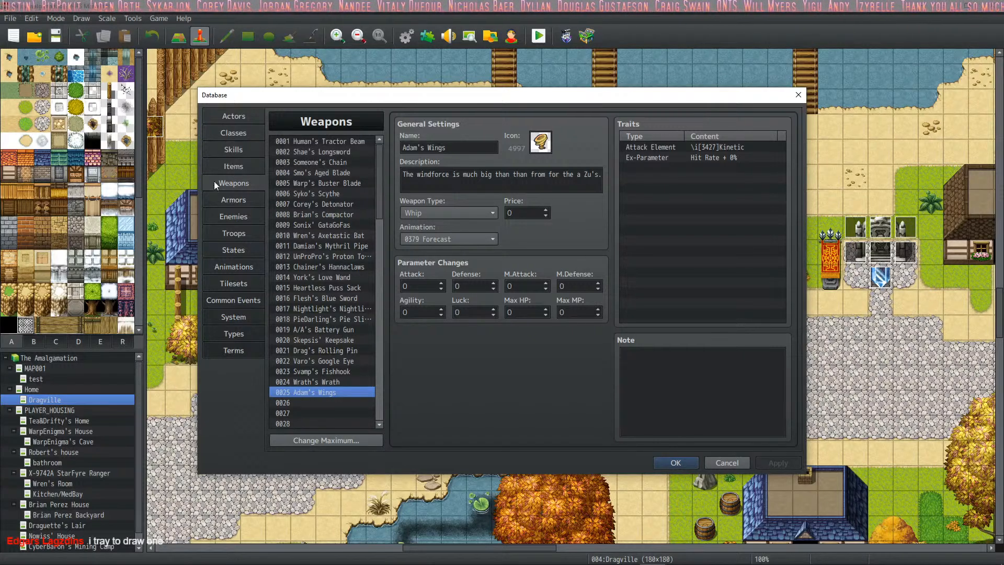
# - Equip actor 0024, Adam, with Adam's Wings as the initial weapon and apply the change
pyautogui.click(249, 113)
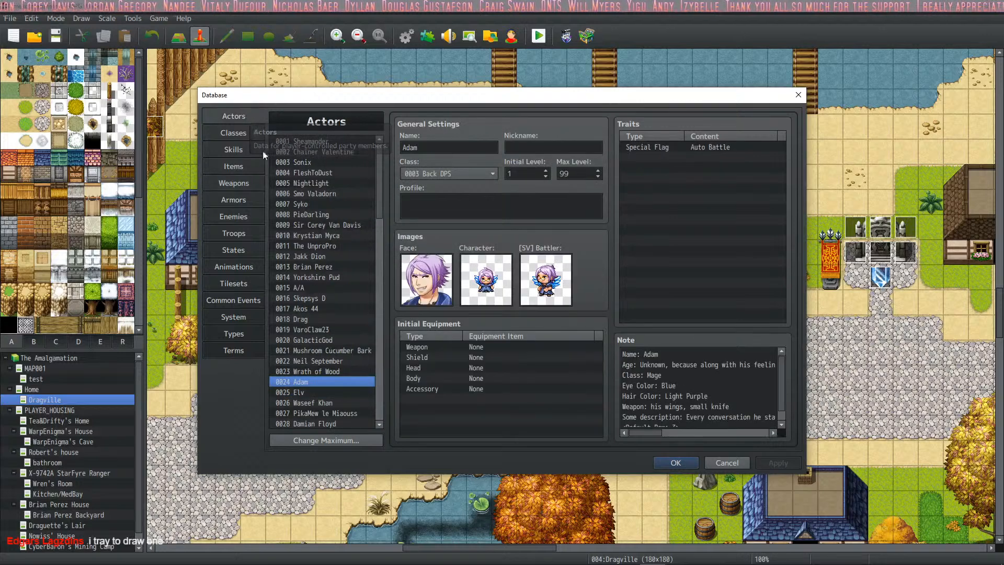
pyautogui.rightClick(687, 155)
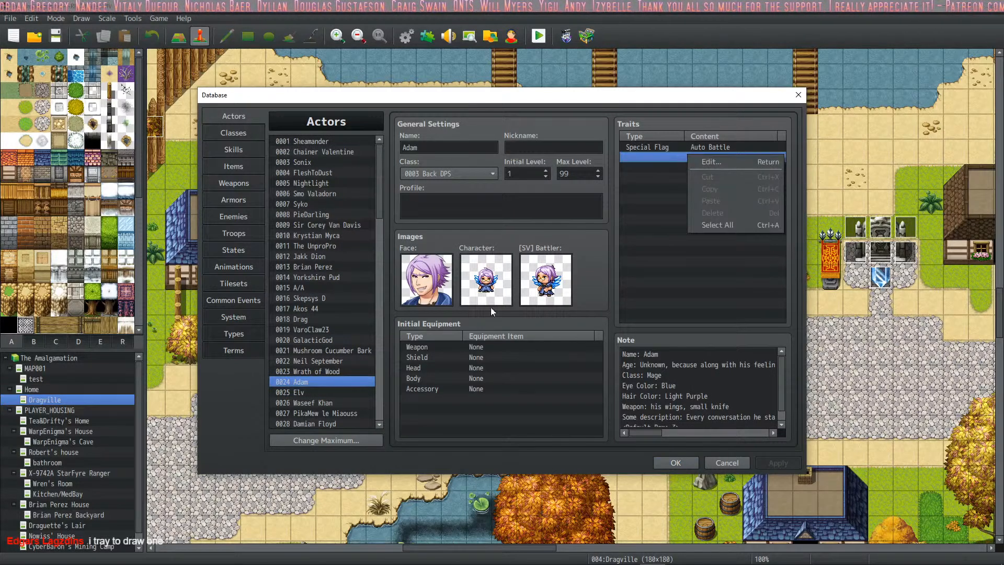
pyautogui.doubleClick(497, 347)
pyautogui.click(509, 380)
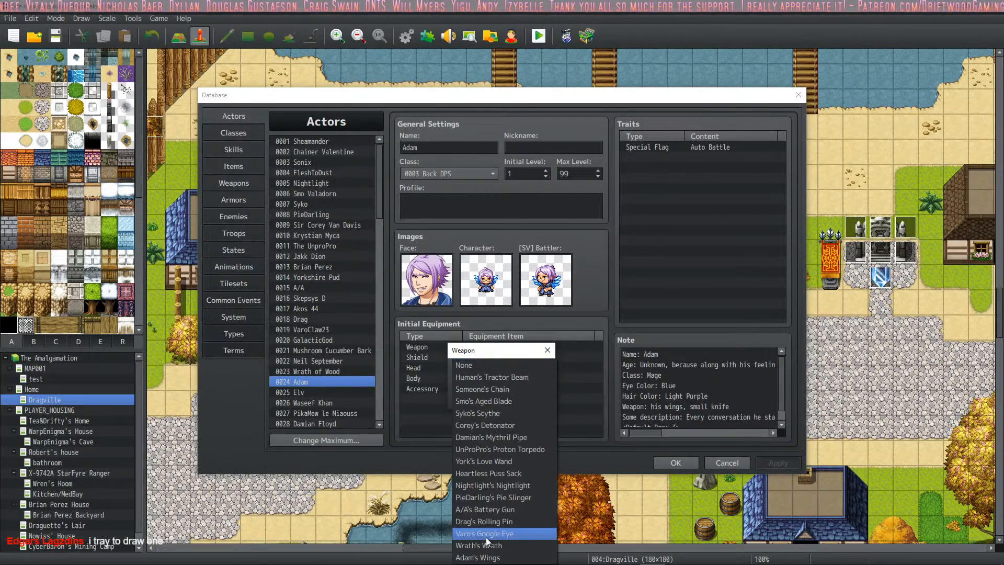
pyautogui.click(483, 558)
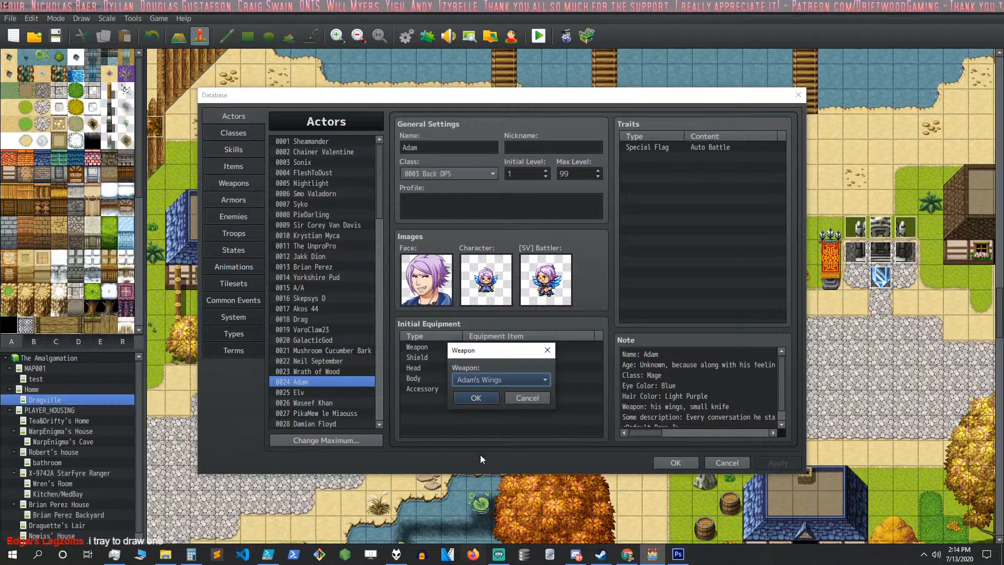
pyautogui.click(478, 397)
pyautogui.click(789, 463)
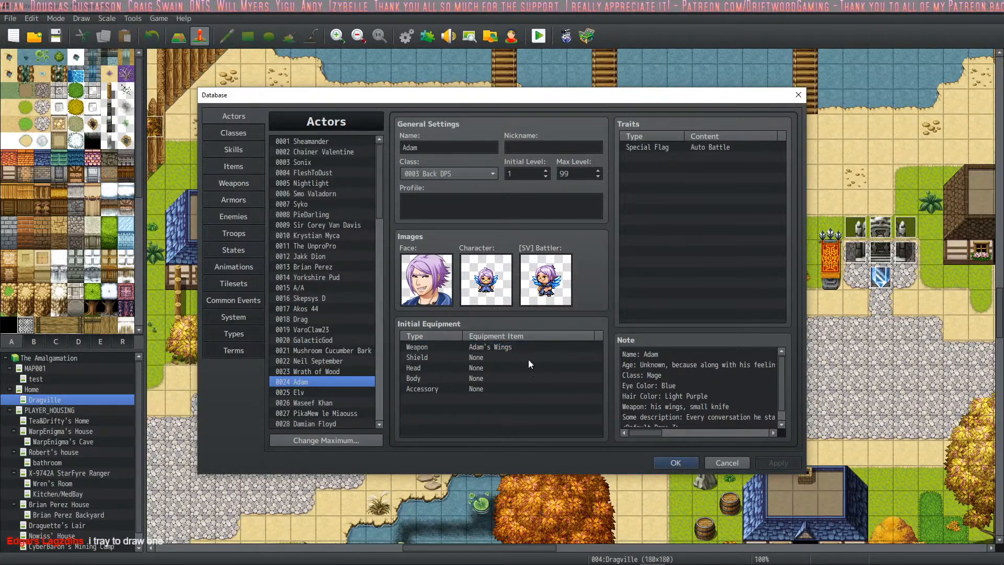
# - Go back through the weapons to 0020, Skepsis' Keepsake, and copy its entire note with the custom parameters and Cannot Sell tags
pyautogui.click(249, 183)
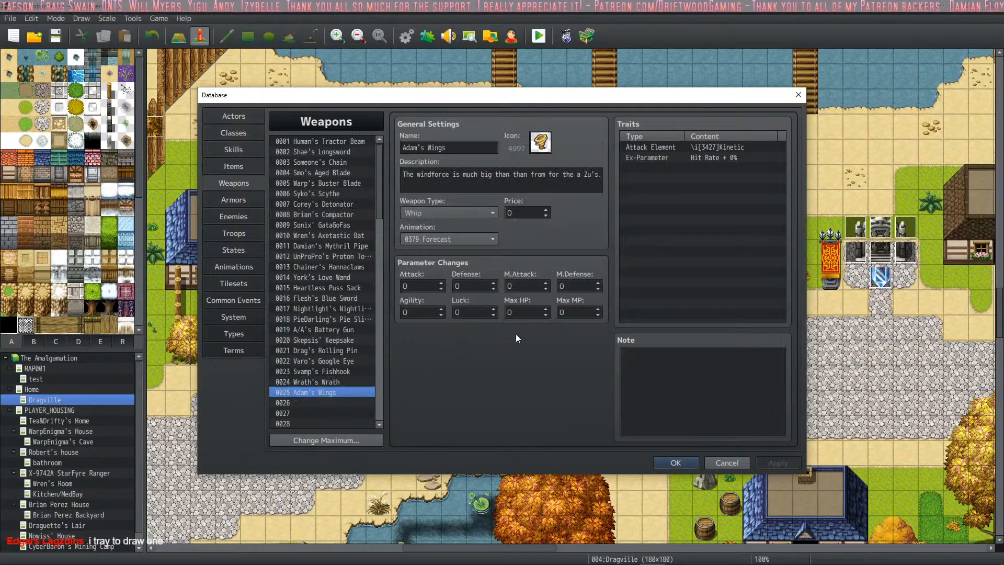
pyautogui.click(361, 382)
pyautogui.click(335, 372)
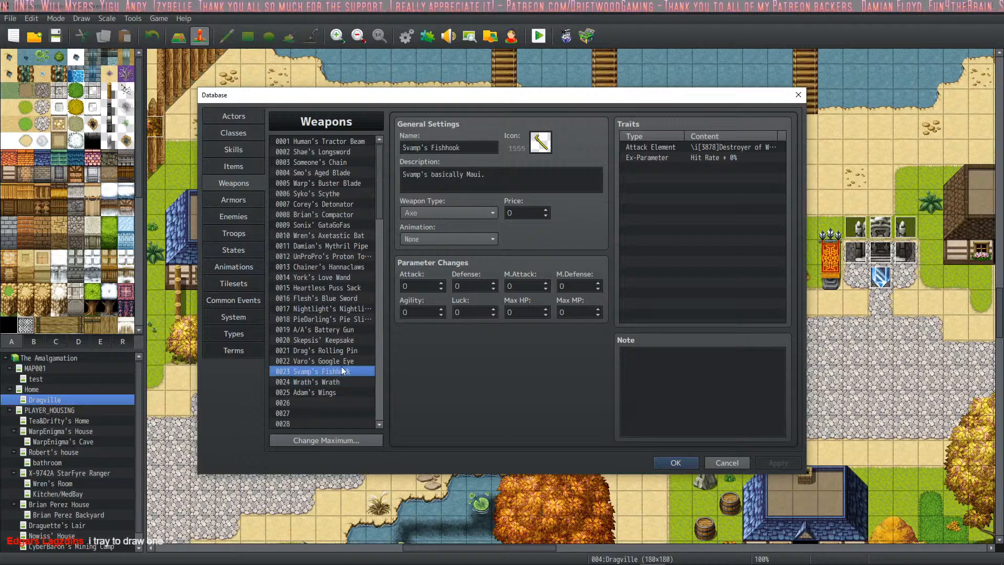
pyautogui.click(345, 362)
pyautogui.click(355, 353)
pyautogui.click(355, 338)
pyautogui.click(688, 389)
pyautogui.hotkey('ctrl', 'a')
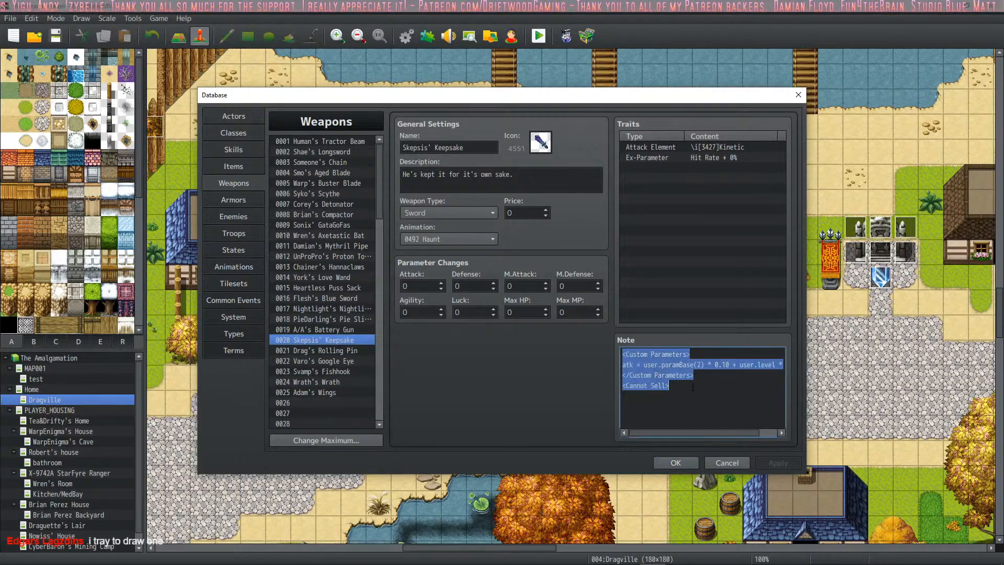
# - Paste the copied note into weapons 0021 to 0025, from Drag's Rolling Pin to Adam's Wings, and apply the changes
pyautogui.click(342, 350)
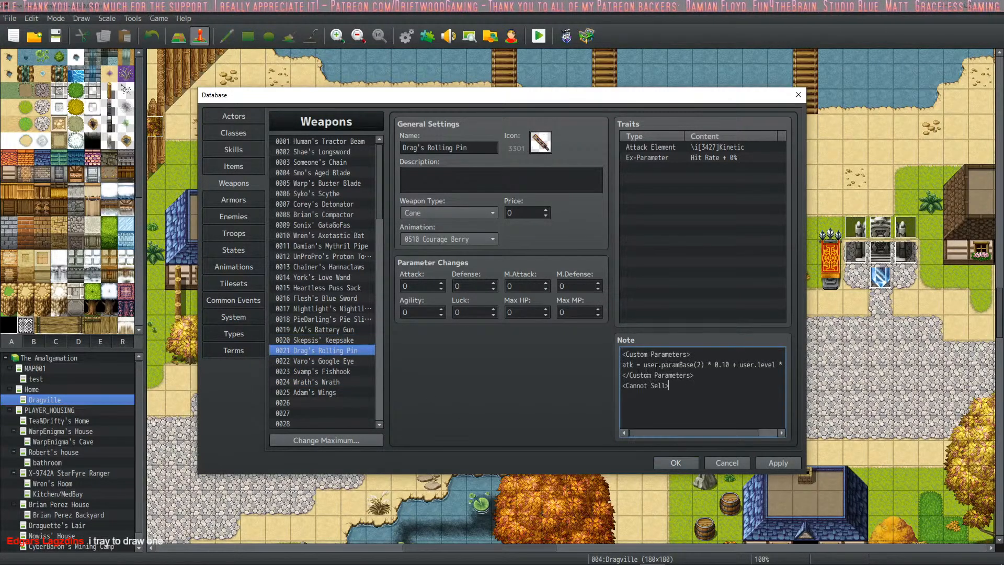
pyautogui.click(344, 362)
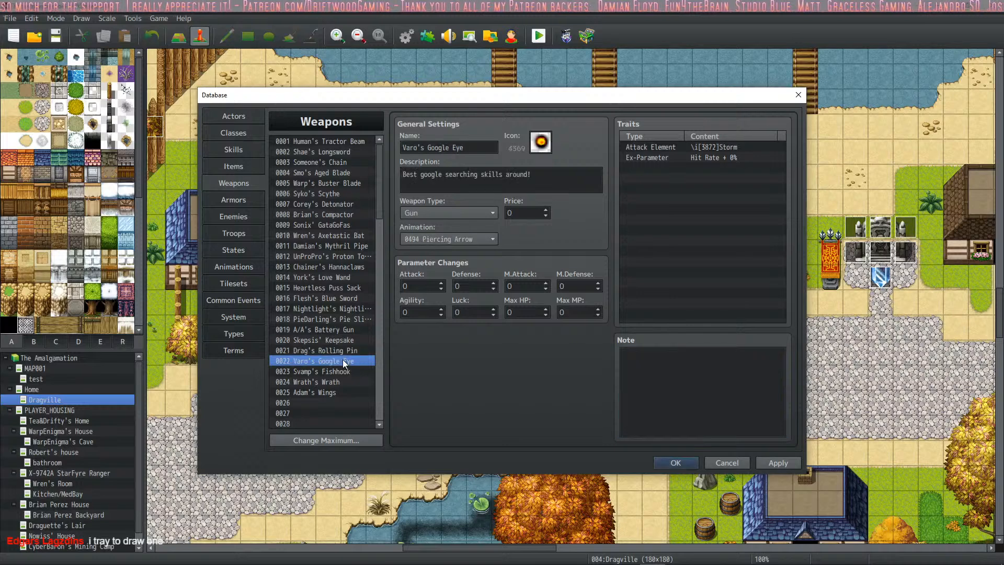
pyautogui.click(346, 371)
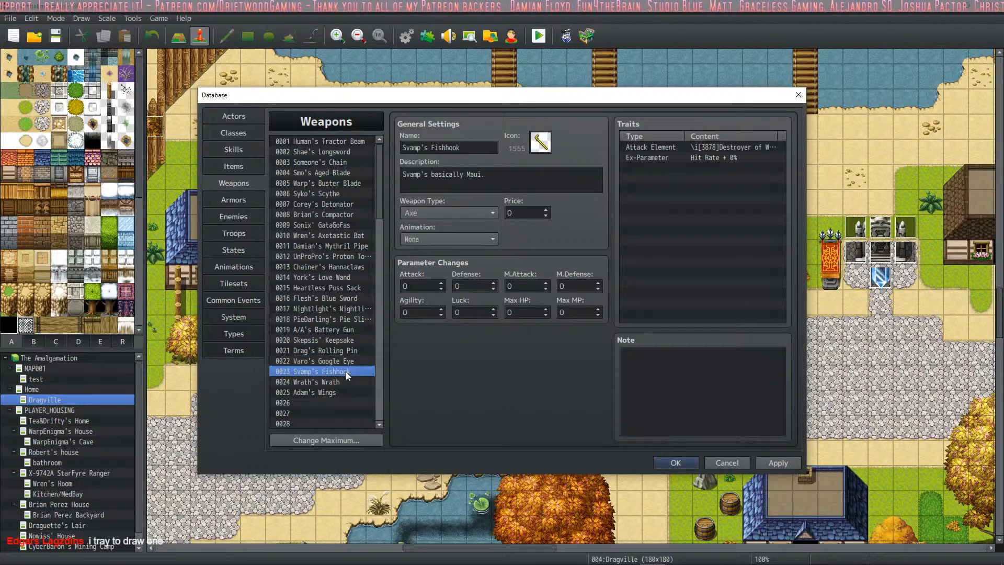
pyautogui.click(317, 382)
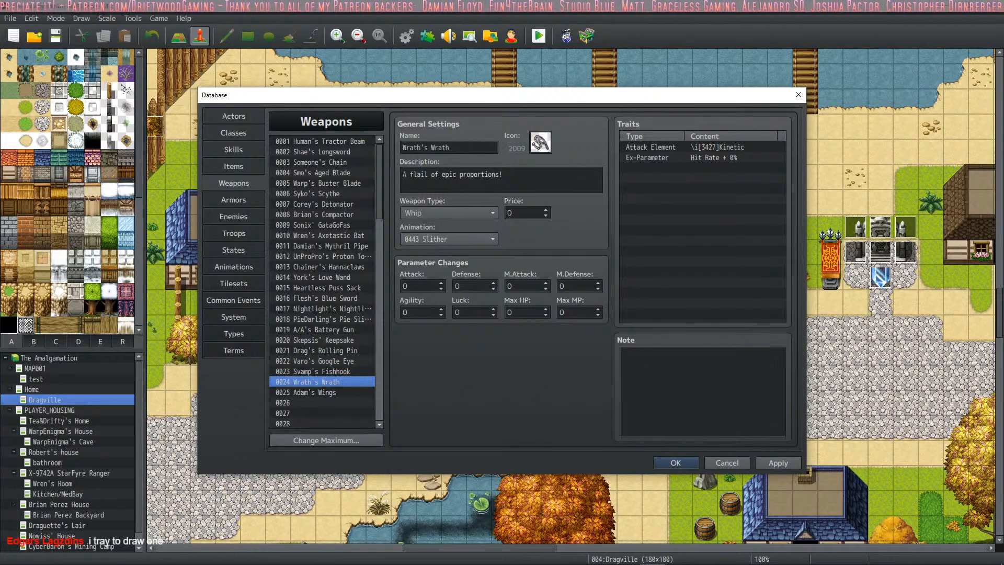
pyautogui.click(365, 394)
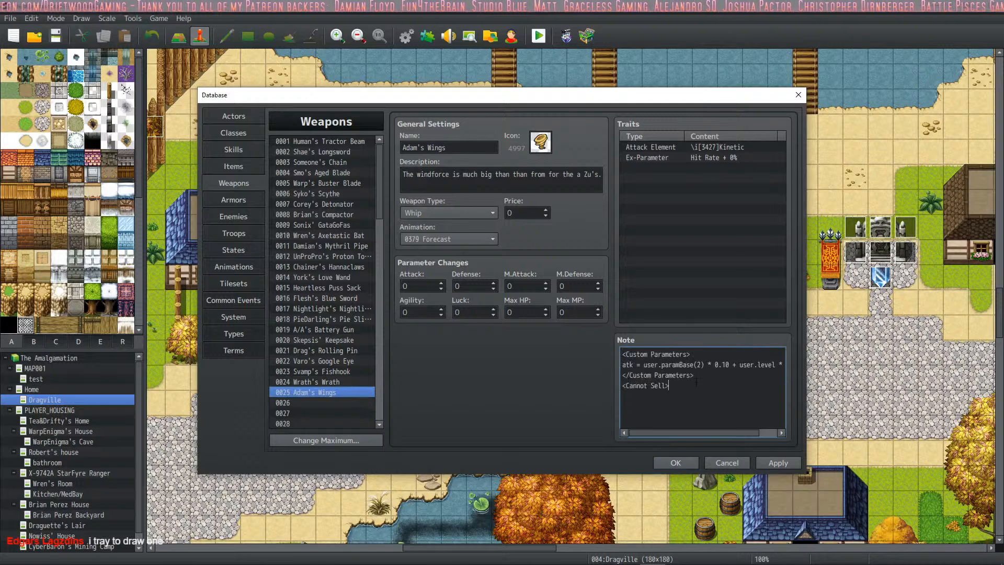
pyautogui.click(786, 463)
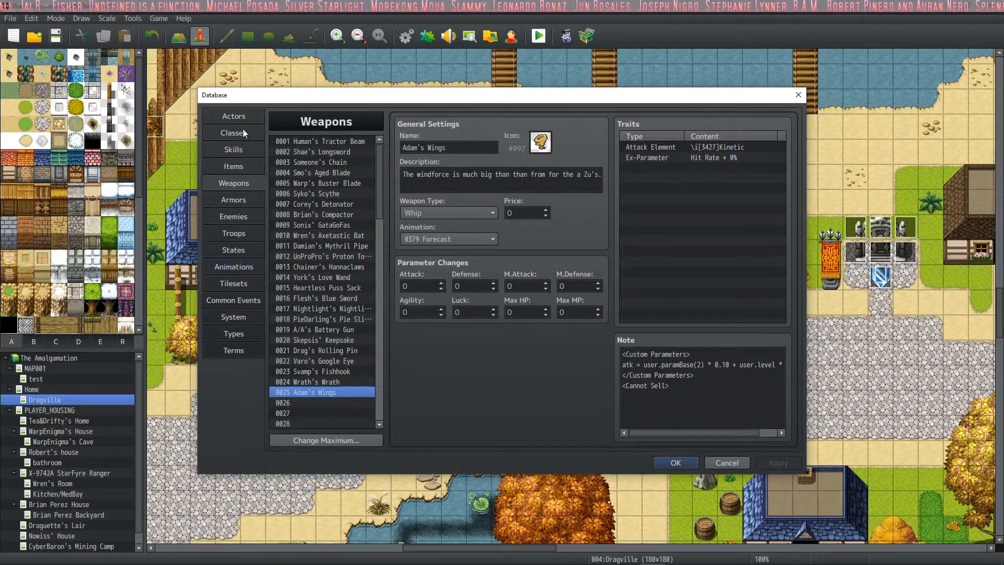
# - Open actor 0025, Elv, to check the character's settings and initial equipment
pyautogui.click(233, 117)
pyautogui.click(314, 393)
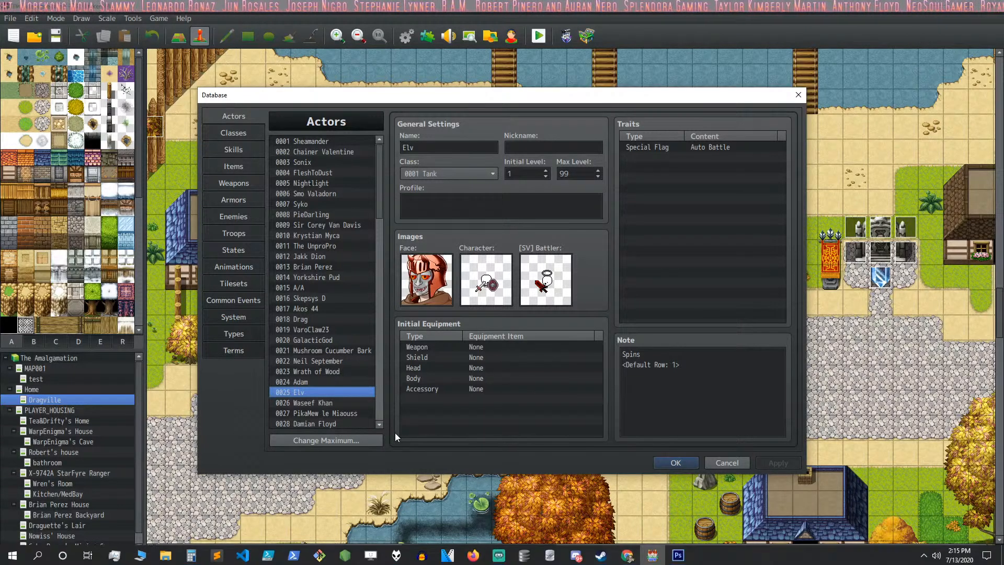
# - Switch to Discord and open the the_amalgamation channel of the Driftwood Gaming server
pyautogui.click(576, 554)
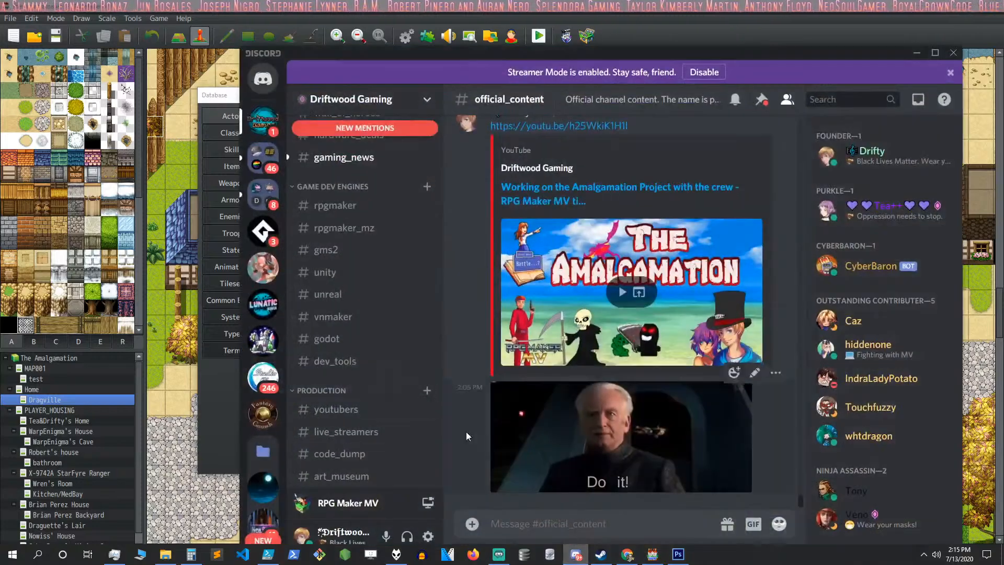
pyautogui.scroll(-10, 366, 243)
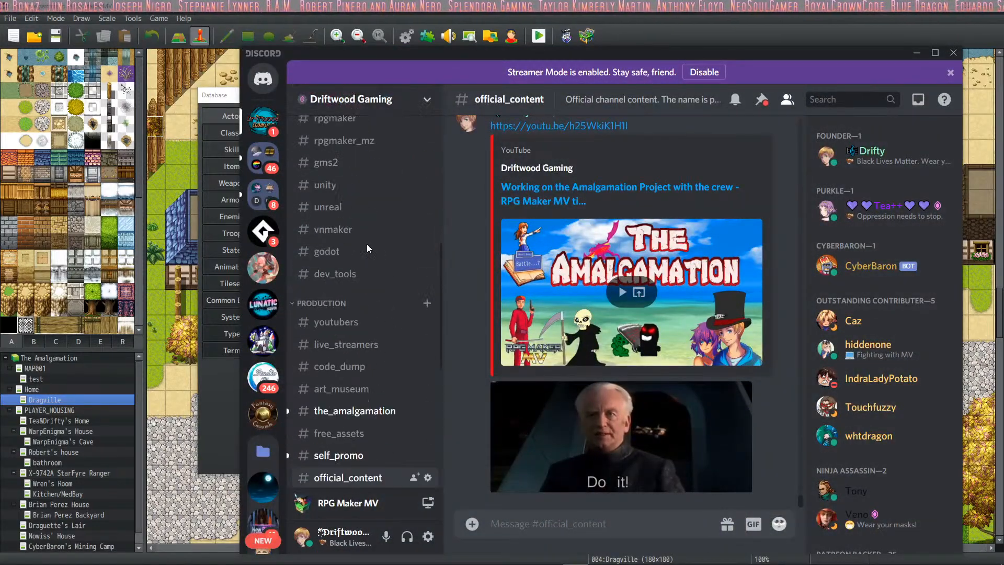
pyautogui.click(363, 202)
# - Look back through the channel's July posts for character details and submitted artwork for the project
pyautogui.scroll(10, 640, 260)
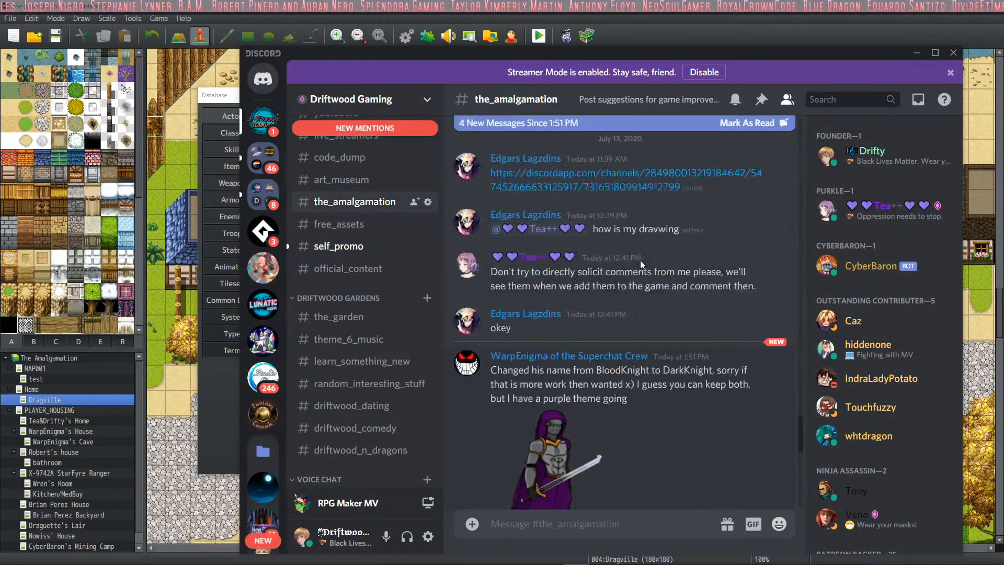
pyautogui.scroll(15, 639, 260)
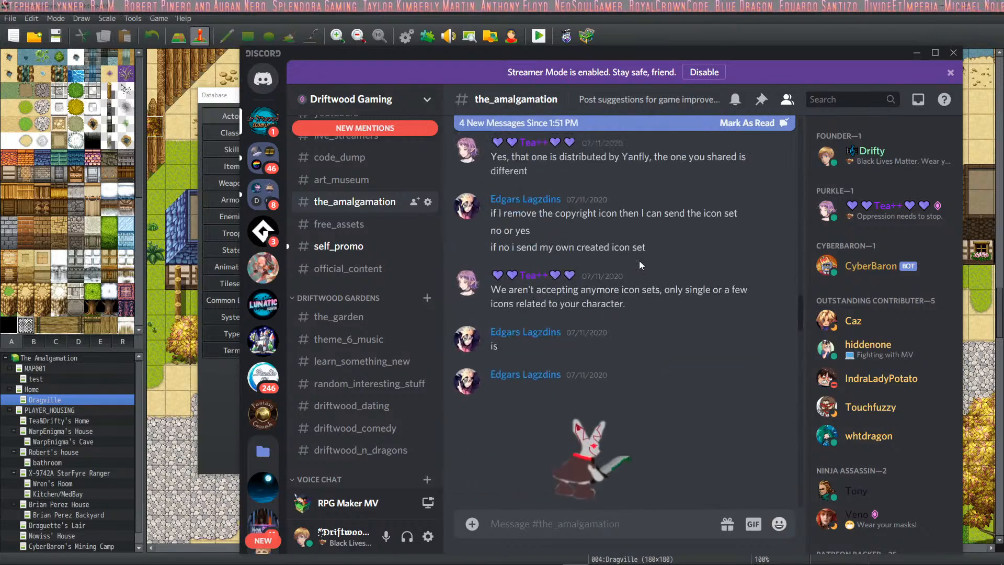
pyautogui.scroll(15, 638, 260)
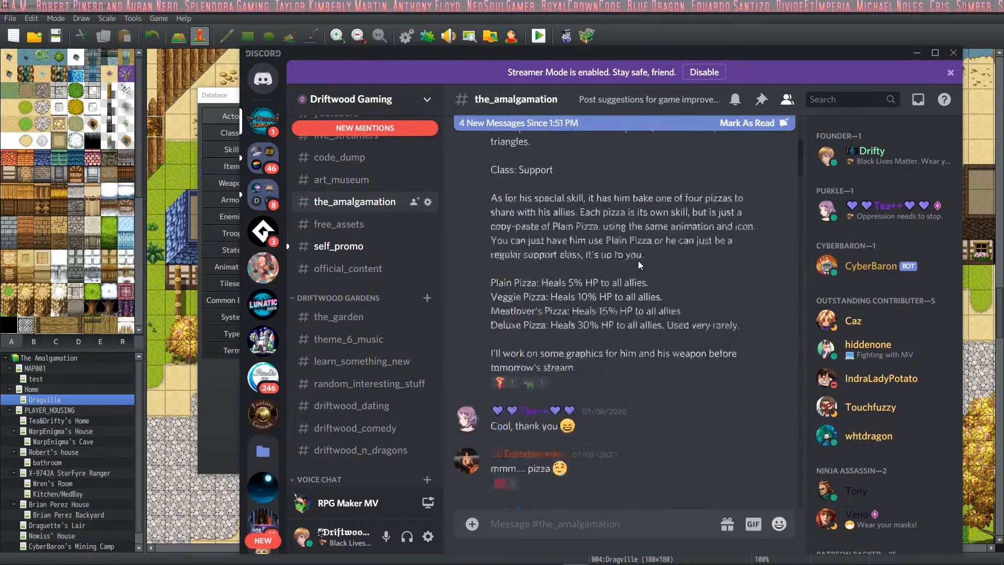
pyautogui.scroll(15, 639, 260)
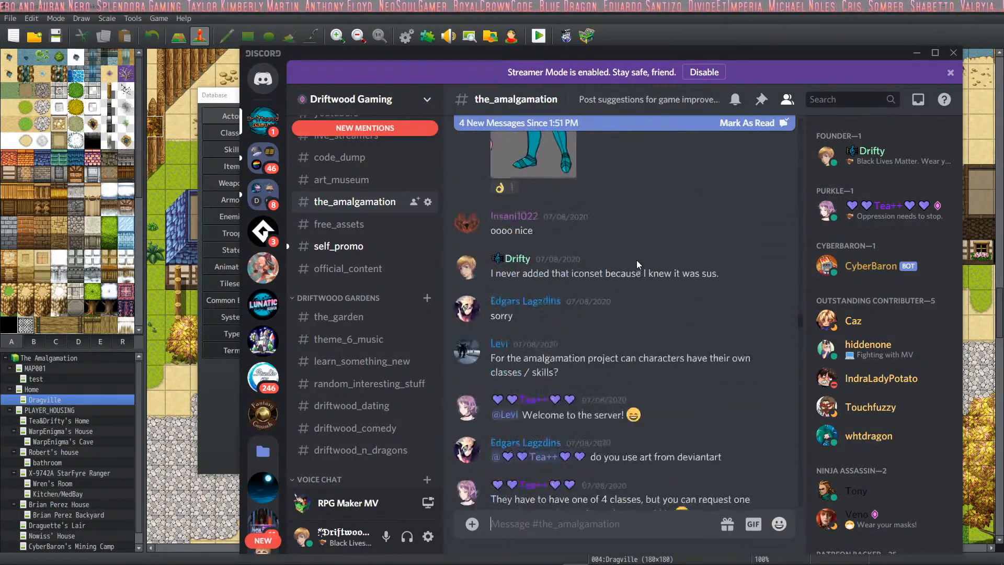
pyautogui.scroll(-10, 613, 258)
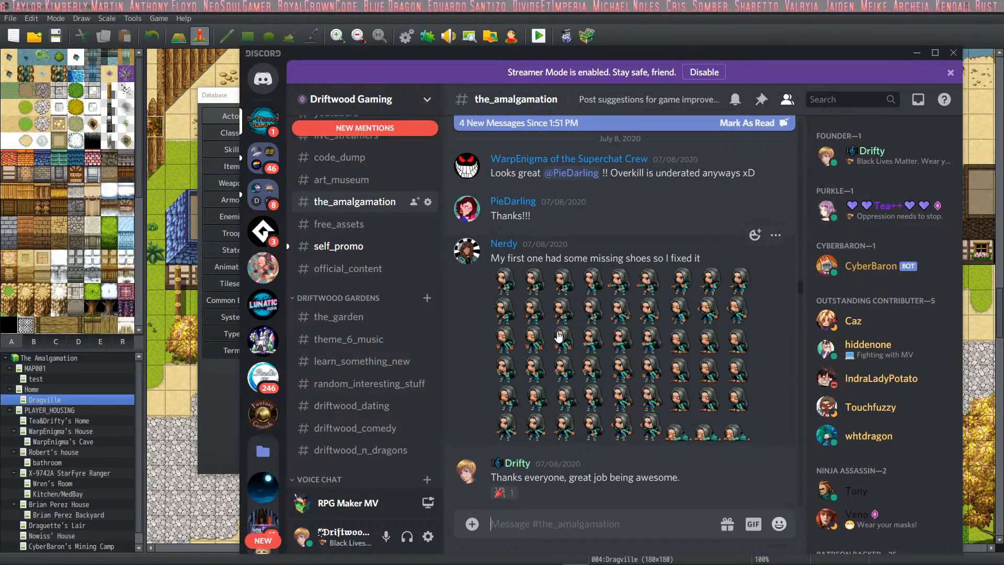
pyautogui.scroll(-10, 560, 337)
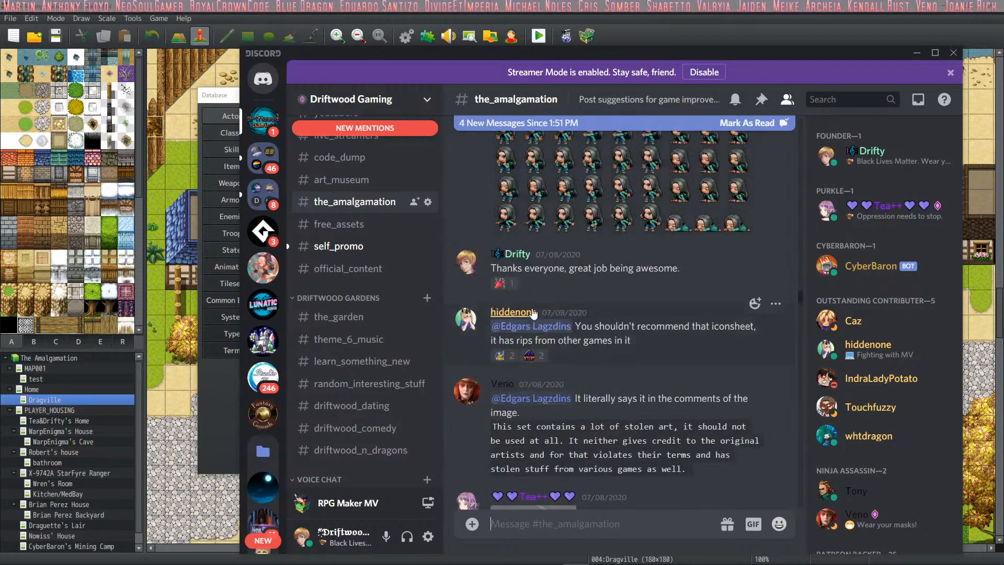
pyautogui.scroll(-15, 558, 217)
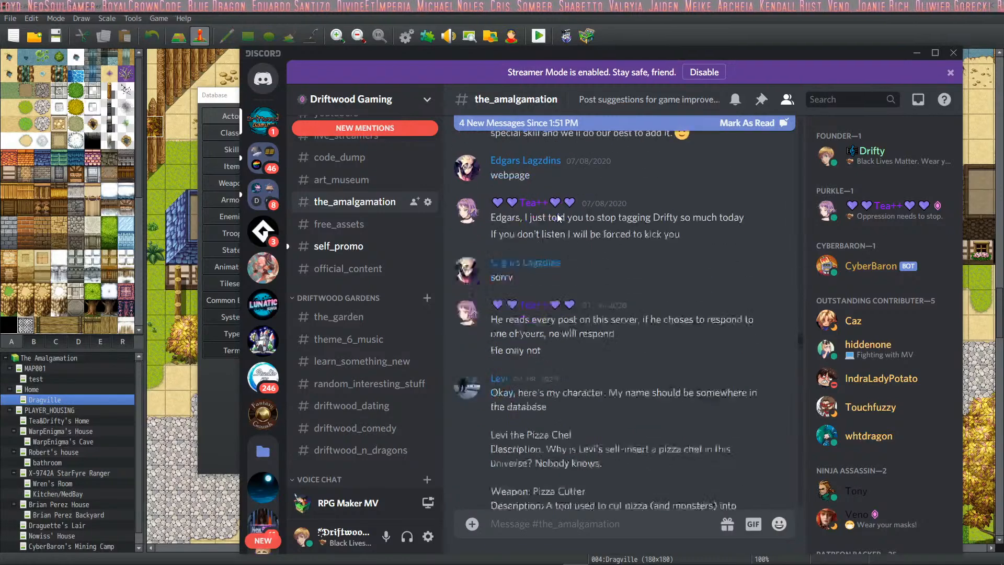
pyautogui.scroll(4, 567, 251)
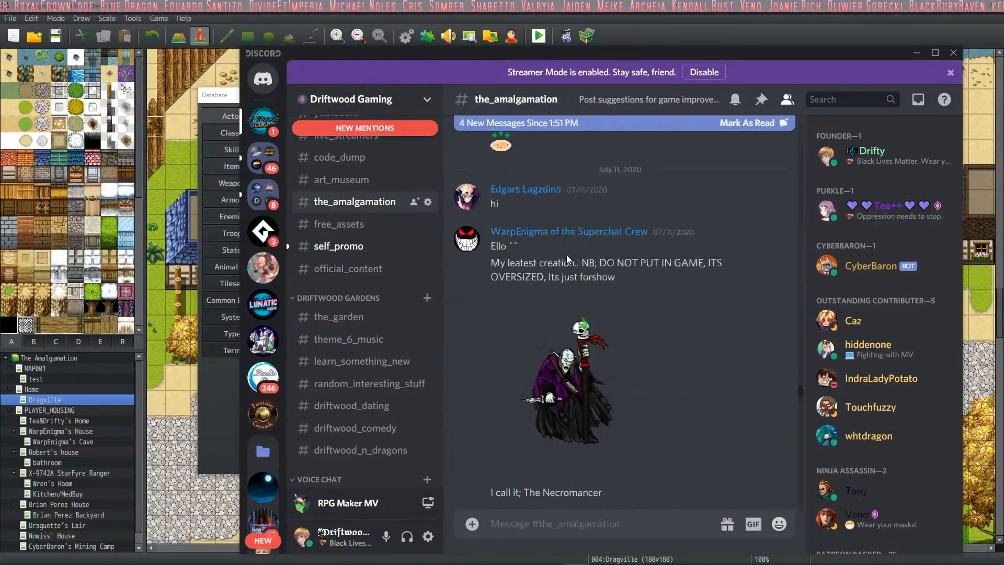
pyautogui.scroll(-15, 576, 328)
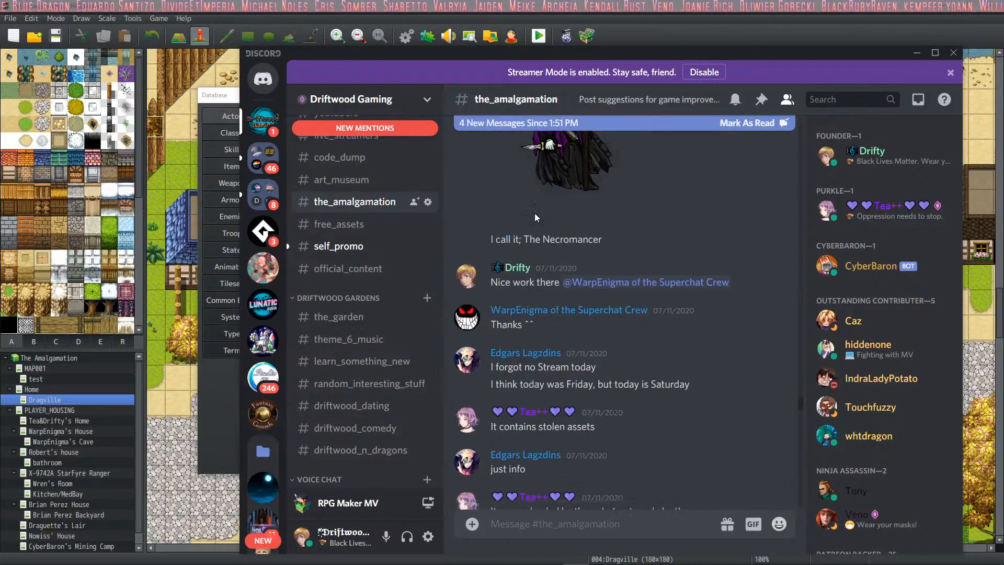
pyautogui.scroll(3, 606, 278)
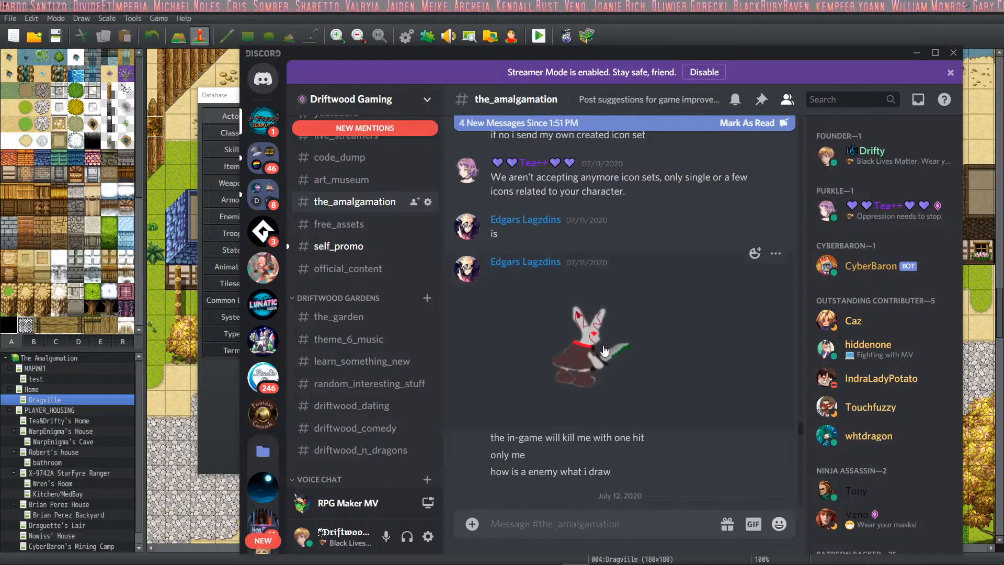
pyautogui.scroll(-3, 607, 341)
pyautogui.scroll(1, 583, 281)
# - Start saving the posted knife-wielding rabbit image, choosing the sv_enemies folder inside RPG Maker/MV/The Amalgamation/img on drive F
pyautogui.click(591, 240)
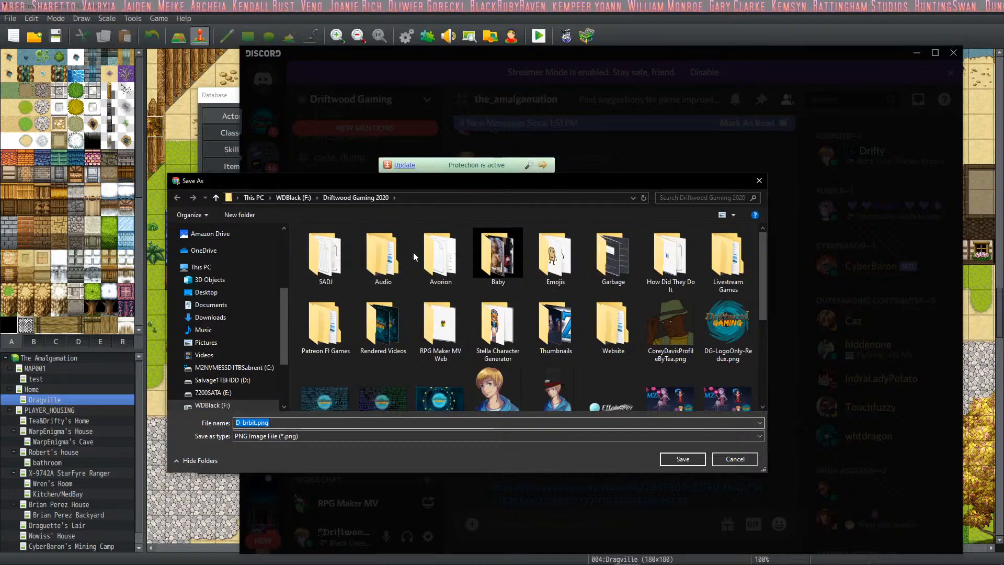
pyautogui.click(286, 197)
pyautogui.scroll(-5, 387, 314)
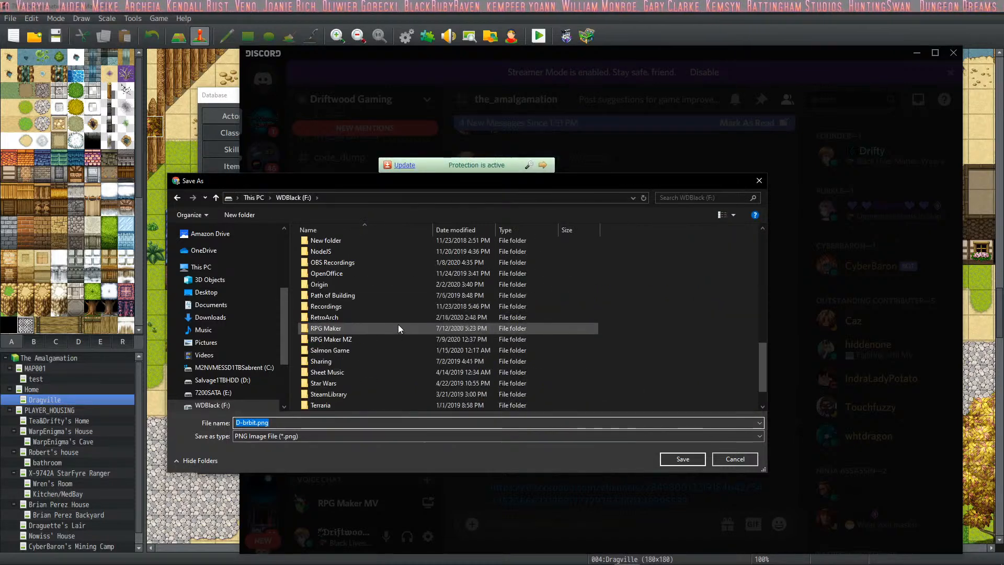
pyautogui.click(372, 330)
pyautogui.doubleClick(372, 330)
pyautogui.doubleClick(333, 289)
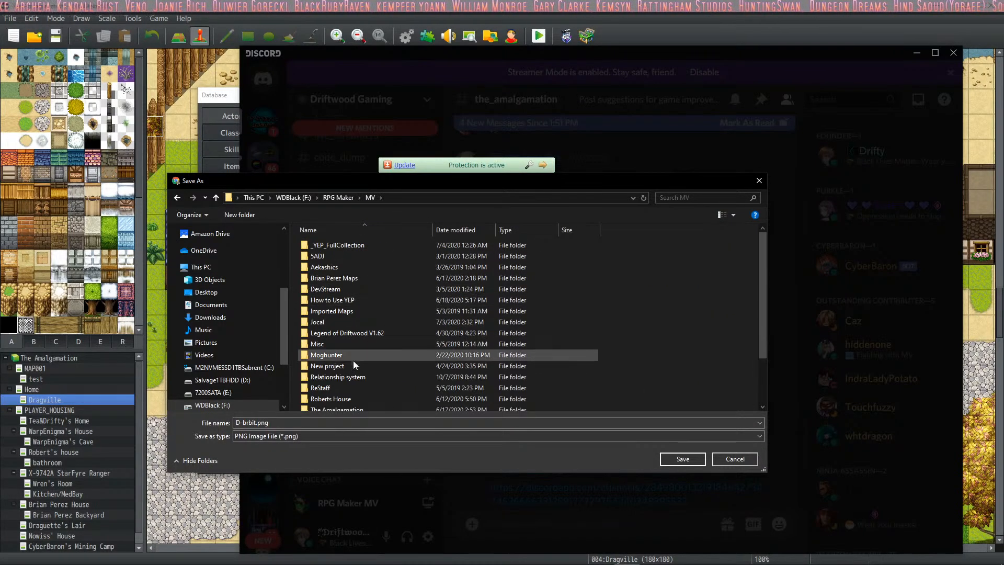
pyautogui.scroll(-2, 352, 387)
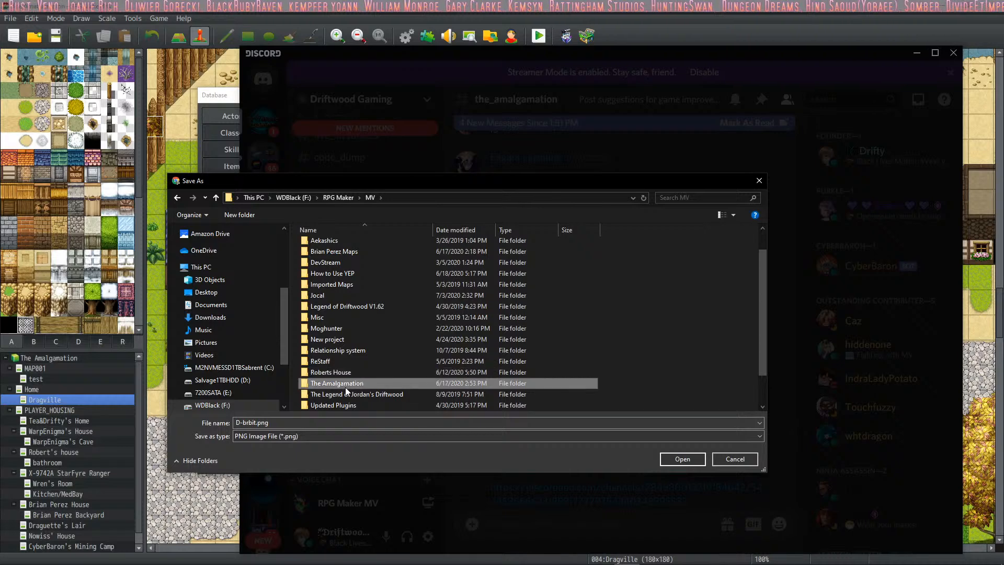
pyautogui.doubleClick(346, 387)
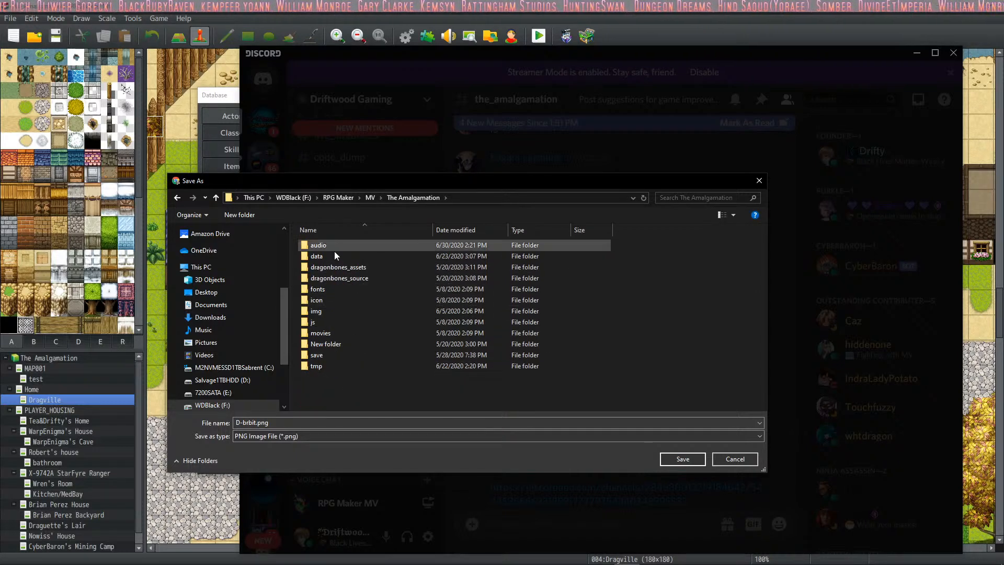
pyautogui.doubleClick(330, 312)
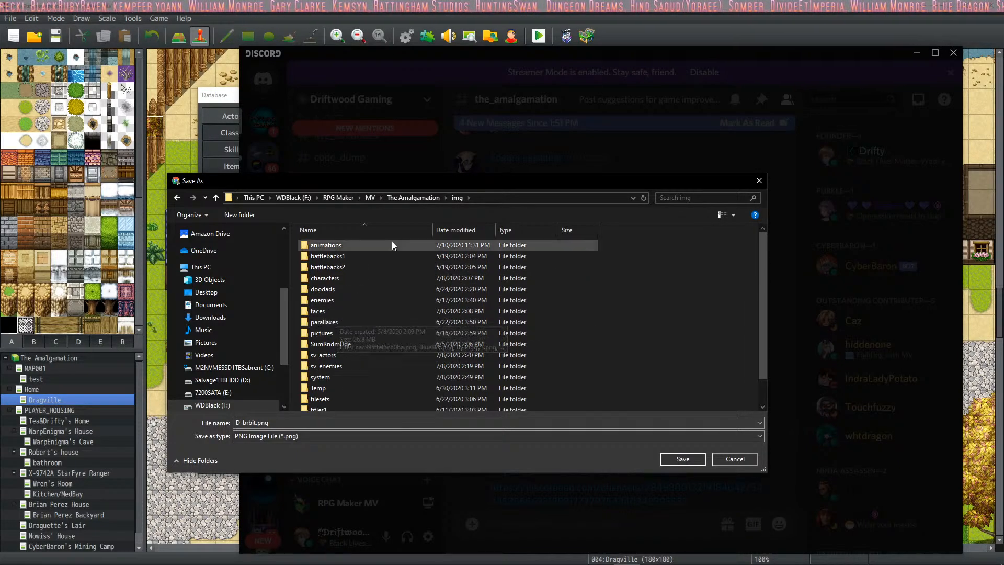
pyautogui.scroll(-1, 344, 378)
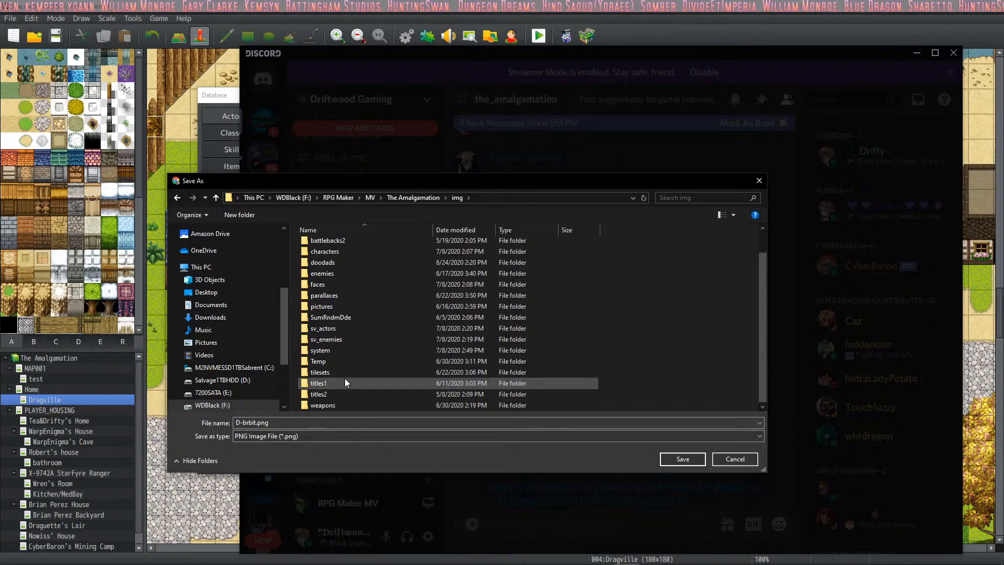
pyautogui.doubleClick(347, 341)
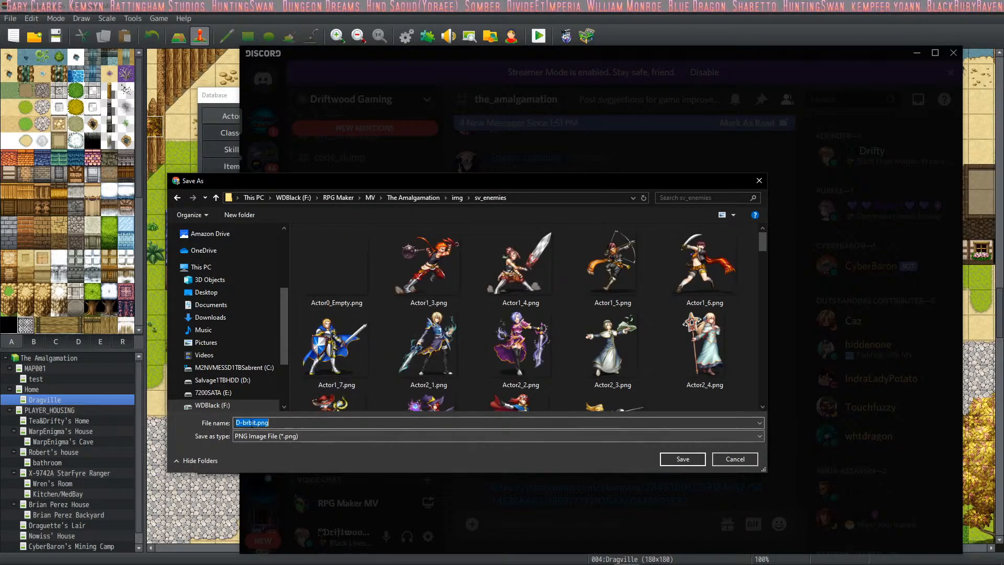
# - Append "by" and the artist's name to the D-brbit file name, save the image and close its preview
pyautogui.click(252, 422)
pyautogui.moveTo(413, 181); pyautogui.dragTo(499, 150)
pyautogui.write('by ')
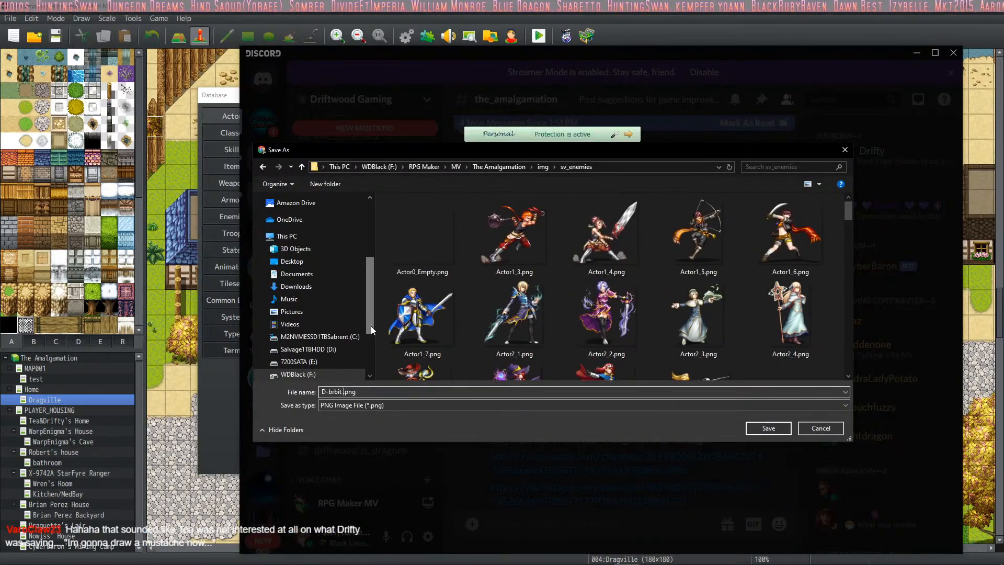
pyautogui.write('Edgarz')
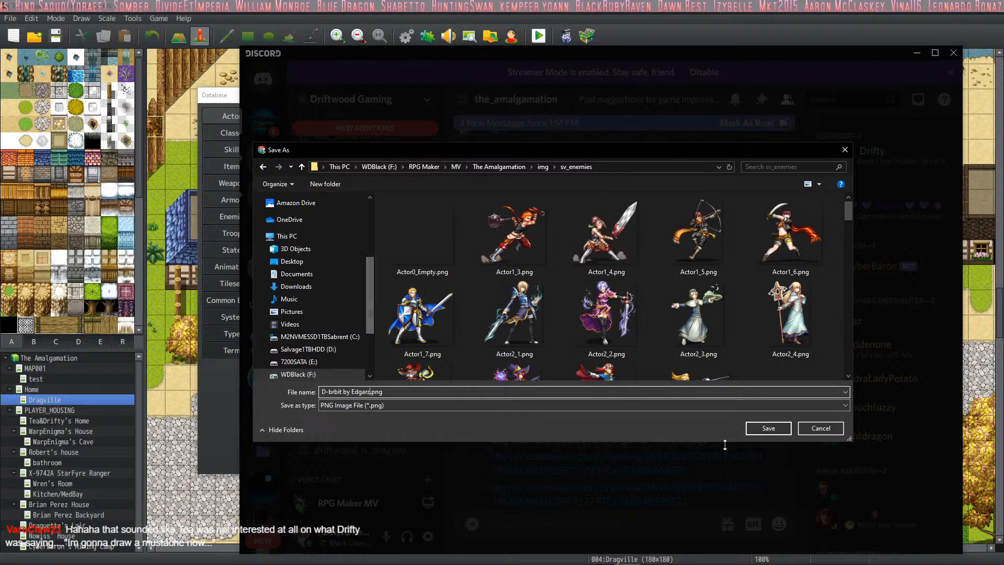
pyautogui.click(768, 427)
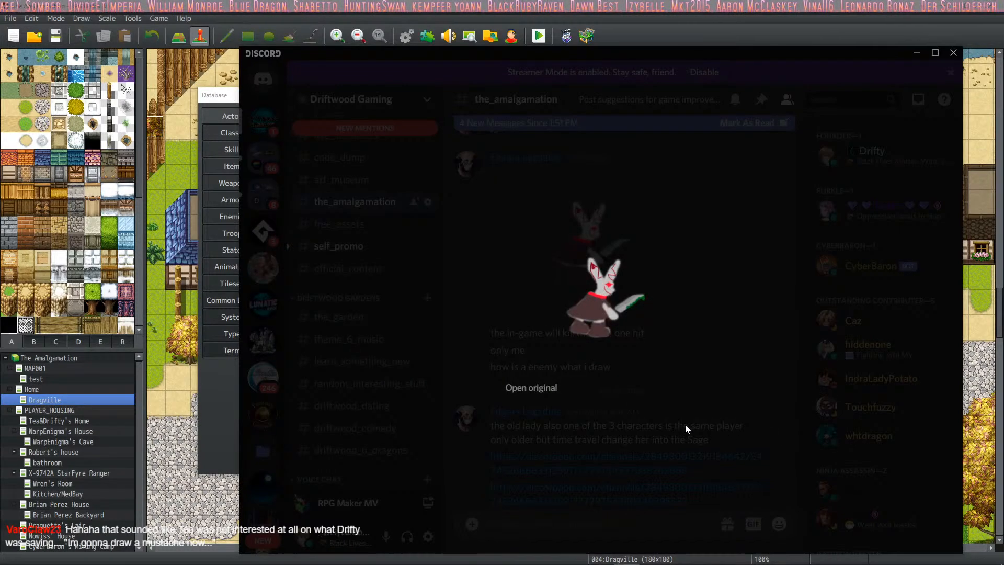
pyautogui.click(598, 463)
# - Save the ready-for-use Necromancer image into sv_enemies as "Necromancer by Warp.png" and close its preview
pyautogui.scroll(-6, 565, 325)
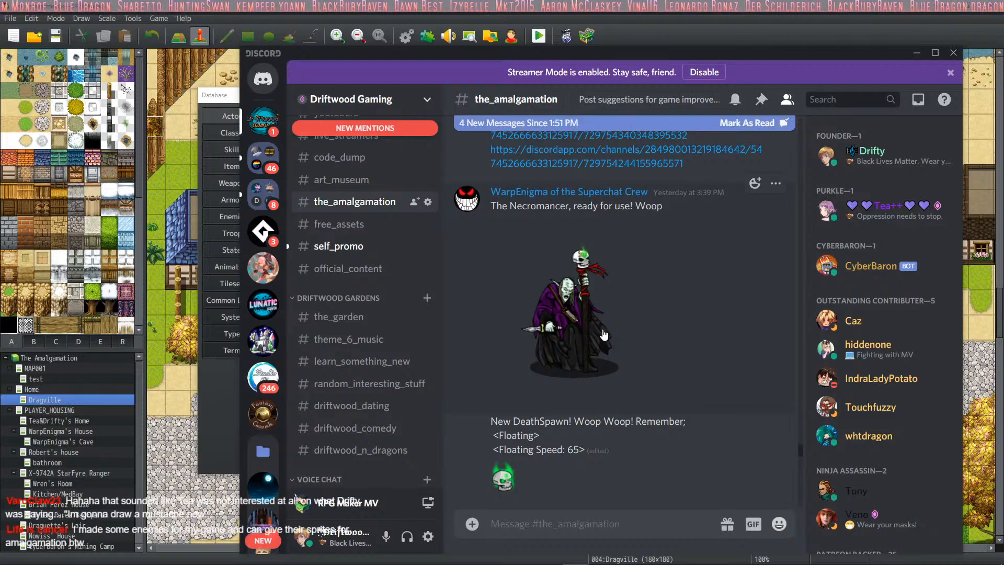
pyautogui.click(573, 351)
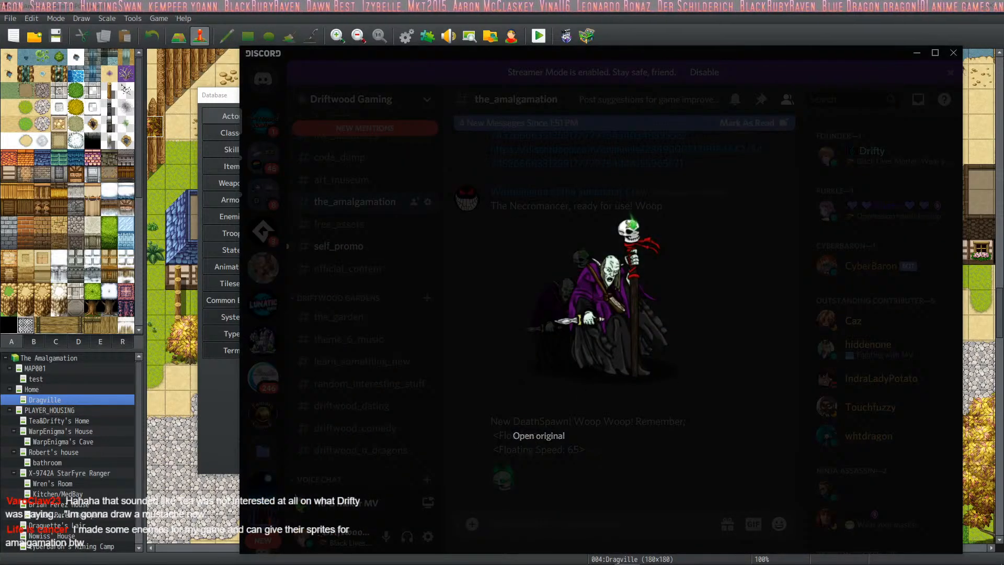
pyautogui.click(502, 308)
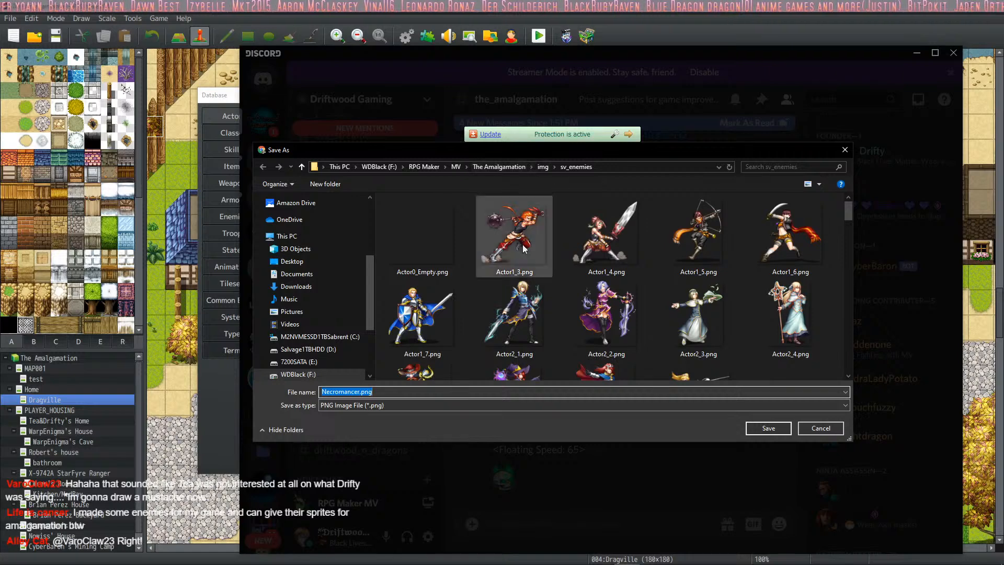
pyautogui.click(384, 392)
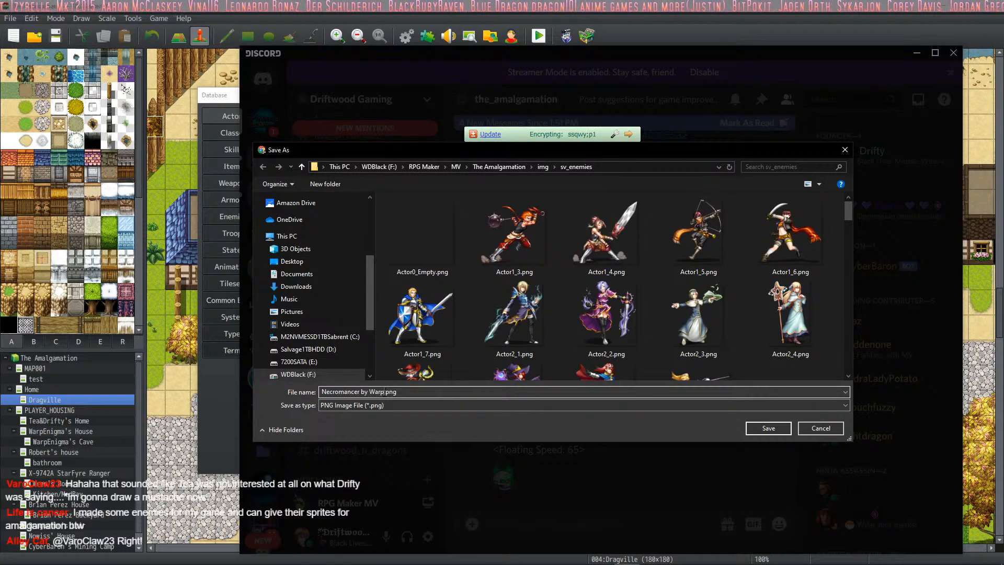
pyautogui.moveTo(520, 151); pyautogui.dragTo(553, 194)
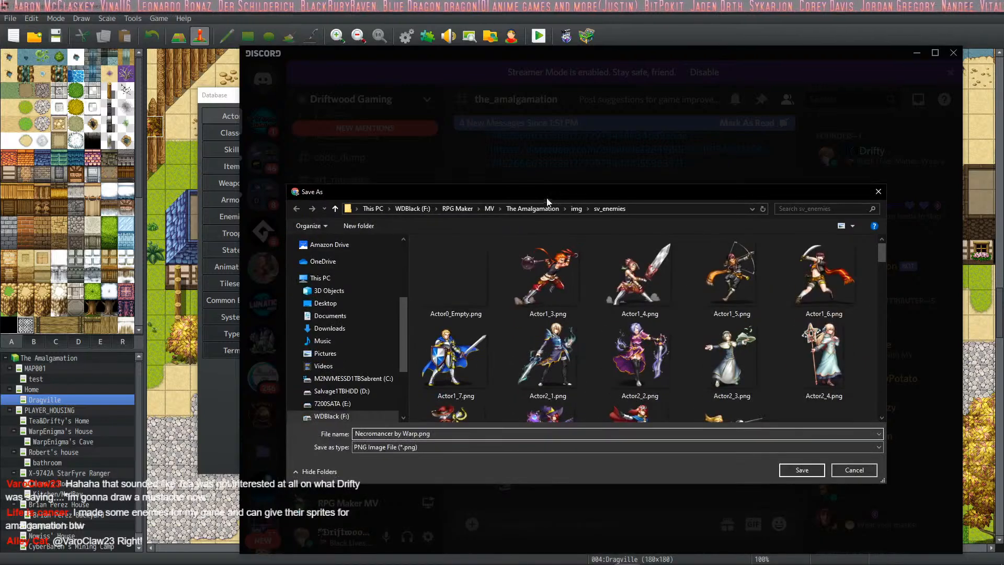
pyautogui.click(807, 468)
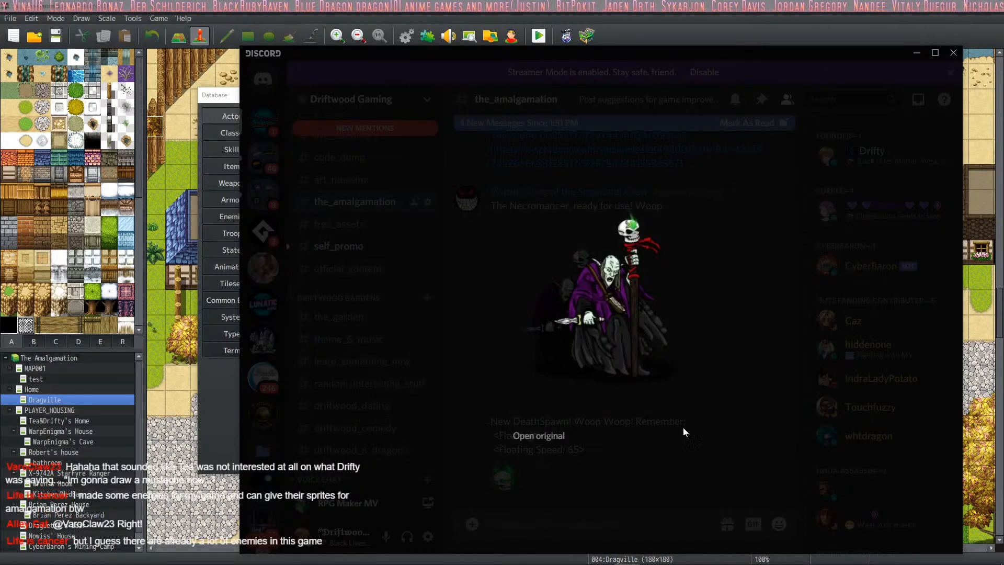
pyautogui.click(619, 485)
# - Save the DeathSpawn skull image into sv_enemies, appending "by" and the artist's name to its file name, and close the preview
pyautogui.scroll(-6, 604, 400)
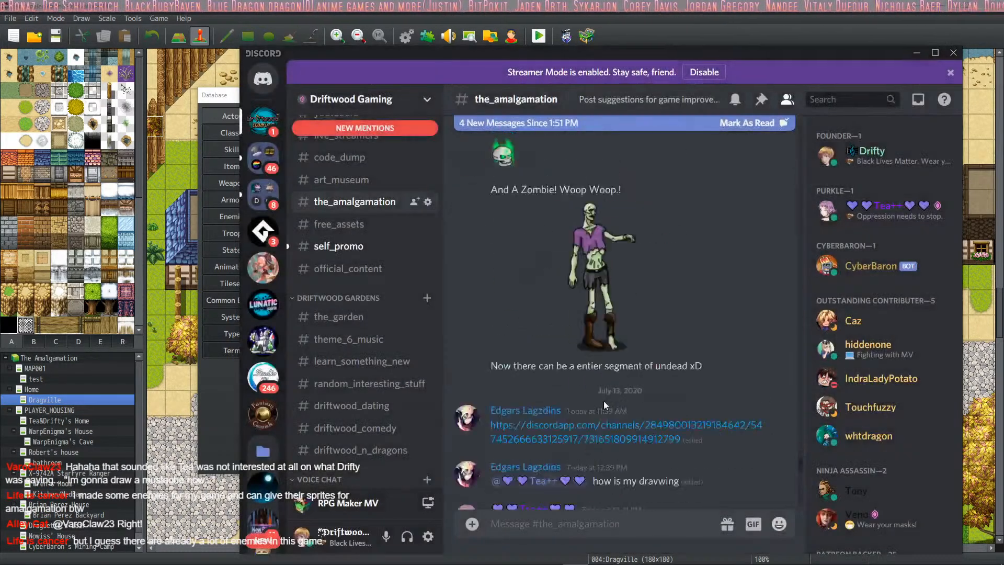
pyautogui.scroll(3, 570, 343)
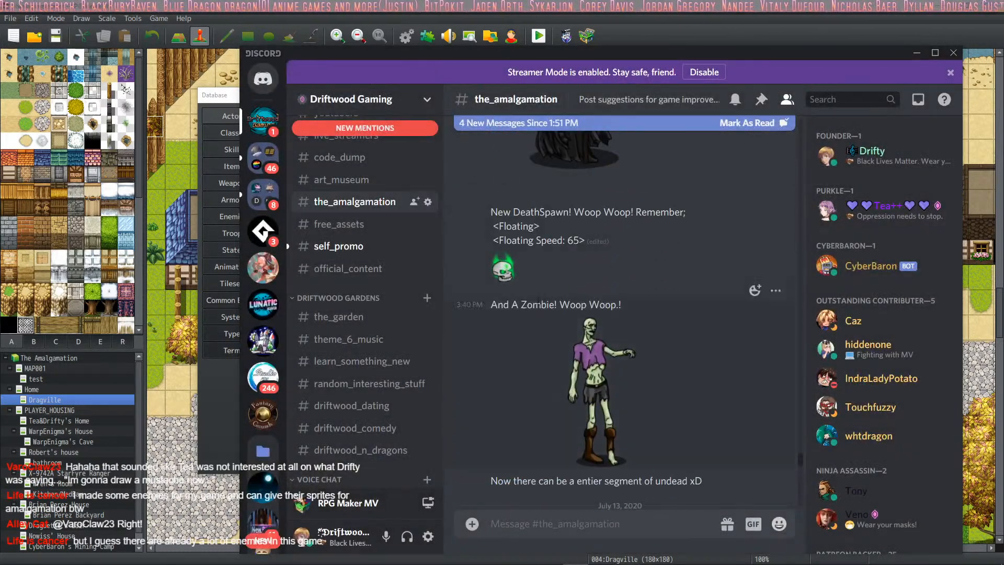
pyautogui.click(507, 277)
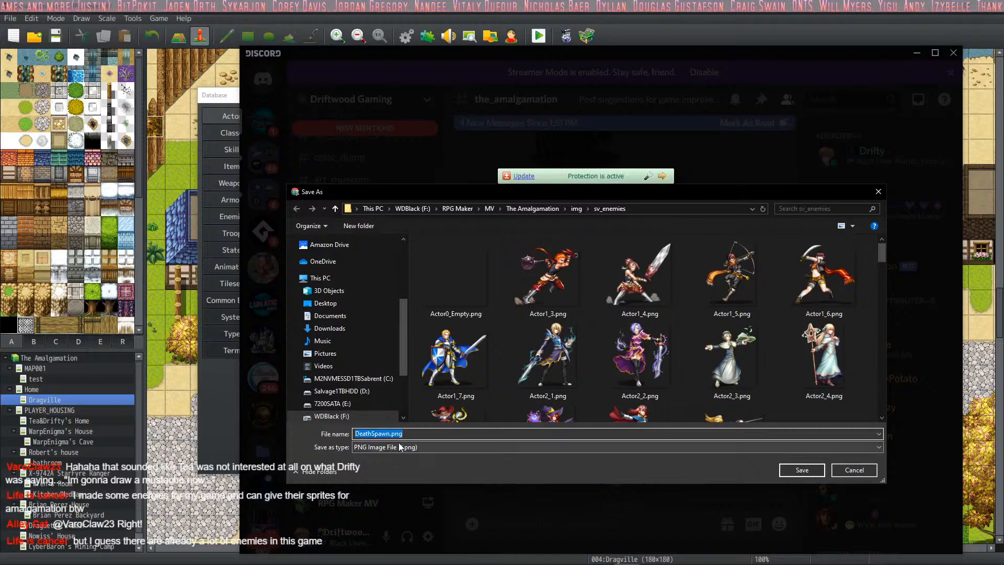
pyautogui.click(393, 433)
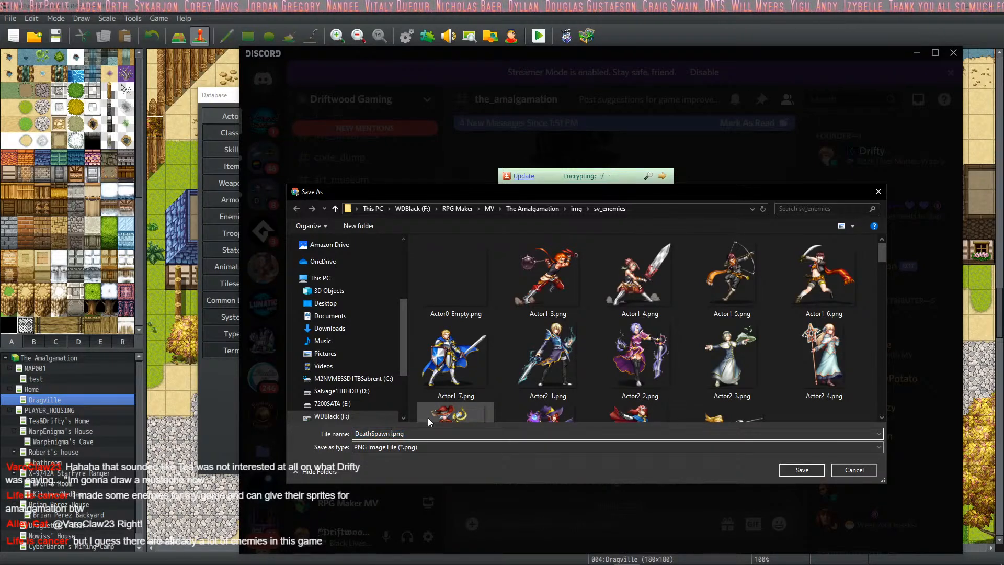
pyautogui.write('by Wa')
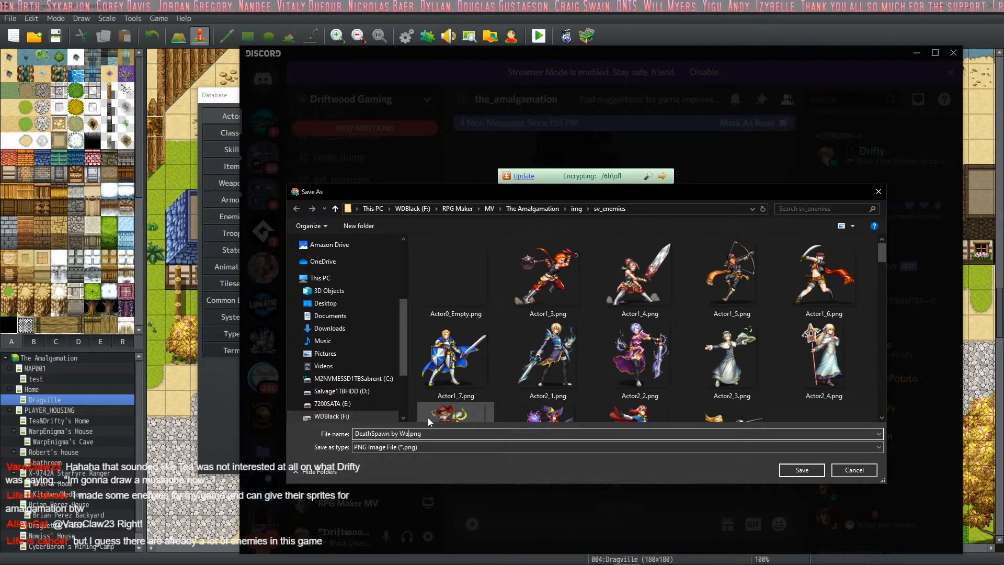
pyautogui.write('rpEnigma')
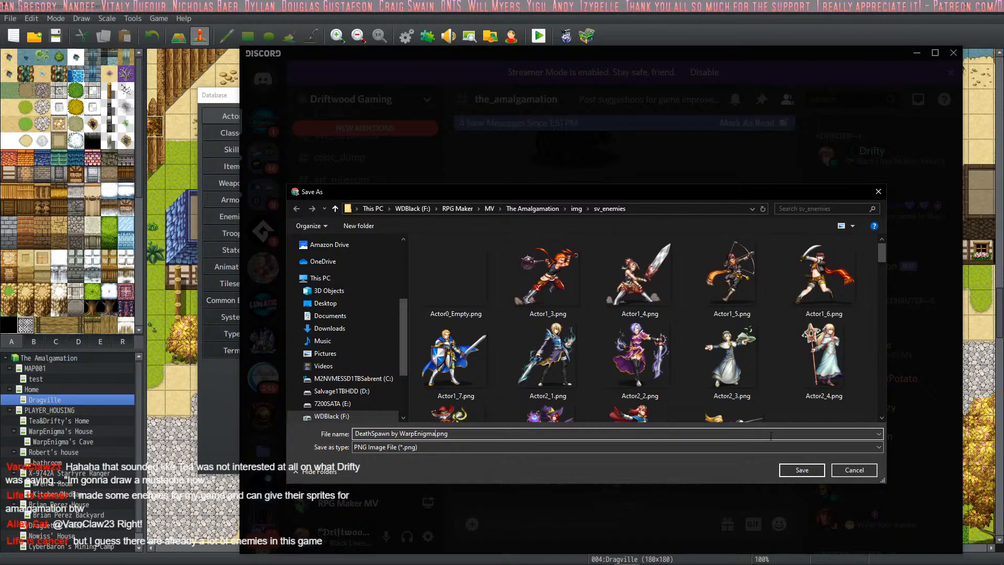
pyautogui.click(813, 473)
pyautogui.click(630, 436)
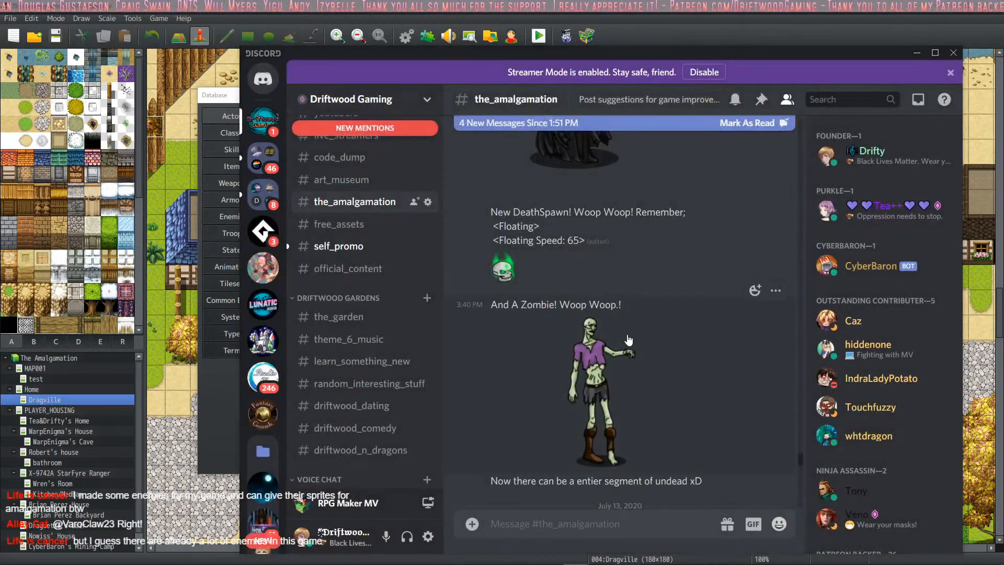
# - Save the posted Zombie image into sv_enemies with "by" and the artist's name appended to its file name, and close the preview
pyautogui.click(623, 370)
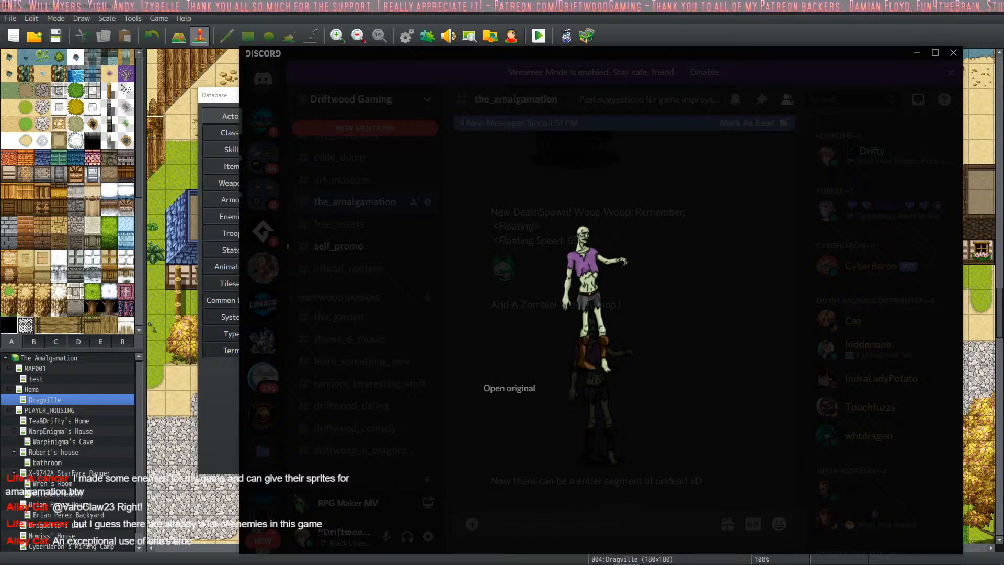
pyautogui.click(381, 433)
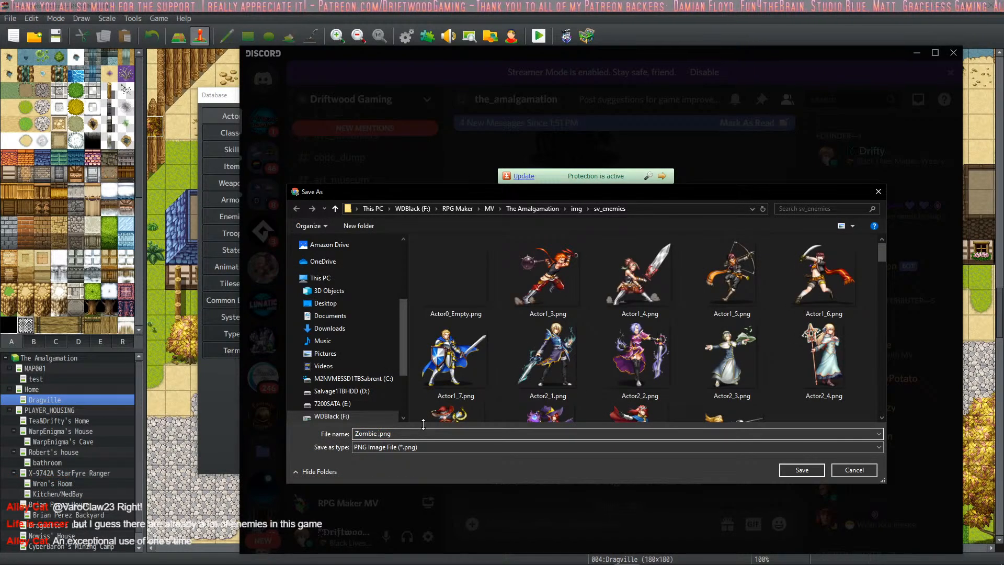
pyautogui.write('by WarpEngi')
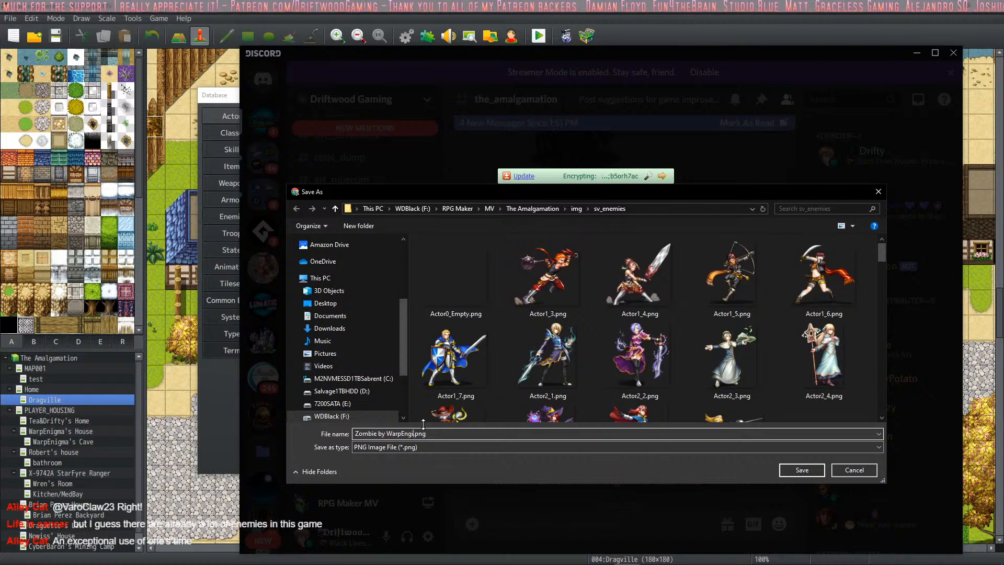
pyautogui.press('BackSpace')
pyautogui.press('BackSpace')
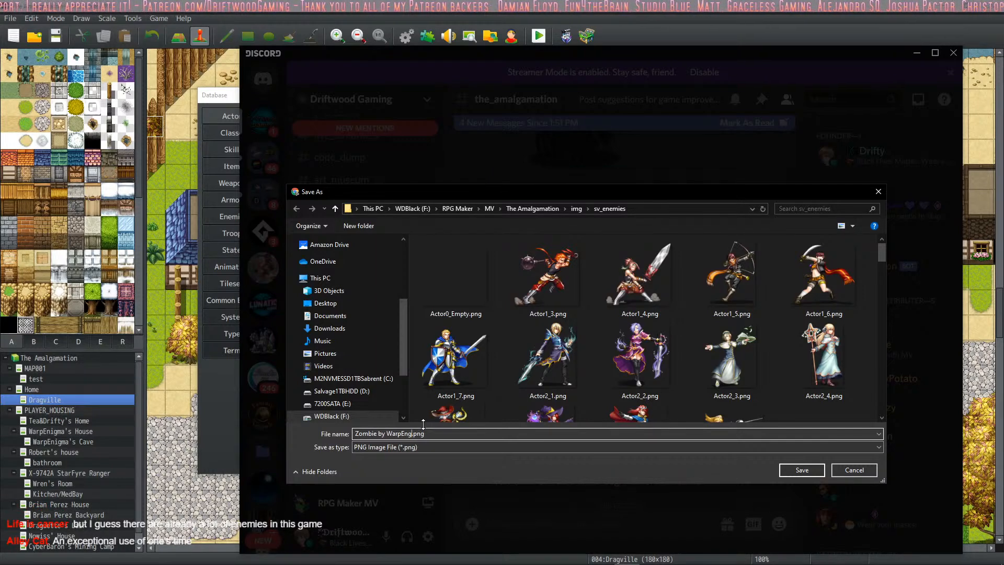
pyautogui.write('igma')
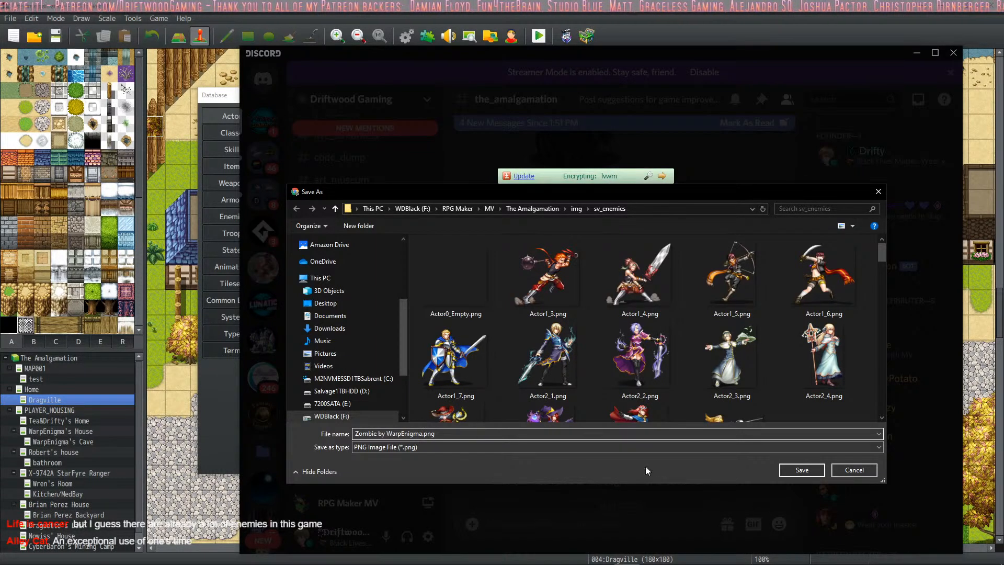
pyautogui.click(796, 476)
pyautogui.click(679, 434)
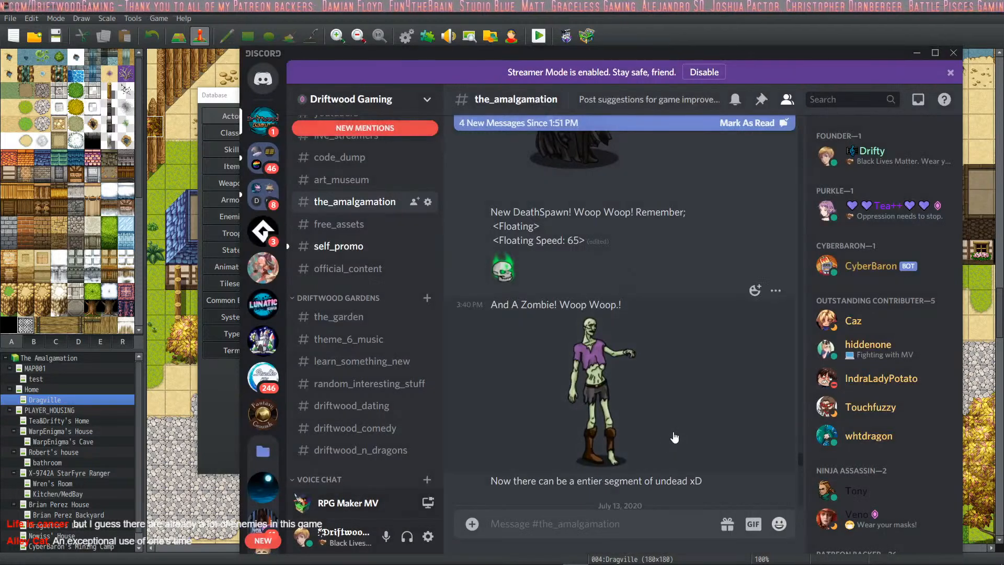
# - Save the purple-cloaked knight image into sv_enemies as "DarkKnight.png" and close its preview
pyautogui.scroll(-10, 607, 312)
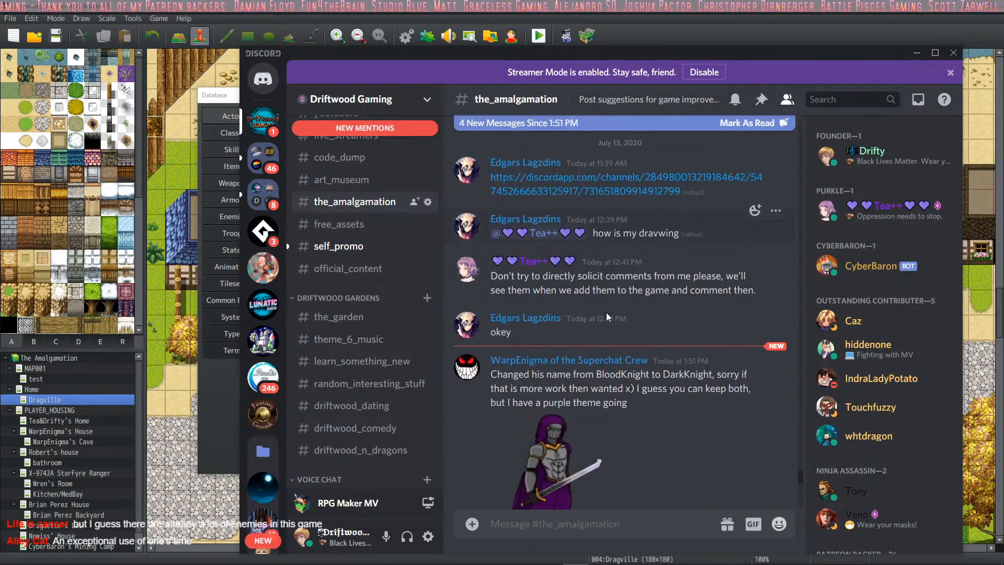
pyautogui.scroll(1, 558, 284)
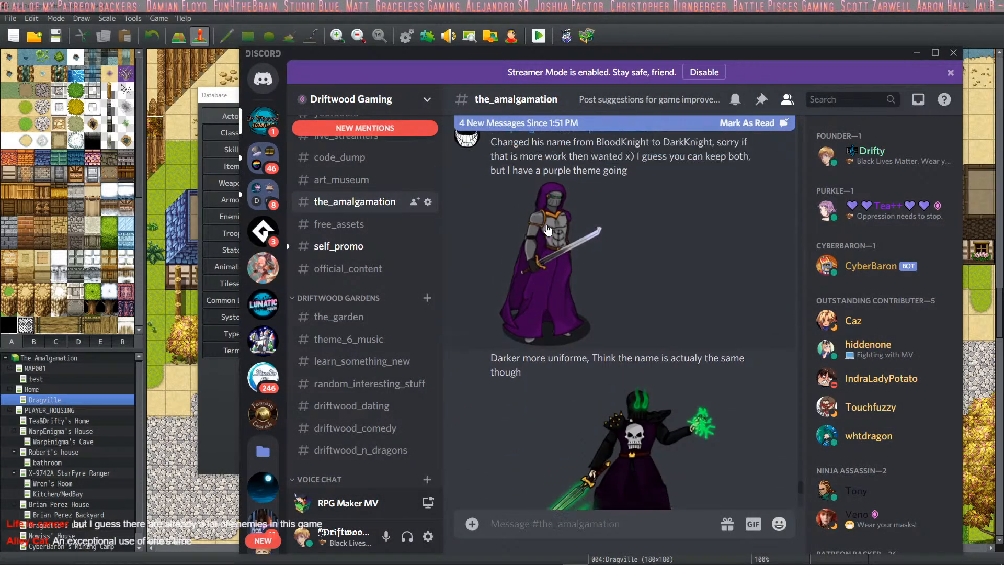
pyautogui.click(558, 284)
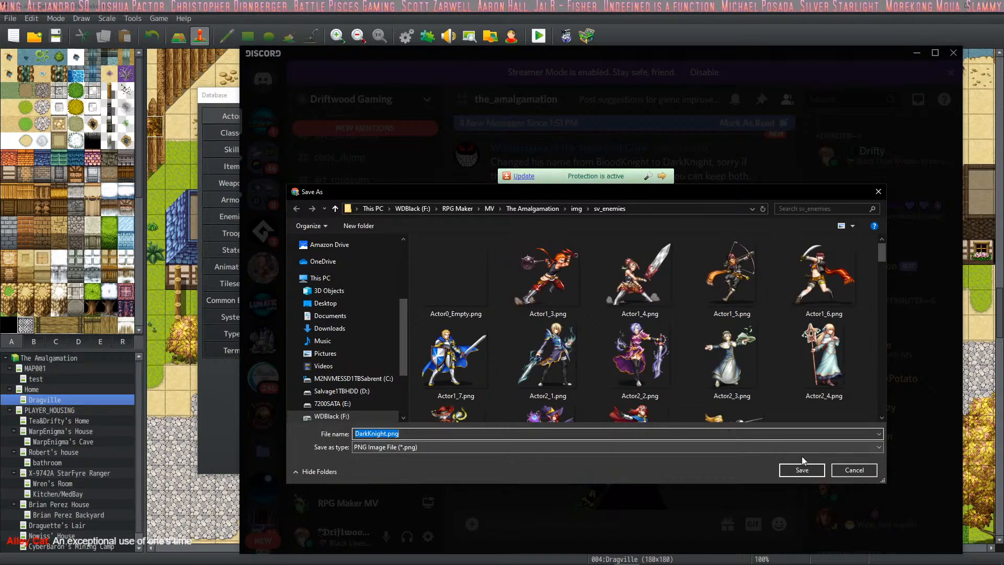
pyautogui.click(793, 470)
pyautogui.click(615, 470)
# - Save the darker green-sword knight image into sv_enemies as "DeathKnight_Shaodw_and_Swordglow_Dark.png" and close its preview
pyautogui.scroll(-3, 604, 465)
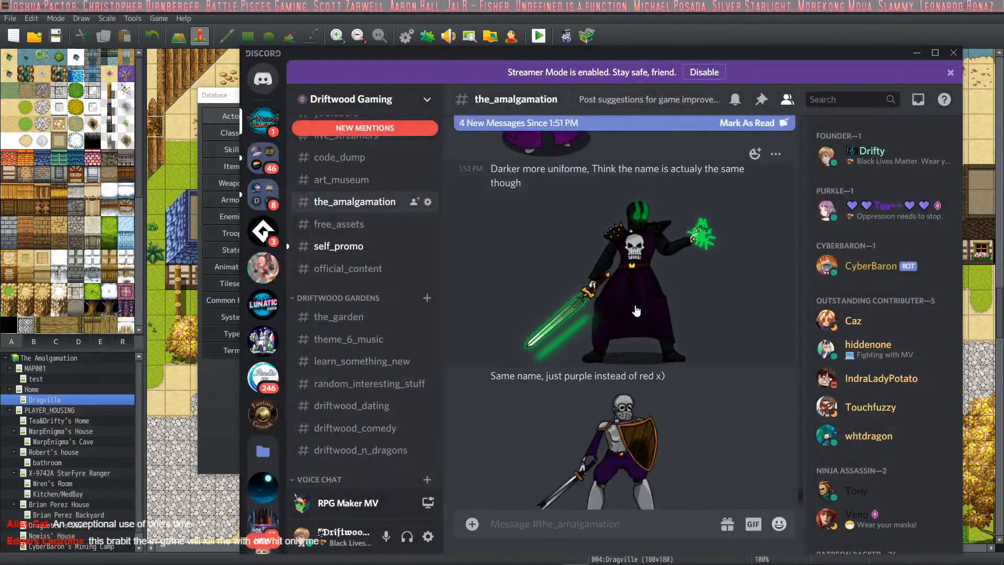
pyautogui.click(565, 292)
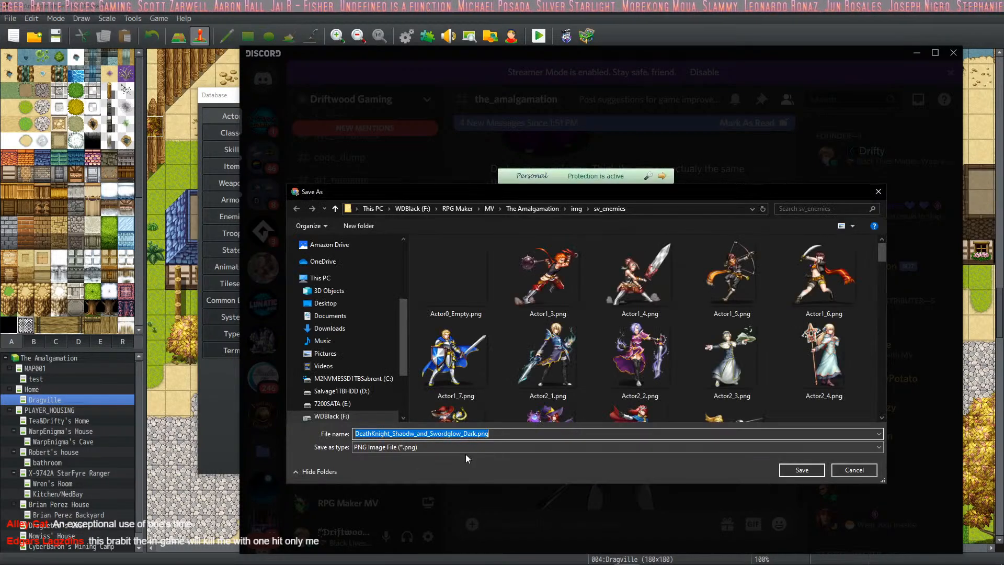
pyautogui.click(805, 470)
pyautogui.click(660, 455)
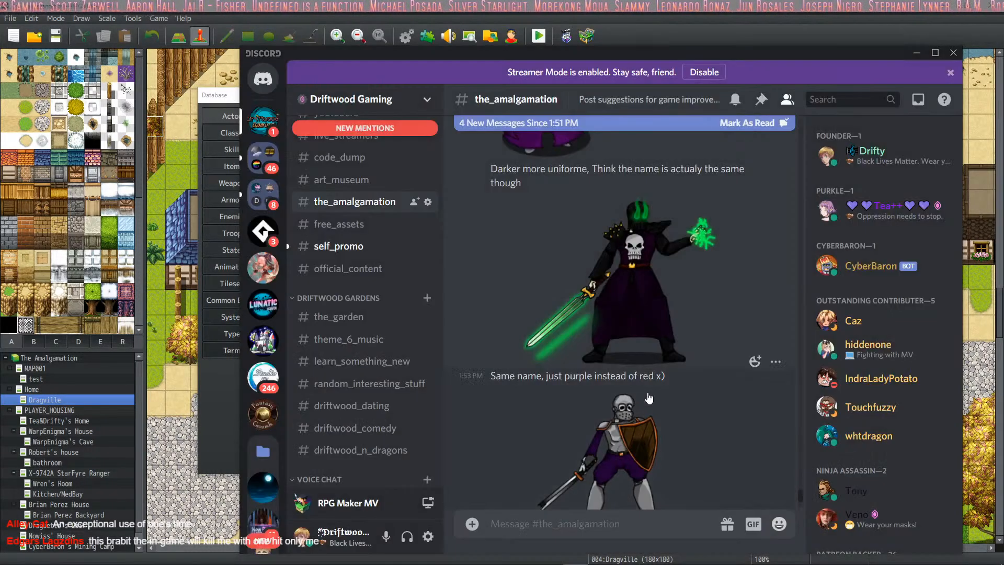
# - Save the purple shield-bearing skeleton image into sv_enemies as "Undead_Footman.png", removing the "(1)" suffix, and close its preview
pyautogui.scroll(-3, 640, 391)
pyautogui.click(619, 318)
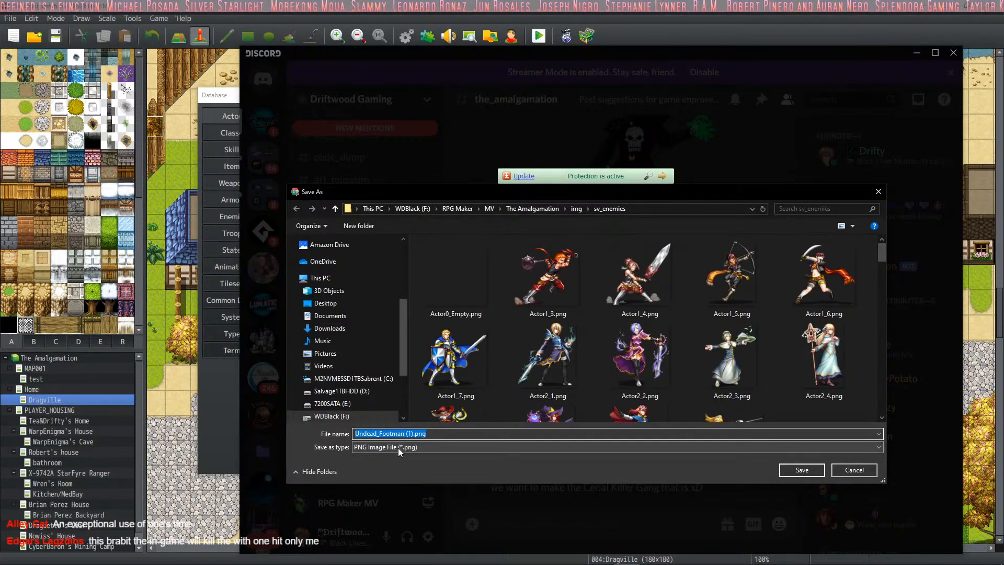
pyautogui.press('Delete')
pyautogui.press('Delete')
pyautogui.press('Delete')
pyautogui.press('Delete')
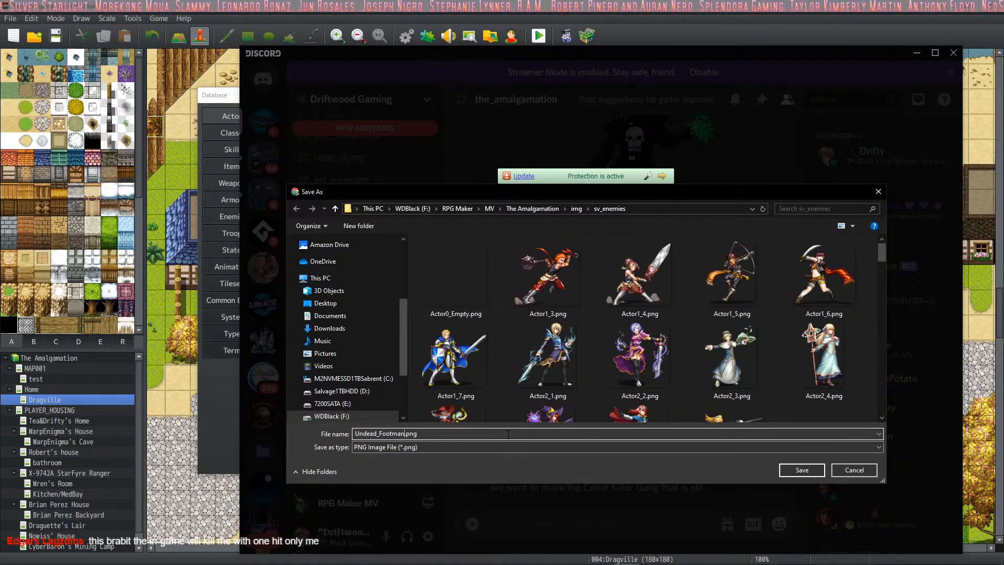
pyautogui.press('Return')
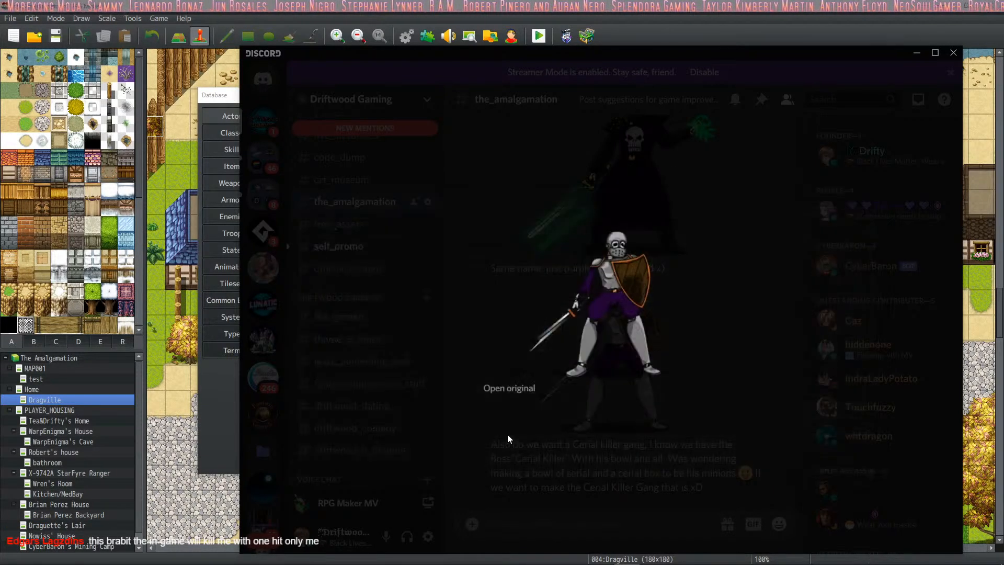
pyautogui.press('Left')
pyautogui.press('Return')
pyautogui.click(630, 450)
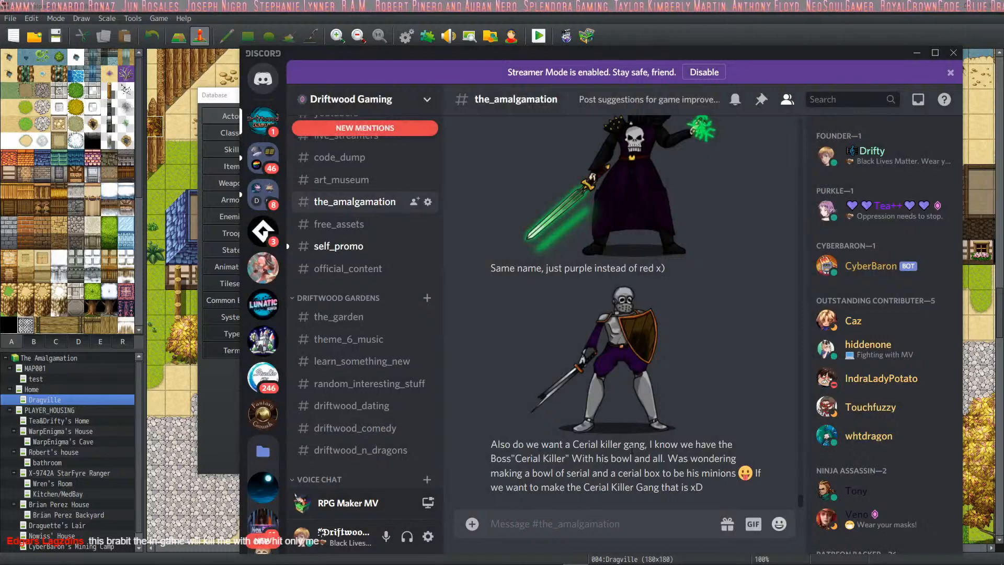
# - Look over the channel's latest posts for any remaining artwork, and return to the actor database in RPG Maker MV
pyautogui.scroll(2, 608, 421)
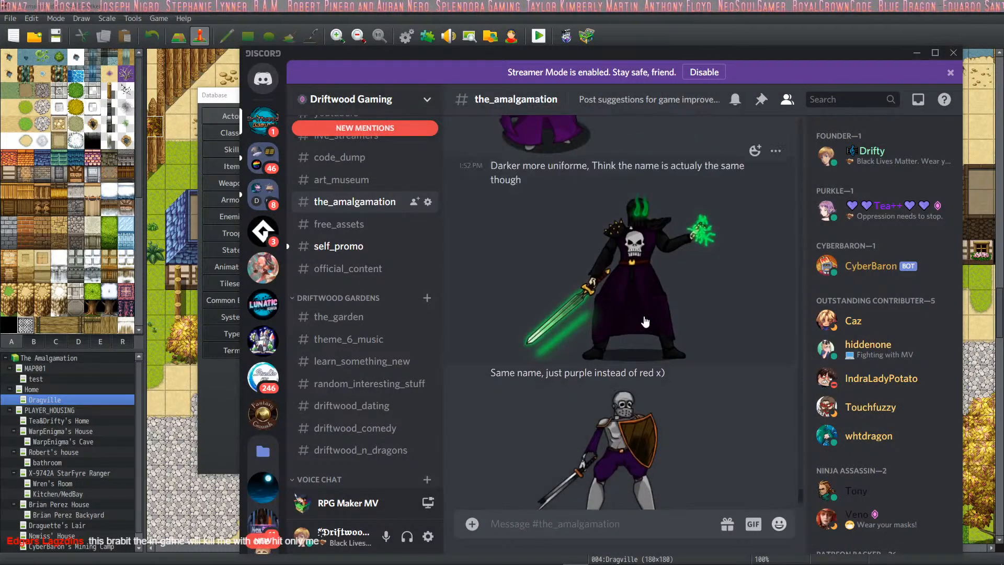
pyautogui.scroll(-2, 608, 439)
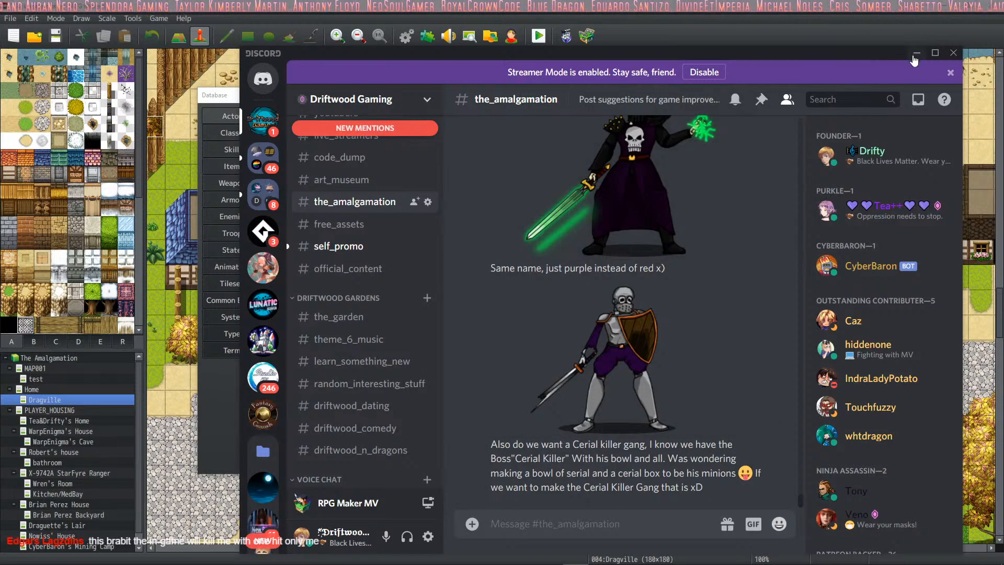
pyautogui.scroll(5, 730, 202)
pyautogui.scroll(7, 714, 210)
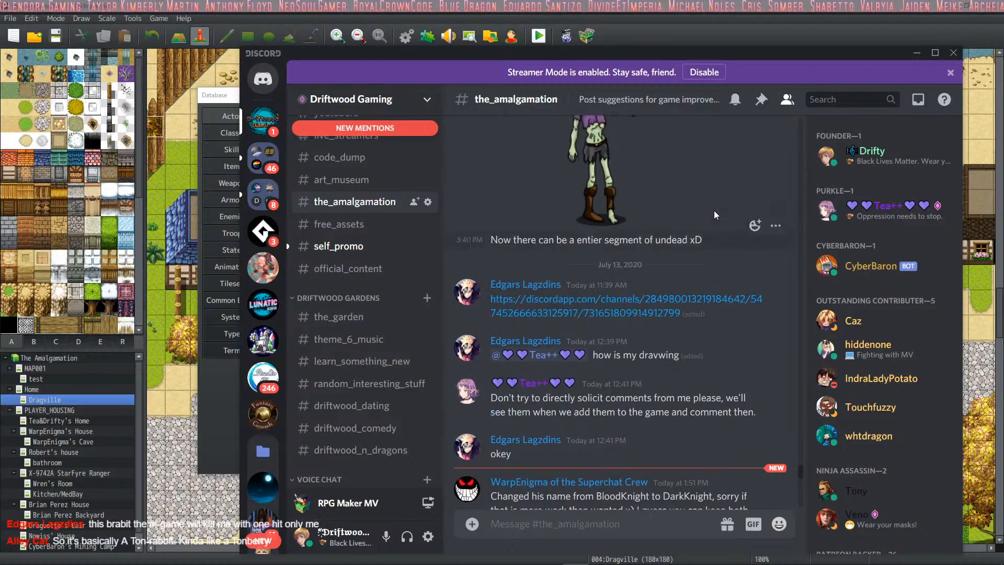
pyautogui.scroll(-3, 714, 211)
pyautogui.scroll(-10, 714, 210)
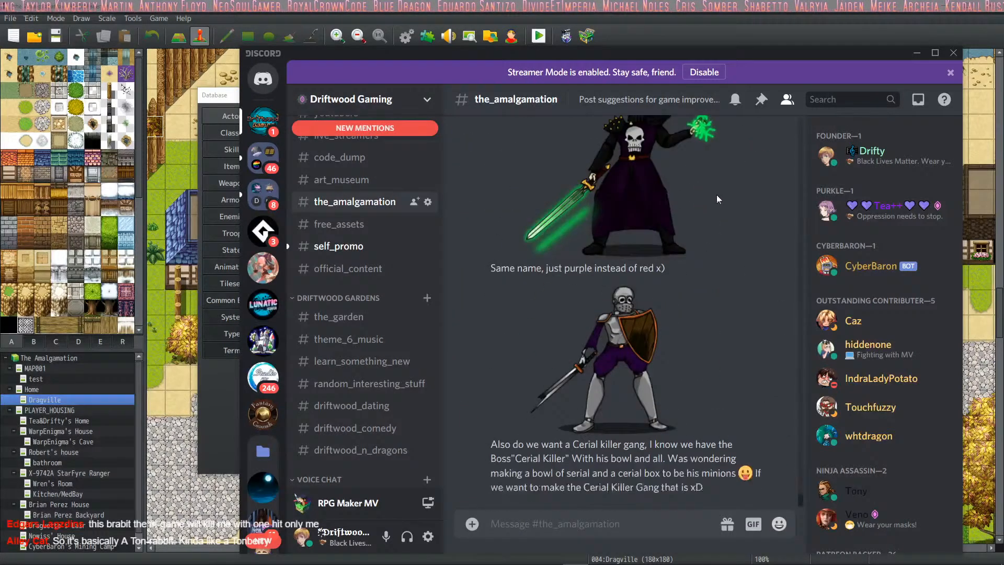
pyautogui.click(916, 53)
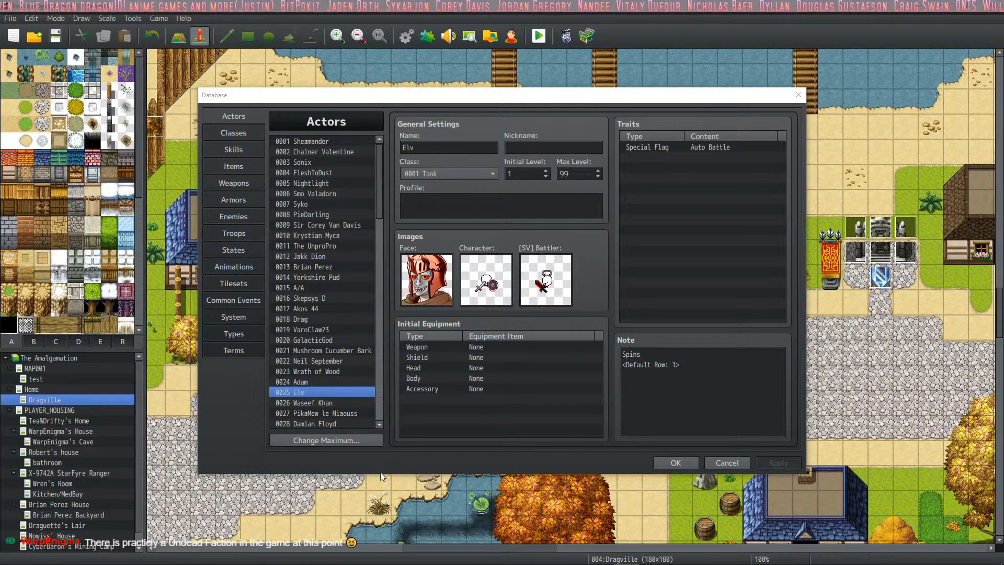
# - Start naming the empty weapon entry 0026 with "ELV's"
pyautogui.scroll(-2, 356, 315)
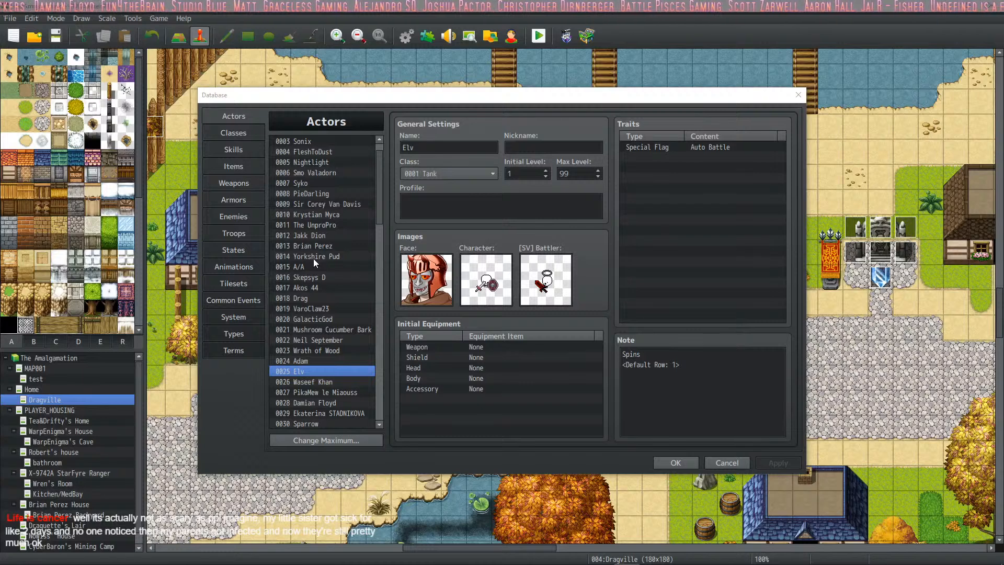
pyautogui.click(236, 182)
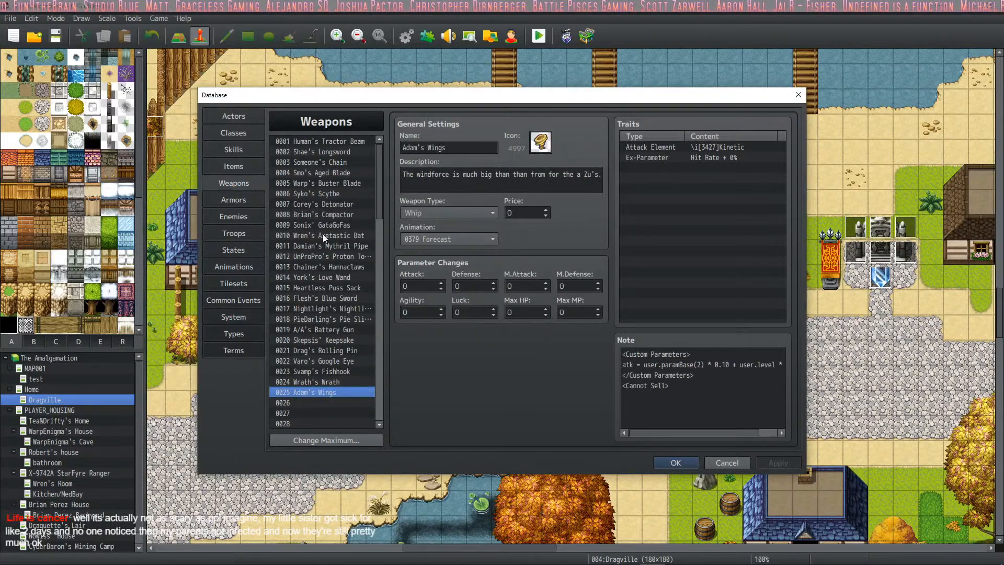
pyautogui.click(316, 400)
pyautogui.click(435, 147)
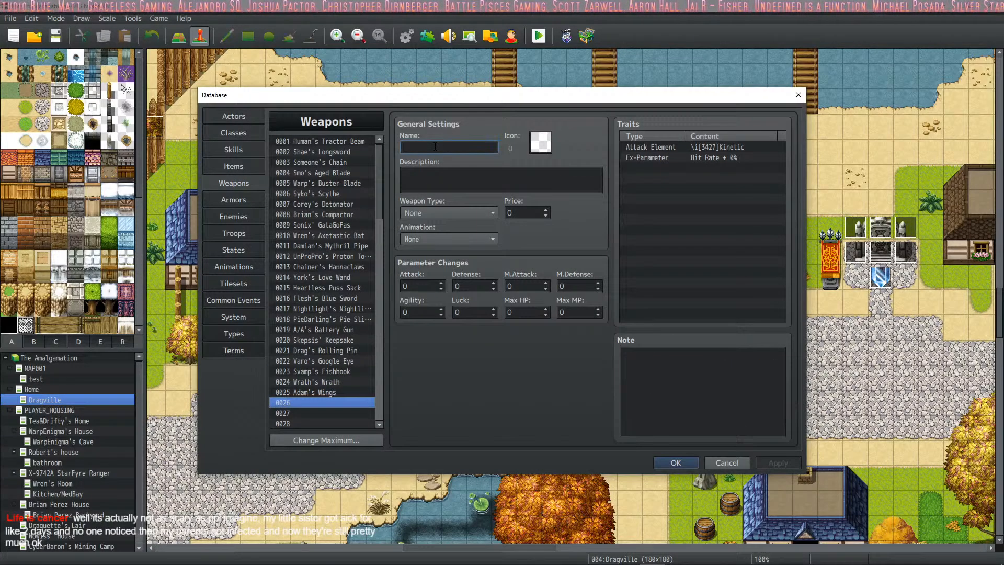
pyautogui.write("ELV's")
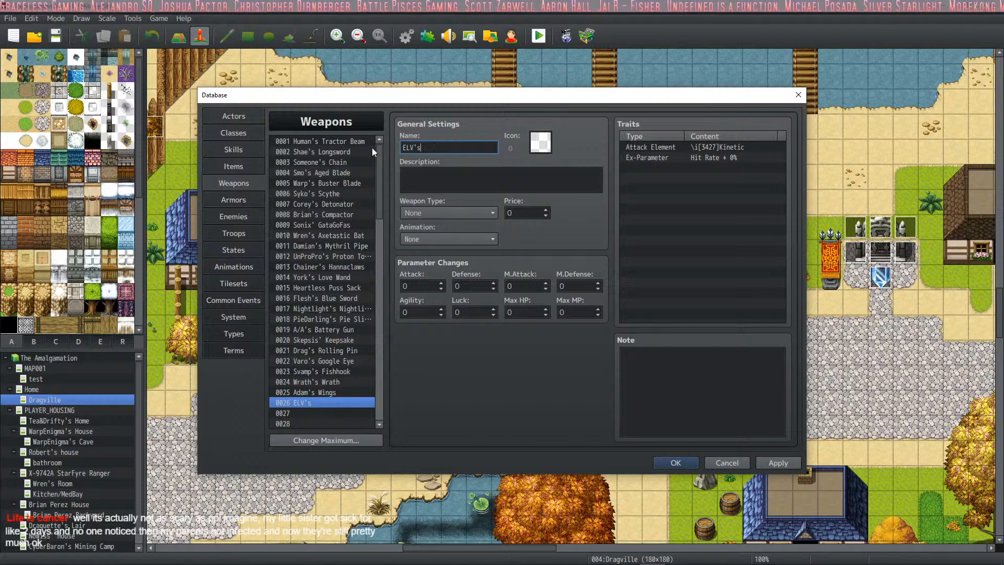
# - Check the spelling of the actor Elv's name and name weapon 0026 "Elv's Fidgit Spinner"
pyautogui.click(240, 117)
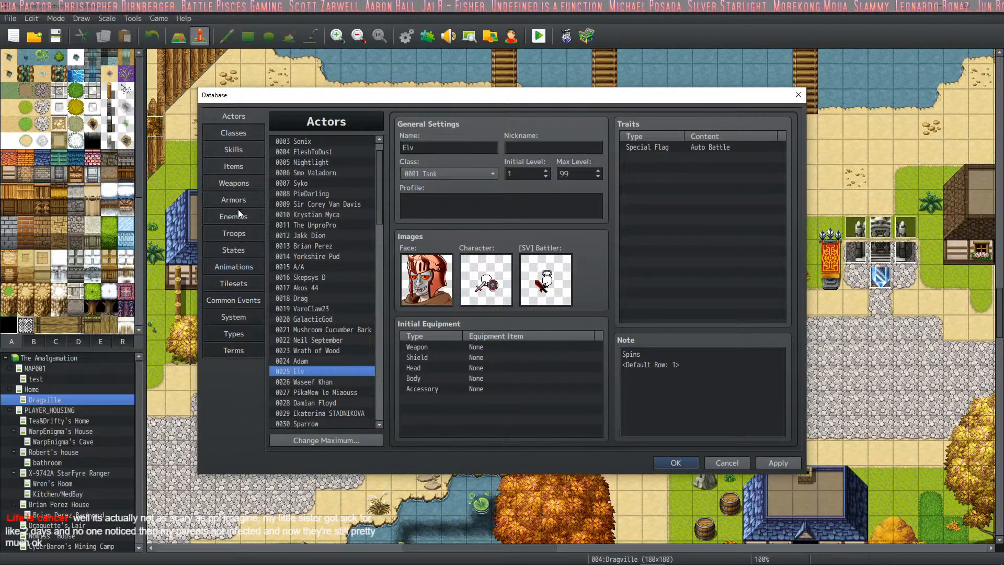
pyautogui.click(233, 182)
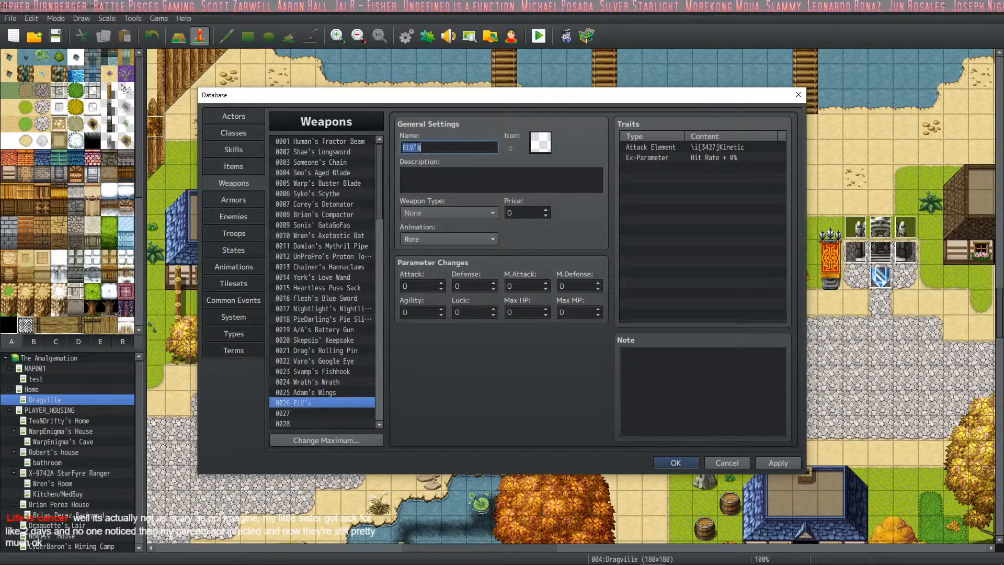
pyautogui.click(416, 148)
pyautogui.press('BackSpace')
pyautogui.press('BackSpace')
pyautogui.write("lv's")
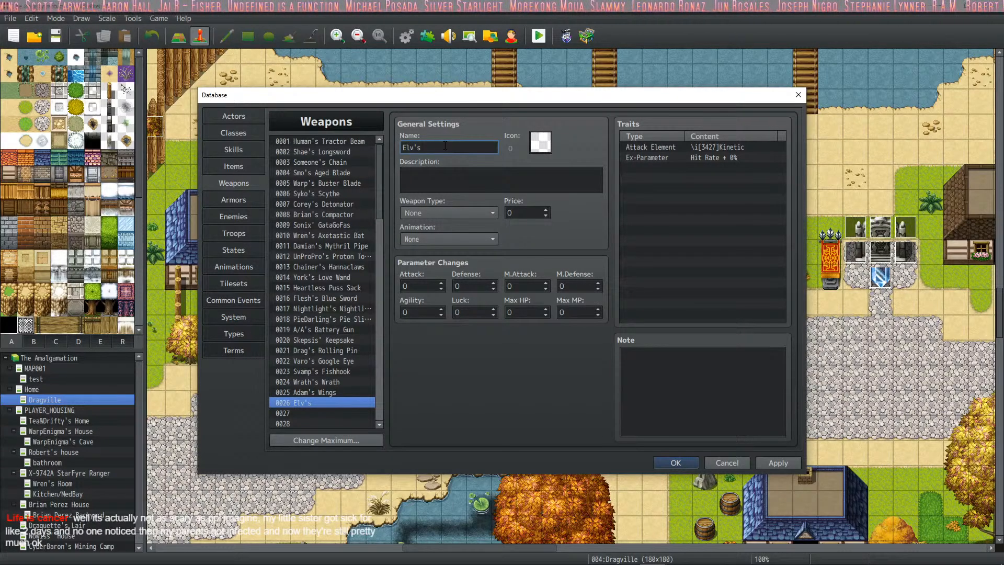
pyautogui.write(' Sp')
pyautogui.press('BackSpace')
pyautogui.press('BackSpace')
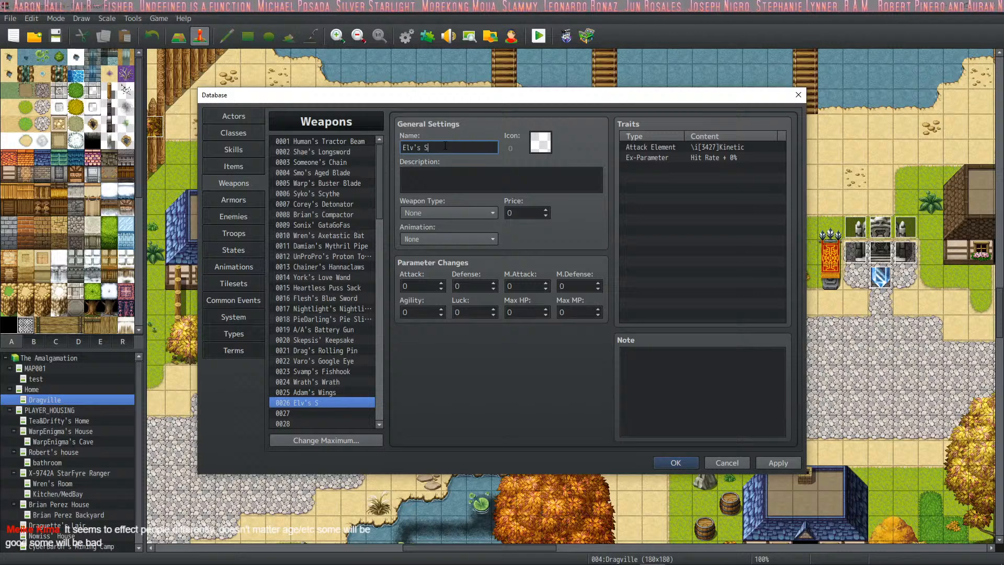
pyautogui.write('Fidgit Spinner')
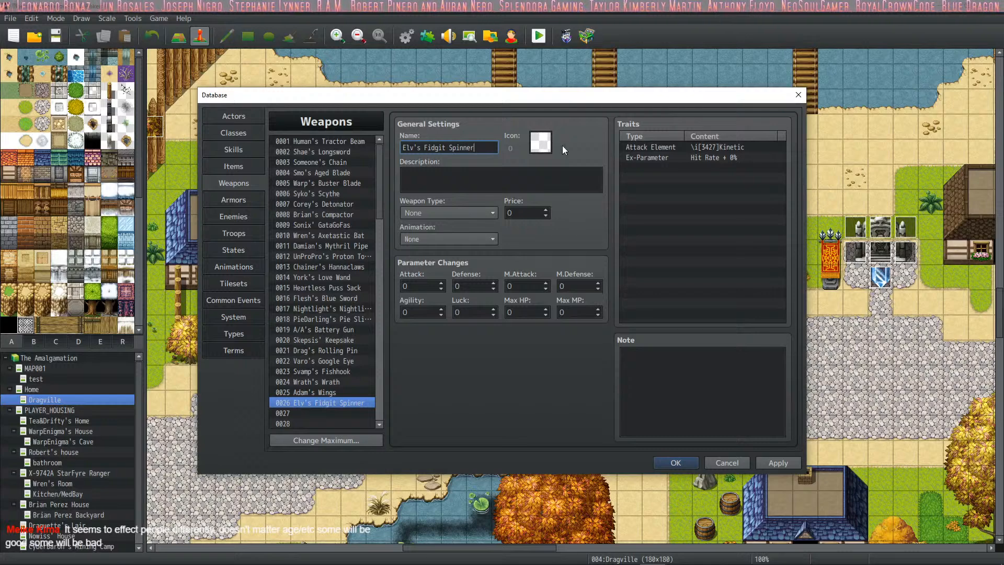
# - Assign the interlocking rings icon, index 2834, to Elv's Fidgit Spinner
pyautogui.doubleClick(542, 146)
pyautogui.moveTo(636, 190); pyautogui.dragTo(630, 276)
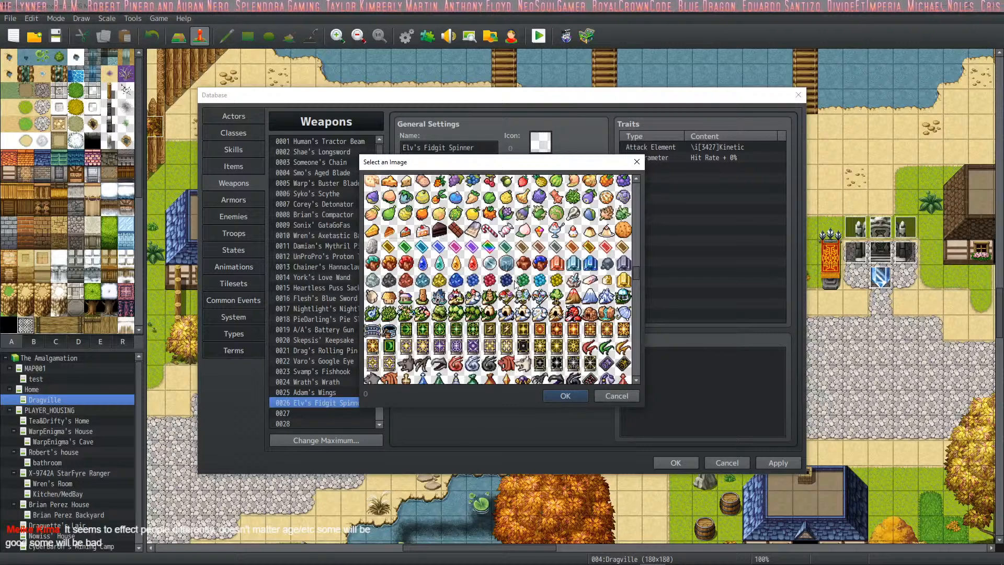
pyautogui.scroll(-1, 515, 284)
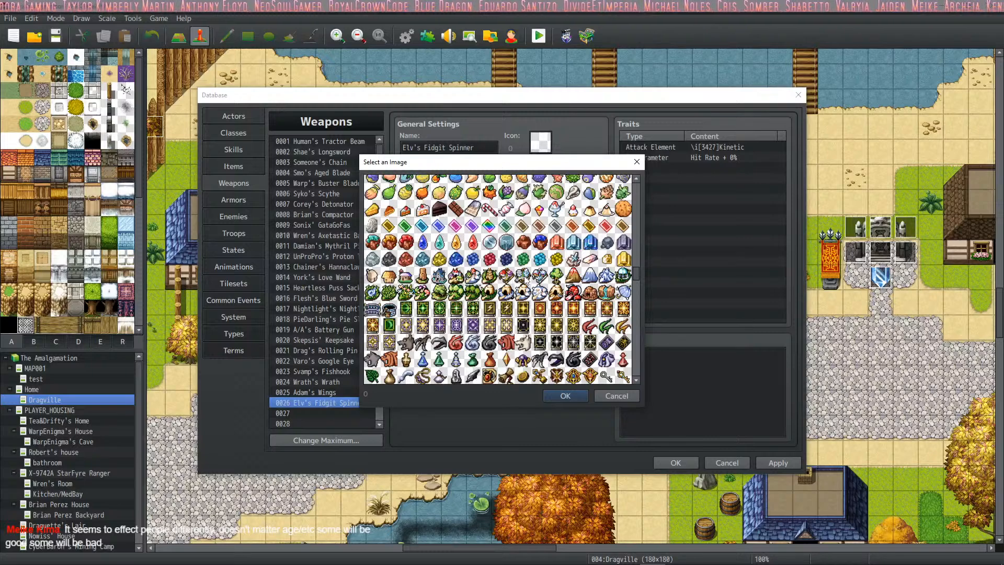
pyautogui.scroll(-9, 534, 274)
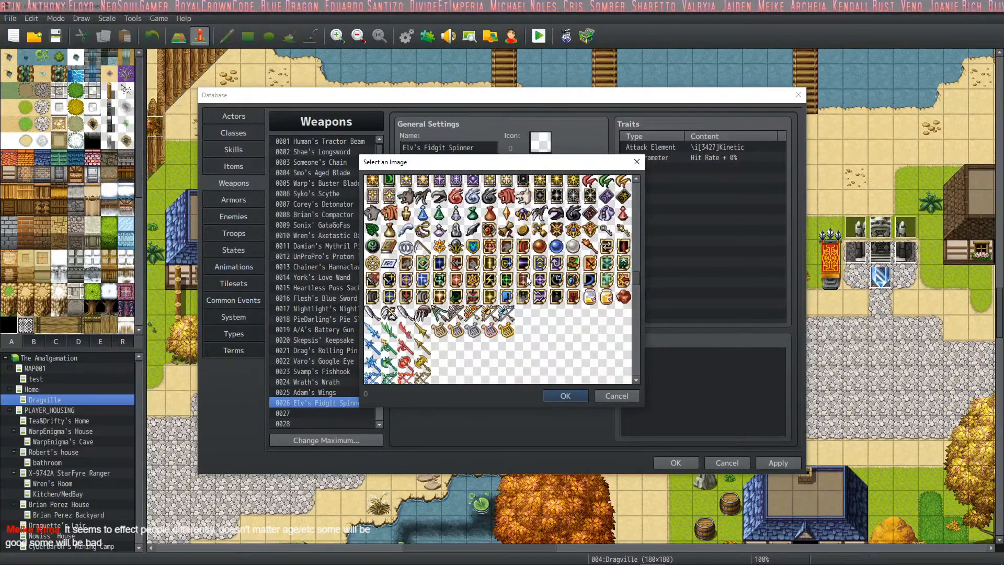
pyautogui.doubleClick(406, 246)
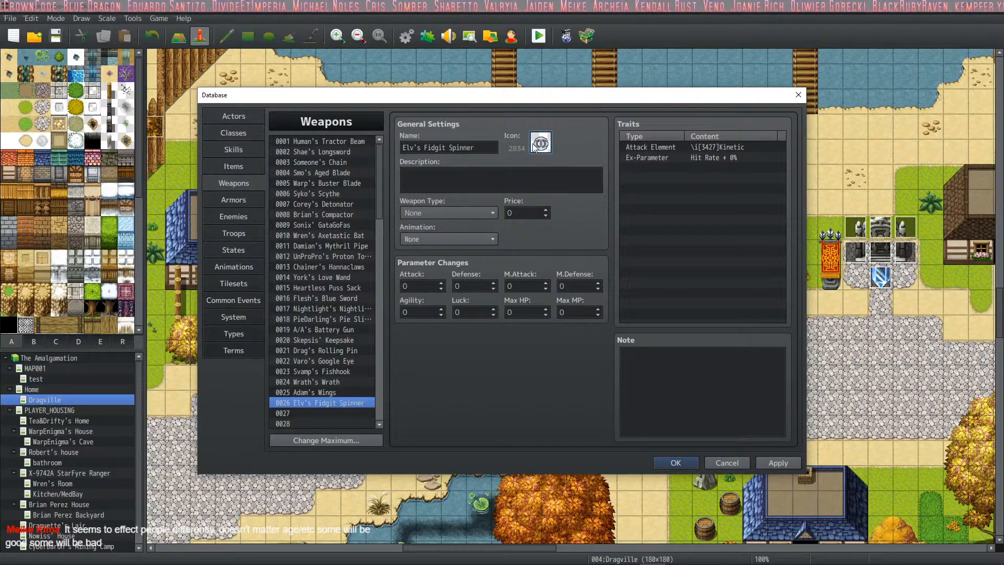
# - Make Elv's Fidgit Spinner a Dagger and describe it as "This is what he meant when he said 'He spins.'"
pyautogui.click(459, 212)
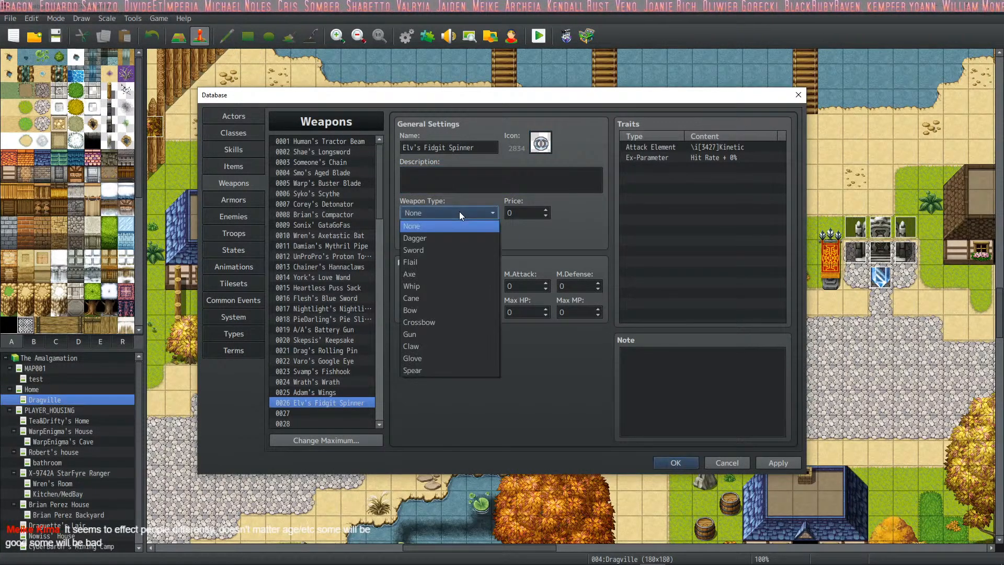
pyautogui.click(459, 235)
pyautogui.click(458, 177)
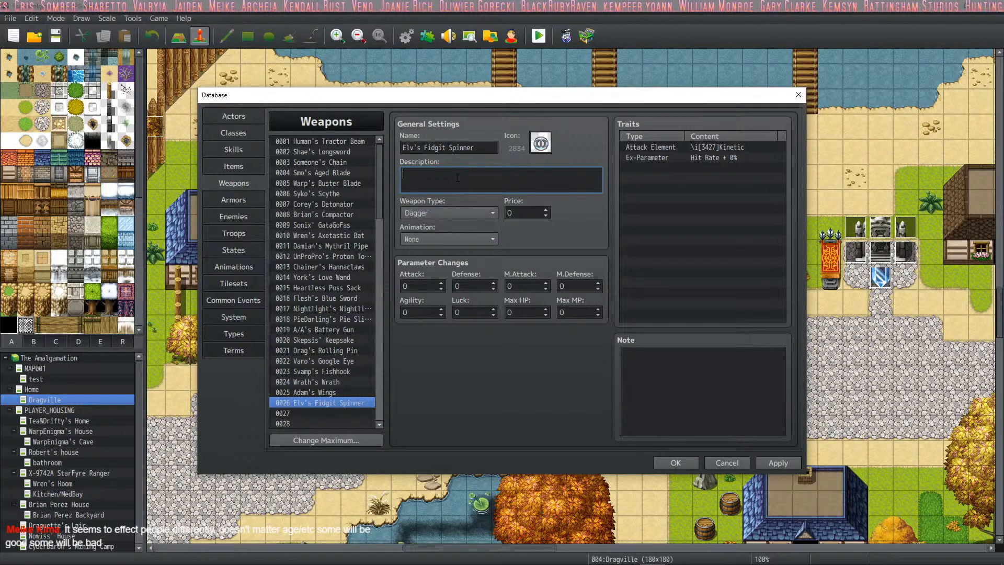
pyautogui.write('This ')
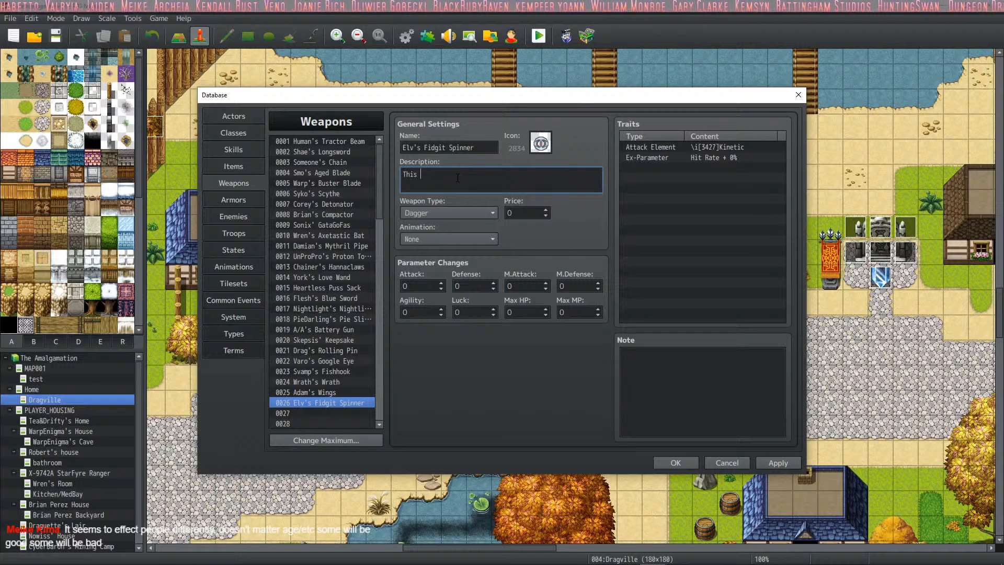
pyautogui.write('is what he meant by')
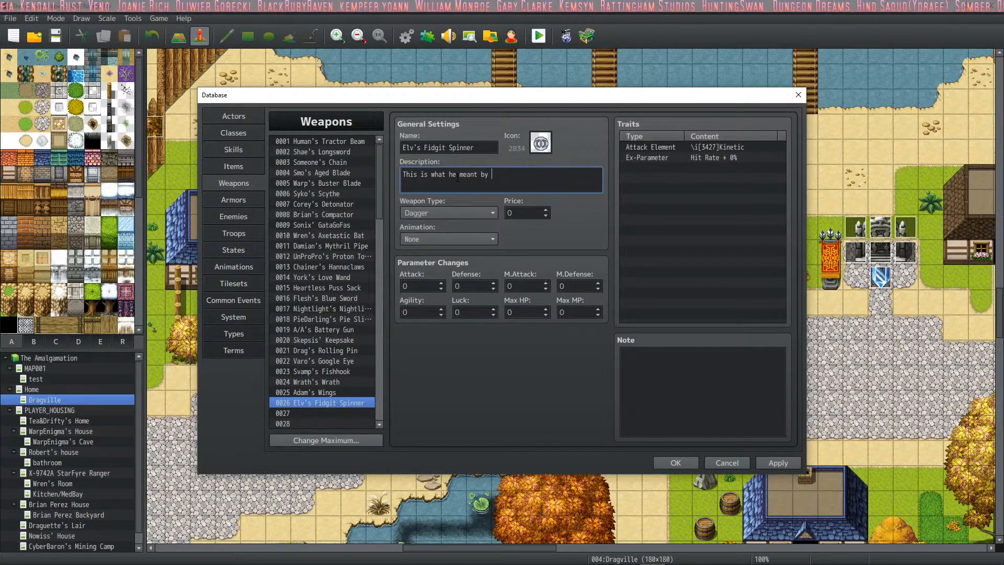
pyautogui.press('BackSpace')
pyautogui.press('BackSpace')
pyautogui.press('BackSpace')
pyautogui.write('when he said')
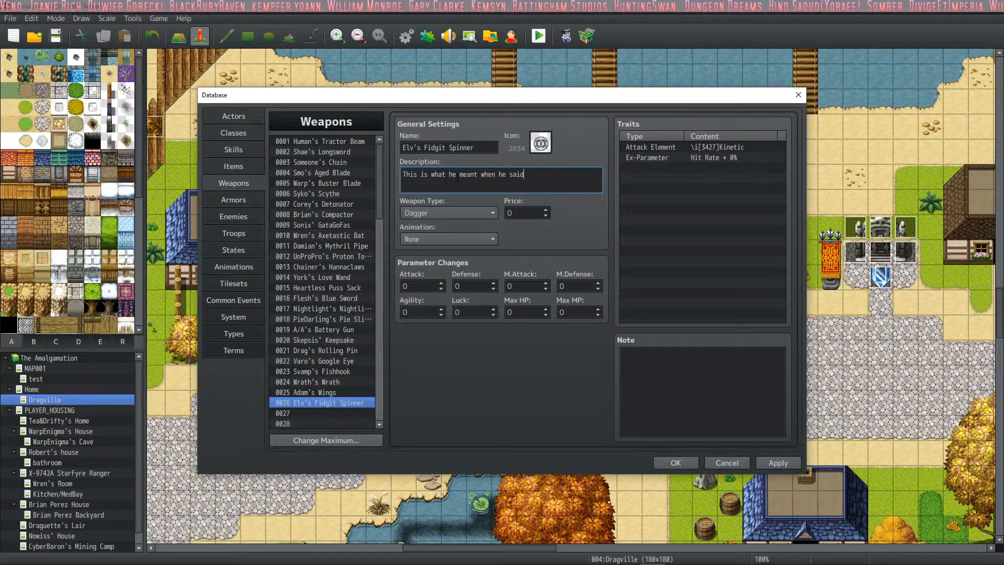
pyautogui.write(" 'He spins.")
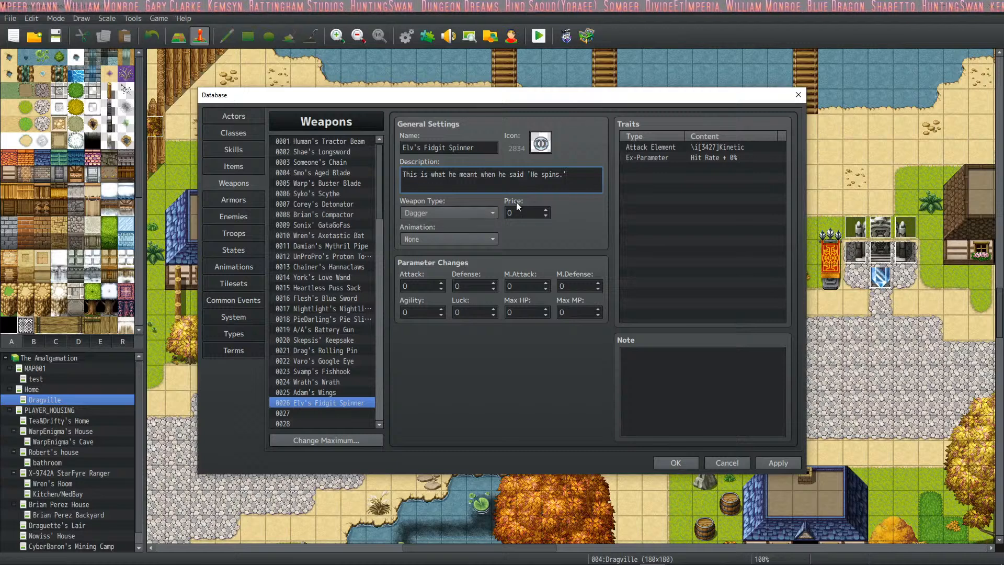
# - Paste the Custom Parameters attack formula and the <Cannot Sell> tag into the note of Elv's Fidgit Spinner
pyautogui.click(653, 387)
pyautogui.hotkey('ctrl', 'v')
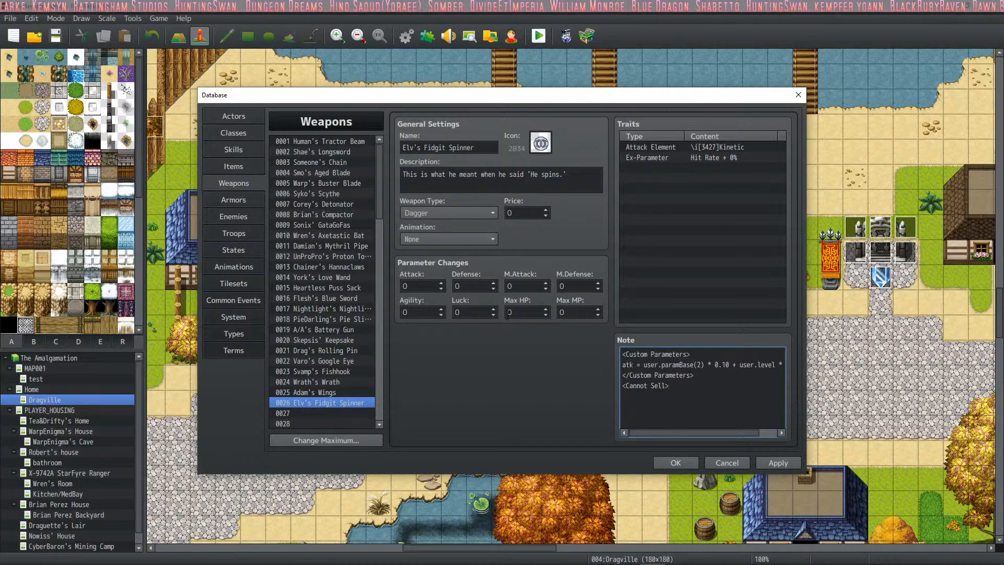
pyautogui.click(726, 377)
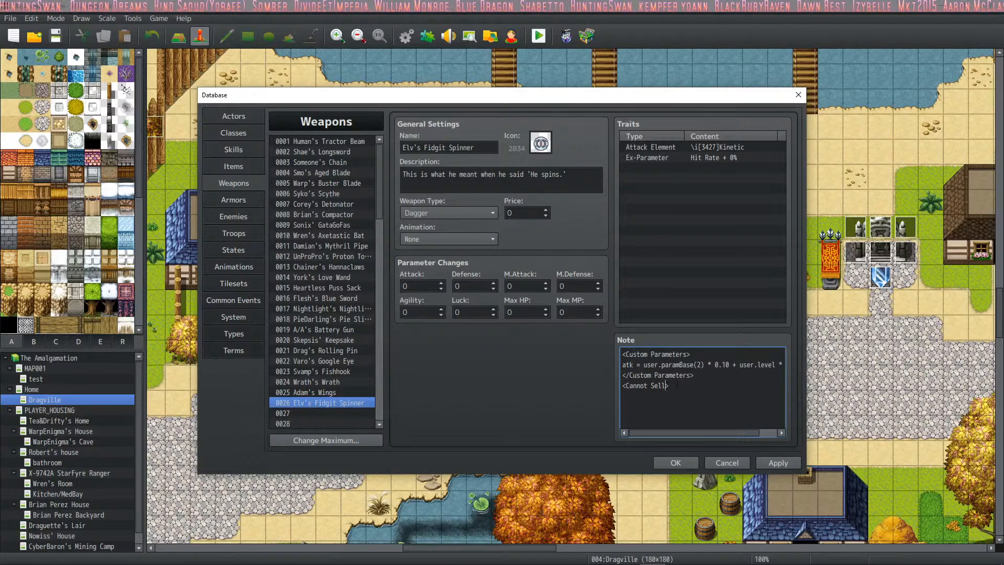
pyautogui.click(699, 385)
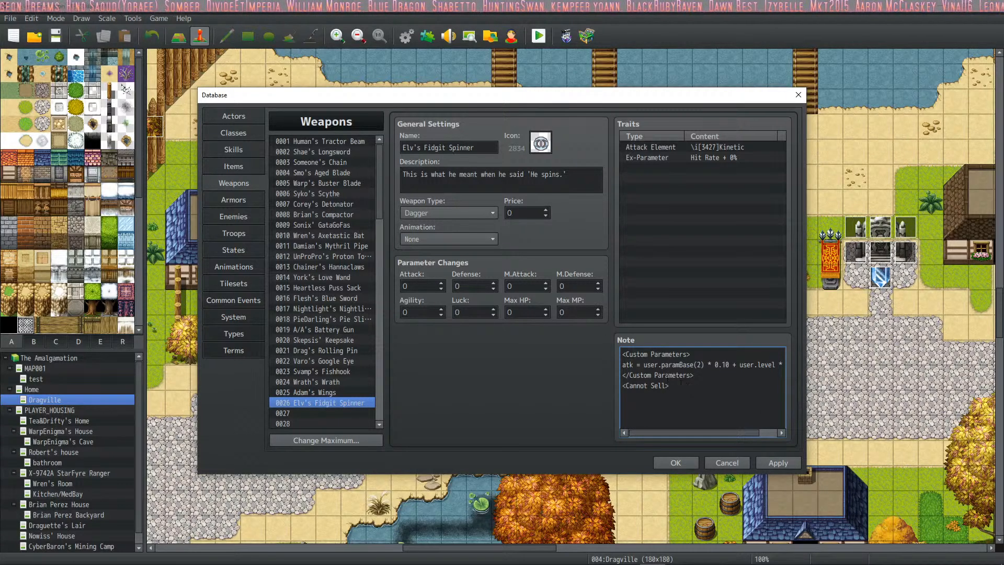
# - Look through the existing weapon entries, comparing their attack animations to find any weapon without one
pyautogui.click(336, 391)
pyautogui.click(340, 372)
pyautogui.click(337, 390)
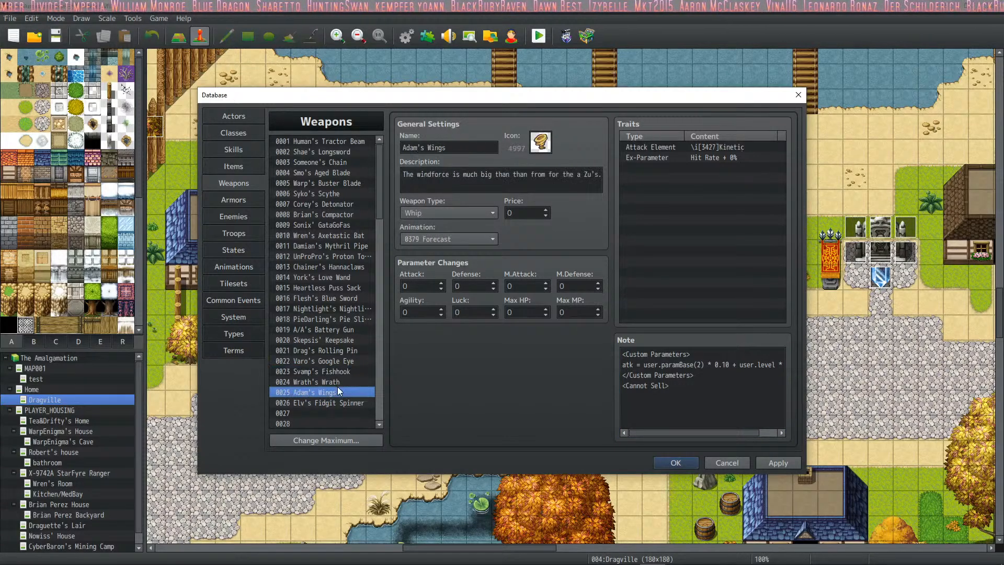
pyautogui.click(340, 361)
pyautogui.click(338, 372)
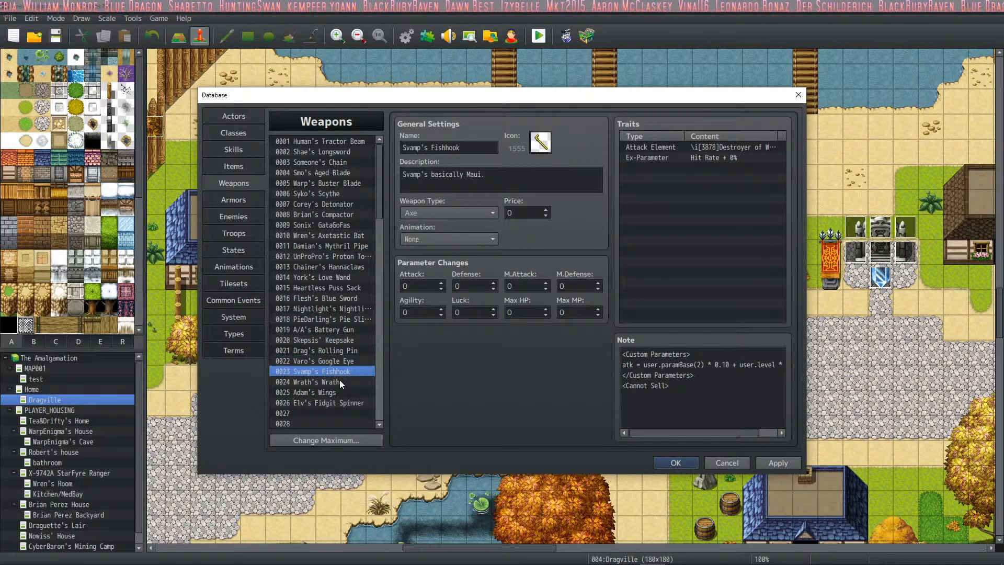
pyautogui.click(339, 381)
pyautogui.click(338, 276)
pyautogui.press('Up')
pyautogui.press('Up')
pyautogui.press('Up')
pyautogui.press('Up')
pyautogui.press('Up')
pyautogui.press('Up')
pyautogui.press('Up')
pyautogui.press('Up')
pyautogui.press('Up')
pyautogui.press('Up')
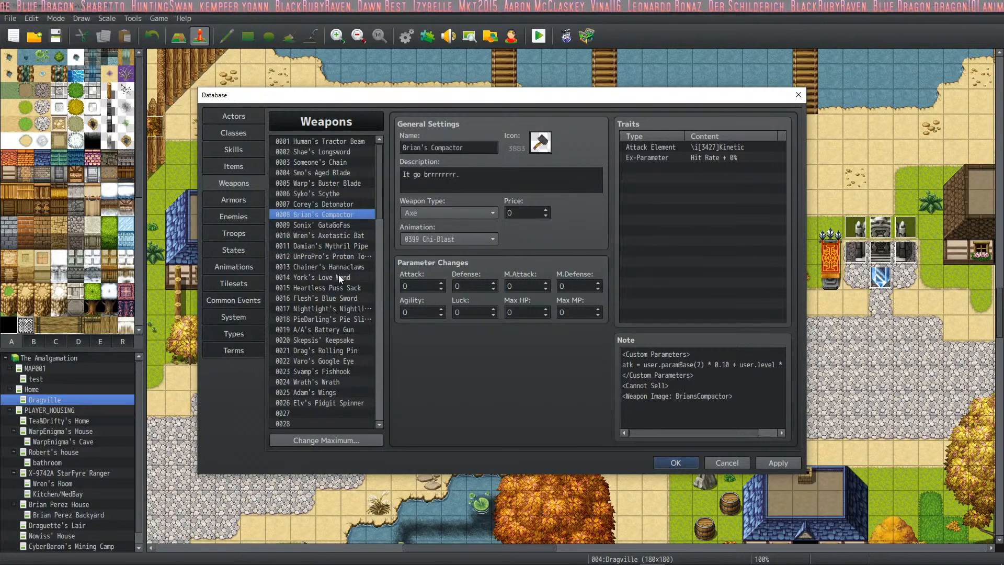
pyautogui.press('Up')
pyautogui.press('Up')
pyautogui.press('Up')
pyautogui.press('Down')
pyautogui.press('Down')
pyautogui.press('Down')
pyautogui.press('Down')
pyautogui.press('Down')
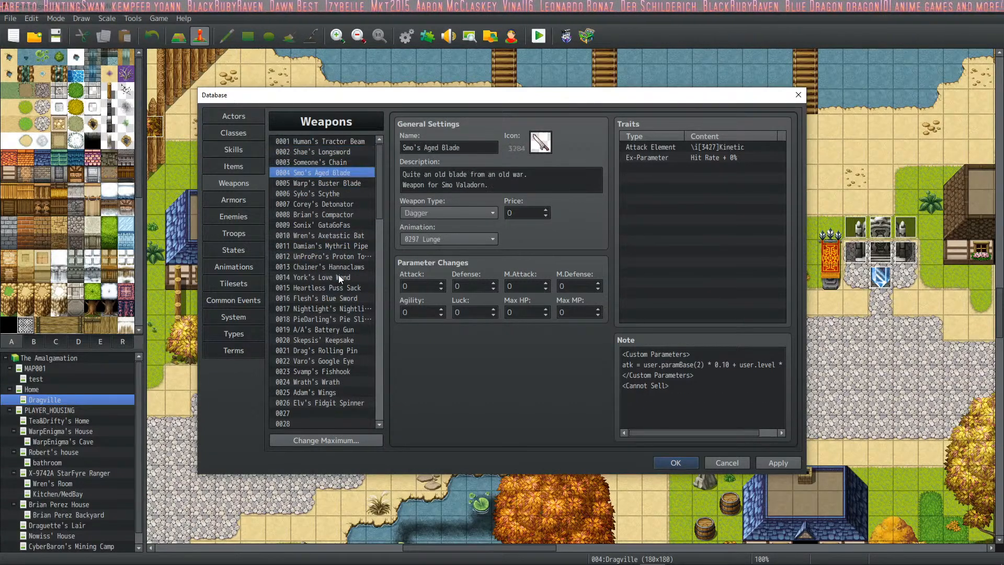
pyautogui.press('Down')
pyautogui.press('Down')
pyautogui.press('Down')
pyautogui.press('Down')
pyautogui.press('Down')
pyautogui.press('Down')
pyautogui.press('Down')
pyautogui.press('Down')
pyautogui.press('Down')
pyautogui.press('Down')
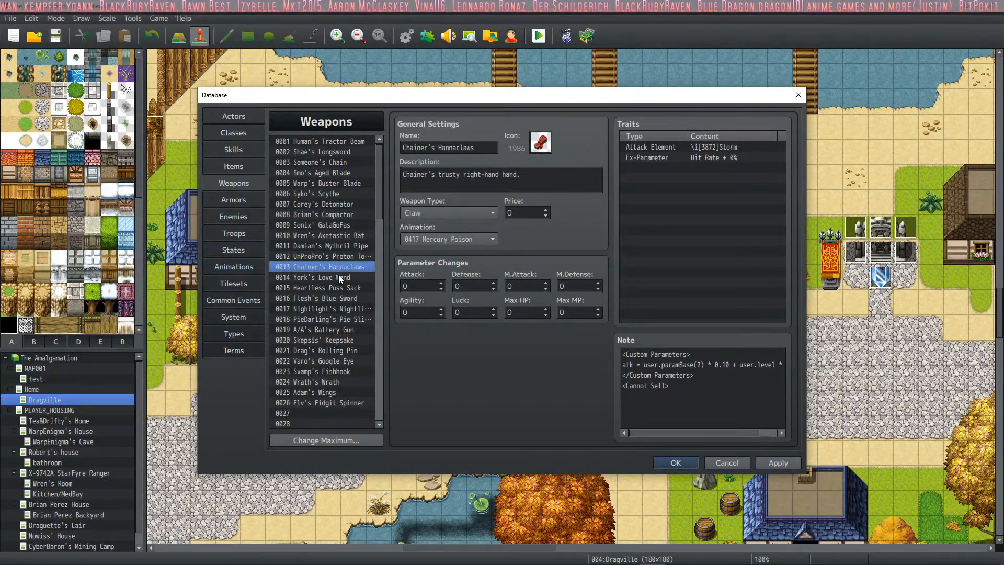
pyautogui.press('Down')
pyautogui.press('Down')
pyautogui.press('Down')
pyautogui.press('Down')
pyautogui.press('Down')
pyautogui.press('Down')
pyautogui.press('Down')
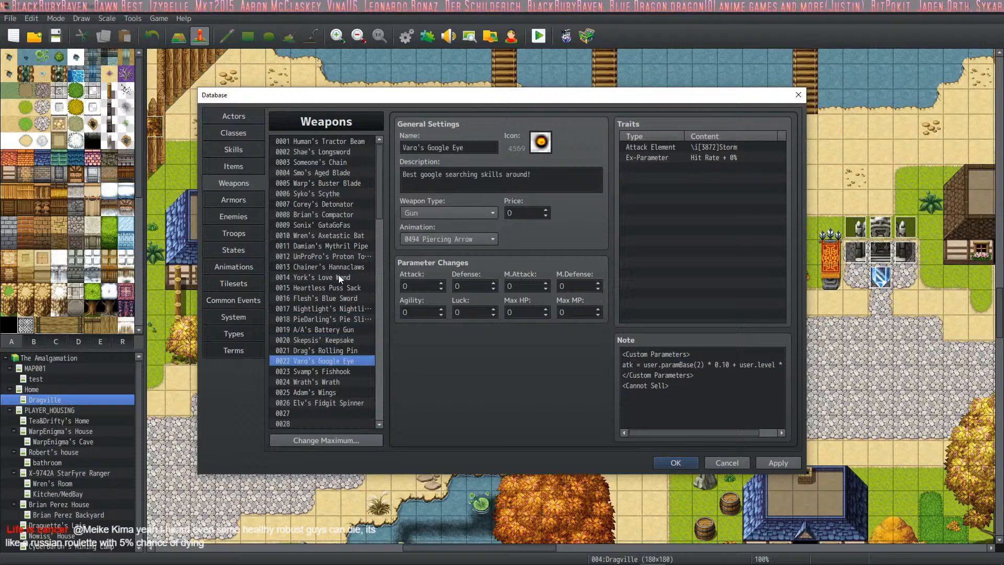
pyautogui.press('Up')
pyautogui.press('Down')
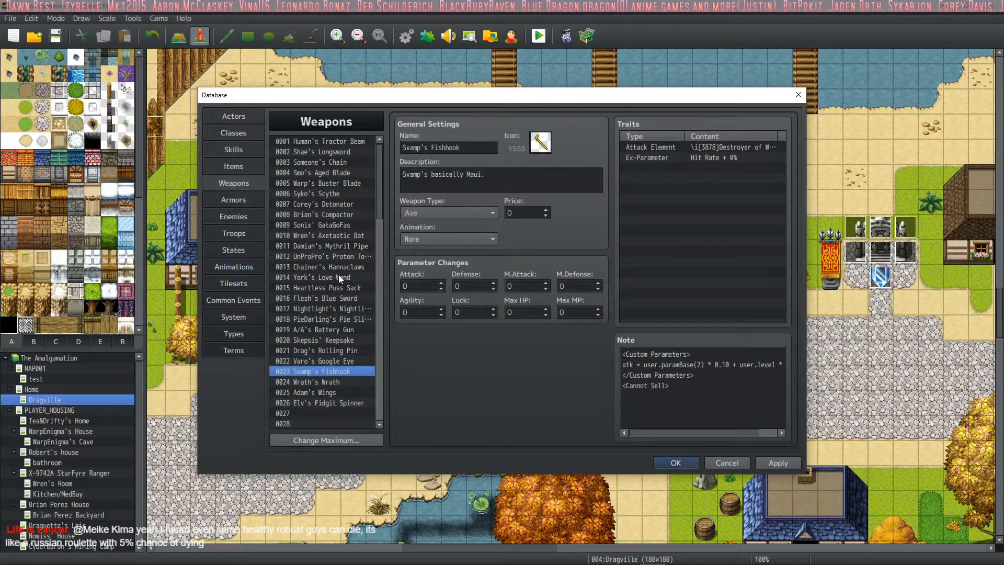
# - Set the attack animation of Svamp's Fishhook to 0381 Elemental Fury and apply the change
pyautogui.click(492, 242)
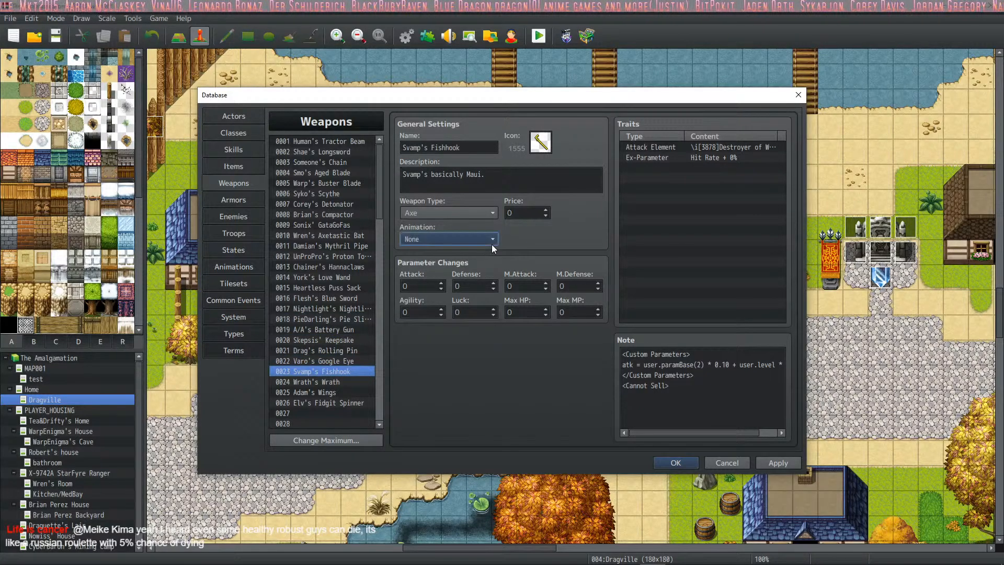
pyautogui.moveTo(542, 264); pyautogui.dragTo(540, 434)
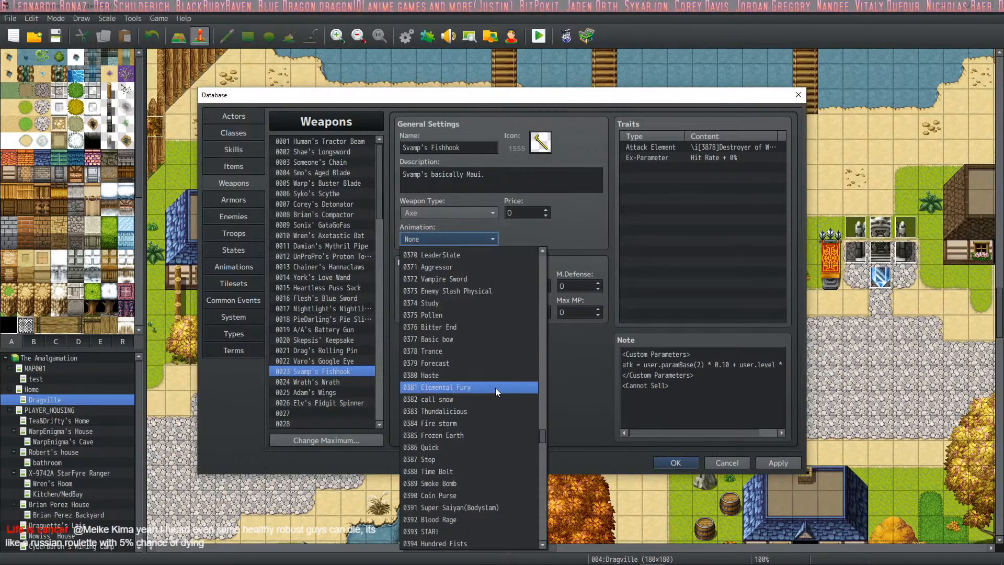
pyautogui.click(495, 388)
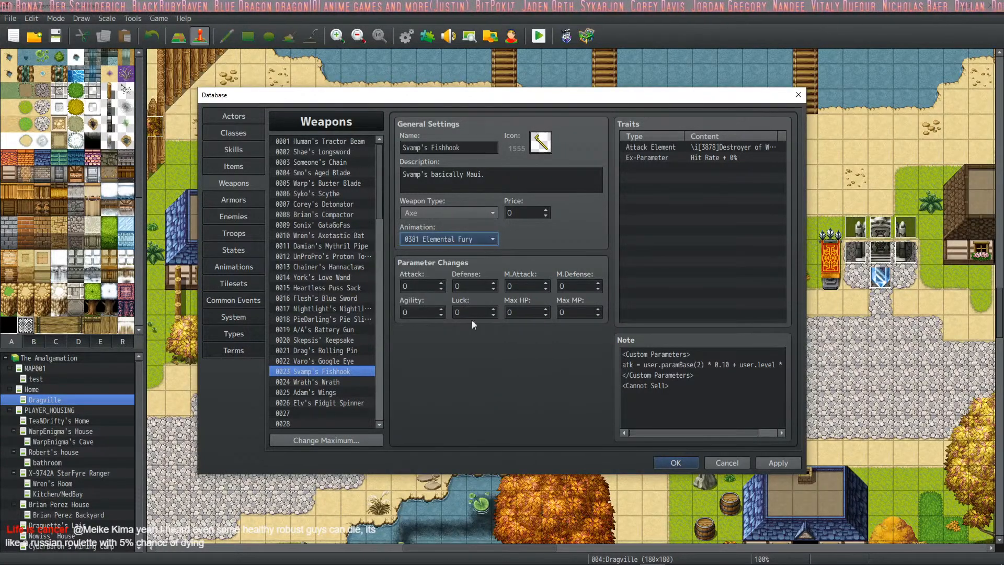
pyautogui.click(774, 463)
# - Check the neighbouring weapons, set the animation of Elv's Fidgit Spinner to 0442 Critical, and apply the change
pyautogui.click(307, 382)
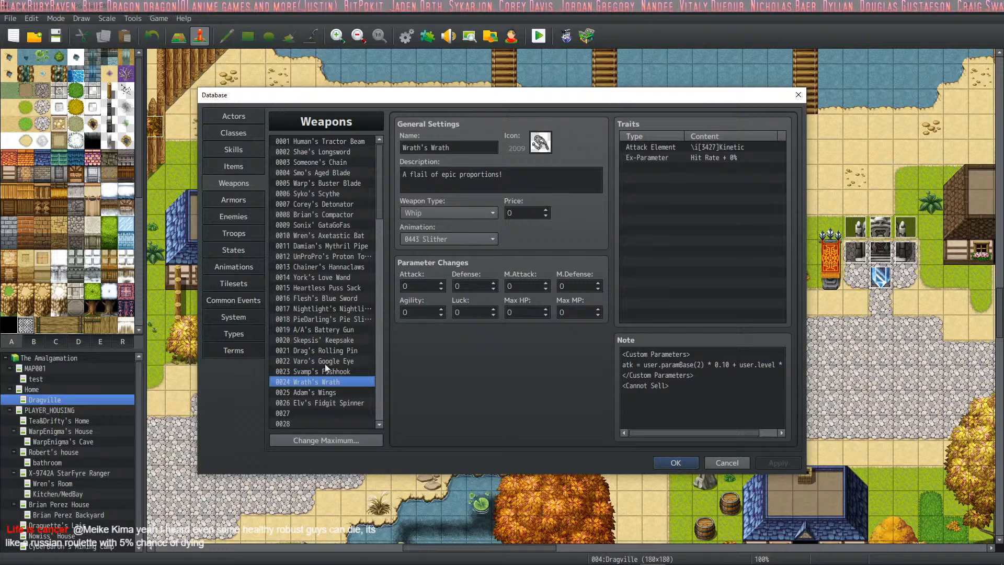
pyautogui.click(313, 393)
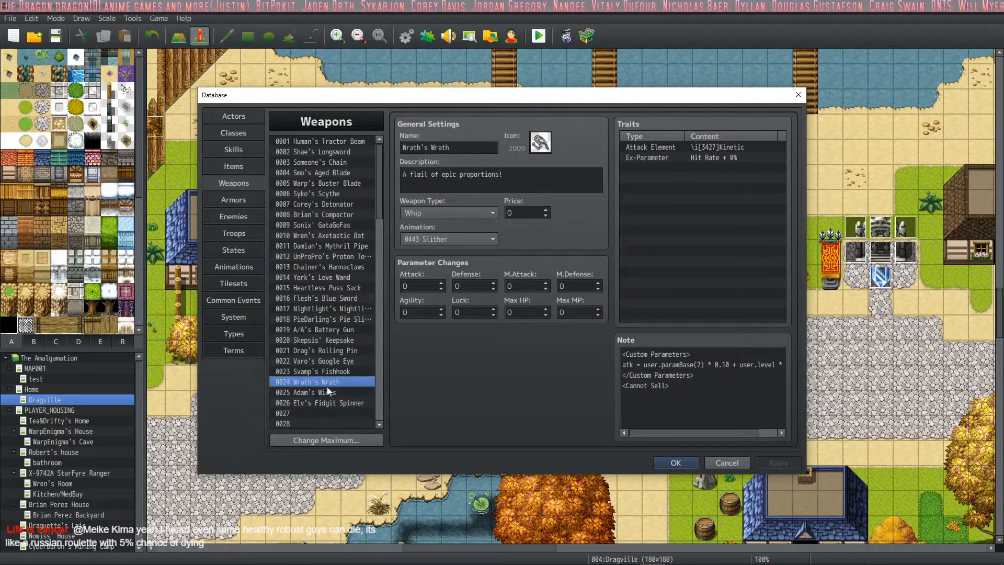
pyautogui.click(328, 413)
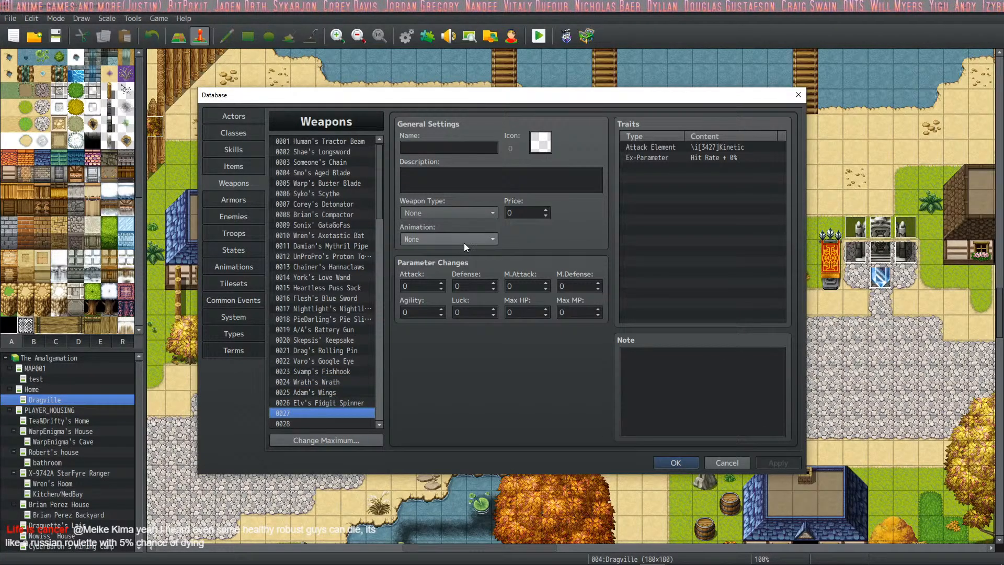
pyautogui.click(328, 403)
pyautogui.click(463, 238)
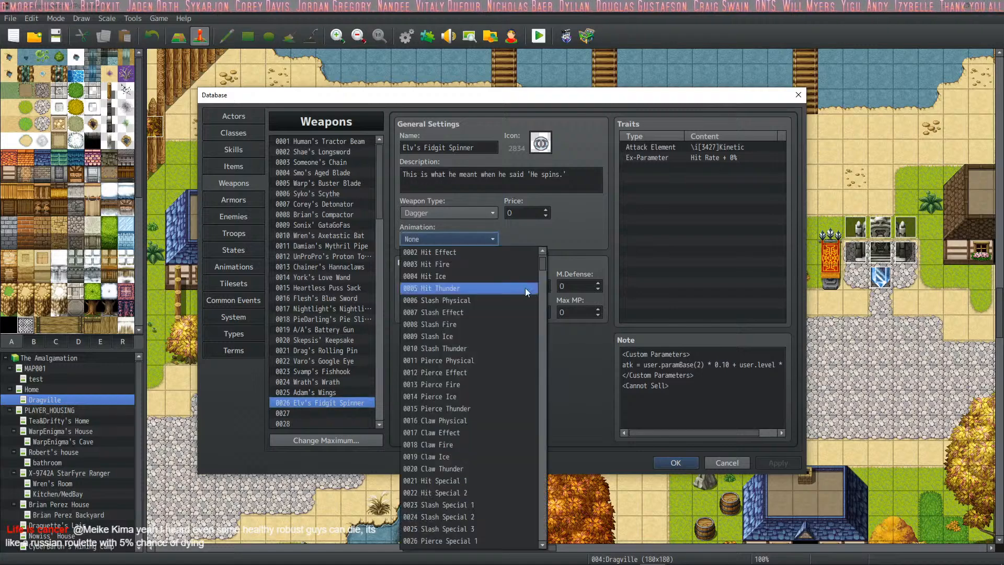
pyautogui.moveTo(544, 267); pyautogui.dragTo(543, 471)
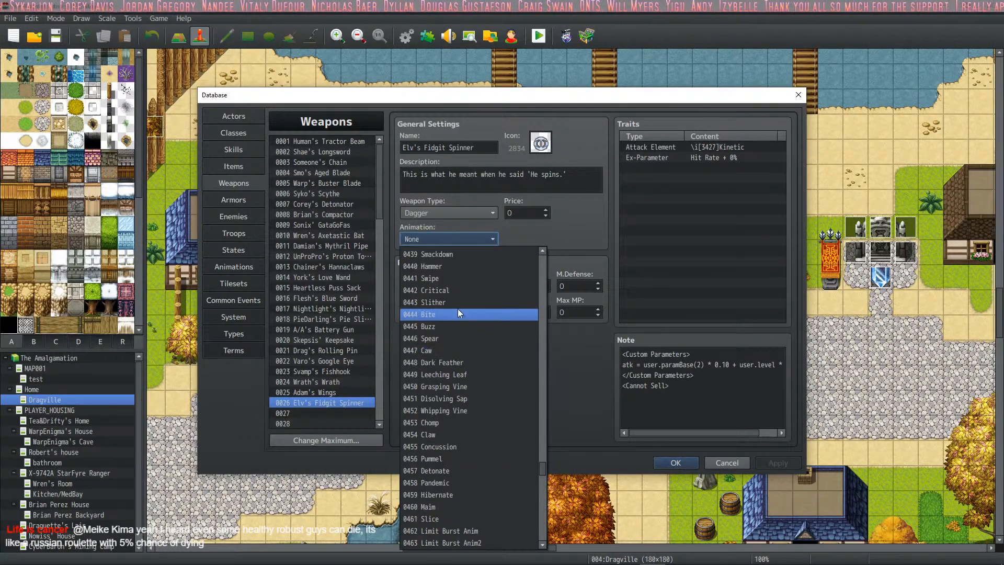
pyautogui.click(458, 290)
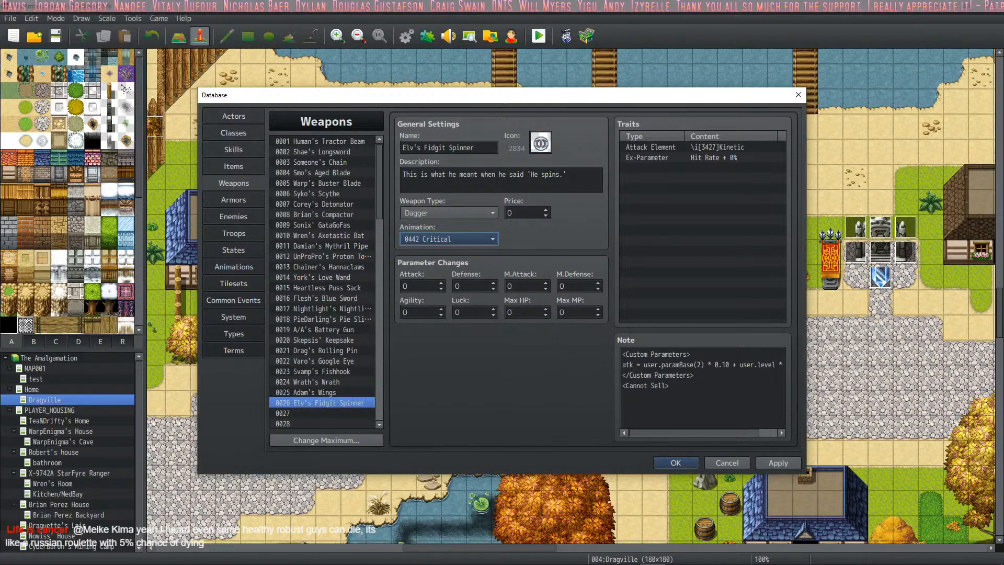
pyautogui.click(791, 462)
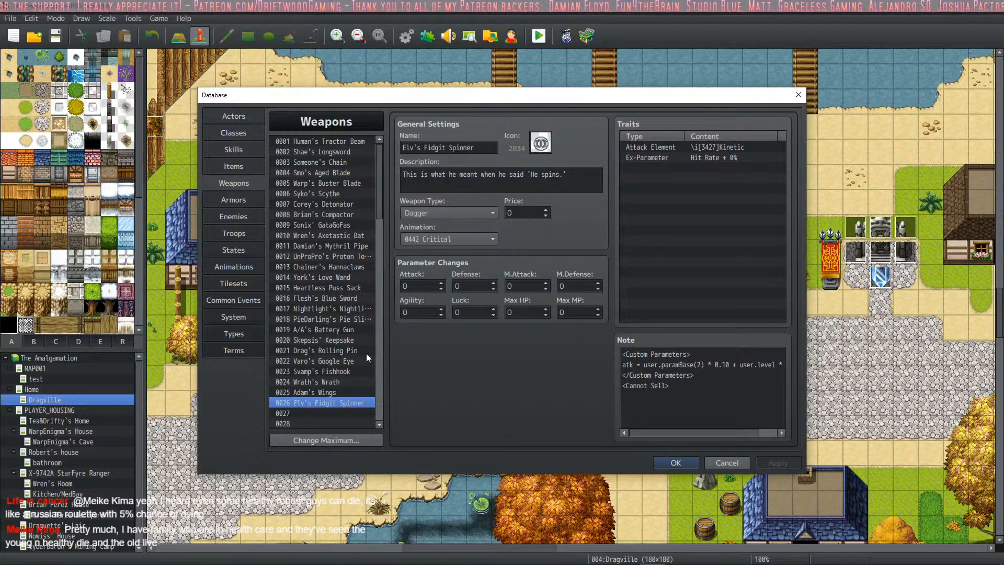
# - Review the weapon entries from Wrath's Wrath to Elv's Fidgit Spinner, and return to actor Elv's entry
pyautogui.scroll(-2, 354, 342)
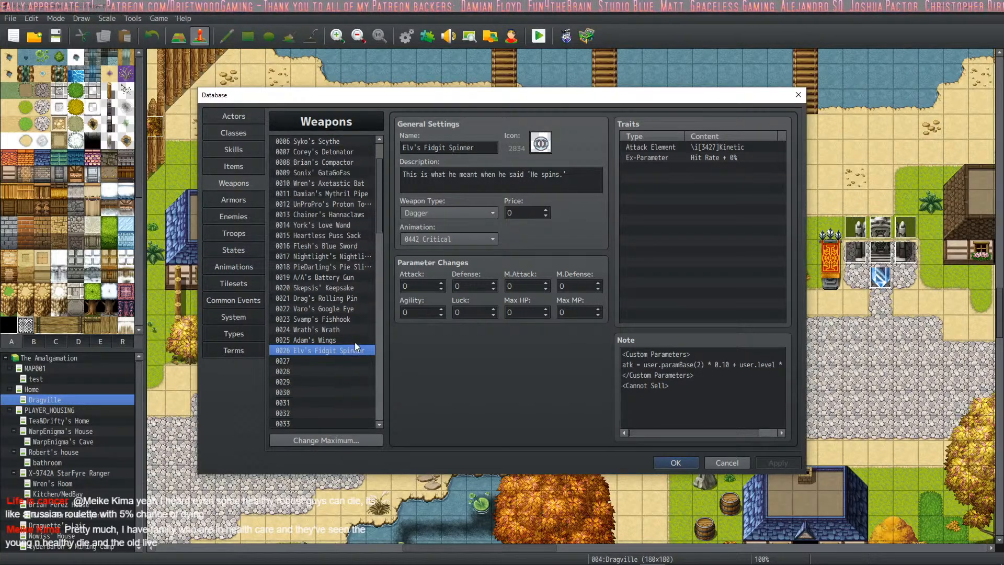
pyautogui.click(329, 343)
pyautogui.click(332, 348)
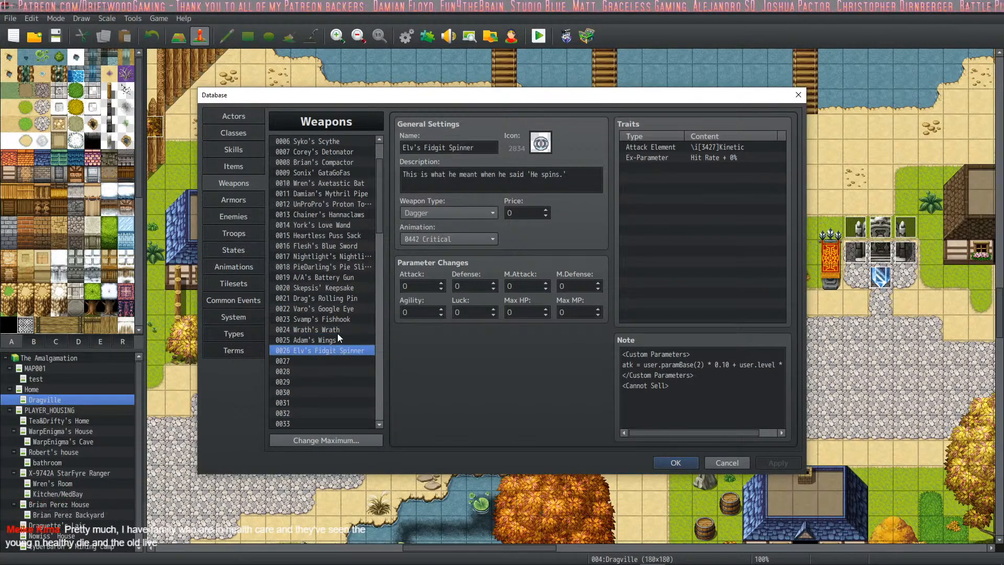
pyautogui.click(337, 331)
pyautogui.click(328, 351)
pyautogui.click(328, 341)
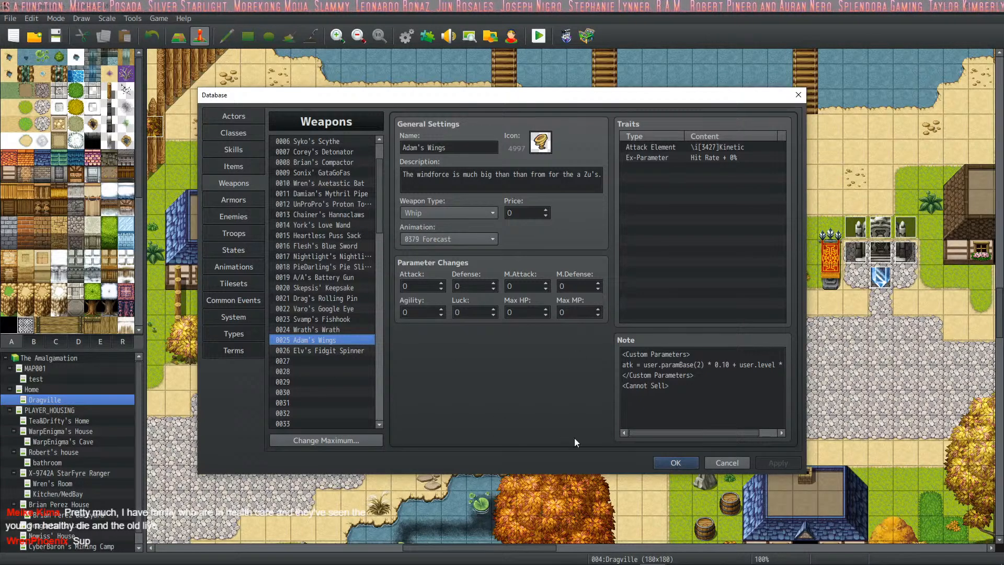
pyautogui.click(342, 351)
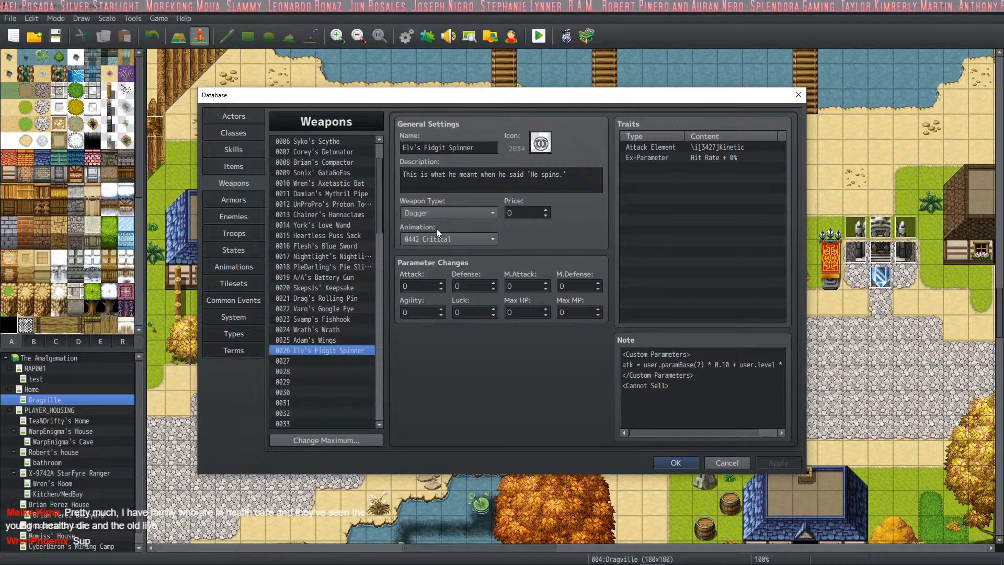
pyautogui.click(235, 116)
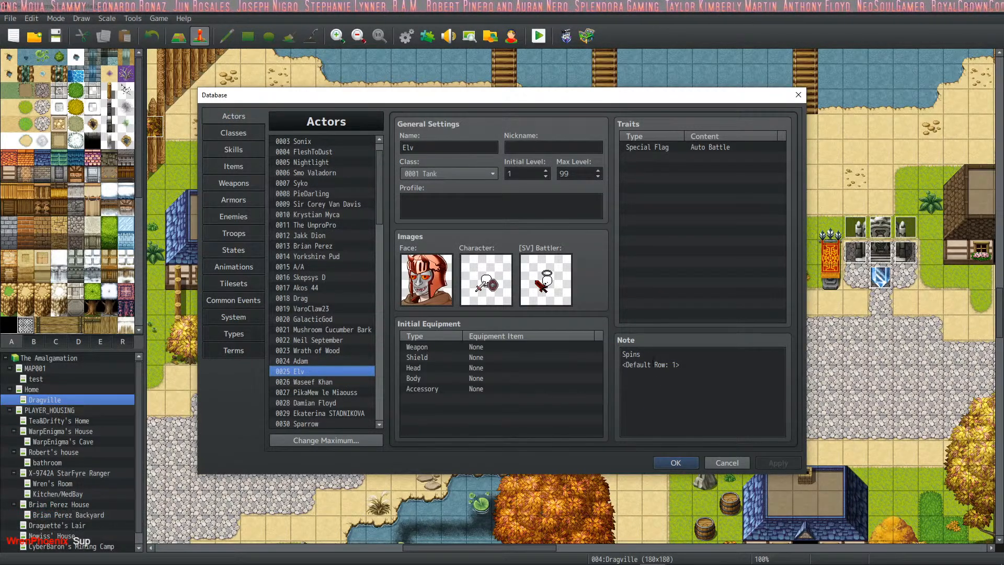
pyautogui.doubleClick(478, 348)
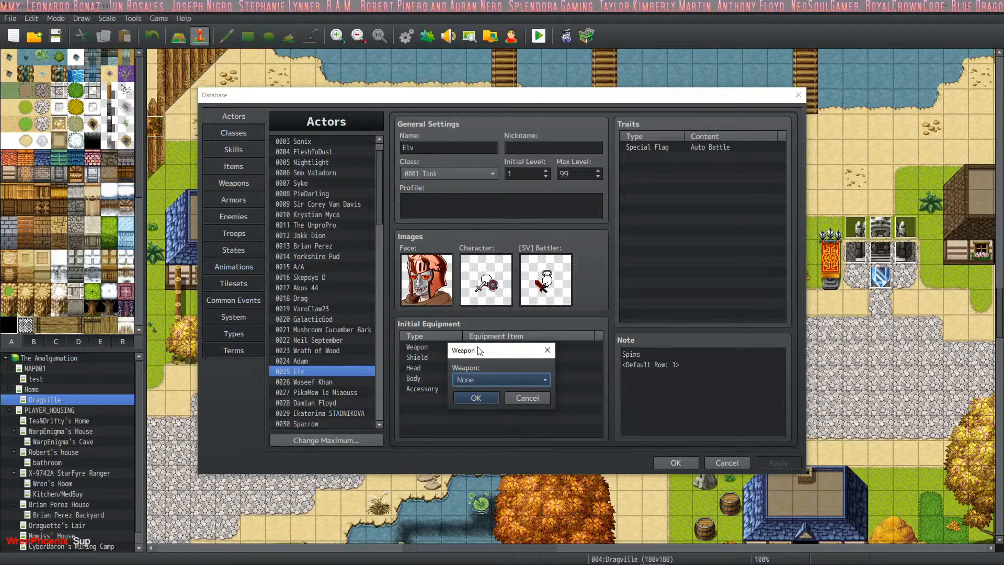
pyautogui.click(491, 378)
pyautogui.click(659, 237)
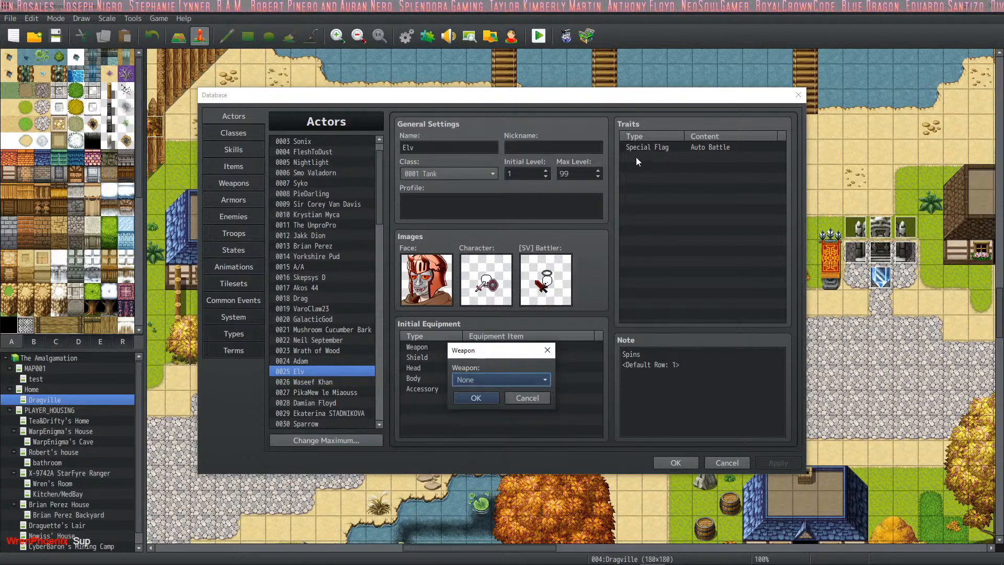
pyautogui.click(534, 398)
# - Add an Equip Weapon trait for Dagger to actor Elv, below the Auto Battle flag
pyautogui.click(667, 158)
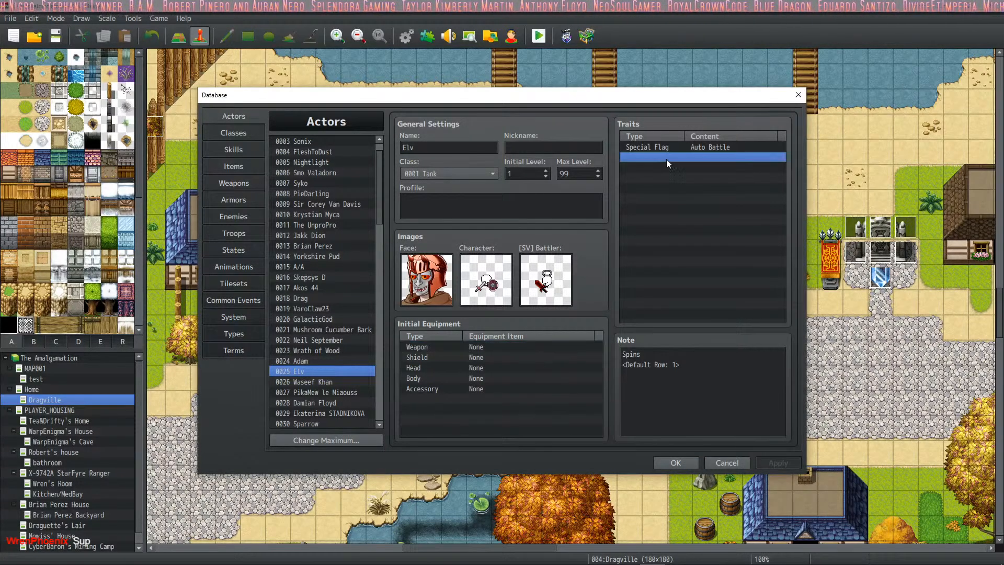
pyautogui.rightClick(666, 159)
pyautogui.click(696, 164)
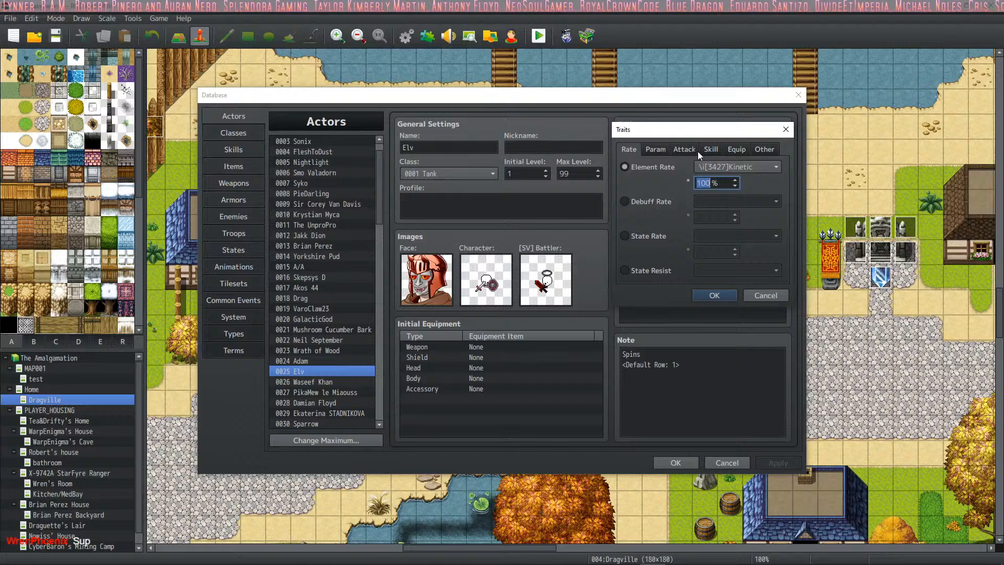
pyautogui.click(685, 149)
pyautogui.click(712, 150)
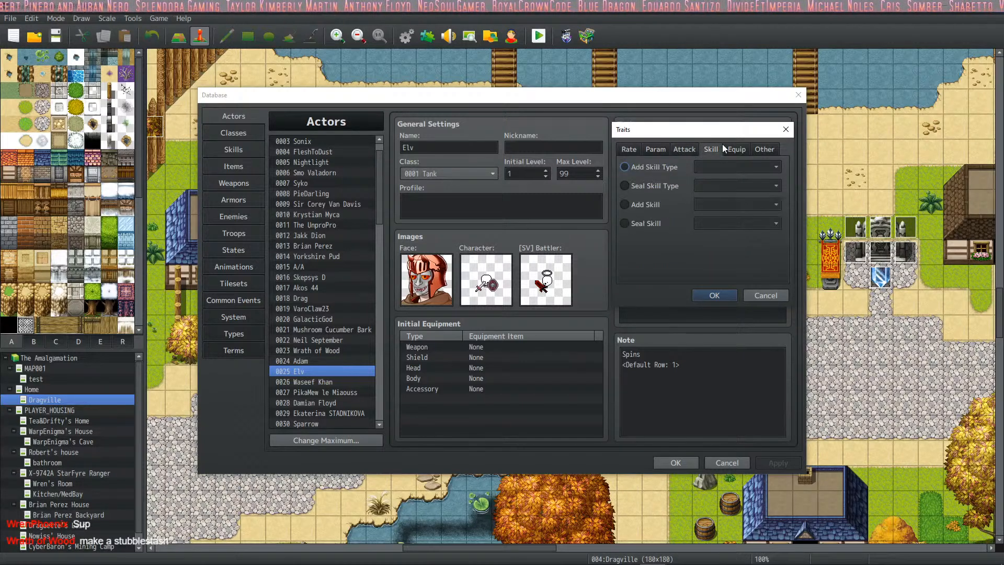
pyautogui.click(737, 150)
pyautogui.scroll(1, 689, 156)
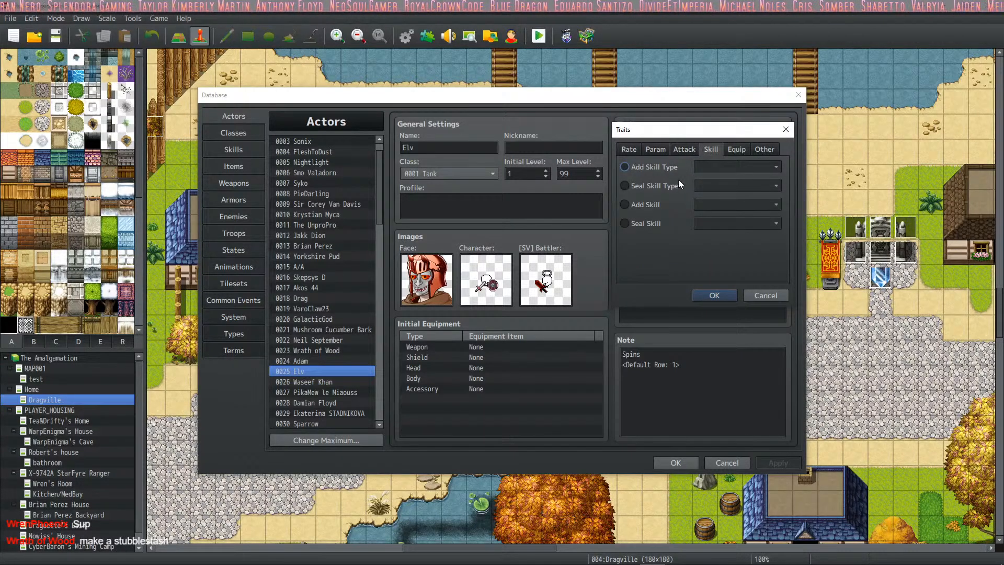
pyautogui.click(728, 149)
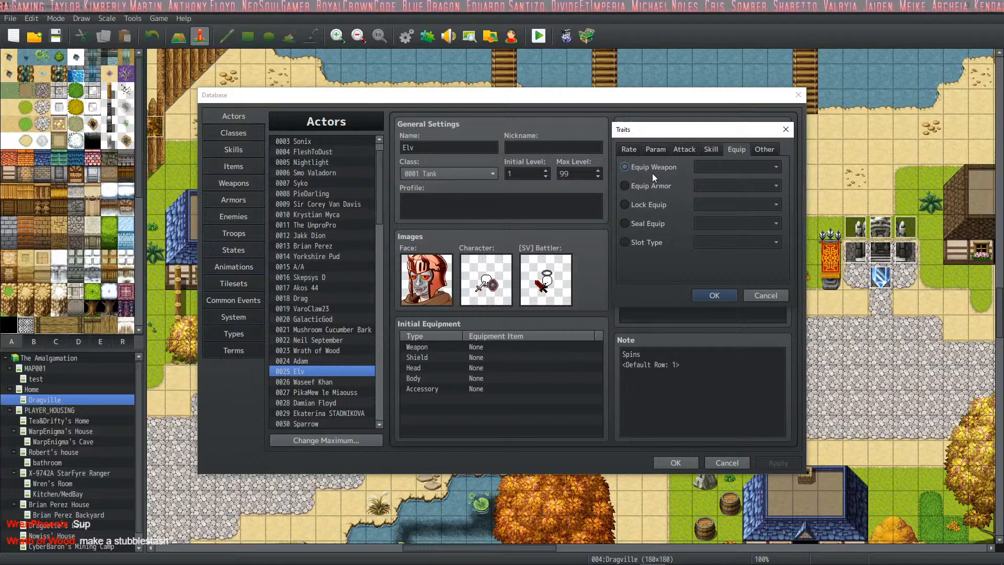
pyautogui.click(651, 170)
pyautogui.click(711, 165)
pyautogui.click(713, 180)
pyautogui.click(713, 295)
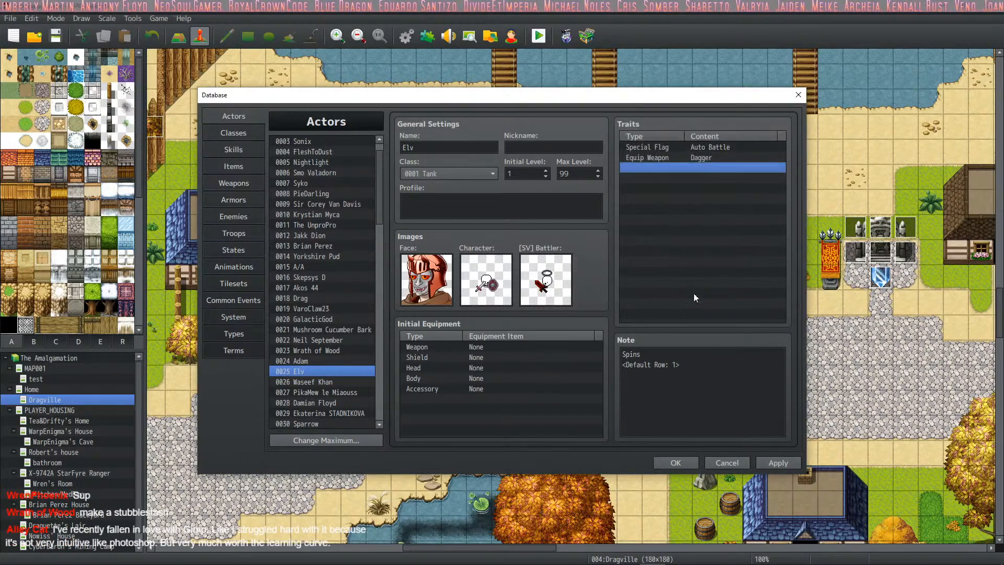
# - Set Elv's initial weapon to Elv's Fidgit Spinner and apply the change
pyautogui.doubleClick(471, 347)
pyautogui.click(499, 380)
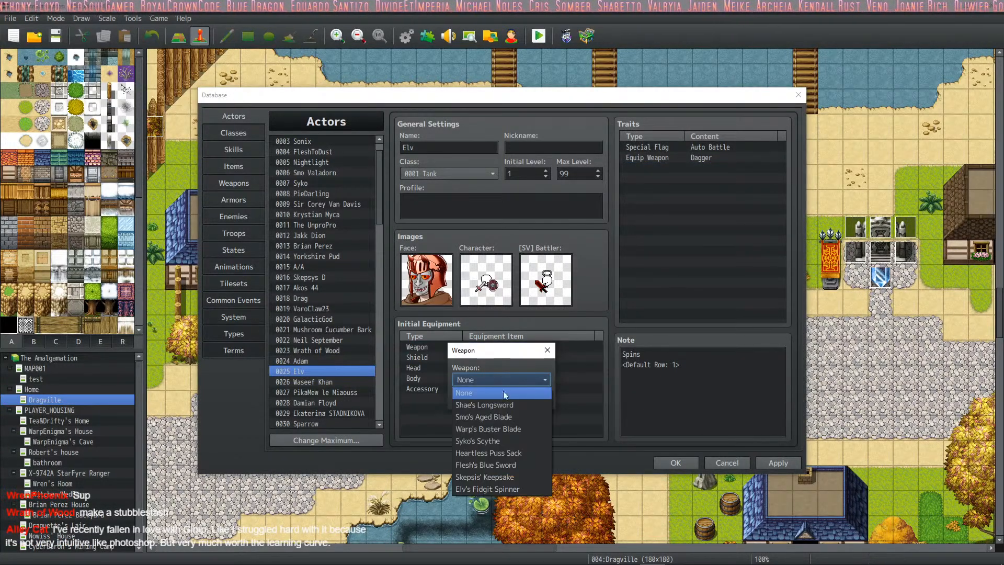
pyautogui.click(499, 489)
pyautogui.click(482, 400)
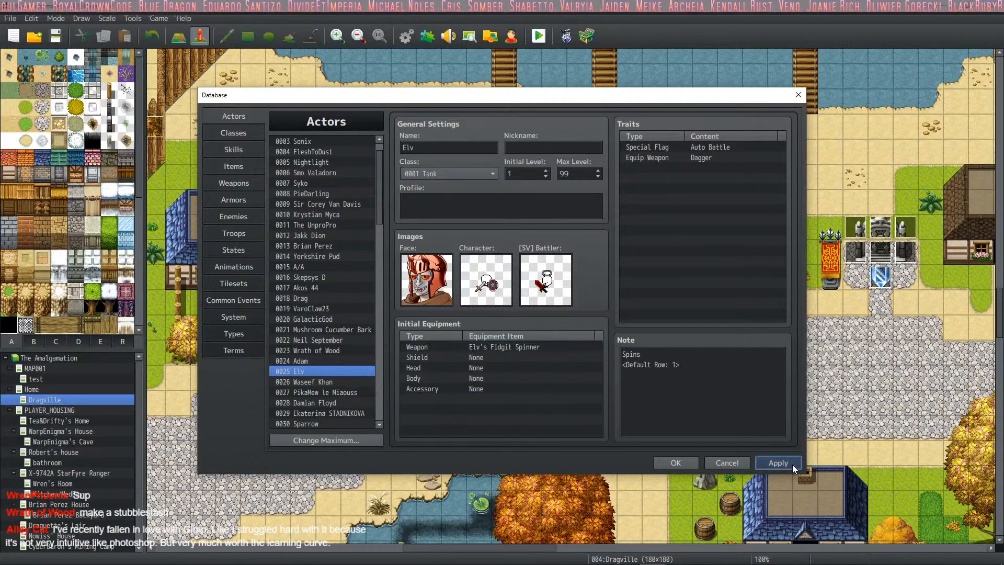
# - Open the entry of actor 0026, listed directly after Elv
pyautogui.scroll(-3, 319, 375)
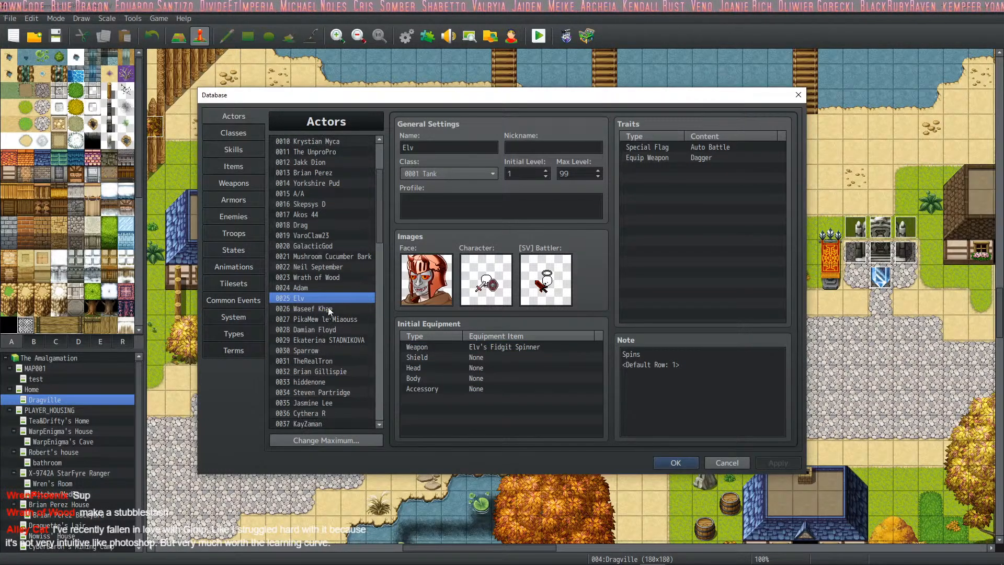
pyautogui.click(328, 306)
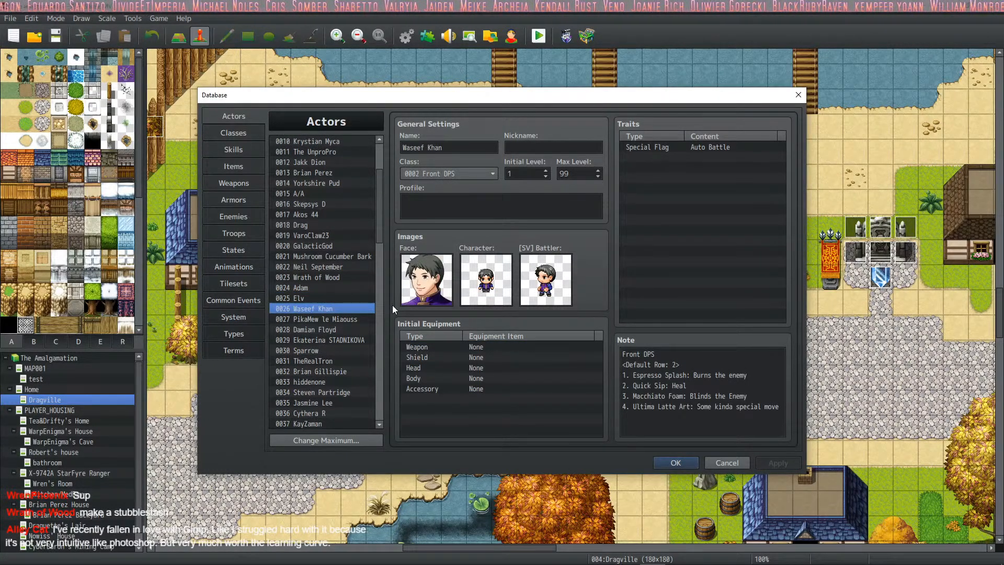
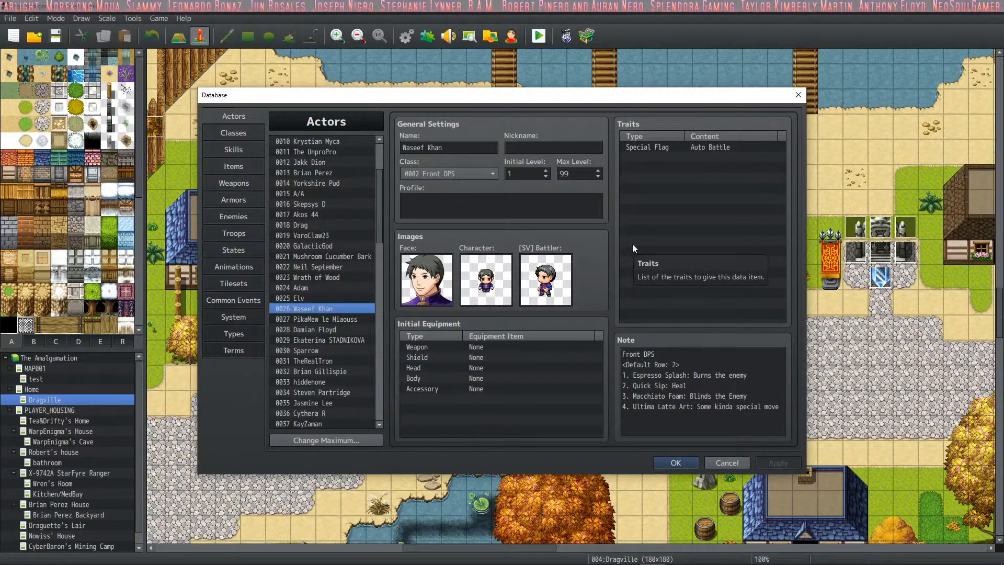
# - Check actor 0026's skill notes, and open the empty weapon entry 0027 below Elv's Fidgit Spinner
pyautogui.click(701, 367)
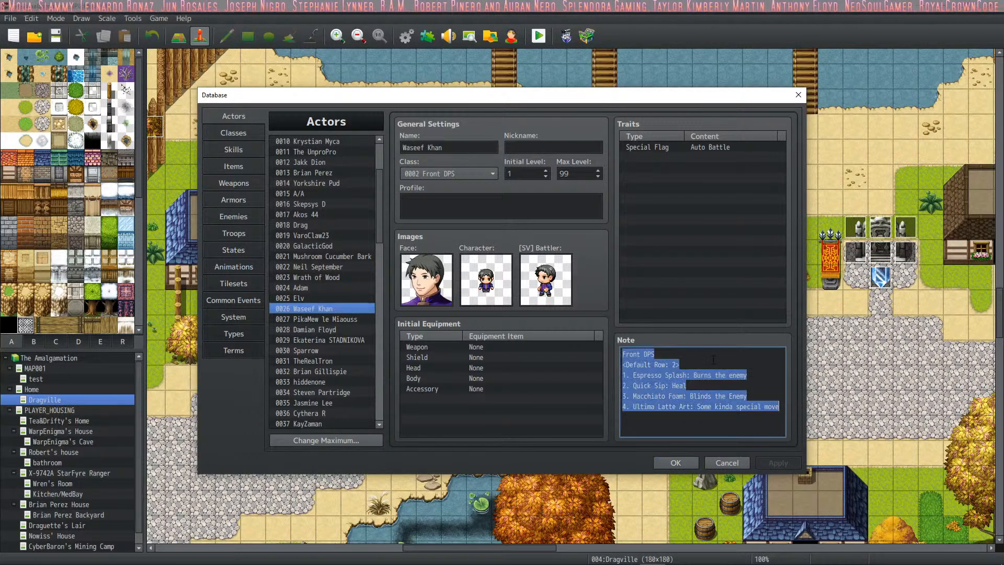
pyautogui.click(701, 367)
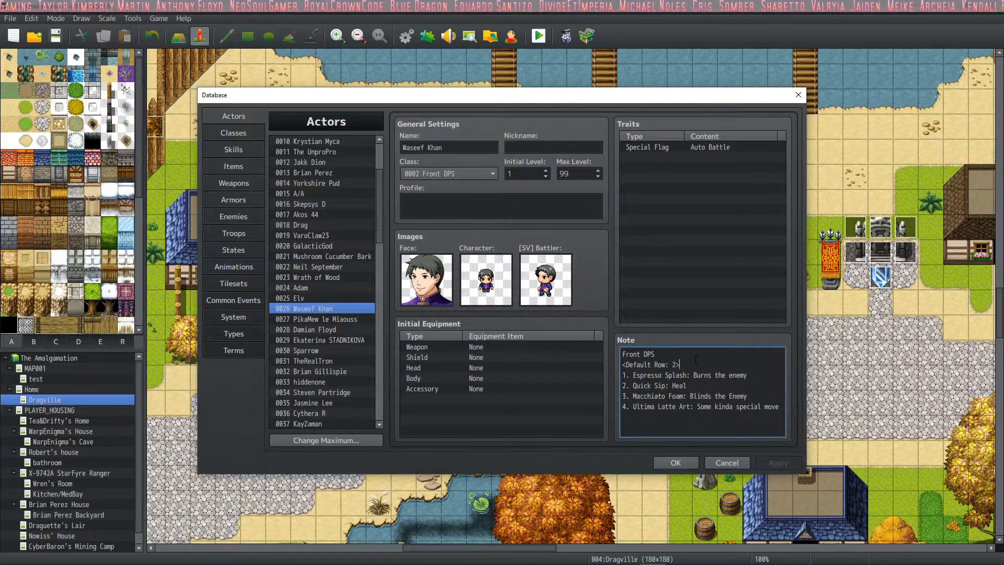
pyautogui.click(237, 151)
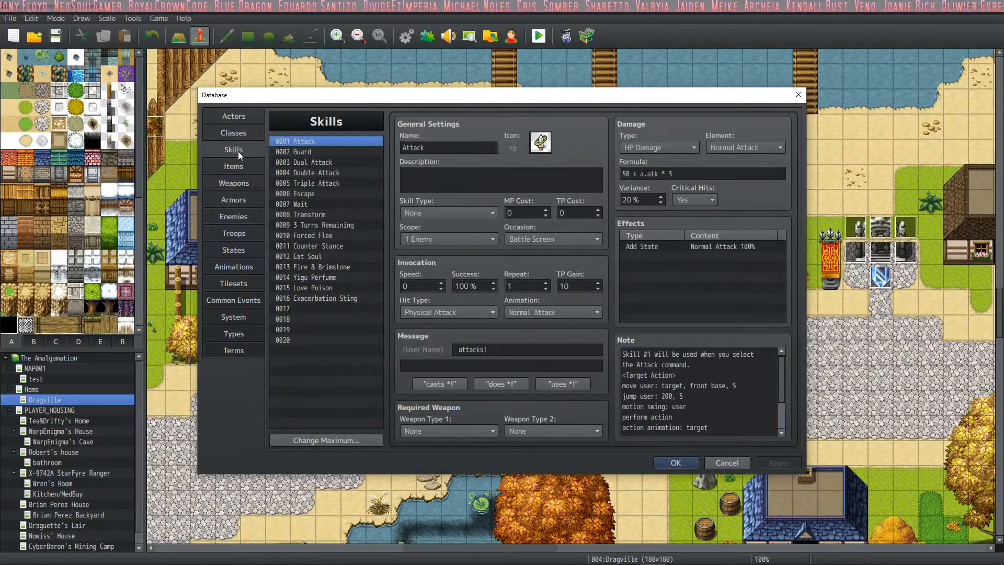
pyautogui.click(254, 183)
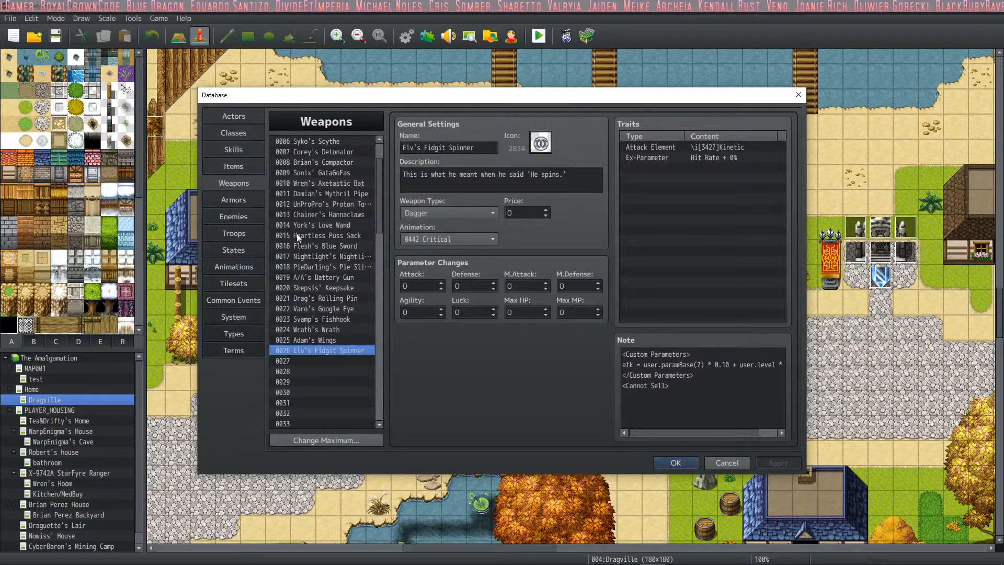
pyautogui.click(341, 360)
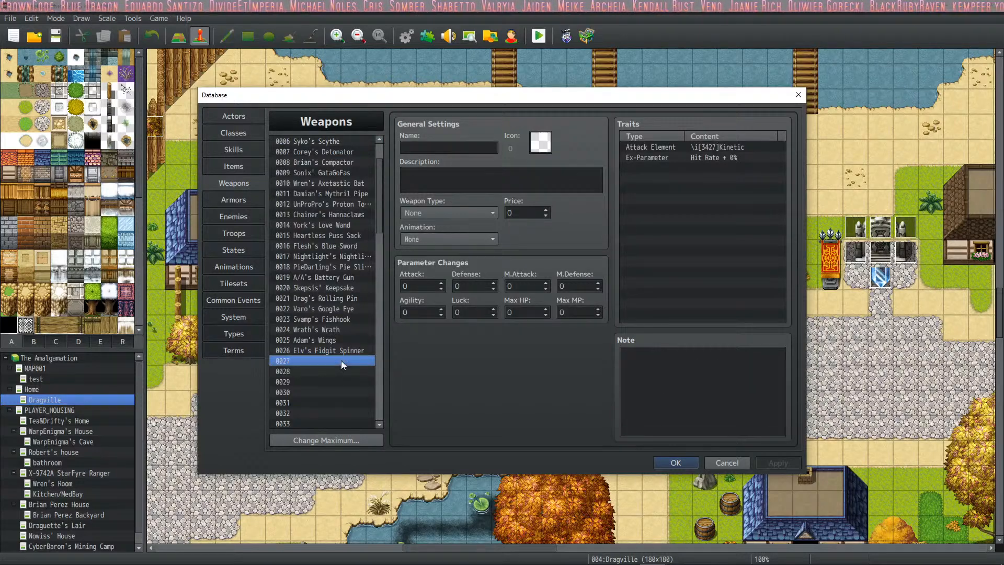
# - Set the icon of weapon 0027 to the red and black machine icon, number 5292
pyautogui.doubleClick(536, 149)
pyautogui.moveTo(635, 189); pyautogui.dragTo(633, 303)
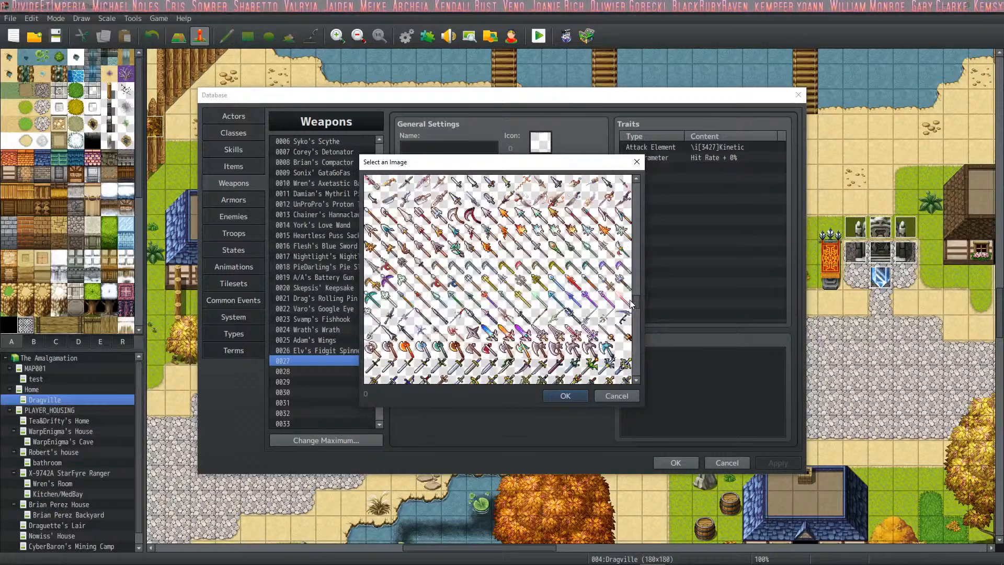
pyautogui.click(623, 316)
pyautogui.click(635, 324)
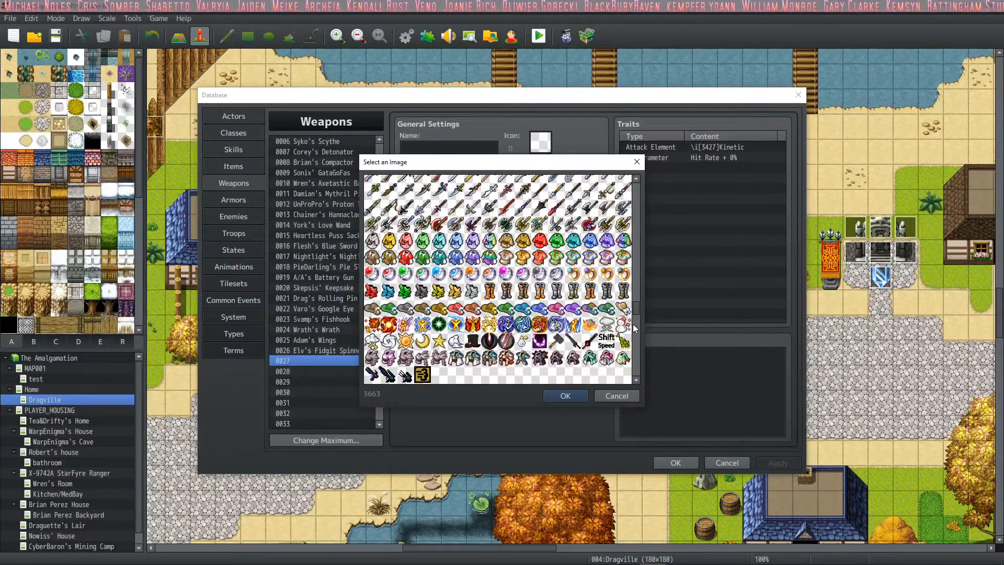
pyautogui.click(636, 332)
pyautogui.click(637, 338)
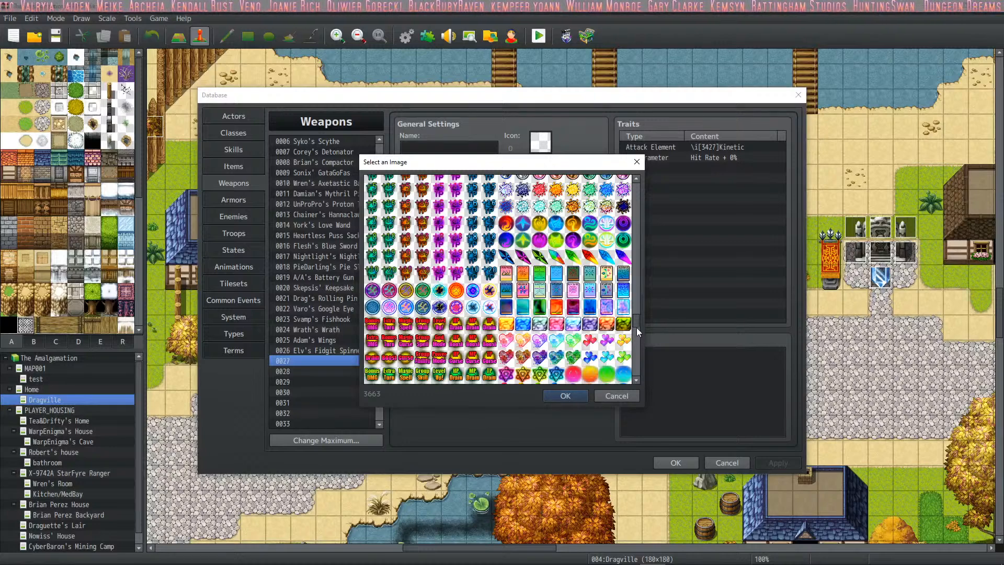
pyautogui.click(635, 333)
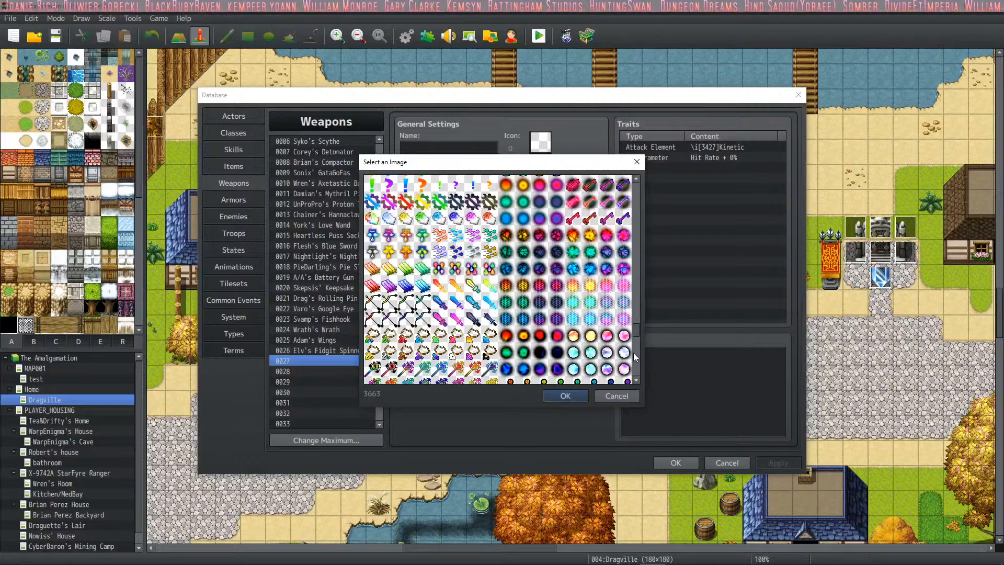
pyautogui.click(636, 353)
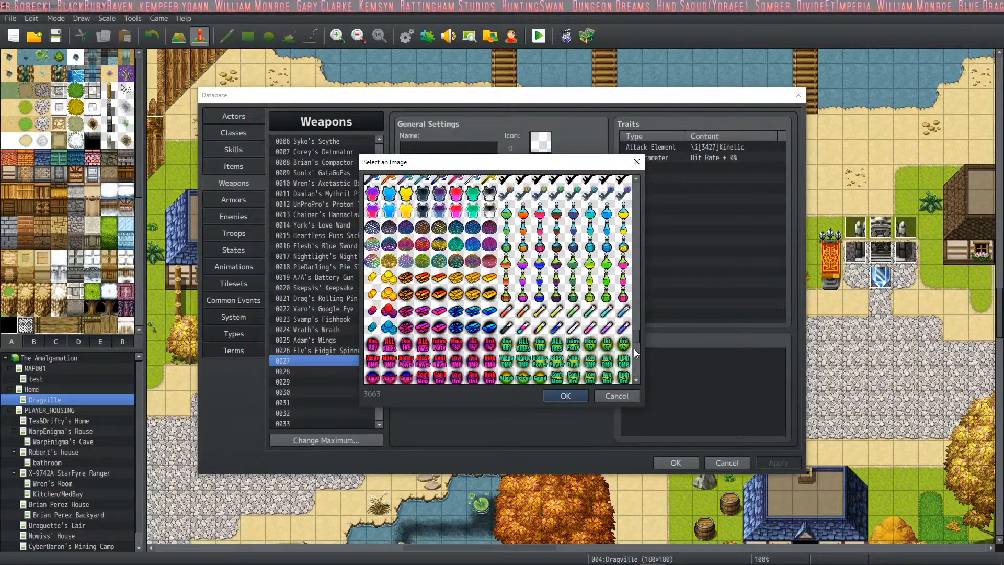
pyautogui.scroll(-3, 560, 307)
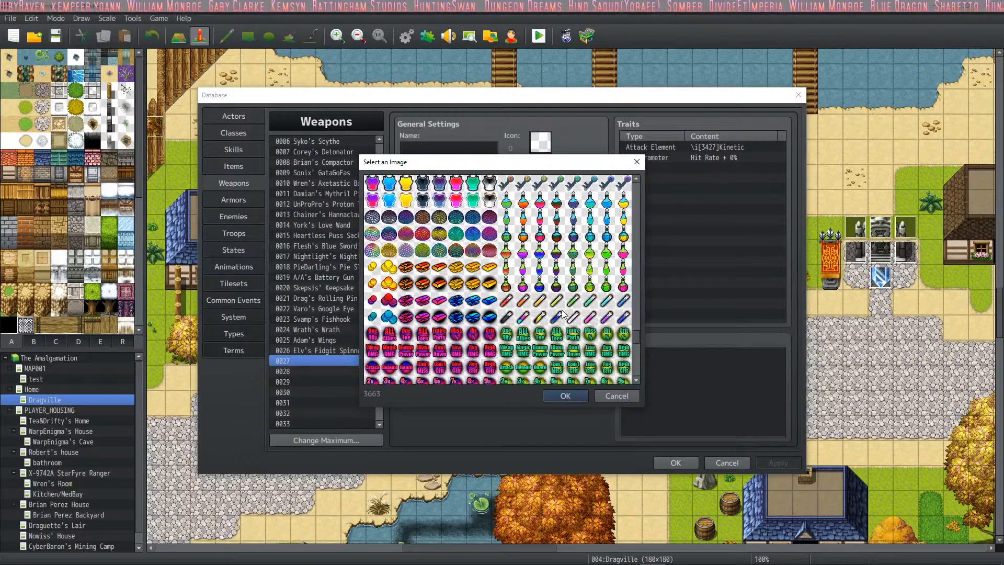
pyautogui.scroll(-2, 560, 308)
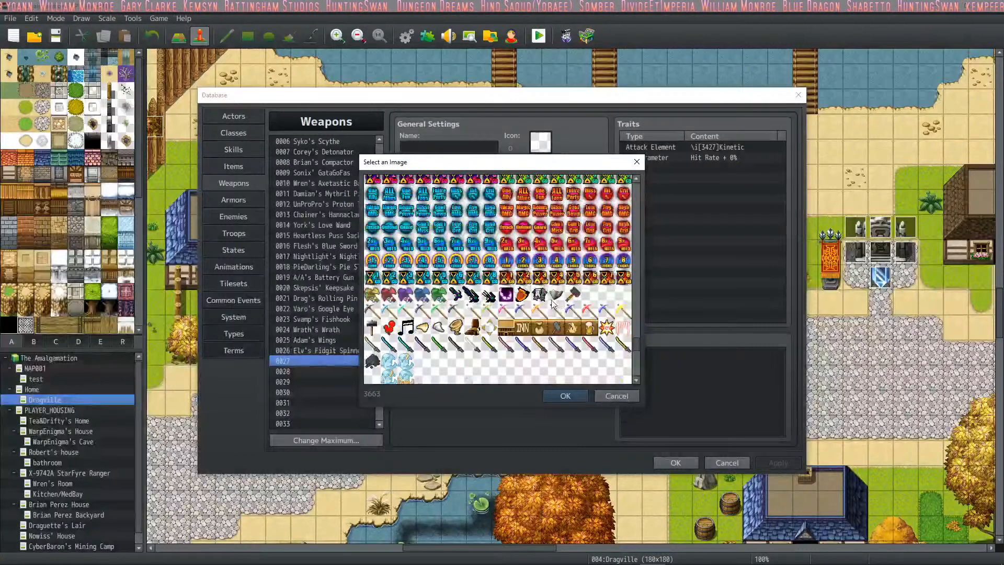
pyautogui.scroll(-5, 612, 345)
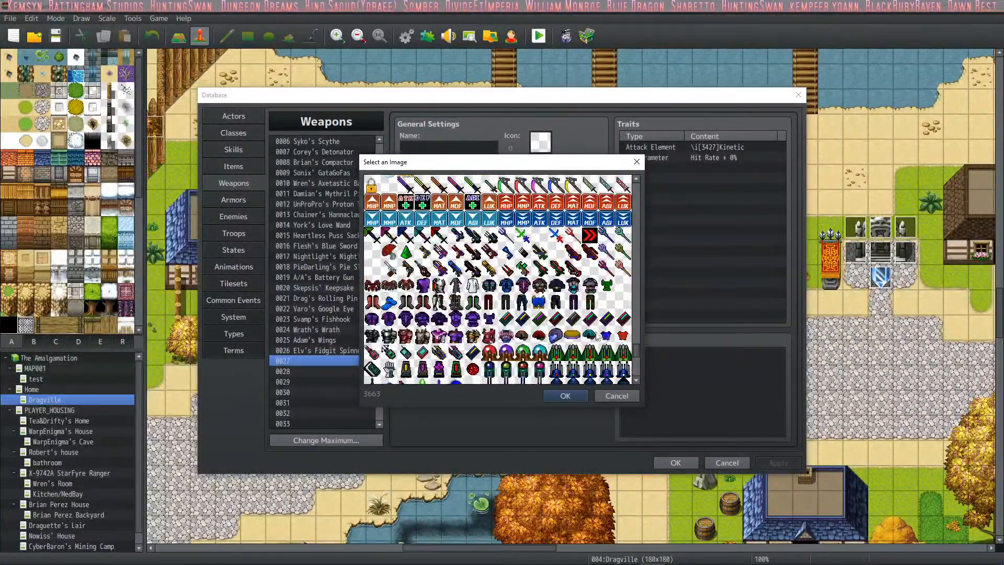
pyautogui.scroll(-1, 601, 337)
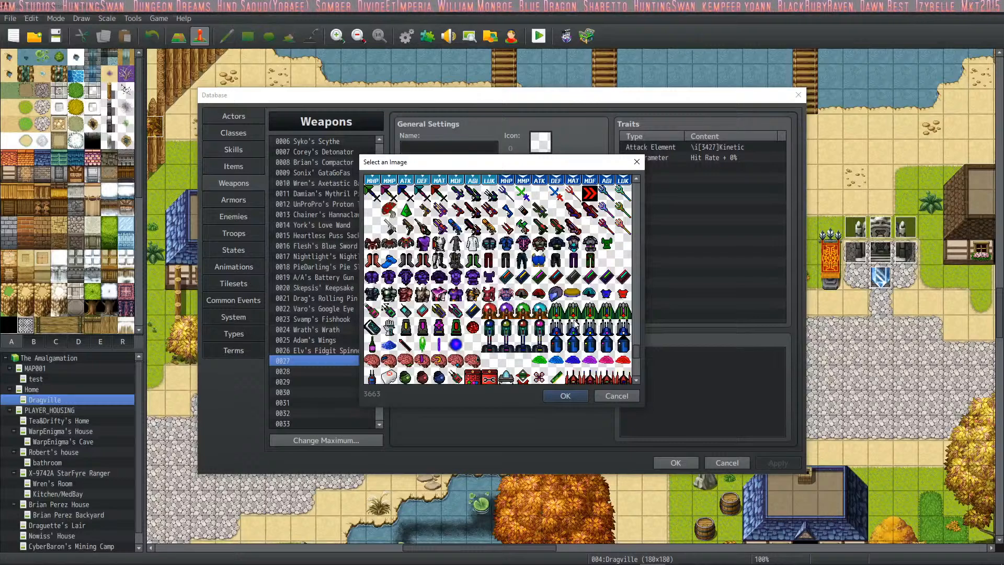
pyautogui.scroll(-1, 575, 324)
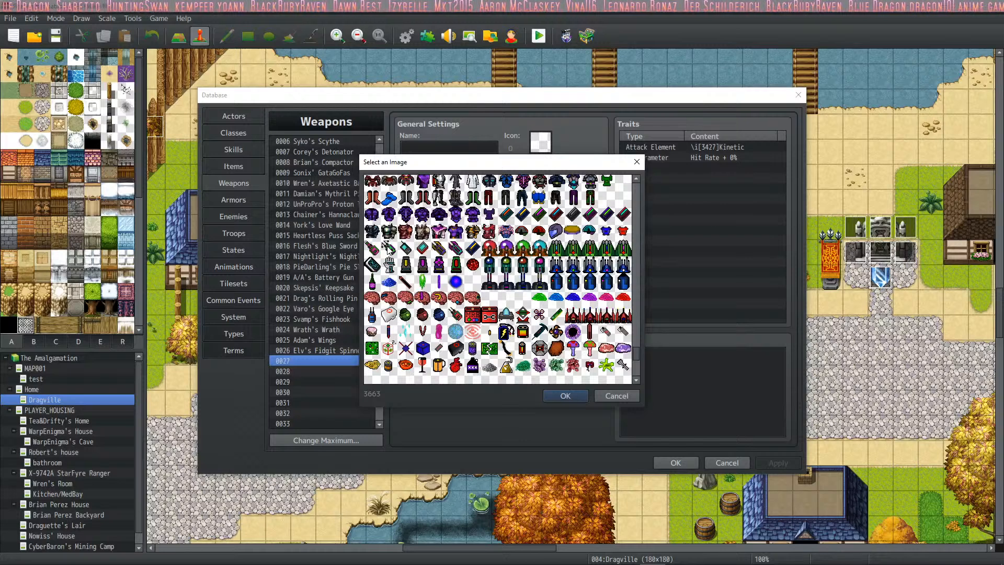
pyautogui.click(579, 318)
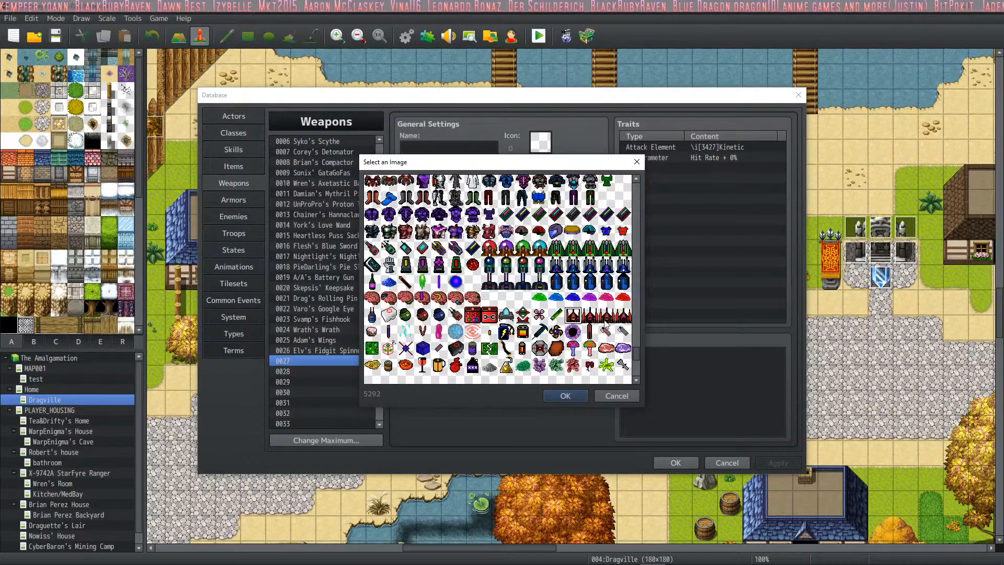
pyautogui.doubleClick(571, 319)
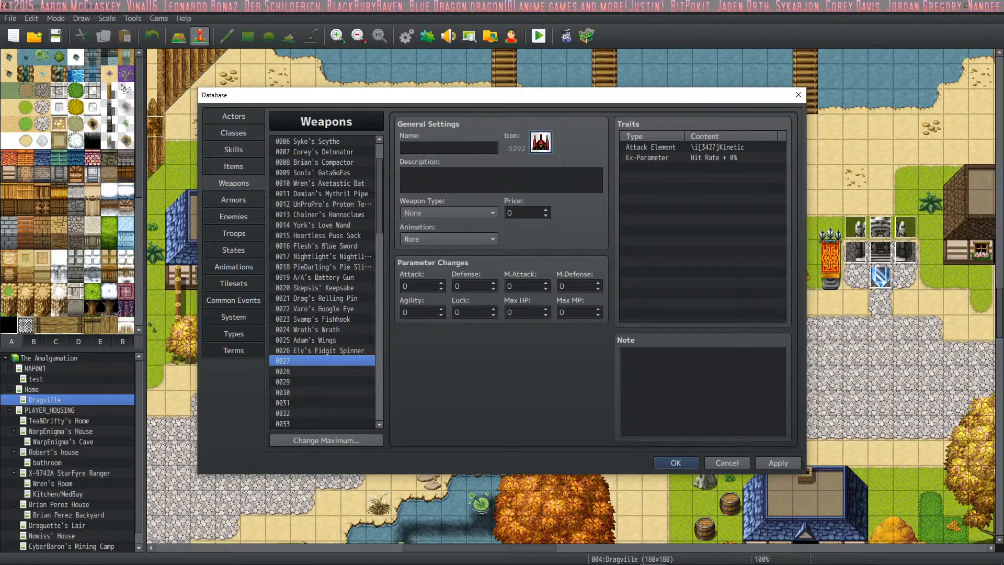
# - Name weapon 0027 with actor 0026's first name in the possessive, followed by "Portable Espesso Machine"
pyautogui.click(428, 145)
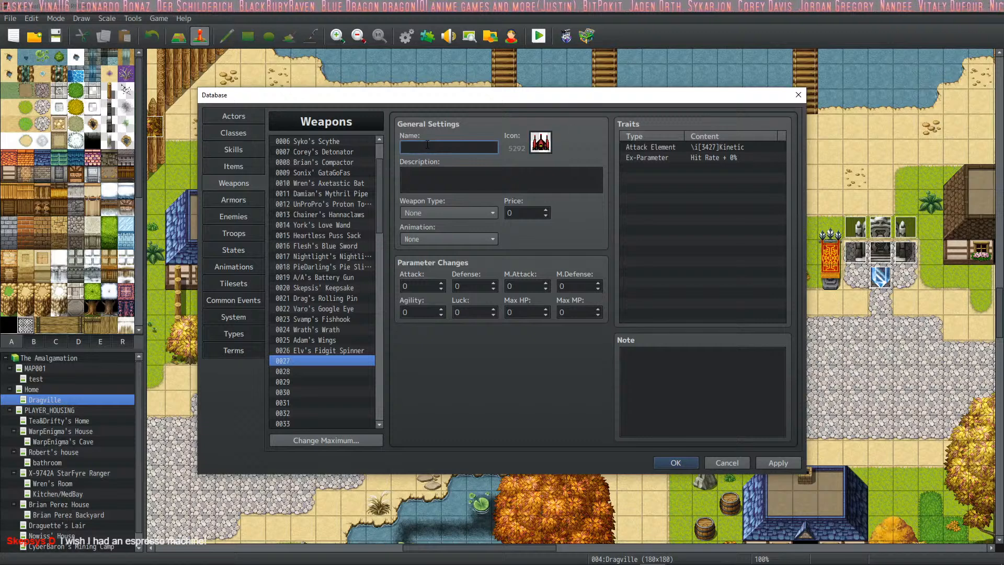
pyautogui.click(234, 115)
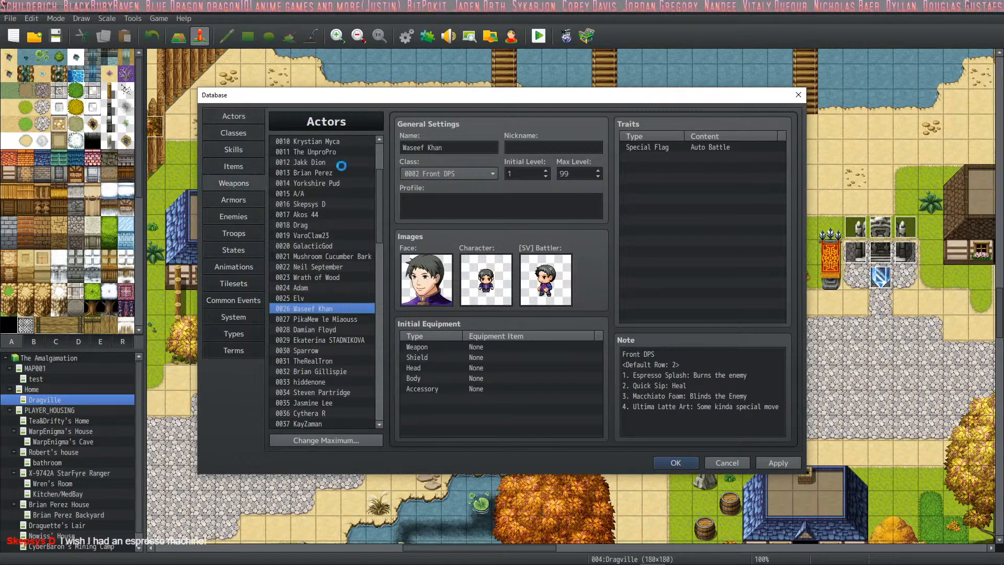
pyautogui.click(233, 183)
pyautogui.click(423, 148)
pyautogui.write('Waseef')
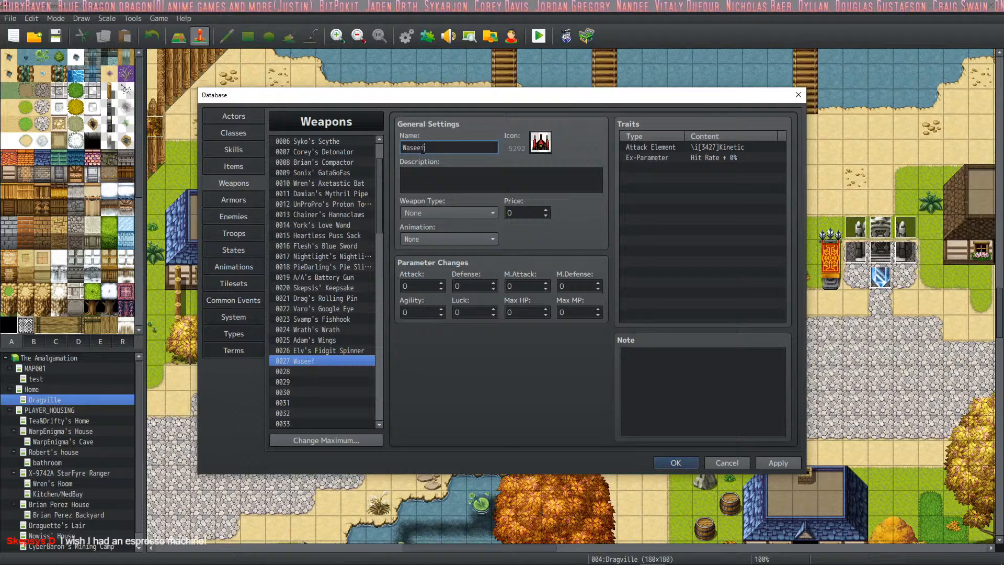
pyautogui.write("'s Portable Esspe")
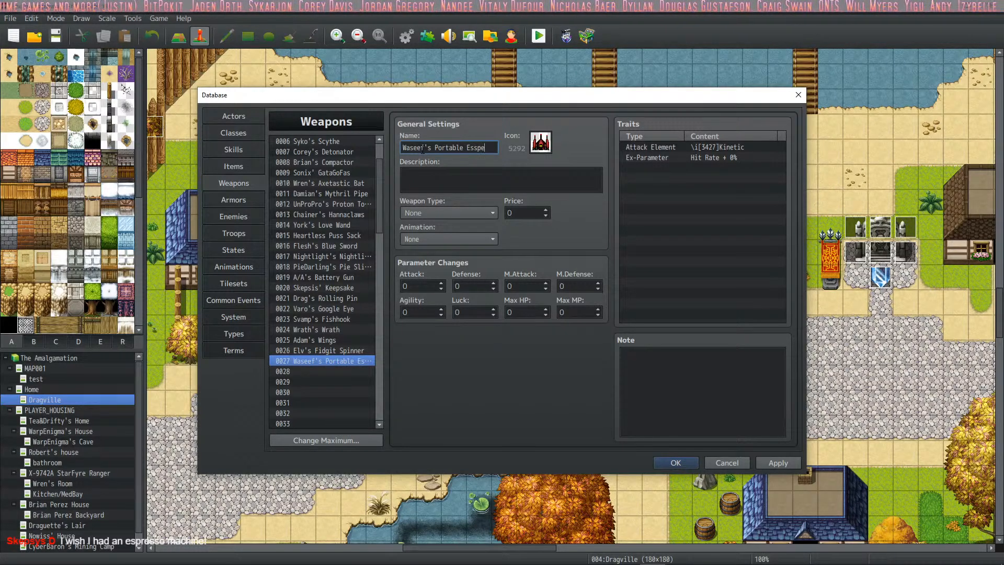
pyautogui.press('BackSpace')
pyautogui.press('BackSpace')
pyautogui.press('BackSpace')
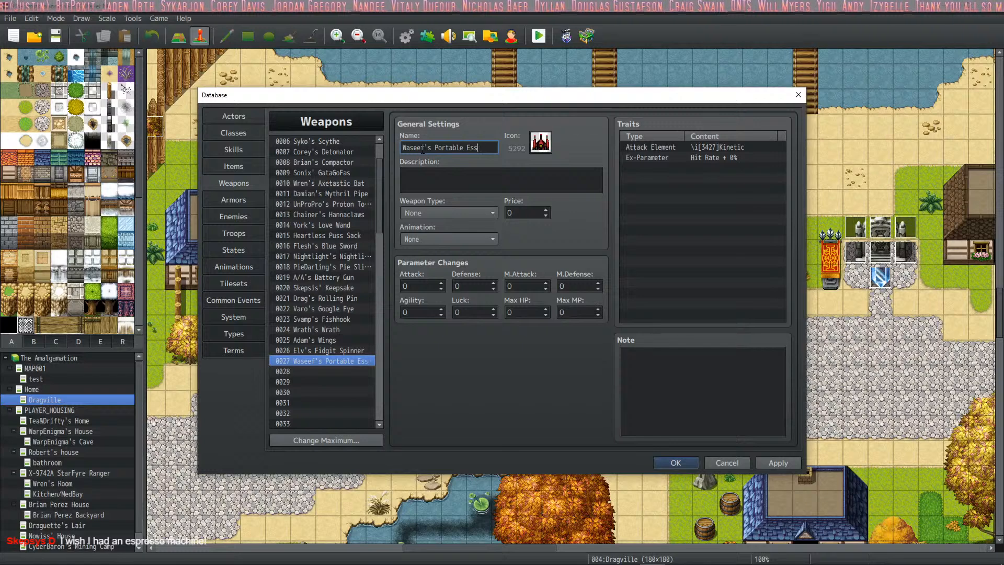
pyautogui.write('pesso ')
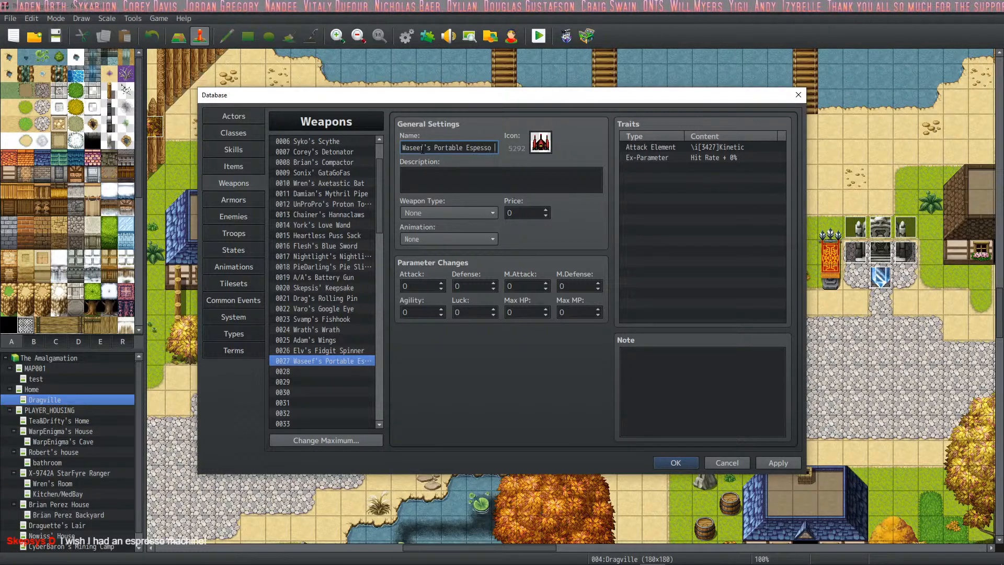
pyautogui.write('Machine')
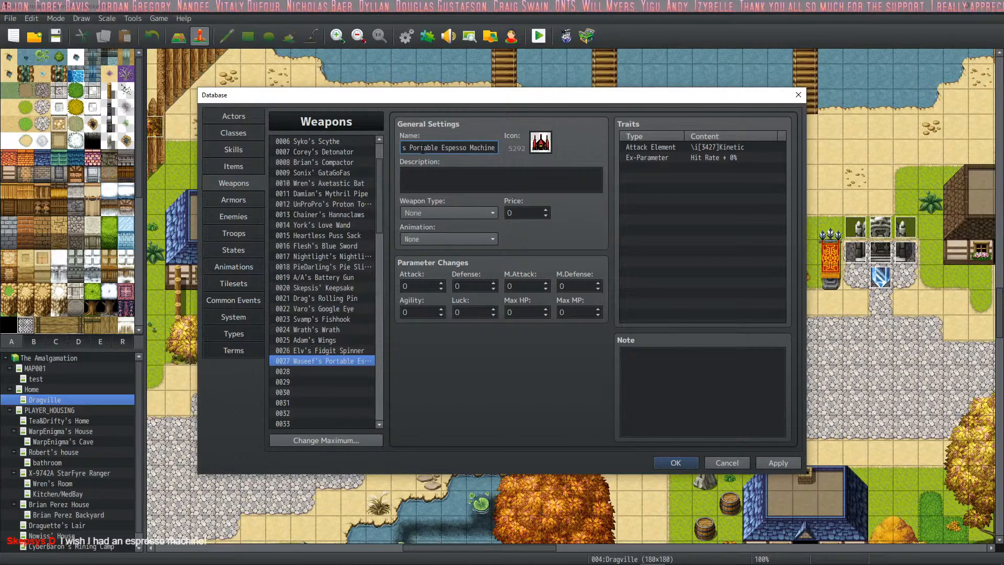
# - Enter "Delicious to the very last dropp." as the description of weapon 0027
pyautogui.click(444, 190)
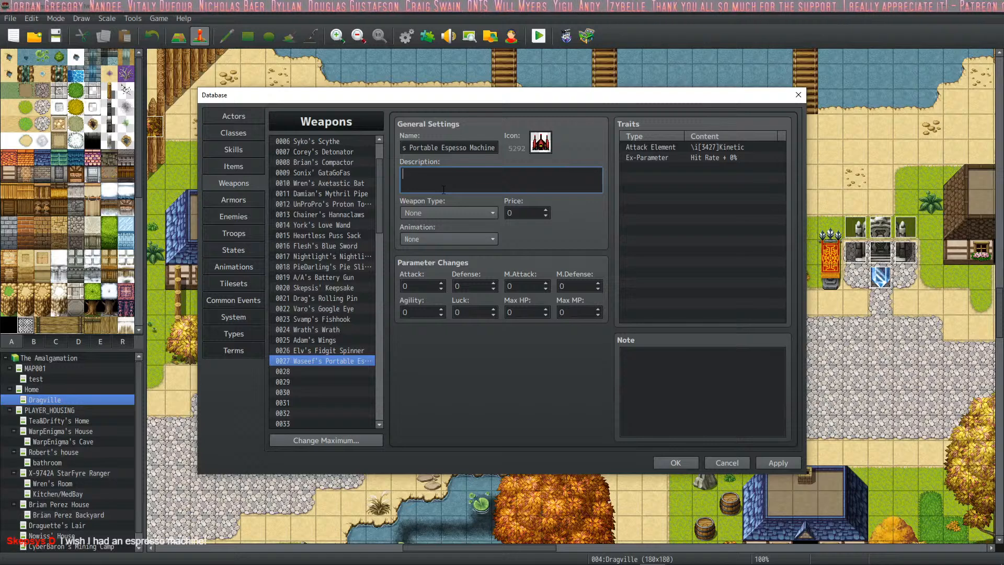
pyautogui.write('Del')
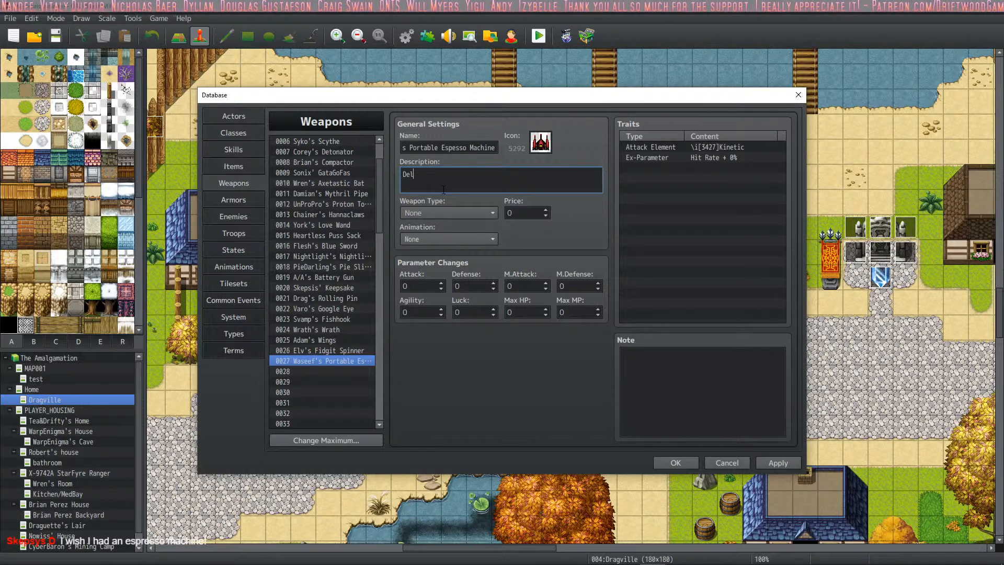
pyautogui.write('icious ')
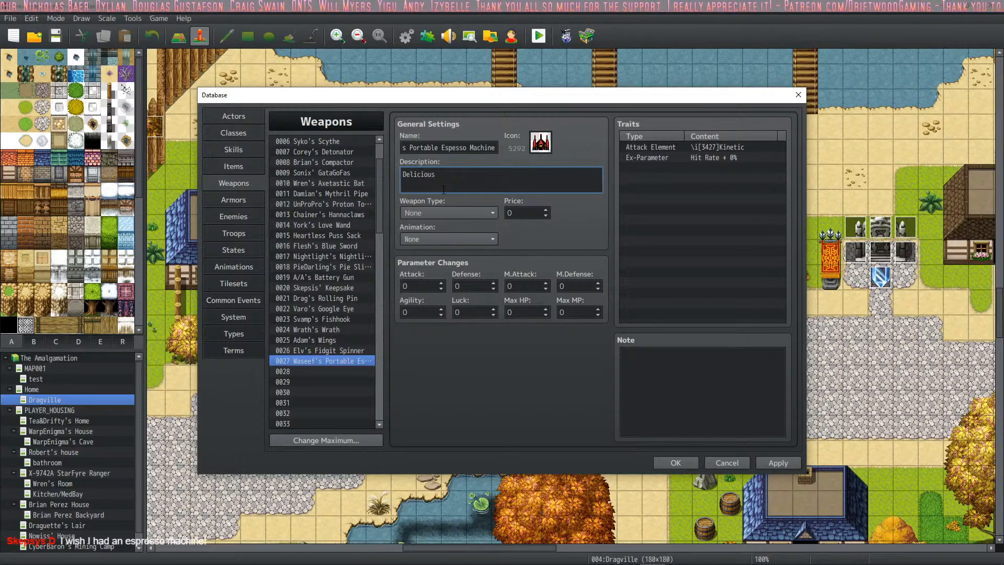
pyautogui.write('to the very last dropp.')
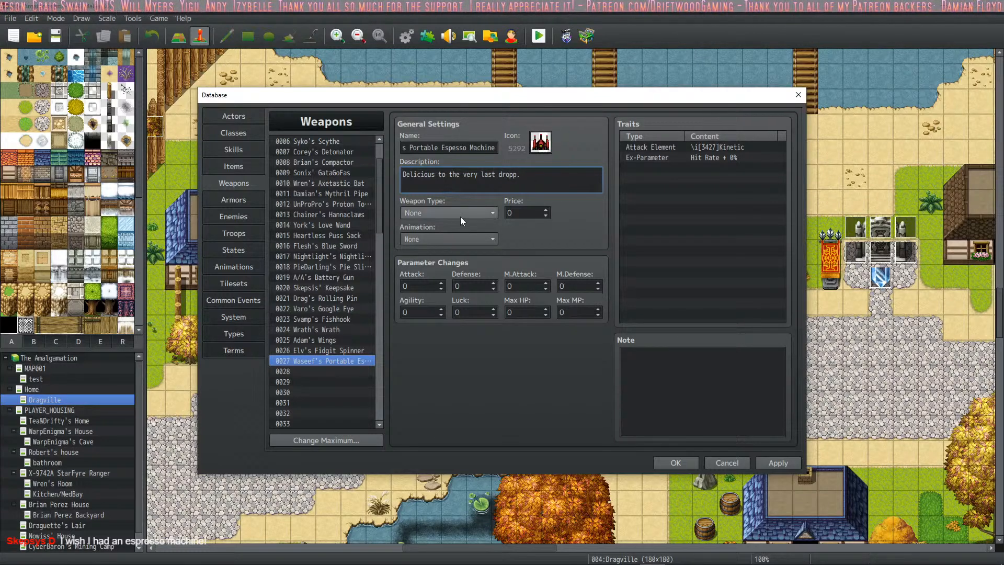
# - Set weapon 0027's type to Glove and its animation to 0504 Soft Liquid, and apply the changes
pyautogui.click(460, 216)
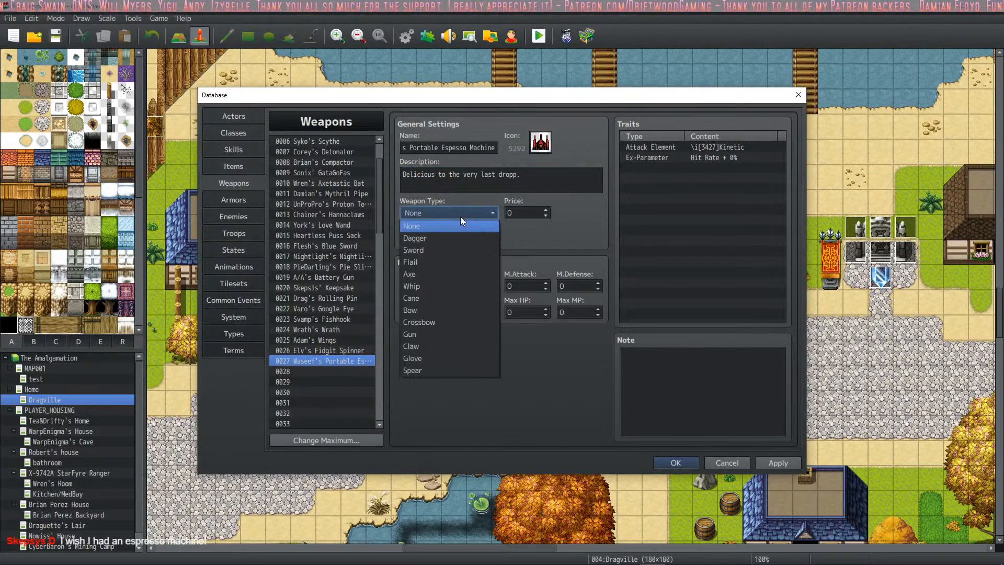
pyautogui.click(430, 362)
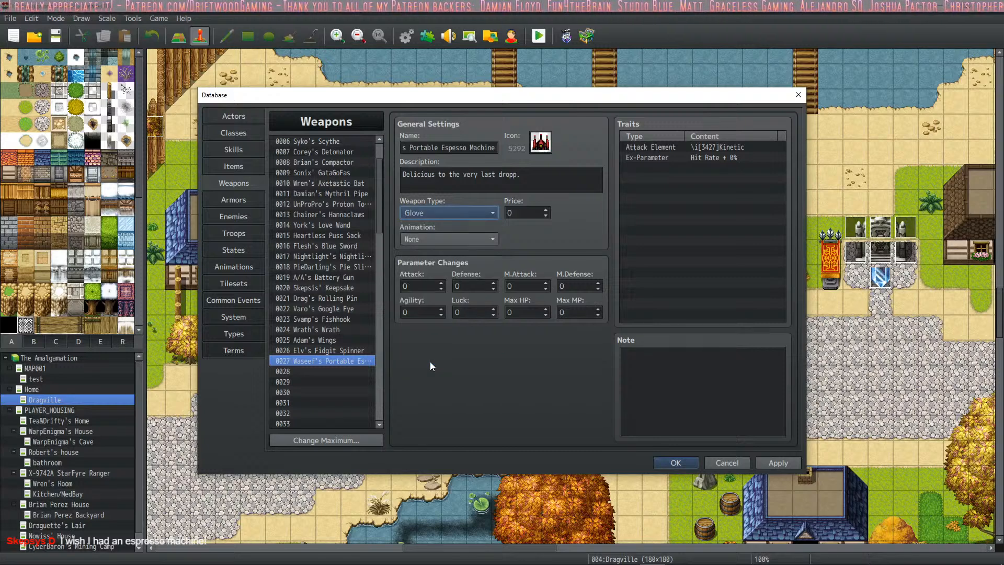
pyautogui.click(453, 239)
pyautogui.moveTo(541, 264); pyautogui.dragTo(540, 499)
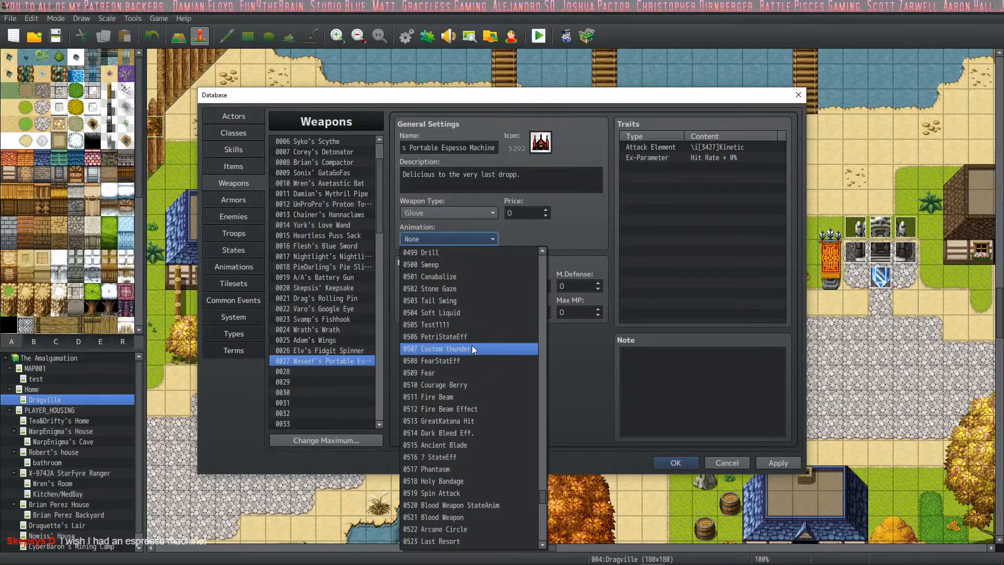
pyautogui.click(469, 312)
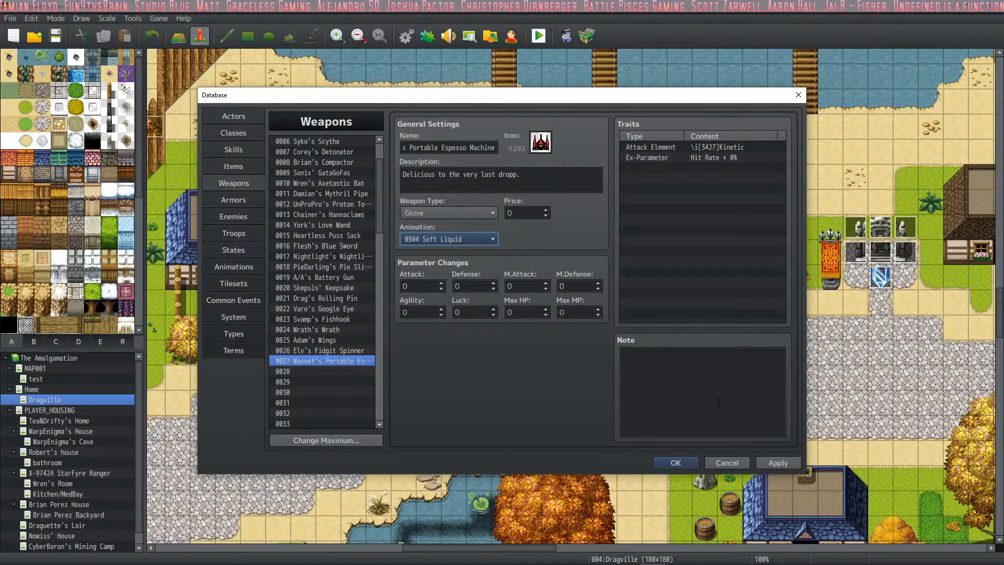
pyautogui.click(780, 464)
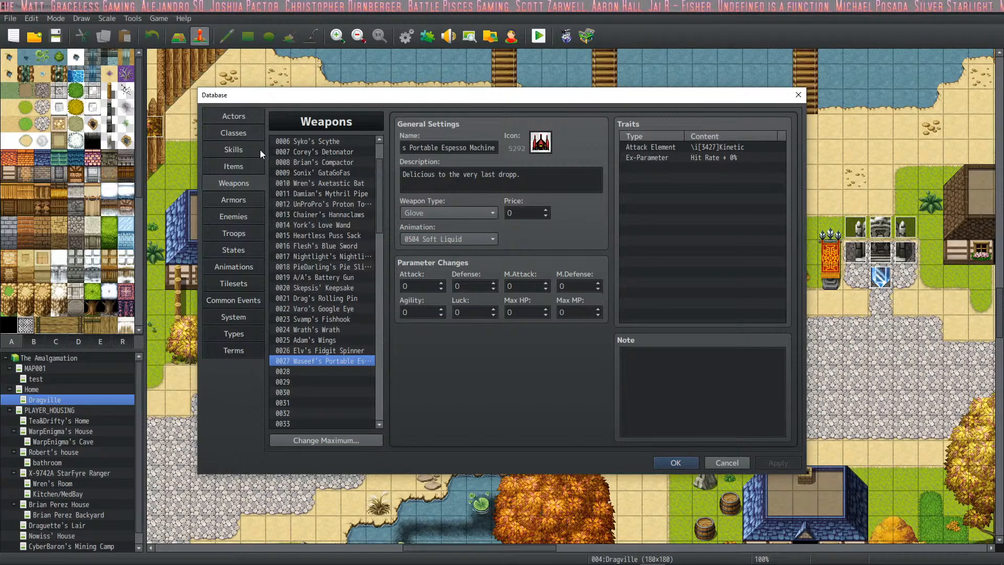
# - Go back to actor 0026 and check which weapons can be chosen as the actor's initial weapon
pyautogui.click(243, 118)
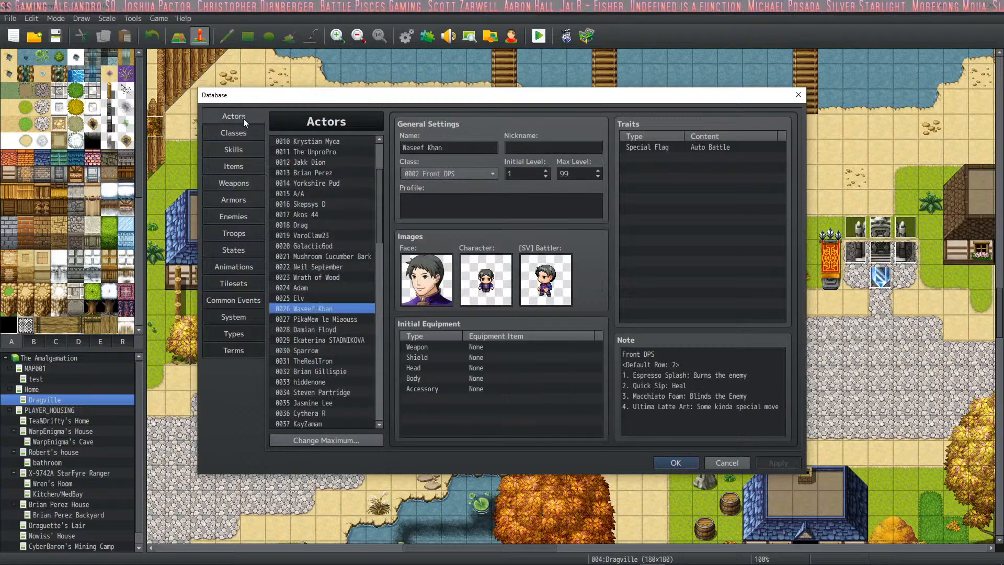
pyautogui.doubleClick(472, 347)
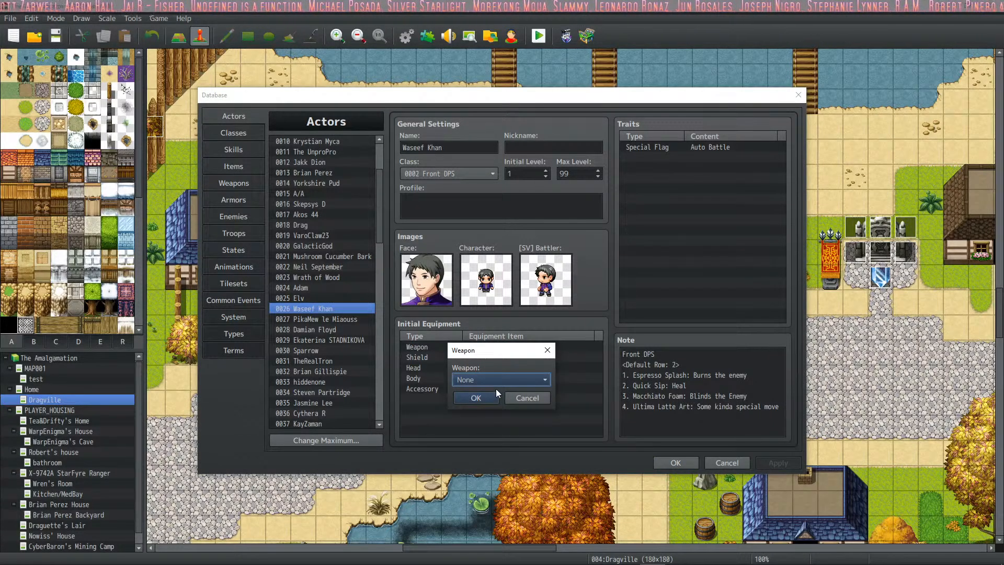
pyautogui.click(496, 381)
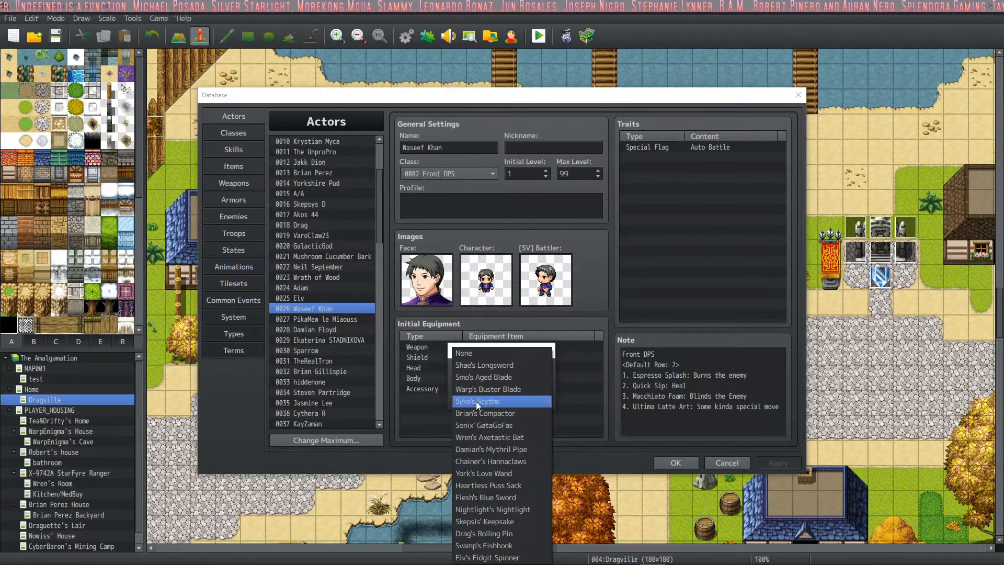
pyautogui.click(655, 171)
pyautogui.press('Escape')
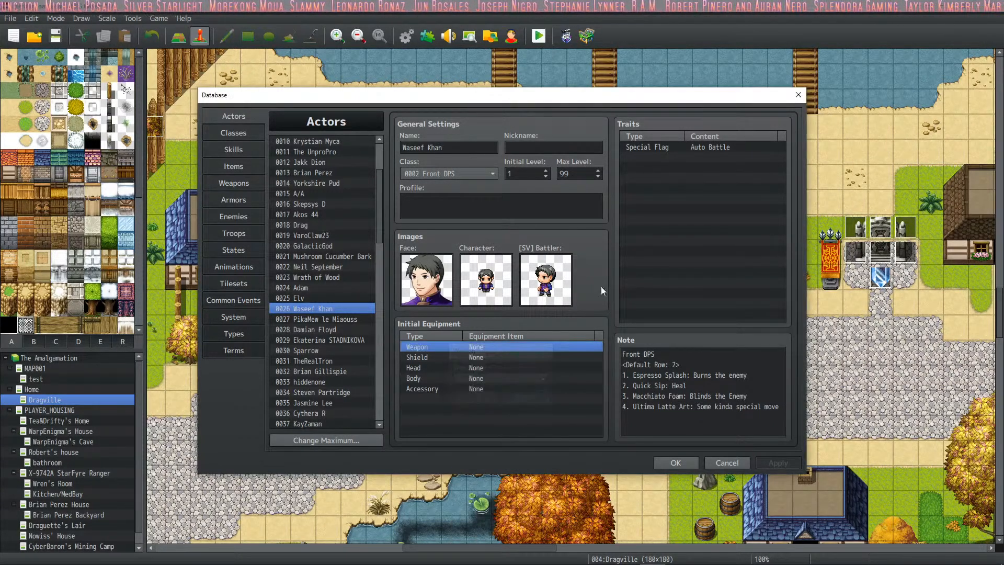
# - Add an Equip Weapon trait with the Glove weapon type to actor 0026
pyautogui.rightClick(680, 158)
pyautogui.click(706, 167)
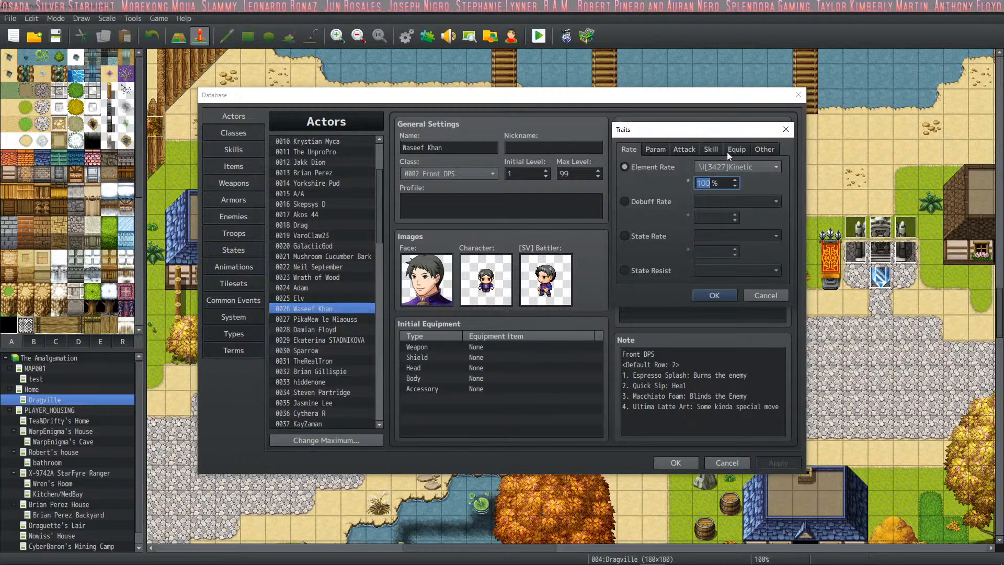
pyautogui.click(735, 149)
pyautogui.click(675, 167)
pyautogui.click(722, 167)
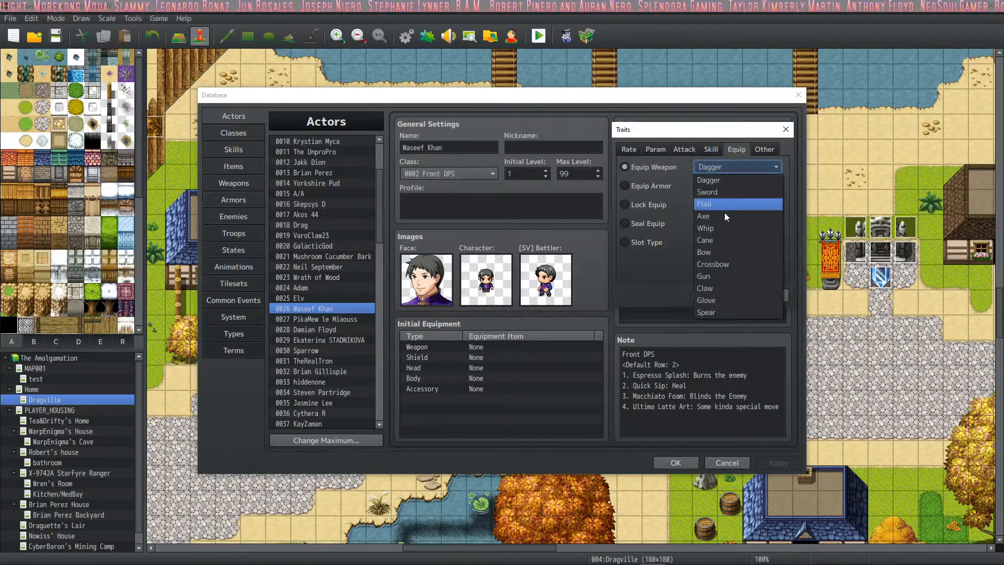
pyautogui.click(721, 313)
pyautogui.click(715, 295)
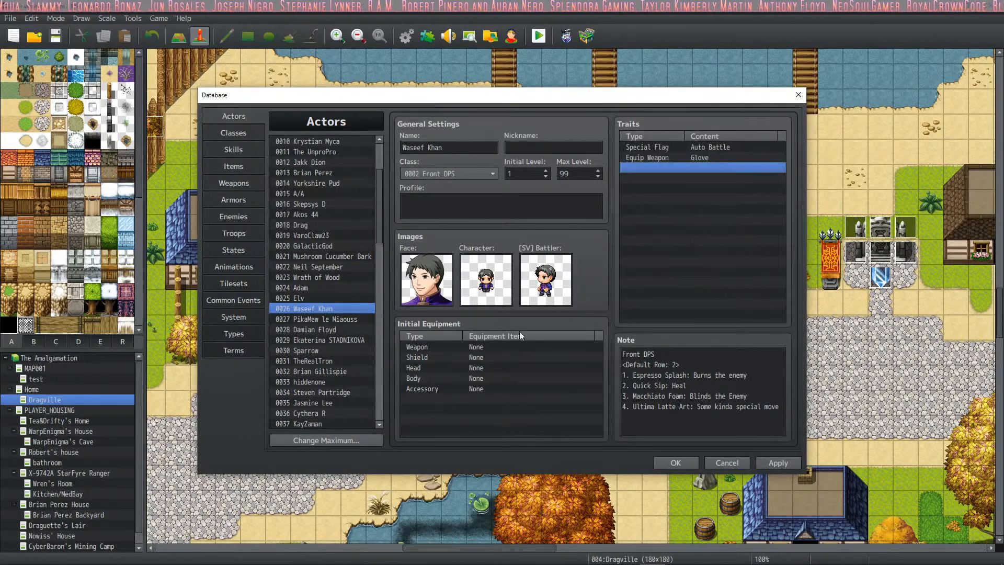
# - Set actor 0026's initial weapon to the actor's Portable Espesso Machine and apply the changes
pyautogui.doubleClick(483, 346)
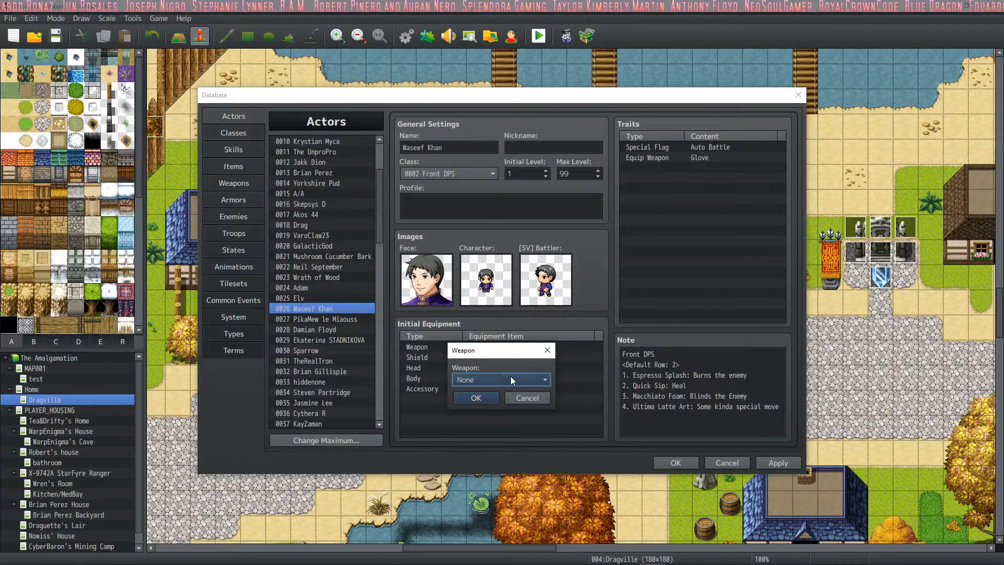
pyautogui.click(511, 378)
pyautogui.click(544, 547)
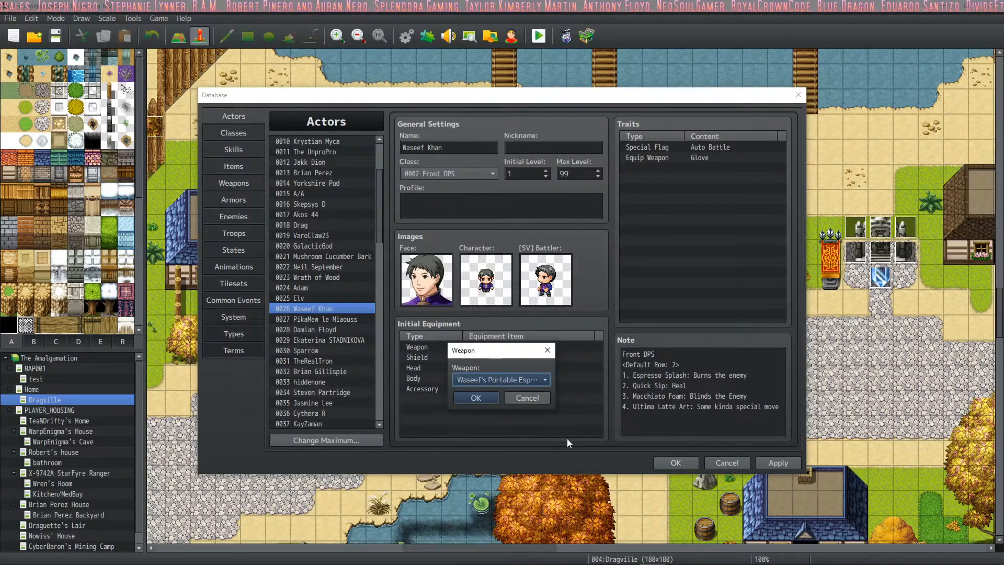
pyautogui.click(475, 398)
pyautogui.click(778, 464)
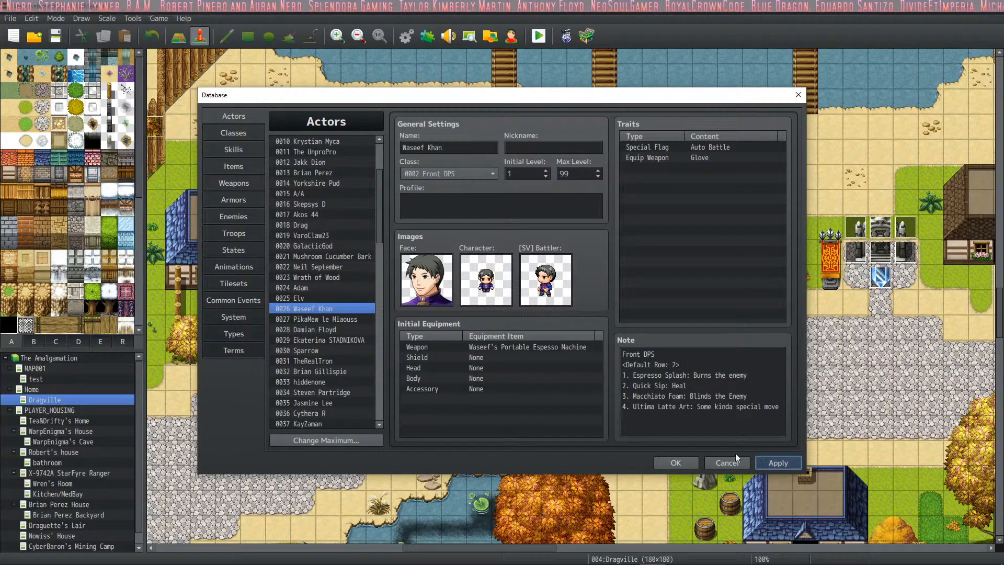
# - Review the notes and initial equipment of actors 0027 and 0028, comparing them with actor 0026
pyautogui.click(333, 321)
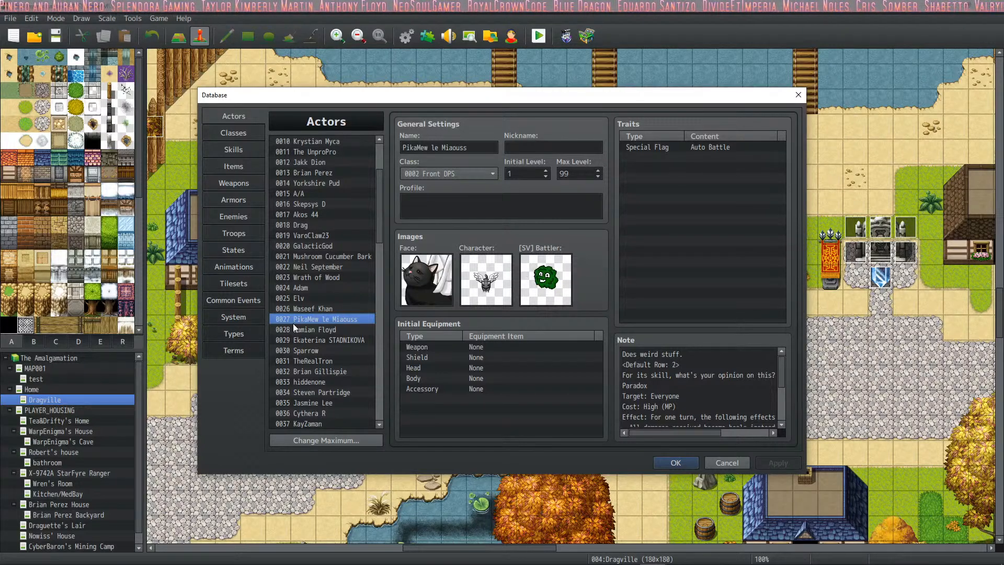
pyautogui.click(307, 330)
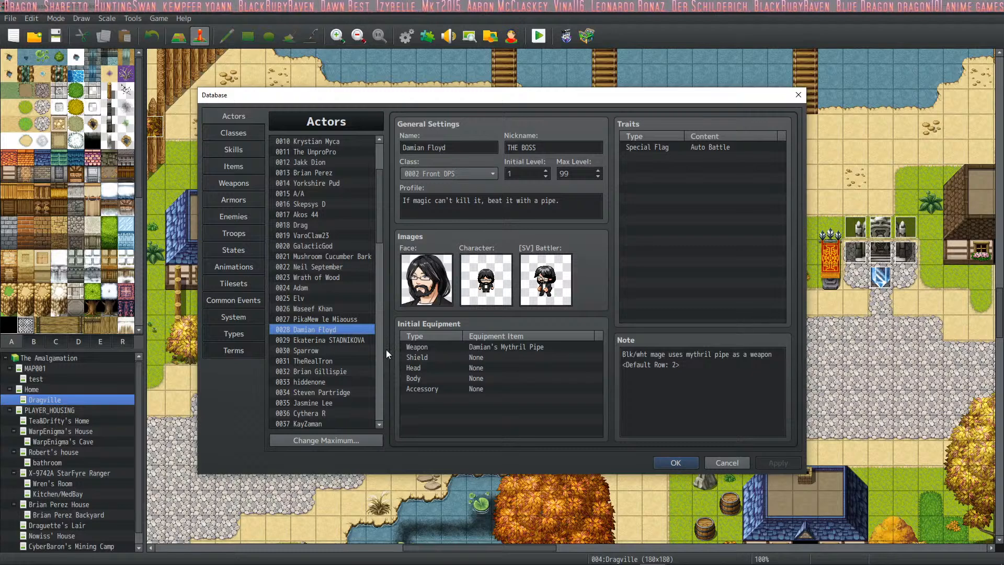
pyautogui.click(326, 310)
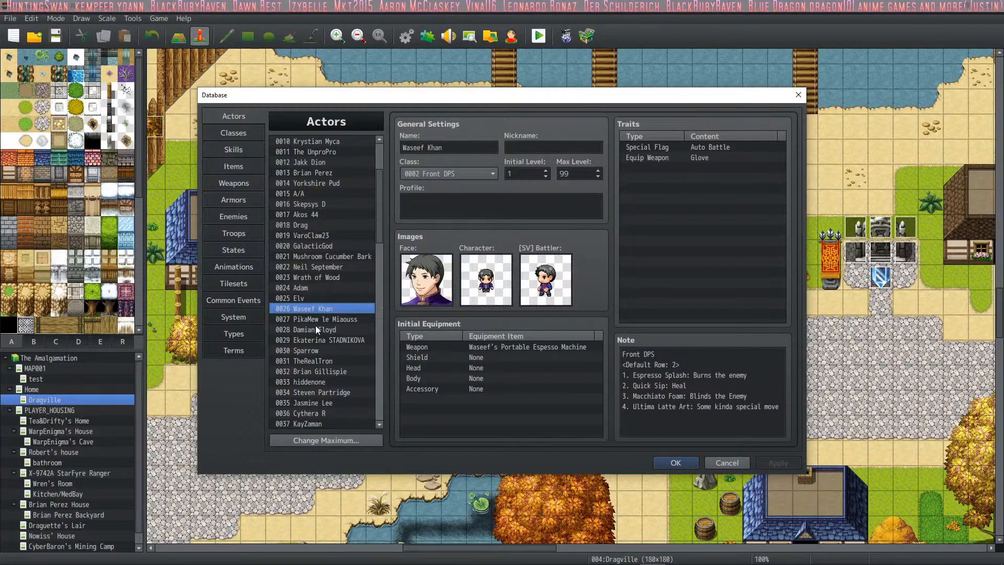
pyautogui.click(318, 319)
pyautogui.click(336, 307)
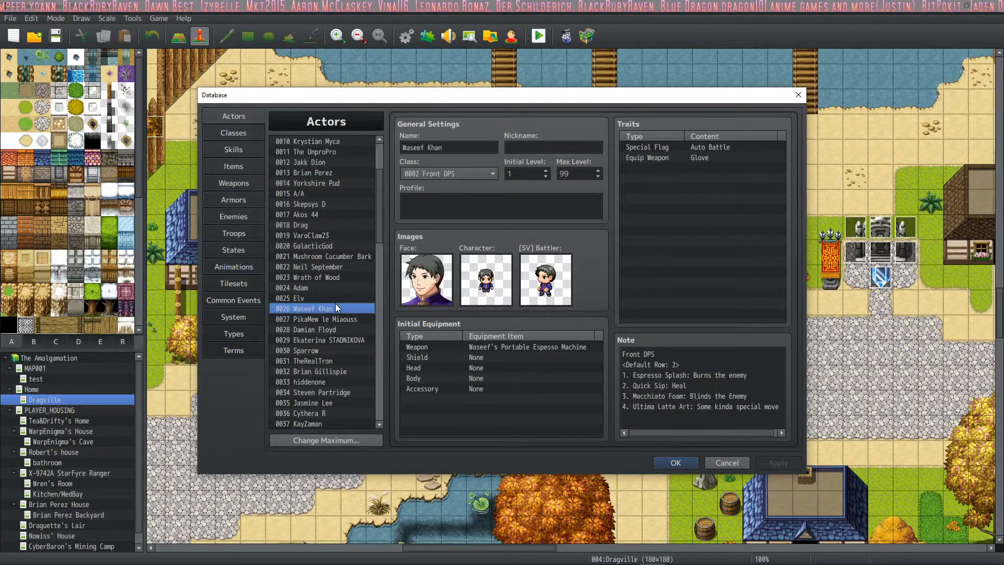
pyautogui.click(328, 317)
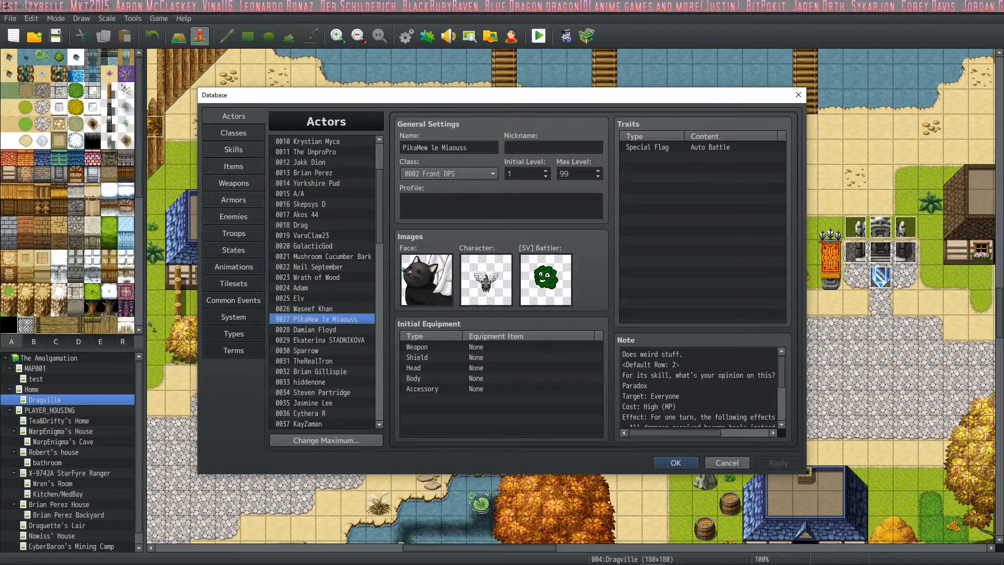
pyautogui.click(334, 328)
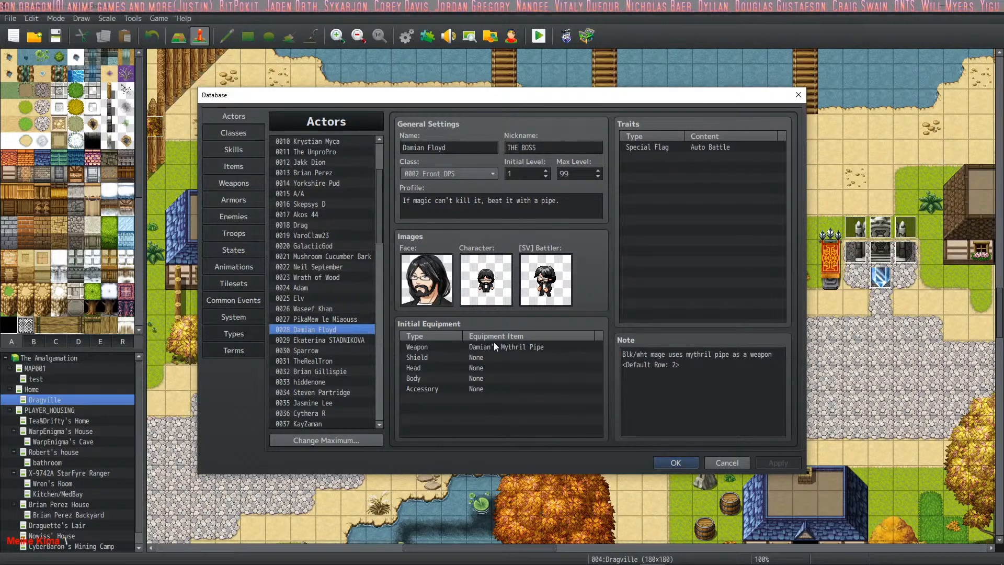
pyautogui.click(539, 348)
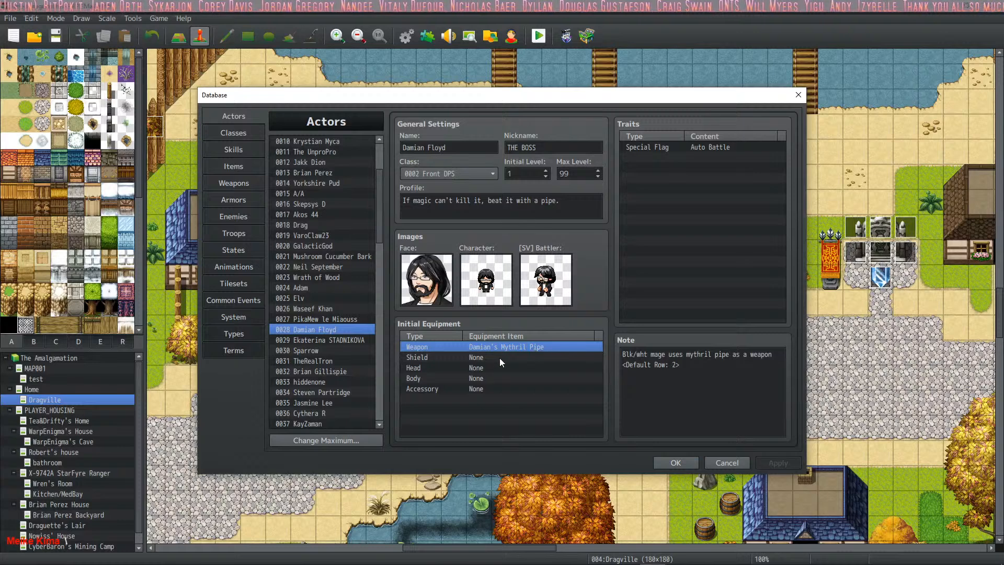
# - Change the class of actor 0029 to 0004 Support
pyautogui.click(345, 340)
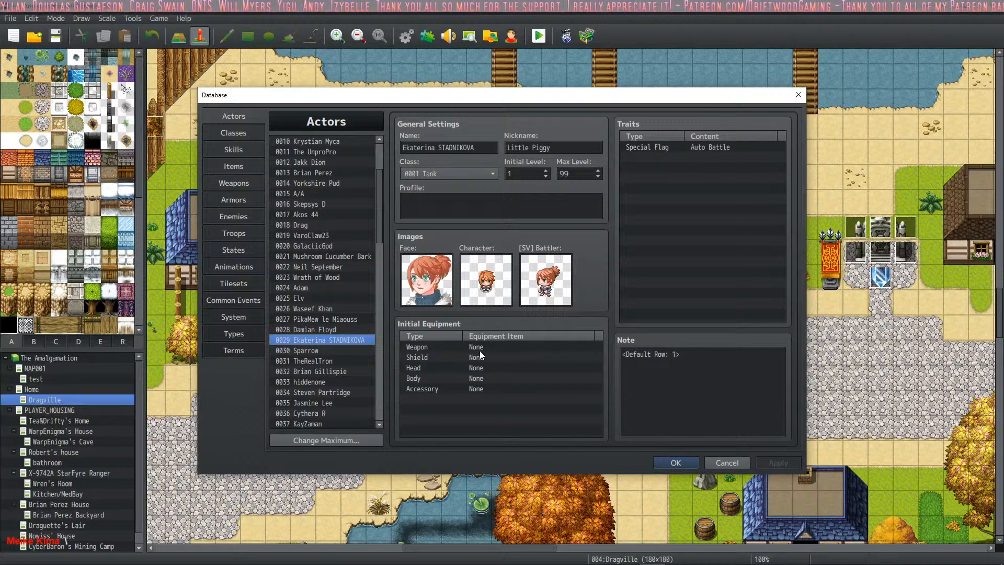
pyautogui.click(450, 213)
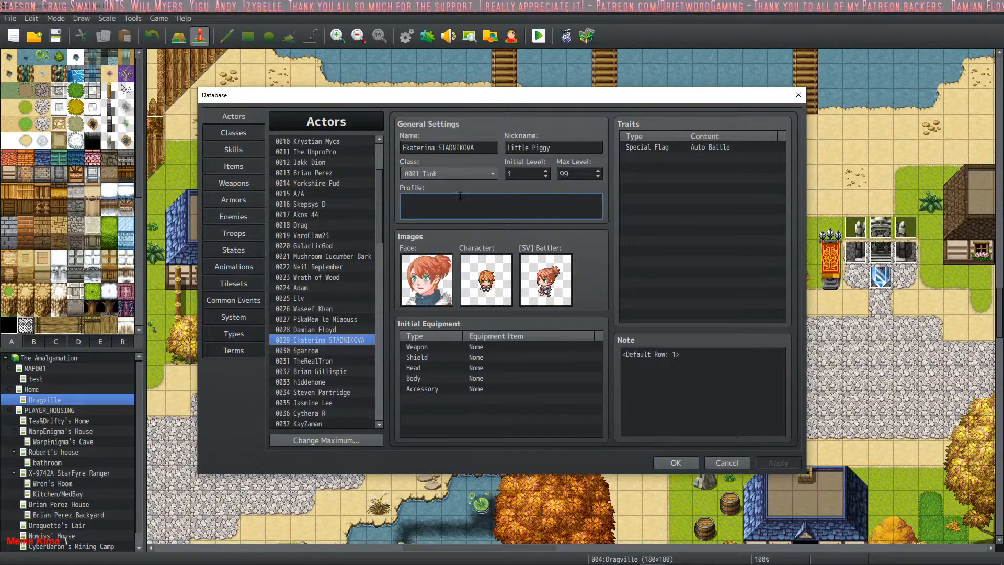
pyautogui.click(469, 171)
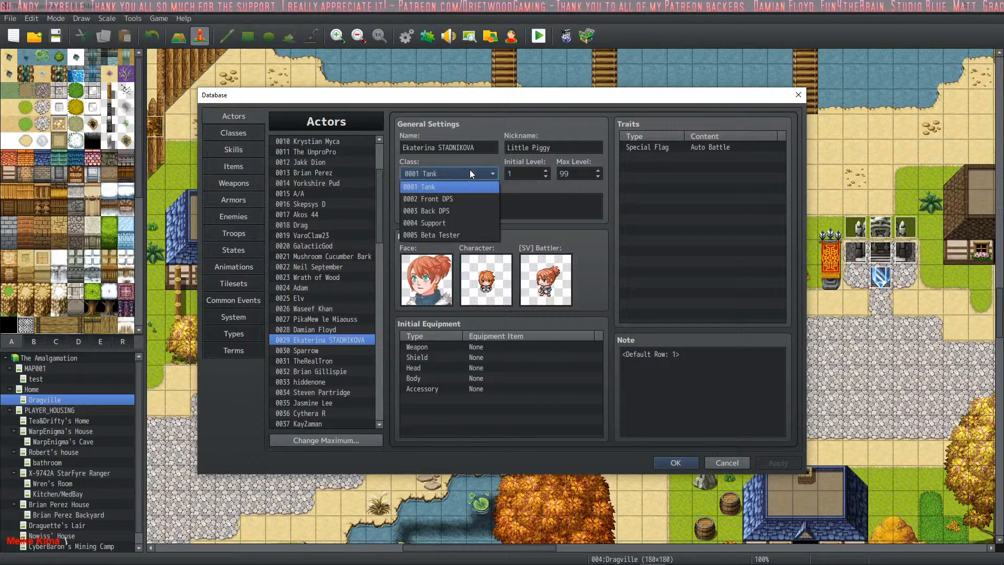
pyautogui.click(456, 222)
pyautogui.click(465, 214)
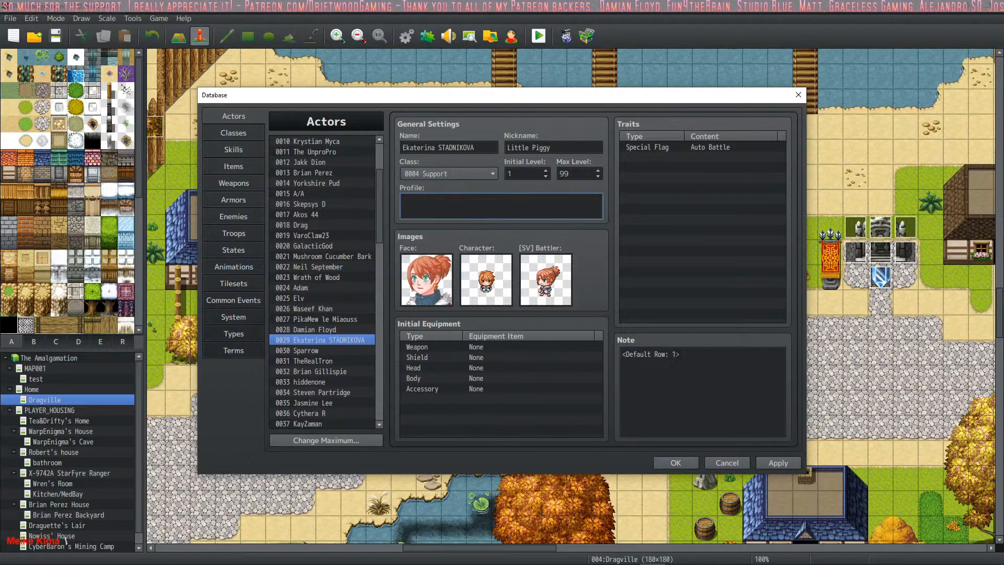
# - Set the Default Row value in actor 0029's note to 4 and apply the changes
pyautogui.keyDown('shift'); pyautogui.click(678, 356); pyautogui.keyUp('shift')
pyautogui.click(676, 355)
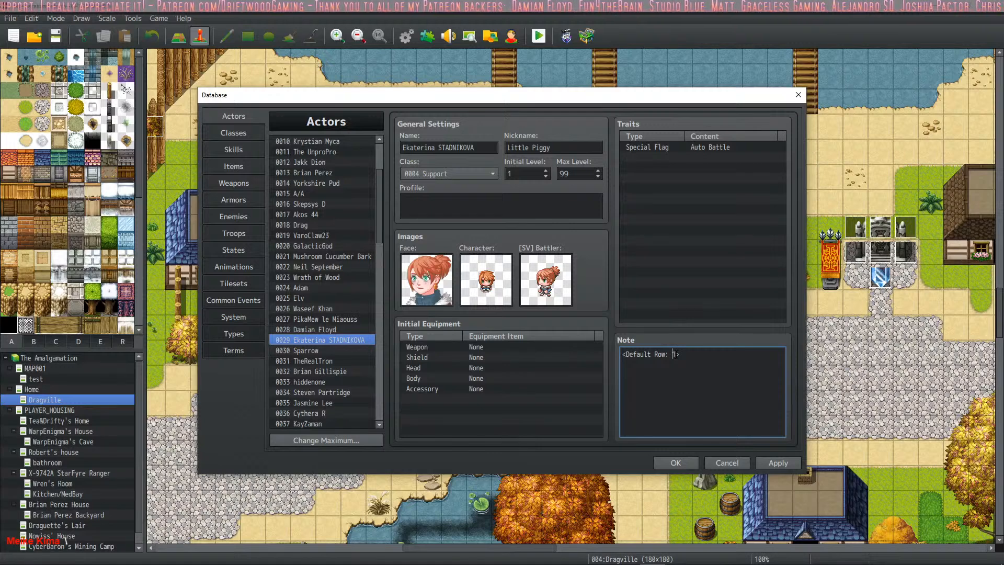
pyautogui.doubleClick(674, 354)
pyautogui.write('4')
pyautogui.click(784, 465)
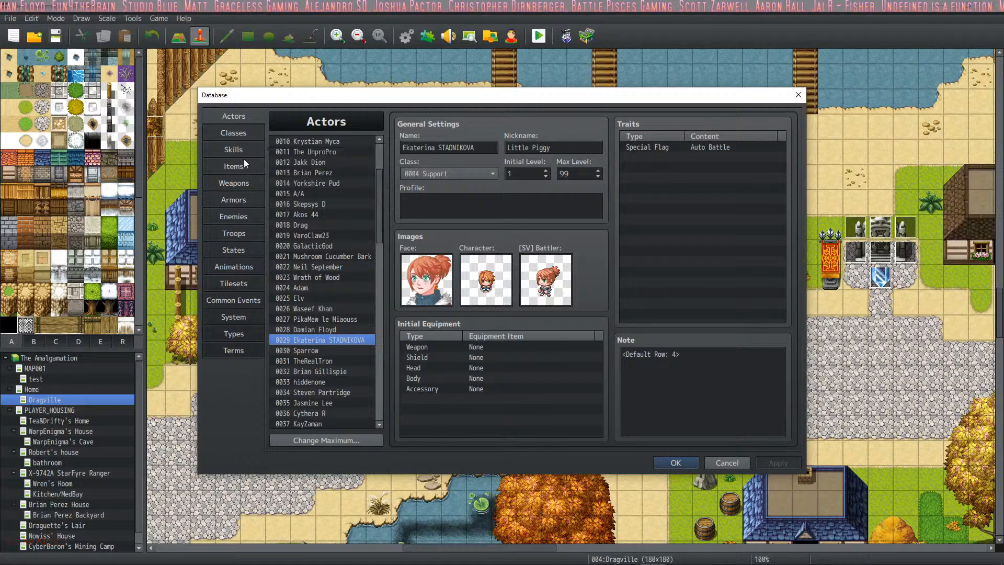
# - Name weapon 0028 with actor 0029's first name in the possessive, followed by "Wand of Amazing"
pyautogui.click(244, 184)
pyautogui.click(333, 369)
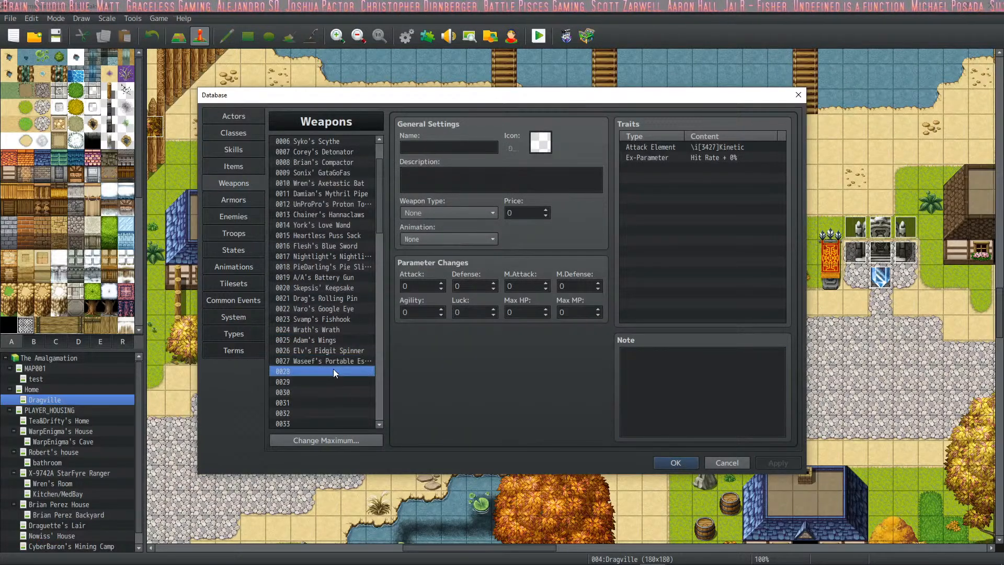
pyautogui.click(446, 149)
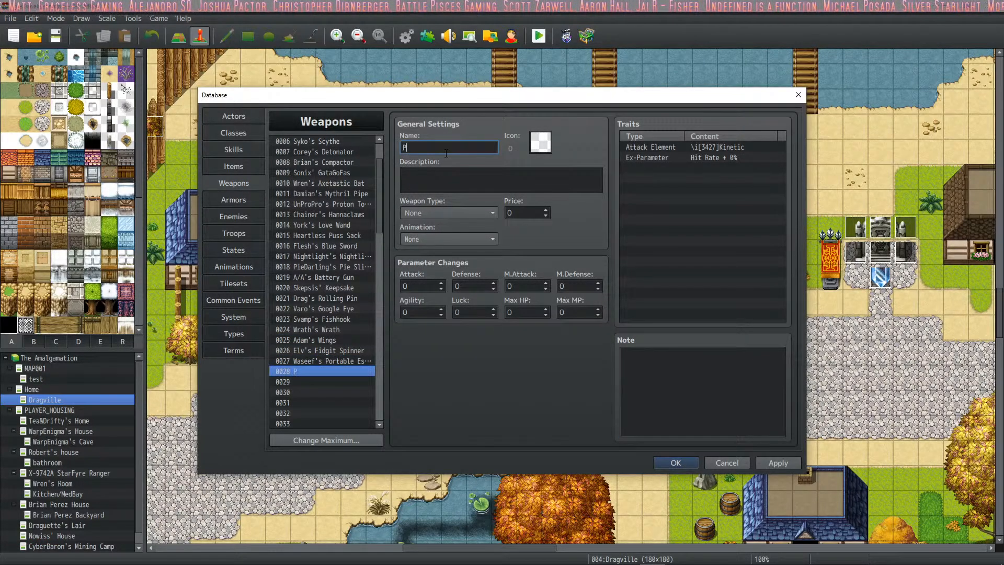
pyautogui.write('Ekaterina')
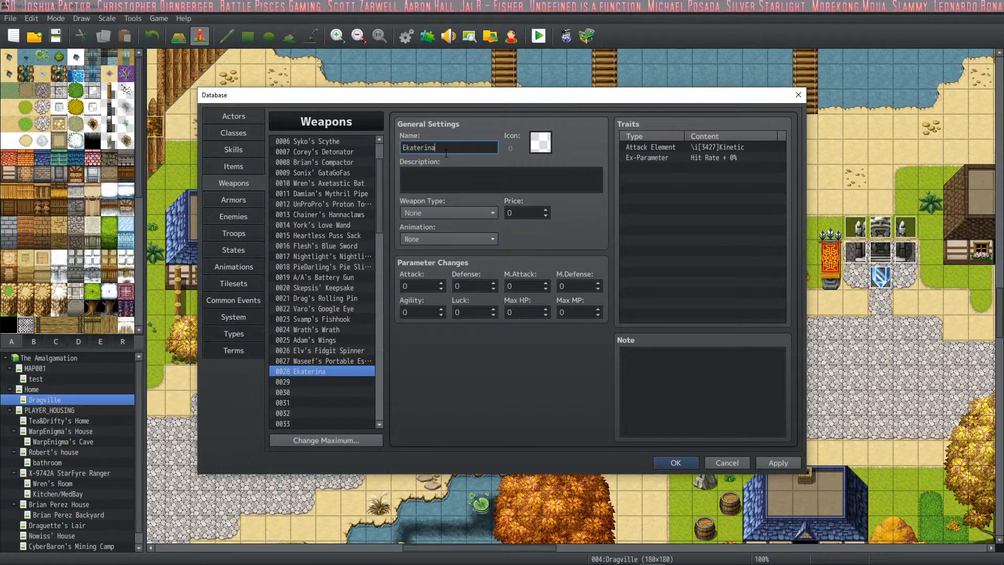
pyautogui.write("'s")
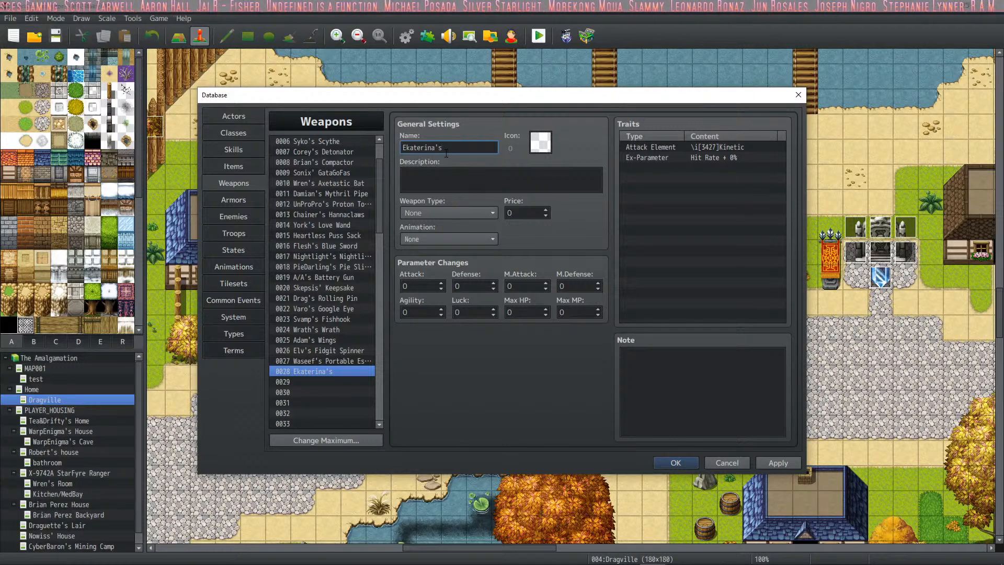
pyautogui.write(' Wand of')
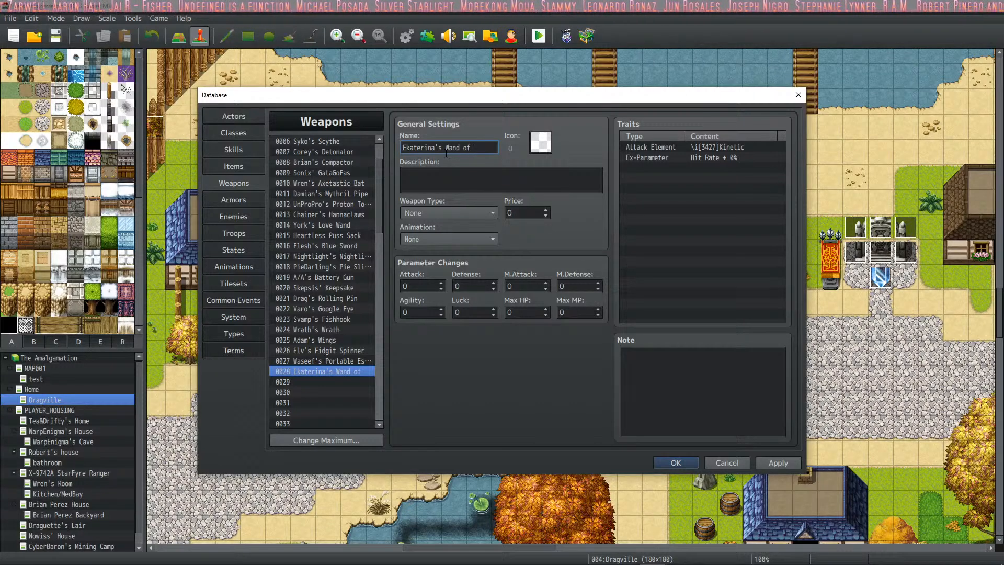
pyautogui.write(' Amazing')
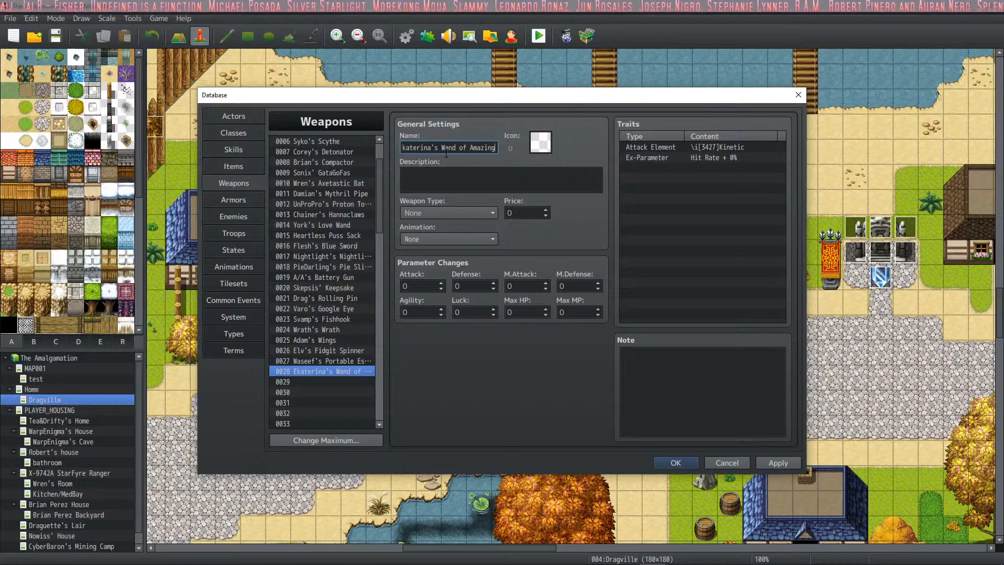
# - Assign the golden wand icon 3626 to weapon 0028
pyautogui.doubleClick(540, 142)
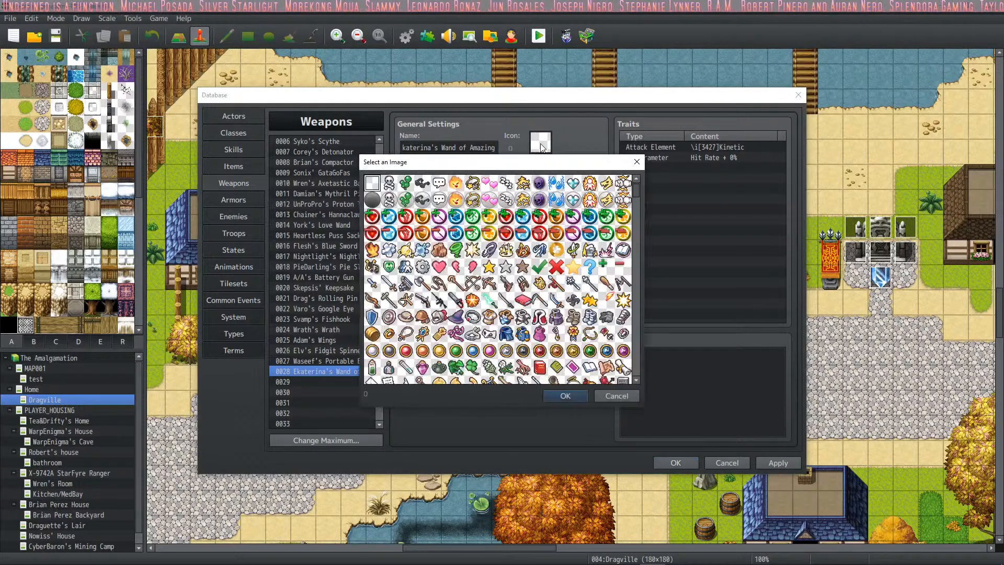
pyautogui.moveTo(638, 196); pyautogui.dragTo(636, 328)
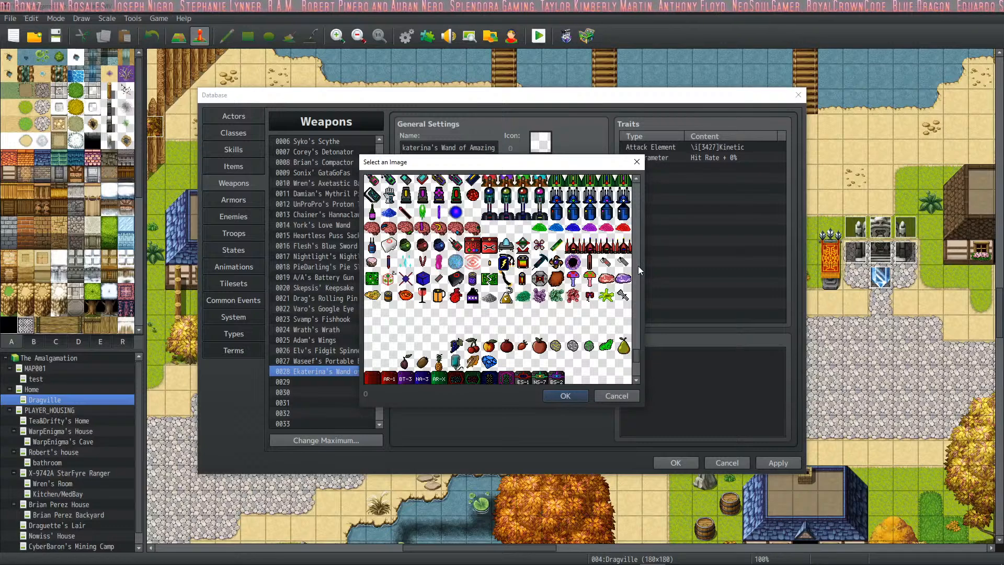
pyautogui.scroll(3, 638, 266)
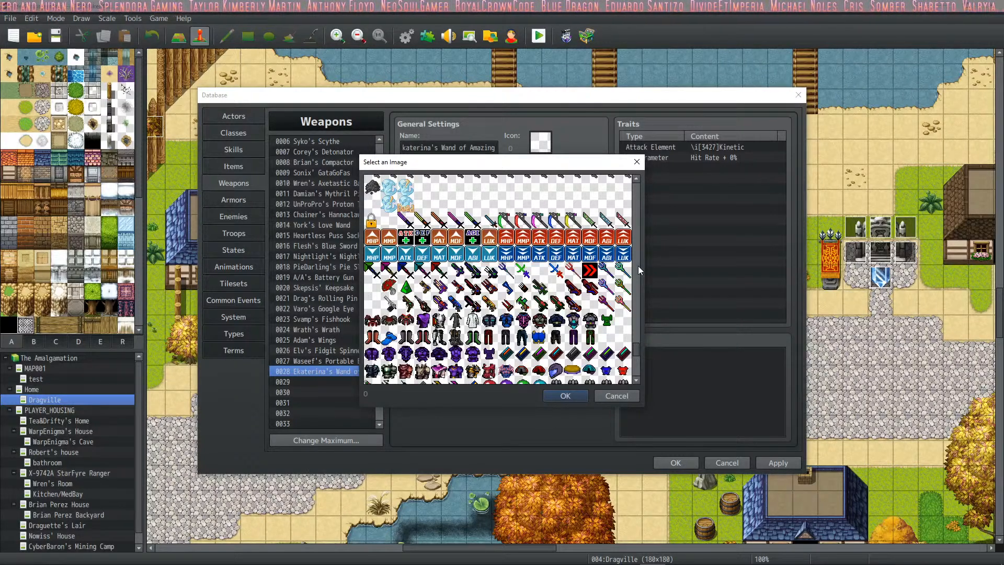
pyautogui.scroll(3, 638, 266)
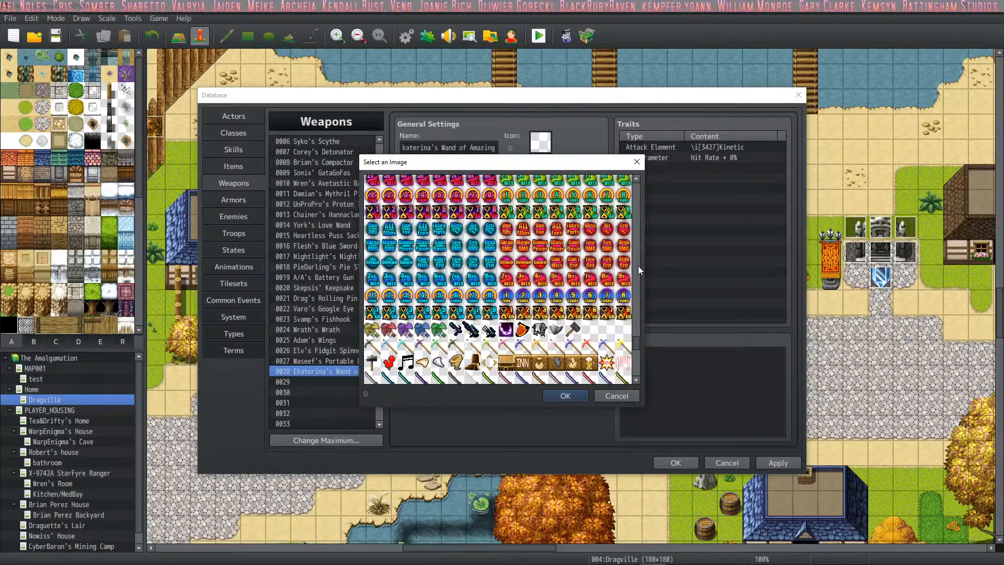
pyautogui.scroll(3, 638, 266)
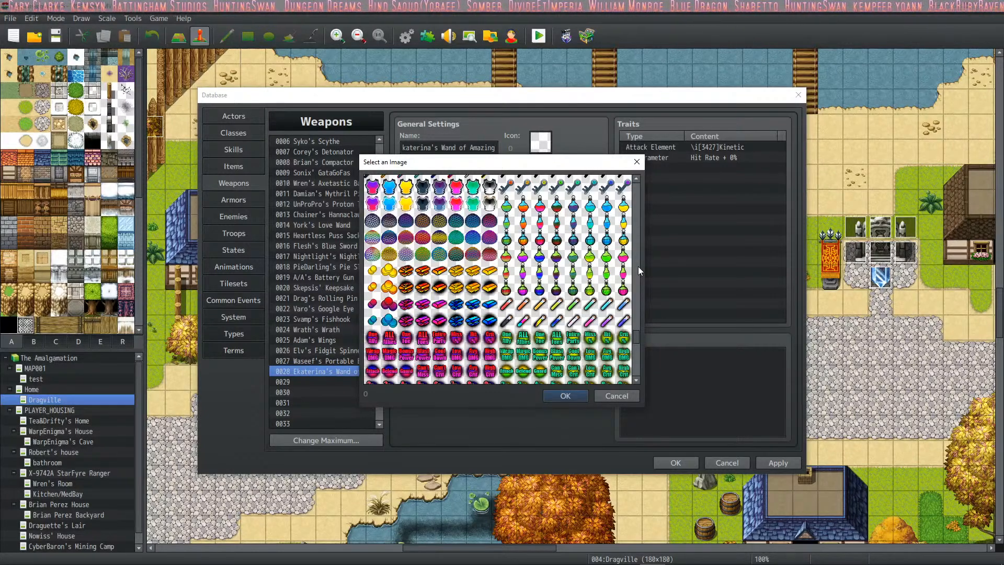
pyautogui.scroll(5, 638, 265)
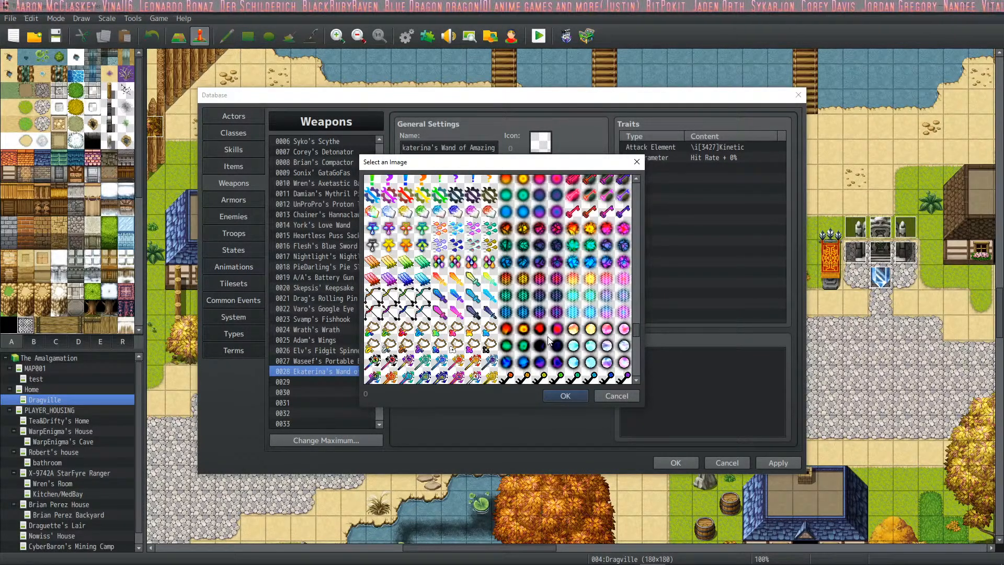
pyautogui.scroll(3, 549, 305)
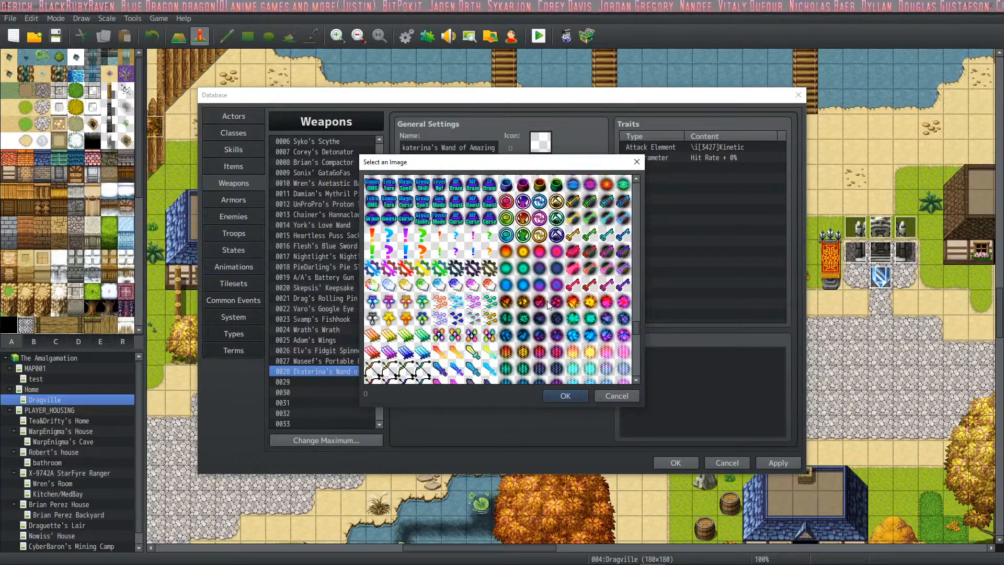
pyautogui.scroll(3, 548, 304)
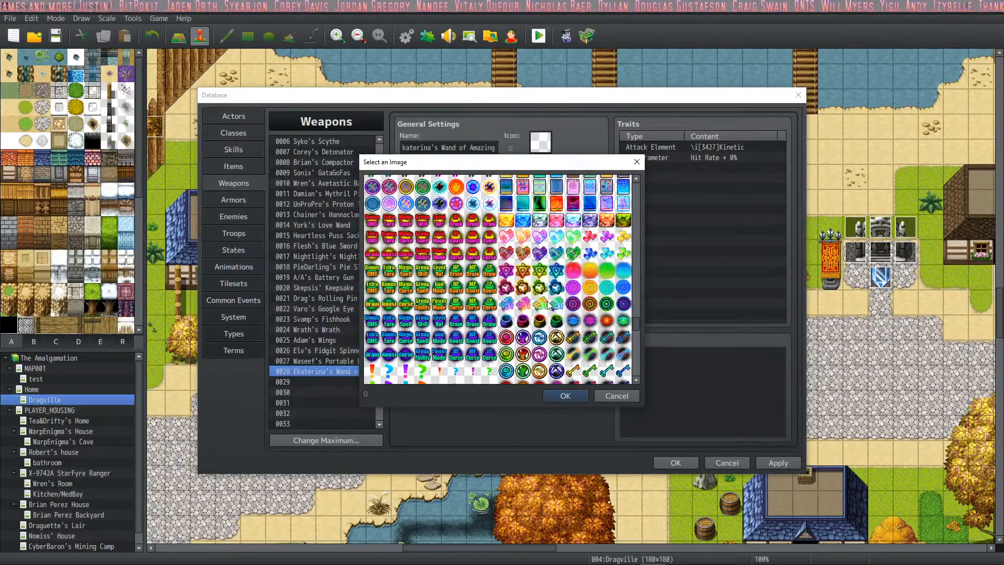
pyautogui.scroll(1, 548, 305)
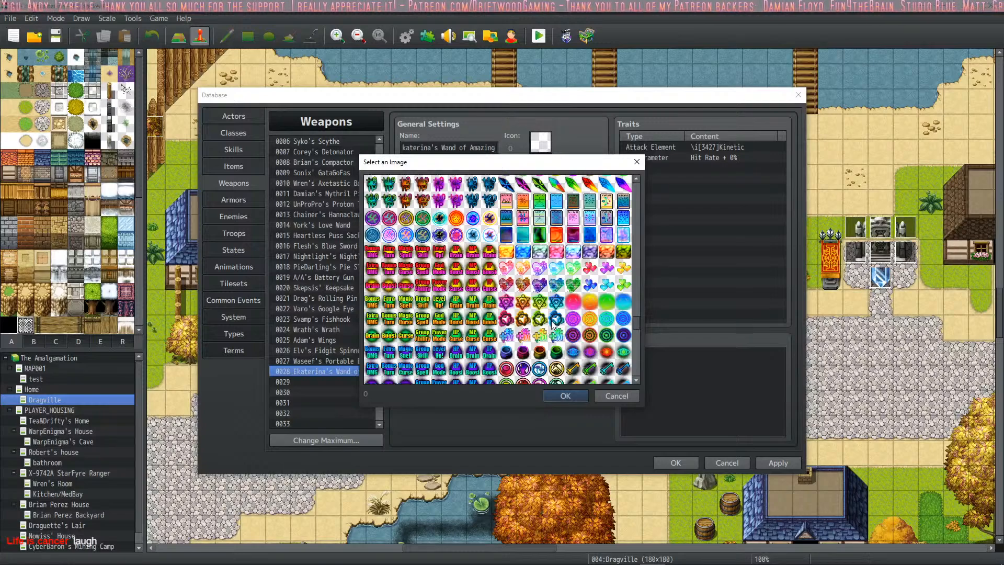
pyautogui.scroll(8, 553, 323)
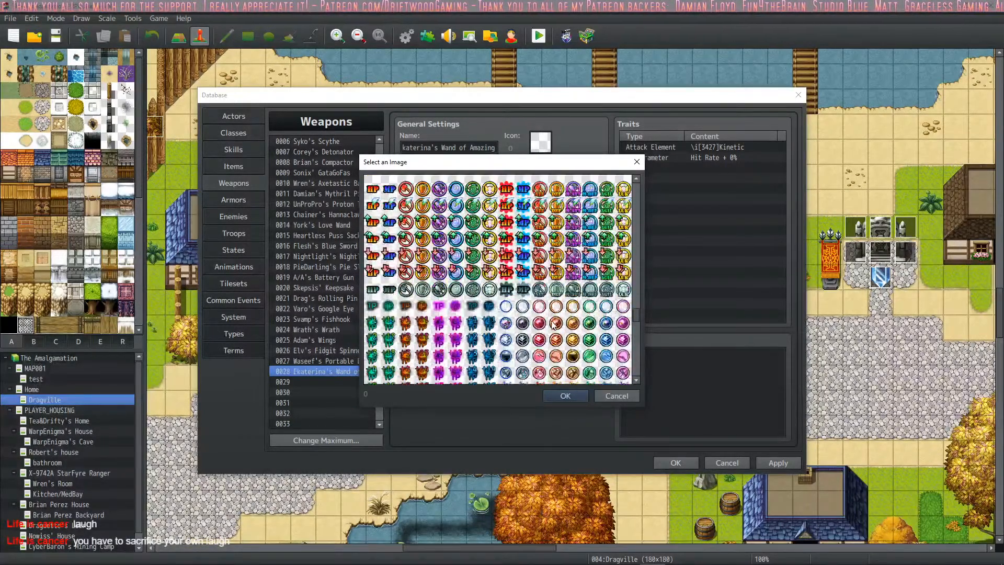
pyautogui.scroll(4, 553, 323)
pyautogui.scroll(6, 553, 324)
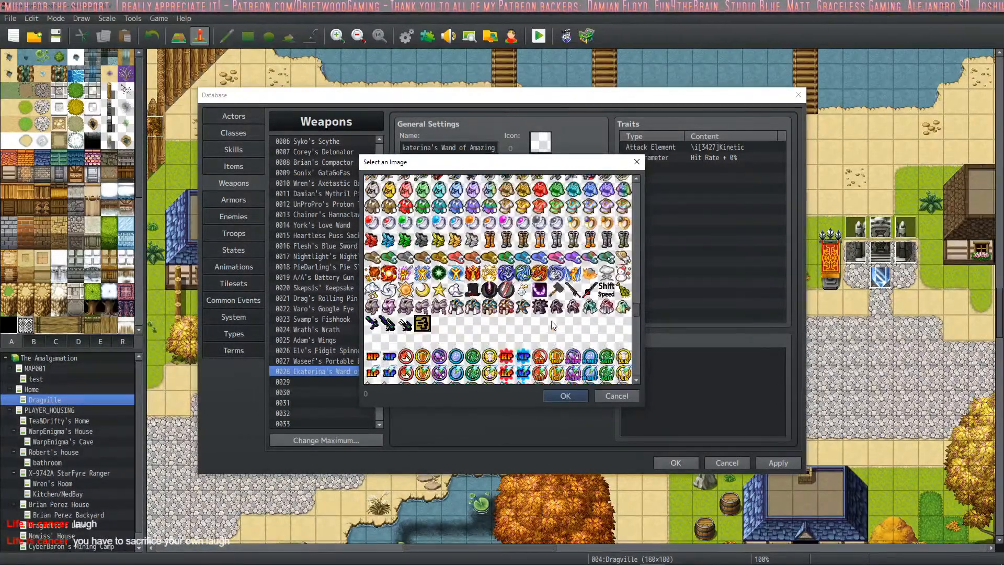
pyautogui.scroll(1, 553, 324)
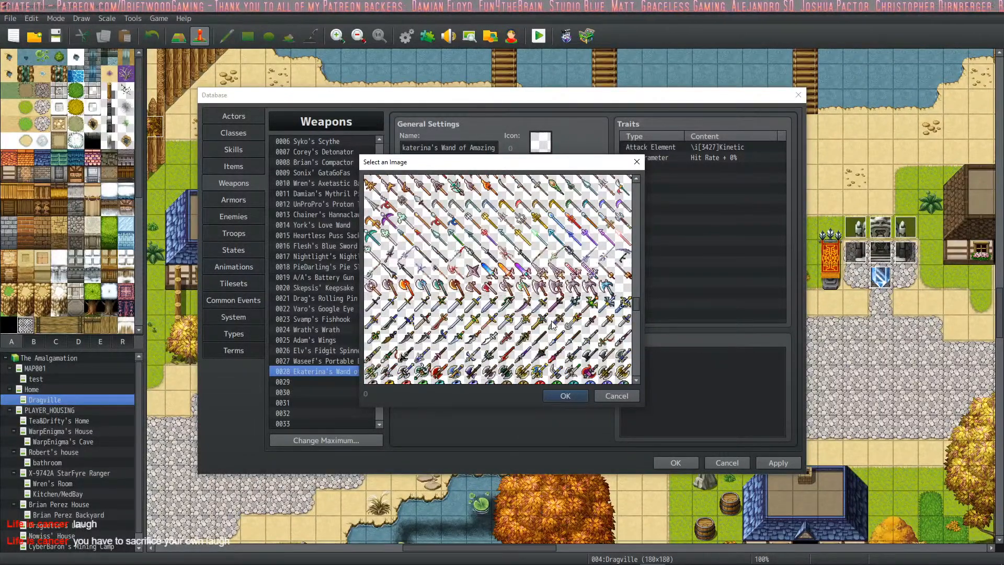
pyautogui.scroll(2, 553, 324)
pyautogui.click(540, 252)
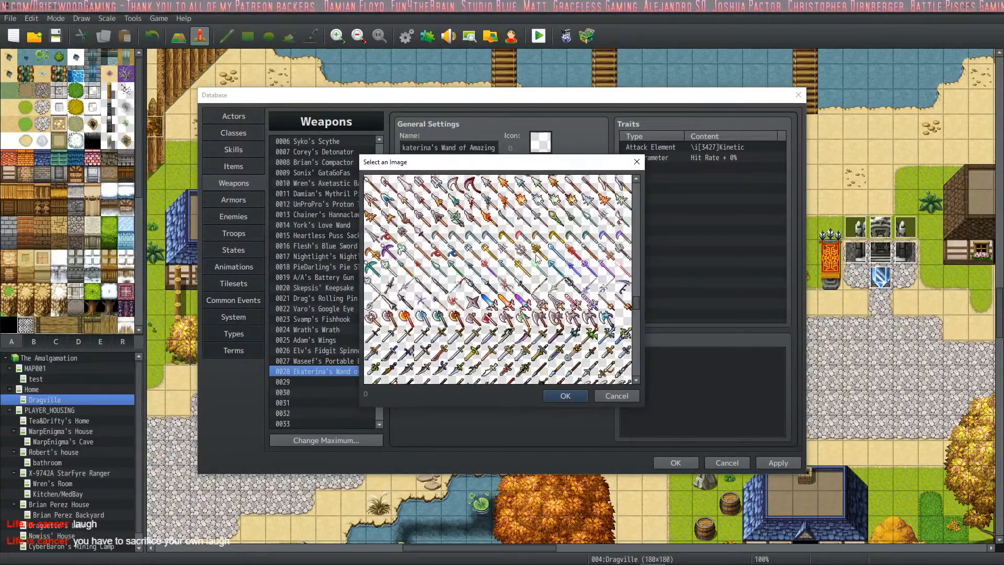
pyautogui.doubleClick(539, 252)
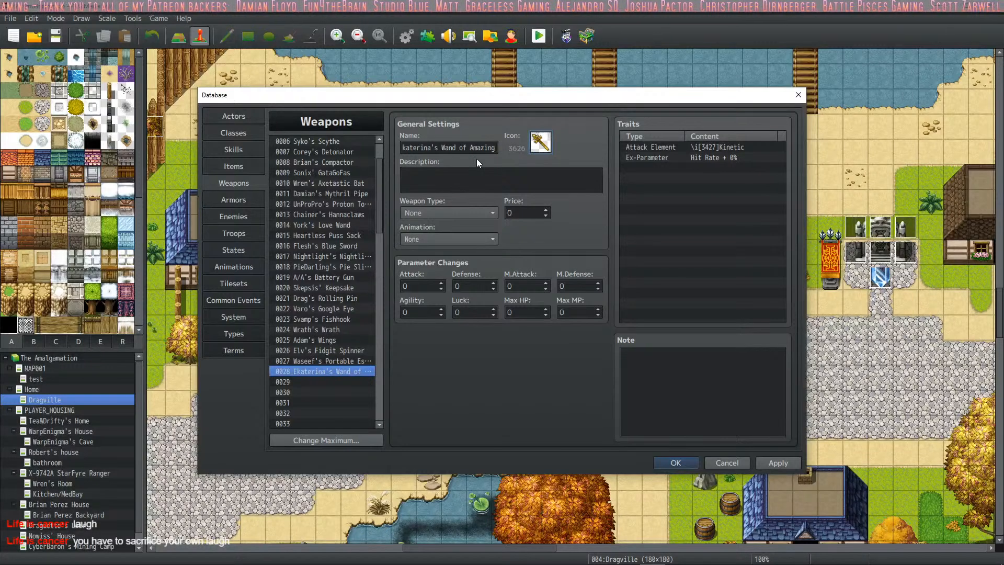
pyautogui.click(468, 171)
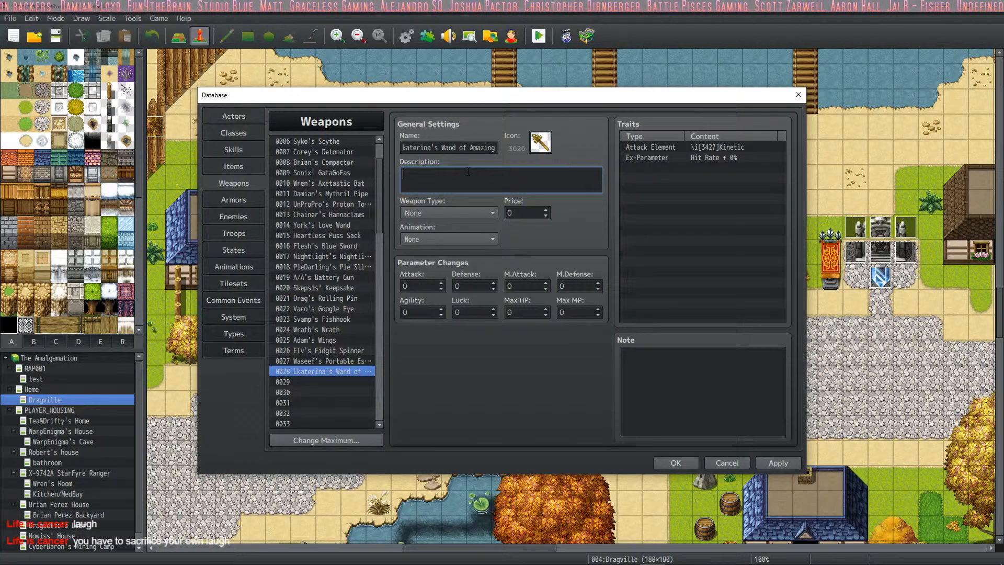
pyautogui.write('You should')
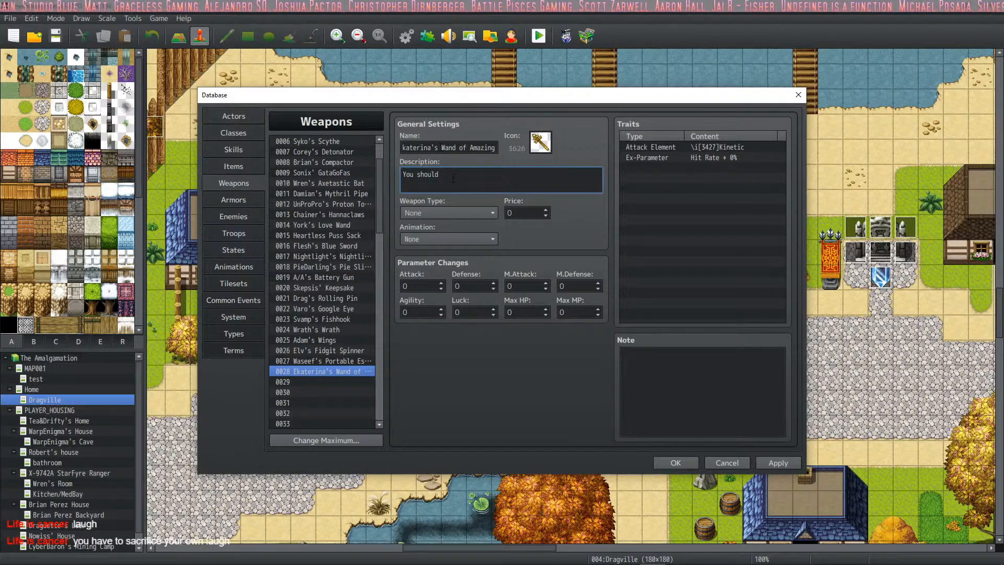
pyautogui.moveTo(453, 178); pyautogui.dragTo(378, 175)
pyautogui.press('BackSpace')
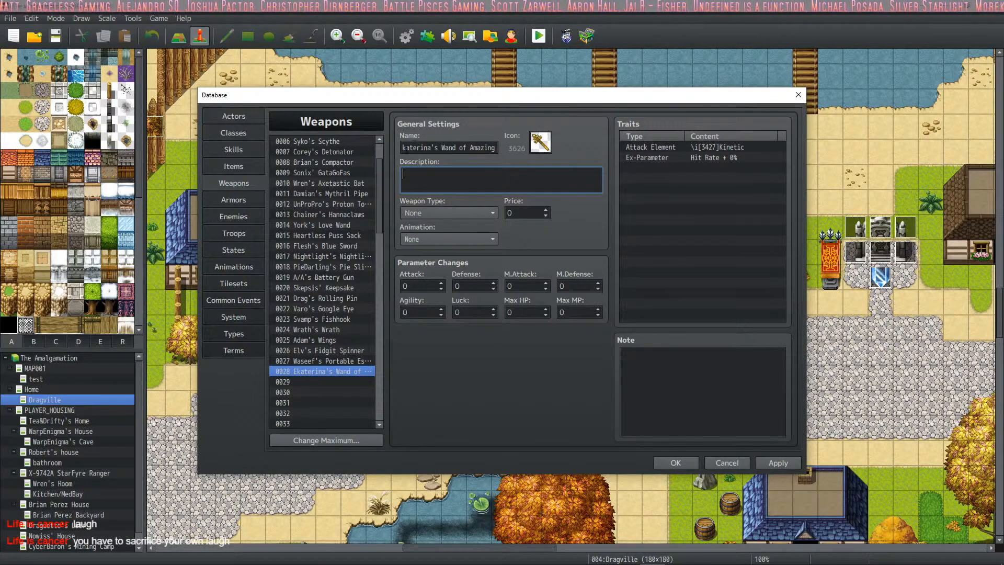
# - Rename weapon 0028 so that "Wand of Pig Kisses" follows the actor's first name in the possessive
pyautogui.moveTo(453, 147); pyautogui.dragTo(478, 148)
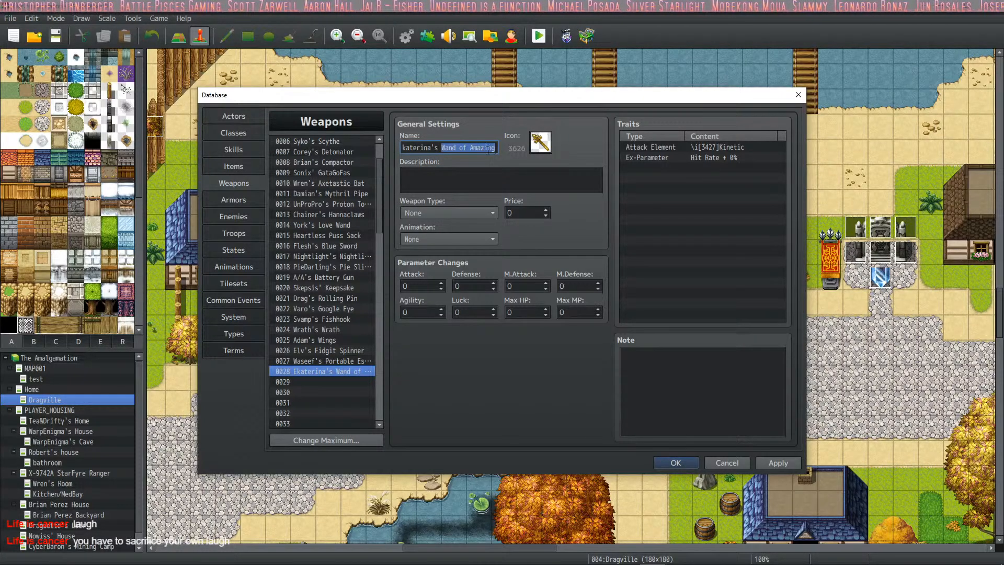
pyautogui.press('Tab')
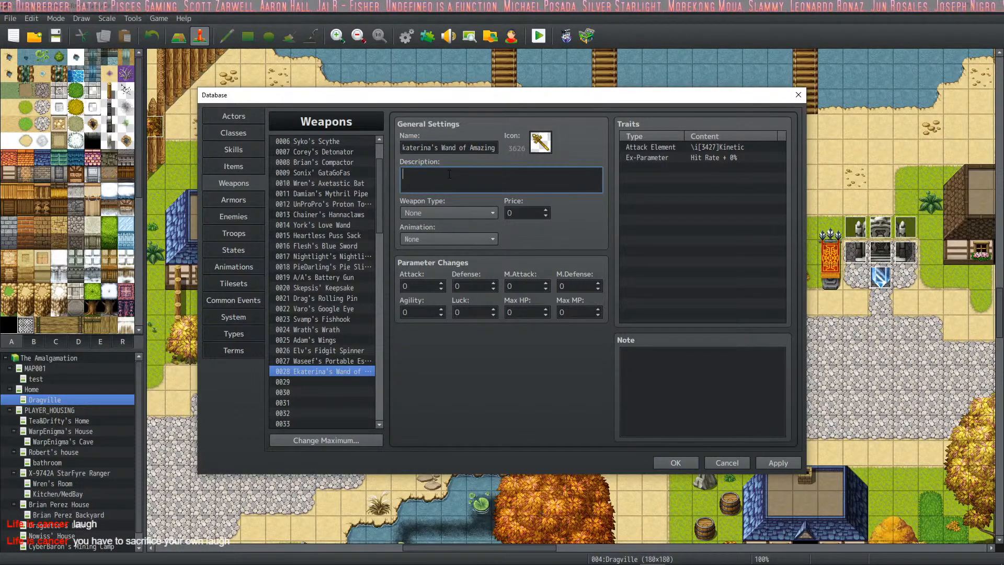
pyautogui.click(443, 146)
pyautogui.moveTo(443, 147); pyautogui.dragTo(516, 149)
pyautogui.press('BackSpace')
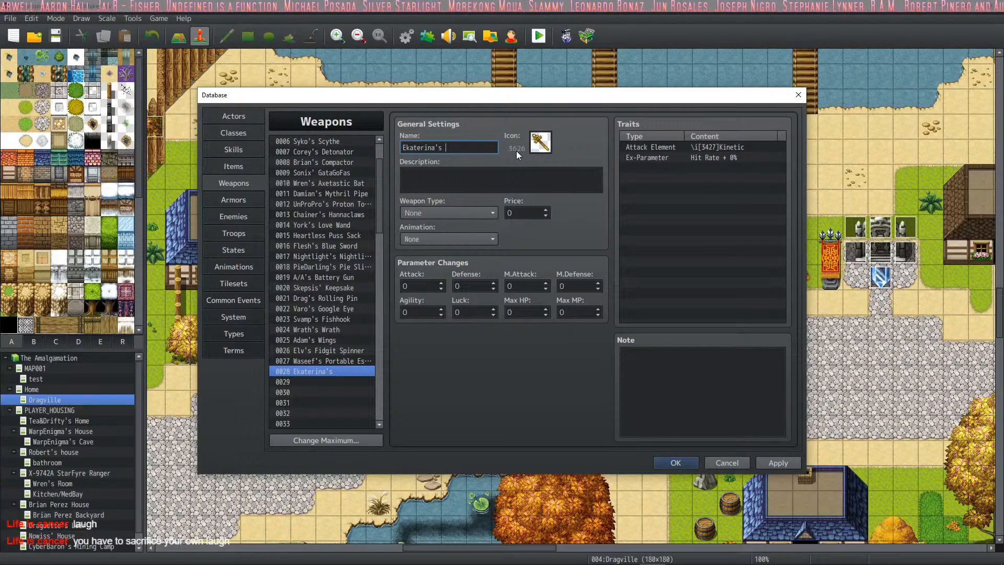
pyautogui.write('St')
pyautogui.press('BackSpace')
pyautogui.press('BackSpace')
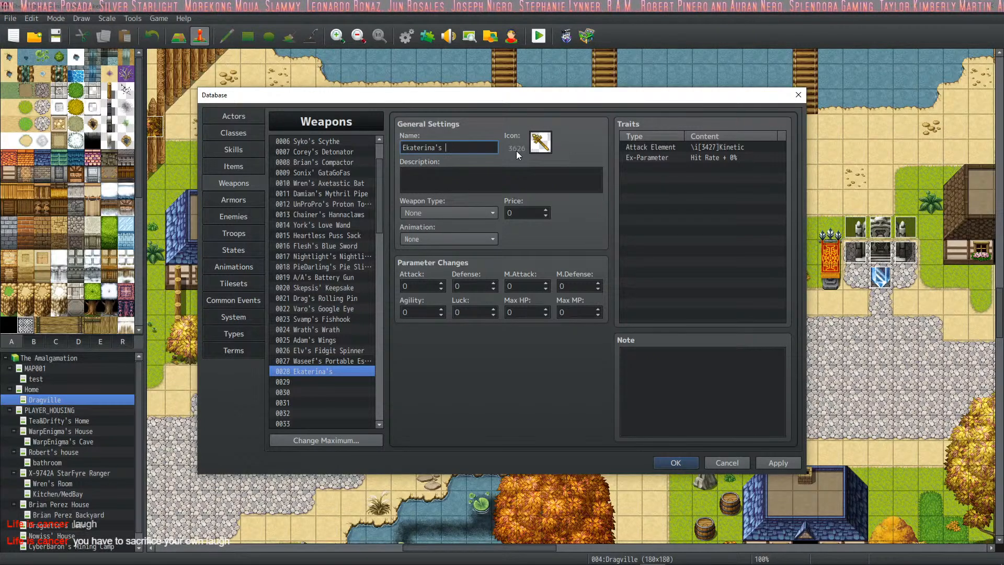
pyautogui.write('Wand of Pig ')
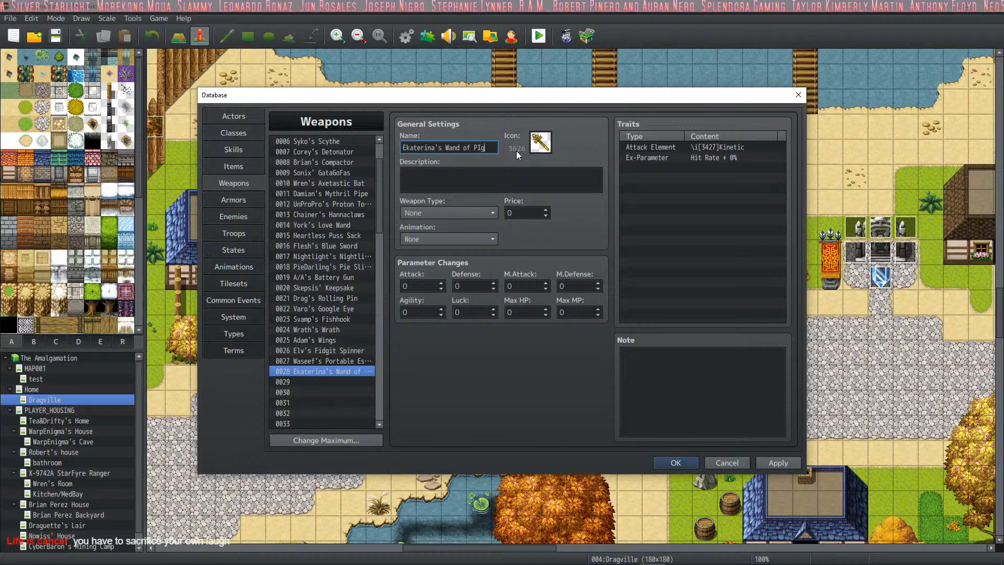
pyautogui.write('Kisses')
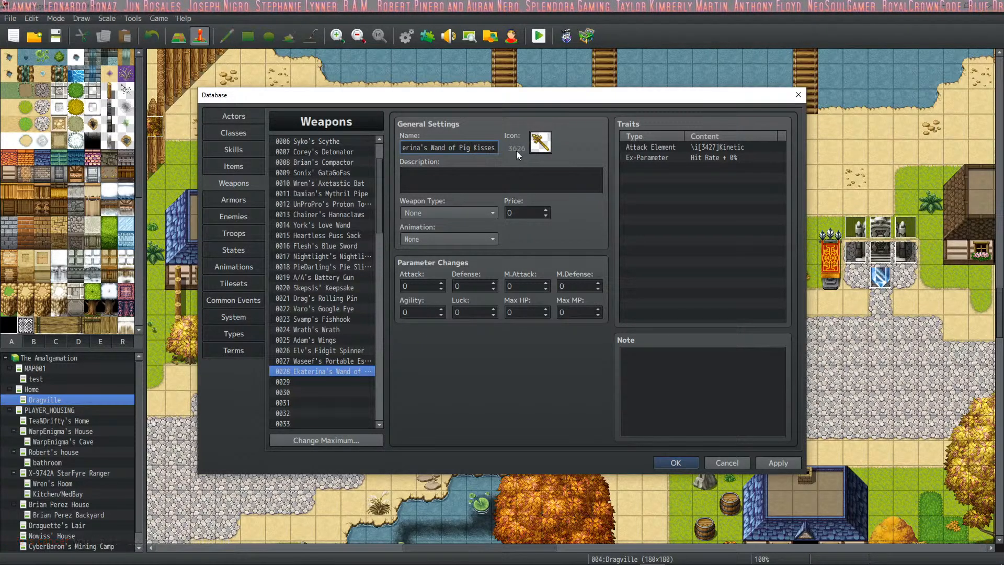
# - Write the description "Nothing less than the best." for weapon 0028
pyautogui.click(476, 180)
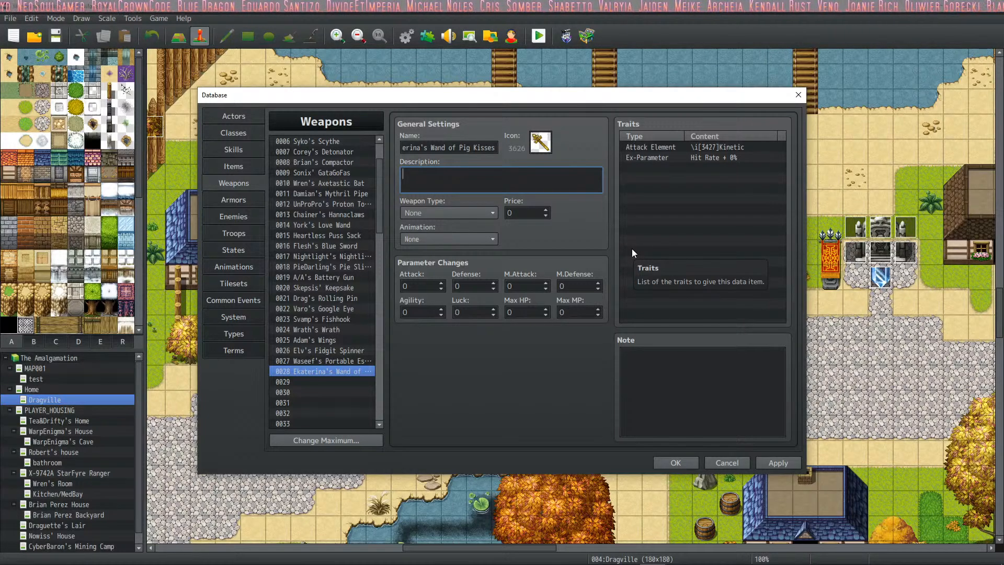
pyautogui.write('Noth')
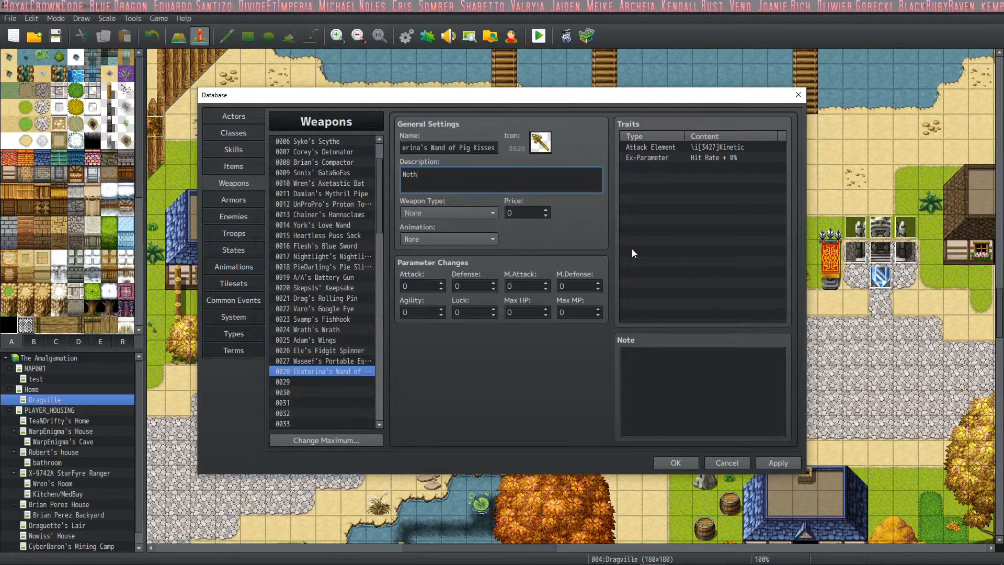
pyautogui.write('ing less than')
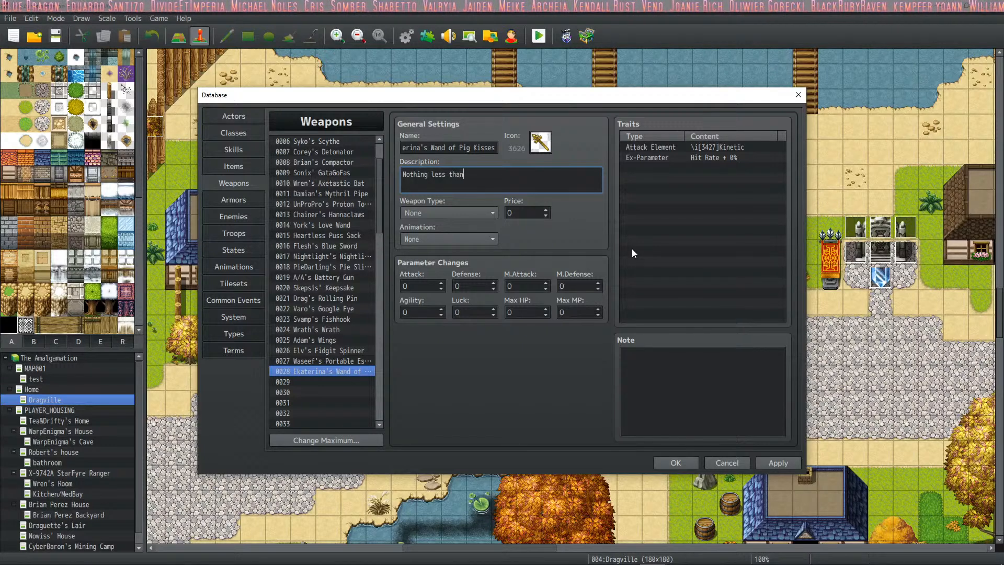
pyautogui.write(" the best. It's")
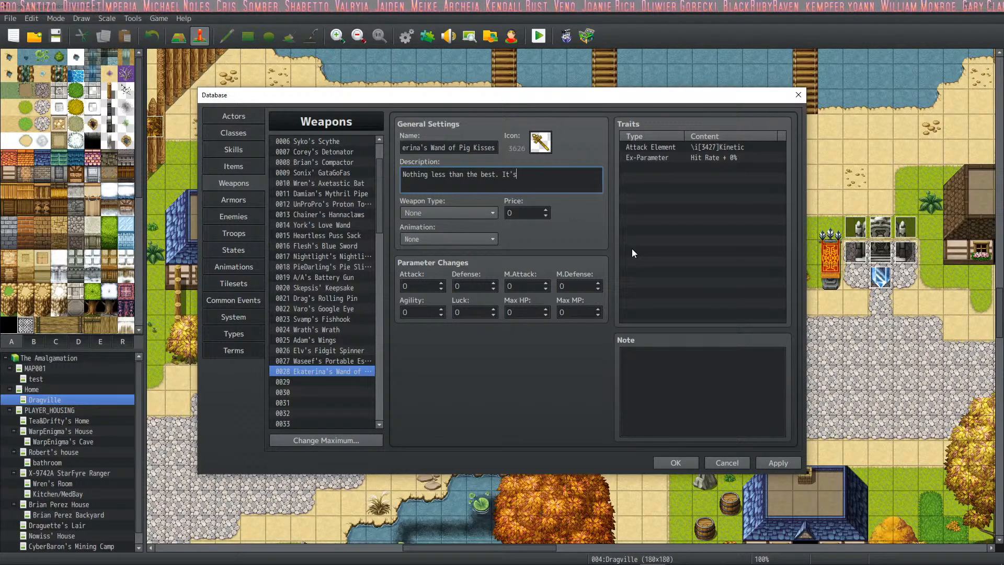
pyautogui.press('BackSpace')
pyautogui.press('BackSpace')
pyautogui.press('BackSpace')
pyautogui.press('BackSpace')
pyautogui.press('BackSpace')
pyautogui.press('BackSpace')
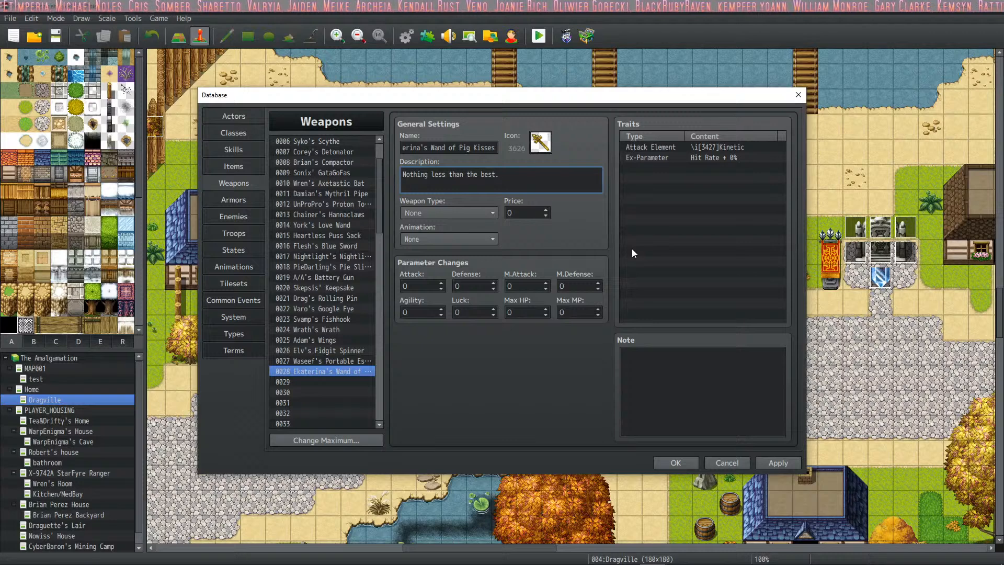
# - Set weapon 0028's type to Cane and its animation to 0501 Canabalize, and apply the changes
pyautogui.click(479, 213)
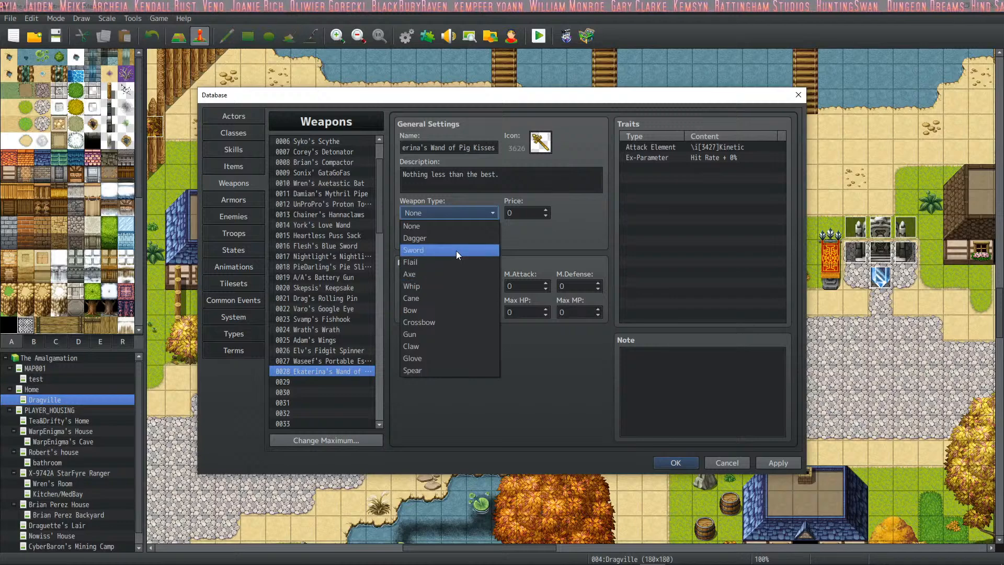
pyautogui.click(450, 297)
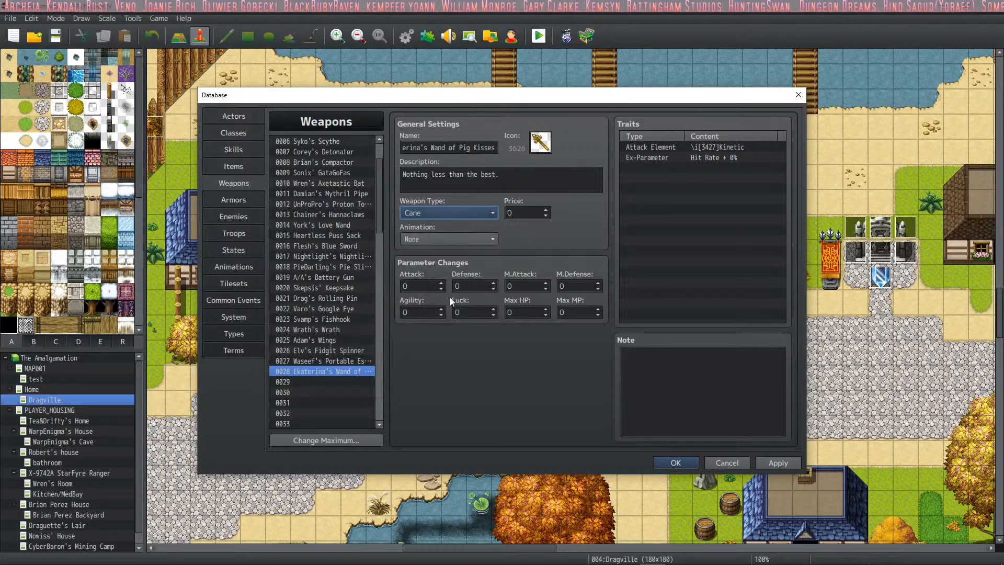
pyautogui.click(462, 239)
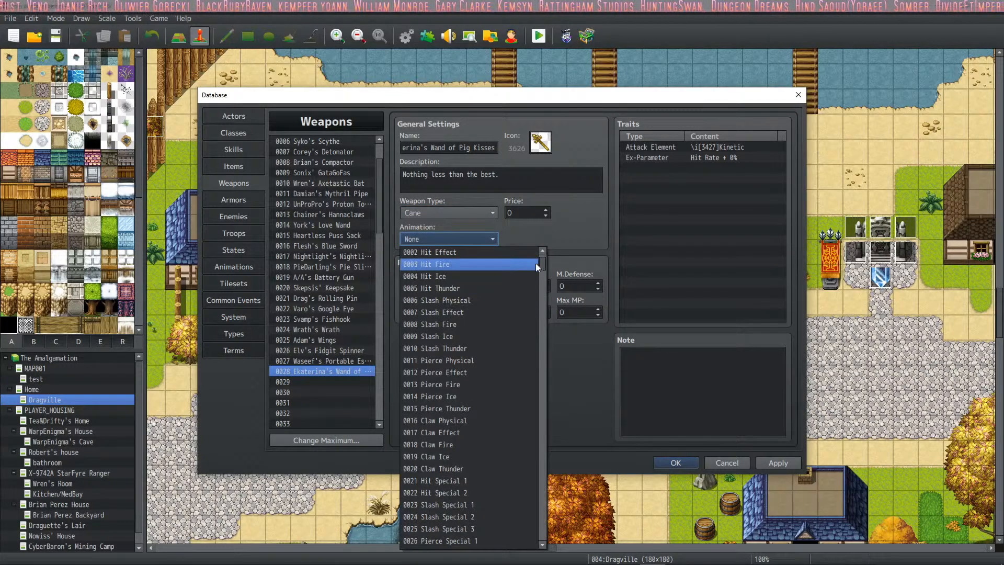
pyautogui.moveTo(539, 262); pyautogui.dragTo(533, 454)
pyautogui.scroll(-11, 526, 455)
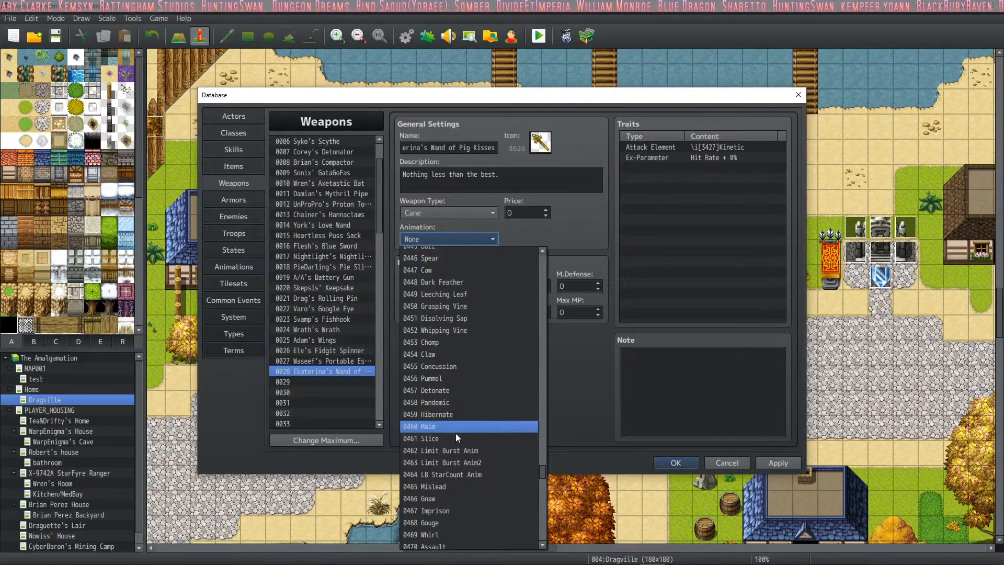
pyautogui.scroll(-5, 487, 498)
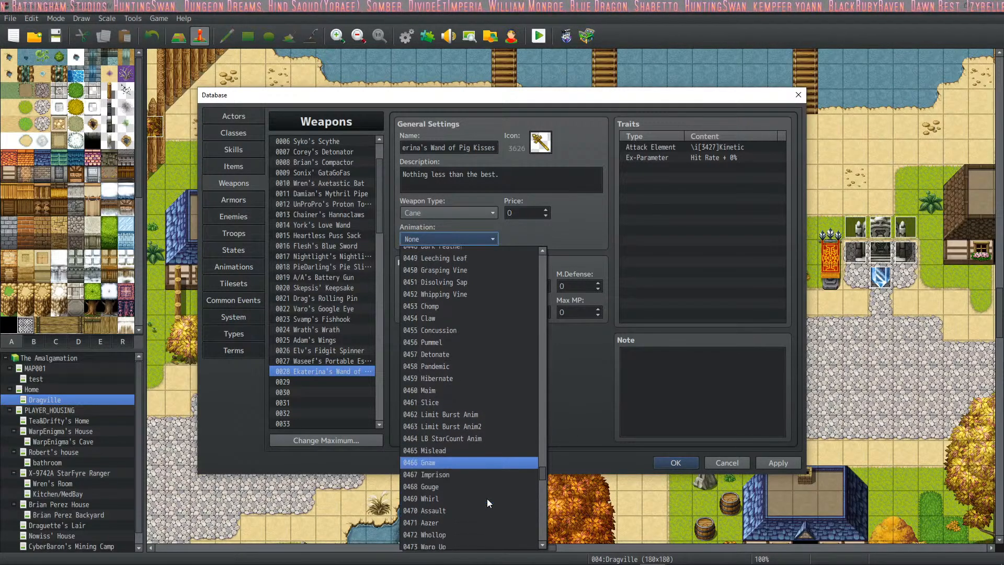
pyautogui.scroll(-7, 484, 462)
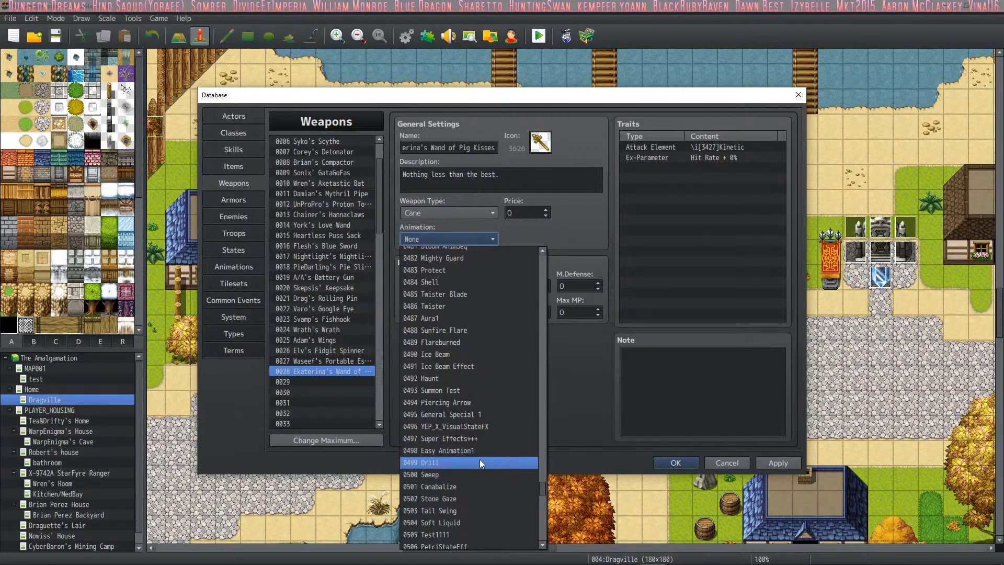
pyautogui.click(469, 488)
pyautogui.click(795, 464)
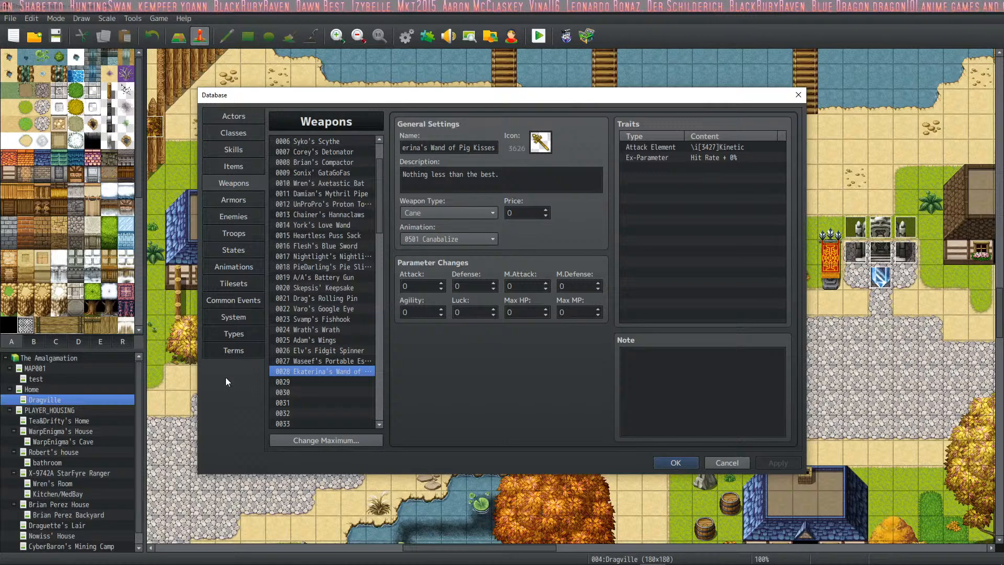
# - Set the Cane's side-view attack motion to Missile in the database's system settings, keeping the Cane image
pyautogui.click(242, 333)
pyautogui.click(247, 351)
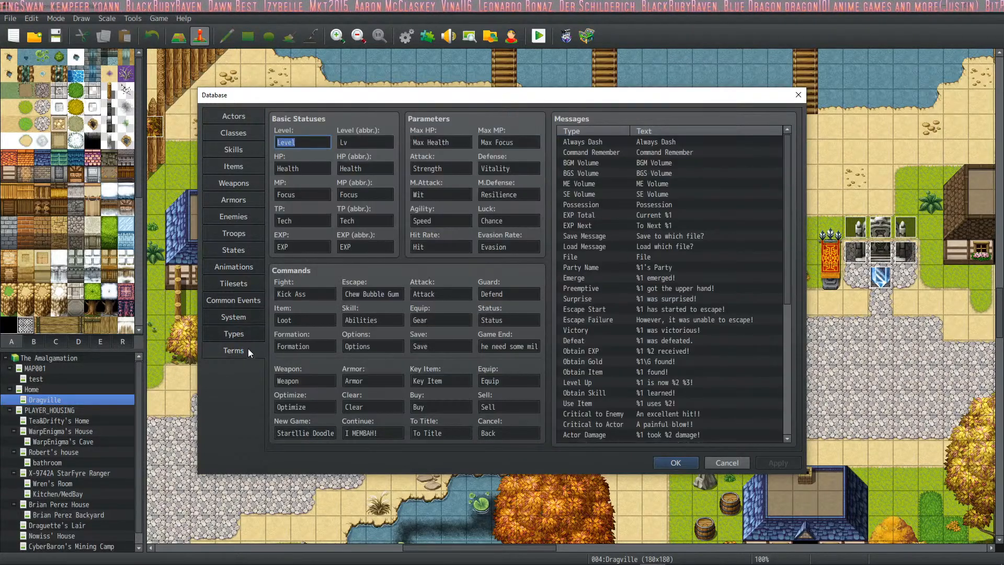
pyautogui.click(250, 338)
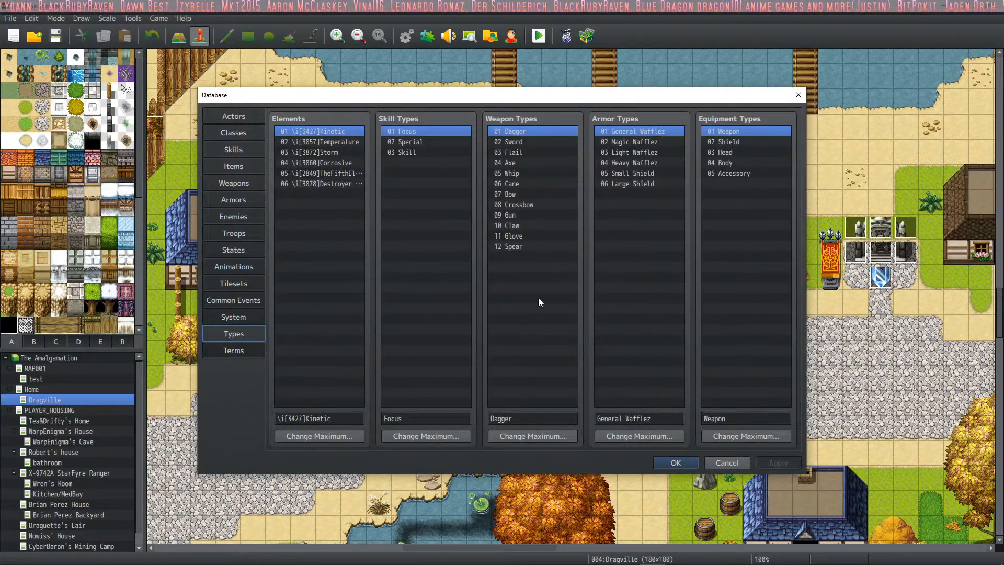
pyautogui.click(239, 317)
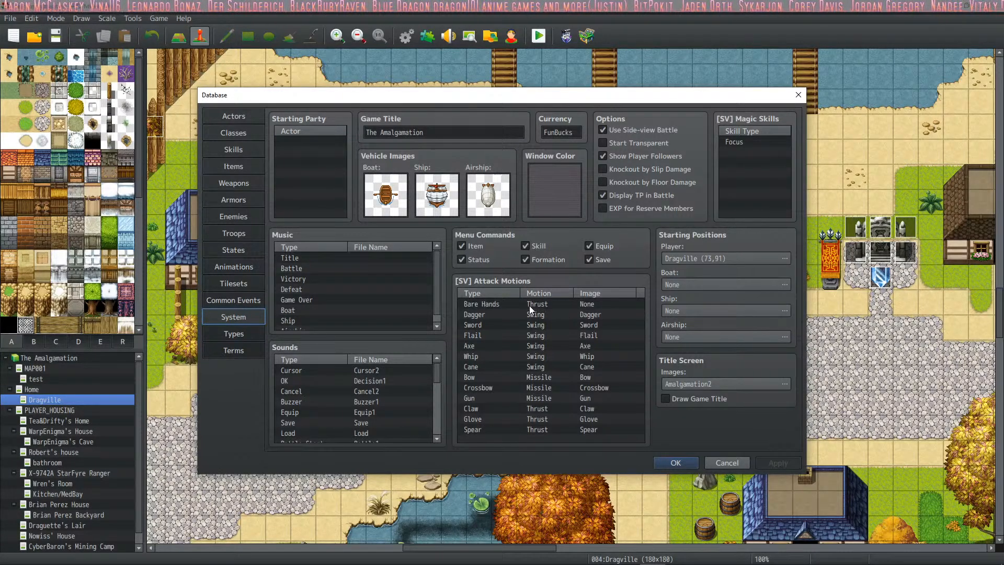
pyautogui.click(538, 367)
pyautogui.doubleClick(538, 366)
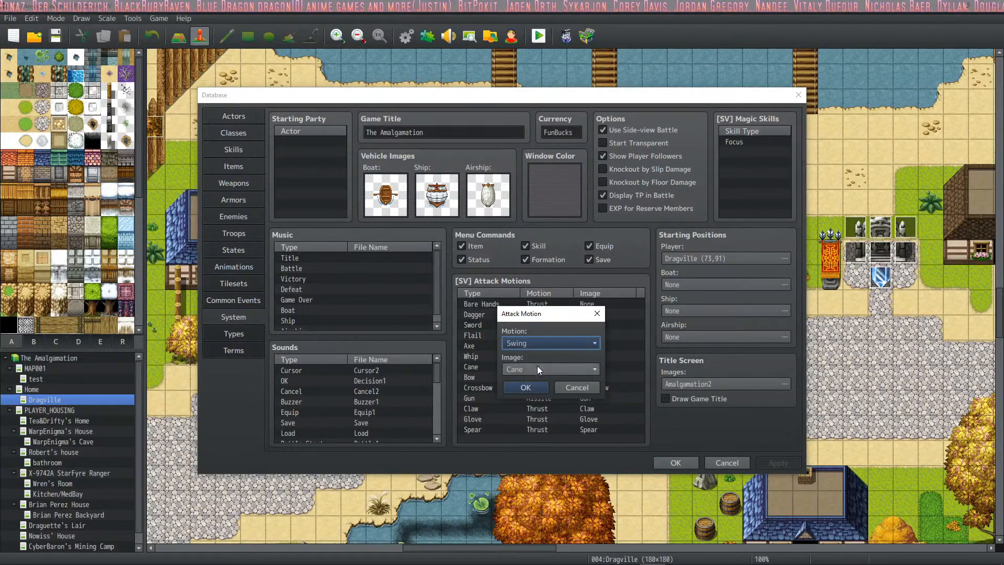
pyautogui.click(538, 367)
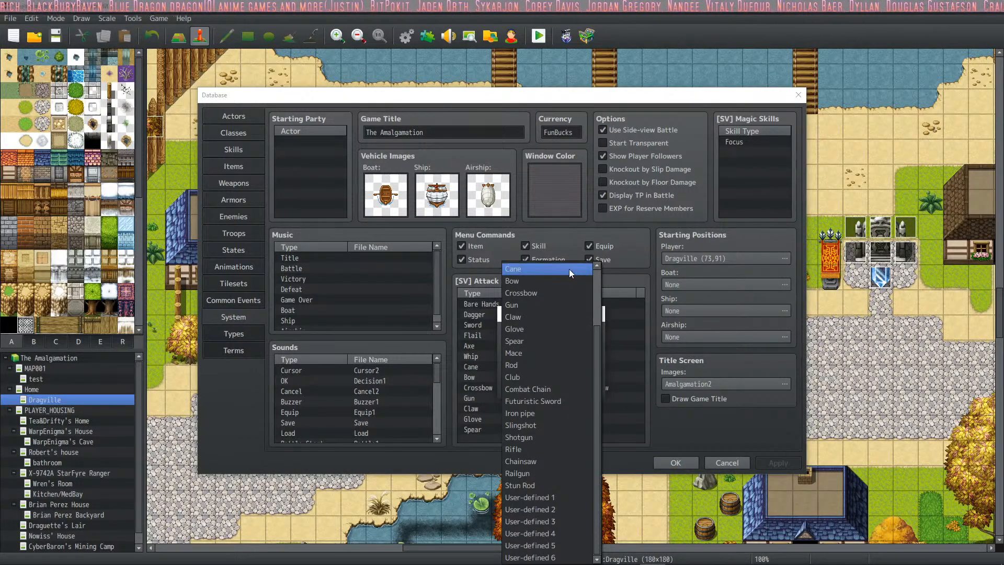
pyautogui.click(569, 271)
pyautogui.click(546, 341)
pyautogui.click(539, 383)
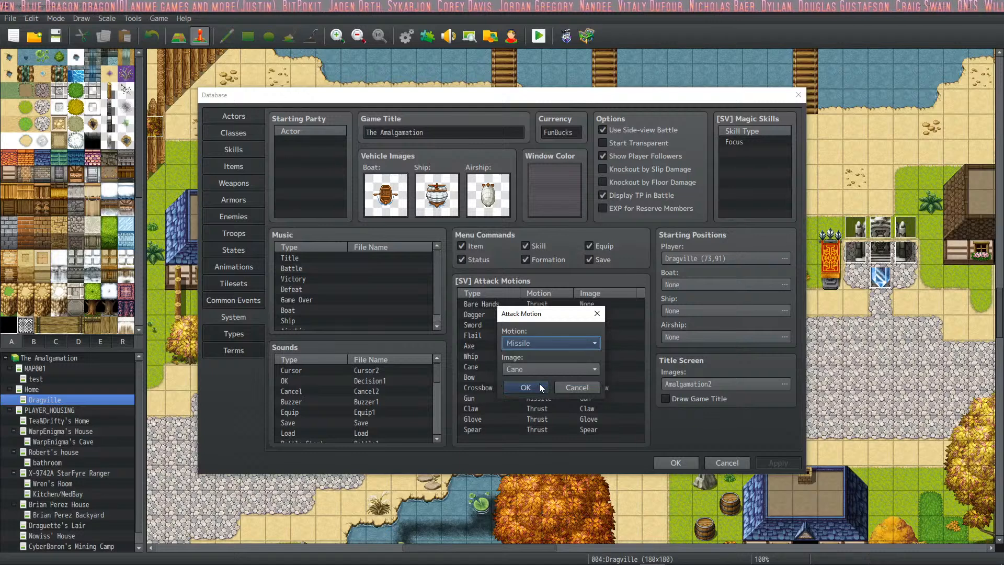
pyautogui.click(541, 387)
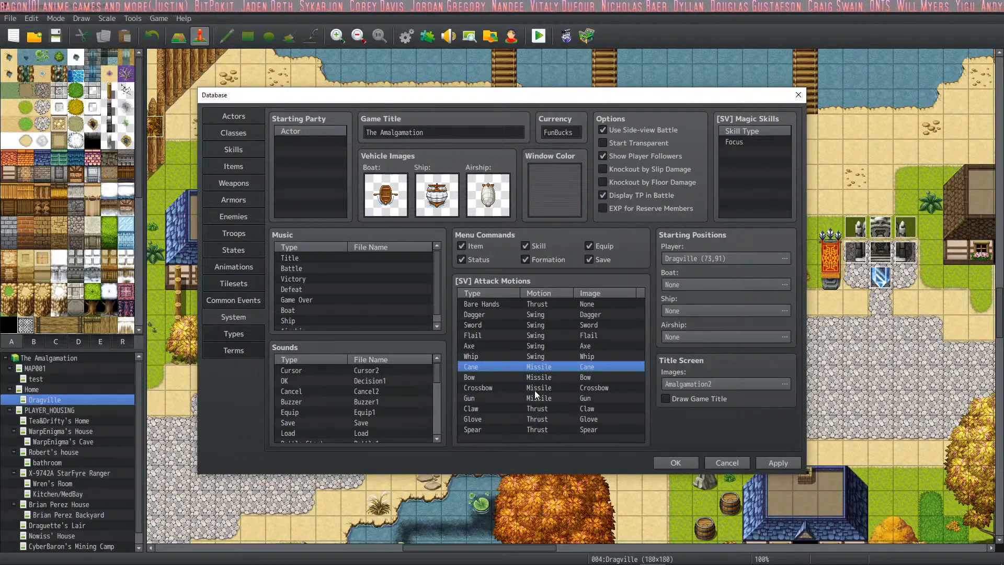
# - Examine the weapon images available for the Cane attack motion, leaving its settings as they are
pyautogui.click(560, 356)
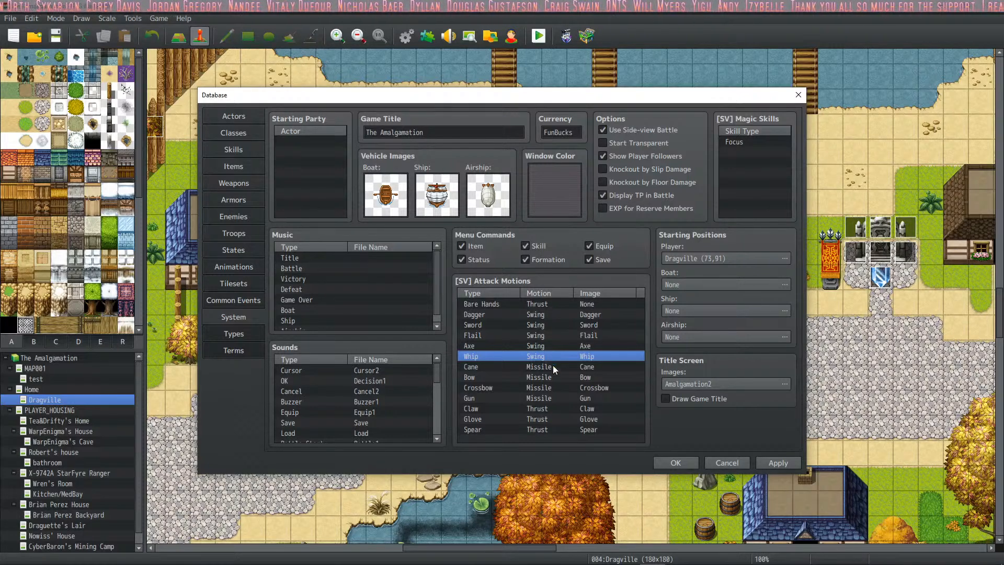
pyautogui.click(555, 368)
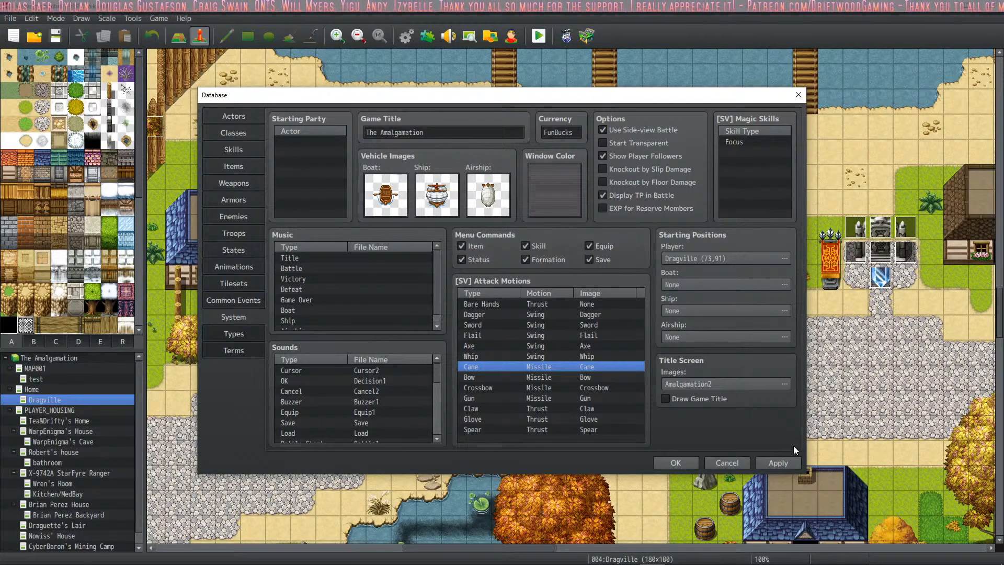
pyautogui.doubleClick(591, 367)
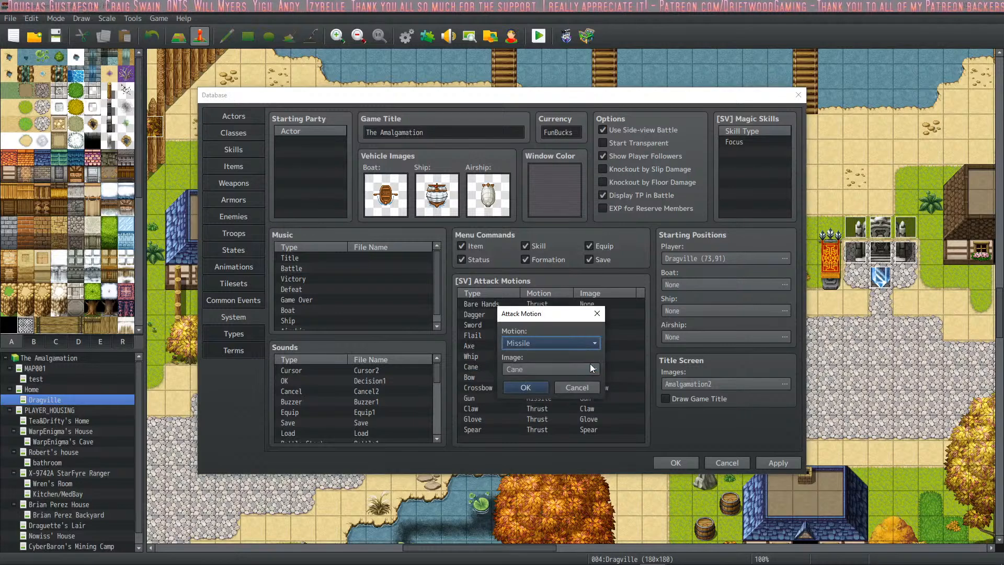
pyautogui.click(595, 374)
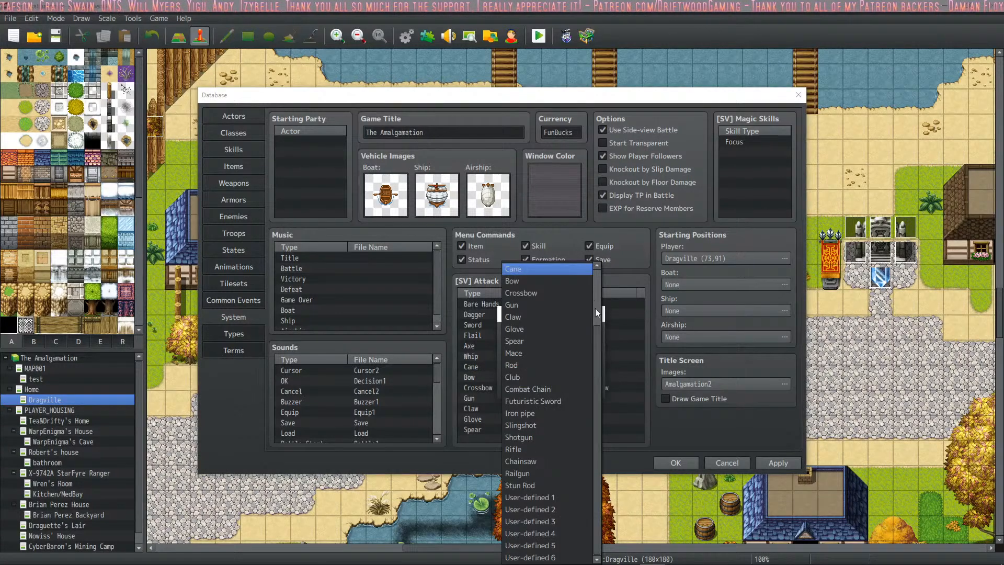
pyautogui.click(548, 270)
pyautogui.click(591, 388)
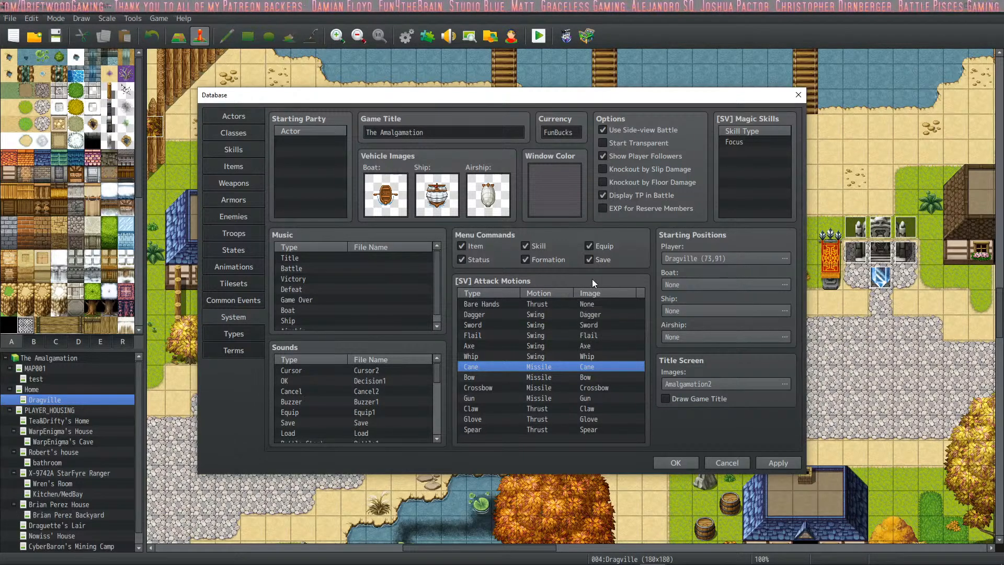
# - Confirm Cane as the image for the Cane attack motion and apply the system changes
pyautogui.doubleClick(600, 367)
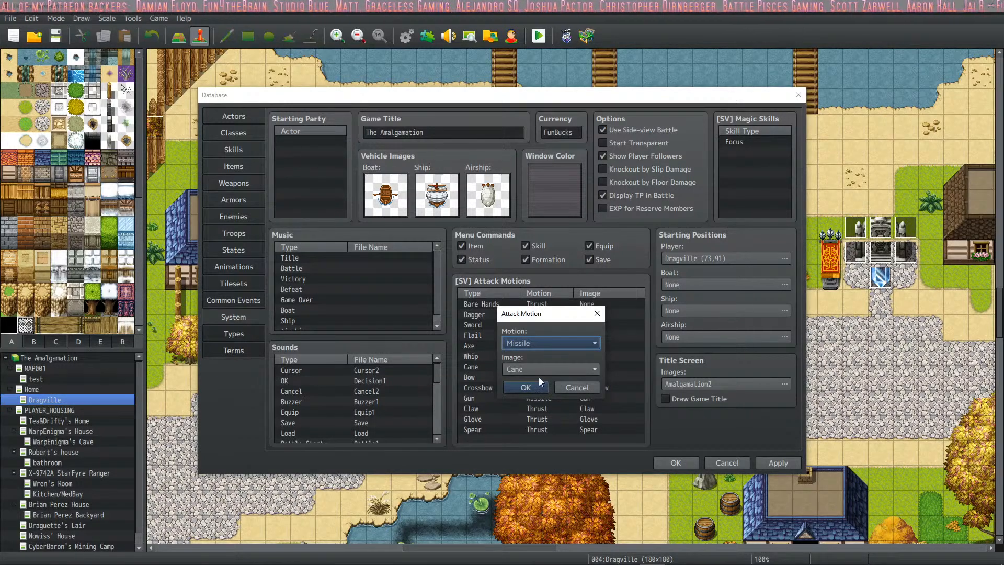
pyautogui.click(593, 372)
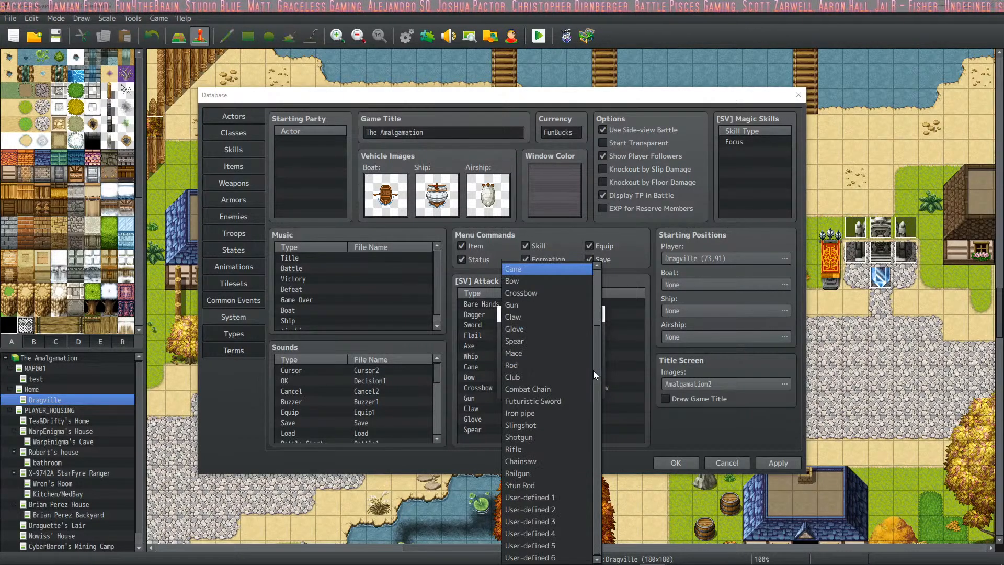
pyautogui.click(575, 265)
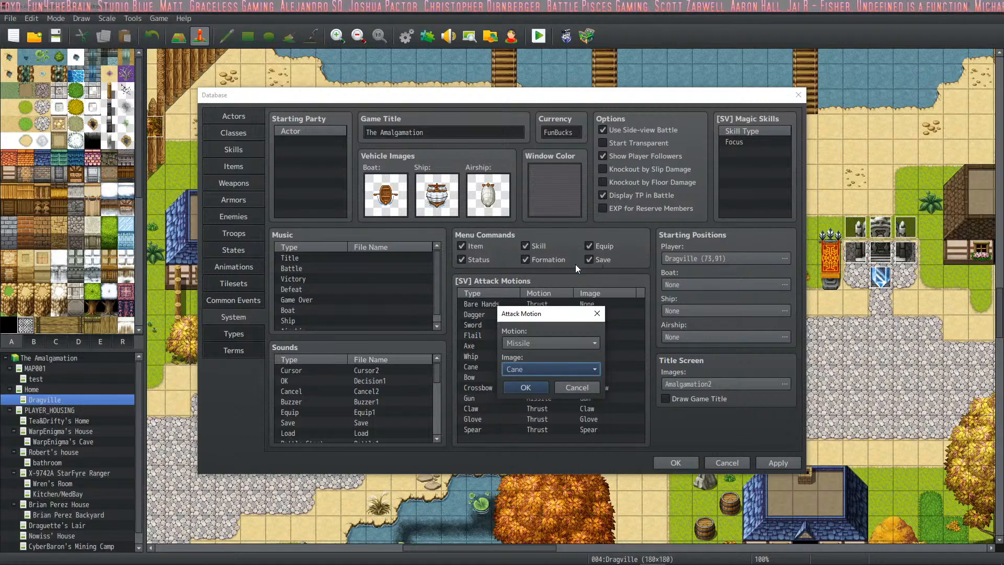
pyautogui.press('Return')
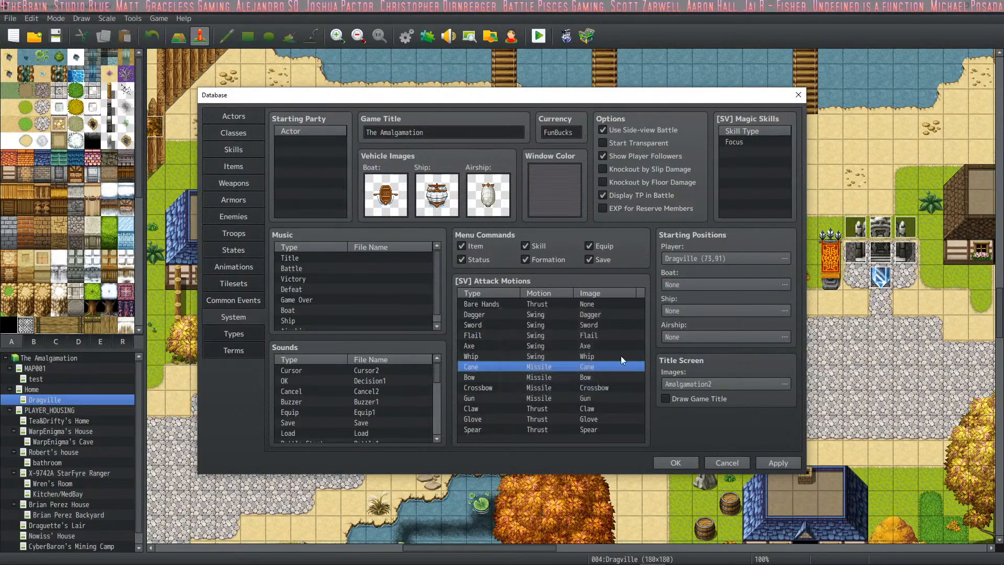
pyautogui.click(782, 464)
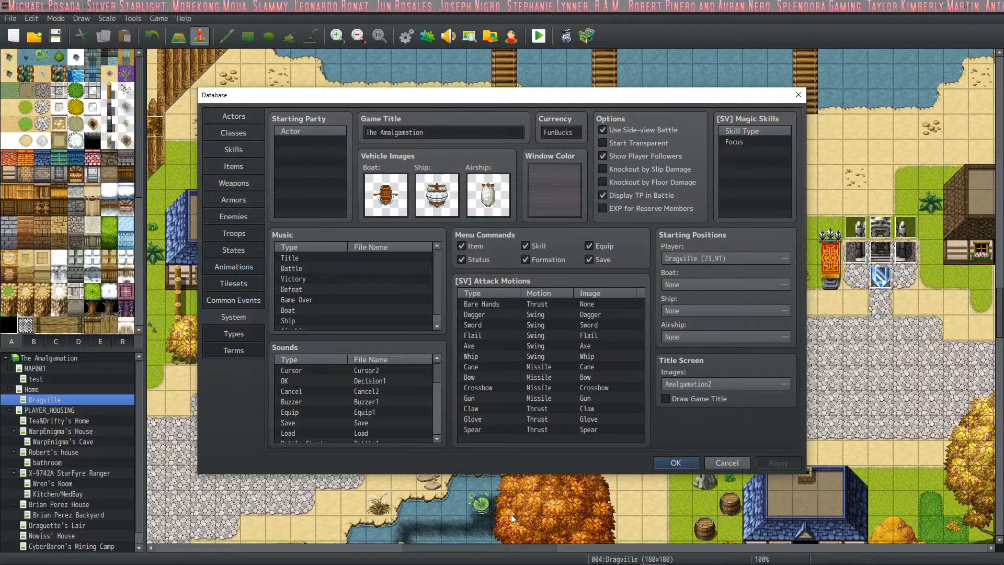
pyautogui.click(679, 556)
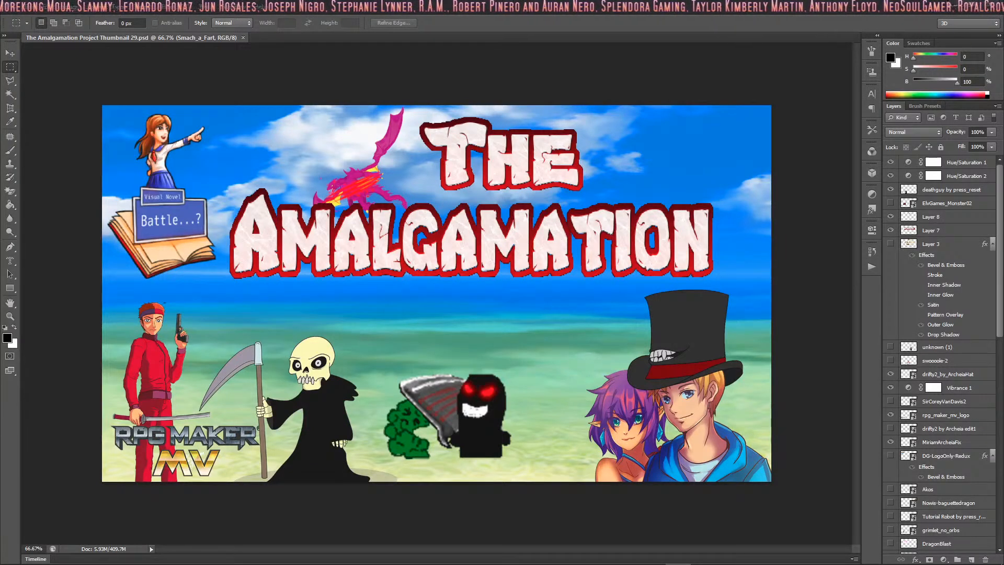
pyautogui.click(956, 5)
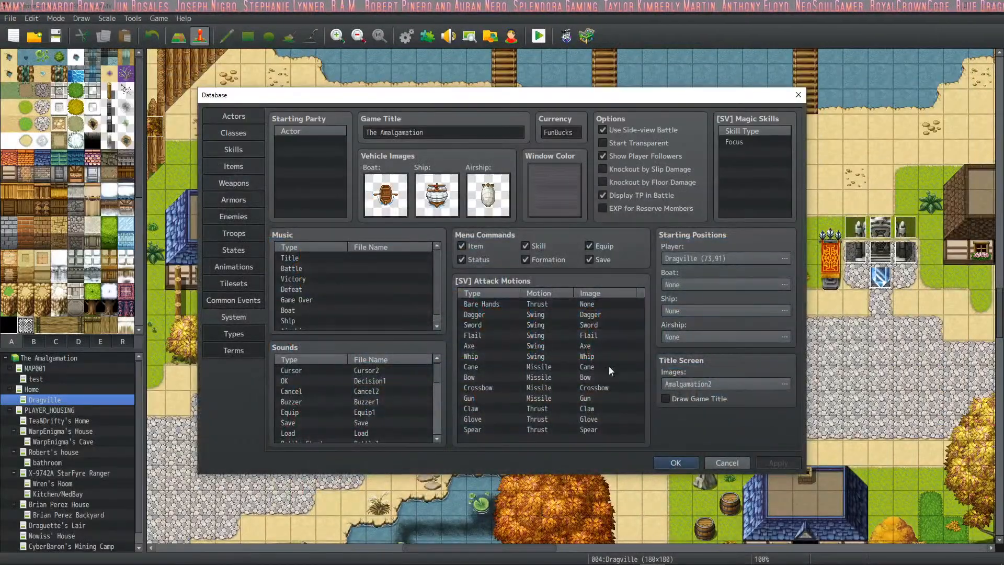
# - Close the database and start a new game in a maximized playtest window
pyautogui.click(665, 461)
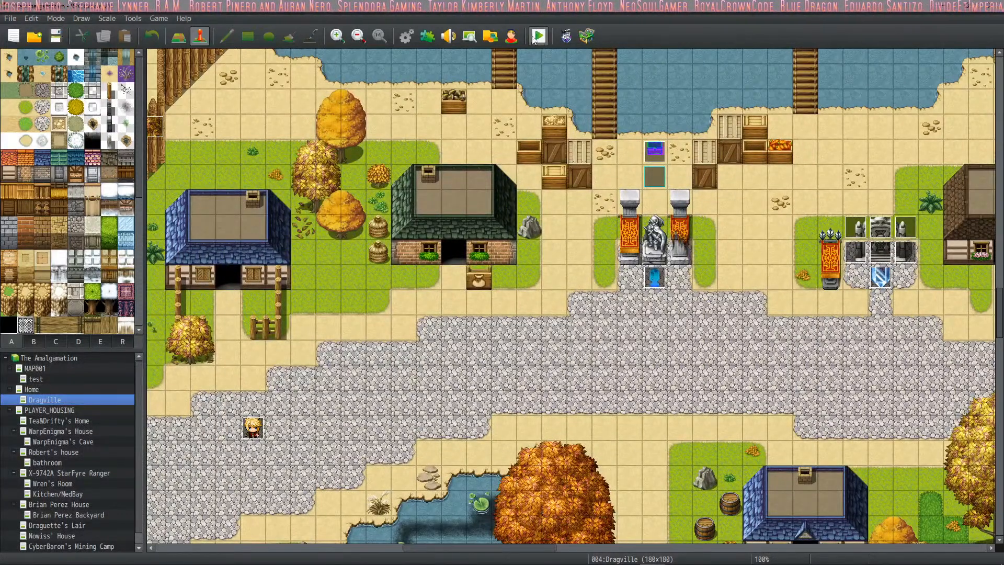
pyautogui.scroll(-2, 698, 438)
pyautogui.scroll(2, 689, 434)
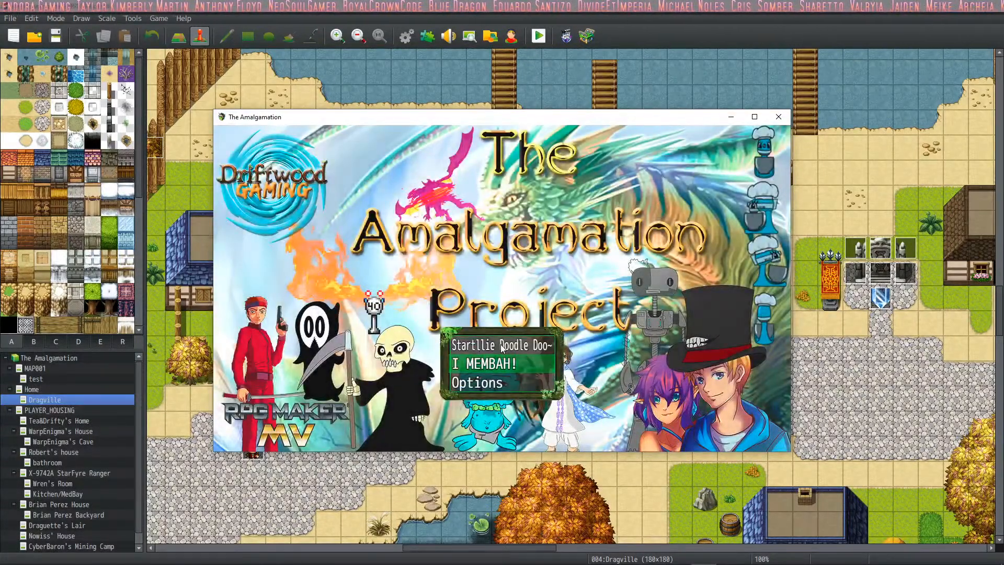
pyautogui.press('Up')
pyautogui.press('Return')
pyautogui.click(755, 116)
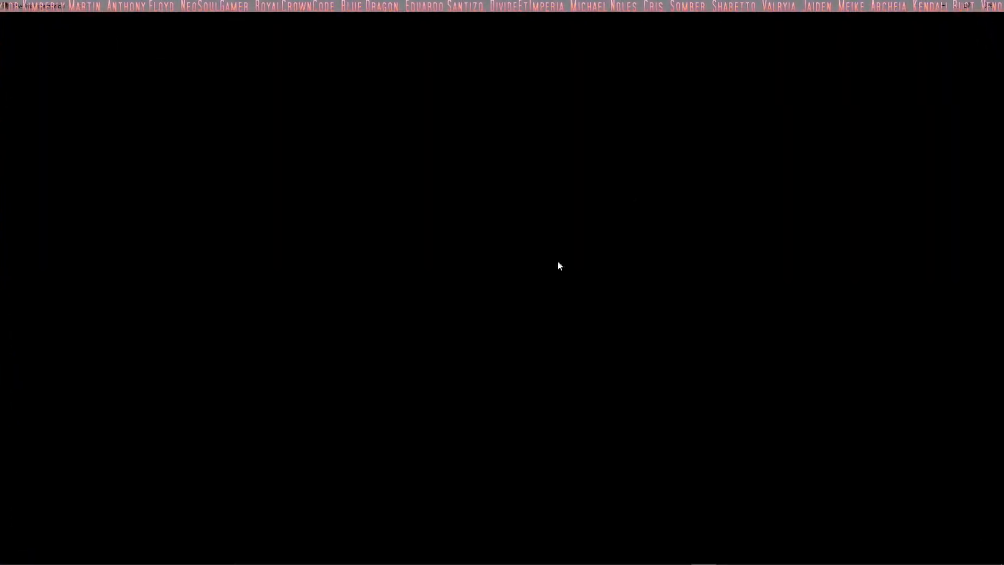
pyautogui.press('Return')
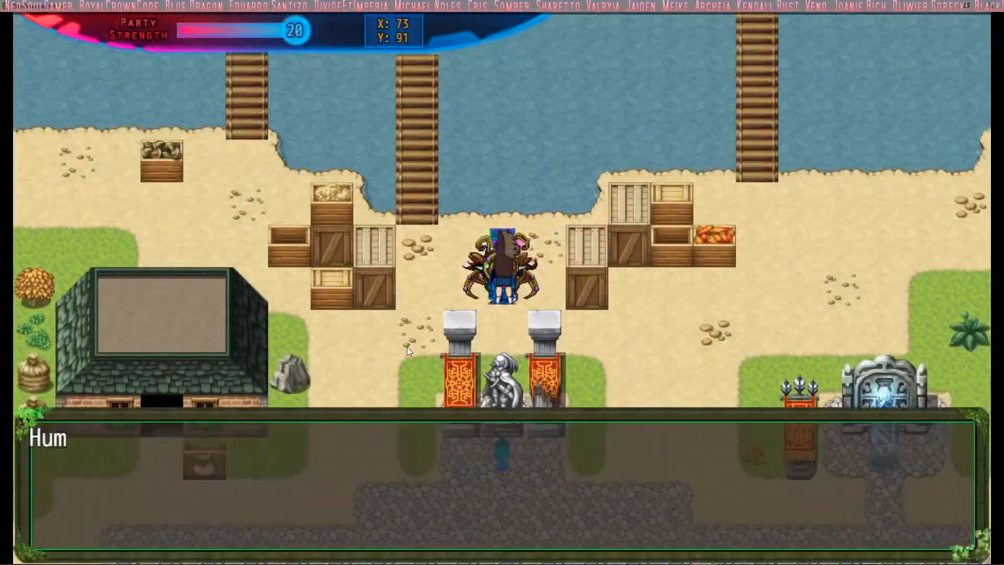
# - Dismiss the opening message, walk the party to the blue crystal below the statue, and activate it to start a battle
pyautogui.click(406, 346)
pyautogui.click(407, 347)
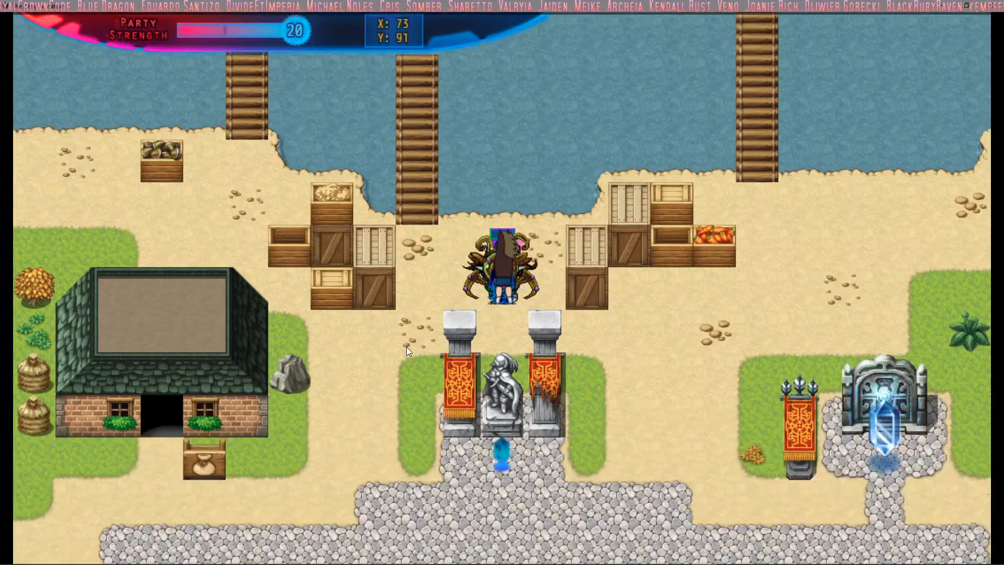
pyautogui.click(407, 347)
pyautogui.press('Down')
pyautogui.press('Left')
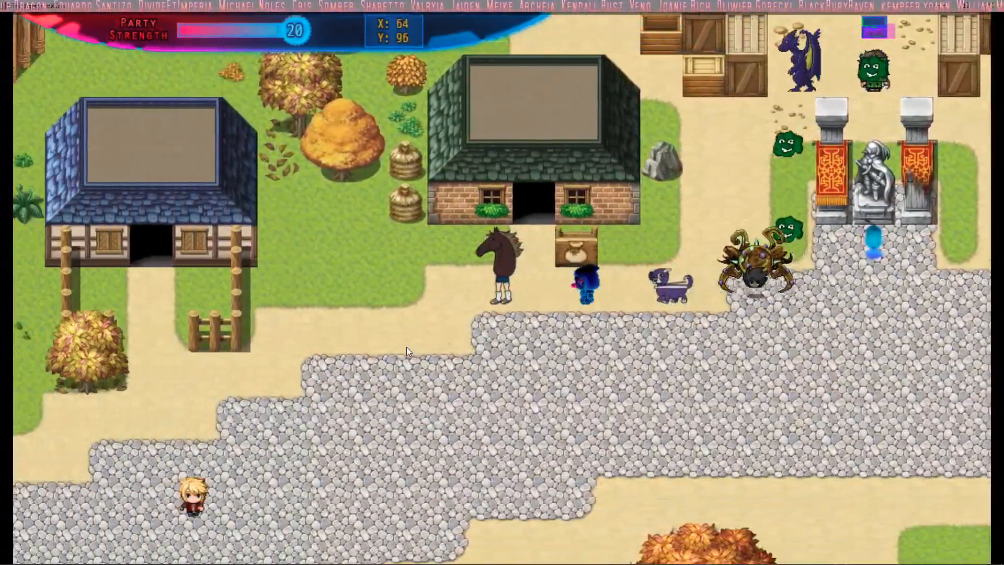
pyautogui.press('Right')
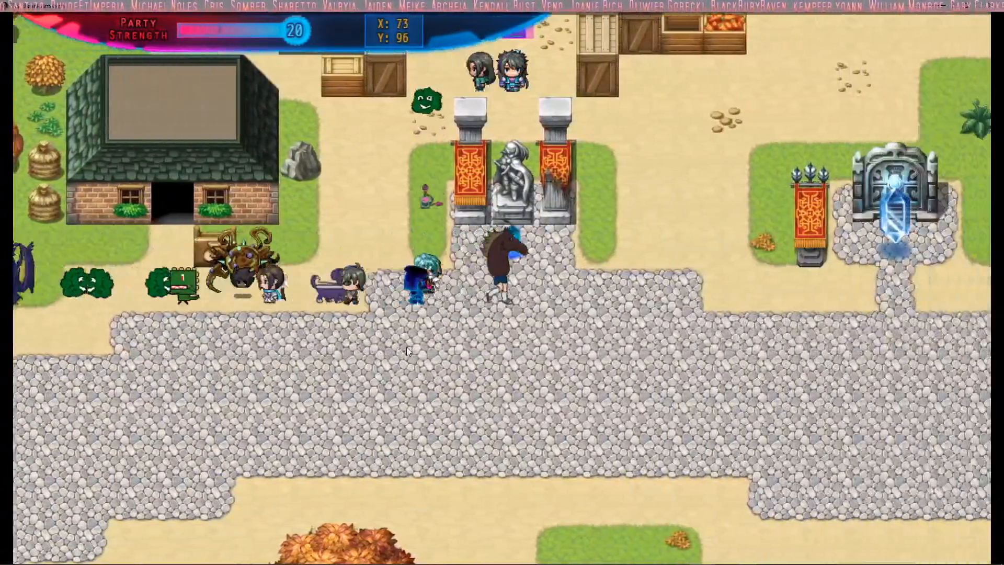
pyautogui.press('Up')
pyautogui.press('Return')
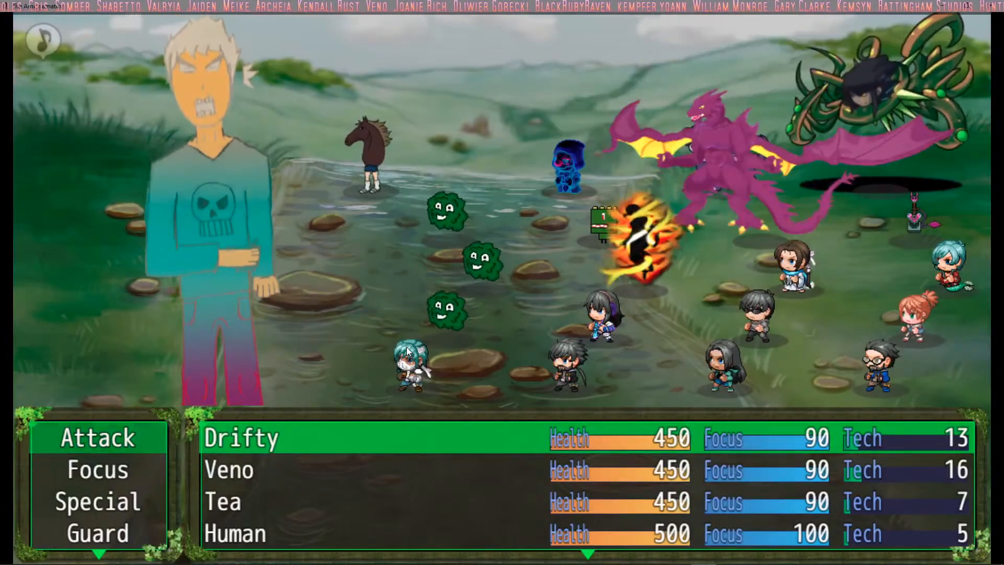
# - Order the controllable party members to attack Cereal Killer, watch the battle round, and close the playtest
pyautogui.press('Return')
pyautogui.press('Return')
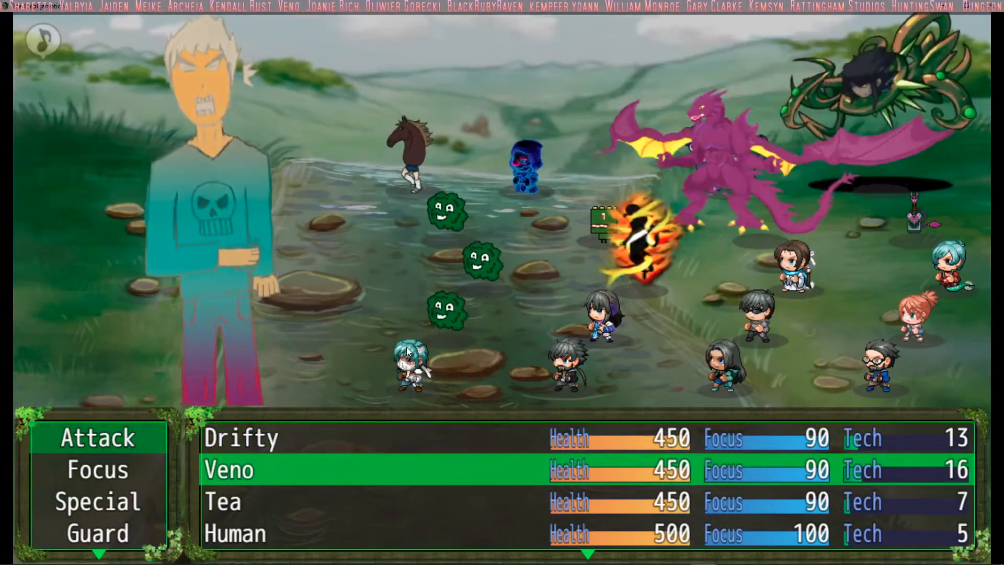
pyautogui.press('Return')
pyautogui.press('Return')
pyautogui.press('Return')
pyautogui.press('Return')
pyautogui.press('Return')
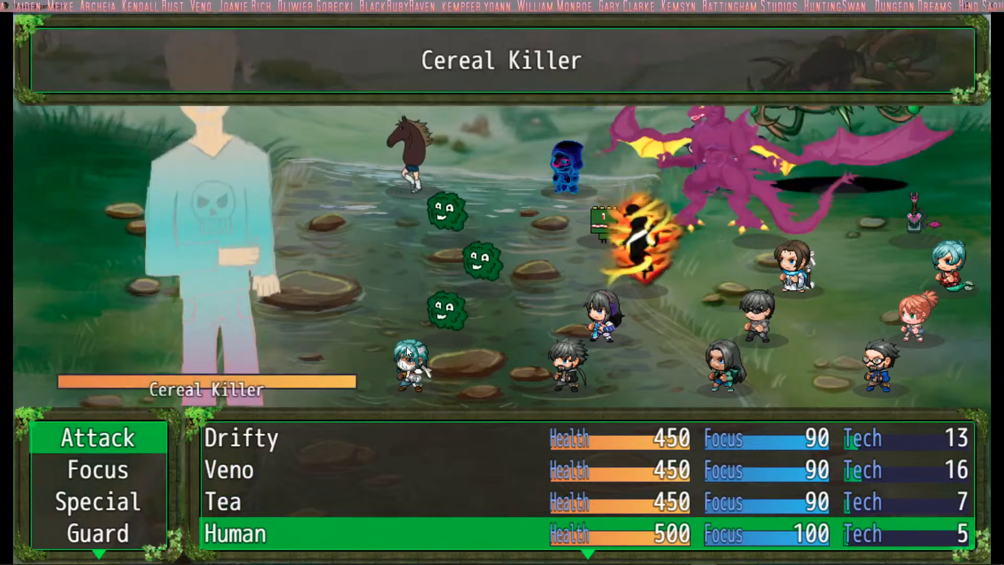
pyautogui.press('Return')
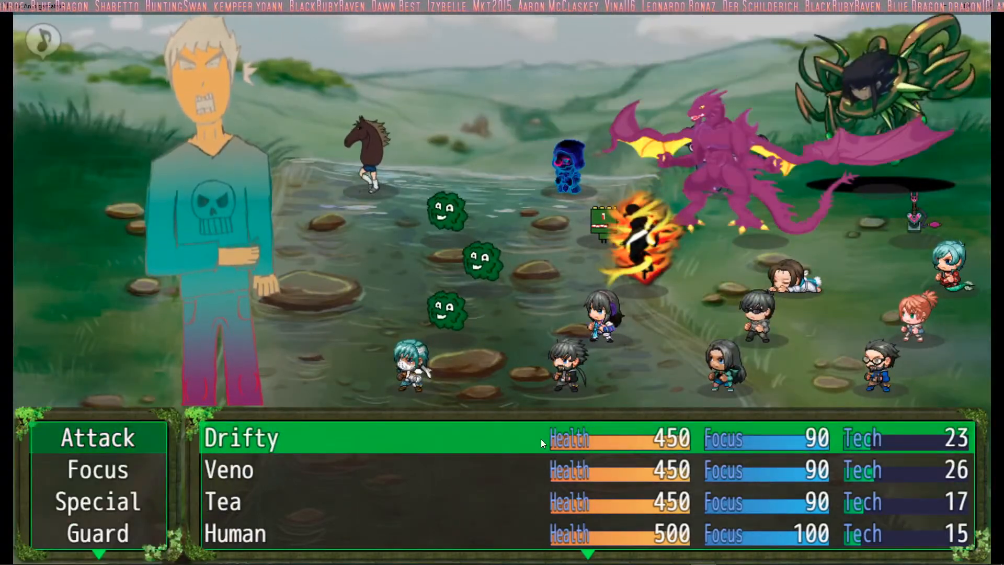
pyautogui.click(992, 5)
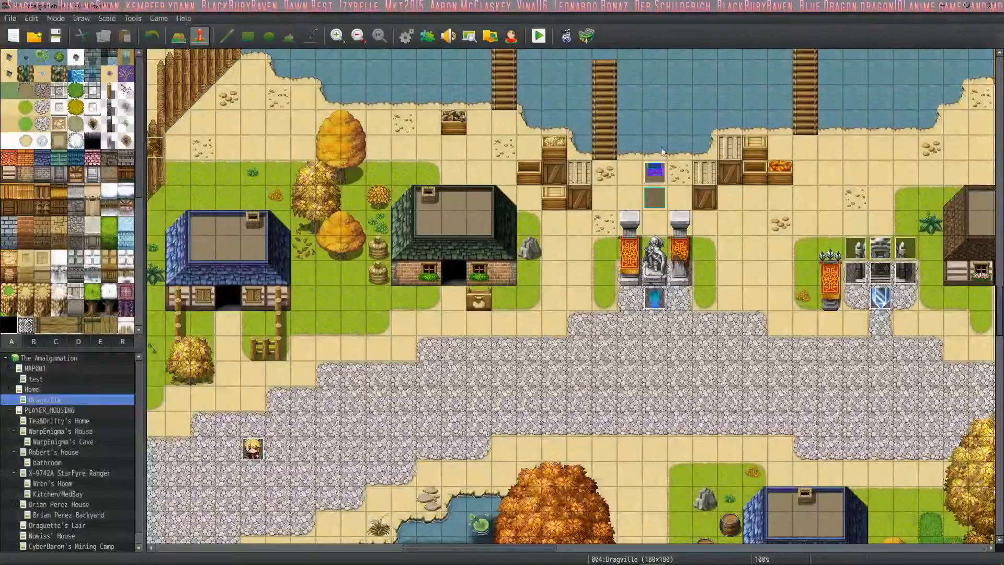
# - Set the initial weapon of actor 0029, nicknamed Little Piggy, to the matching wand from weapon entry 0028 and apply the change
pyautogui.click(405, 34)
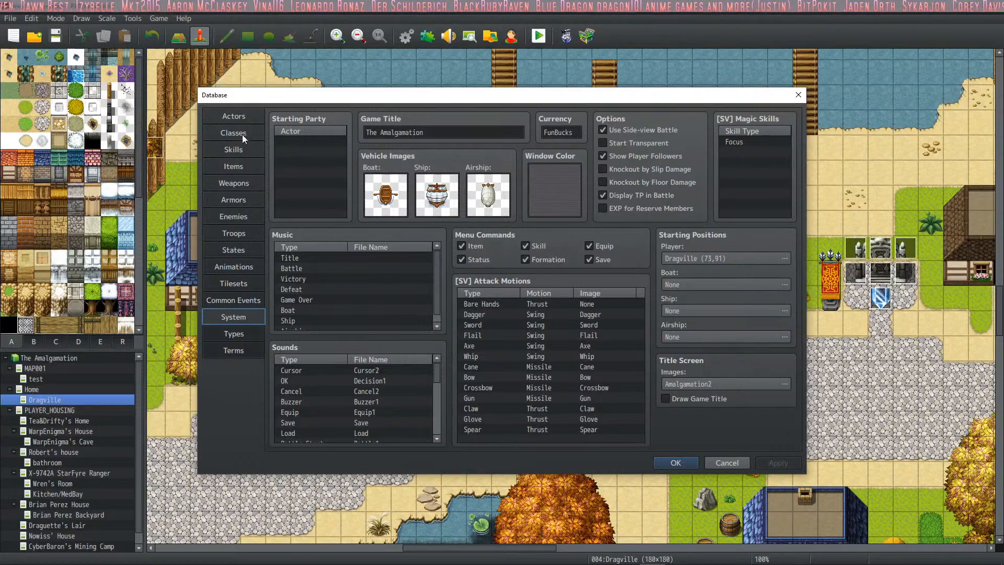
pyautogui.click(251, 185)
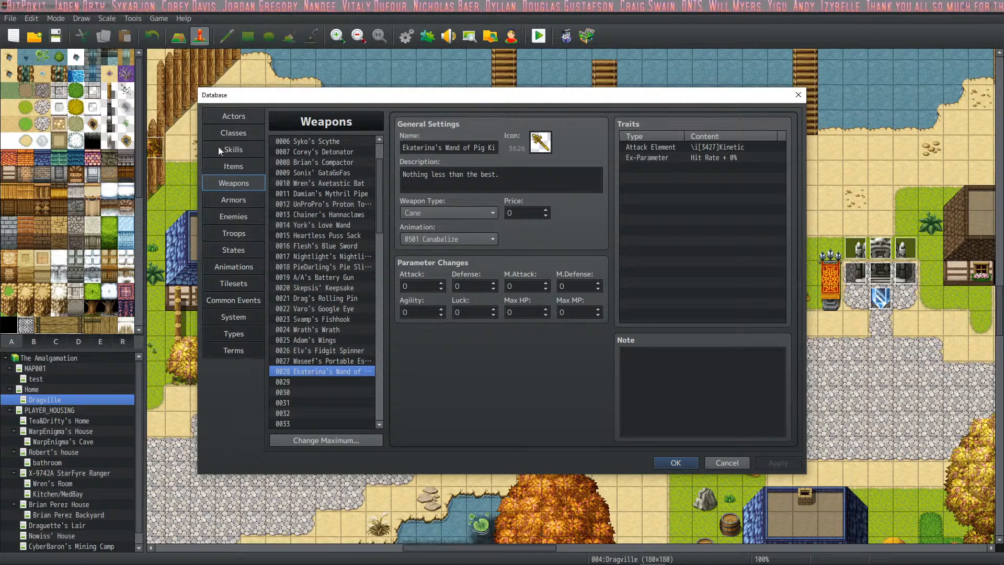
pyautogui.click(243, 118)
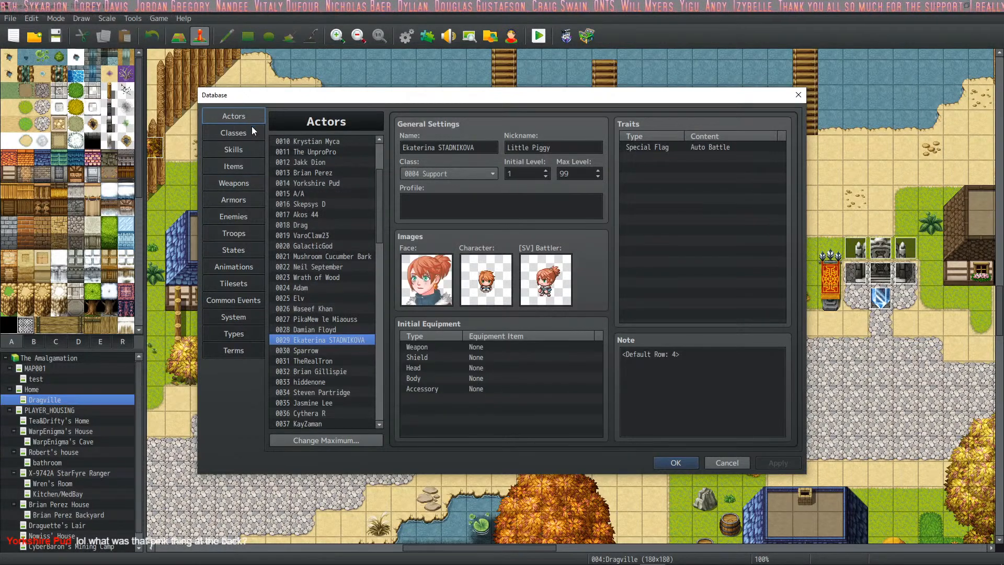
pyautogui.click(330, 329)
pyautogui.click(329, 341)
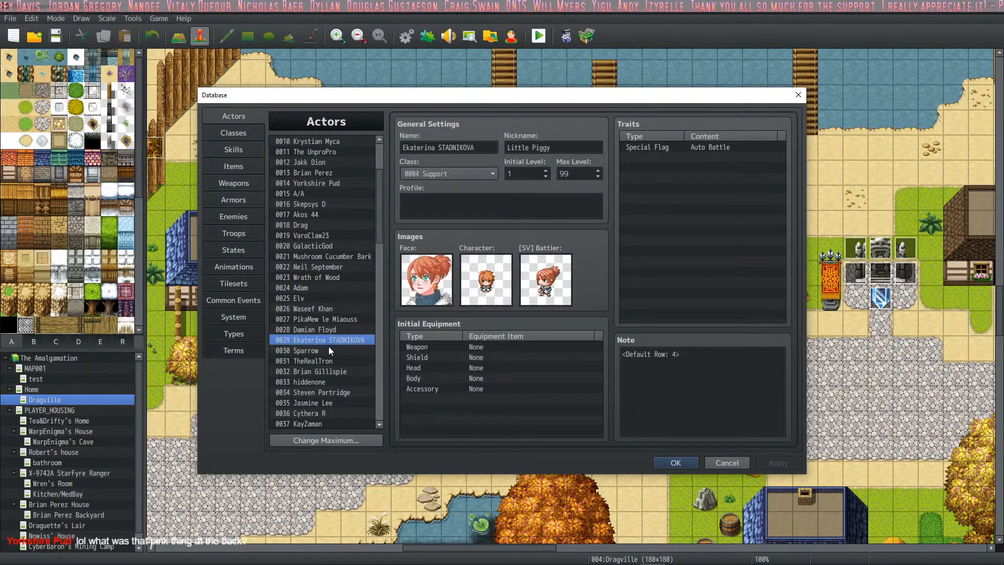
pyautogui.doubleClick(500, 348)
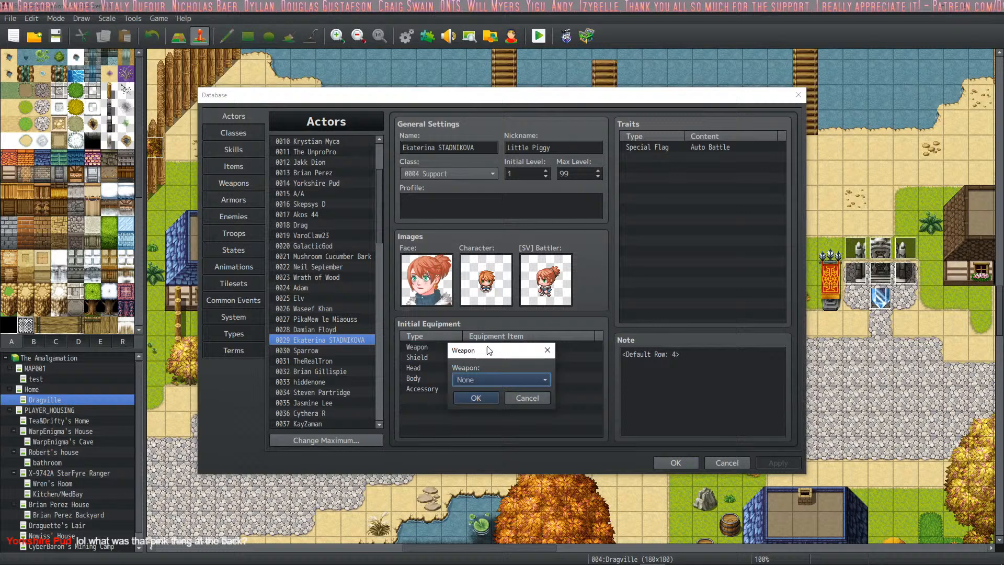
pyautogui.click(474, 380)
pyautogui.click(509, 525)
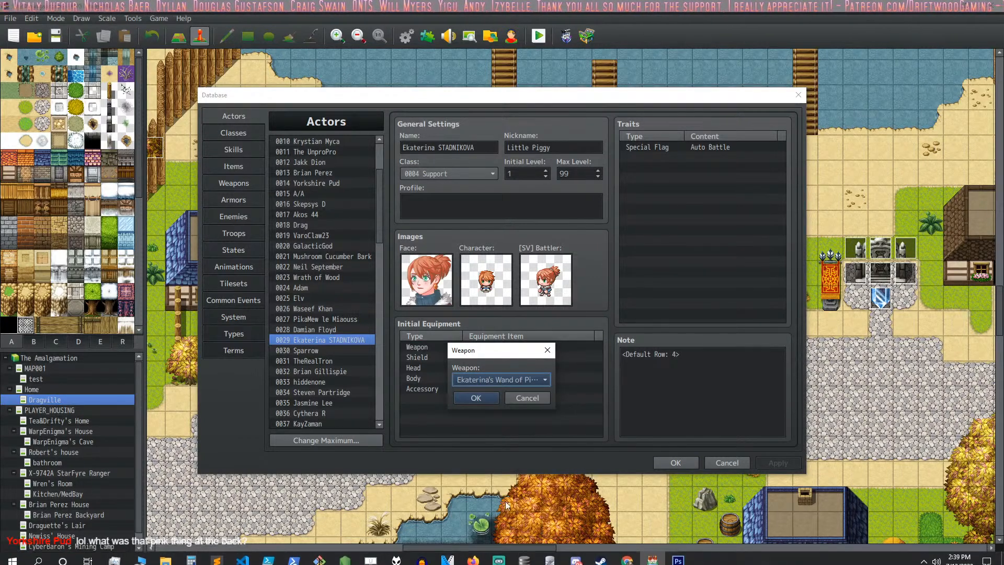
pyautogui.click(469, 393)
pyautogui.click(762, 462)
# - Read the note of the TheRealTron actor and name the empty weapon entry 0029 "Tron's RealThe"
pyautogui.click(312, 349)
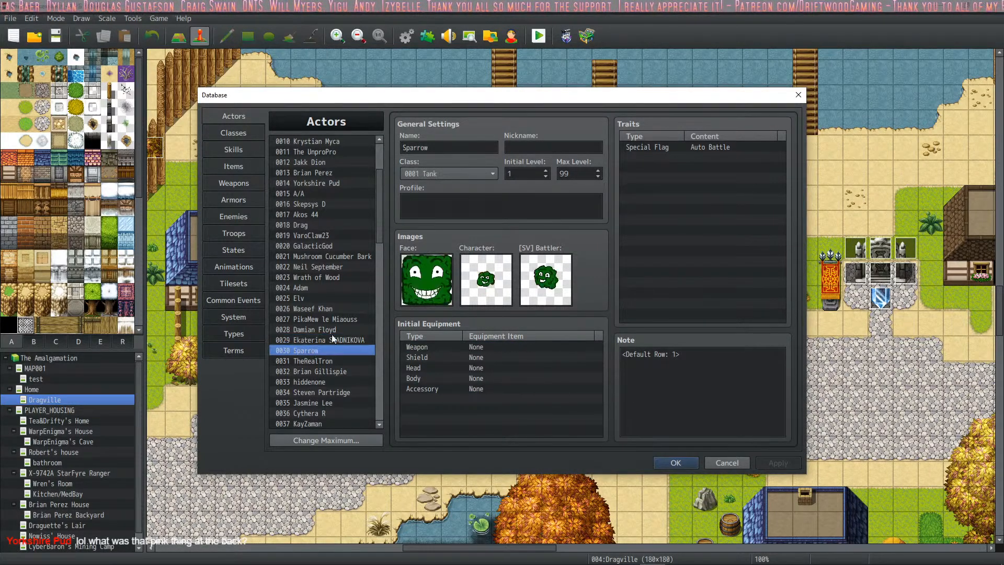
pyautogui.click(330, 361)
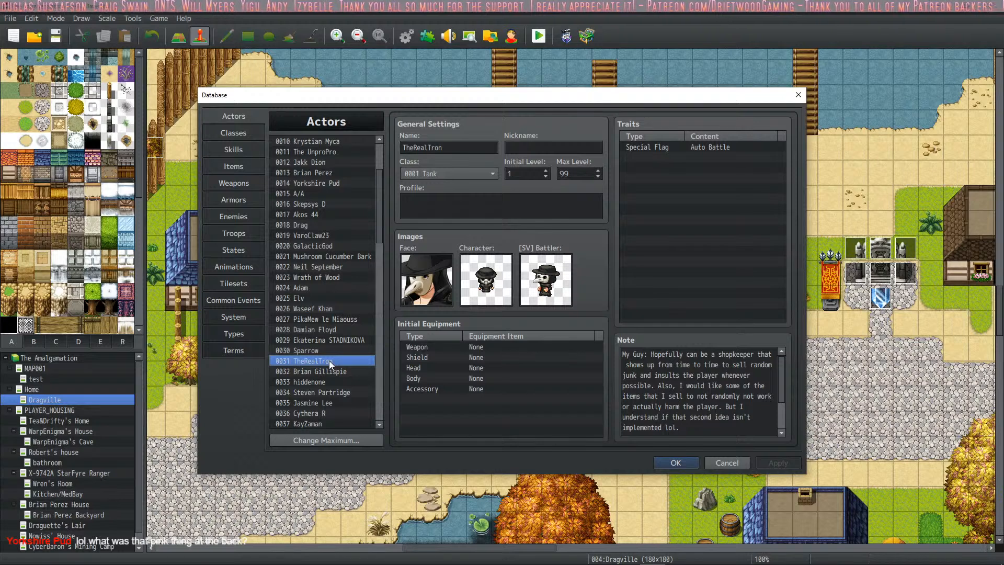
pyautogui.scroll(-2, 746, 398)
pyautogui.scroll(2, 727, 420)
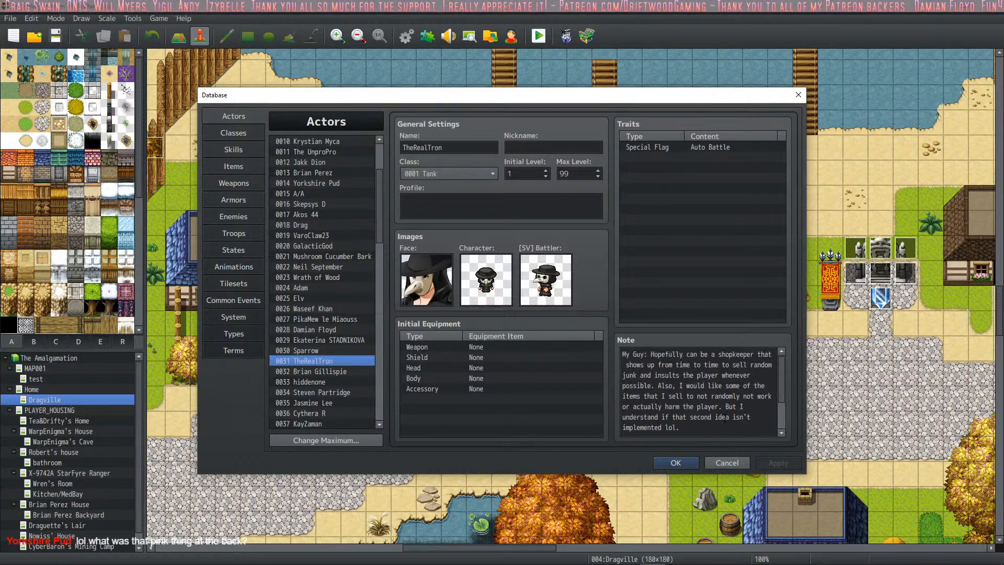
pyautogui.scroll(-2, 724, 419)
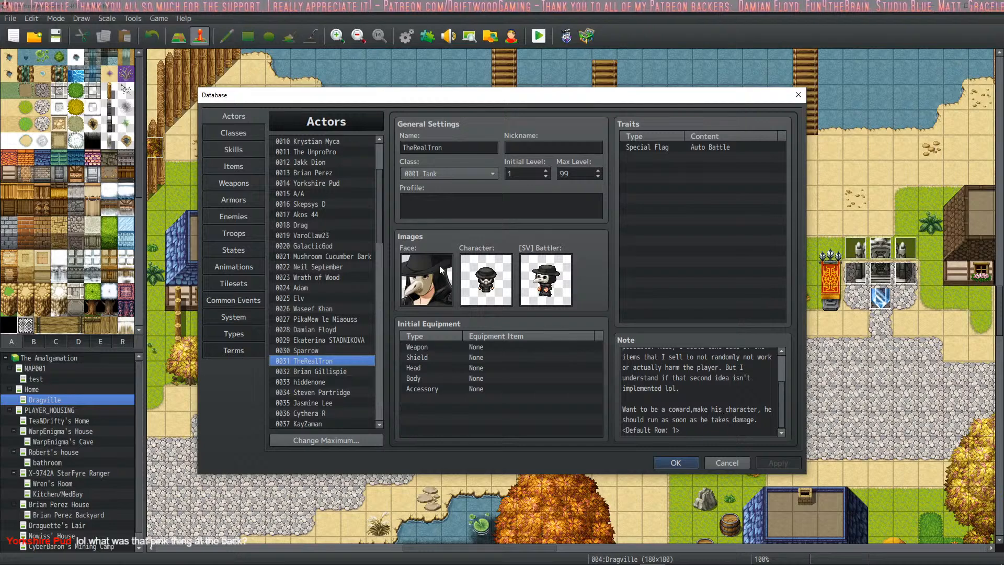
pyautogui.click(234, 184)
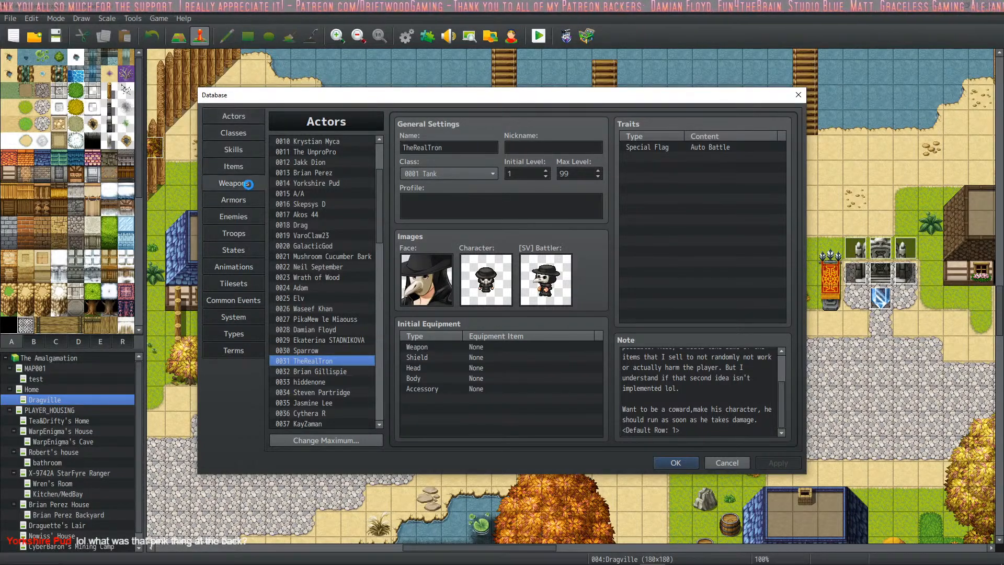
pyautogui.click(347, 382)
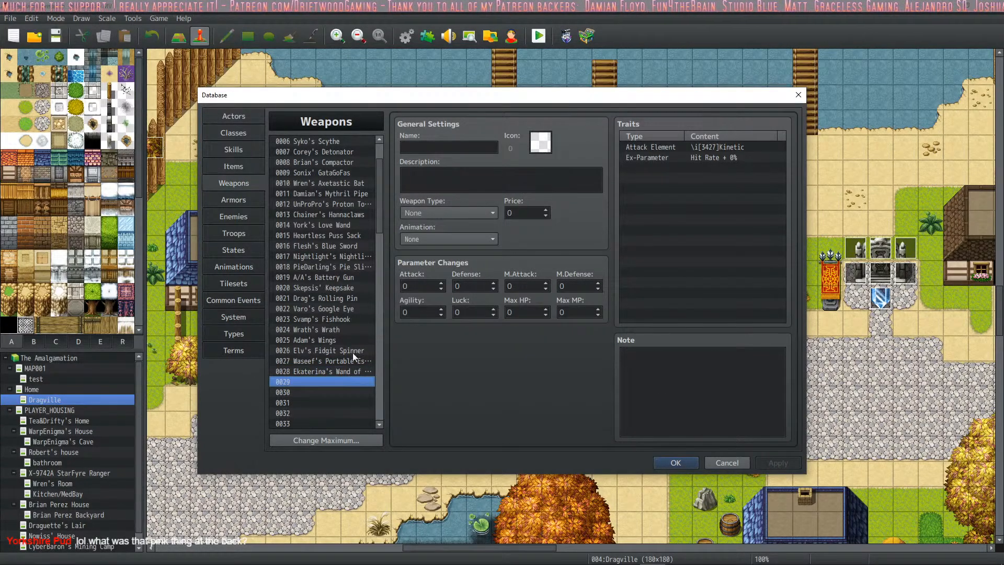
pyautogui.click(427, 146)
pyautogui.write("Tron's")
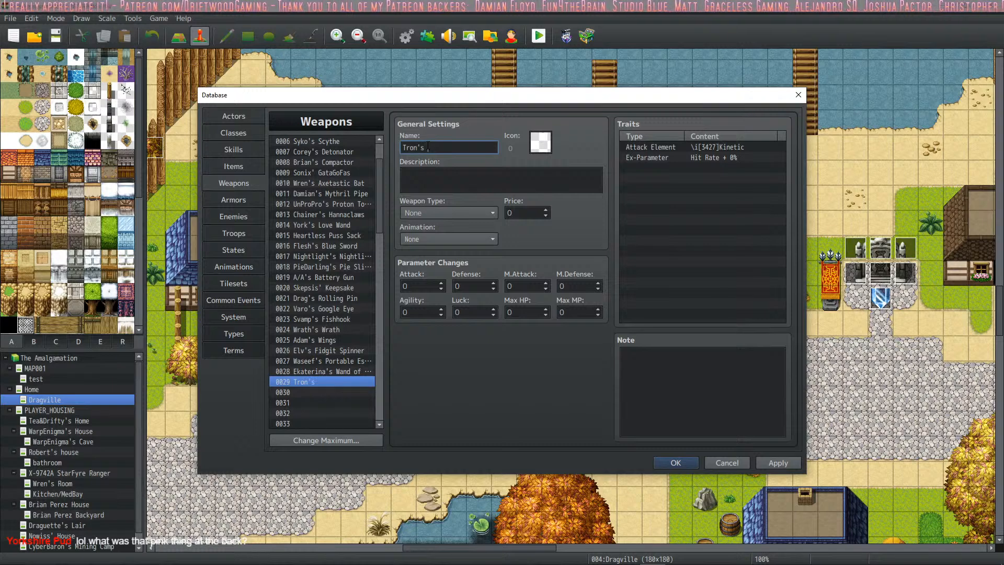
pyautogui.write(' The')
pyautogui.press('BackSpace')
pyautogui.press('BackSpace')
pyautogui.press('BackSpace')
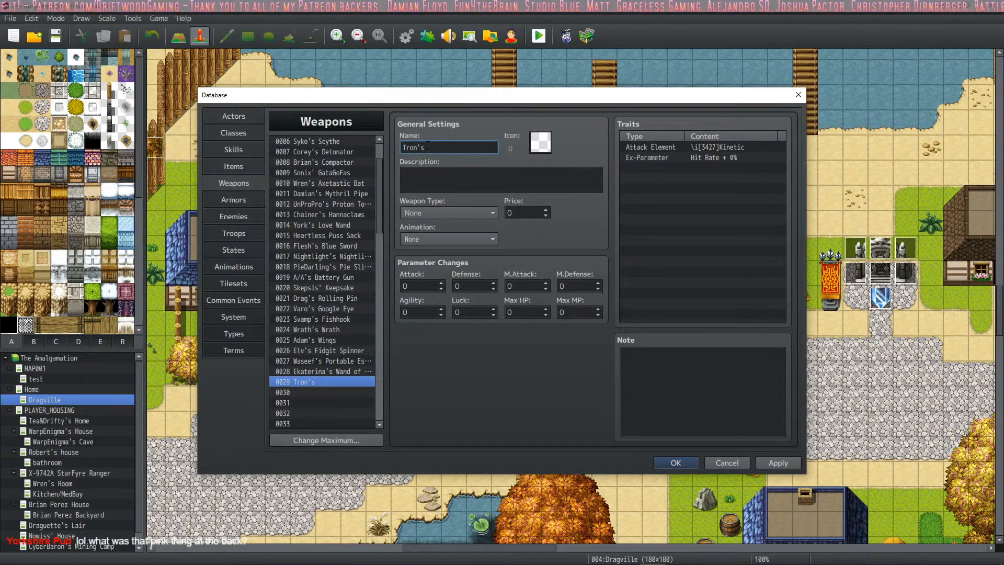
pyautogui.write('RealThe')
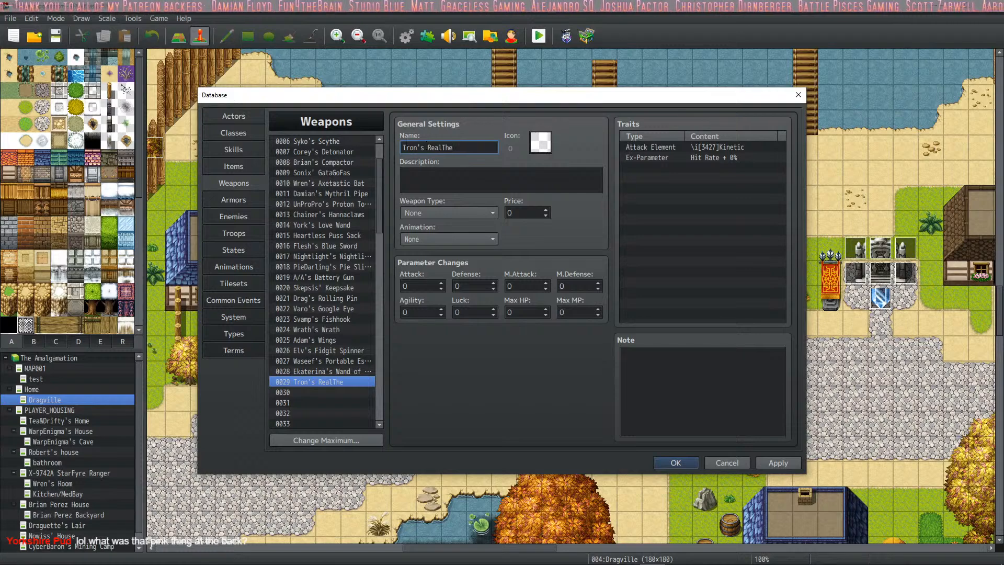
# - Assign the claw icon 3263 from the icon sheet to weapon 0029
pyautogui.doubleClick(546, 150)
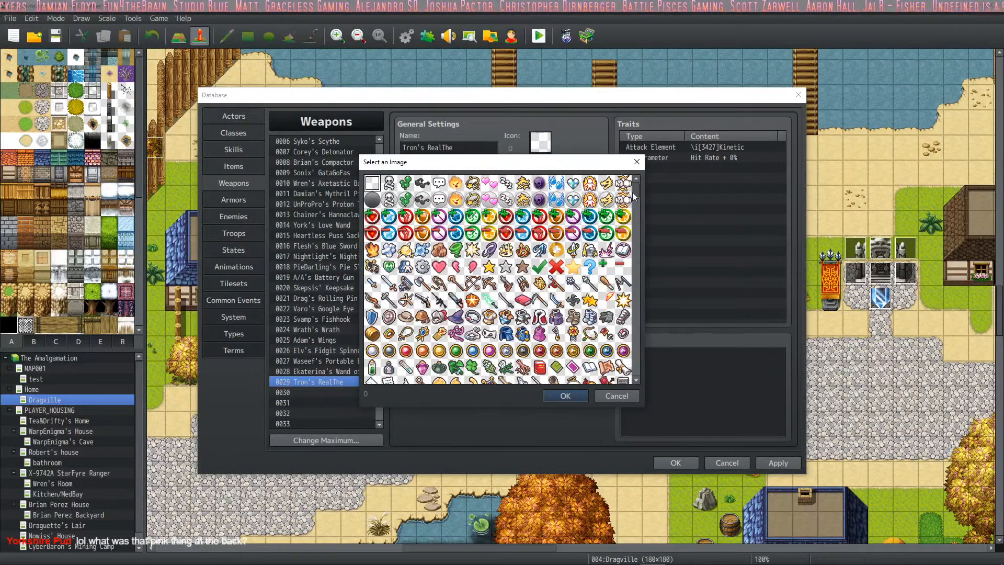
pyautogui.moveTo(636, 190); pyautogui.dragTo(635, 286)
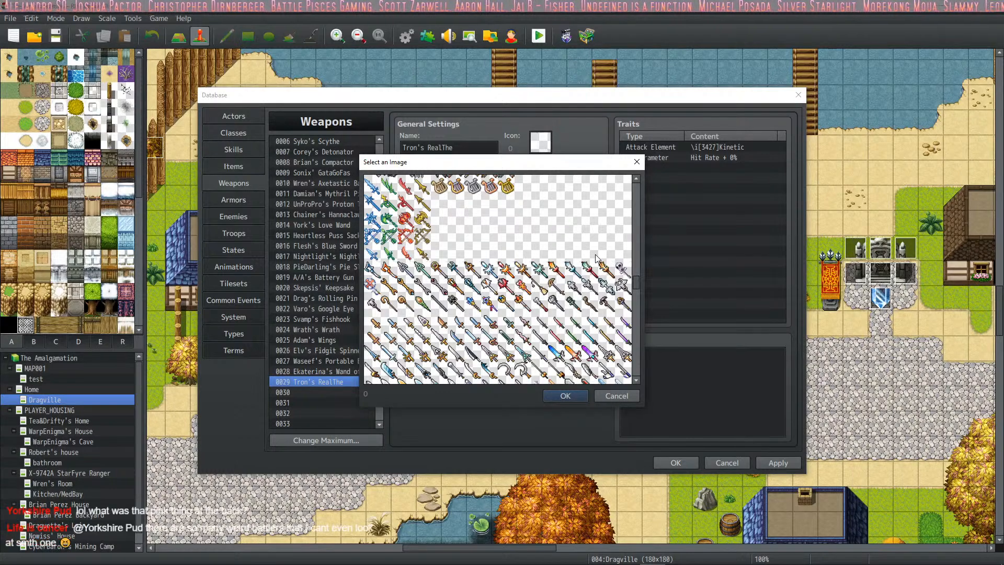
pyautogui.scroll(-3, 595, 254)
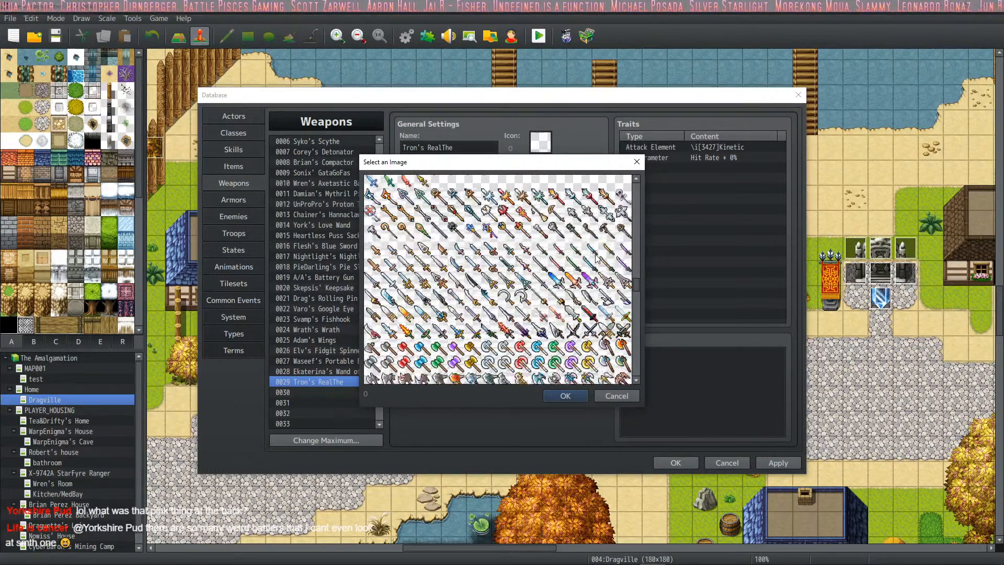
pyautogui.scroll(-2, 595, 256)
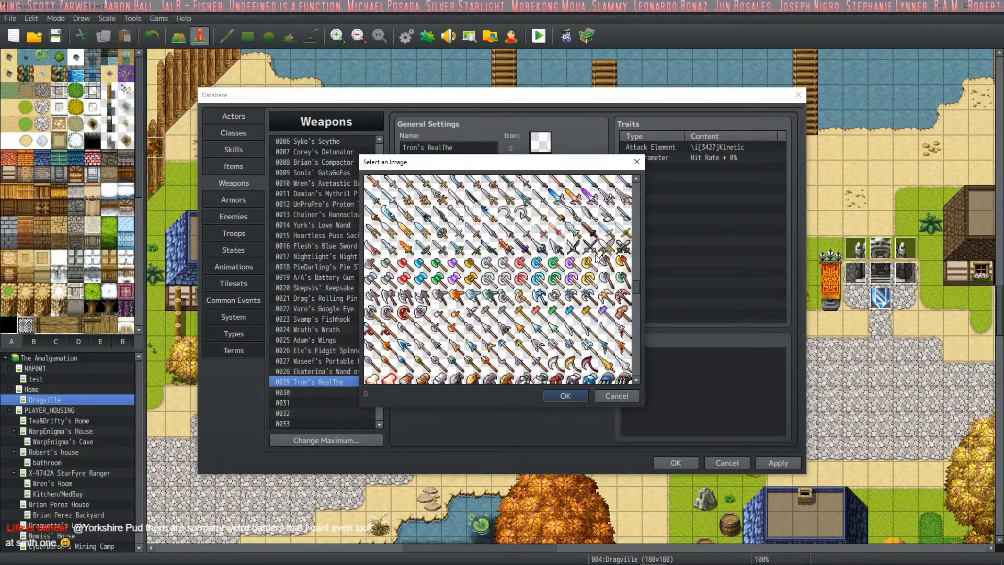
pyautogui.scroll(-2, 596, 257)
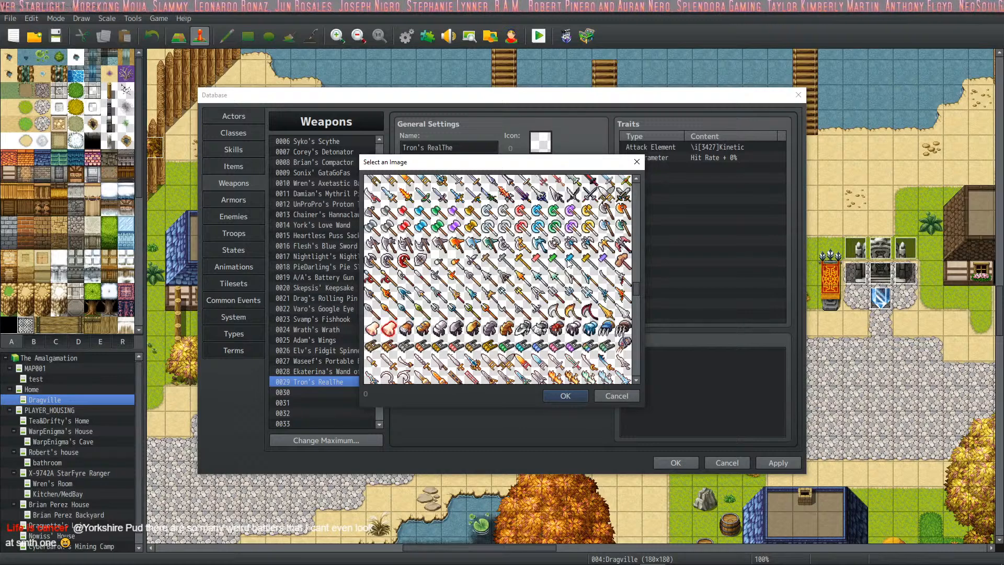
pyautogui.scroll(-3, 568, 260)
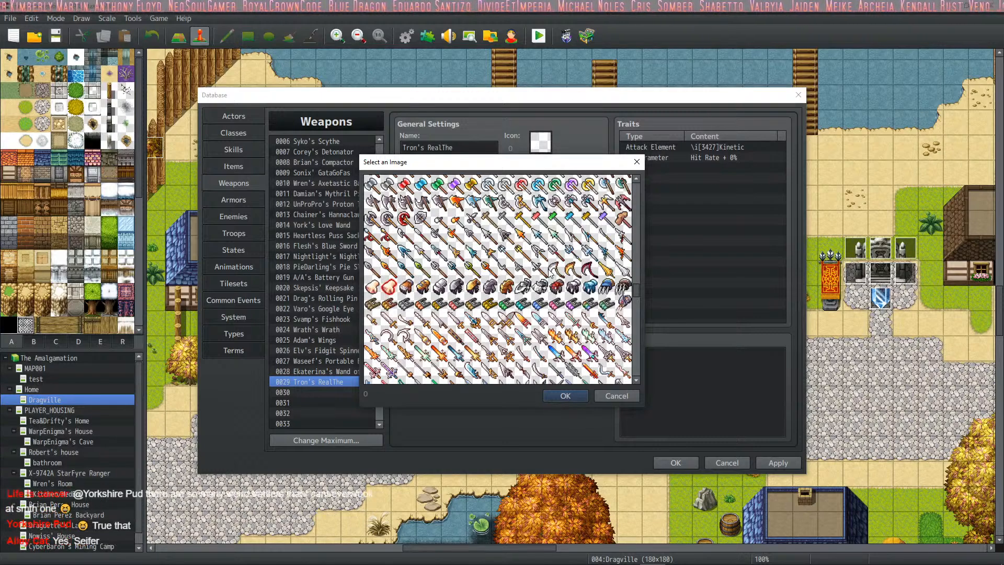
pyautogui.moveTo(512, 162); pyautogui.dragTo(556, 177)
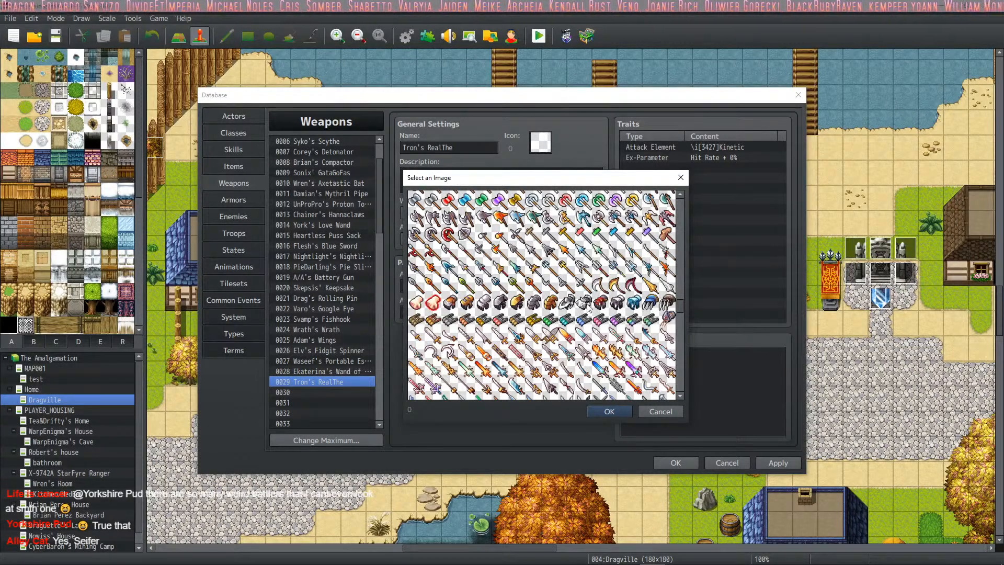
pyautogui.doubleClick(671, 304)
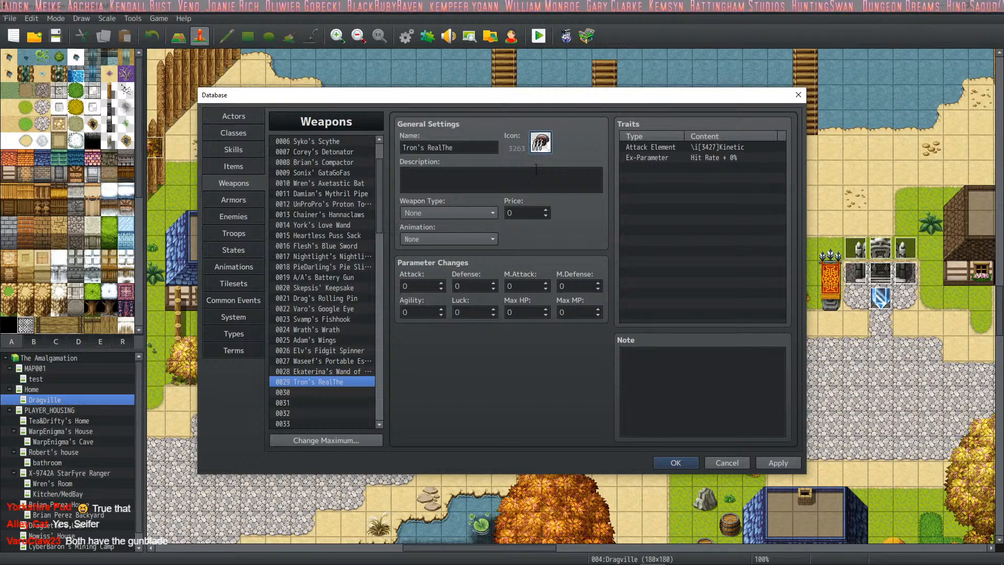
# - Correct the capitalization in the name of weapon 0029 so it reads "Tron's Realthe"
pyautogui.click(494, 188)
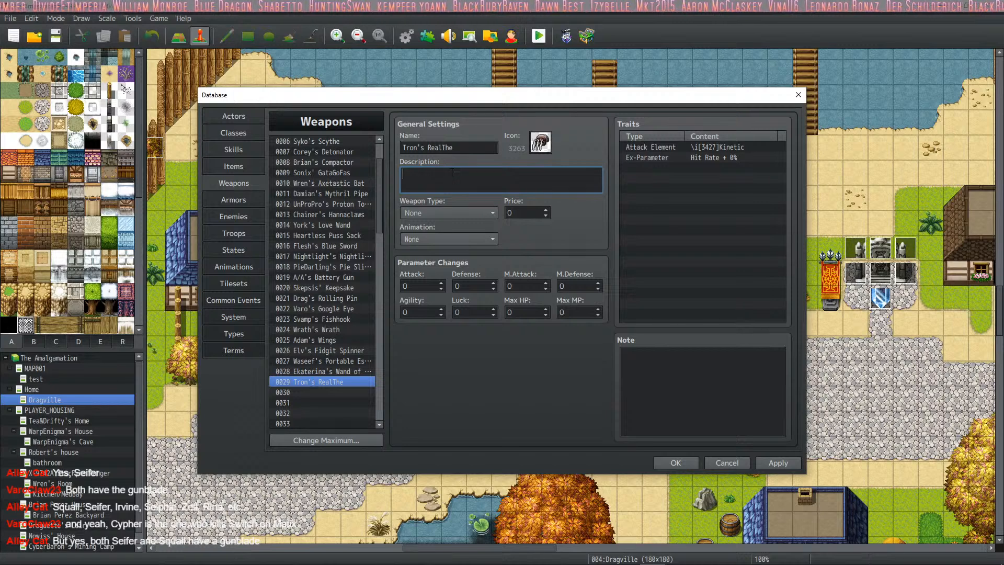
pyautogui.tripleClick(443, 147)
pyautogui.click(443, 148)
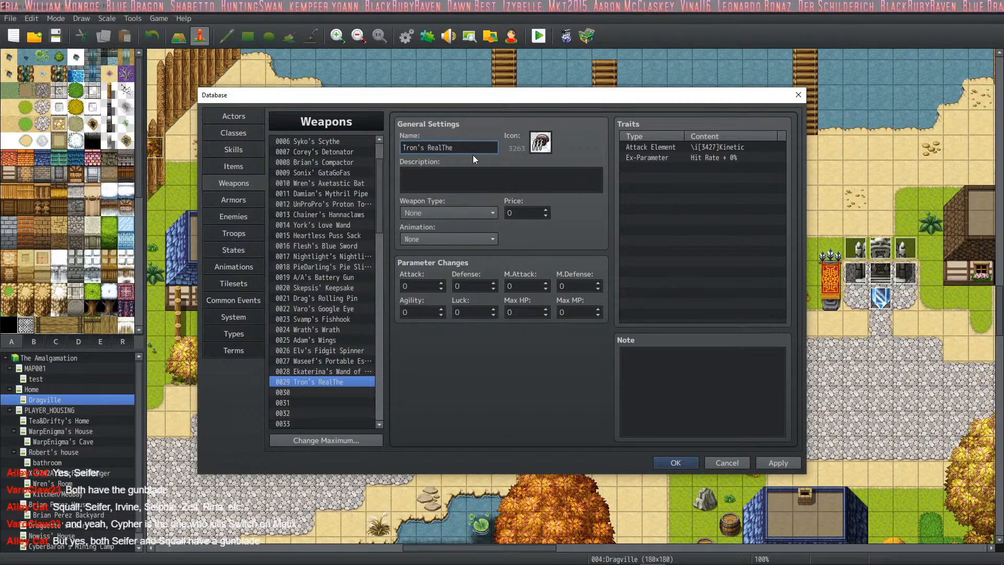
pyautogui.click(475, 152)
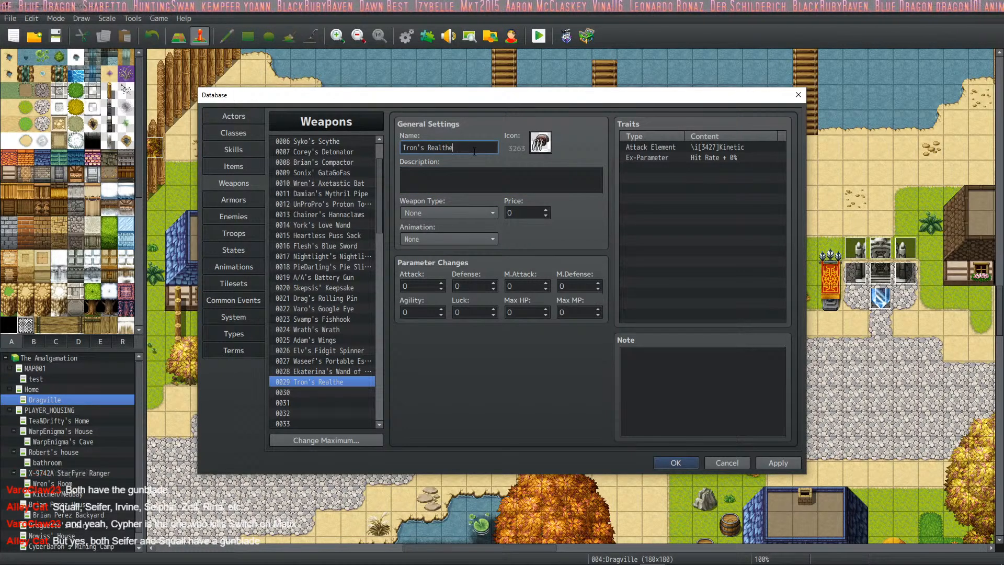
# - Enter the two-line description "Obviously a Realthe is a real type of weapon. Just look at the icon. You can see... It's a tornado claw"
pyautogui.click(497, 189)
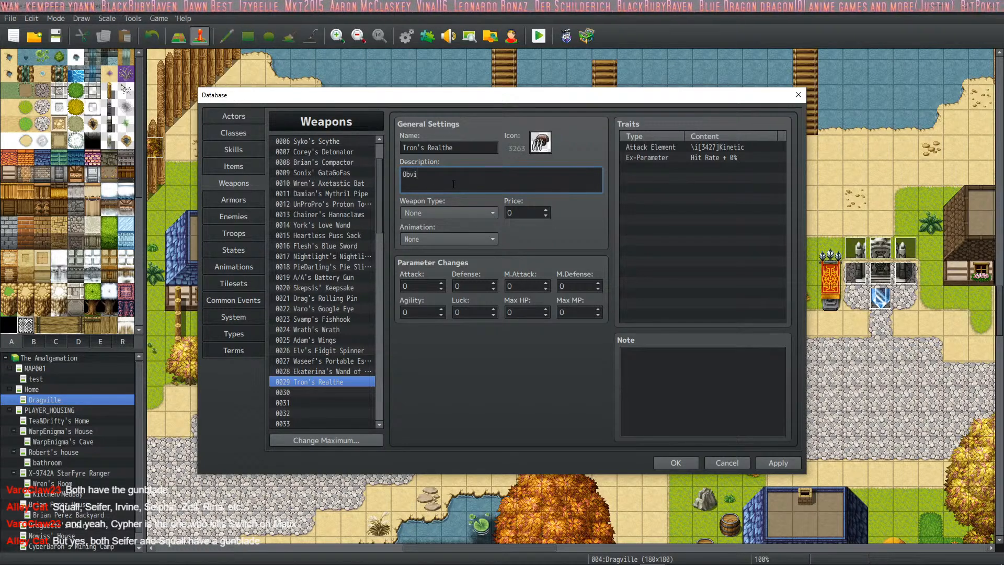
pyautogui.write('Obviously a Realthe is a real')
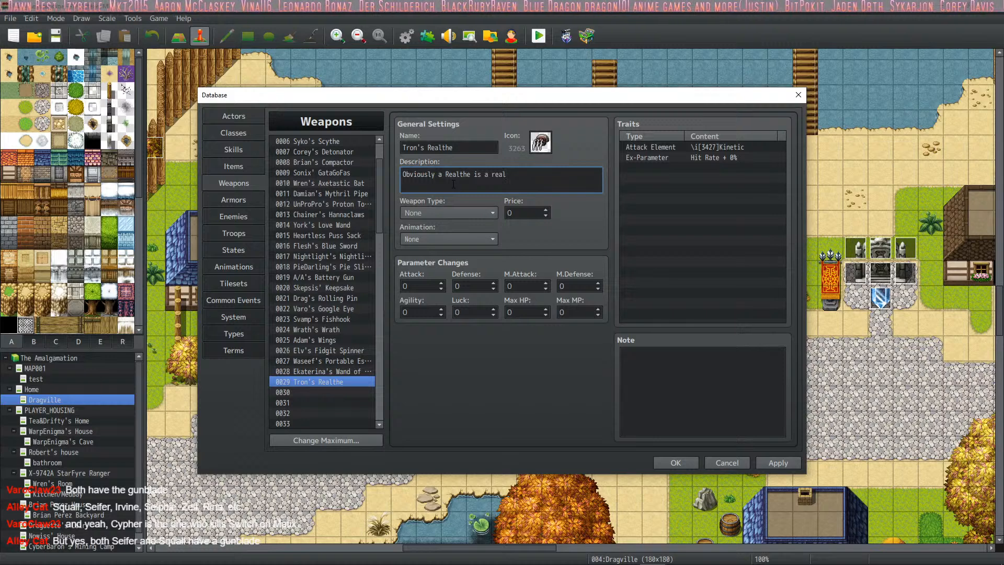
pyautogui.write('type of weaon')
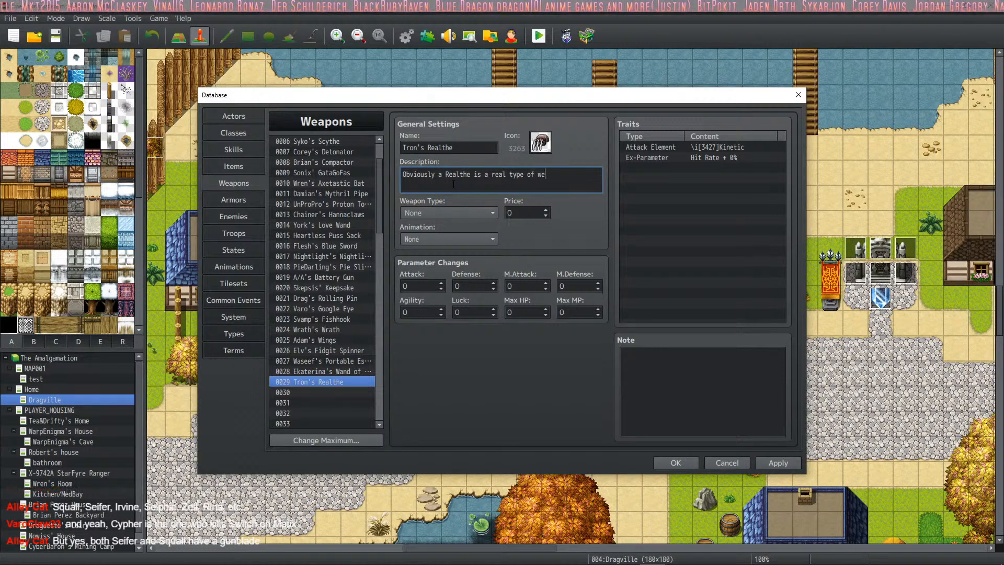
pyautogui.press('BackSpace')
pyautogui.press('BackSpace')
pyautogui.write('pon.')
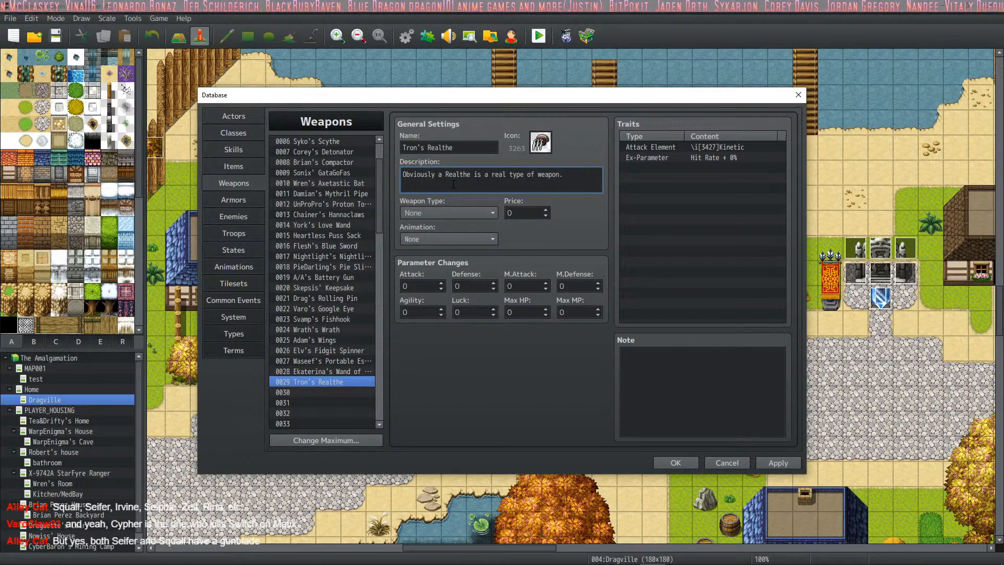
pyautogui.press('BackSpace')
pyautogui.write('Just loo')
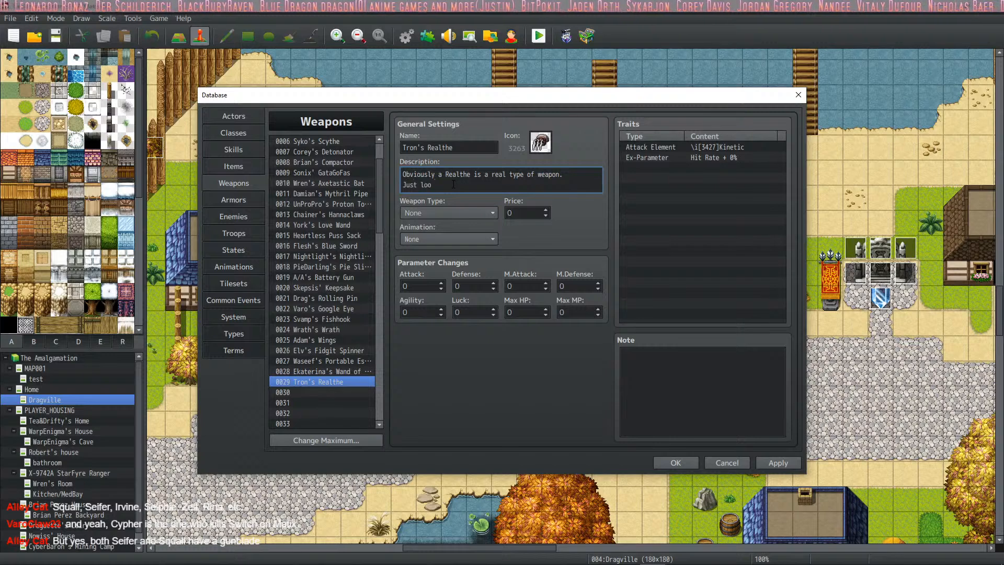
pyautogui.write('k at the icon. You')
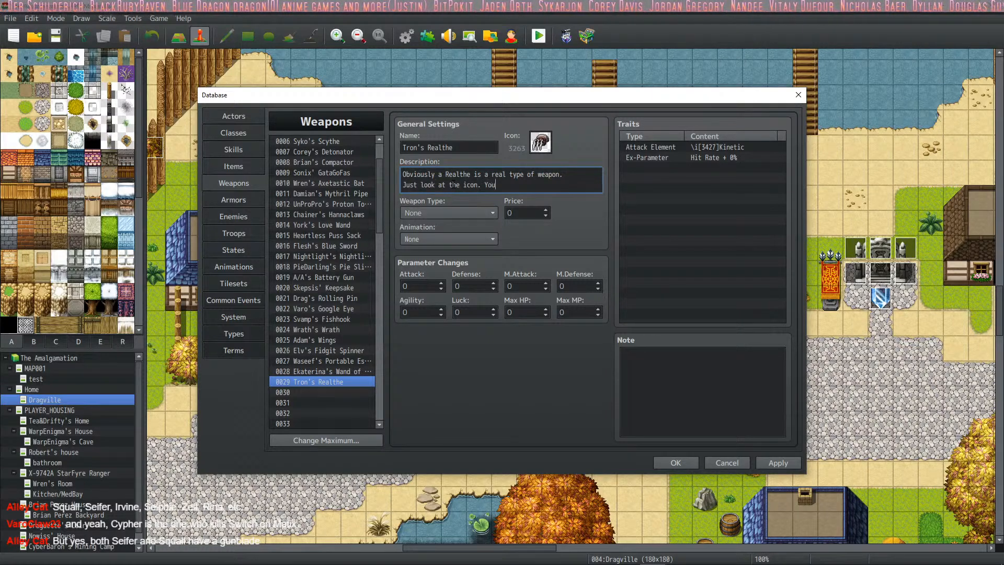
pyautogui.write(" can see... It's")
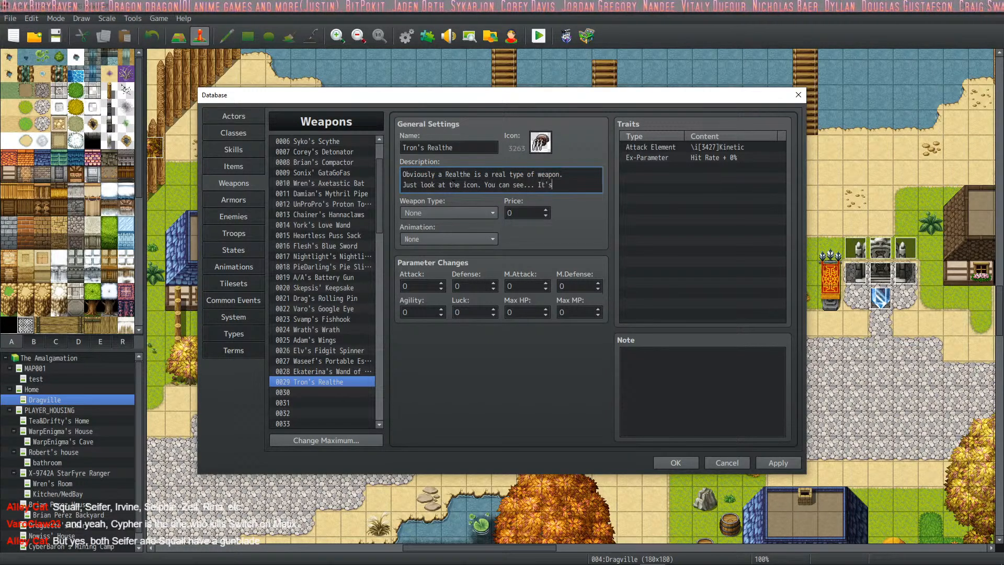
pyautogui.write(' a claw')
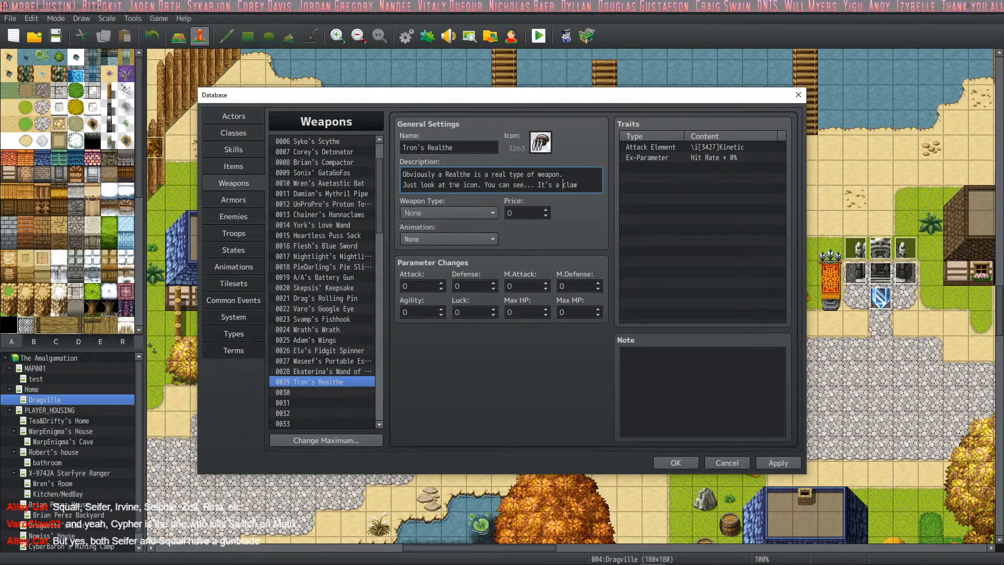
pyautogui.write('tornado')
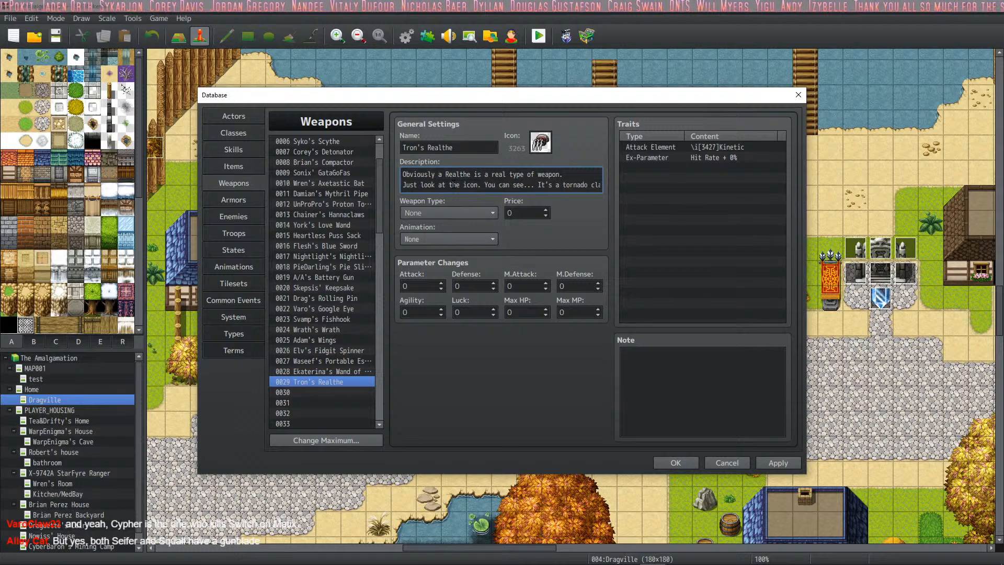
# - End the description of Tron's Realthe with an exclamation mark
pyautogui.press('End')
pyautogui.write('!')
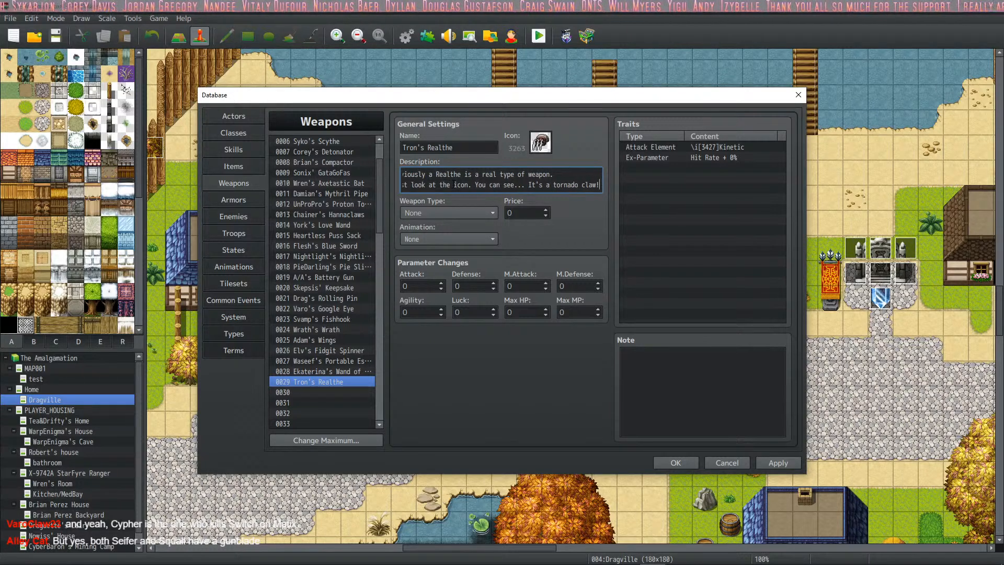
pyautogui.click(314, 382)
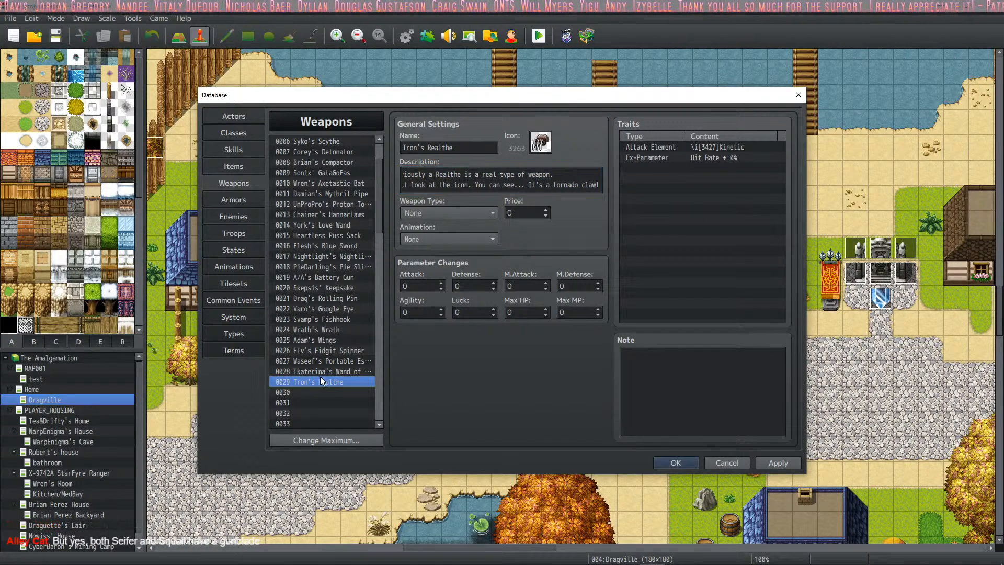
# - Copy the whole custom parameters and Cannot Sell note from weapon 0026 into the note of weapon 0027
pyautogui.click(322, 373)
pyautogui.click(361, 363)
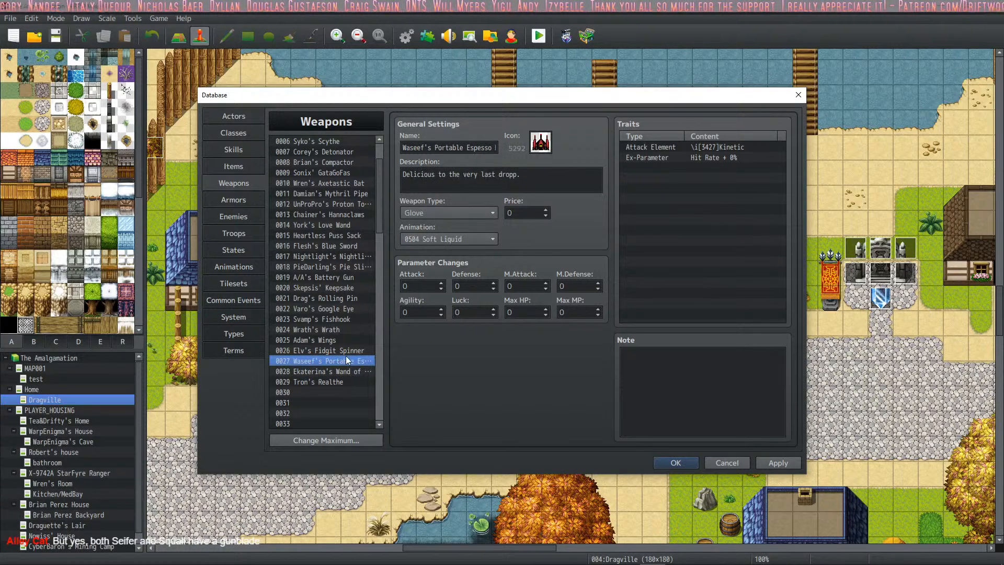
pyautogui.click(347, 353)
pyautogui.click(733, 398)
pyautogui.hotkey('ctrl', 'a')
pyautogui.hotkey('ctrl', 'c')
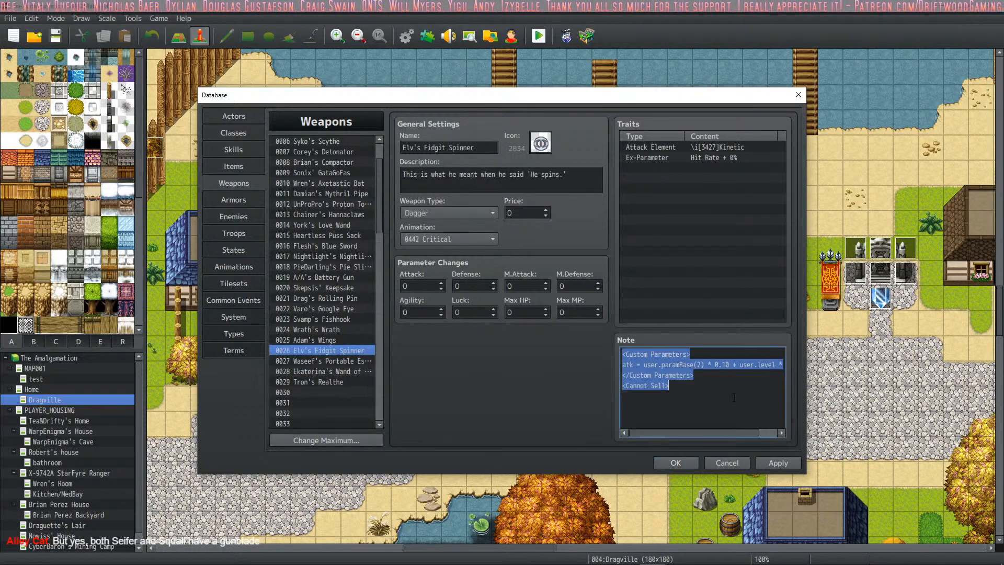
pyautogui.click(358, 361)
pyautogui.click(664, 390)
pyautogui.hotkey('ctrl', 'v')
# - Paste the same custom parameters note into weapons 0028 and 0029
pyautogui.click(368, 372)
pyautogui.click(663, 391)
pyautogui.hotkey('ctrl', 'v')
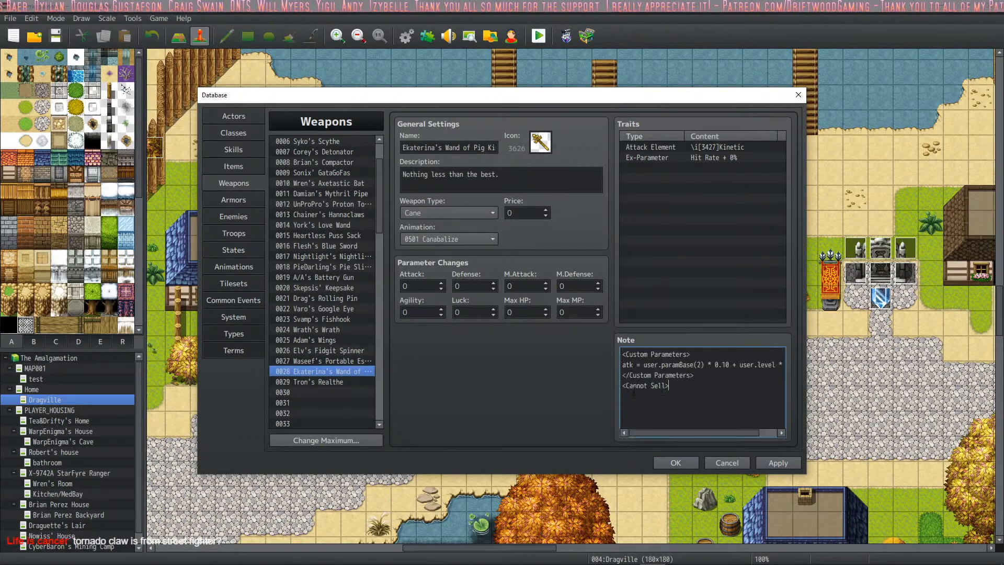
pyautogui.click(340, 386)
pyautogui.click(663, 398)
pyautogui.hotkey('ctrl', 'v')
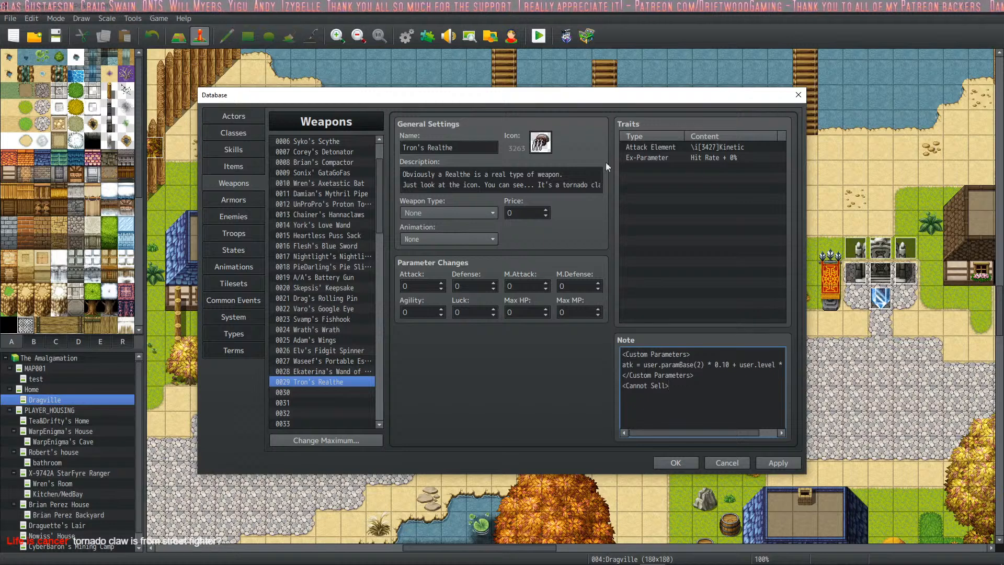
# - Check the entries of weapons 0027 through 0029 and apply the database changes
pyautogui.click(343, 361)
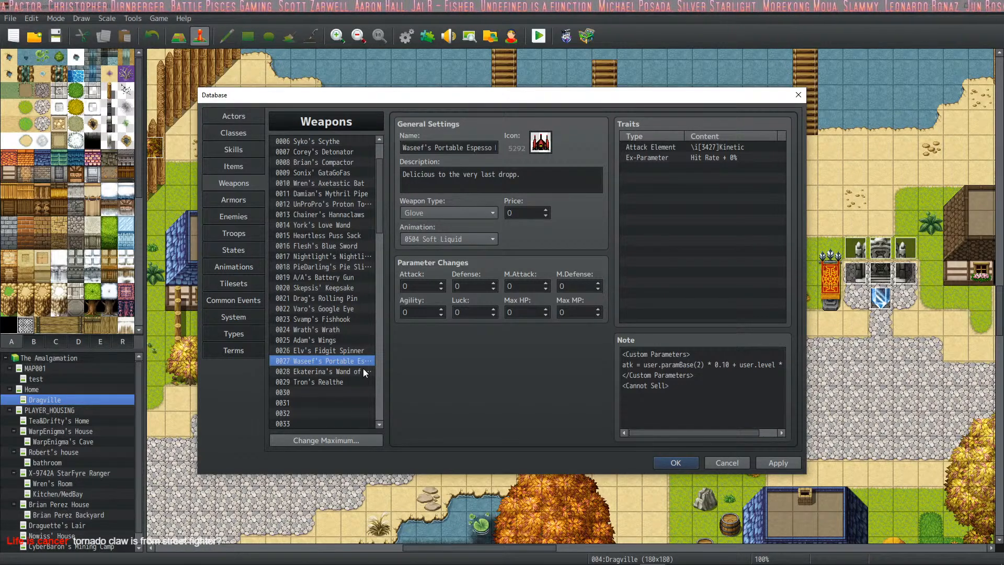
pyautogui.click(314, 370)
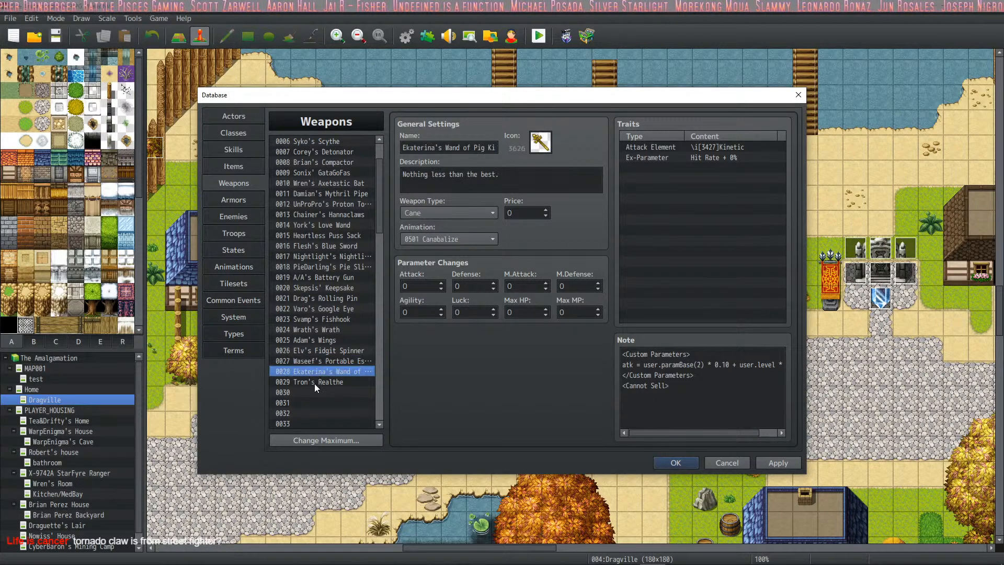
pyautogui.click(315, 382)
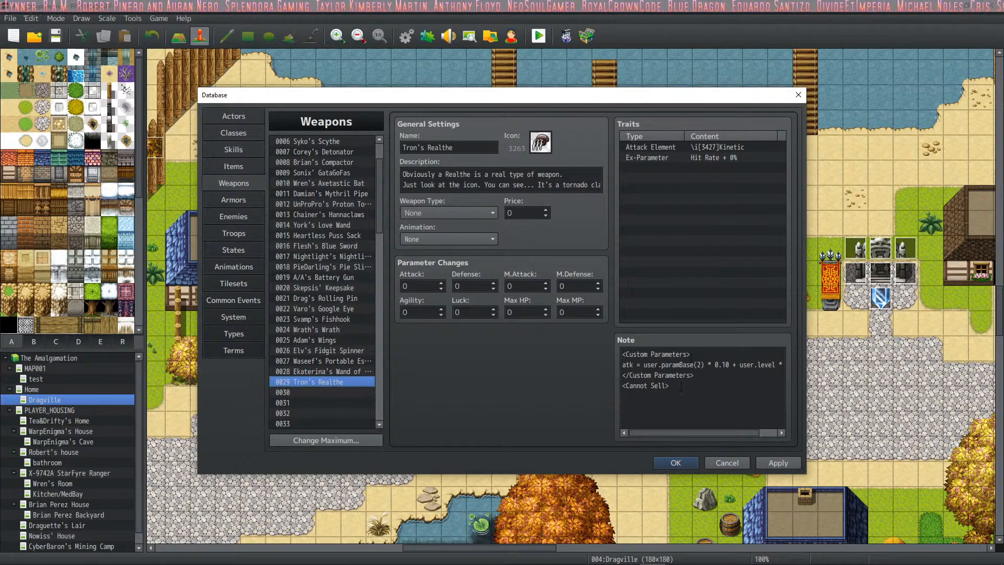
pyautogui.click(791, 463)
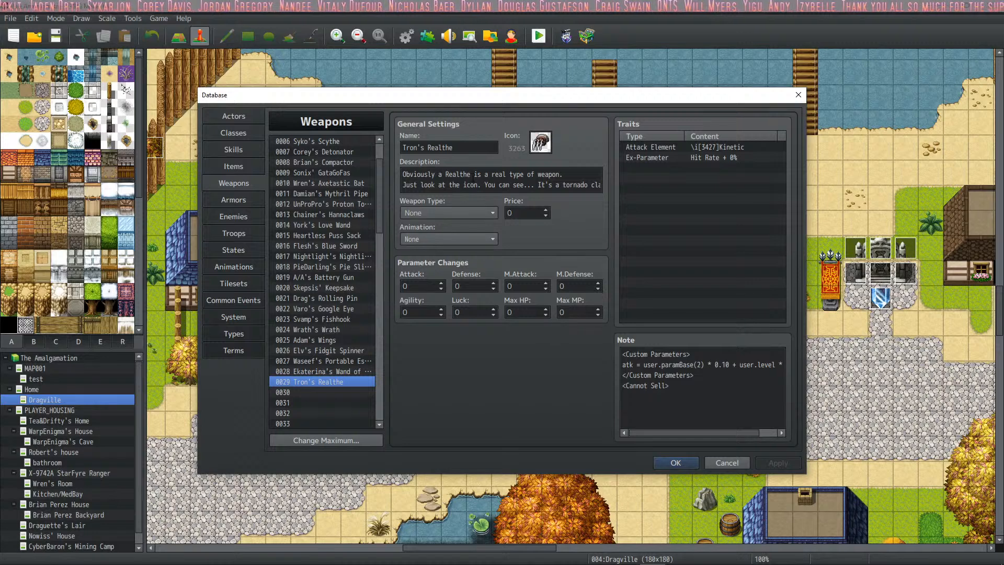
# - Set the weapon type of Tron's Realthe to Claw and apply the change
pyautogui.click(472, 211)
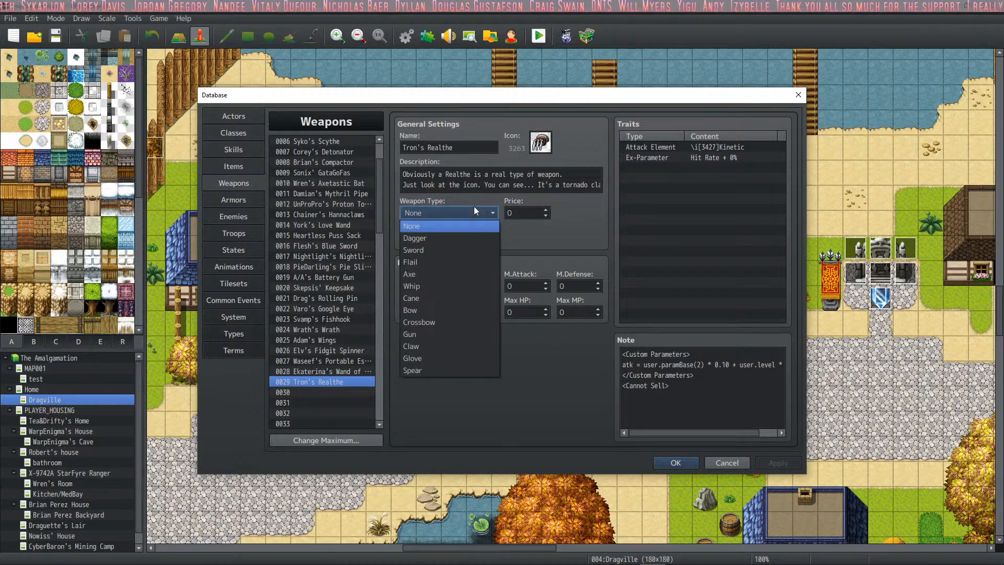
pyautogui.click(442, 370)
pyautogui.click(443, 212)
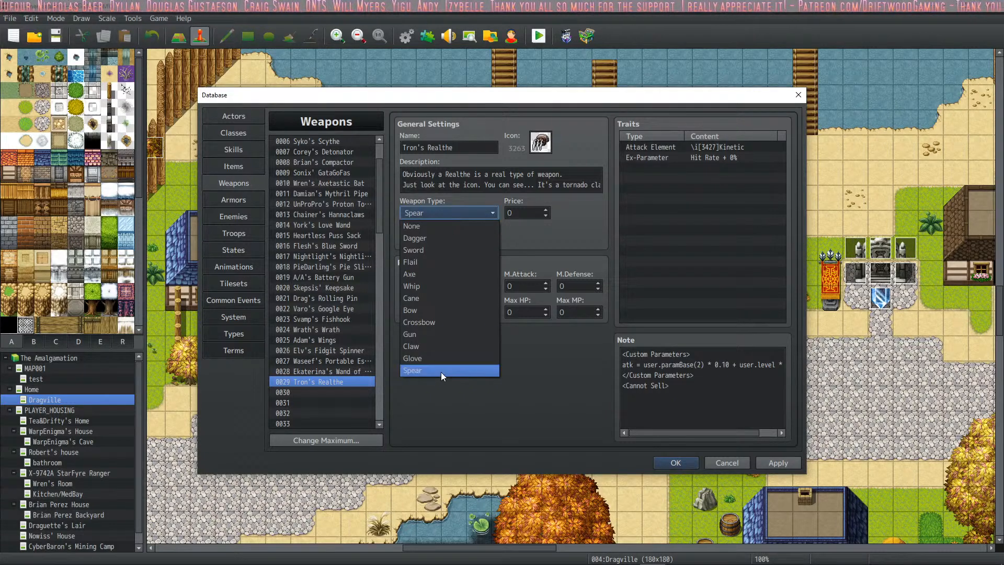
pyautogui.click(439, 343)
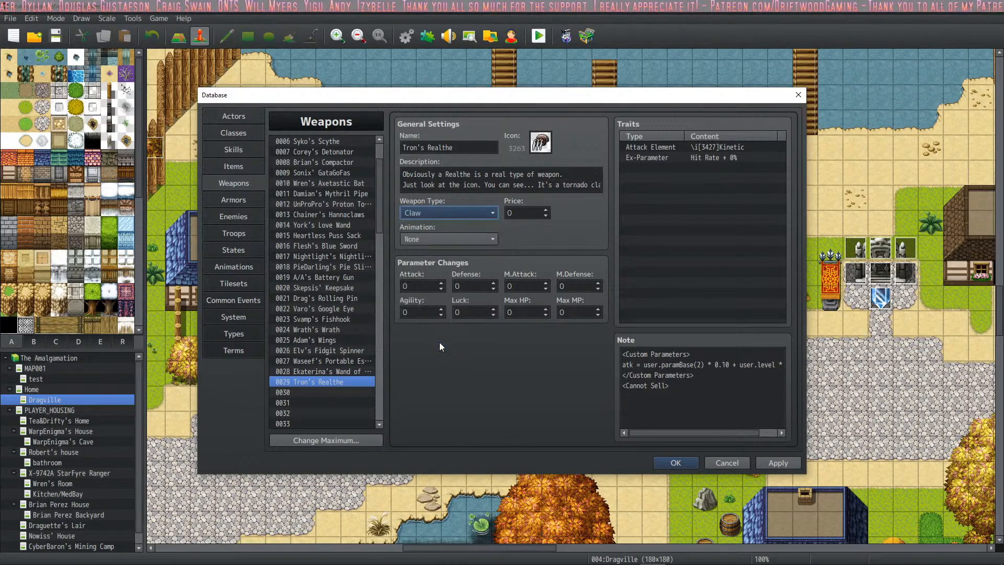
pyautogui.click(787, 463)
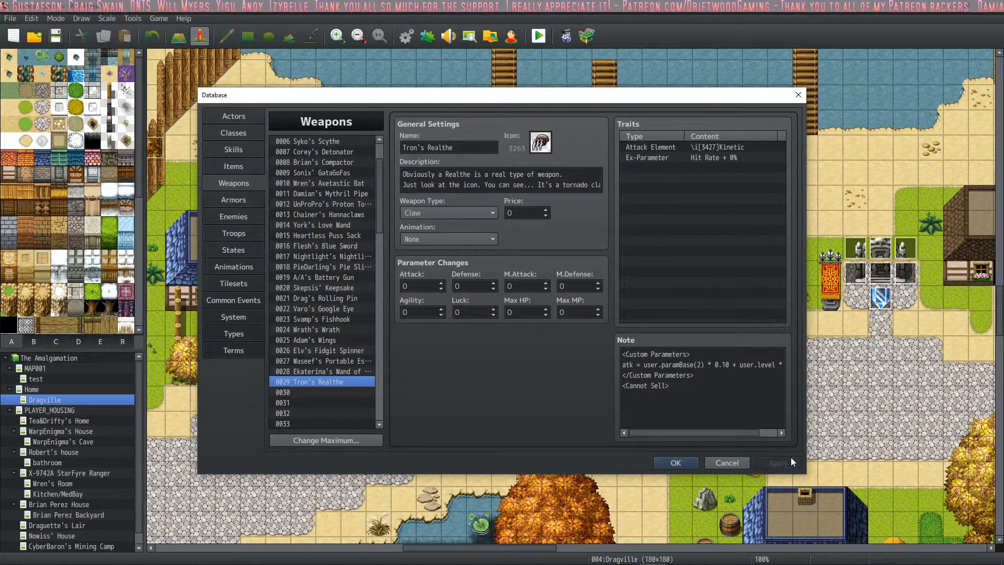
# - Open the TheRealTron actor and check which initial weapons it can equip
pyautogui.click(243, 147)
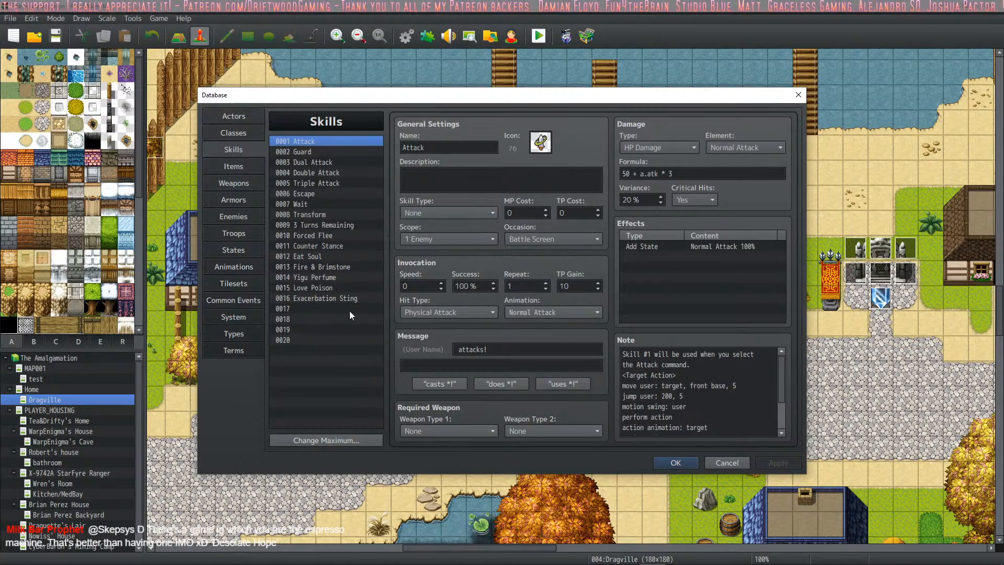
pyautogui.click(242, 136)
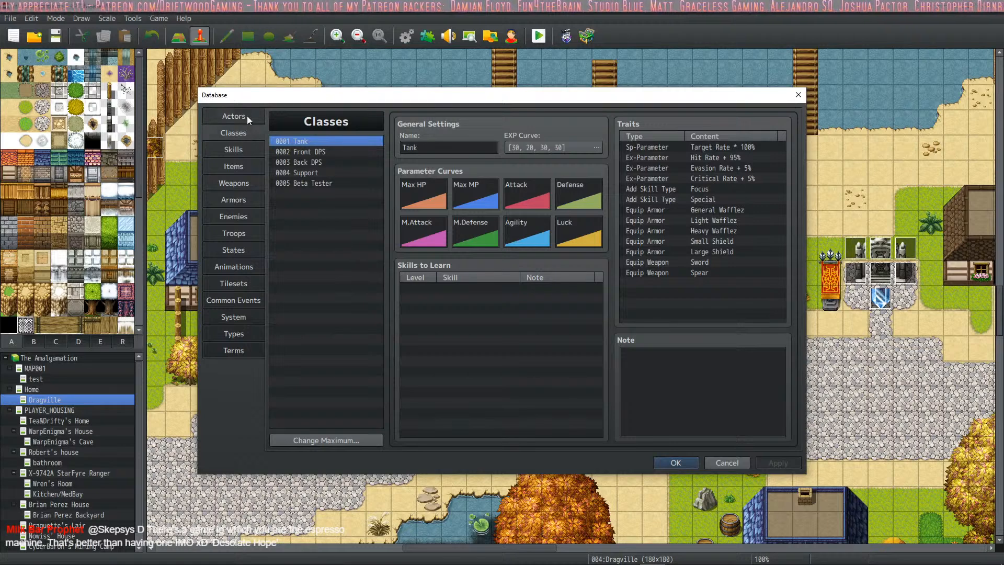
pyautogui.click(247, 115)
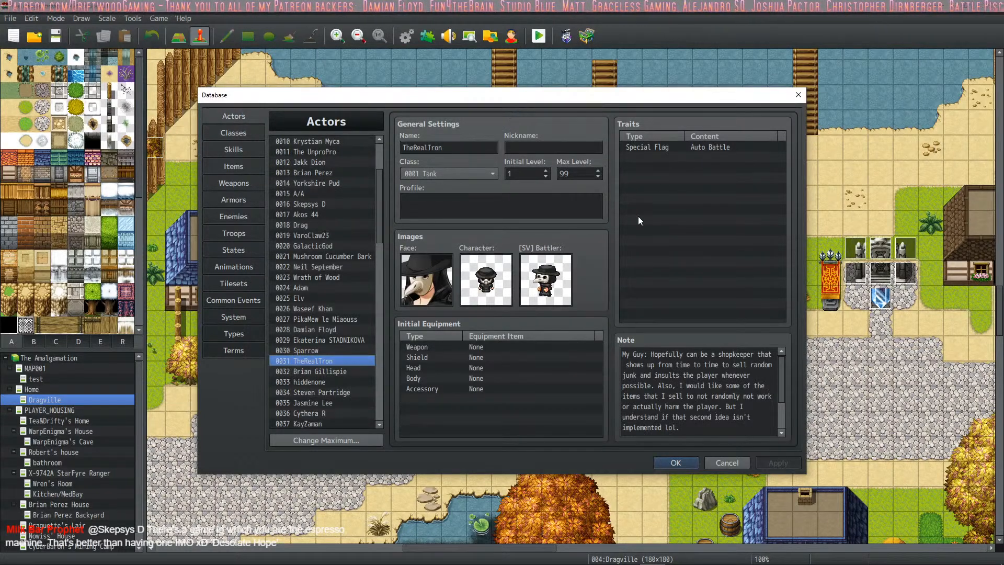
pyautogui.doubleClick(475, 350)
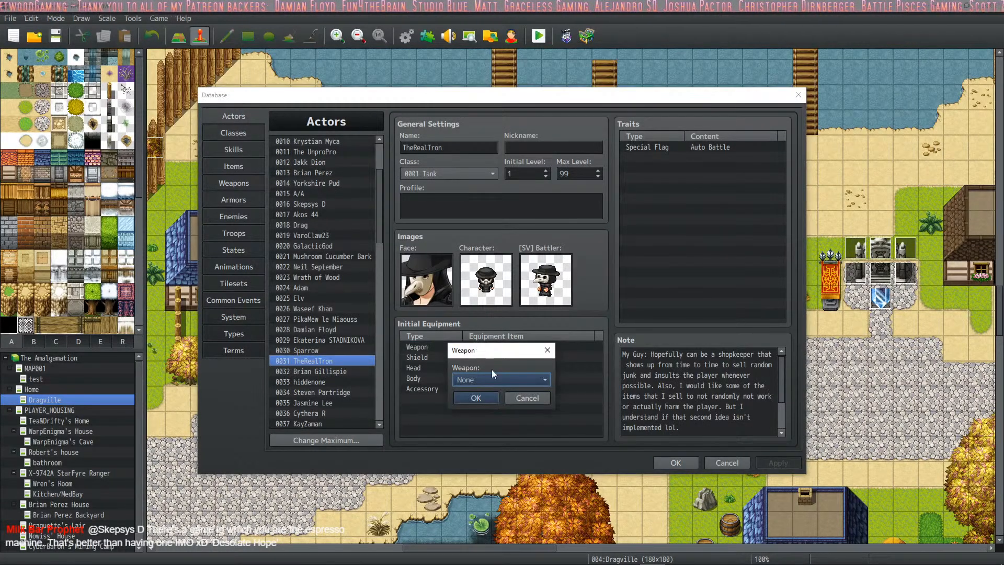
pyautogui.click(497, 380)
pyautogui.click(652, 207)
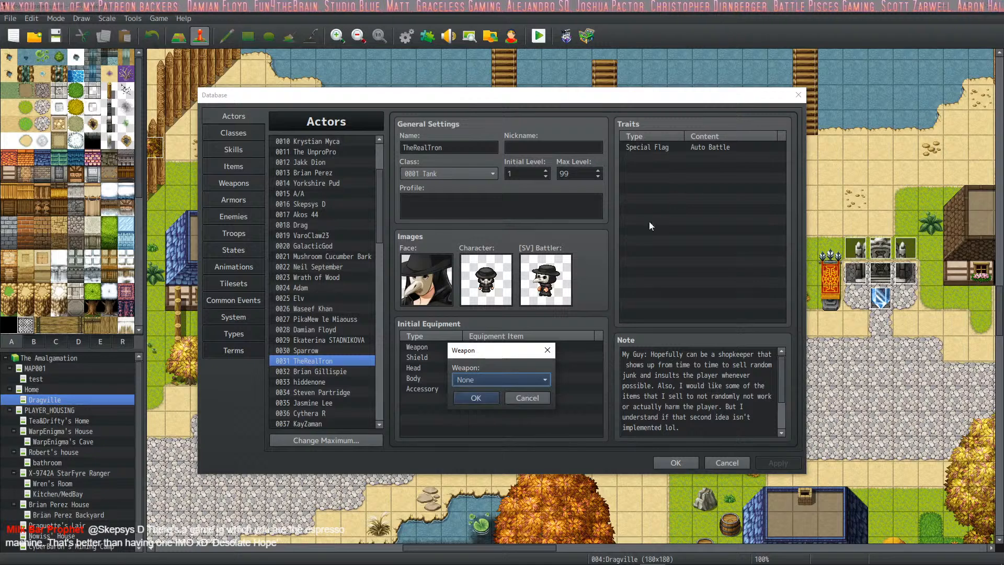
pyautogui.click(519, 404)
# - Add an Equip Weapon trait for Claw to the TheRealTron actor
pyautogui.click(685, 158)
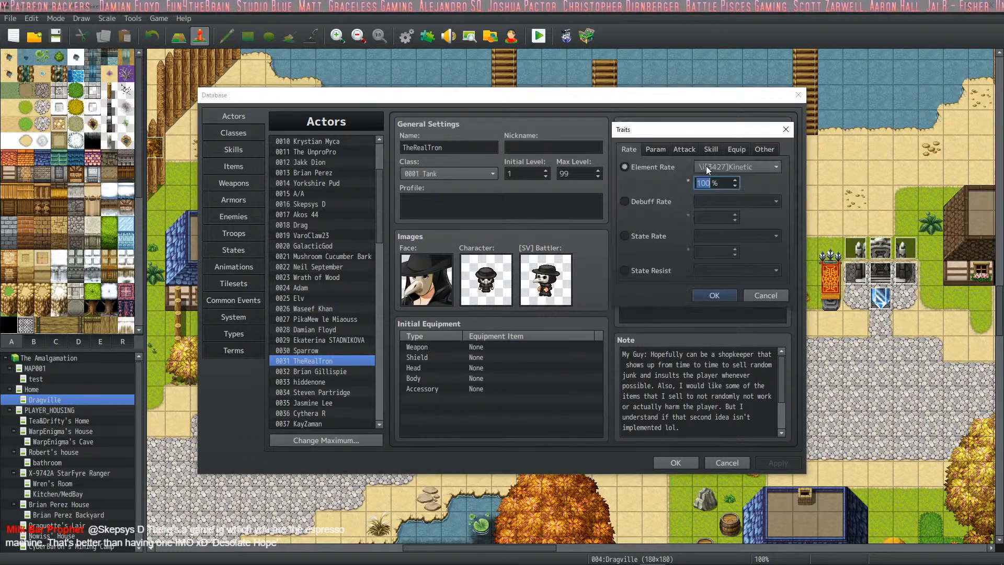
pyautogui.click(738, 150)
pyautogui.click(685, 167)
pyautogui.click(709, 168)
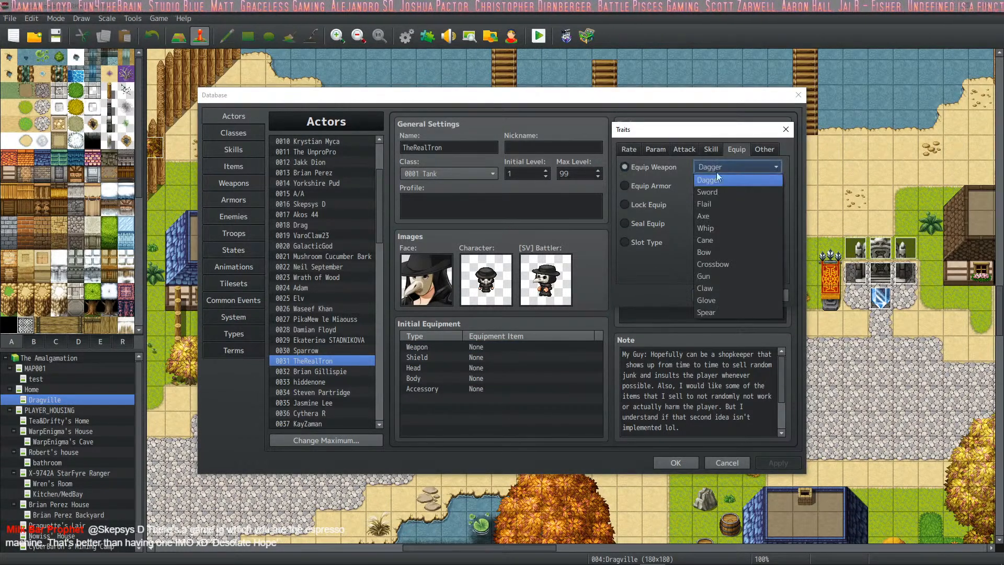
pyautogui.click(730, 290)
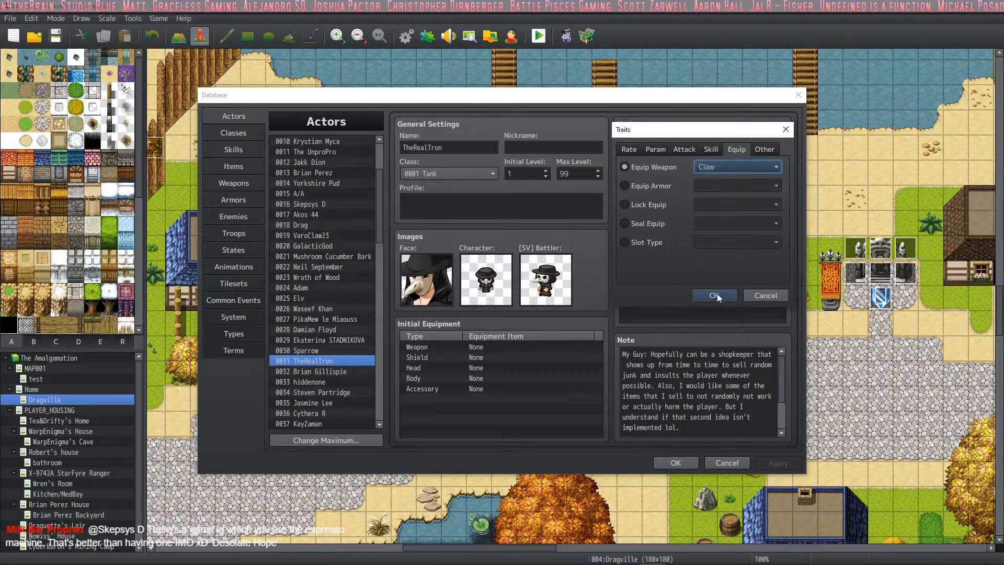
pyautogui.click(717, 295)
# - Review the initial weapons available to TheRealTron without equipping any, and apply the actor's new trait
pyautogui.doubleClick(479, 348)
pyautogui.click(482, 379)
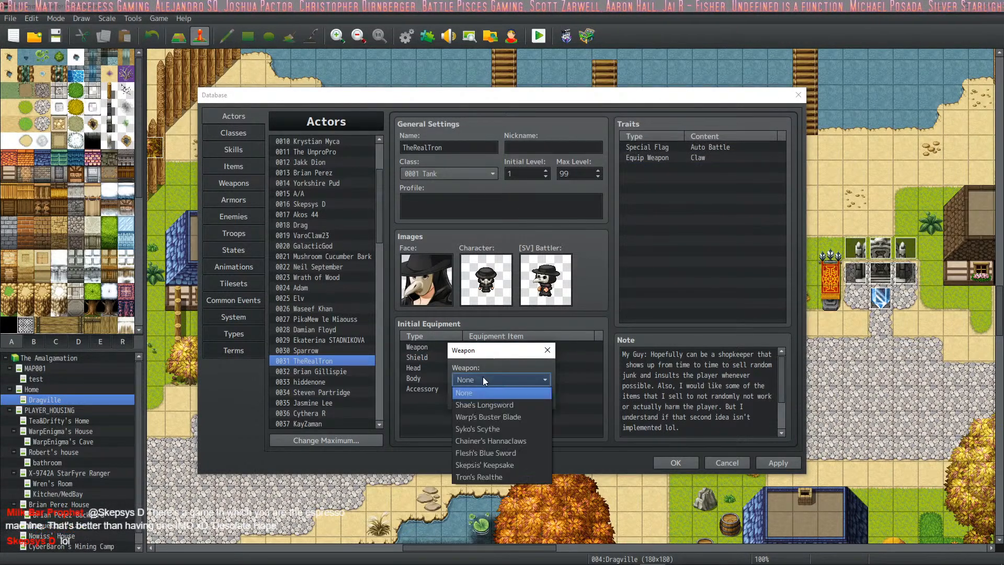
pyautogui.click(695, 165)
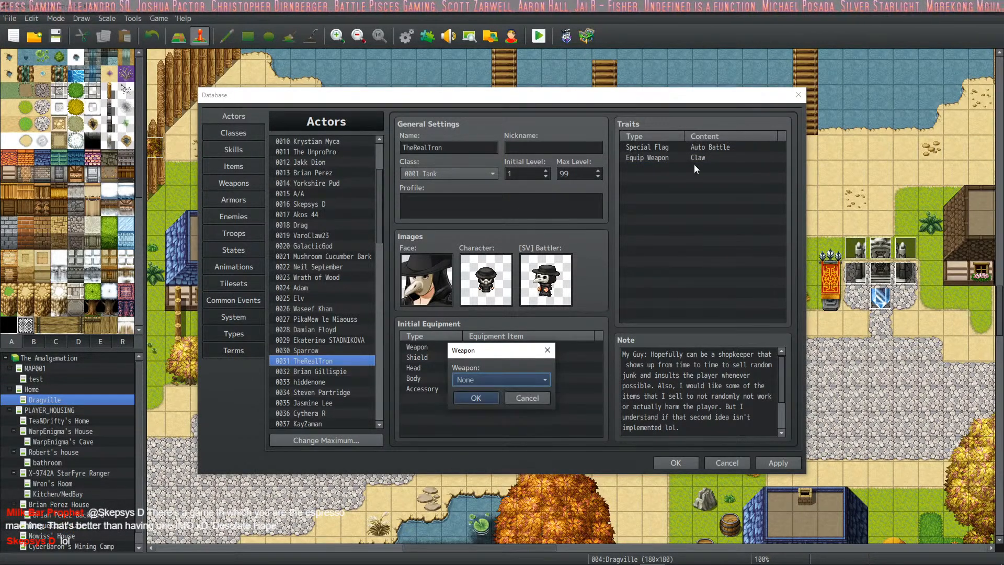
pyautogui.click(535, 398)
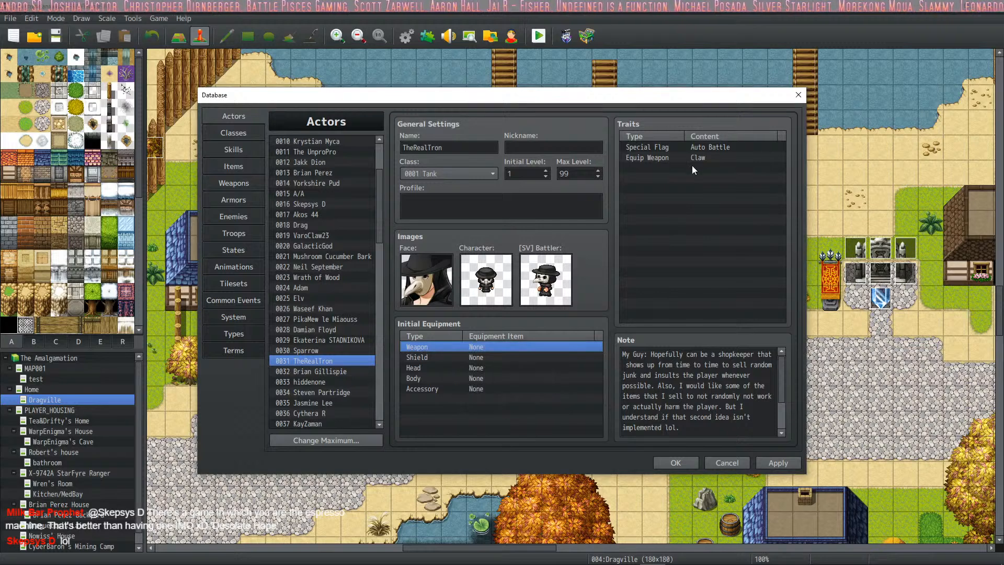
pyautogui.click(774, 462)
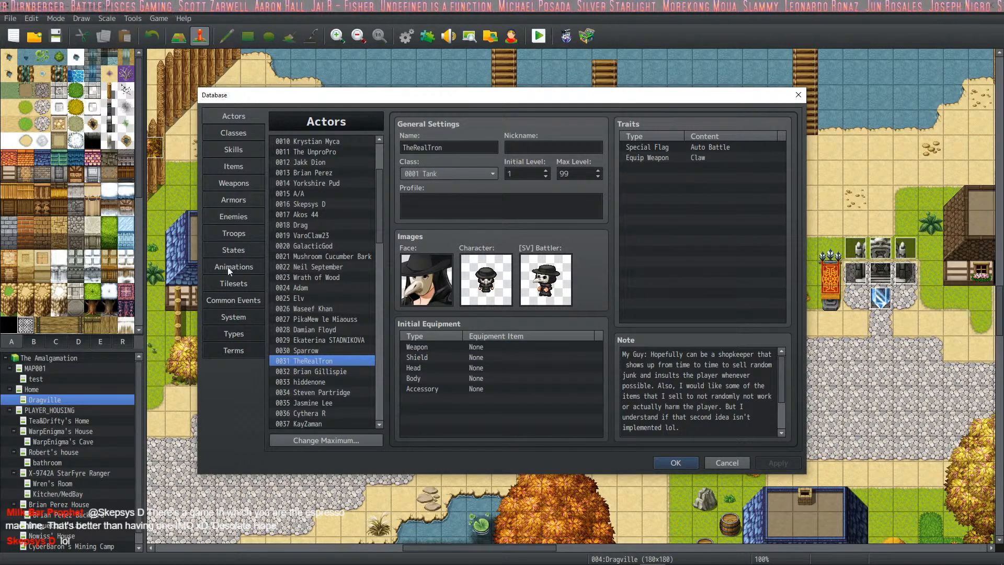
# - Review the weapon types and the side-view attack motions assigned to Glove and Claw
pyautogui.click(233, 333)
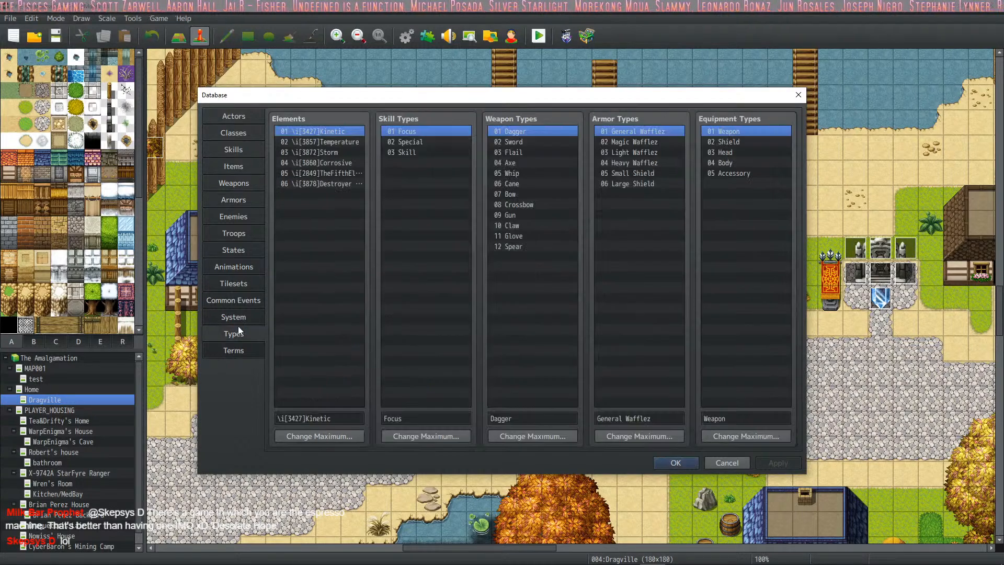
pyautogui.click(242, 316)
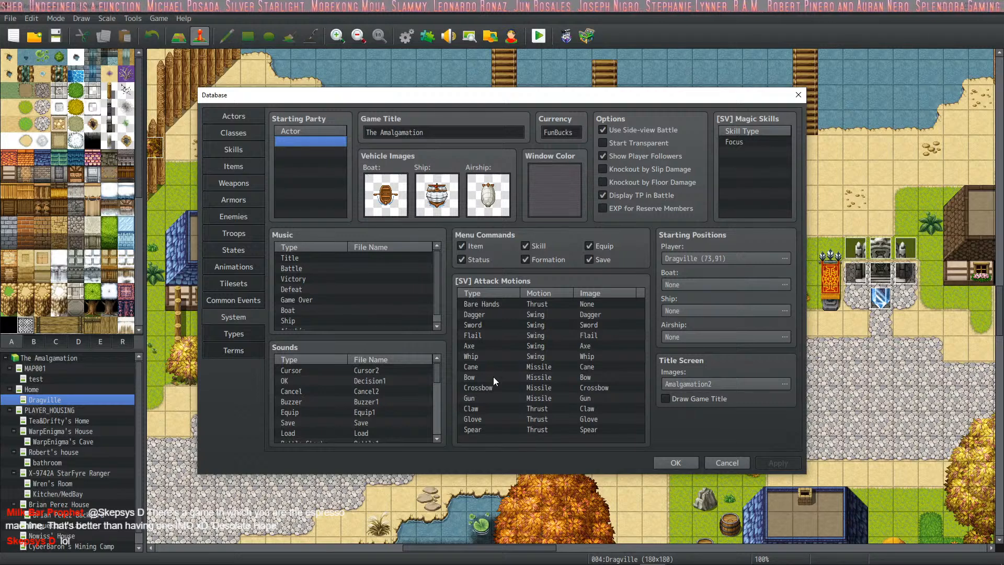
pyautogui.click(482, 419)
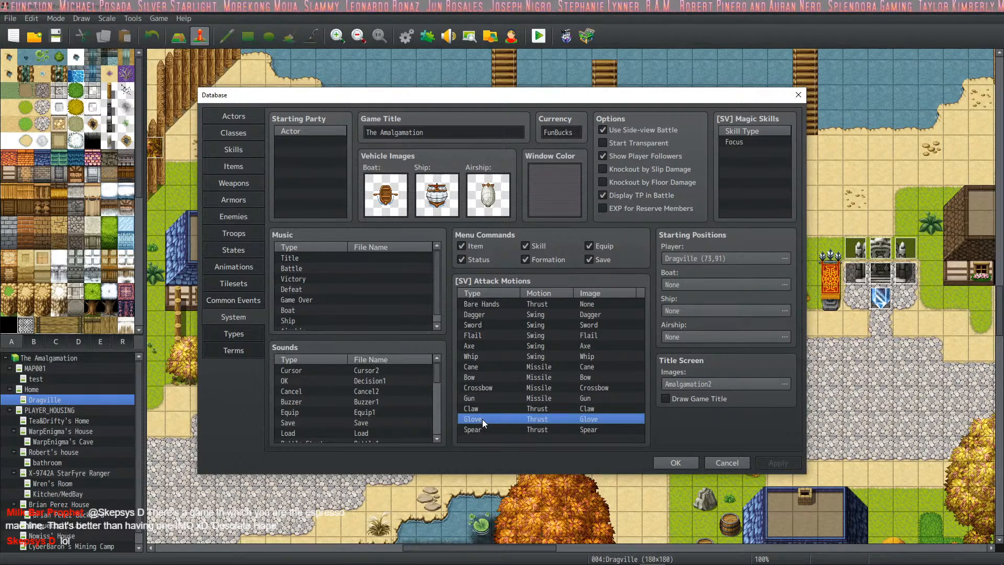
pyautogui.click(482, 409)
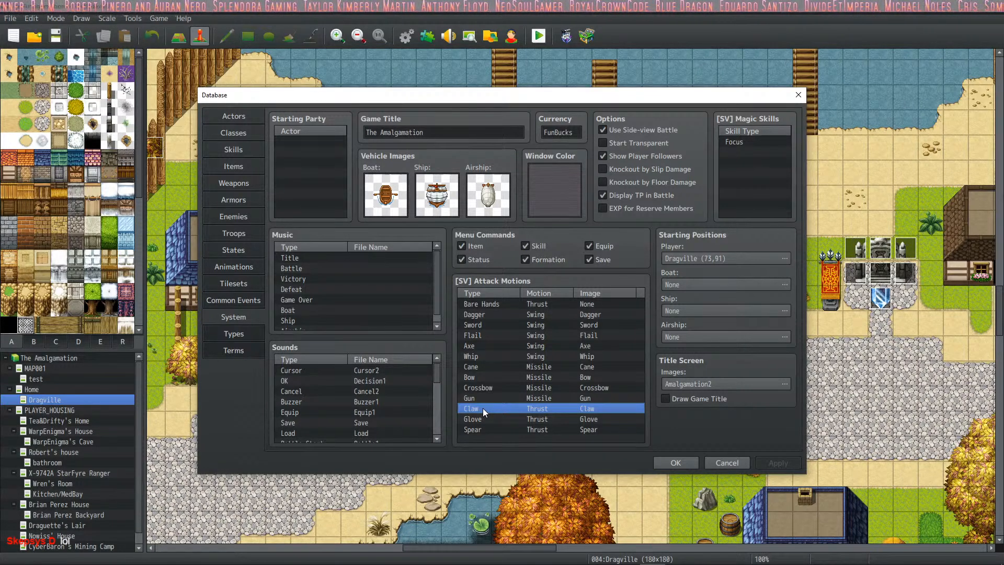
# - Open the weapon Tron's Realthe and set its animation to 0001 Hit Physical
pyautogui.click(238, 182)
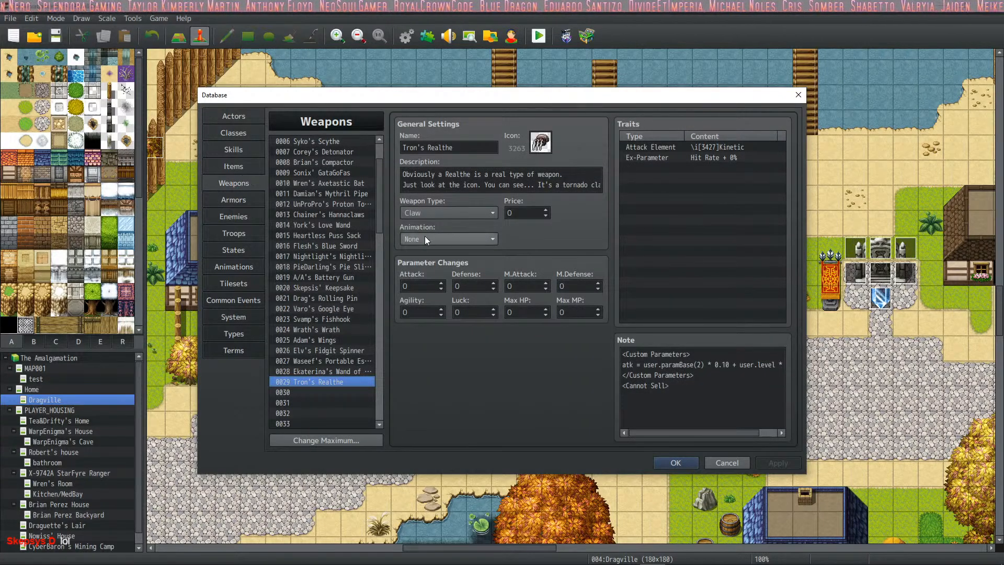
pyautogui.click(428, 239)
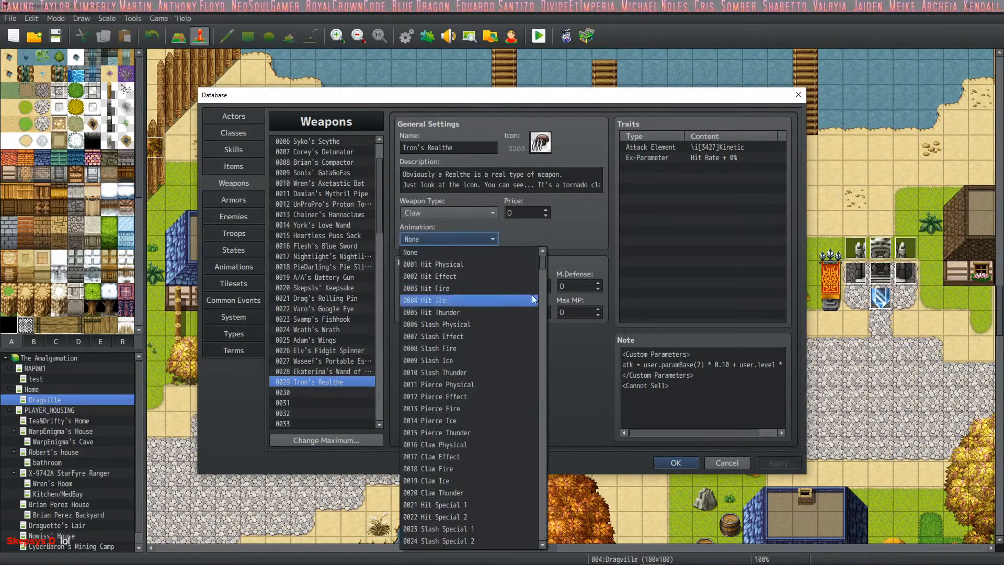
pyautogui.click(535, 264)
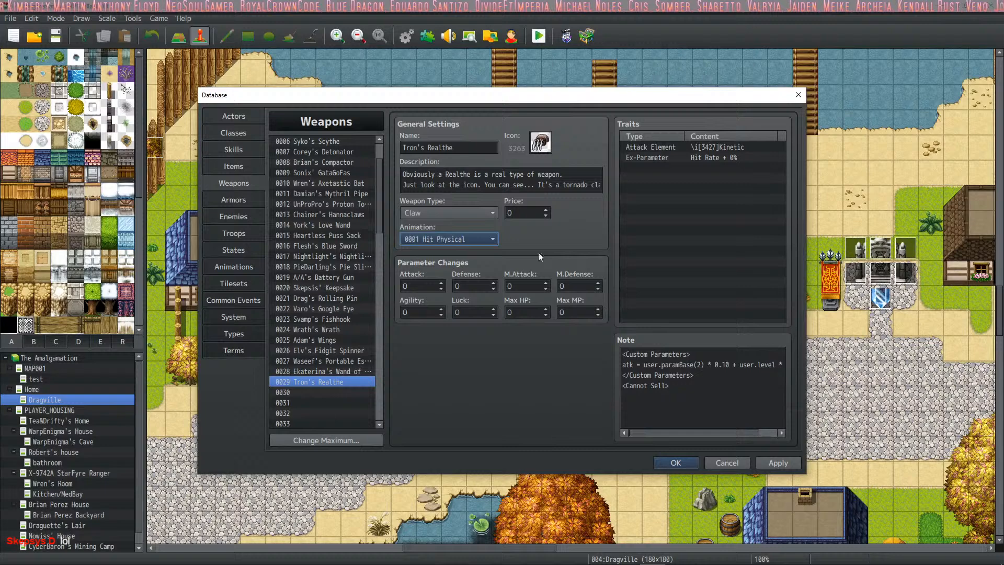
# - Browse the animations available for Tron's Realthe and try 0388 Time Bolt
pyautogui.click(497, 243)
pyautogui.moveTo(542, 262); pyautogui.dragTo(533, 322)
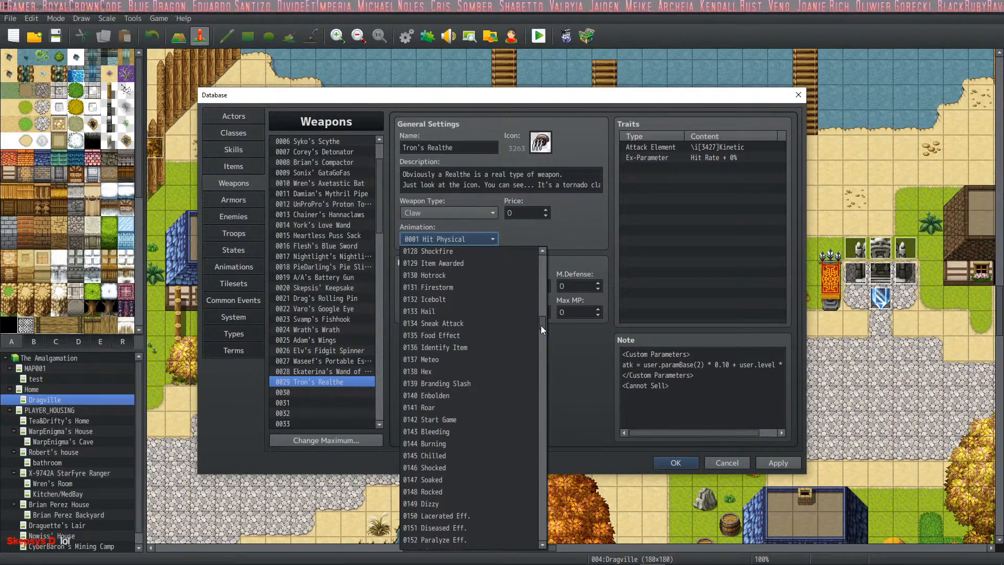
pyautogui.moveTo(541, 326); pyautogui.dragTo(539, 400)
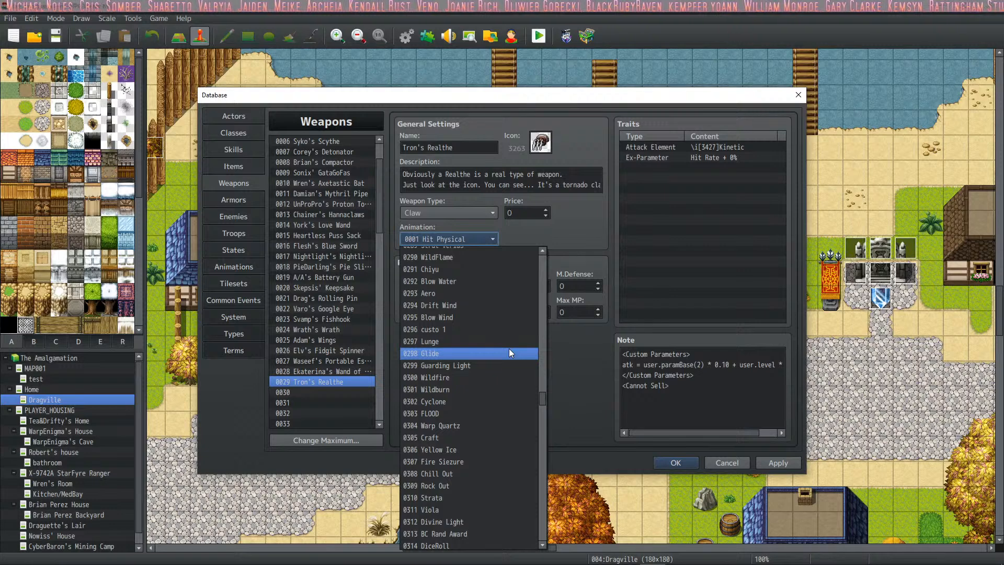
pyautogui.scroll(-2, 509, 348)
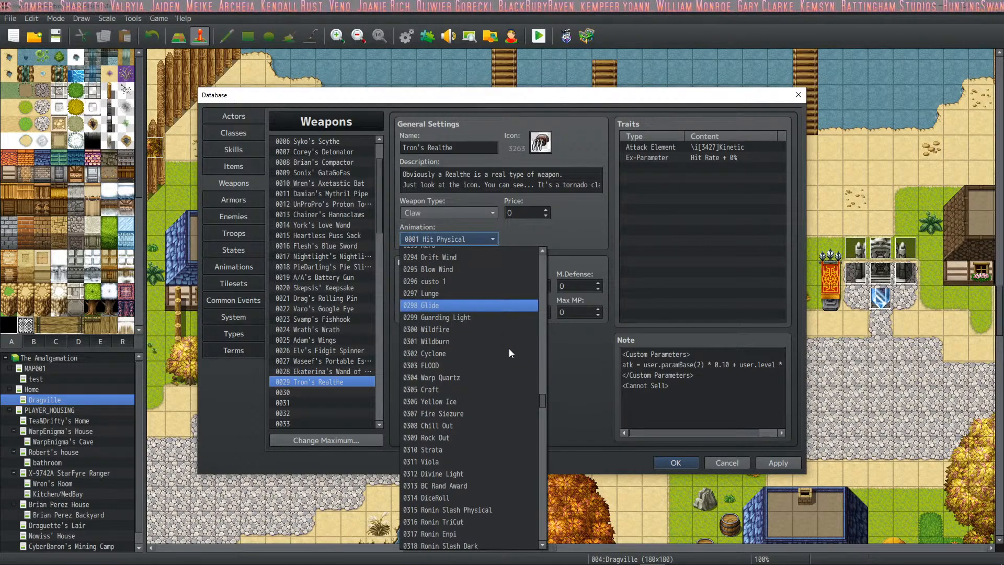
pyautogui.scroll(-3, 510, 348)
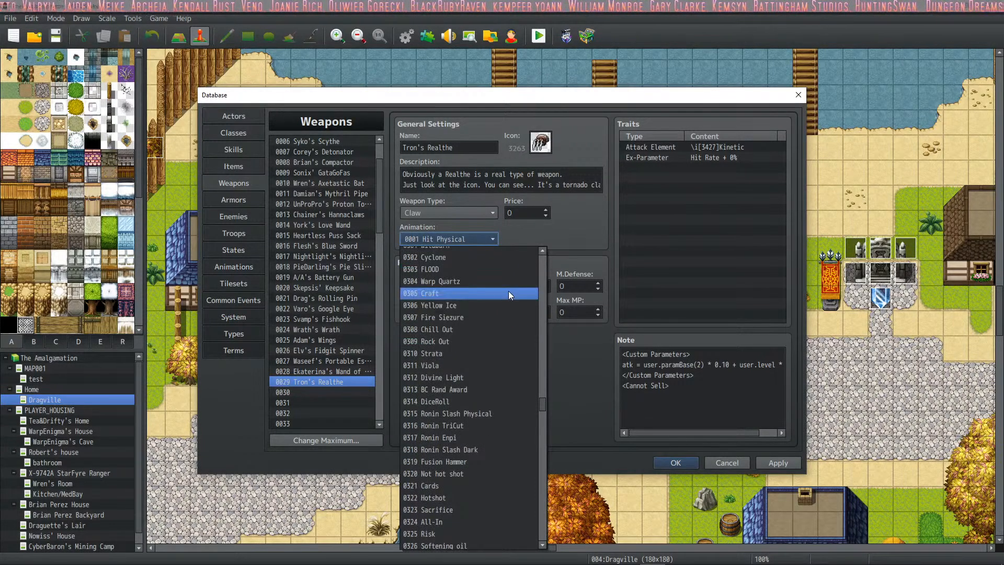
pyautogui.scroll(1, 507, 282)
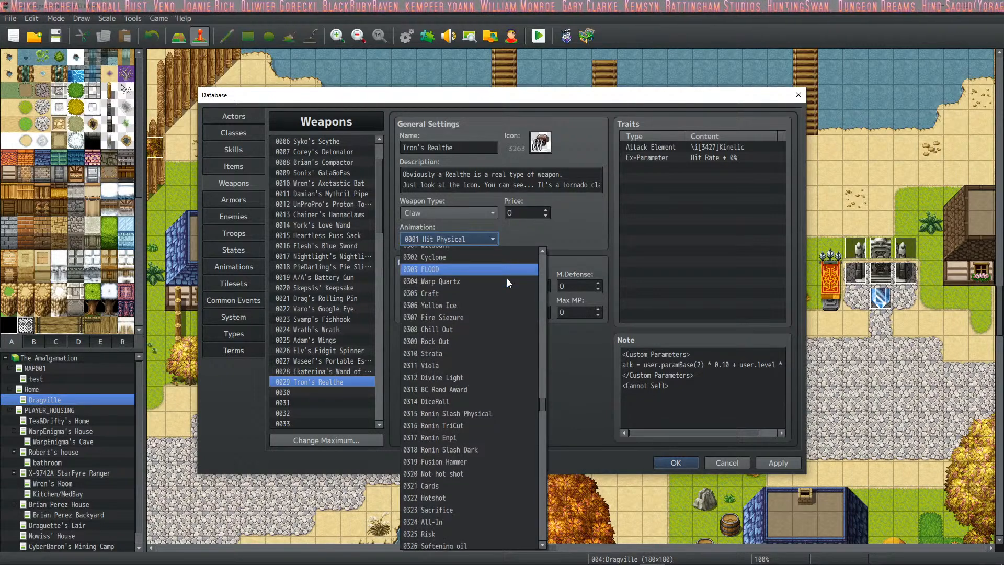
pyautogui.scroll(-1, 507, 281)
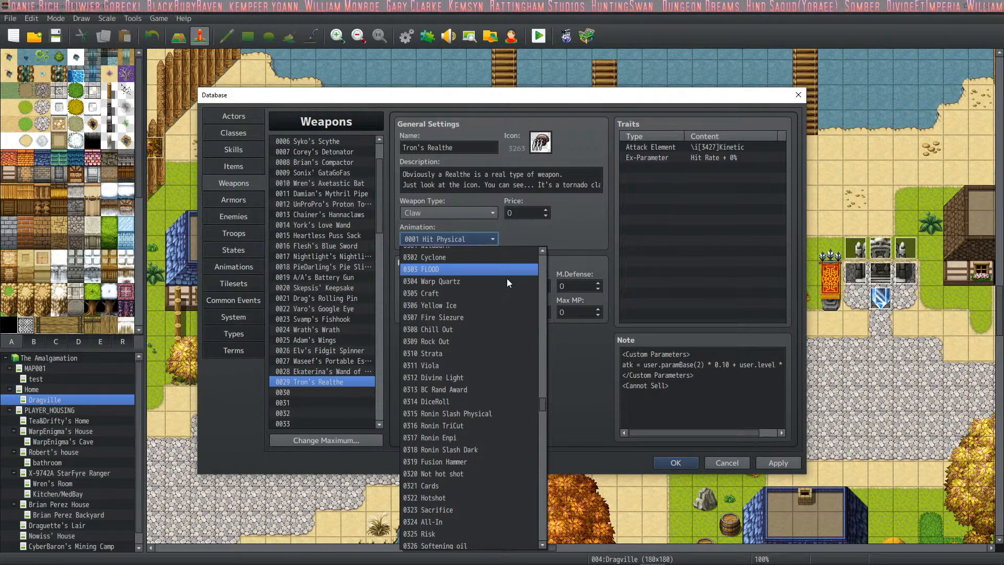
pyautogui.scroll(1, 507, 278)
pyautogui.scroll(-2, 469, 293)
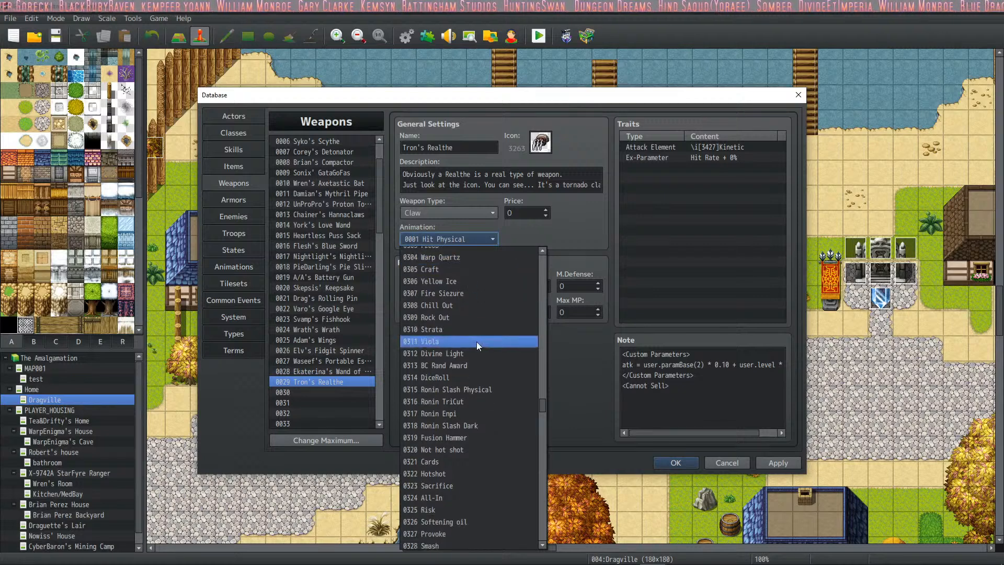
pyautogui.scroll(-10, 470, 330)
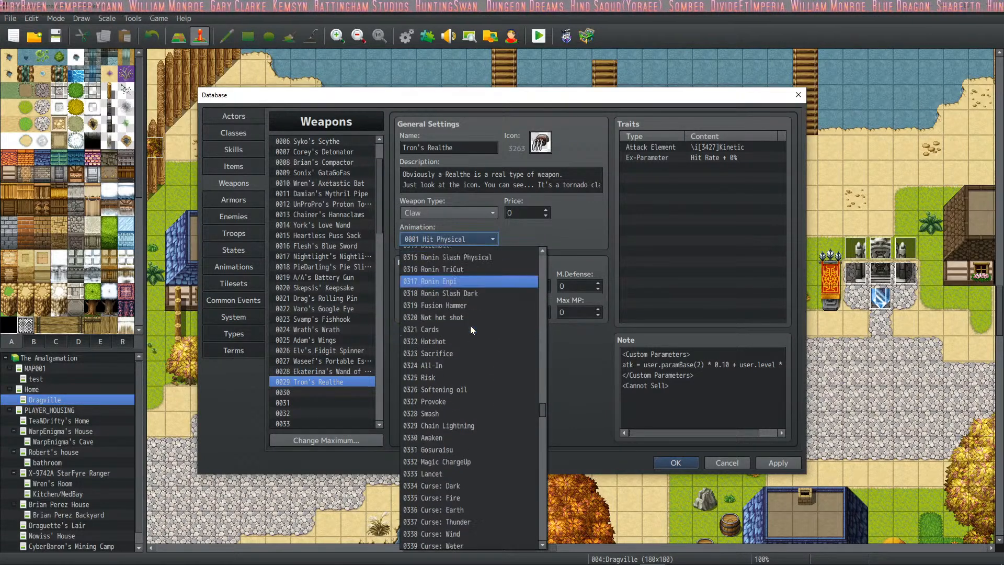
pyautogui.scroll(-9, 471, 308)
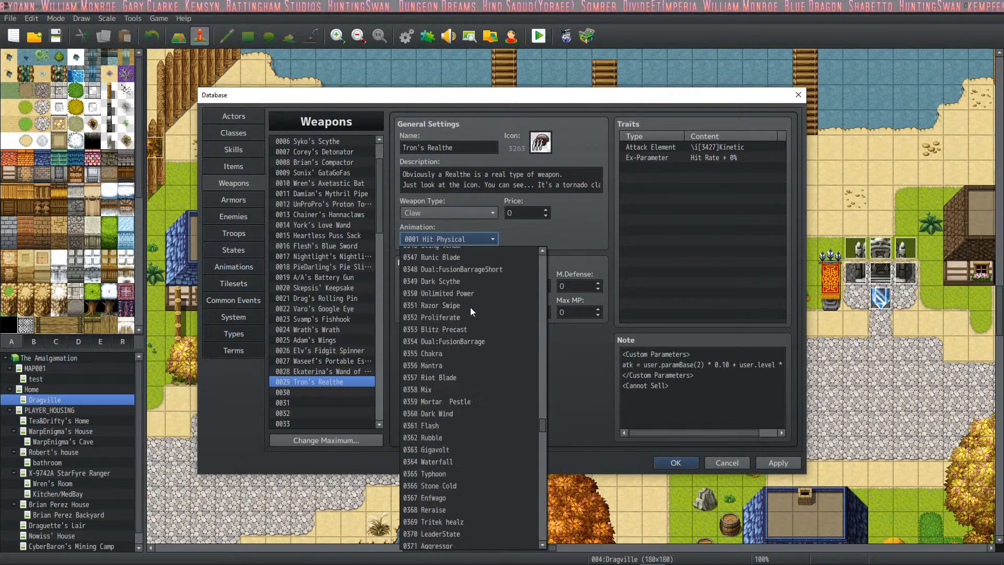
pyautogui.scroll(-4, 470, 306)
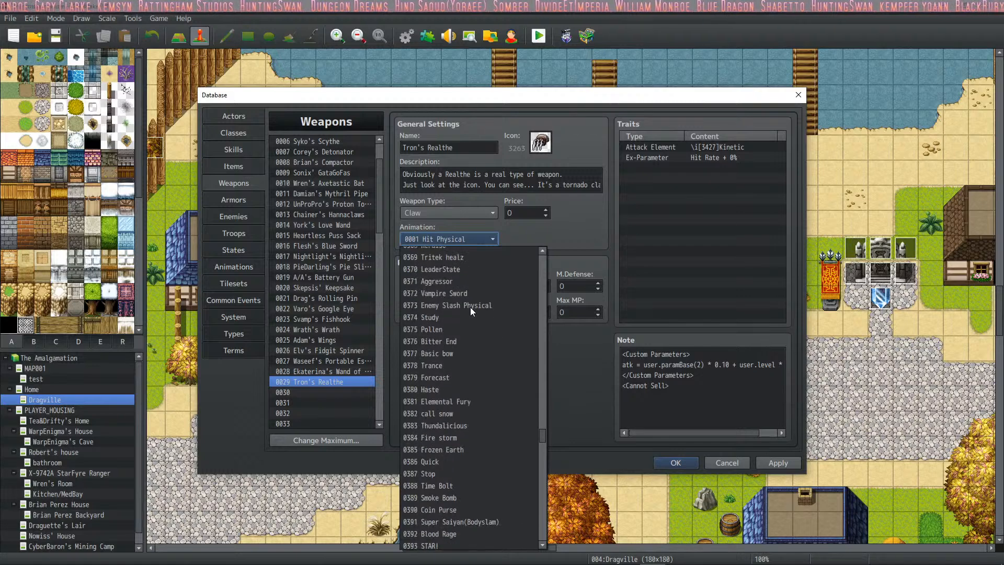
pyautogui.scroll(-1, 475, 287)
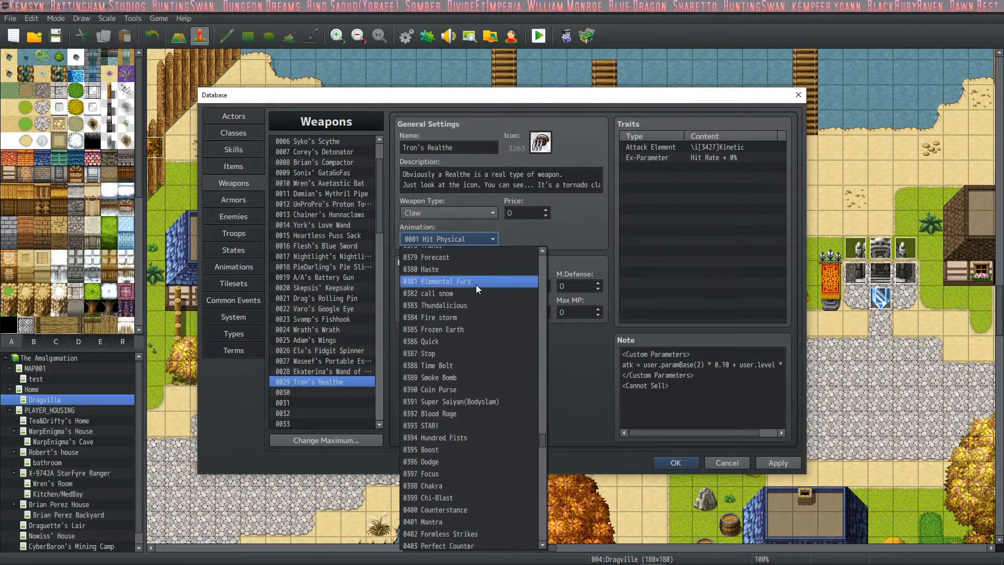
pyautogui.scroll(-2, 475, 308)
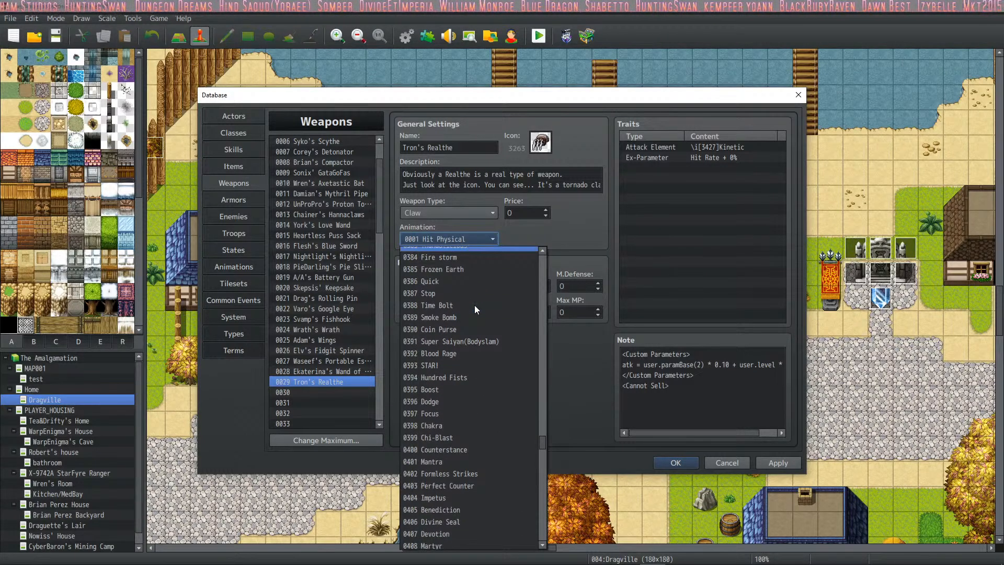
pyautogui.click(476, 306)
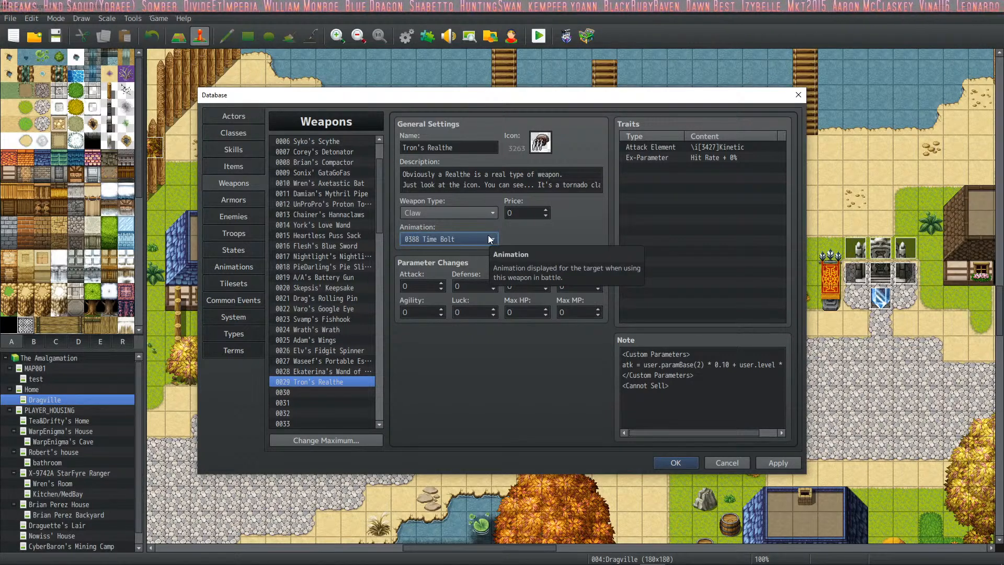
# - Set the animation of Tron's Realthe to 0454 Claw and apply the change
pyautogui.click(489, 239)
pyautogui.scroll(-1, 483, 323)
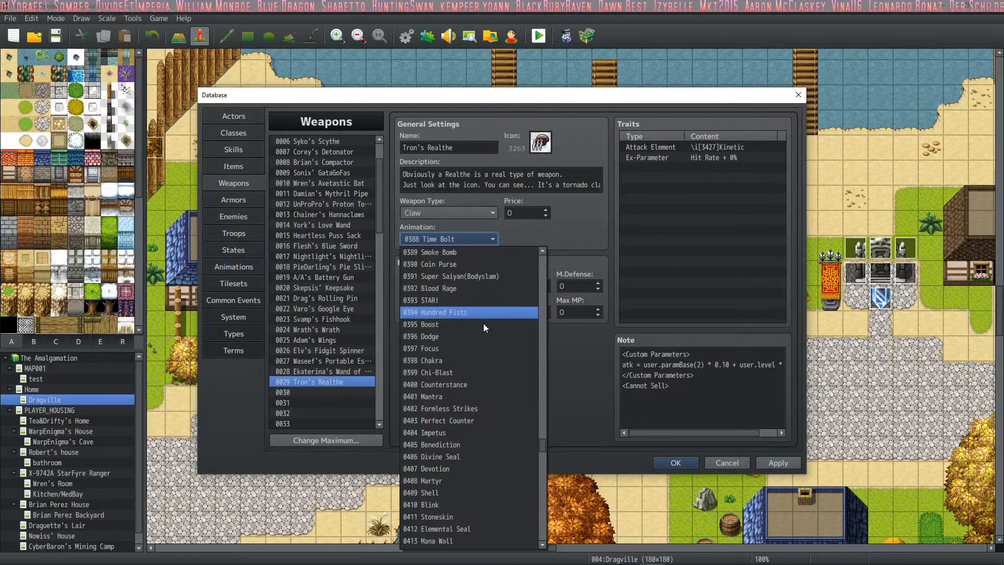
pyautogui.scroll(-4, 483, 324)
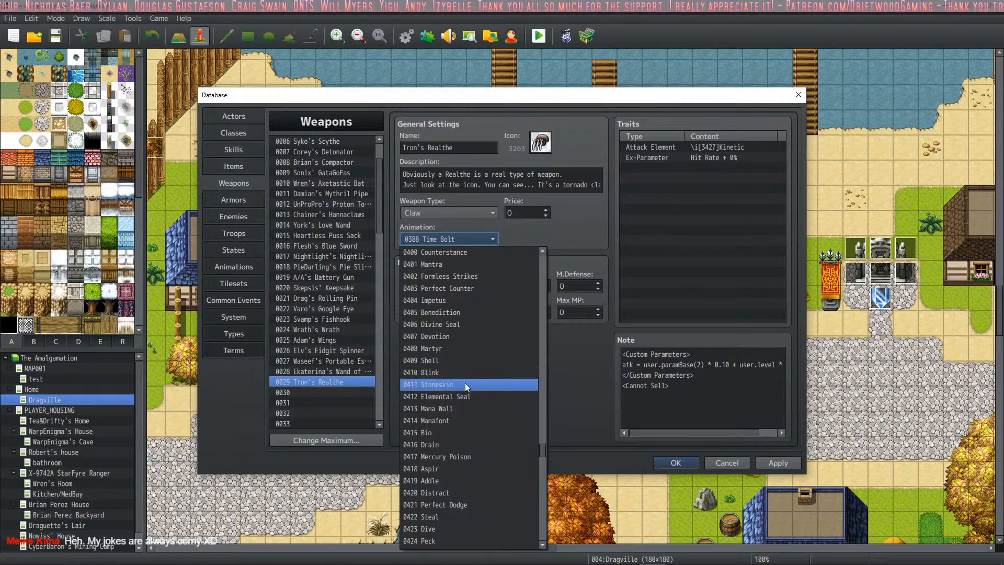
pyautogui.scroll(-1, 466, 383)
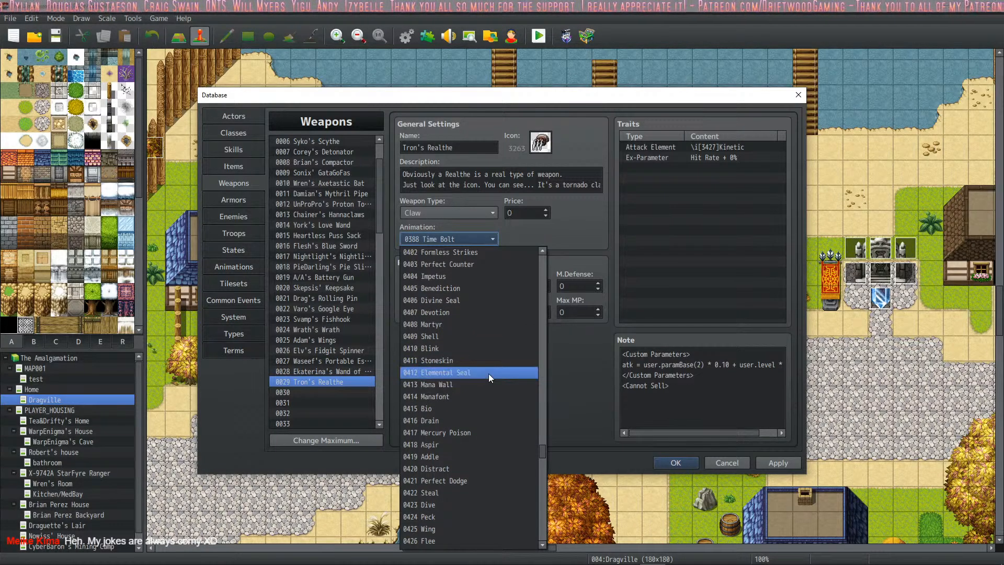
pyautogui.scroll(-4, 484, 412)
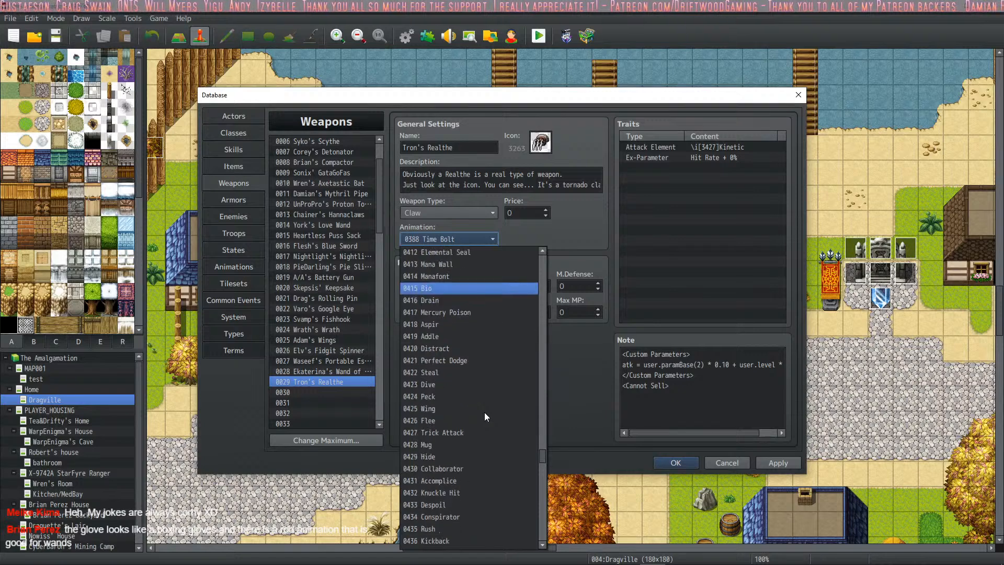
pyautogui.scroll(-2, 485, 385)
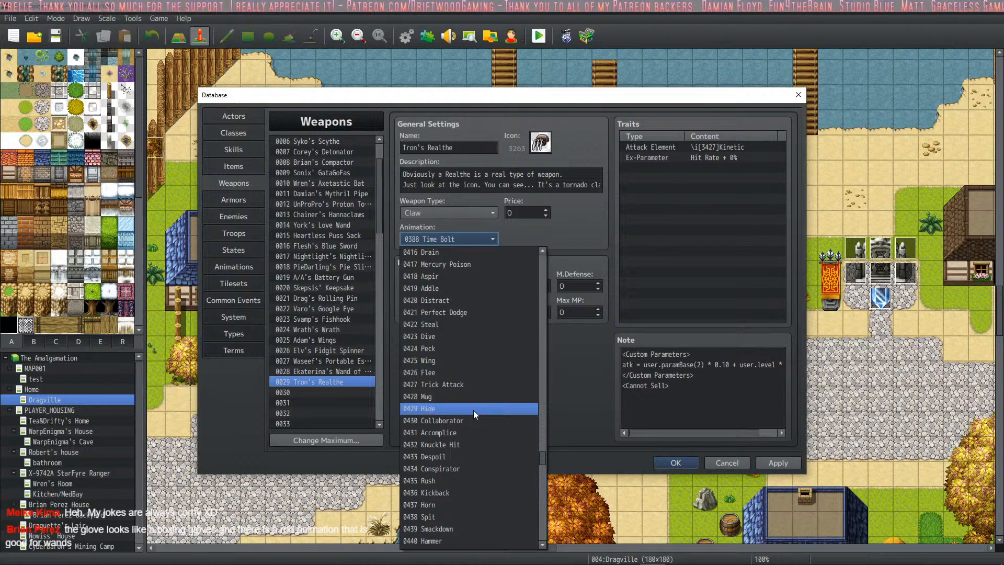
pyautogui.scroll(-1, 473, 411)
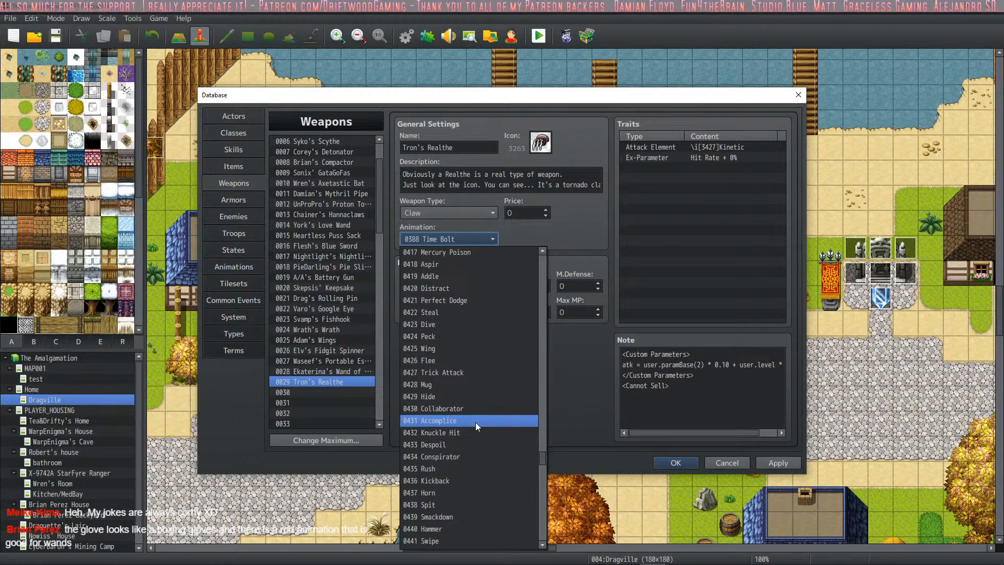
pyautogui.scroll(-1, 475, 422)
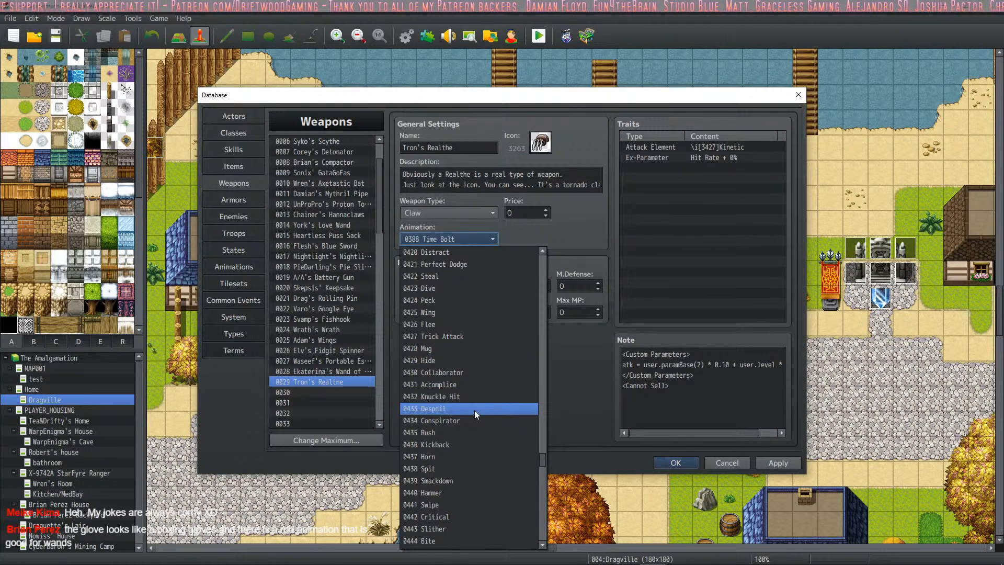
pyautogui.scroll(-2, 475, 411)
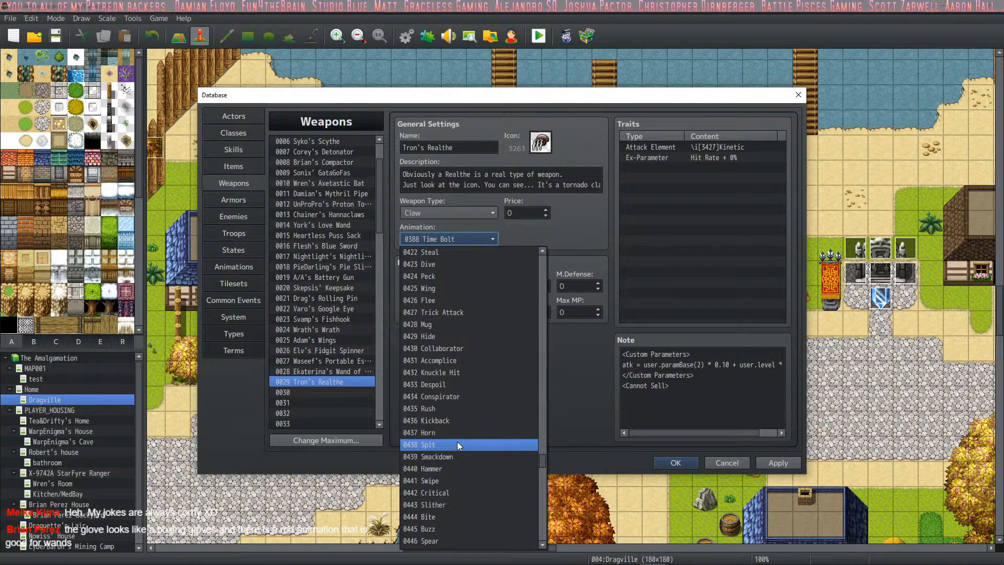
pyautogui.scroll(-3, 467, 438)
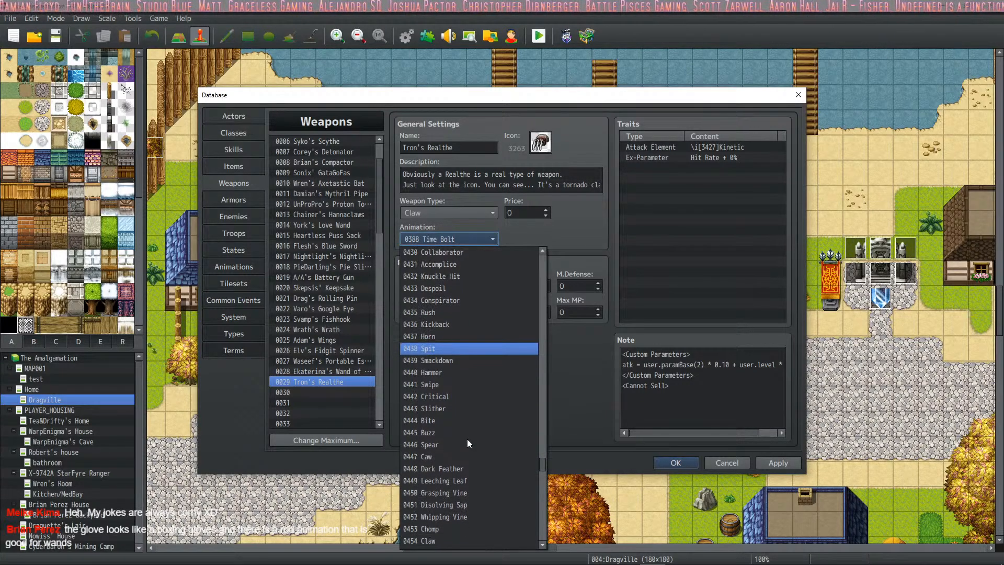
pyautogui.scroll(-1, 466, 418)
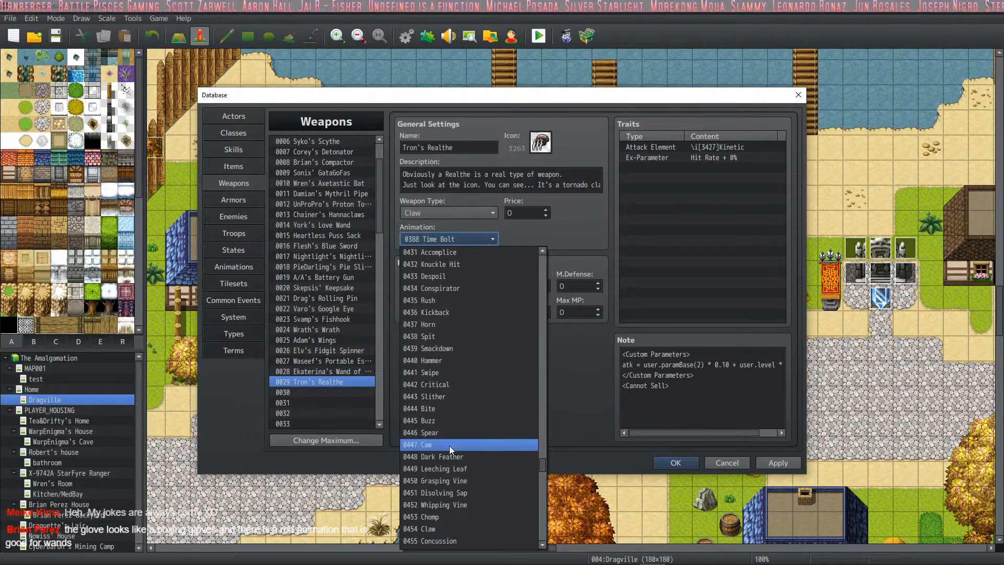
pyautogui.scroll(-2, 478, 459)
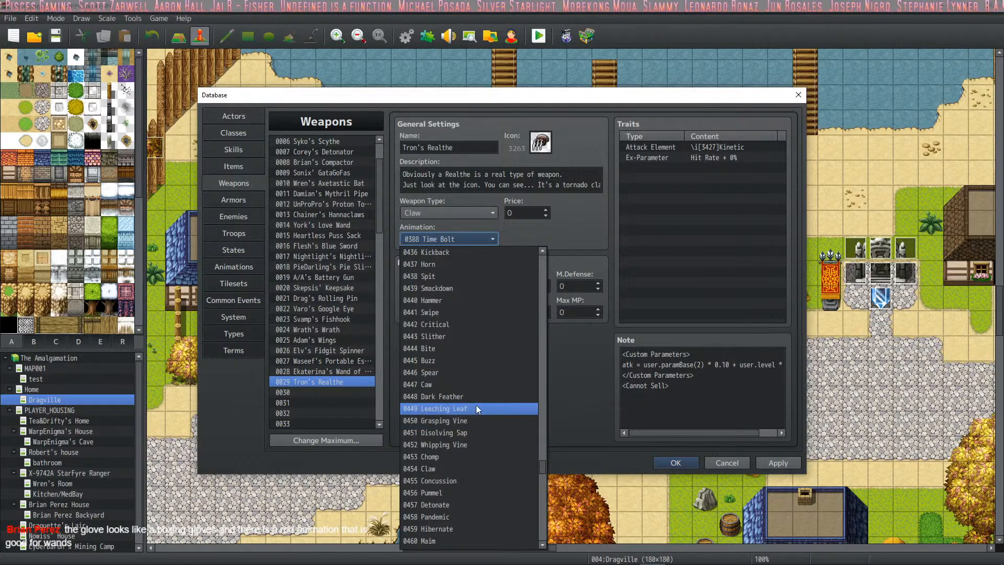
pyautogui.scroll(-1, 461, 444)
pyautogui.click(460, 435)
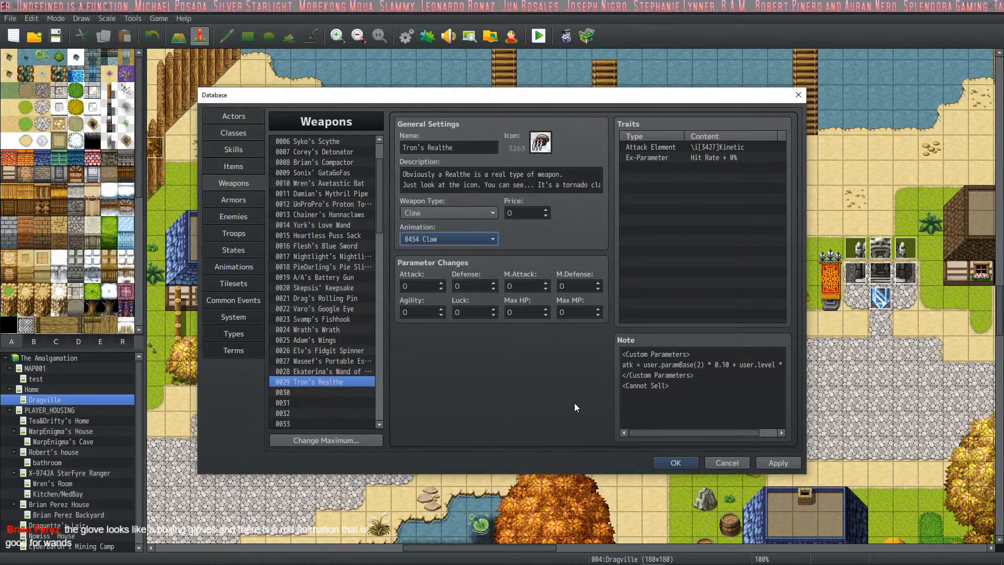
pyautogui.click(789, 466)
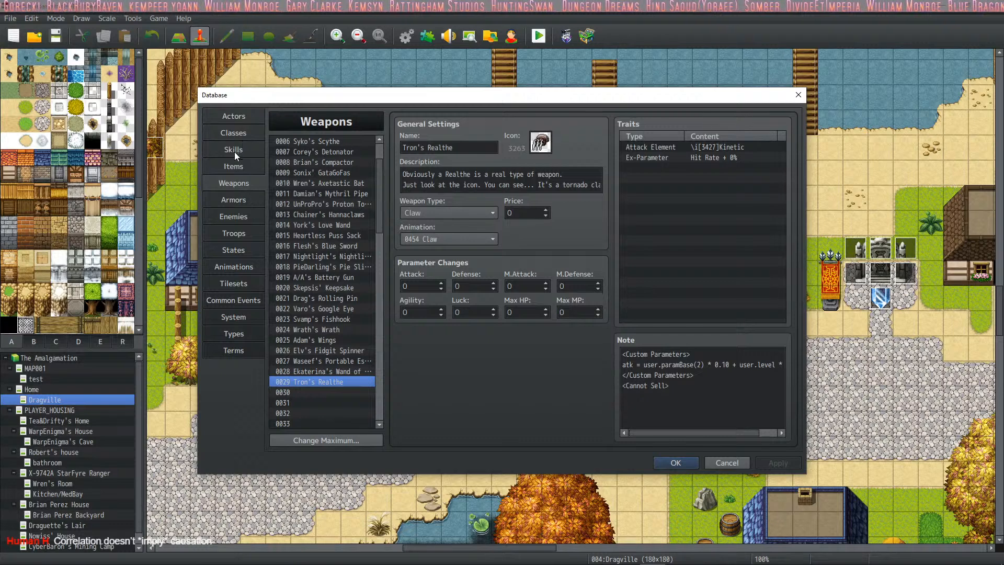
# - Equip Tron's Realthe as the TheRealTron actor's initial weapon and apply the change
pyautogui.click(249, 115)
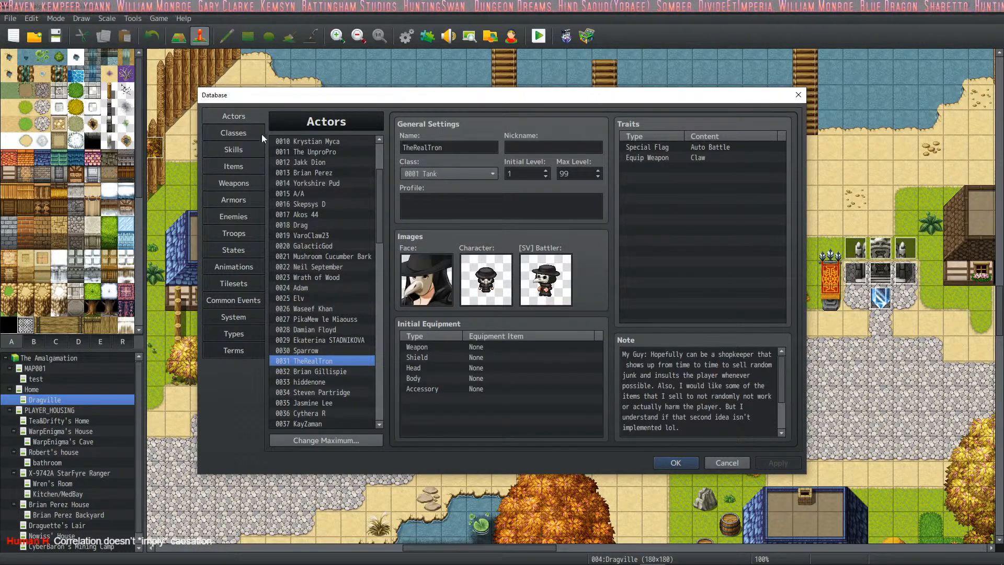
pyautogui.doubleClick(478, 347)
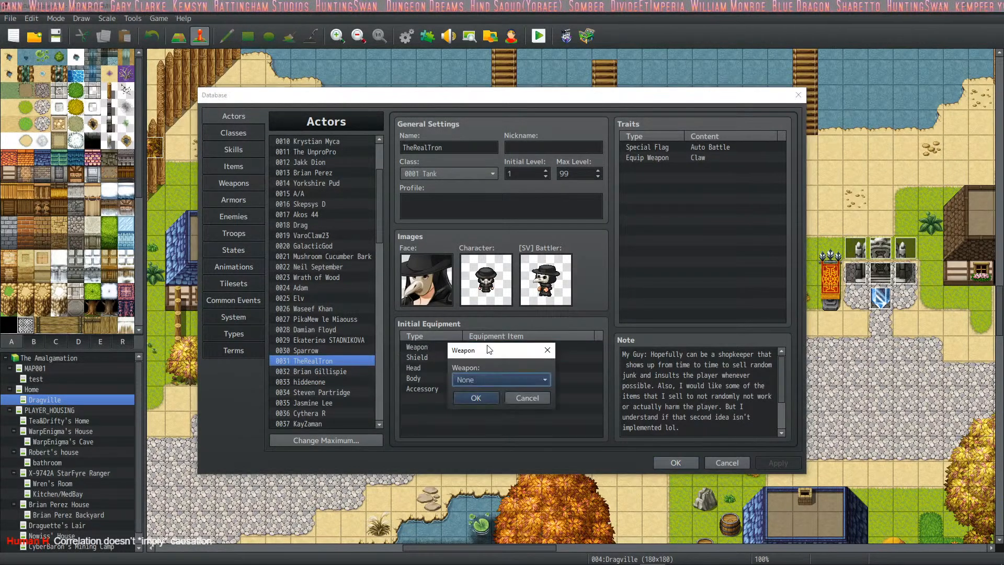
pyautogui.click(494, 382)
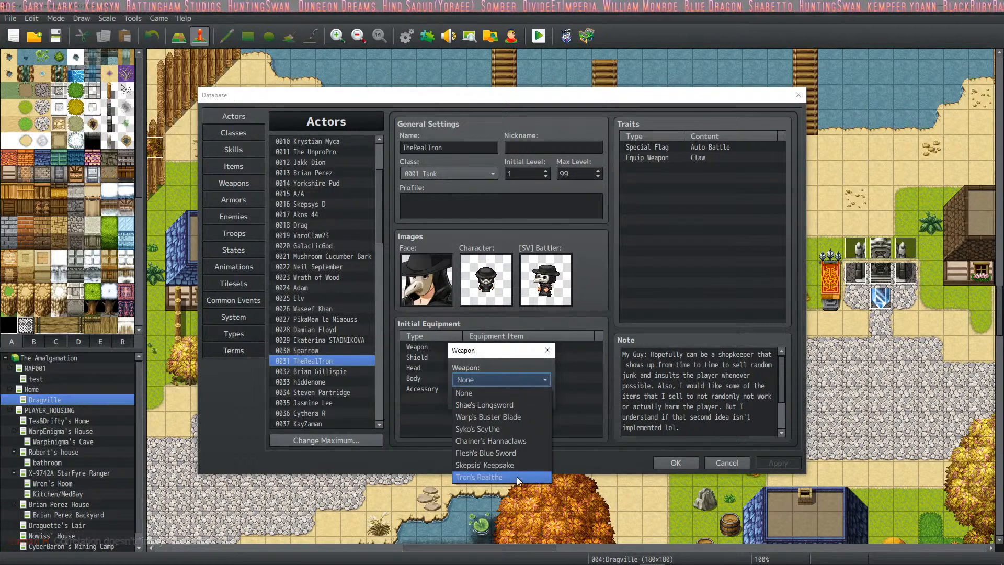
pyautogui.click(501, 477)
pyautogui.click(479, 400)
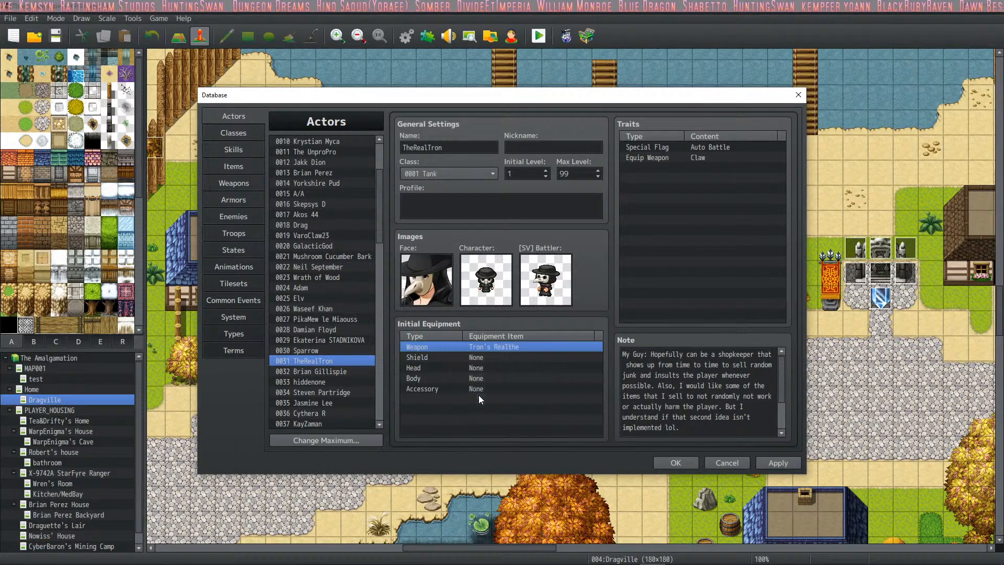
pyautogui.click(778, 459)
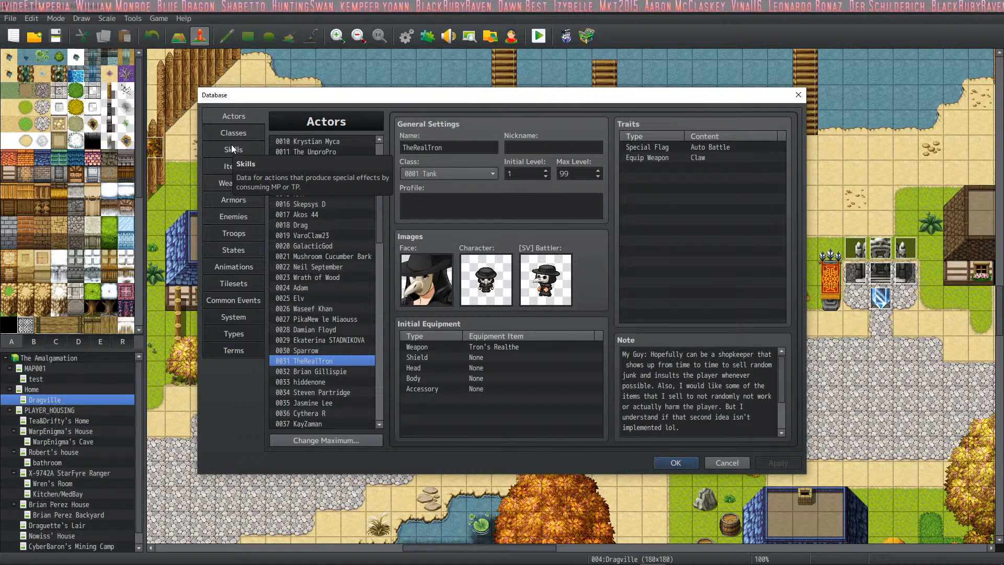
pyautogui.click(344, 371)
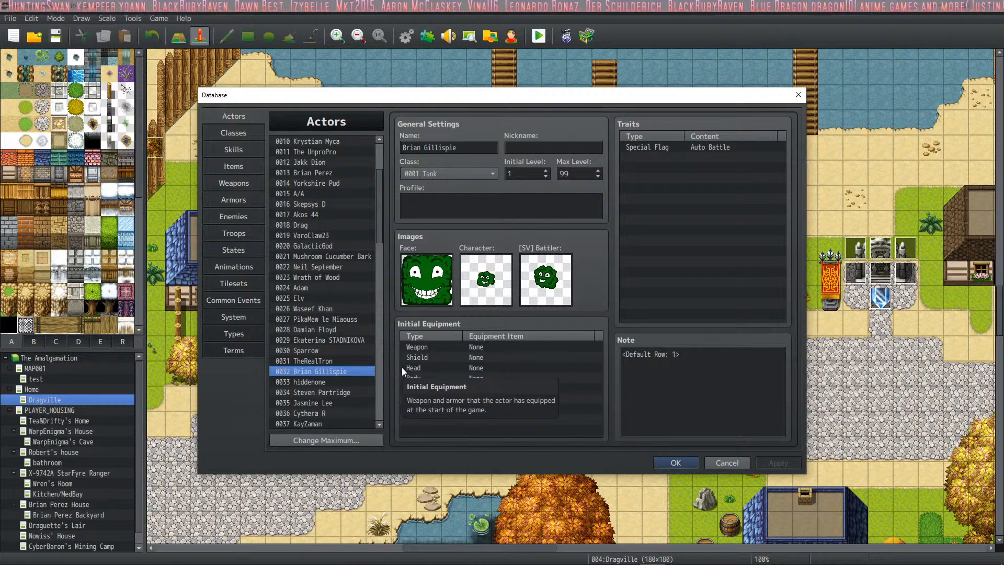
pyautogui.press('Down')
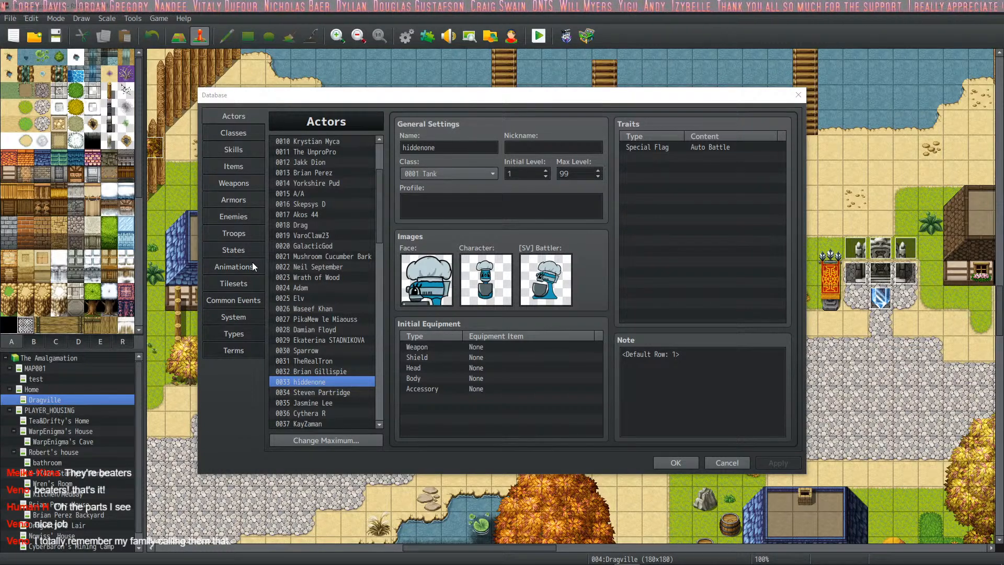
pyautogui.click(244, 180)
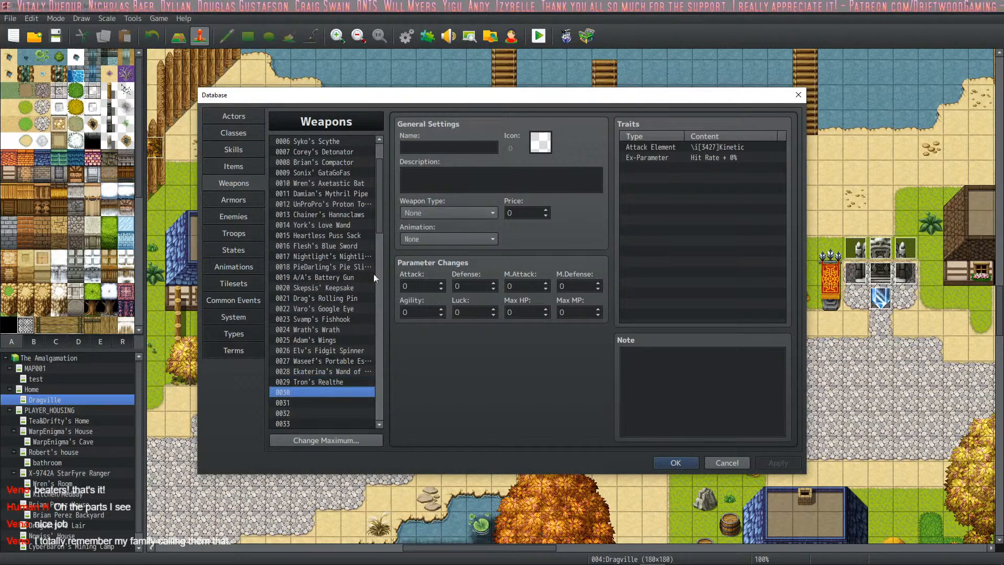
pyautogui.click(433, 148)
pyautogui.write('Hid')
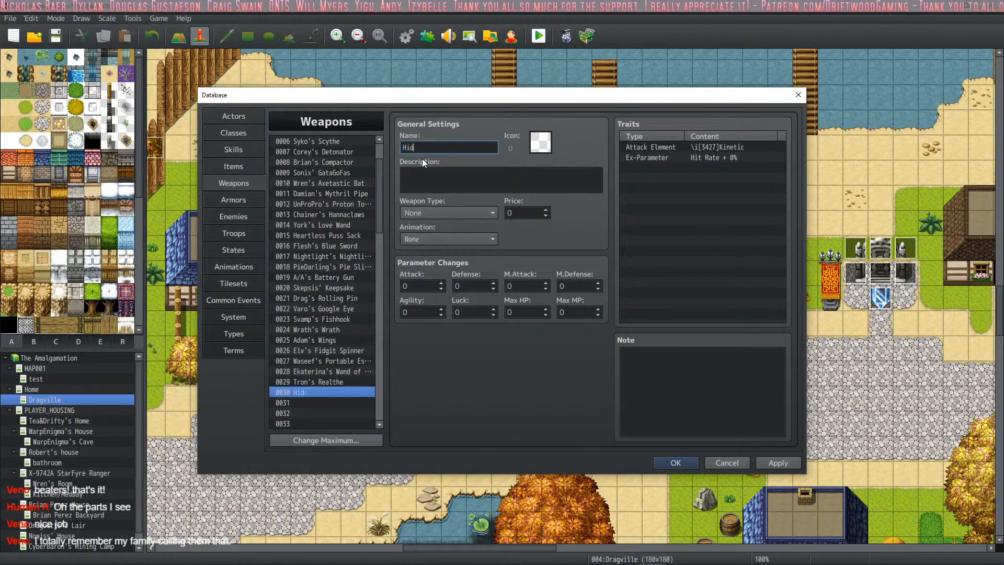
pyautogui.write('d')
pyautogui.press('BackSpace')
pyautogui.press('BackSpace')
pyautogui.press('BackSpace')
pyautogui.press('BackSpace')
pyautogui.write('hiddeno')
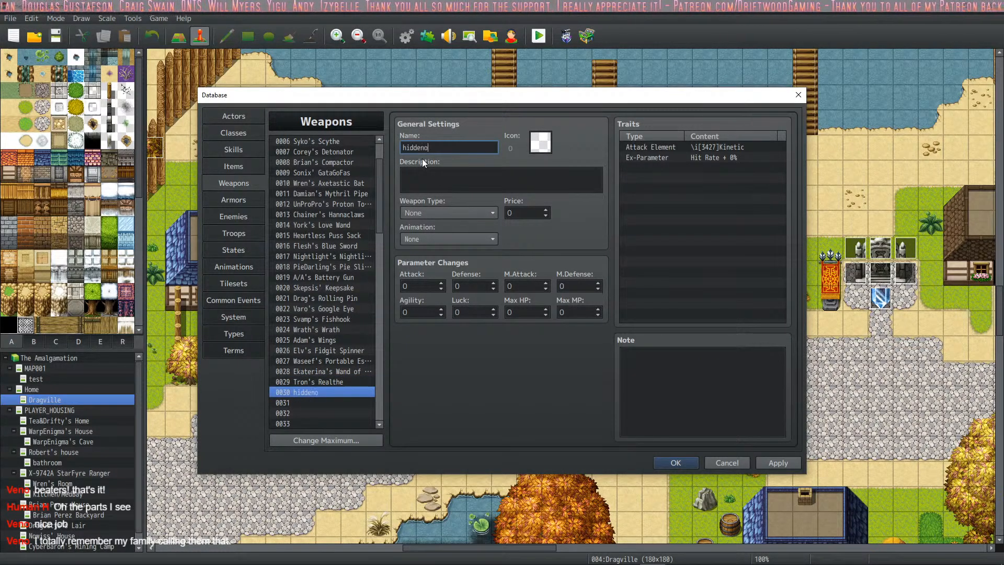
pyautogui.write("ne's Bea")
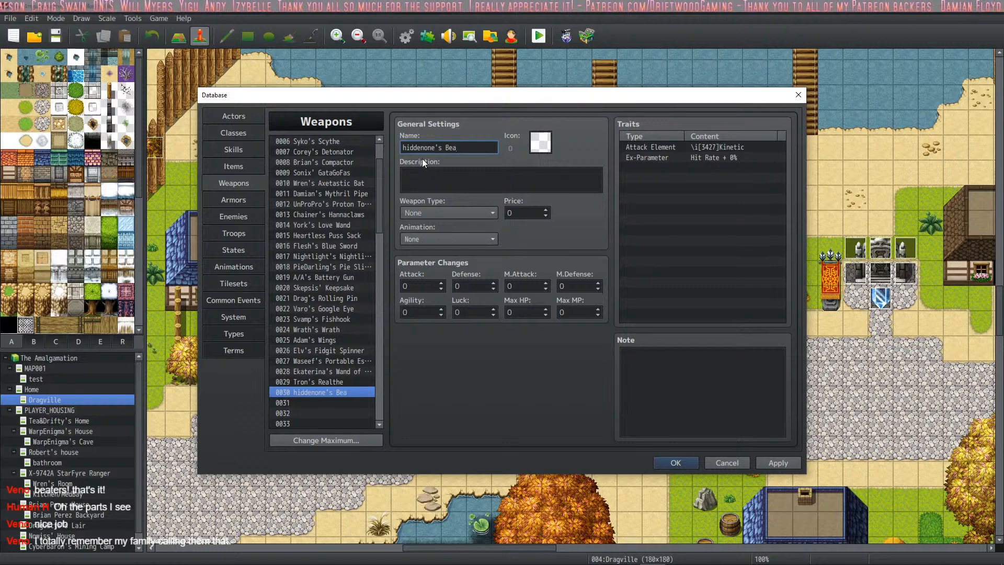
pyautogui.write('aters')
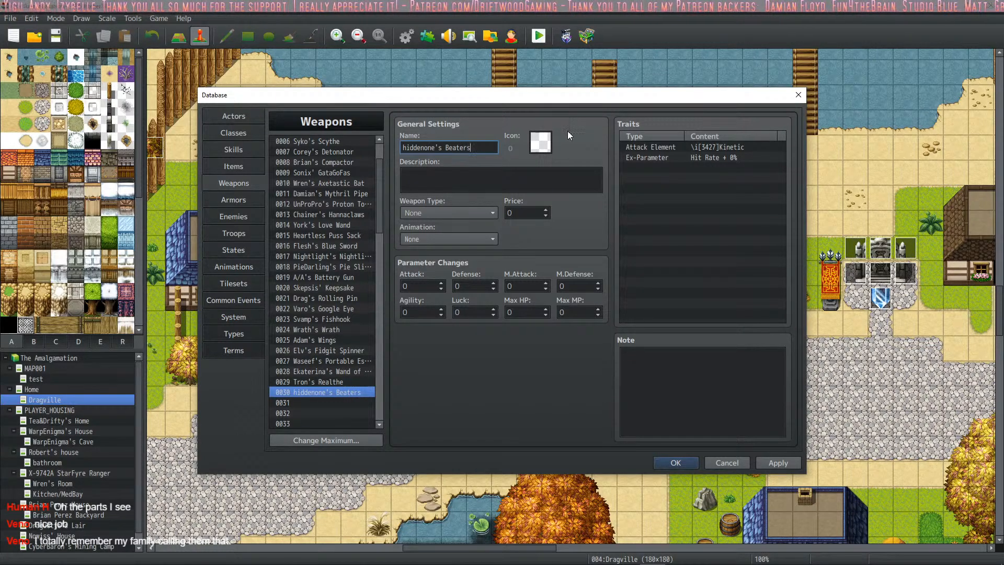
# - Try icon 1053 for the weapon hiddenone's Beaters
pyautogui.doubleClick(542, 143)
pyautogui.scroll(-2, 630, 218)
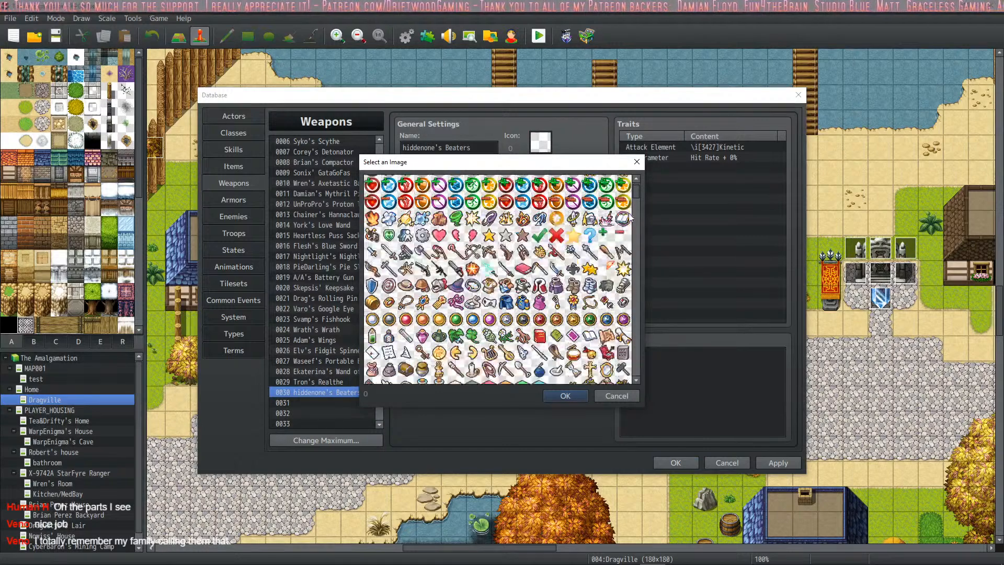
pyautogui.scroll(-10, 628, 222)
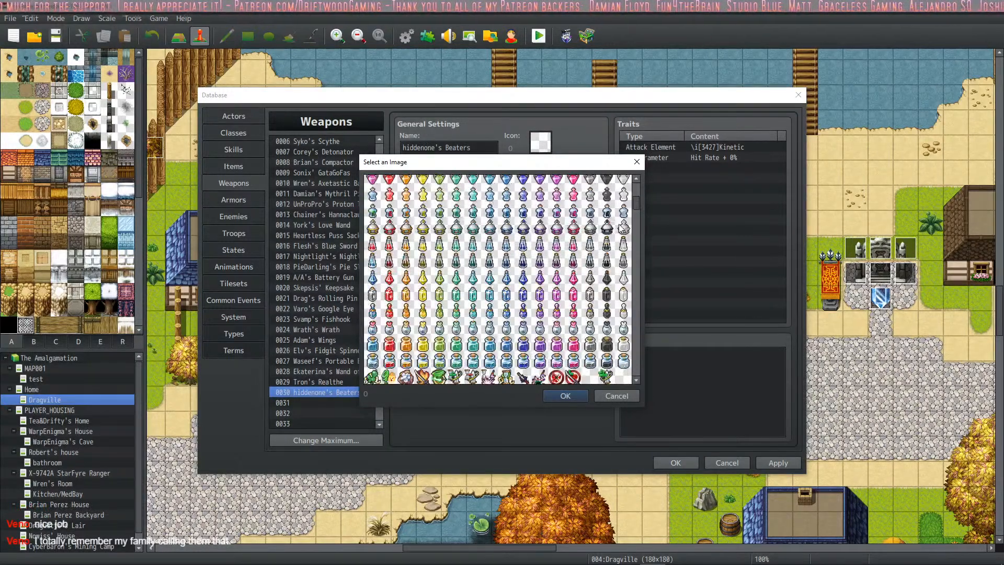
pyautogui.scroll(-5, 622, 228)
pyautogui.scroll(-5, 620, 229)
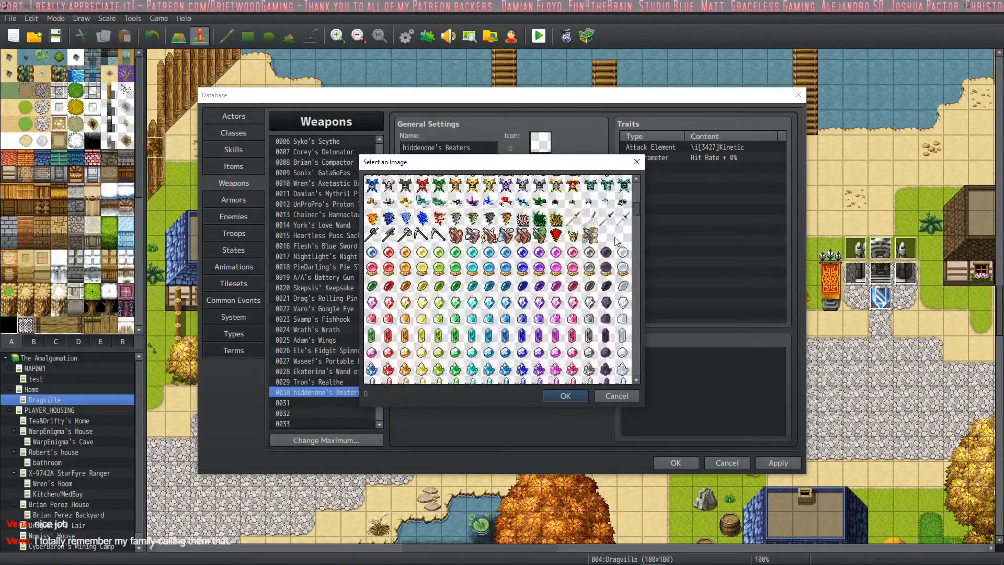
pyautogui.scroll(-4, 617, 241)
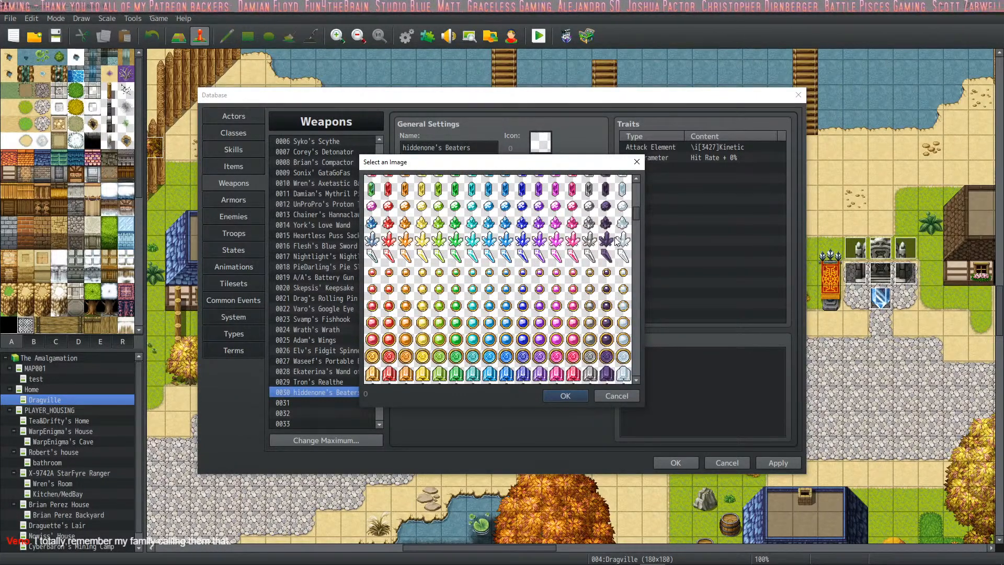
pyautogui.scroll(-4, 617, 241)
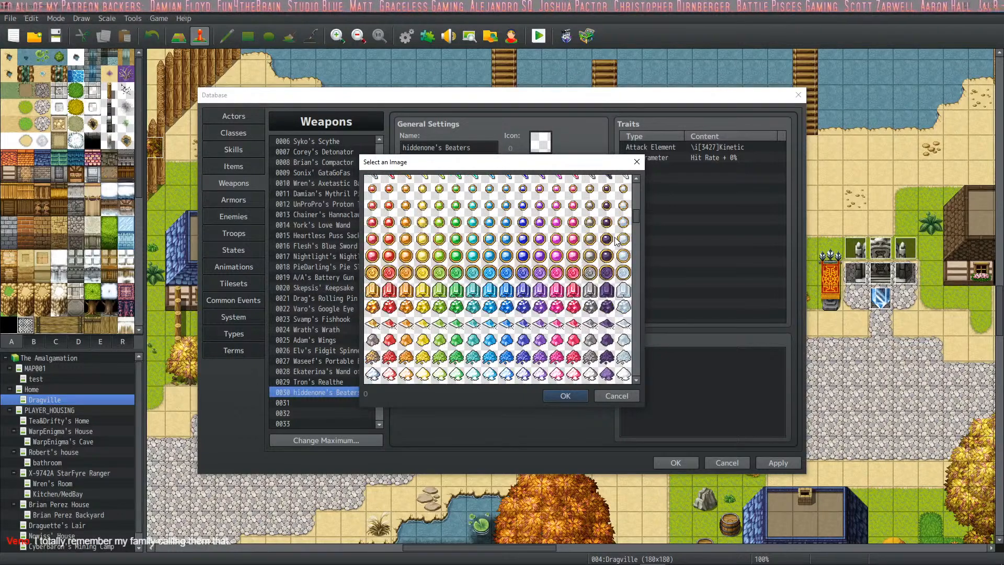
pyautogui.scroll(-10, 617, 241)
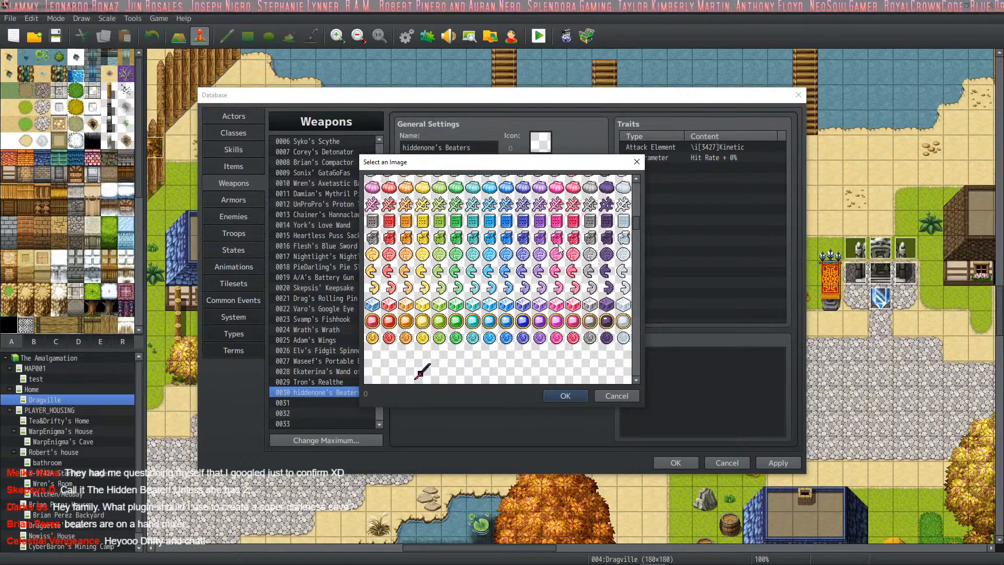
pyautogui.scroll(-1, 537, 259)
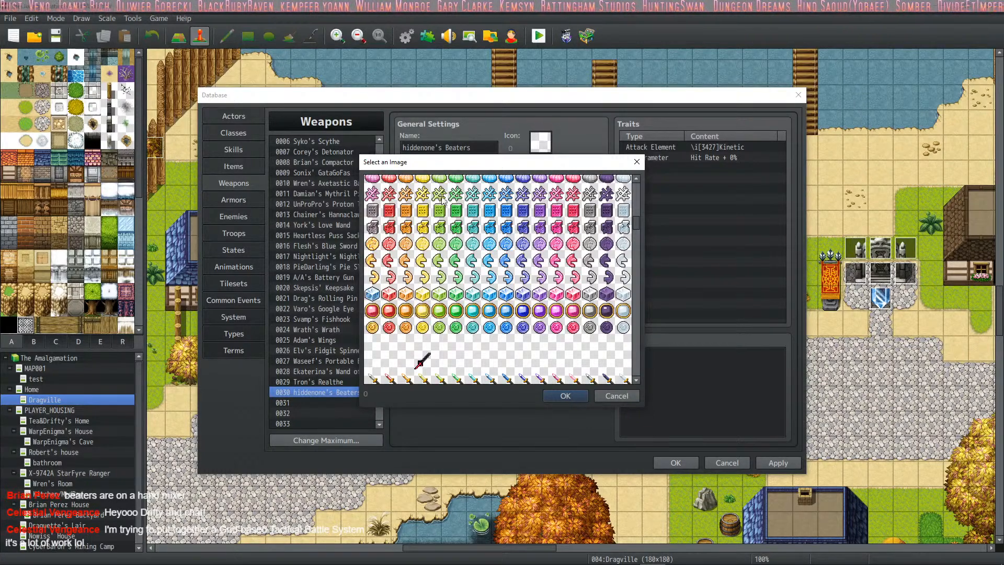
pyautogui.doubleClick(591, 198)
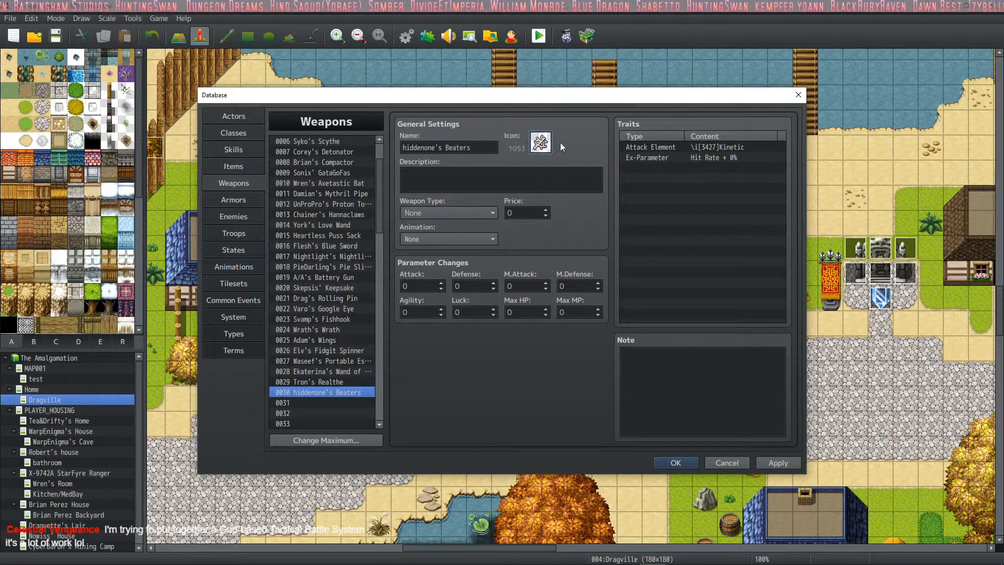
# - Set the icon of hiddenone's Beaters to 1725
pyautogui.doubleClick(539, 144)
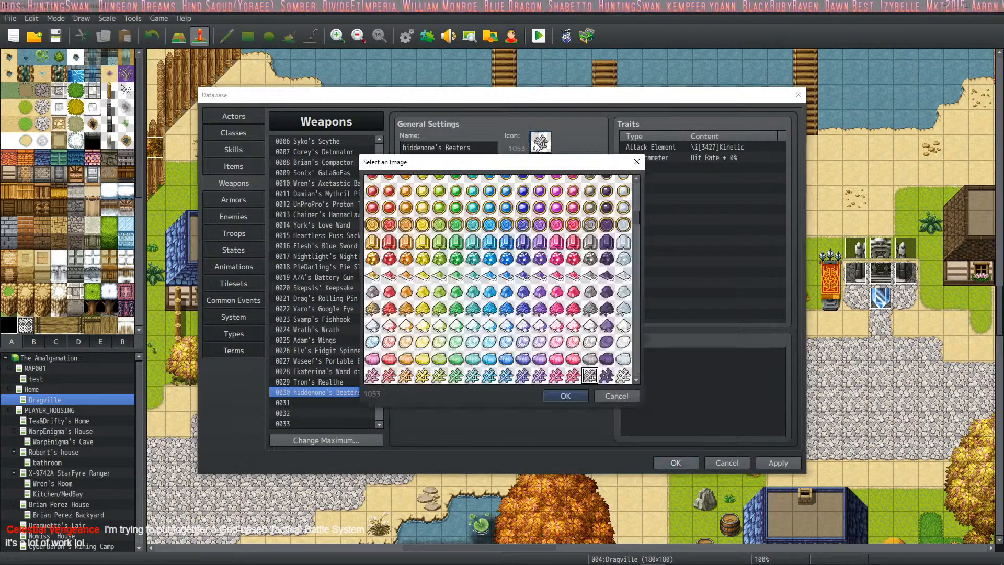
pyautogui.scroll(-5, 477, 303)
pyautogui.scroll(-8, 477, 303)
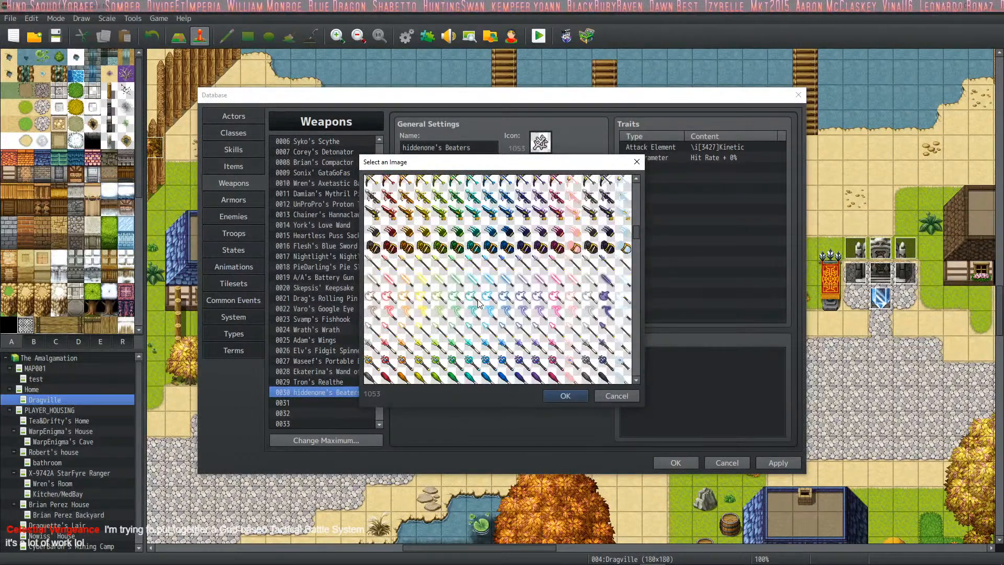
pyautogui.scroll(-5, 478, 303)
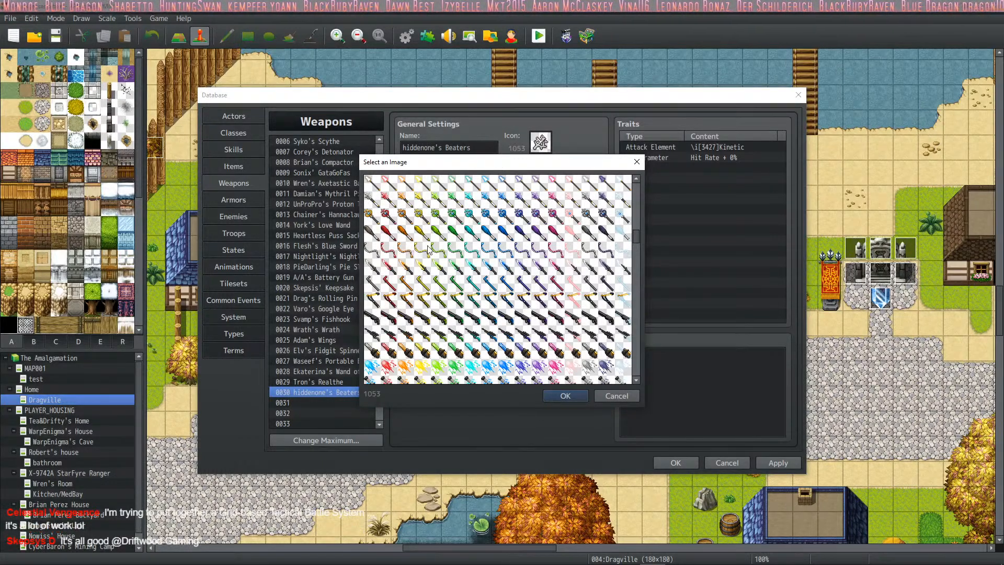
pyautogui.scroll(-1, 428, 250)
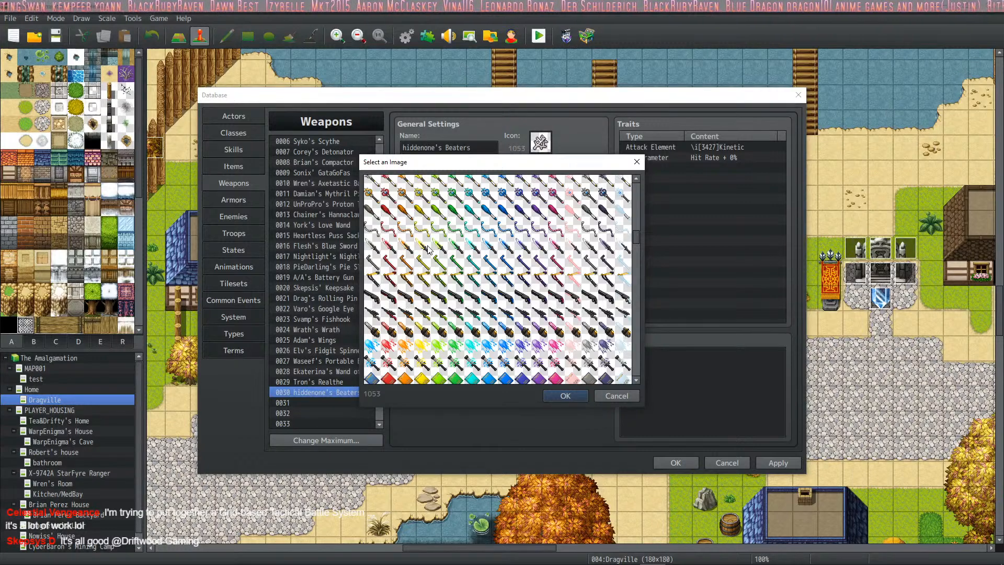
pyautogui.scroll(-5, 428, 250)
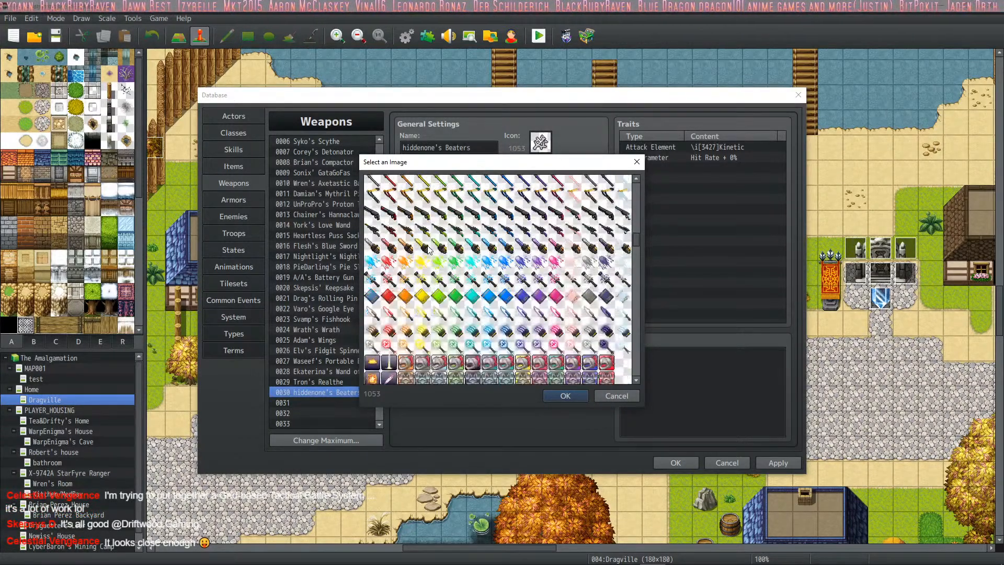
pyautogui.scroll(3, 428, 250)
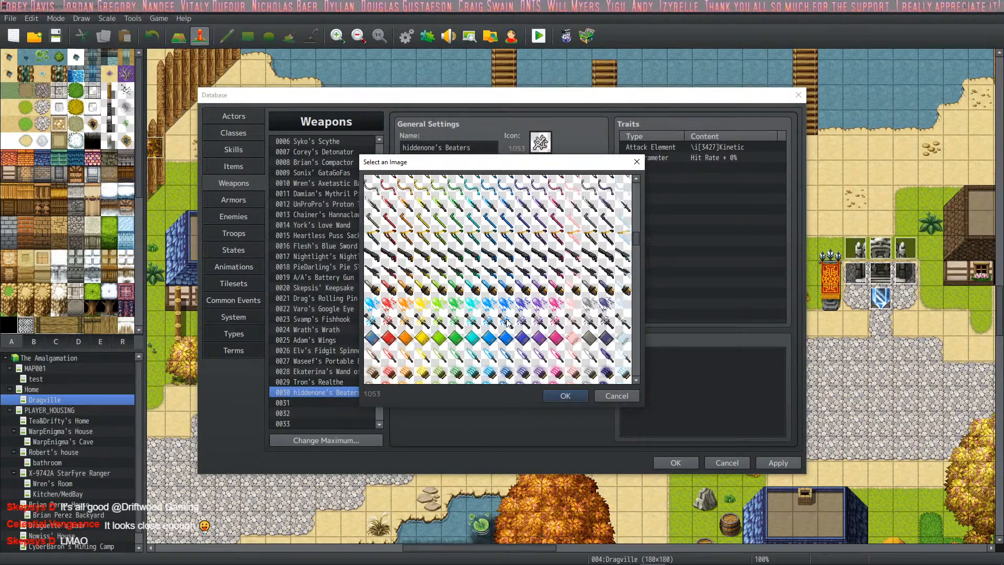
pyautogui.scroll(-2, 510, 314)
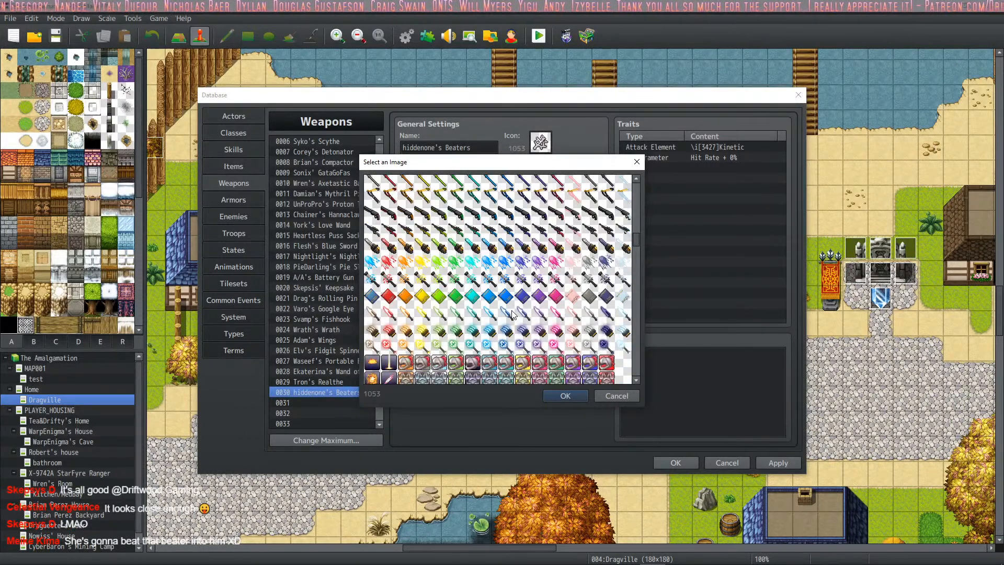
pyautogui.scroll(-2, 513, 314)
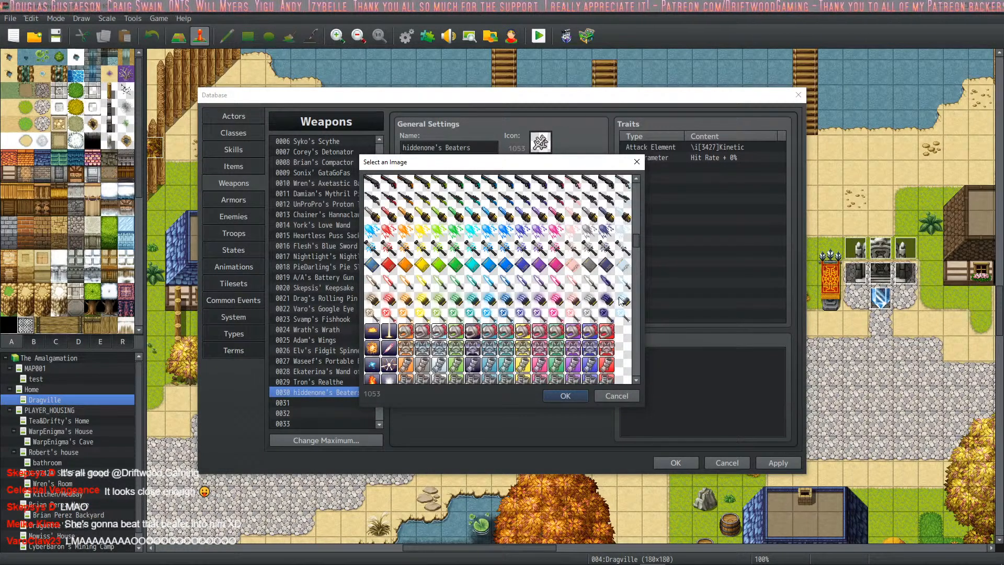
pyautogui.click(590, 314)
pyautogui.click(565, 396)
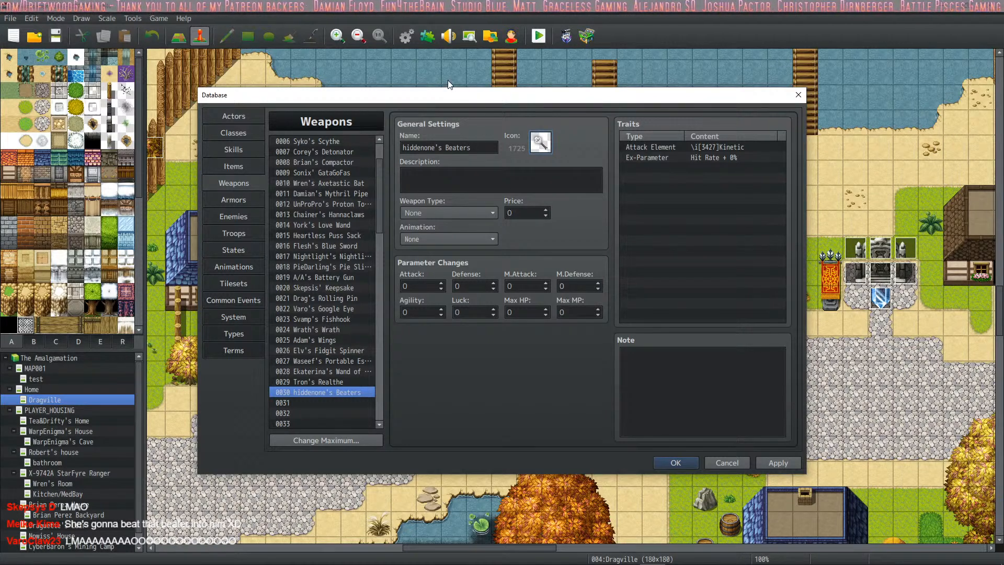
# - Enter "The hidden beater!" as the description of hiddenone's Beaters
pyautogui.click(443, 191)
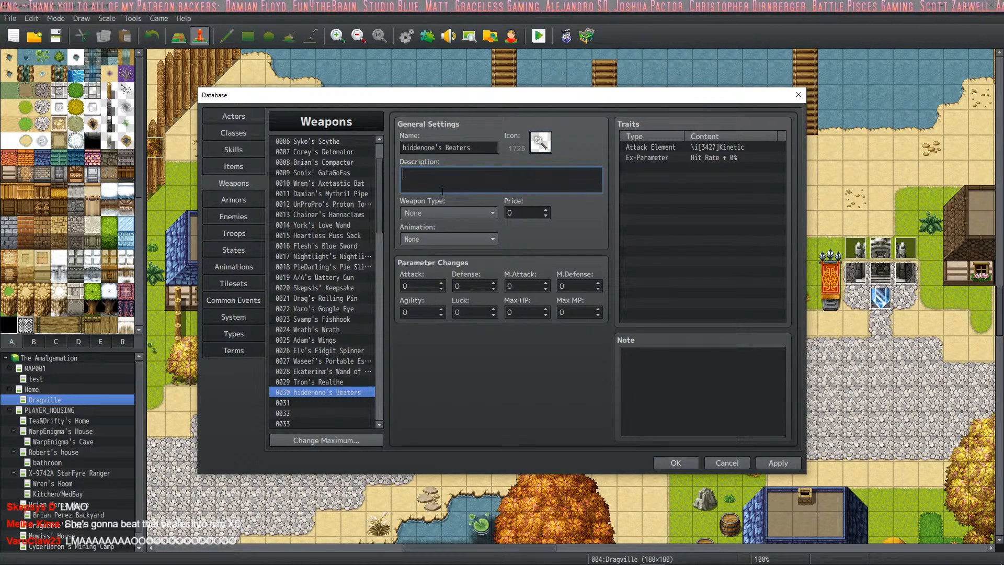
pyautogui.write('Hi')
pyautogui.press('BackSpace')
pyautogui.press('BackSpace')
pyautogui.write('Th')
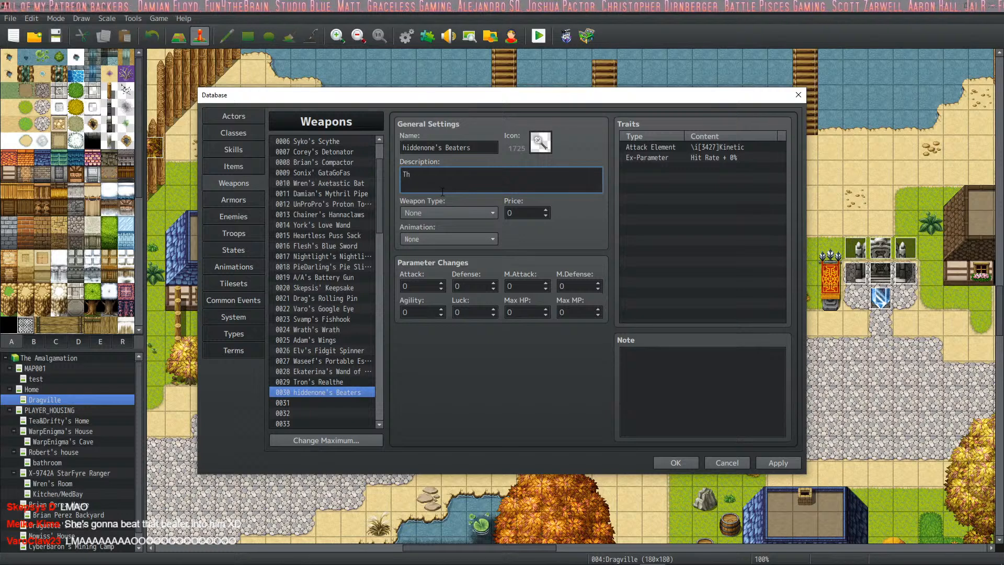
pyautogui.write('e hidden')
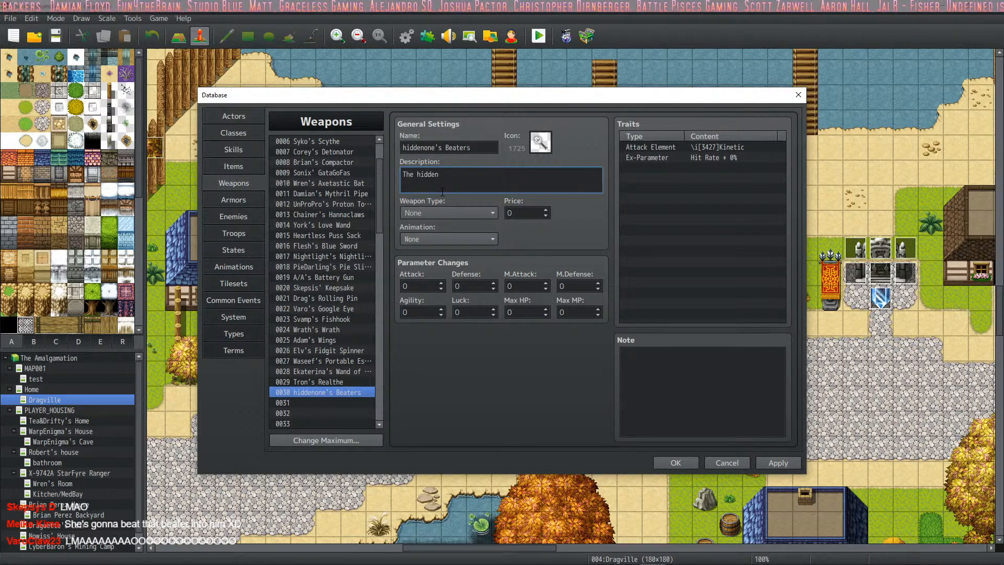
pyautogui.write('beater!')
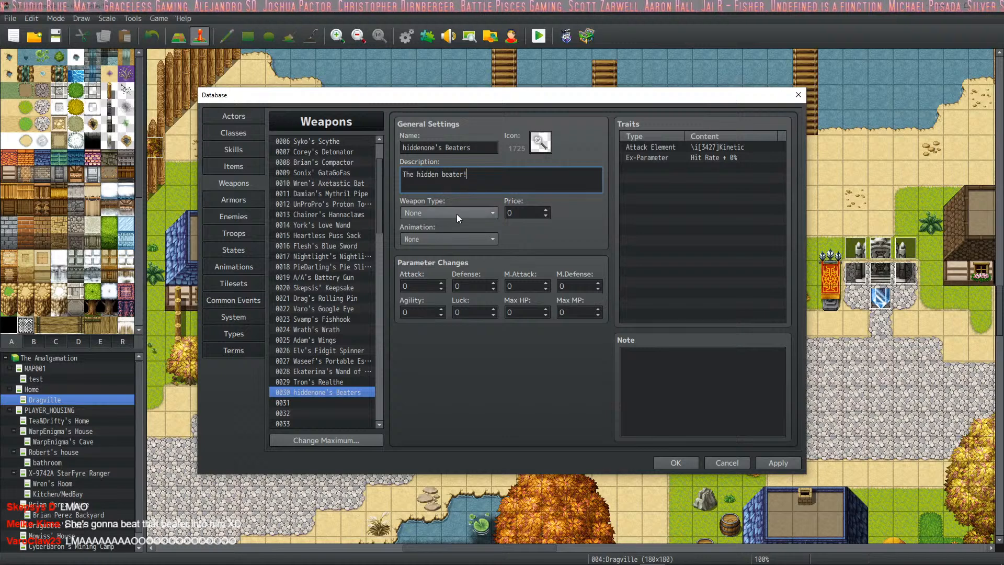
# - Open the weapon type choices for hiddenone's Beaters
pyautogui.click(456, 215)
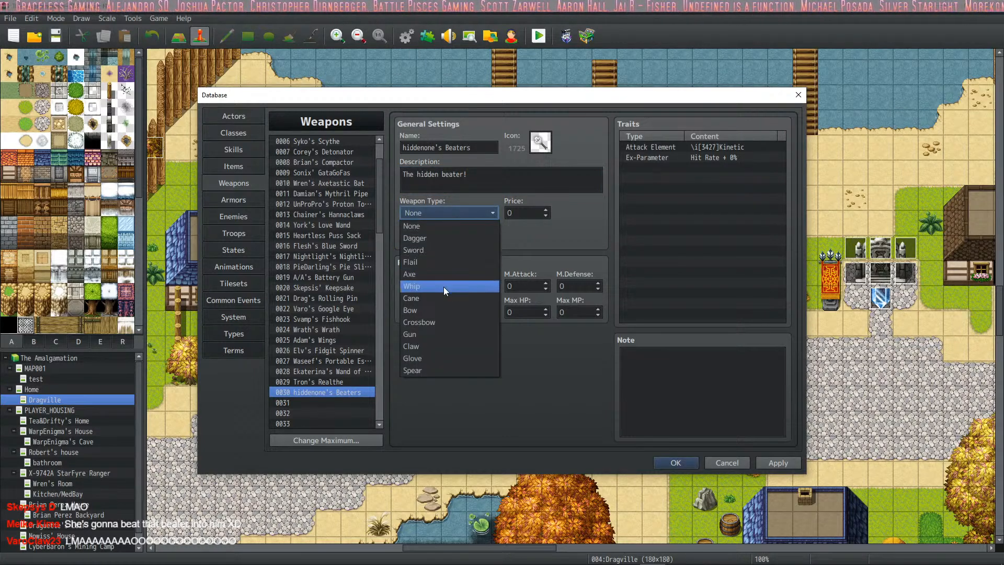
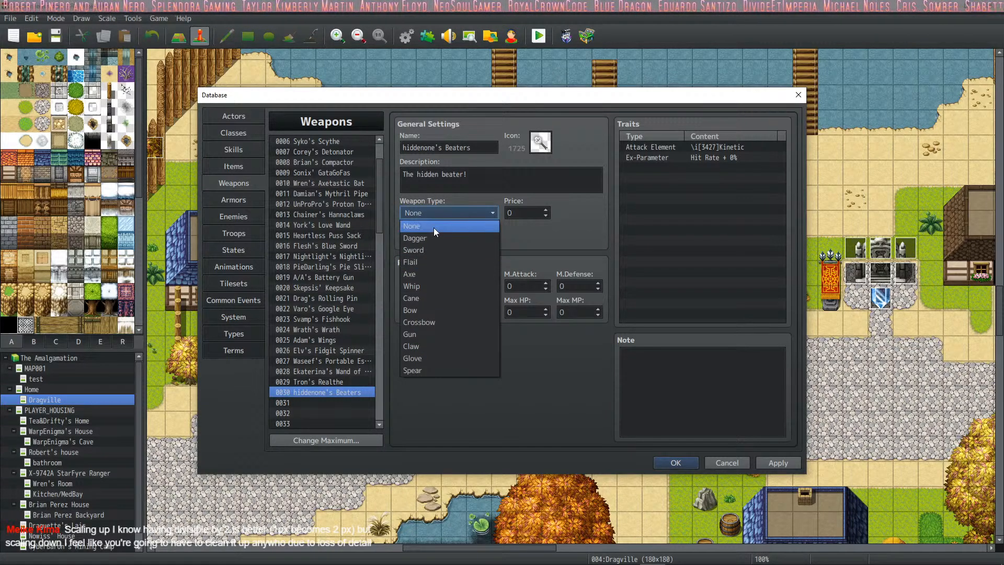
# - Set the weapon type of hiddenone's Beaters to Flail and apply the change
pyautogui.click(434, 263)
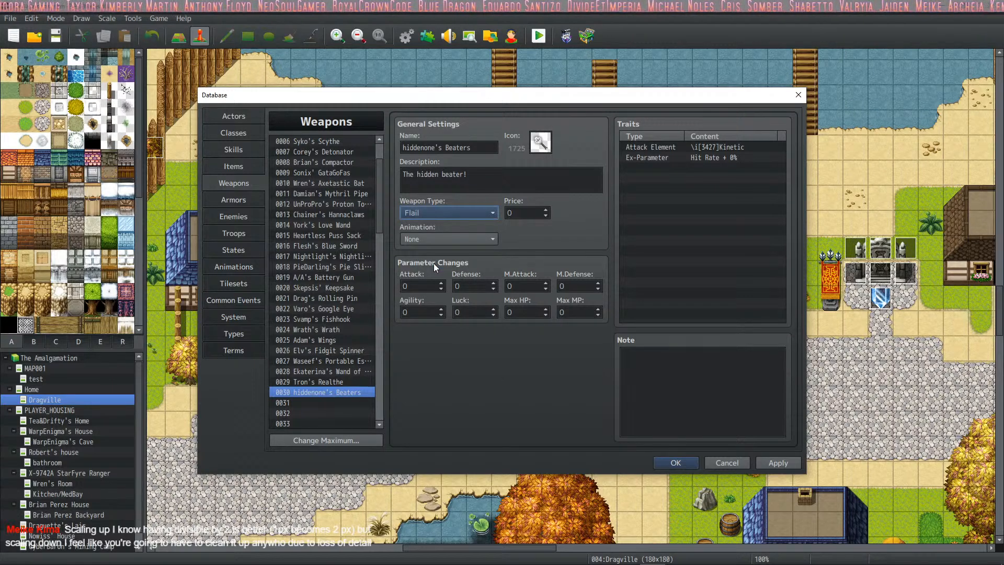
pyautogui.click(472, 213)
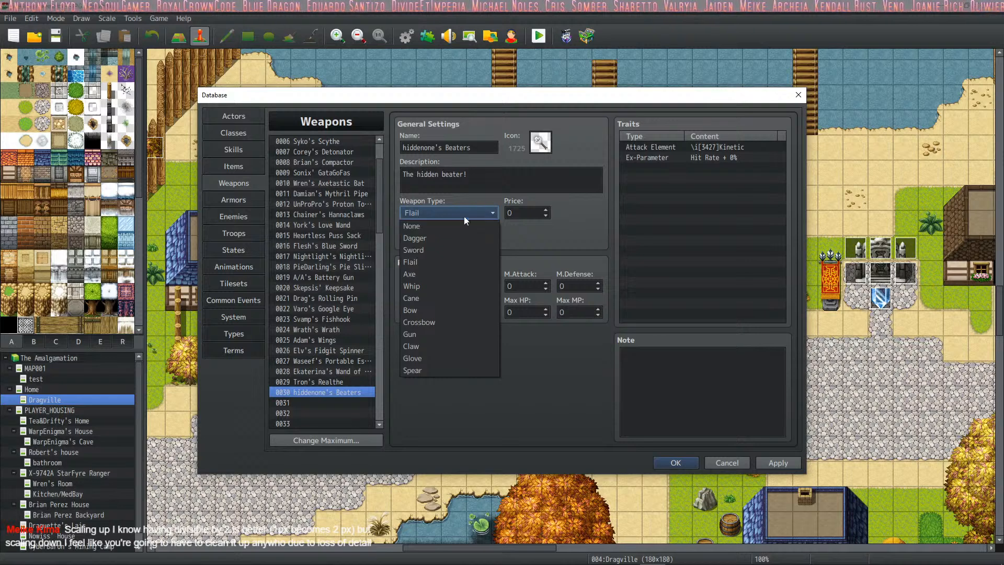
pyautogui.click(488, 174)
pyautogui.click(784, 463)
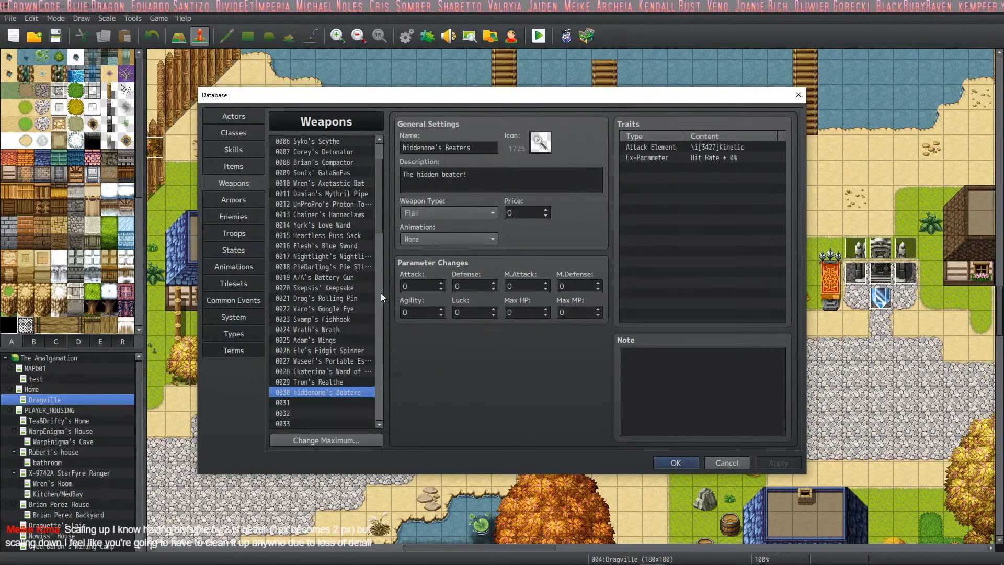
# - Set the attack animation of hiddenone's Beaters to 0456 Pummel and apply the change
pyautogui.click(462, 233)
pyautogui.moveTo(539, 262); pyautogui.dragTo(526, 462)
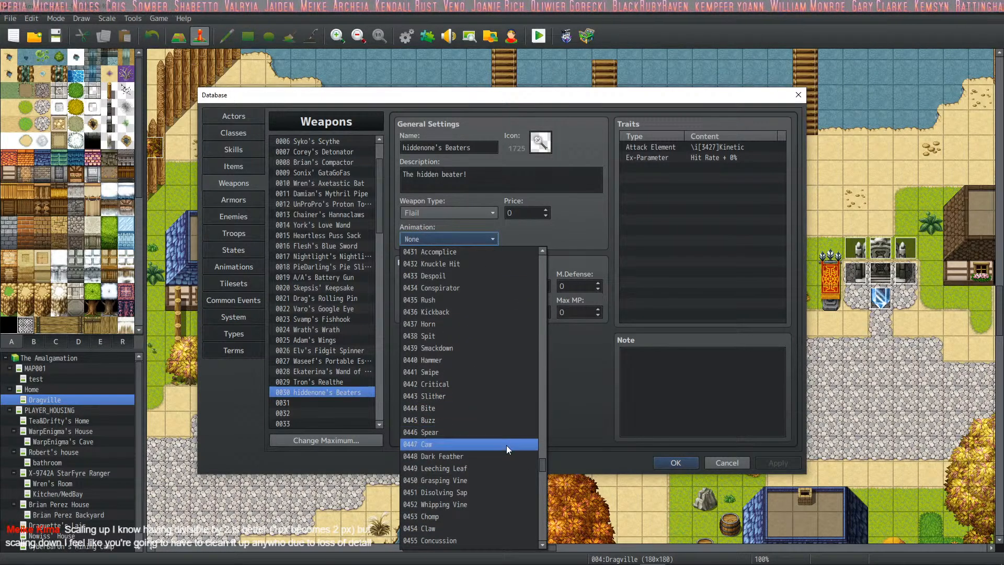
pyautogui.scroll(-2, 502, 481)
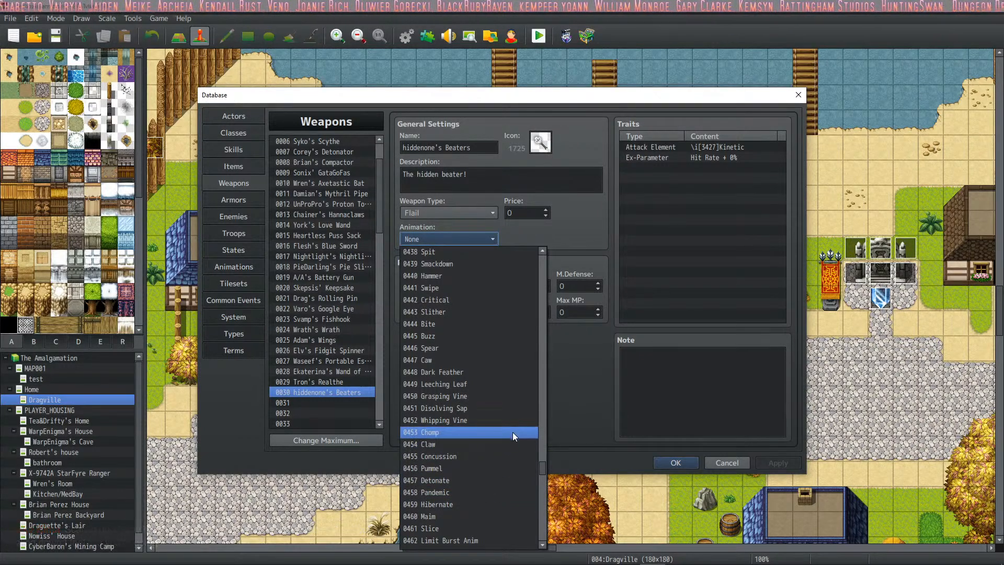
pyautogui.click(500, 472)
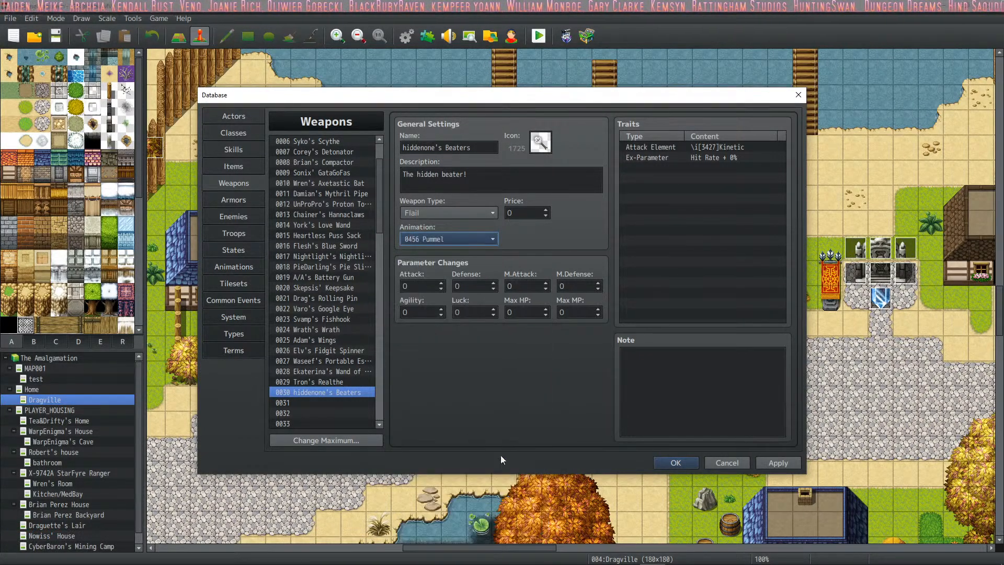
pyautogui.click(791, 463)
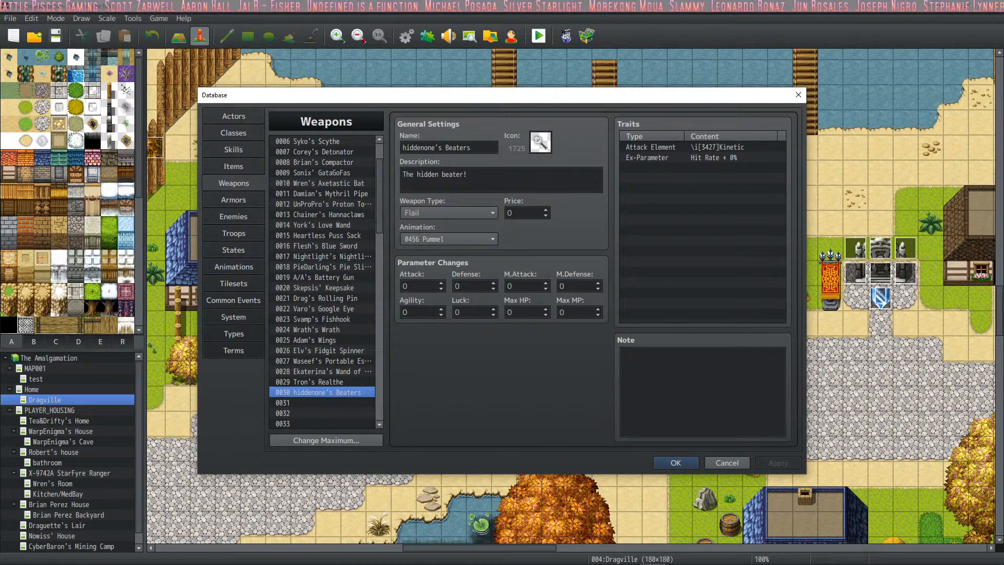
# - Check the initial weapon choices of the actor hiddenone in the actor database without assigning one
pyautogui.click(245, 117)
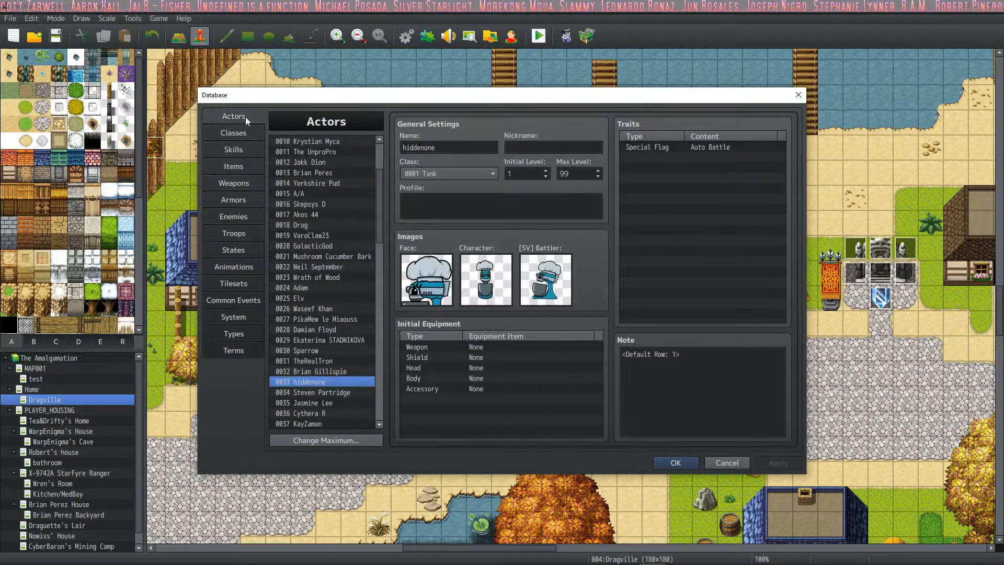
pyautogui.doubleClick(482, 345)
pyautogui.click(491, 379)
pyautogui.click(731, 202)
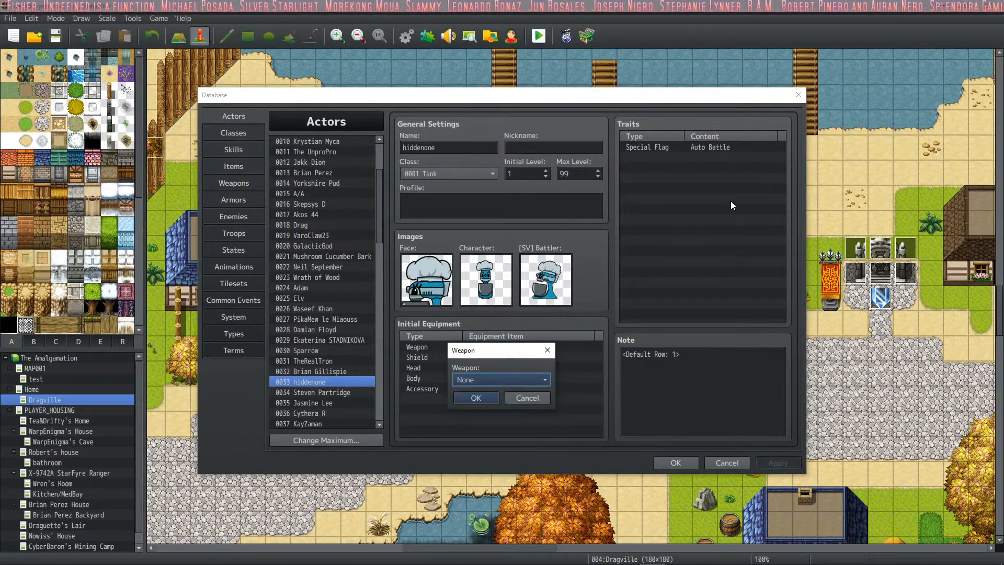
pyautogui.click(525, 398)
# - Add an Equip Weapon trait for Flail to the actor hiddenone and apply the change
pyautogui.rightClick(691, 167)
pyautogui.click(680, 158)
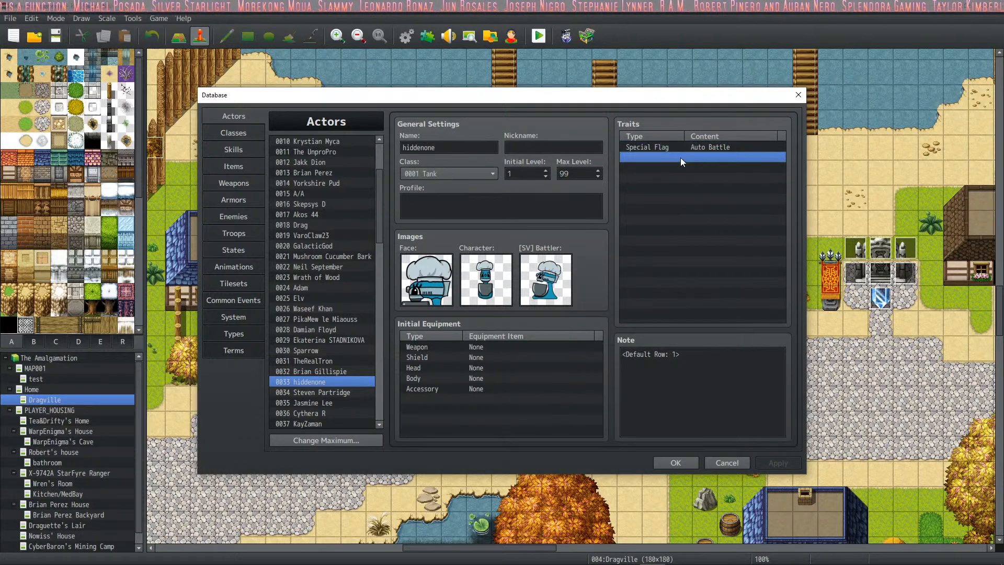
pyautogui.rightClick(680, 158)
pyautogui.click(702, 164)
pyautogui.click(769, 152)
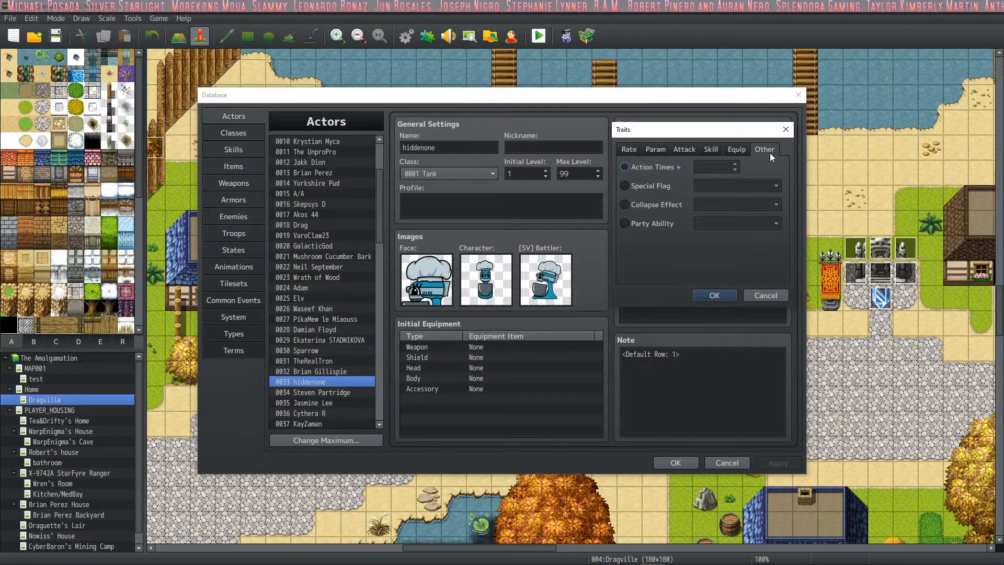
pyautogui.click(736, 150)
pyautogui.click(680, 167)
pyautogui.click(713, 168)
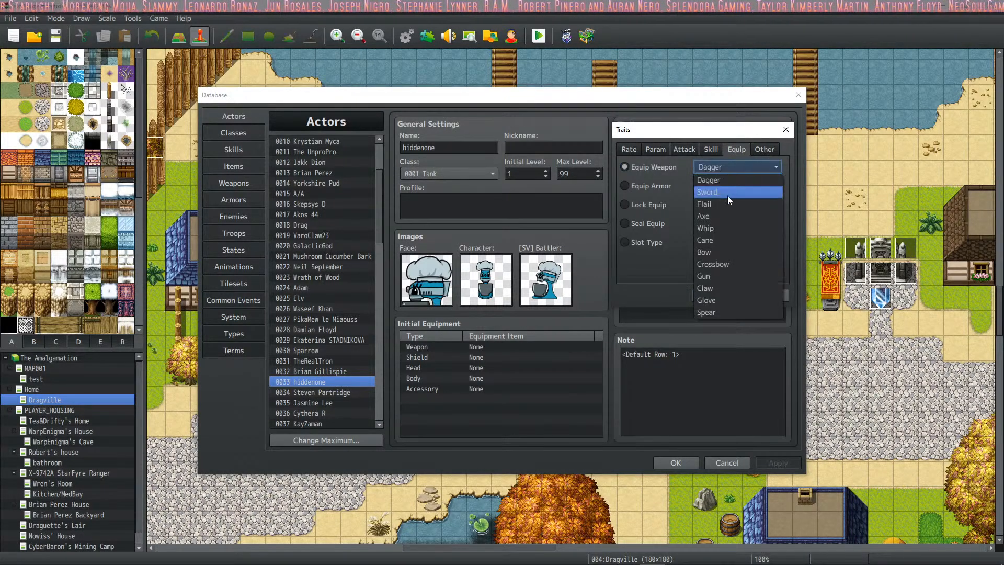
pyautogui.click(738, 204)
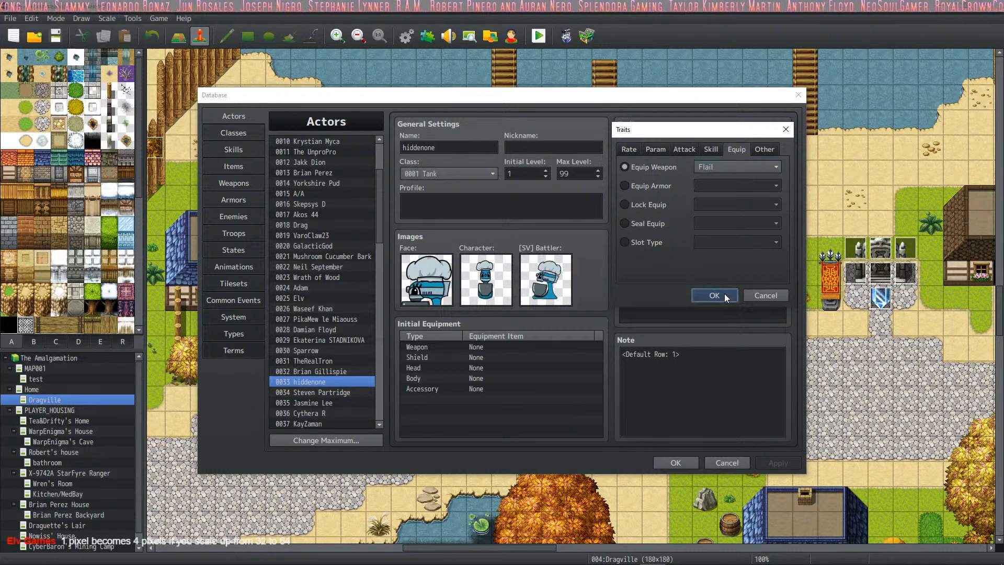
pyautogui.click(724, 293)
pyautogui.click(776, 467)
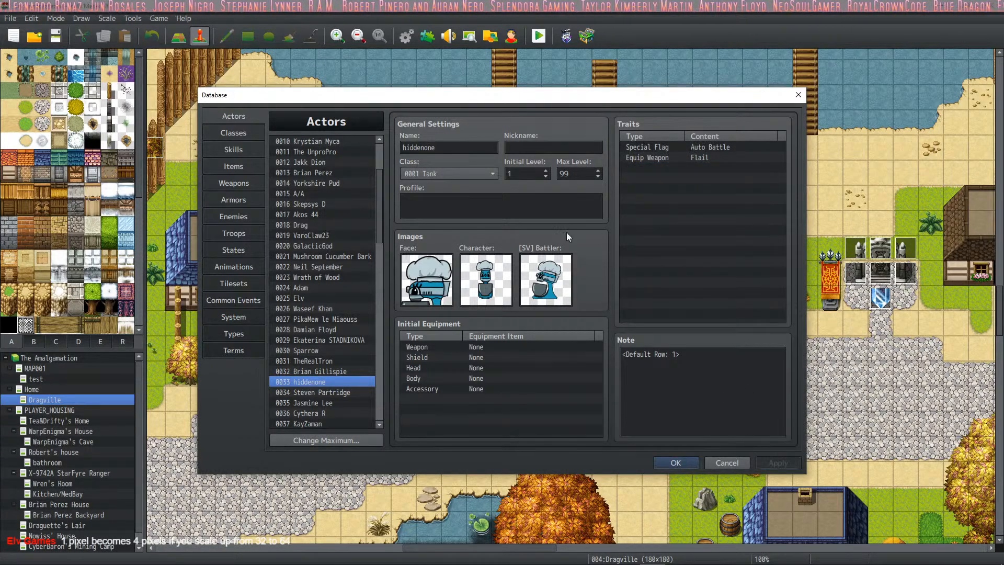
# - Equip the actor hiddenone with hiddenone's Beaters as the initial weapon and apply the change
pyautogui.doubleClick(471, 348)
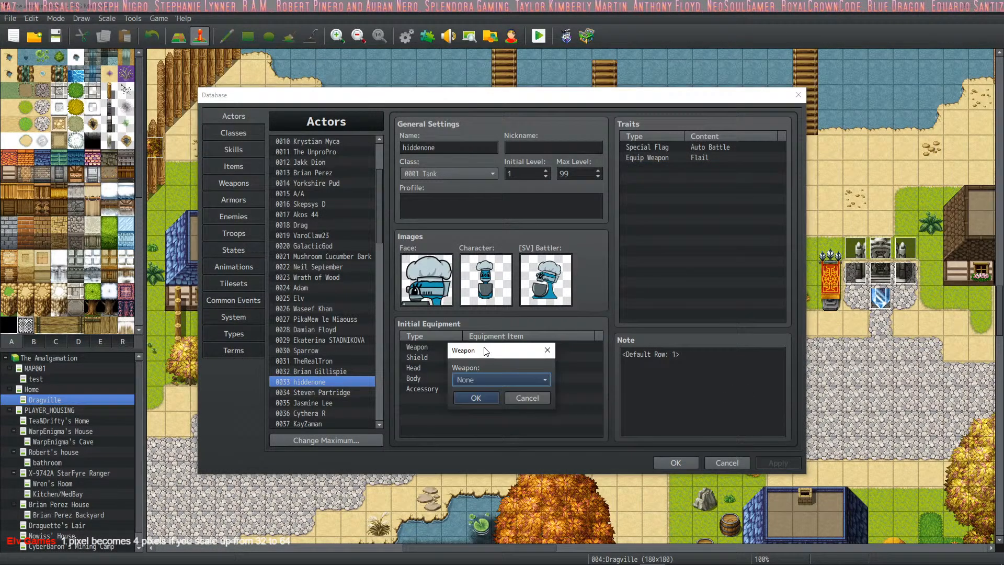
pyautogui.click(473, 378)
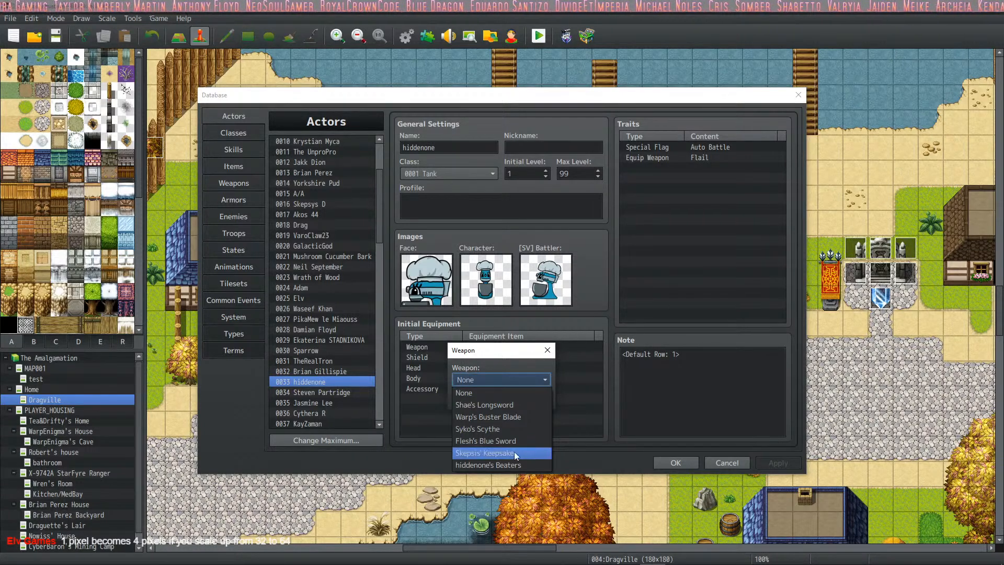
pyautogui.click(513, 464)
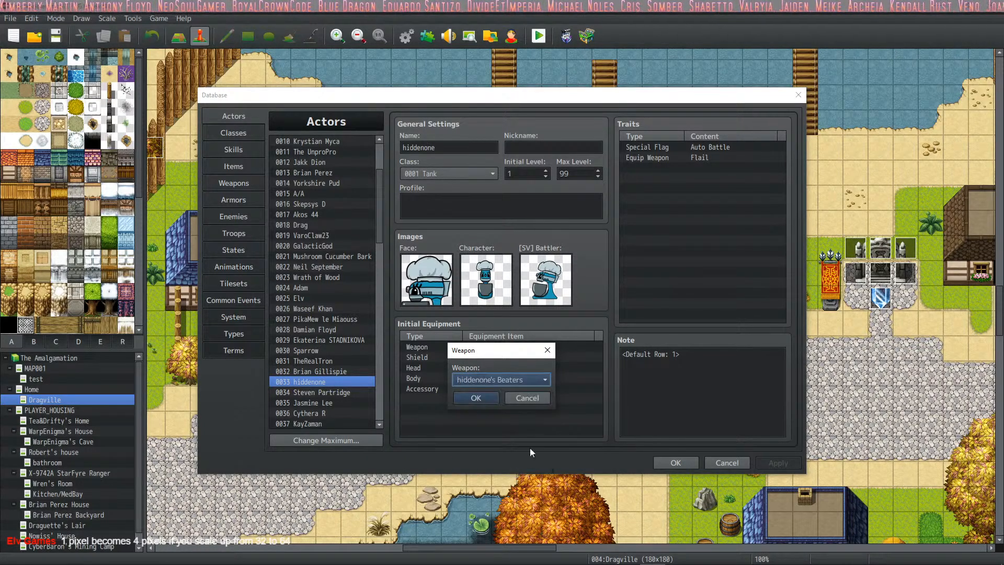
pyautogui.click(476, 398)
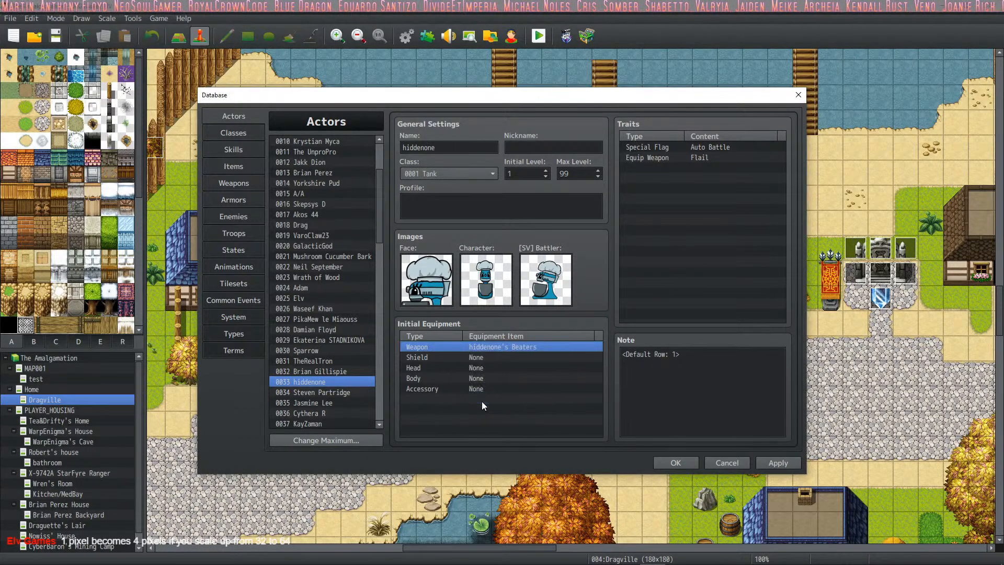
pyautogui.click(778, 462)
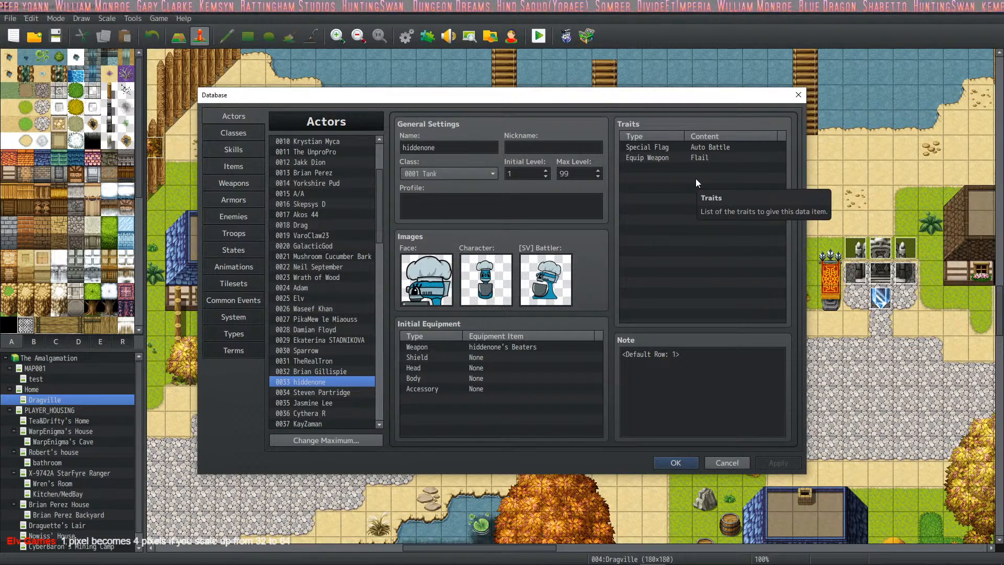
# - Switch to Discord and search the GIFs for "mace" in the the_amalgamation channel
pyautogui.moveTo(549, 559)
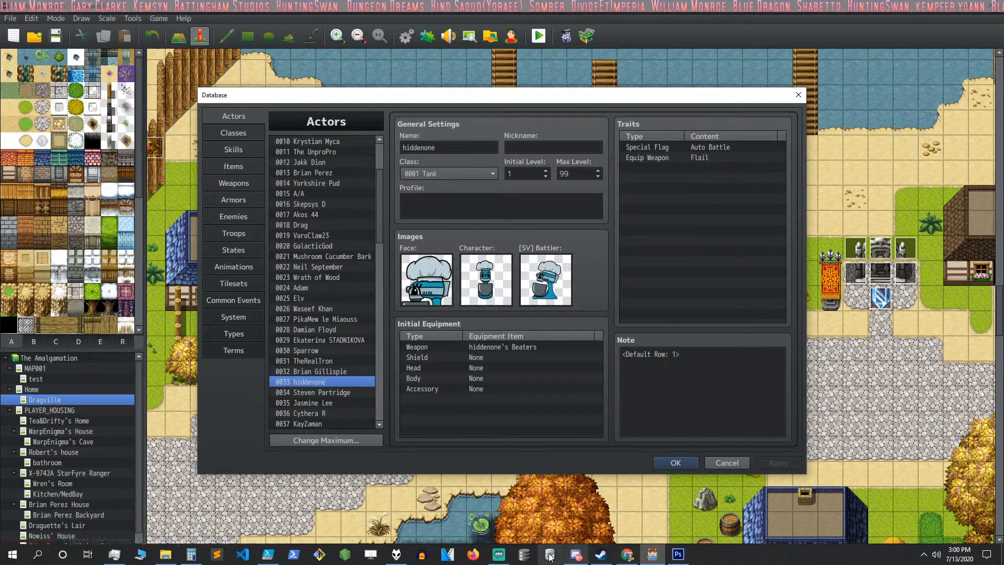
pyautogui.click(576, 554)
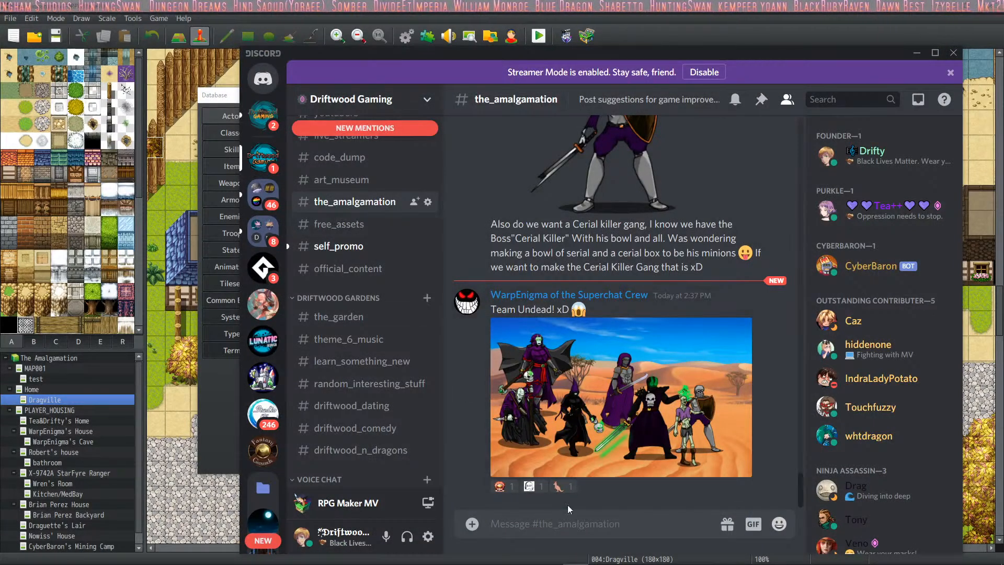
pyautogui.click(753, 525)
pyautogui.write('mace')
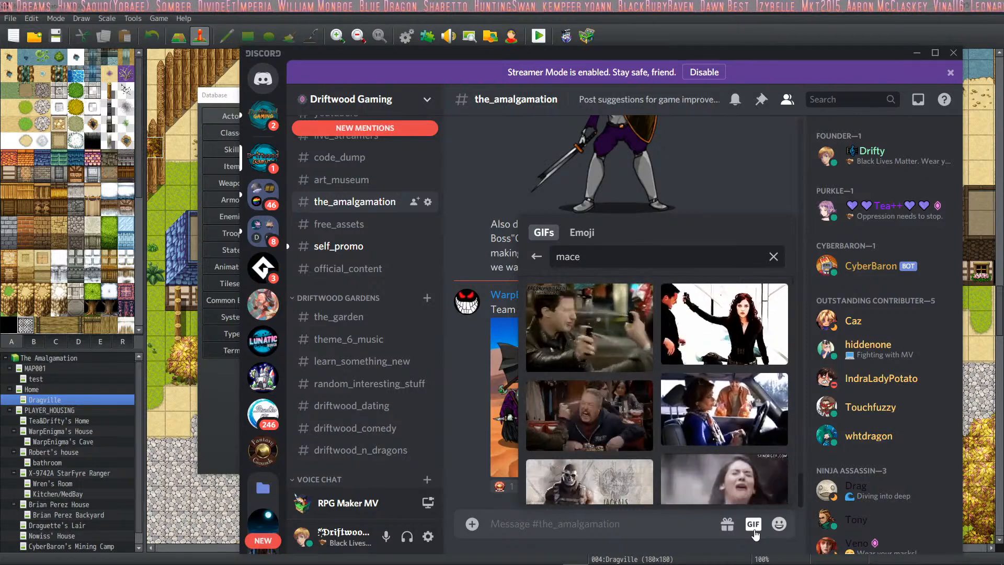
pyautogui.scroll(-3, 703, 417)
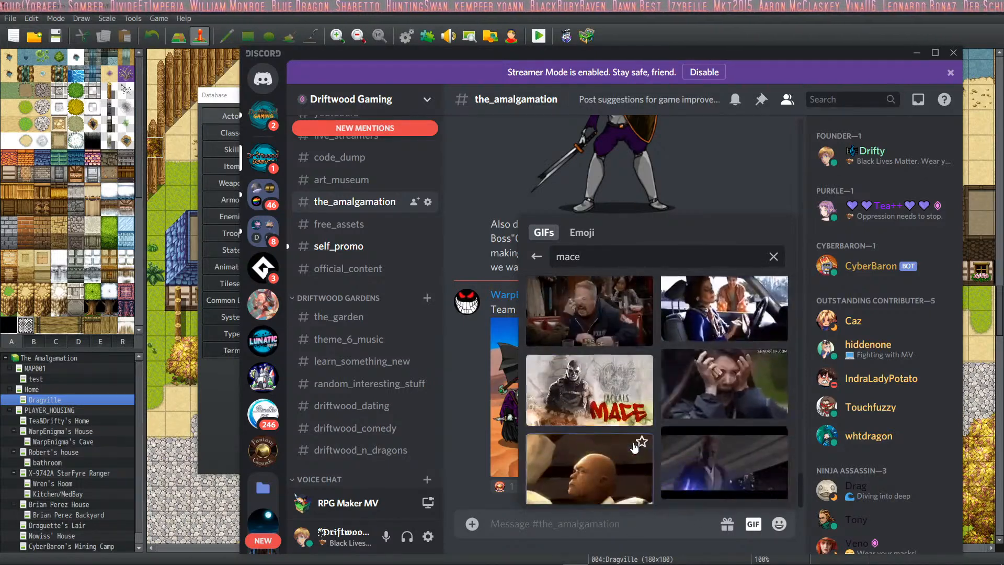
pyautogui.scroll(-2, 701, 415)
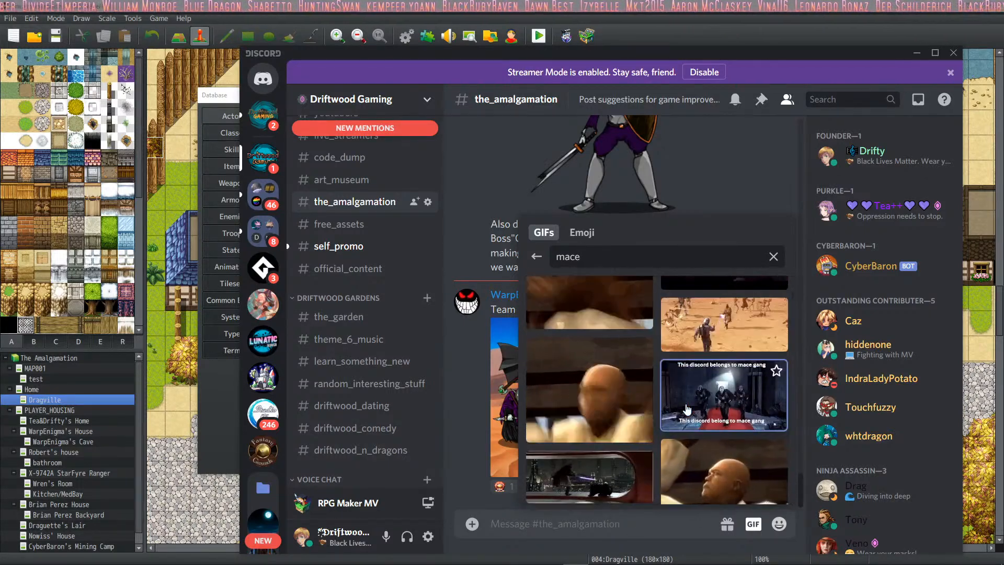
# - Extend the GIF search to "mace rapper" and browse through the matching GIFs
pyautogui.write('ra')
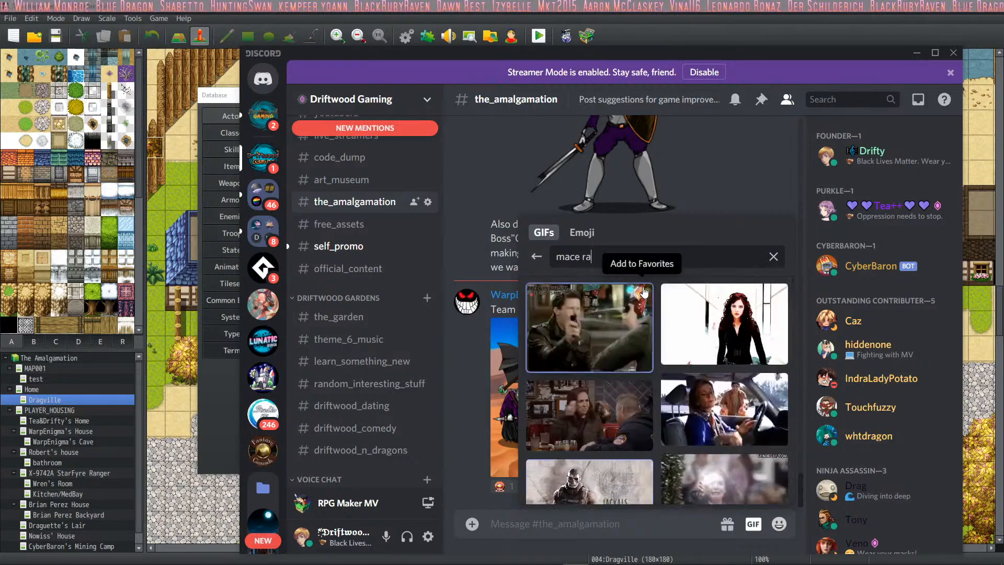
pyautogui.write('pper')
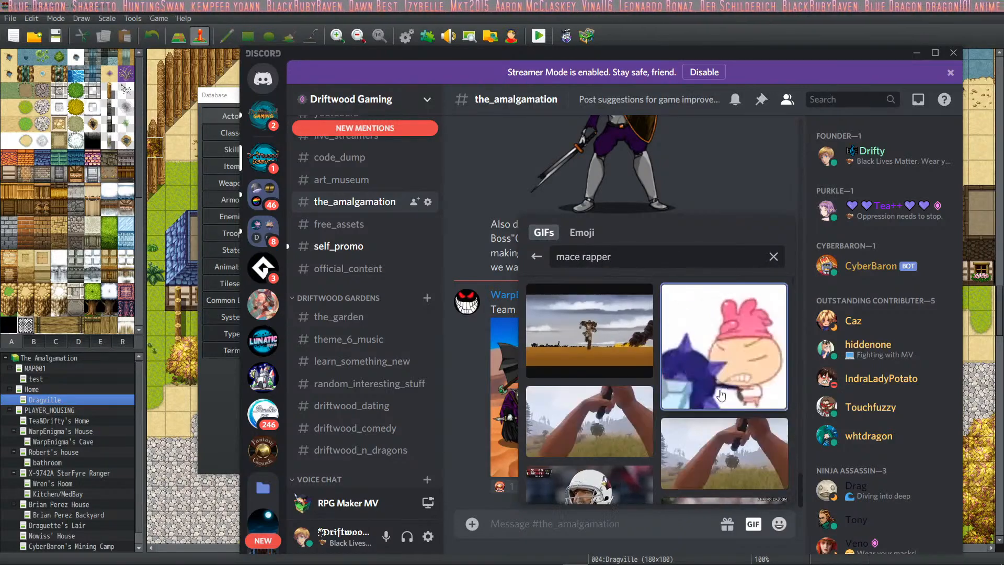
pyautogui.scroll(-2, 701, 418)
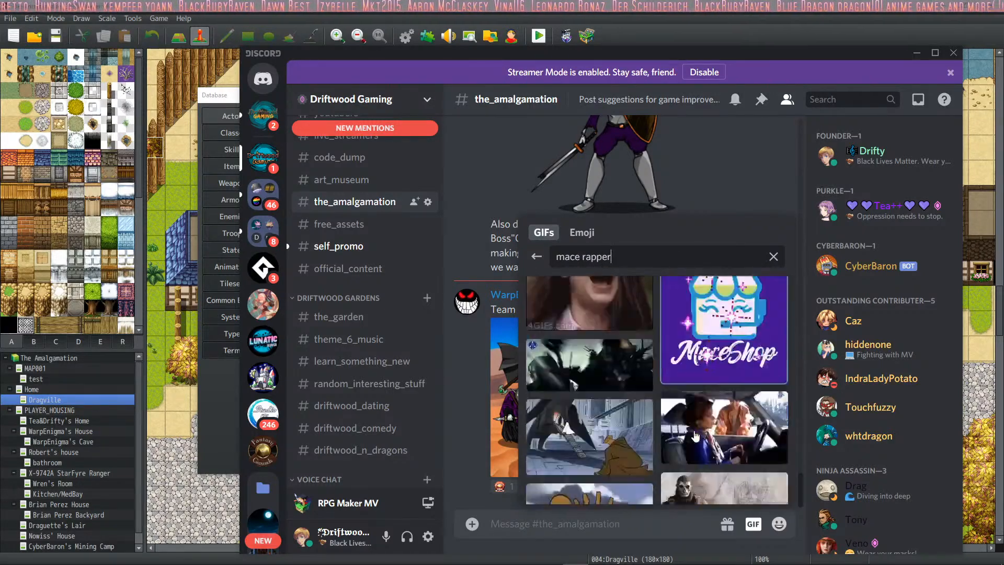
pyautogui.scroll(-5, 696, 435)
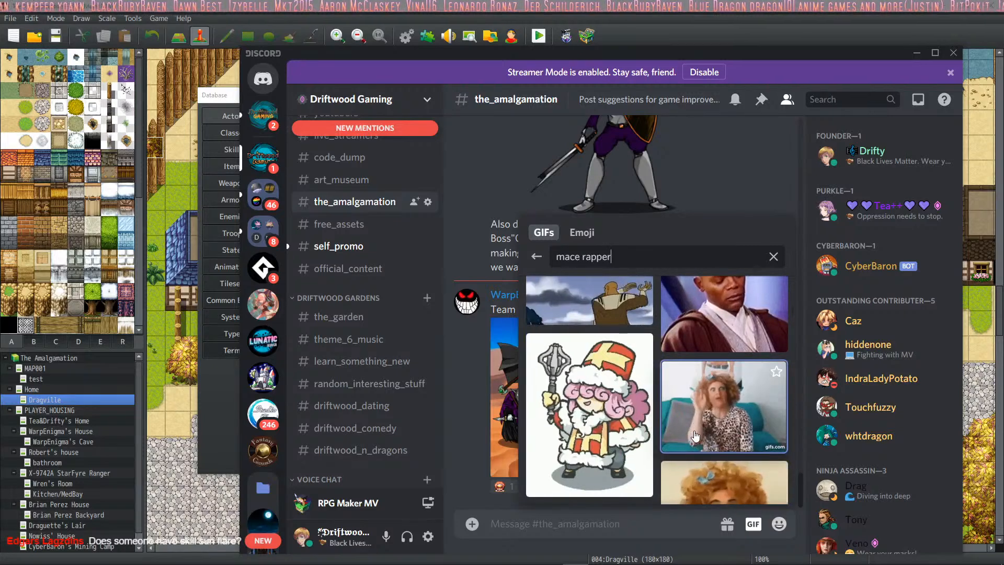
pyautogui.scroll(-8, 696, 435)
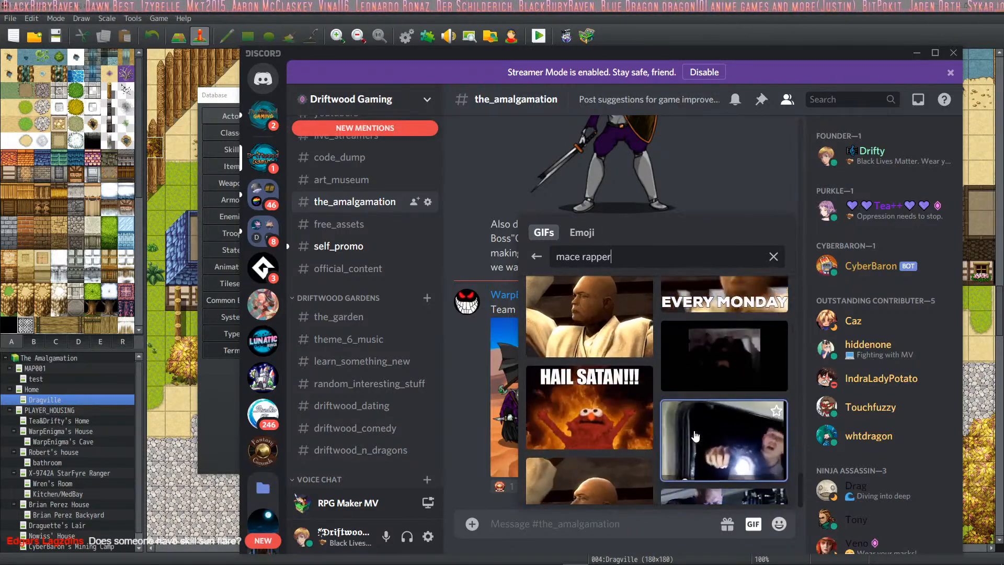
pyautogui.scroll(-6, 696, 437)
# - Search the GIFs for "ice cube", then dismiss the search and return to the RPG Maker database
pyautogui.moveTo(639, 257); pyautogui.dragTo(485, 254)
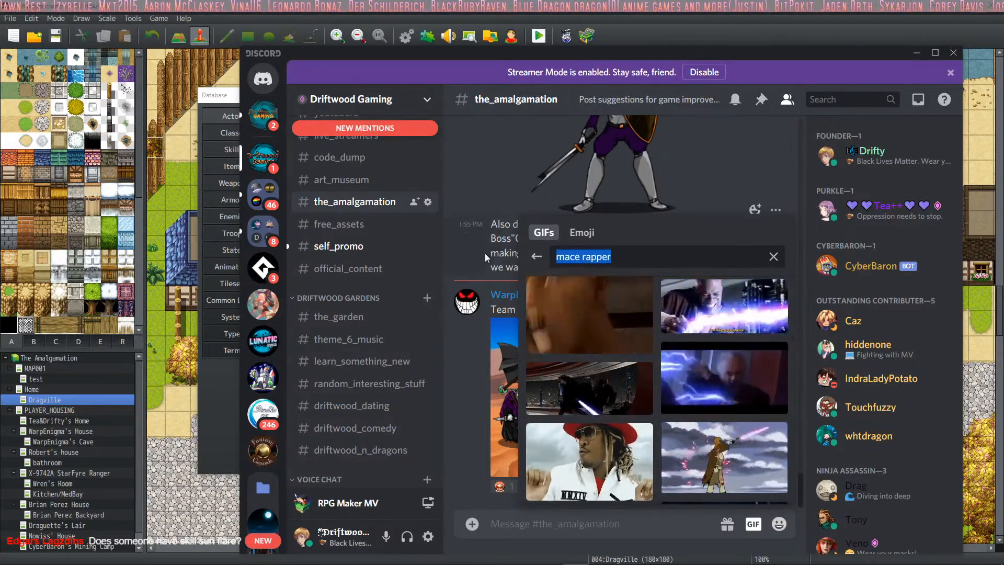
pyautogui.write('ice cu')
pyautogui.write('be')
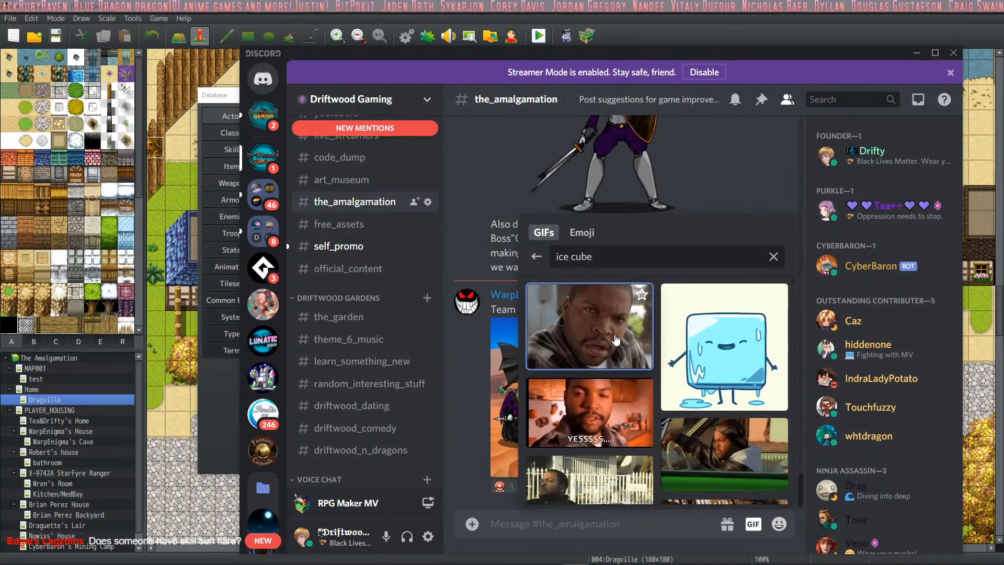
pyautogui.click(559, 525)
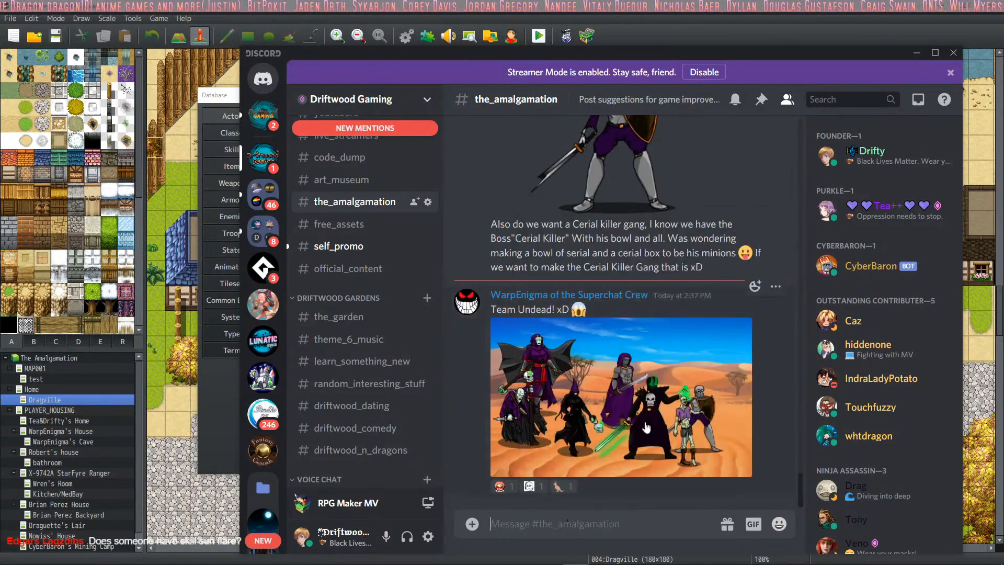
pyautogui.click(916, 54)
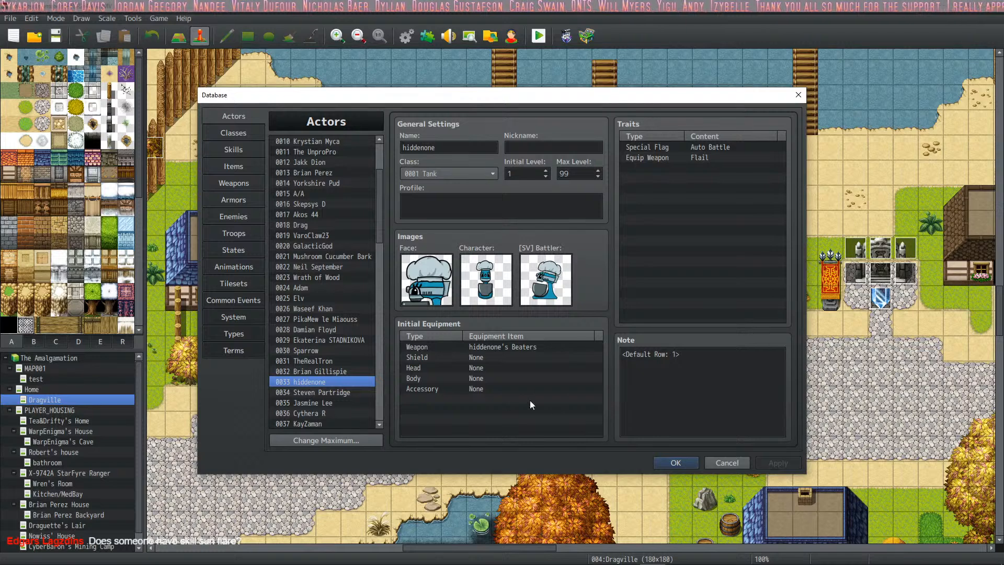
# - Check the initial weapon slot of actor 0034 and close the database
pyautogui.click(319, 393)
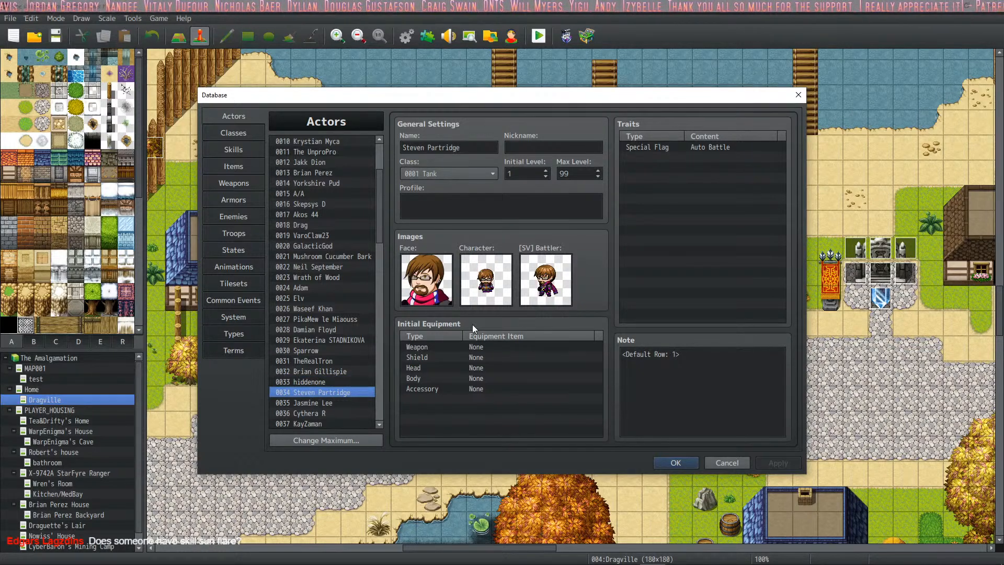
pyautogui.click(483, 348)
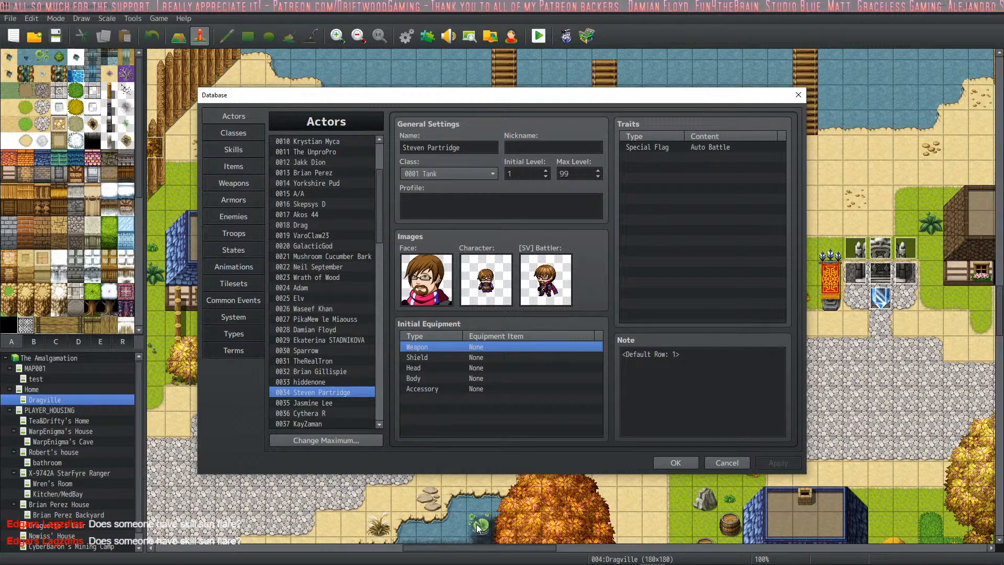
pyautogui.moveTo(667, 563)
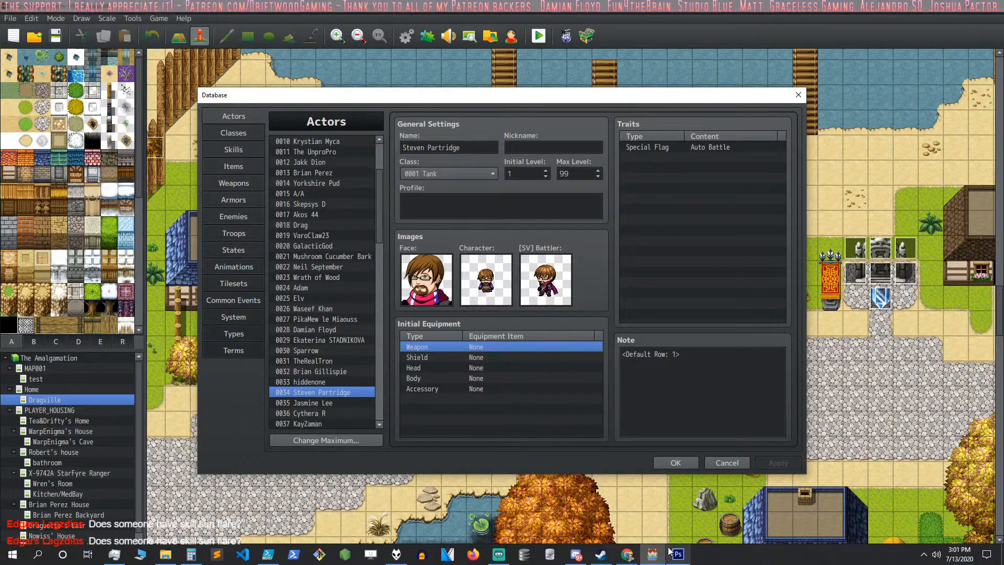
pyautogui.moveTo(613, 563)
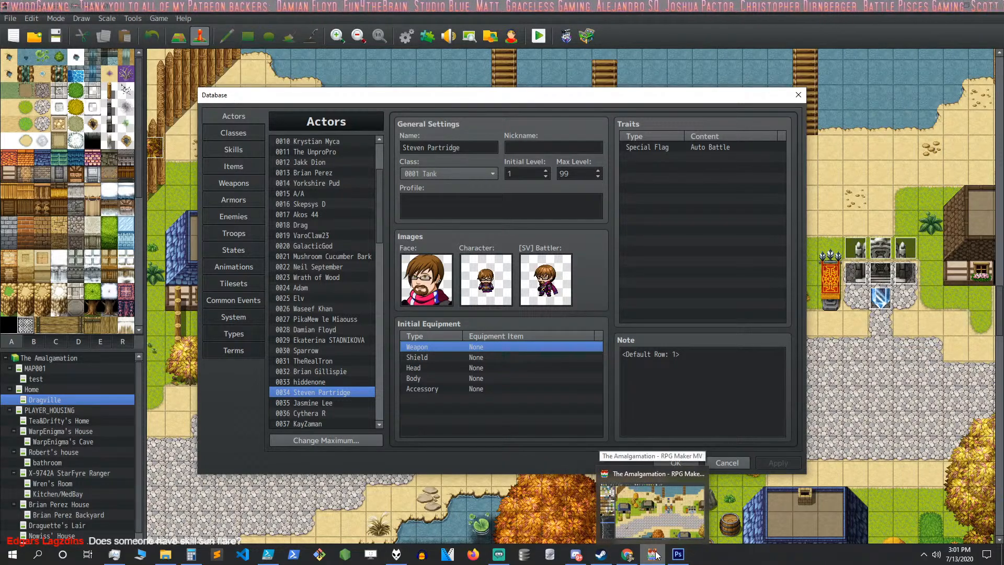
pyautogui.click(676, 463)
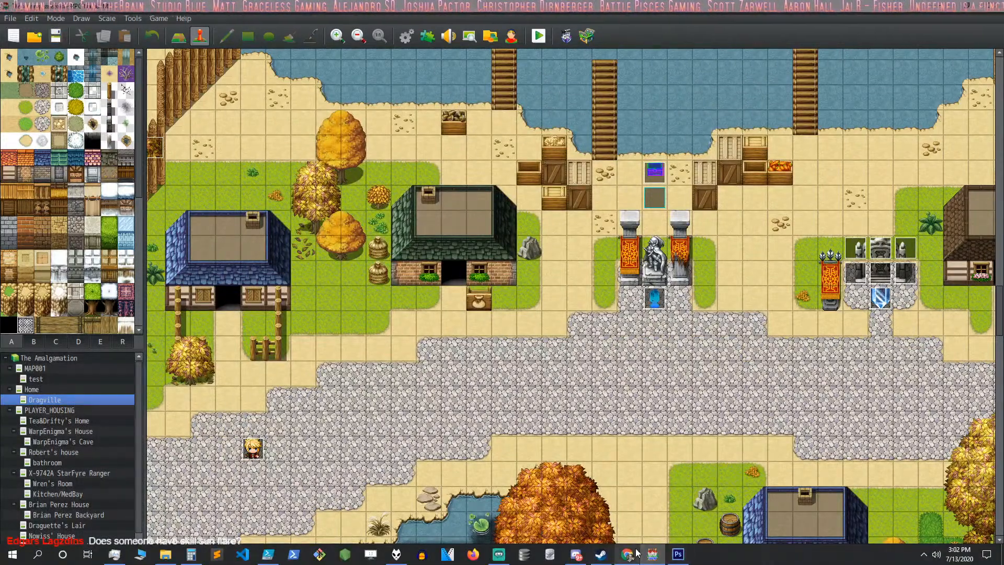
# - Launch another RPG Maker MV window and look for a project to open in the MV folder on WDBlack (F:)
pyautogui.rightClick(652, 555)
pyautogui.click(654, 499)
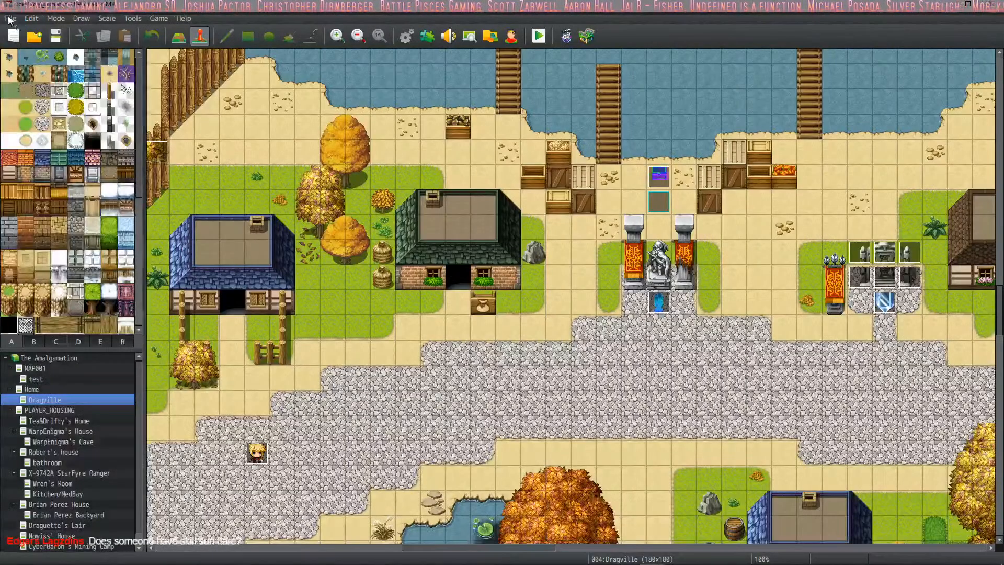
pyautogui.click(11, 18)
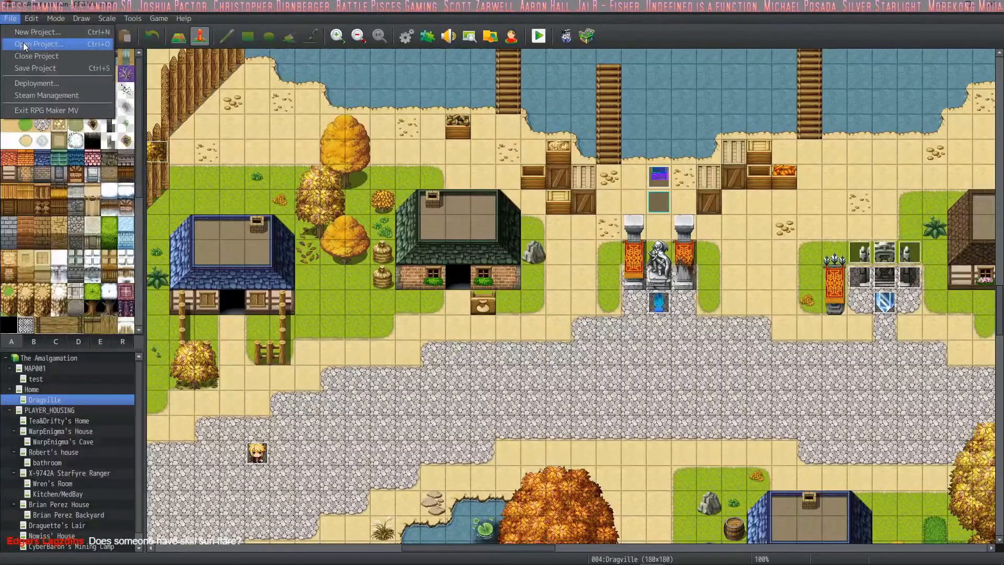
pyautogui.click(23, 45)
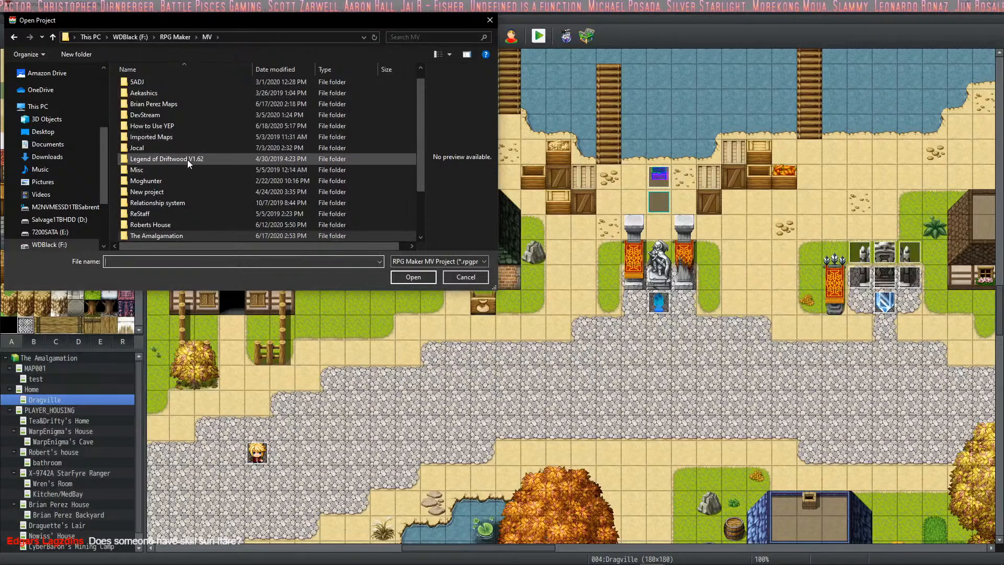
pyautogui.scroll(-2, 191, 223)
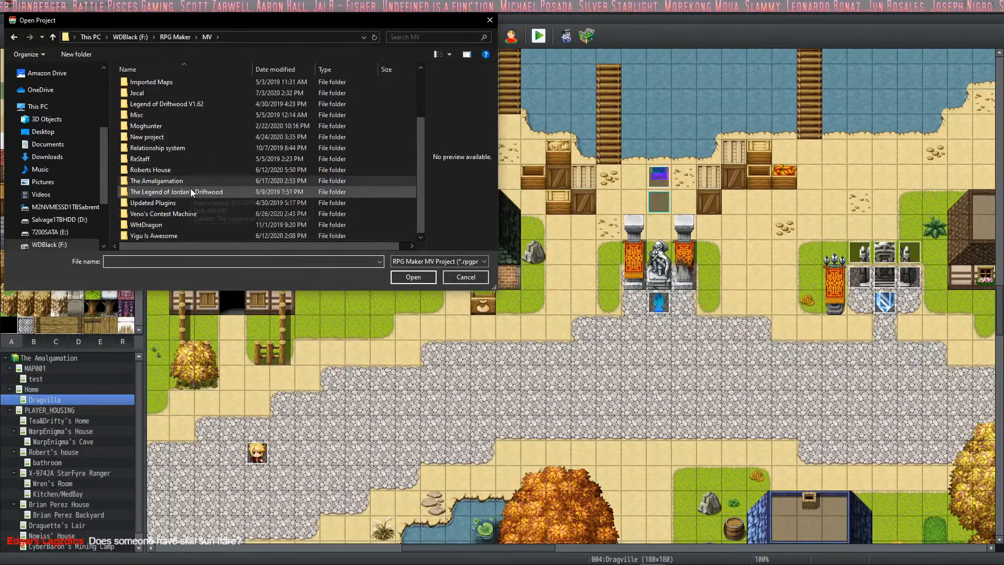
pyautogui.scroll(3, 197, 156)
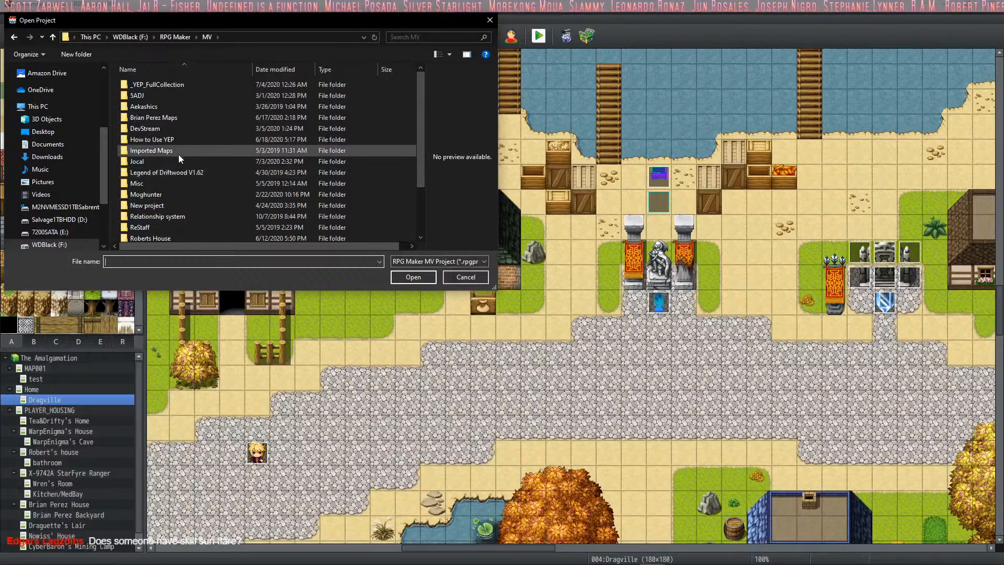
pyautogui.scroll(-1, 186, 133)
pyautogui.scroll(1, 187, 137)
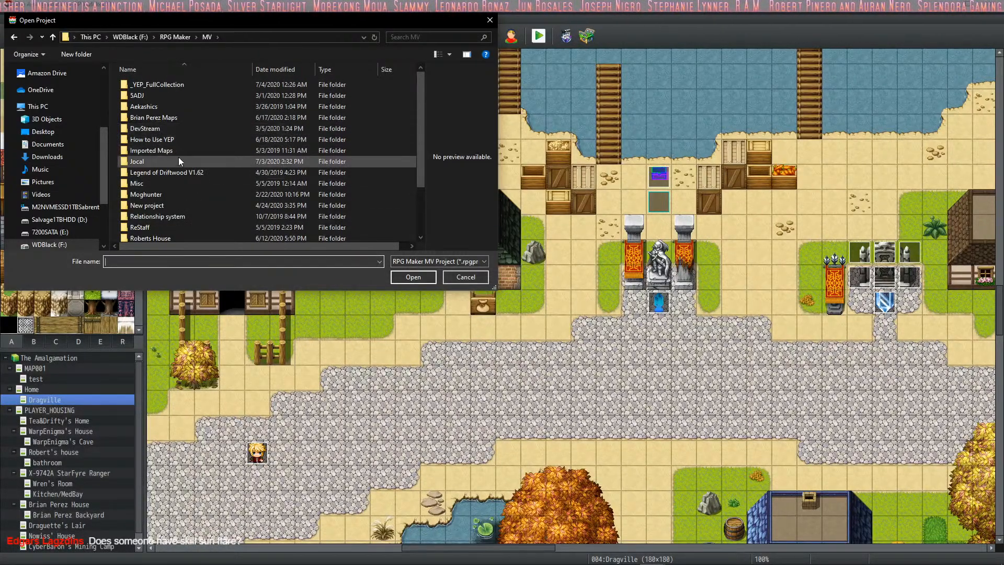
pyautogui.scroll(-3, 177, 189)
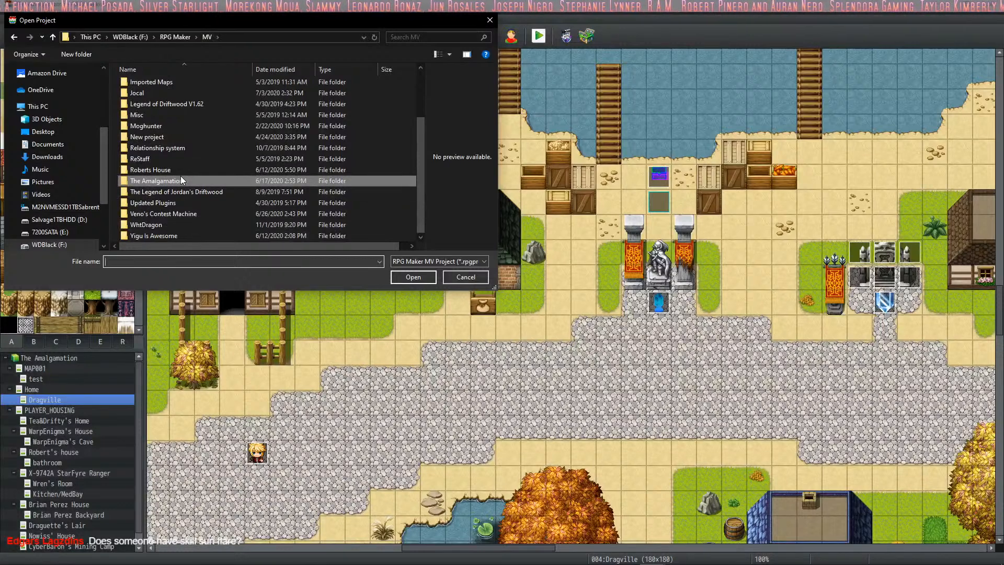
# - Open the project in the Dungeons of Driftwood folder under RPG Maker\MV on the 7200SATA (E:) drive
pyautogui.click(61, 232)
pyautogui.scroll(-10, 156, 162)
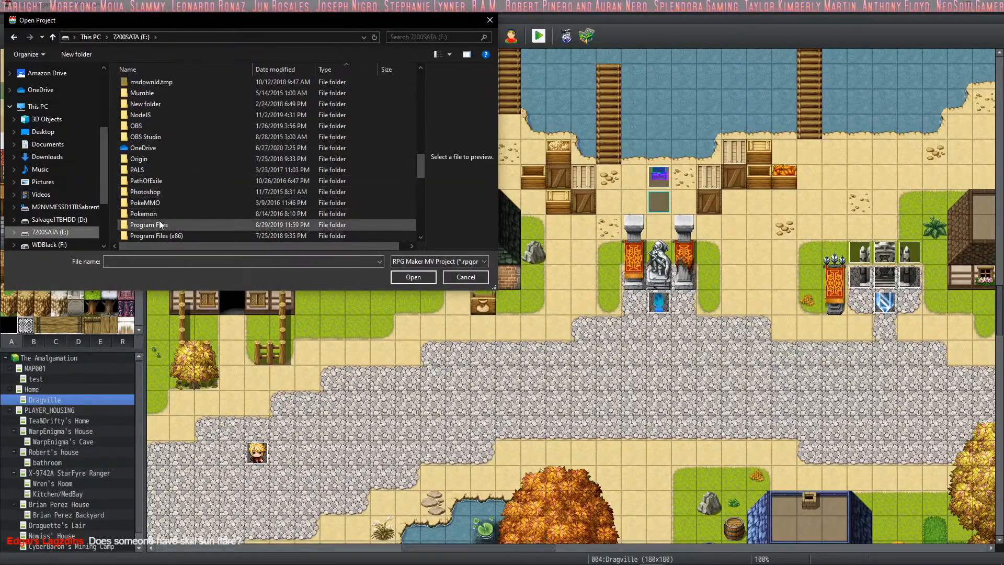
pyautogui.scroll(-5, 157, 194)
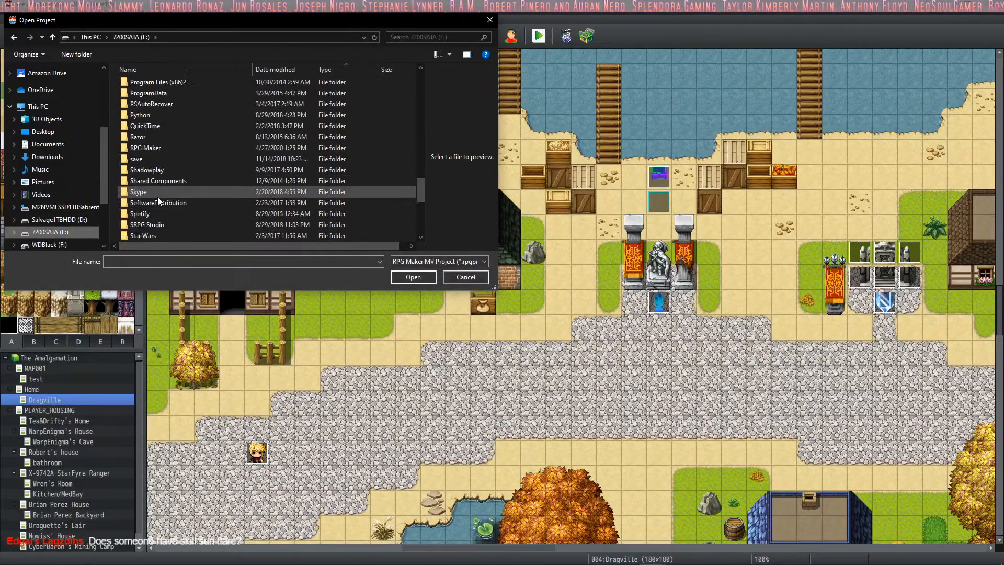
pyautogui.doubleClick(182, 146)
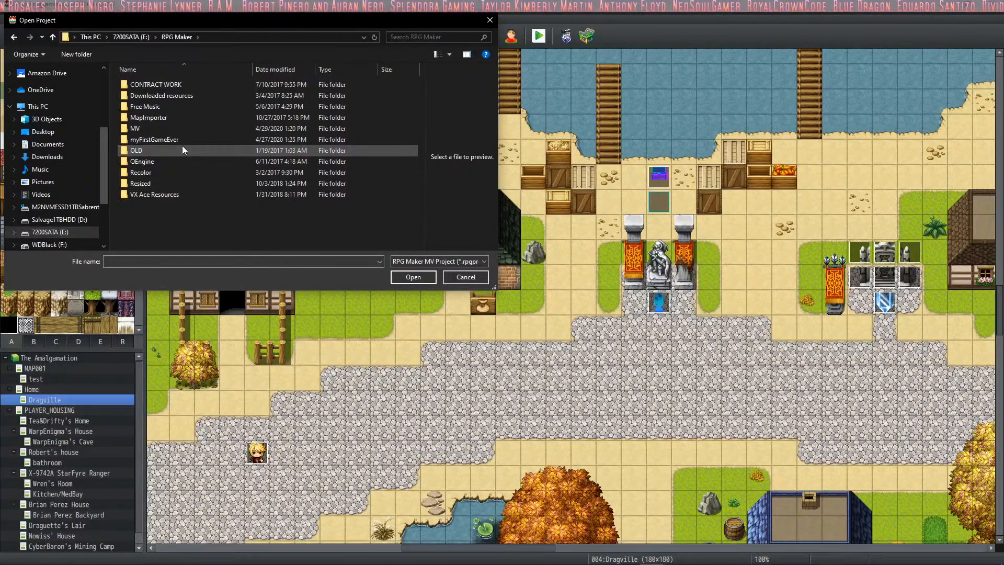
pyautogui.doubleClick(151, 129)
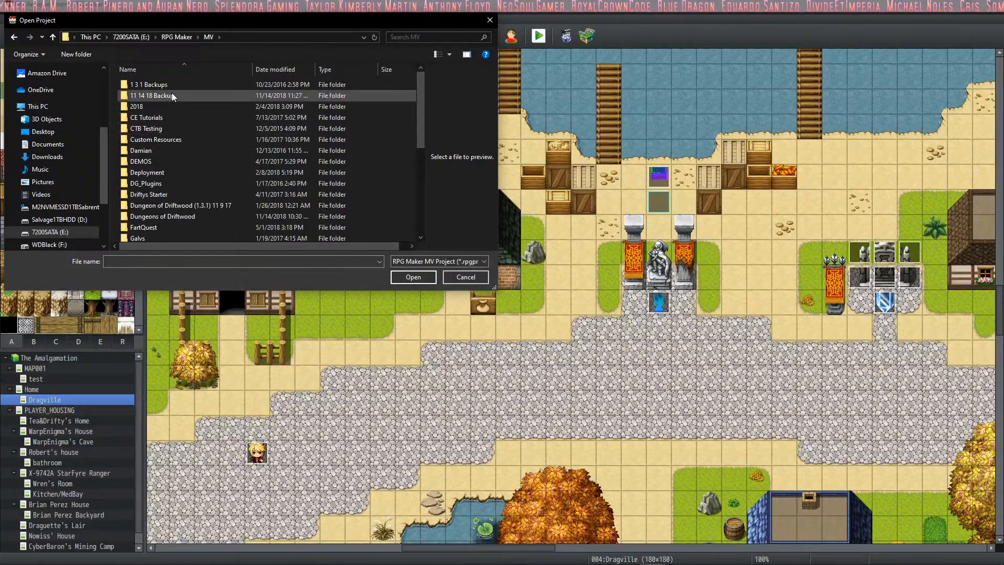
pyautogui.doubleClick(200, 216)
pyautogui.doubleClick(172, 173)
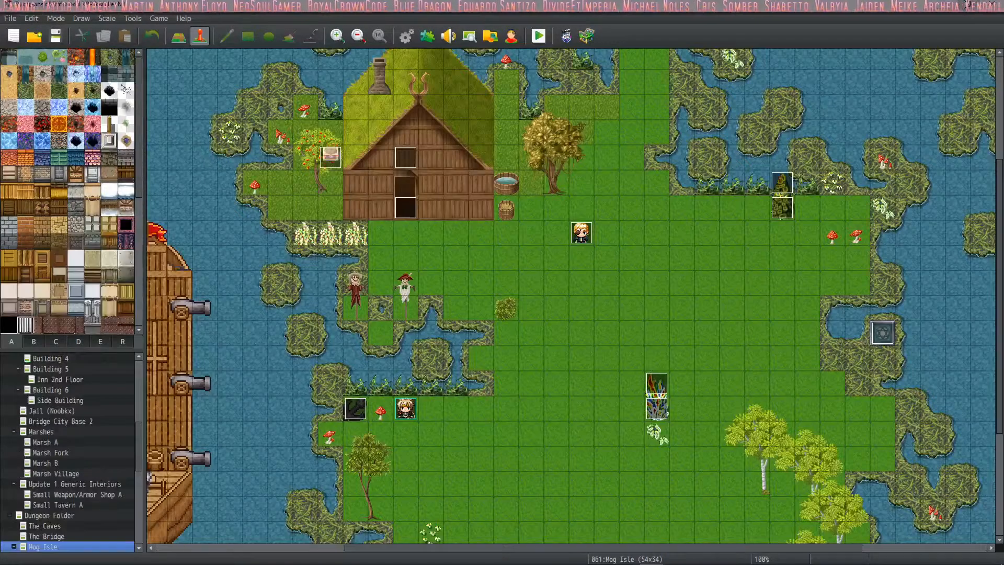
# - Open the project's database and look through the skills as far as the Attack Bonus VIII passive
pyautogui.click(406, 35)
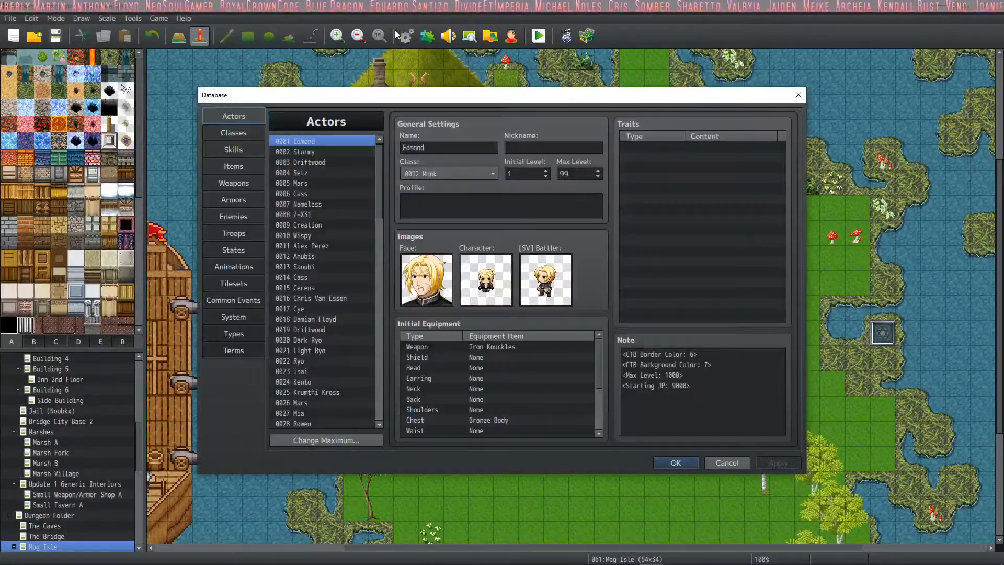
pyautogui.moveTo(381, 160); pyautogui.dragTo(382, 333)
pyautogui.click(234, 136)
pyautogui.click(233, 150)
pyautogui.click(338, 318)
pyautogui.click(330, 267)
pyautogui.click(315, 203)
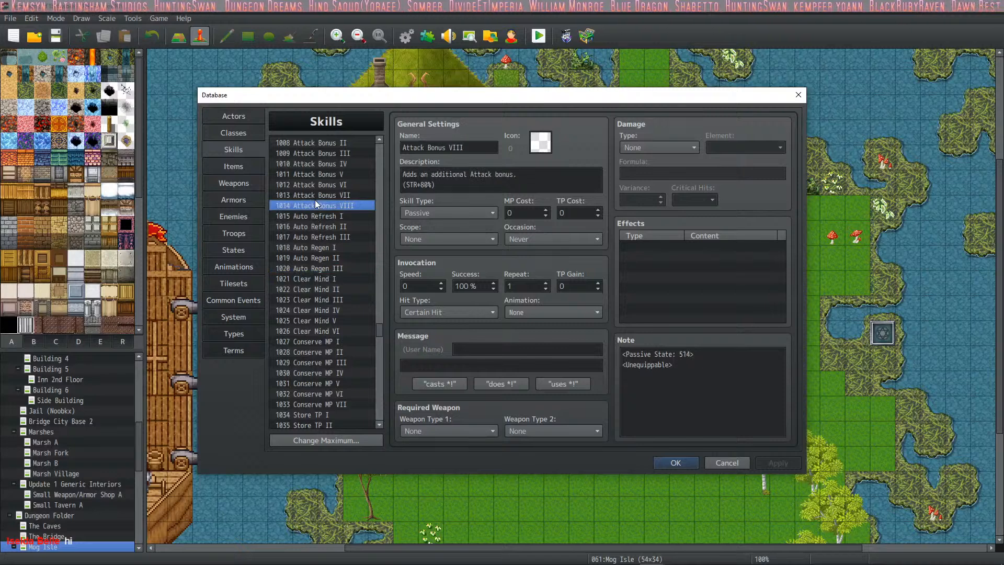
# - Examine the Attack Bonus and Accuracy Bonus passives and the FFXI Passives heading entry
pyautogui.click(319, 176)
pyautogui.scroll(5, 313, 228)
pyautogui.click(312, 256)
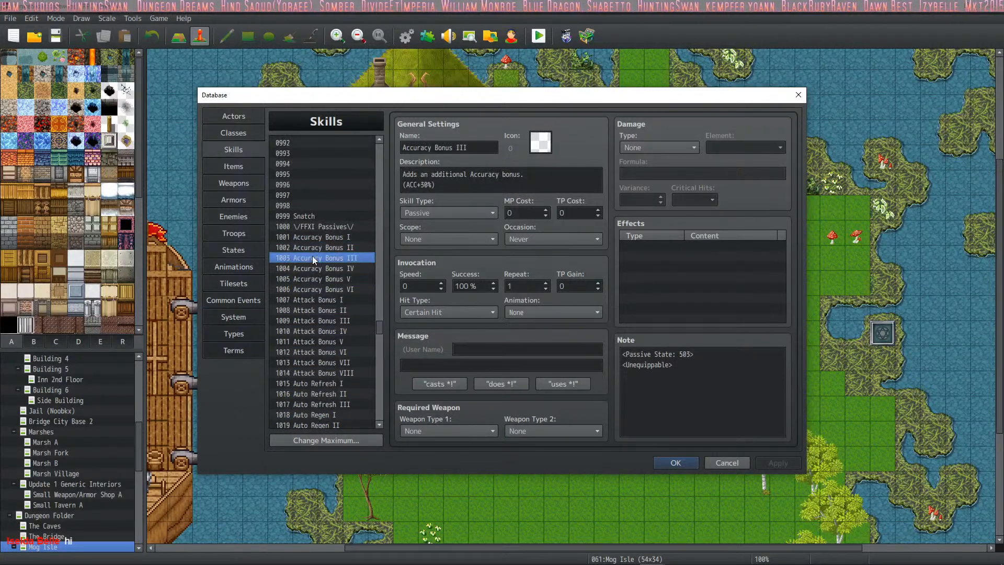
pyautogui.click(316, 237)
pyautogui.click(320, 217)
pyautogui.click(320, 227)
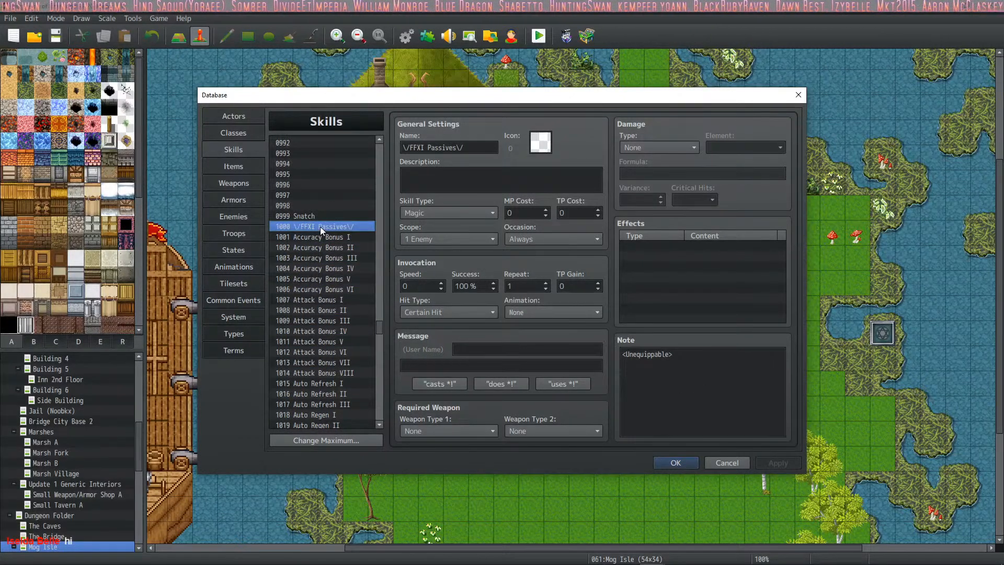
# - Search the skills list for Sunfire Flare under the Limit Burst entries and view its settings
pyautogui.moveTo(381, 330); pyautogui.dragTo(383, 302)
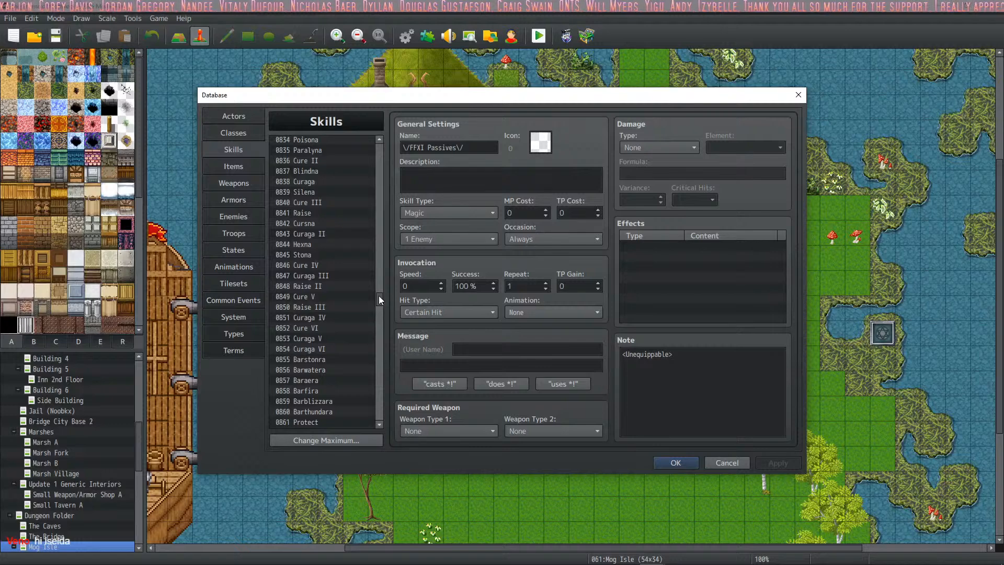
pyautogui.moveTo(379, 296); pyautogui.dragTo(380, 196)
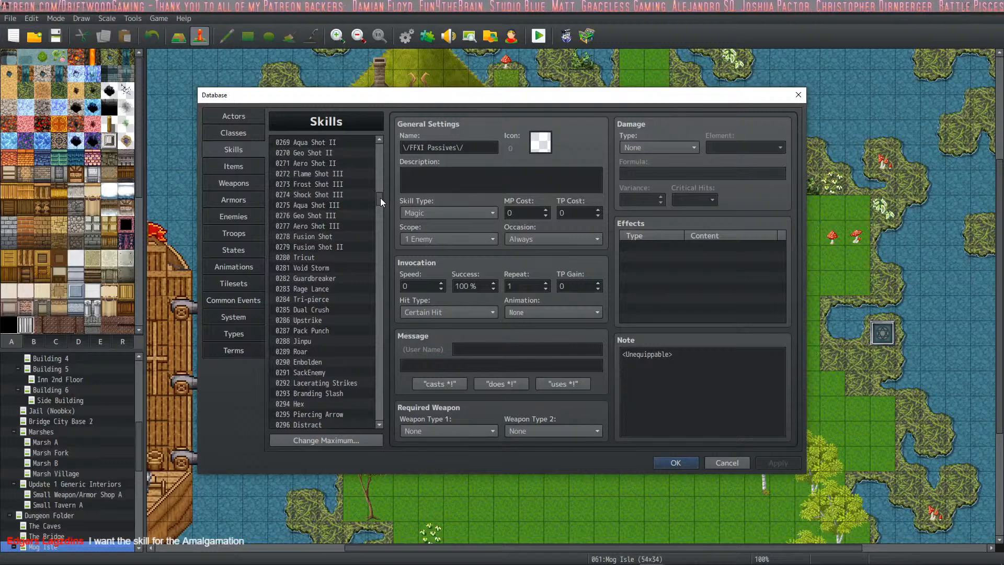
pyautogui.moveTo(381, 198); pyautogui.dragTo(376, 215)
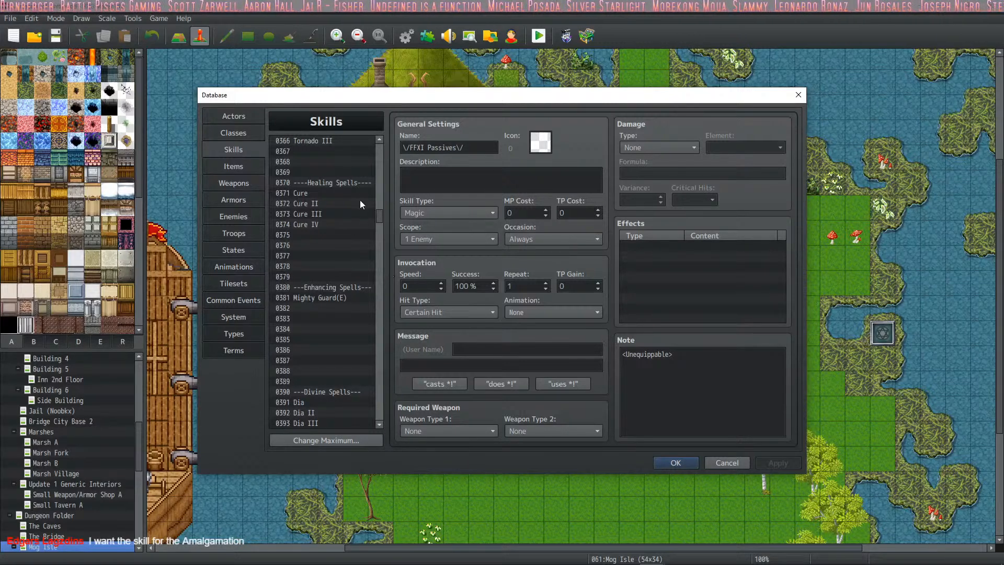
pyautogui.scroll(-3, 358, 278)
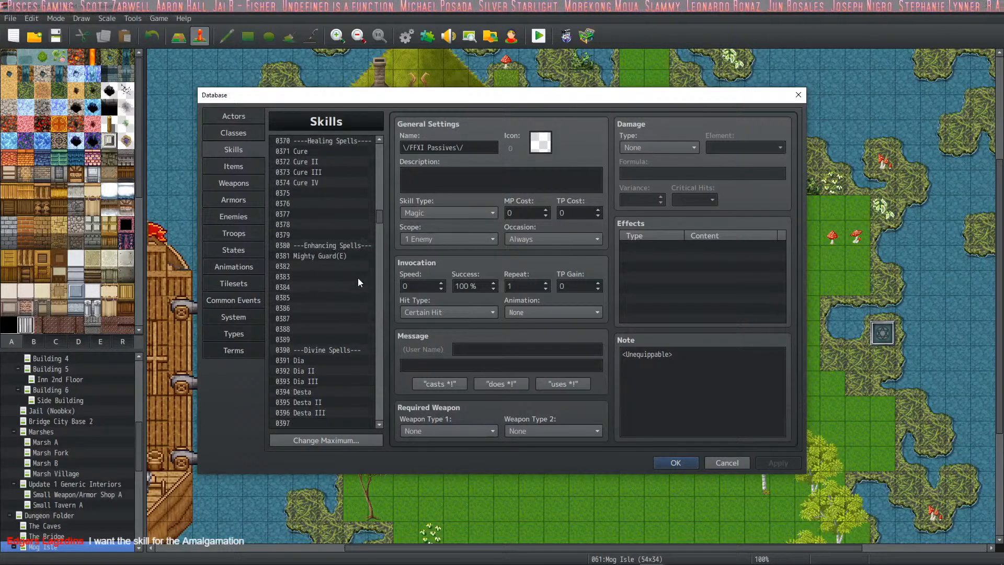
pyautogui.scroll(-20, 361, 277)
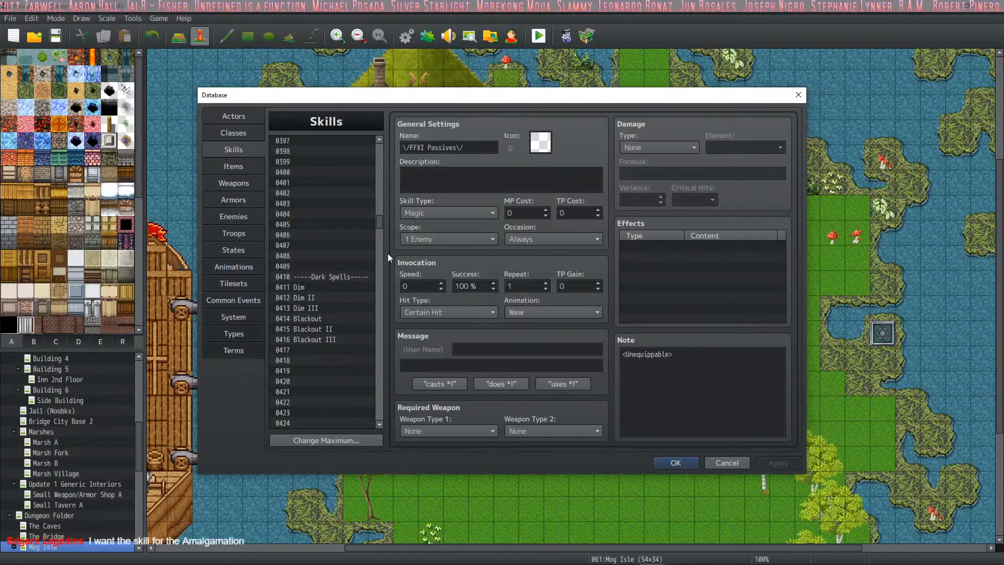
pyautogui.scroll(-20, 380, 262)
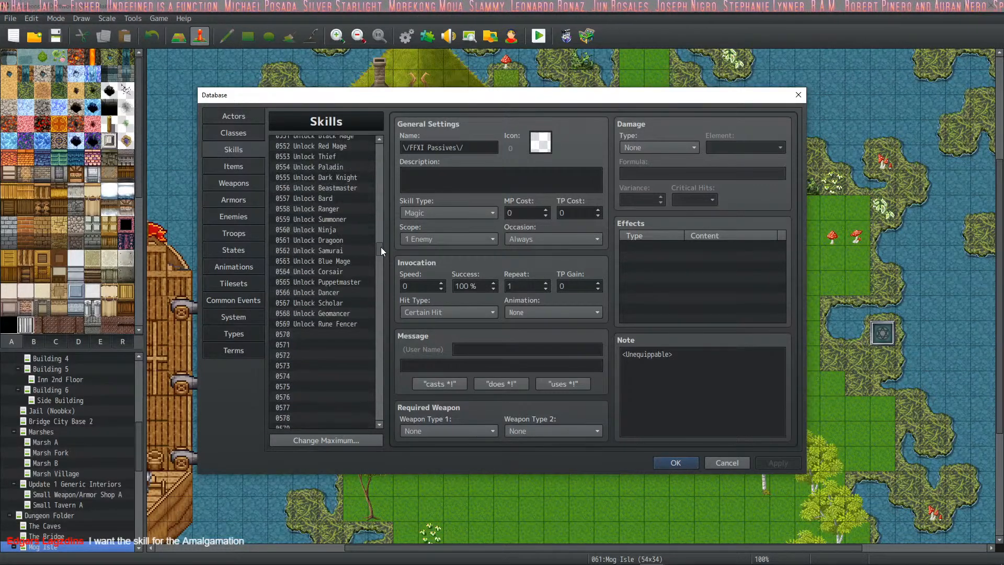
pyautogui.moveTo(381, 246); pyautogui.dragTo(379, 276)
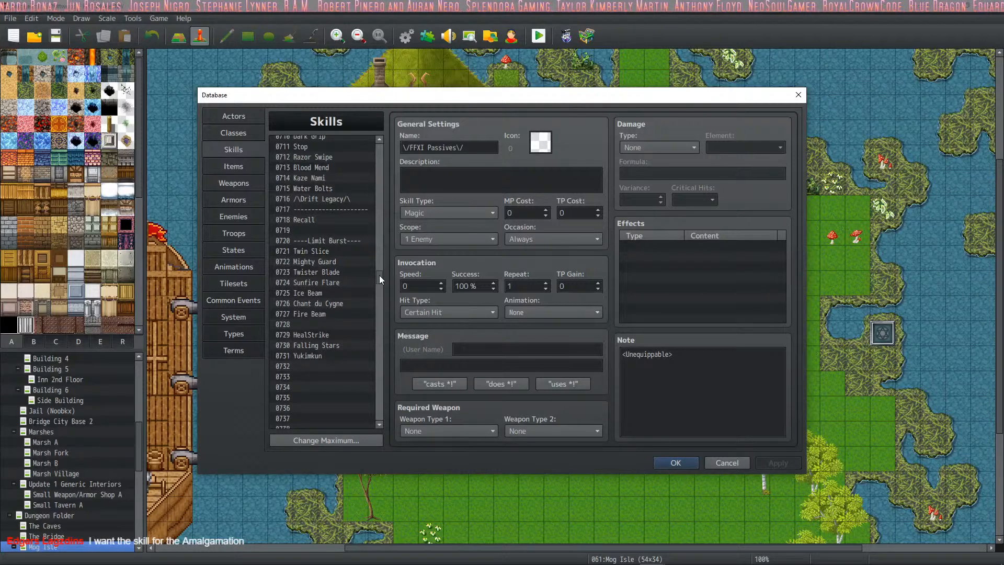
pyautogui.click(343, 282)
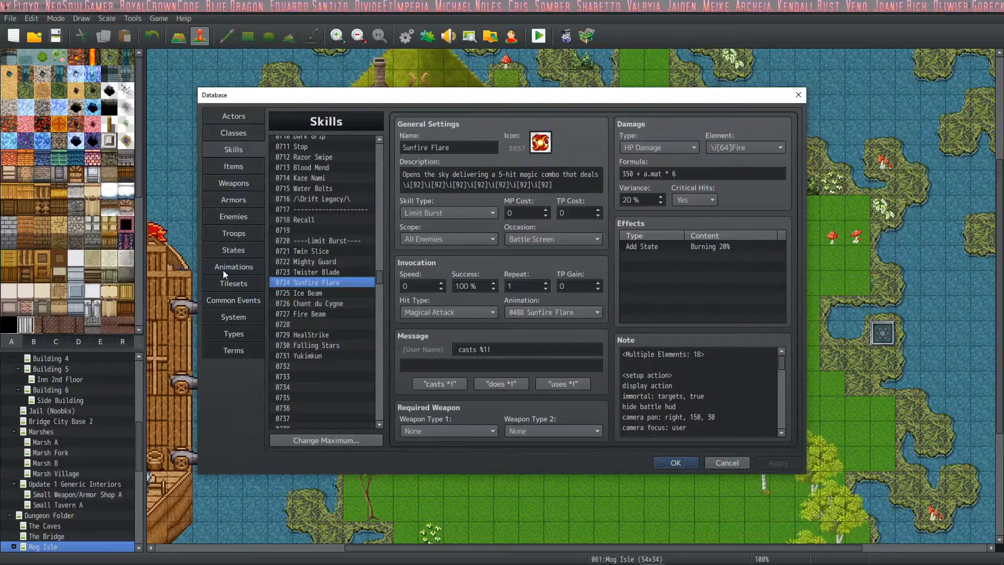
# - Find animation 0488 Sunfire Flare in the database and play its preview several times
pyautogui.click(243, 266)
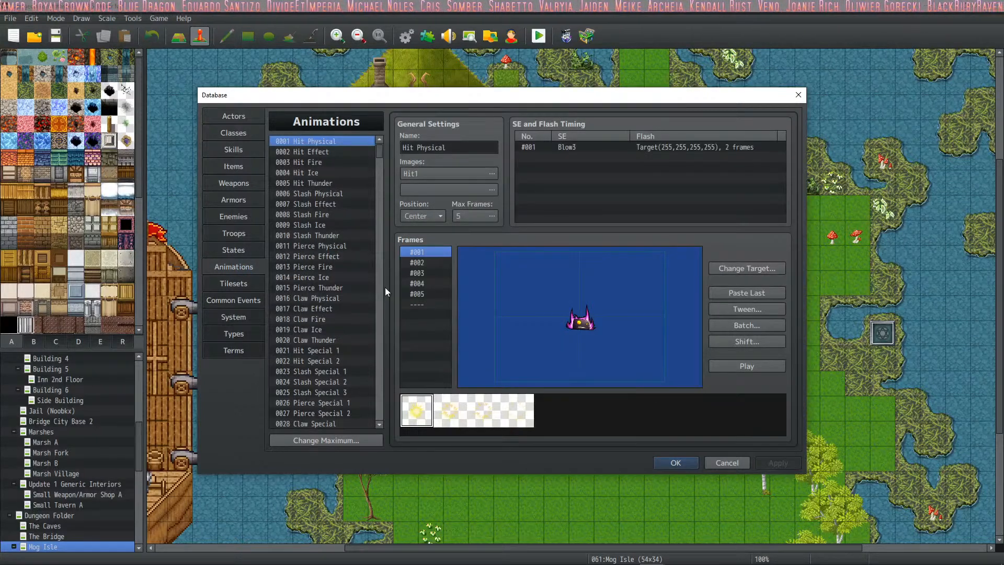
pyautogui.click(380, 290)
pyautogui.click(380, 290)
pyautogui.click(381, 290)
pyautogui.click(380, 291)
pyautogui.click(381, 291)
pyautogui.click(381, 291)
pyautogui.click(381, 291)
pyautogui.click(381, 290)
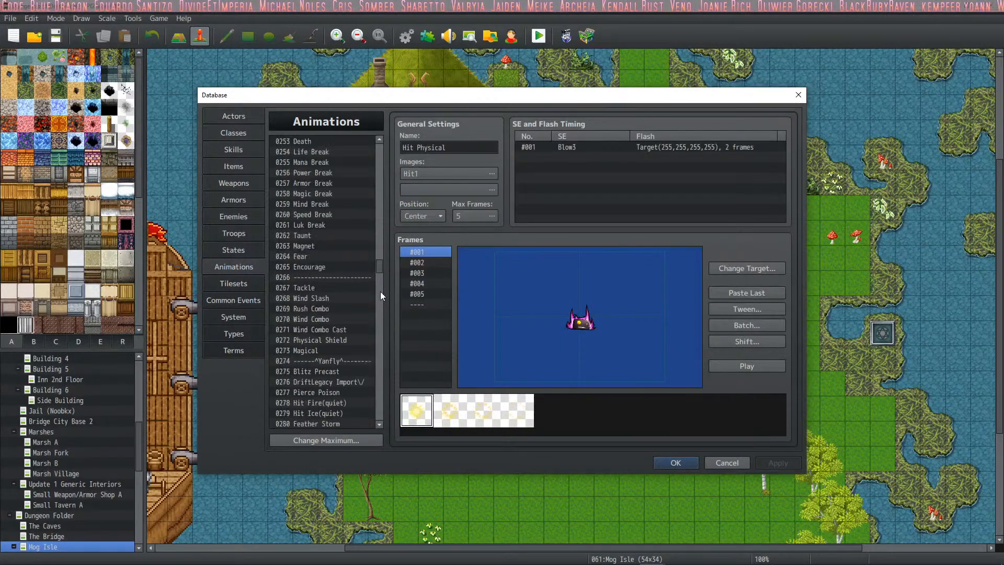
pyautogui.moveTo(381, 275); pyautogui.dragTo(384, 359)
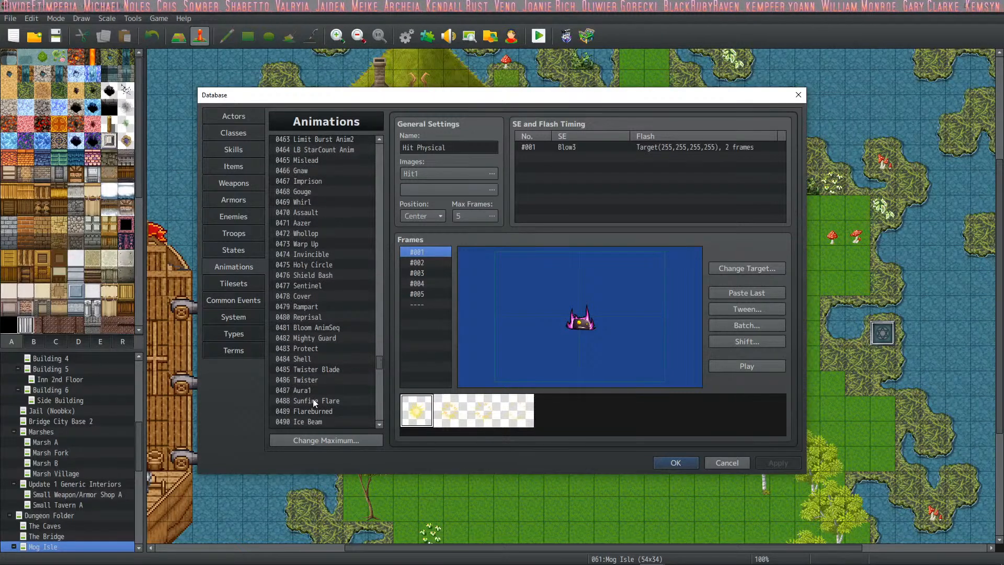
pyautogui.click(313, 401)
pyautogui.click(737, 366)
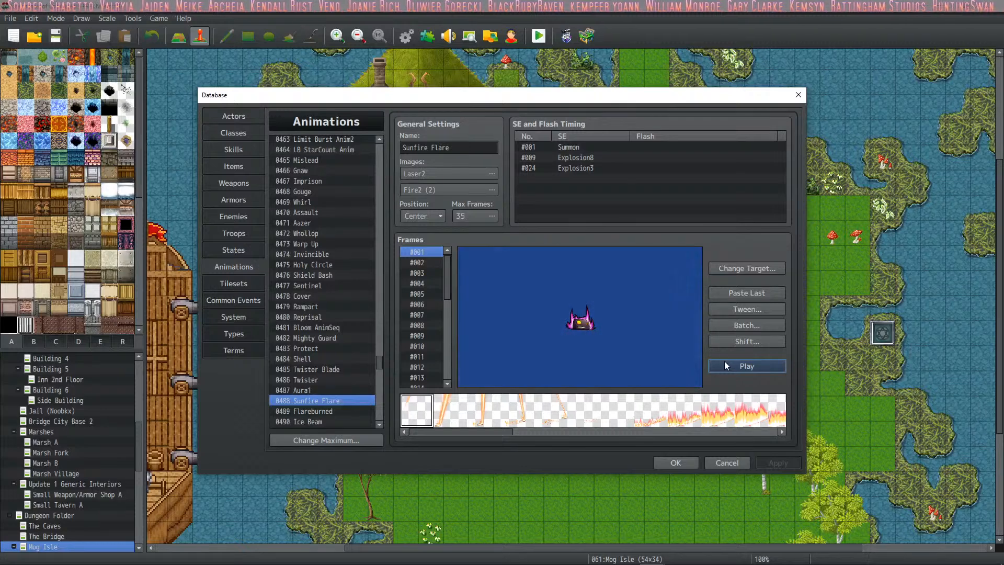
pyautogui.click(725, 362)
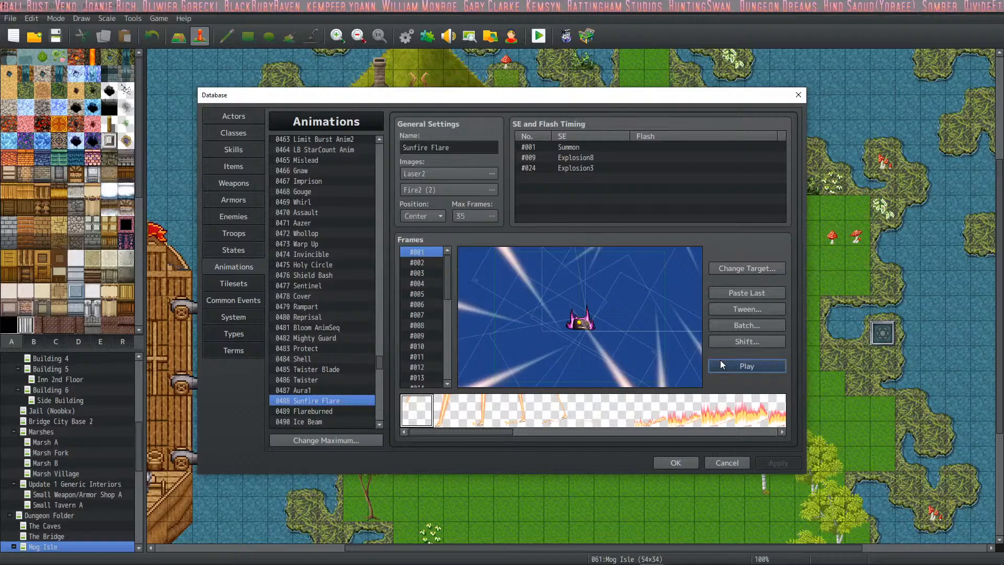
pyautogui.click(743, 369)
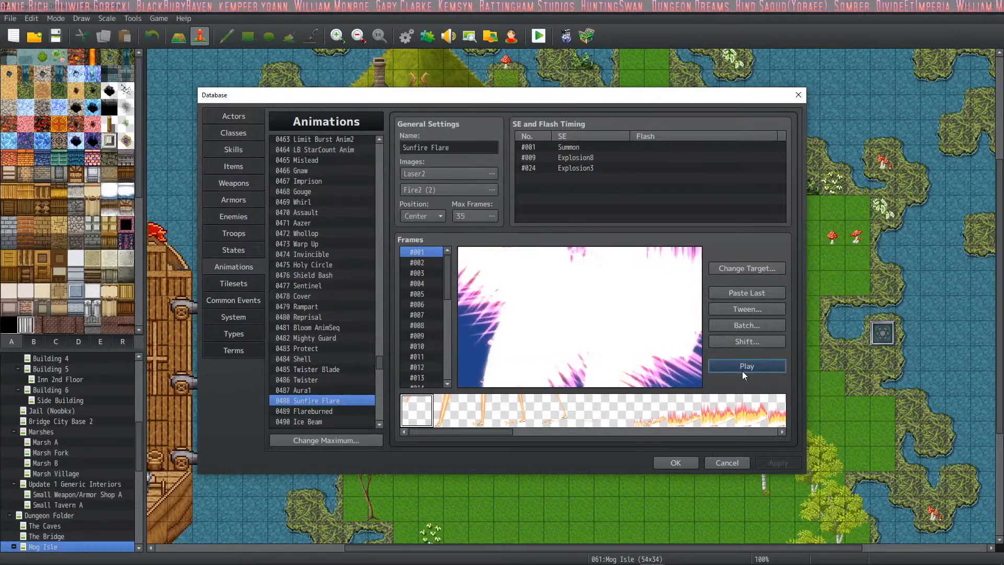
# - Return to the Sunfire Flare skill and read through the action sequence in its note
pyautogui.click(237, 151)
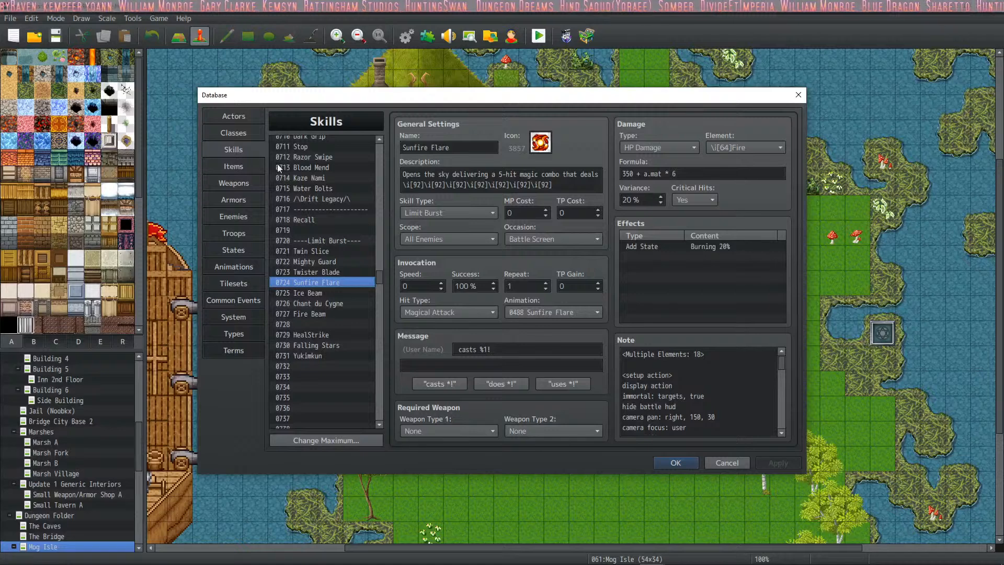
pyautogui.click(692, 388)
pyautogui.hotkey('ctrl', 'a')
pyautogui.scroll(-8, 692, 389)
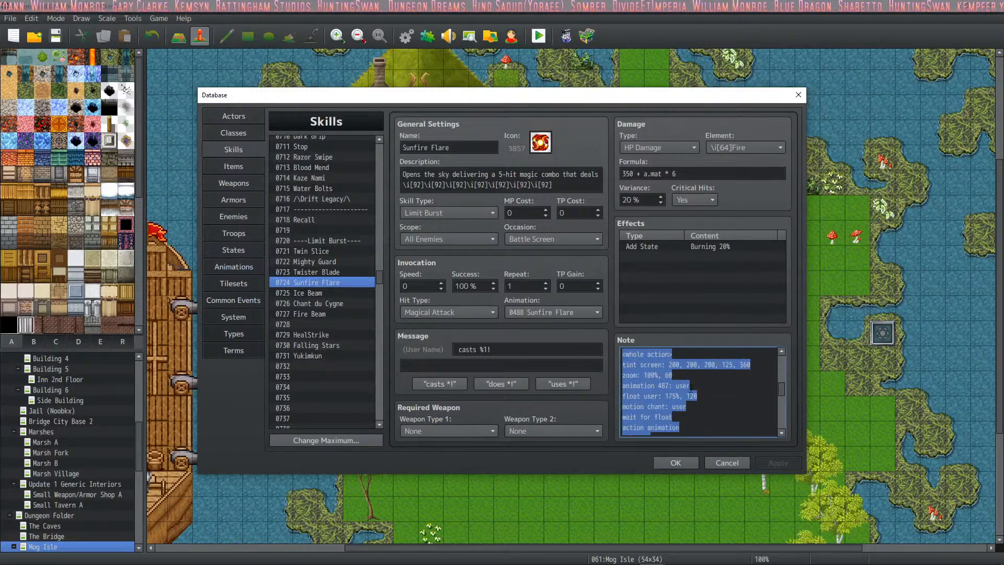
pyautogui.scroll(-5, 691, 388)
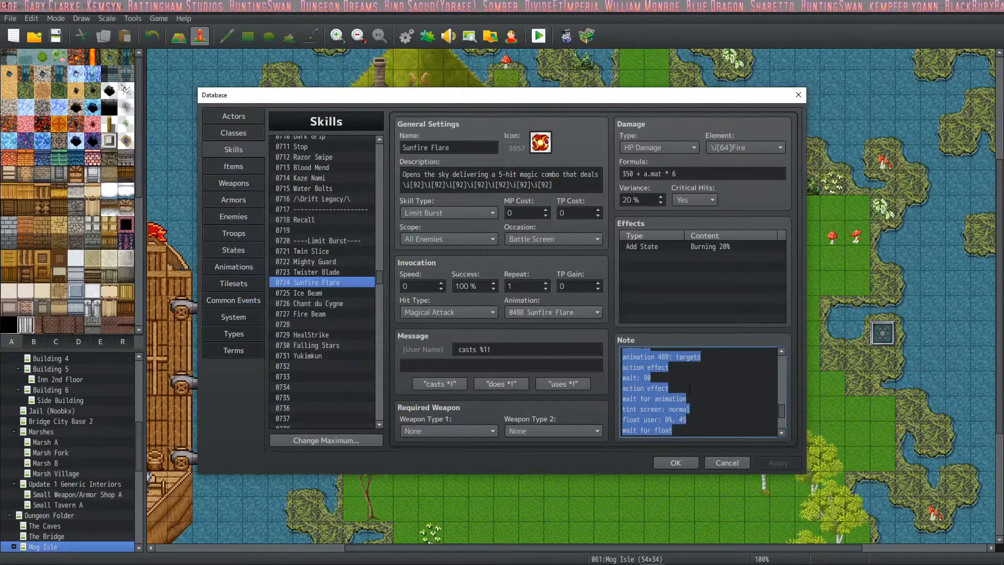
pyautogui.scroll(12, 689, 388)
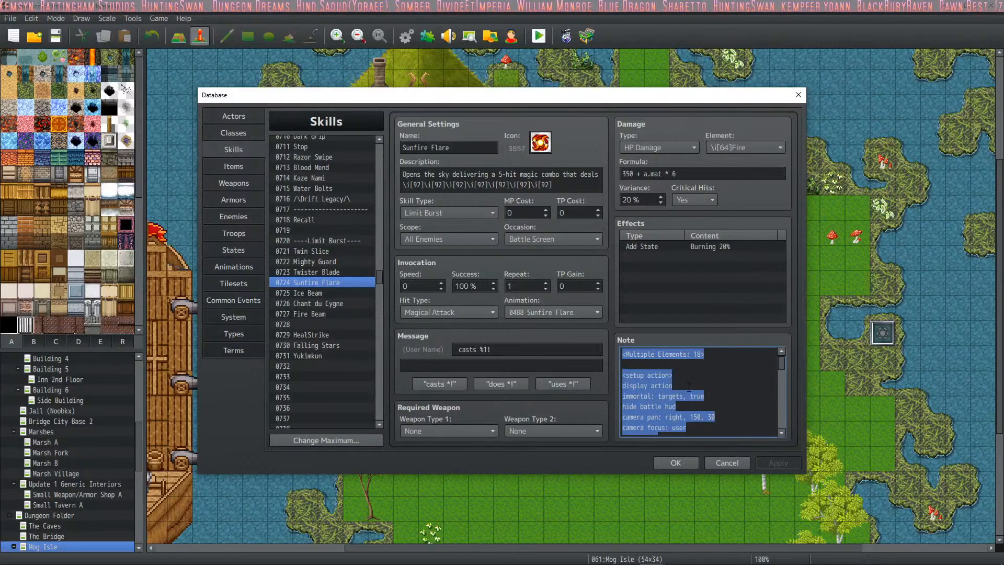
pyautogui.click(691, 379)
pyautogui.scroll(-3, 691, 378)
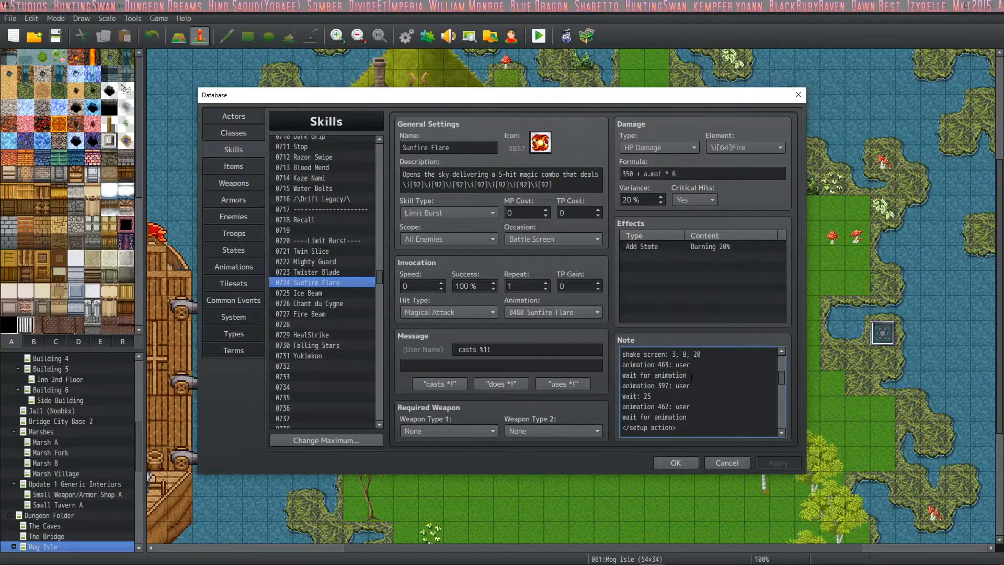
pyautogui.scroll(3, 718, 391)
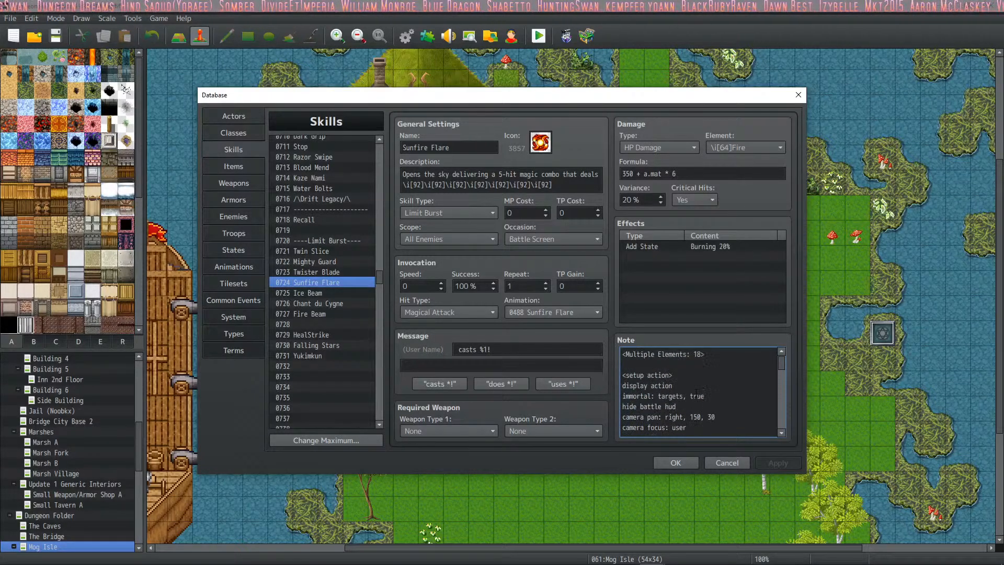
# - Copy the Sunfire Flare skill, switch to The Amalgamation project and open its database
pyautogui.rightClick(324, 281)
pyautogui.click(339, 291)
pyautogui.moveTo(421, 556)
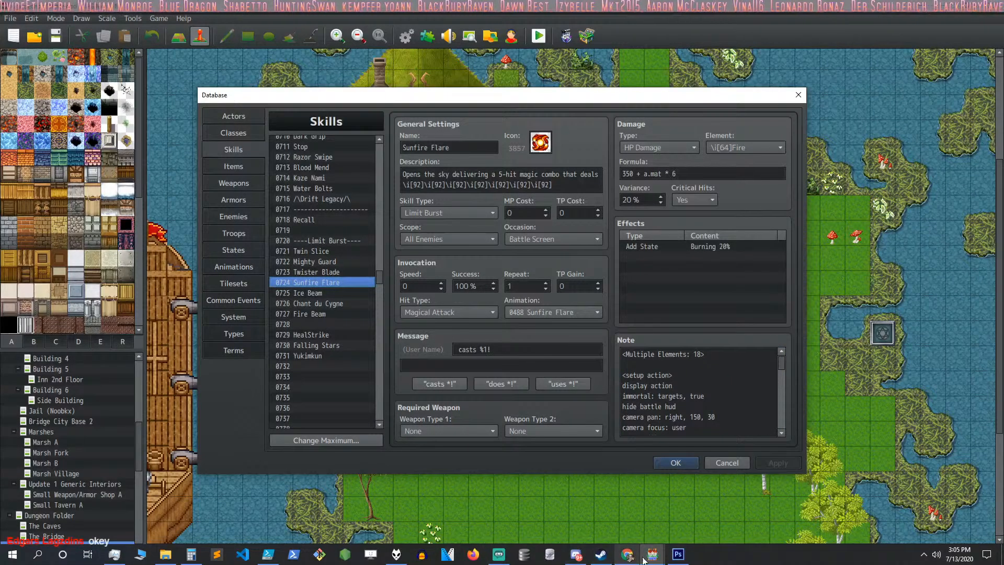
pyautogui.moveTo(653, 559)
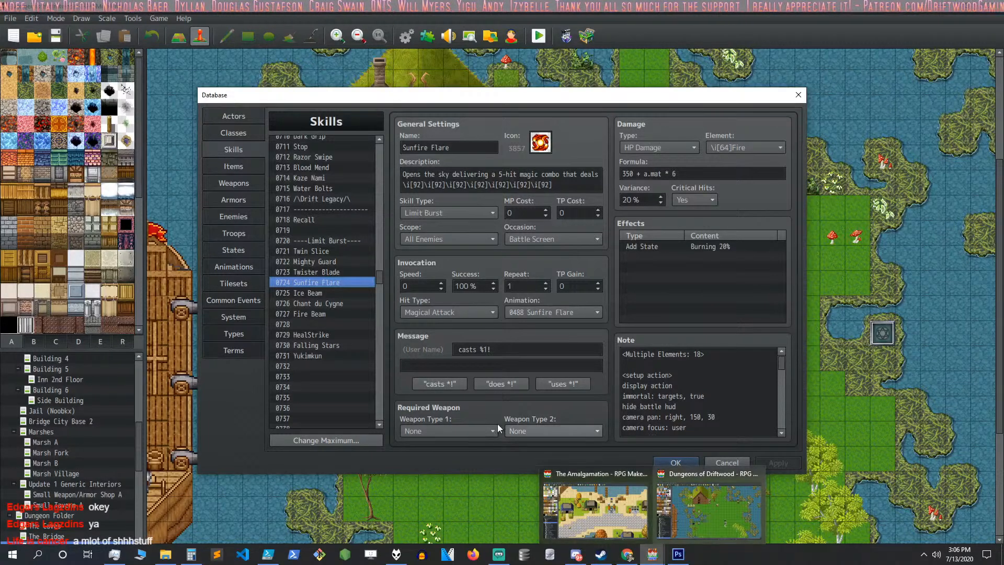
pyautogui.click(661, 553)
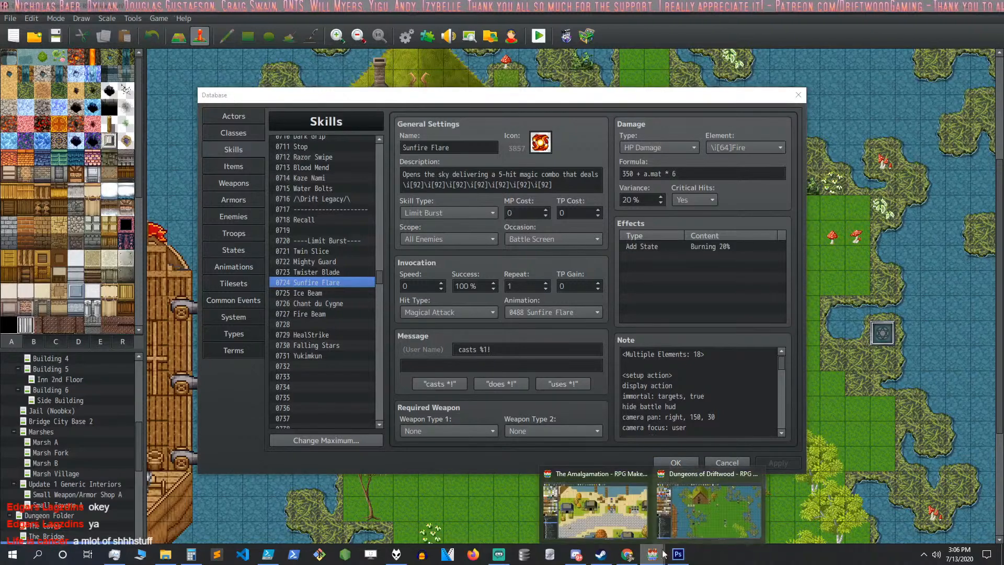
pyautogui.click(625, 500)
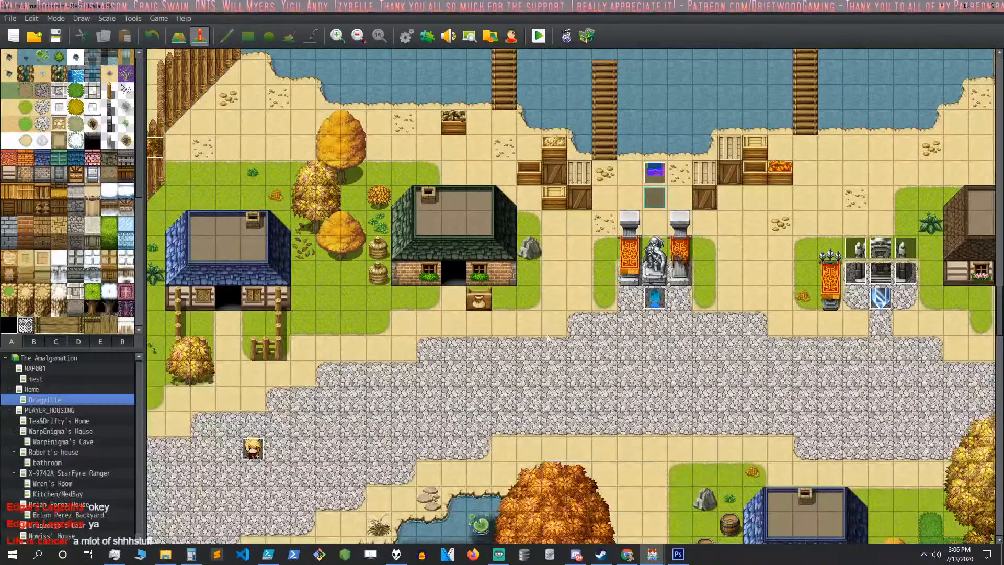
pyautogui.click(407, 35)
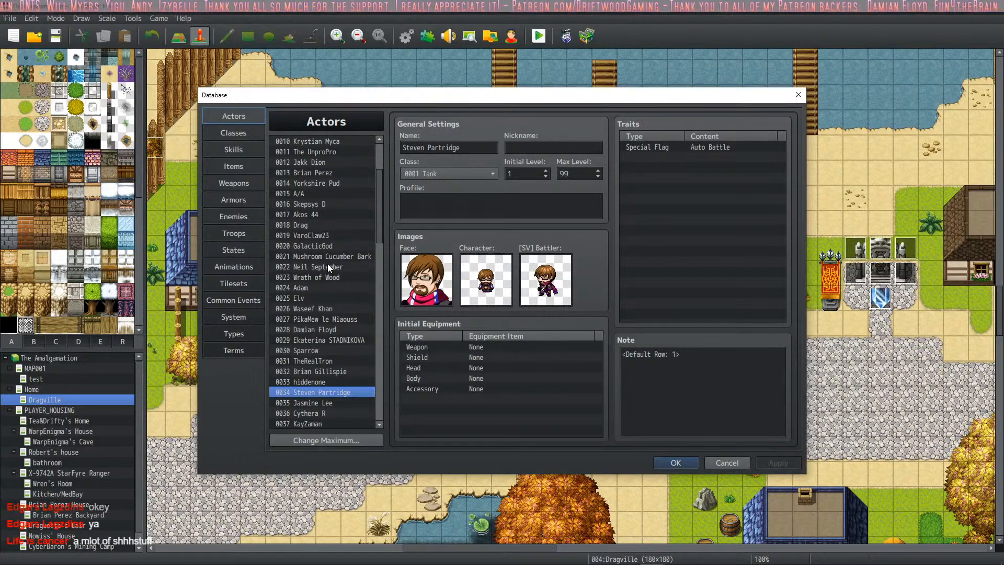
# - Search the actors for the requesting community member by name and view that actor's class, equipment and note
pyautogui.scroll(3, 328, 274)
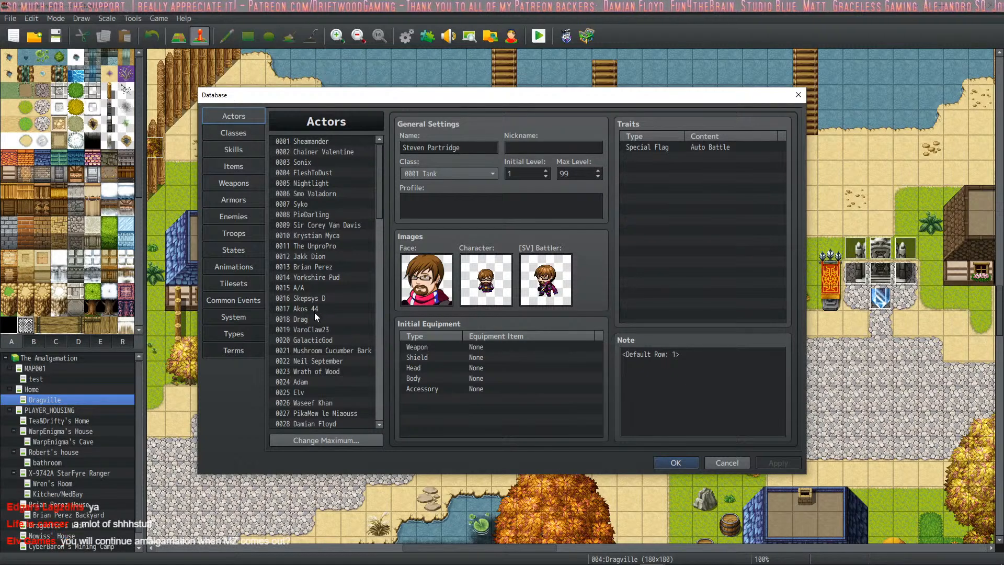
pyautogui.scroll(-4, 316, 335)
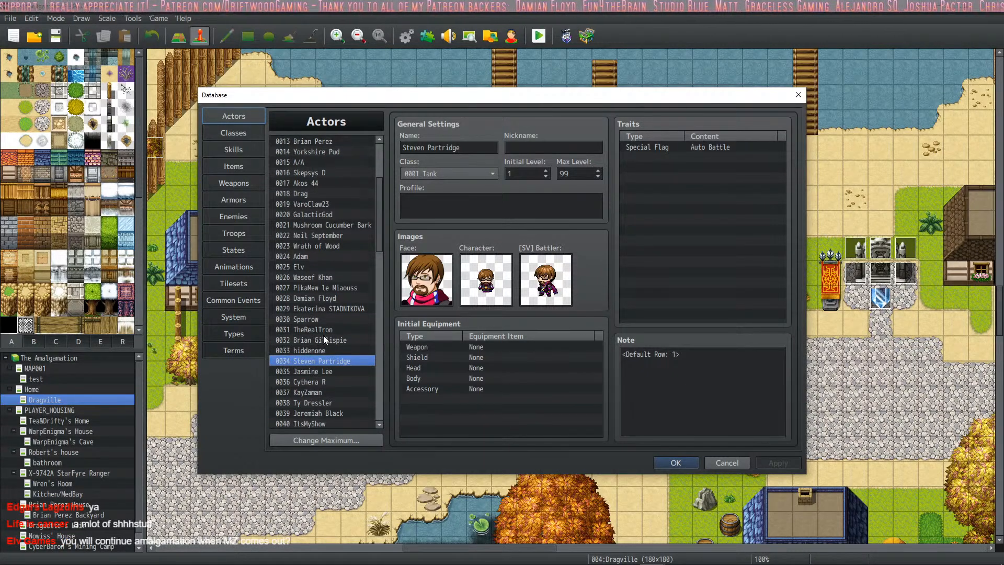
pyautogui.scroll(-3, 333, 324)
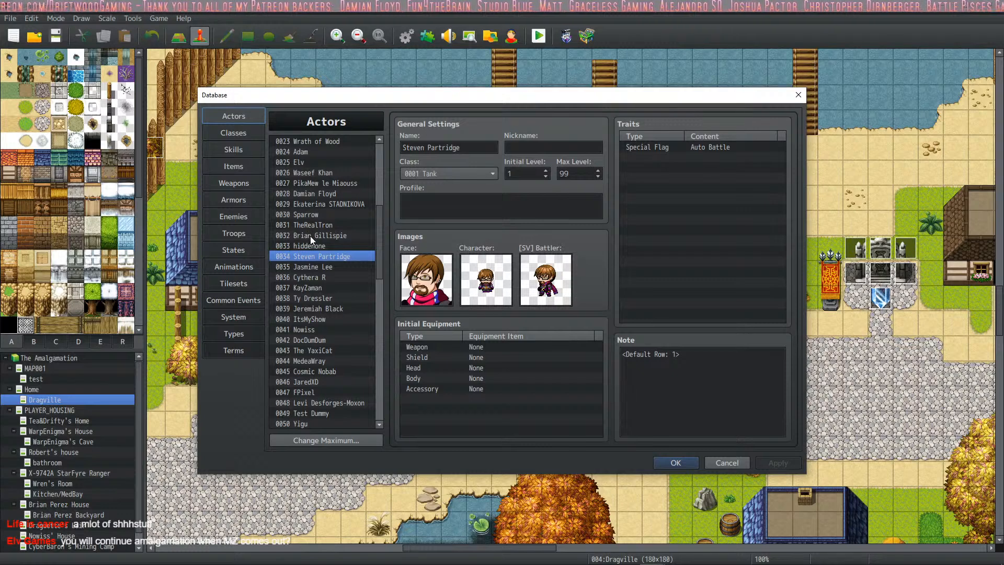
pyautogui.hotkey('ctrl', 'f')
pyautogui.write('Edgar')
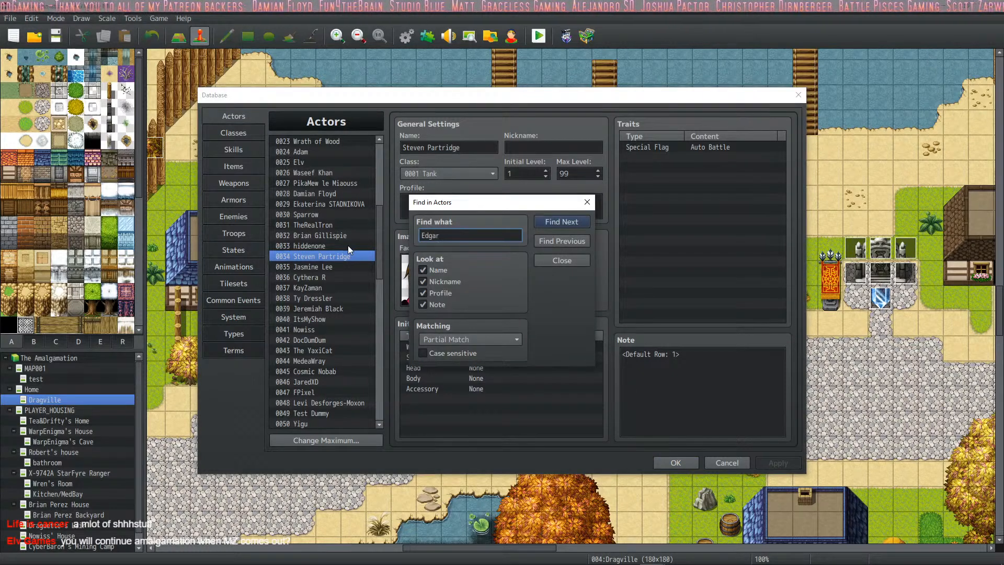
pyautogui.press('Return')
pyautogui.click(562, 260)
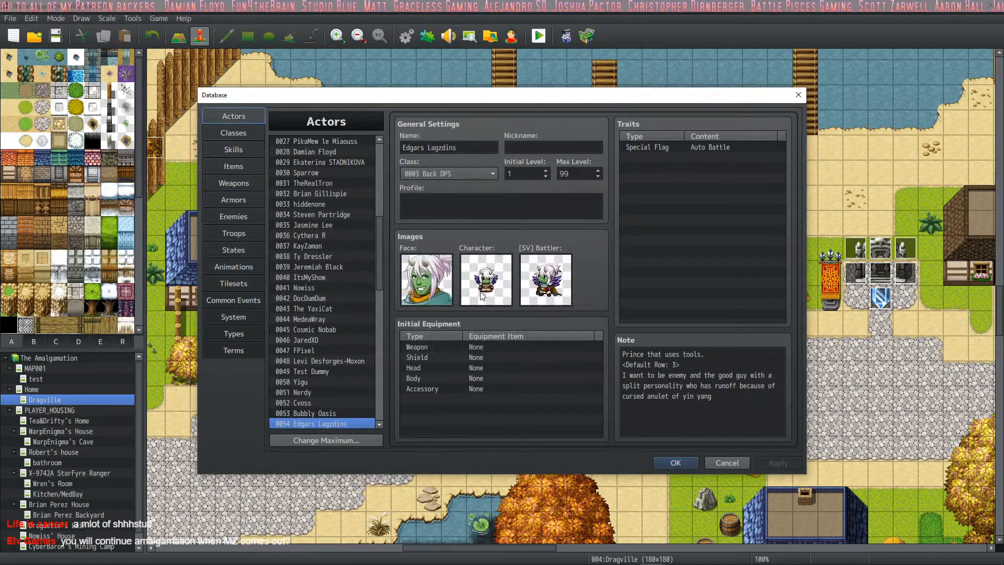
pyautogui.scroll(-3, 327, 377)
pyautogui.scroll(-2, 328, 376)
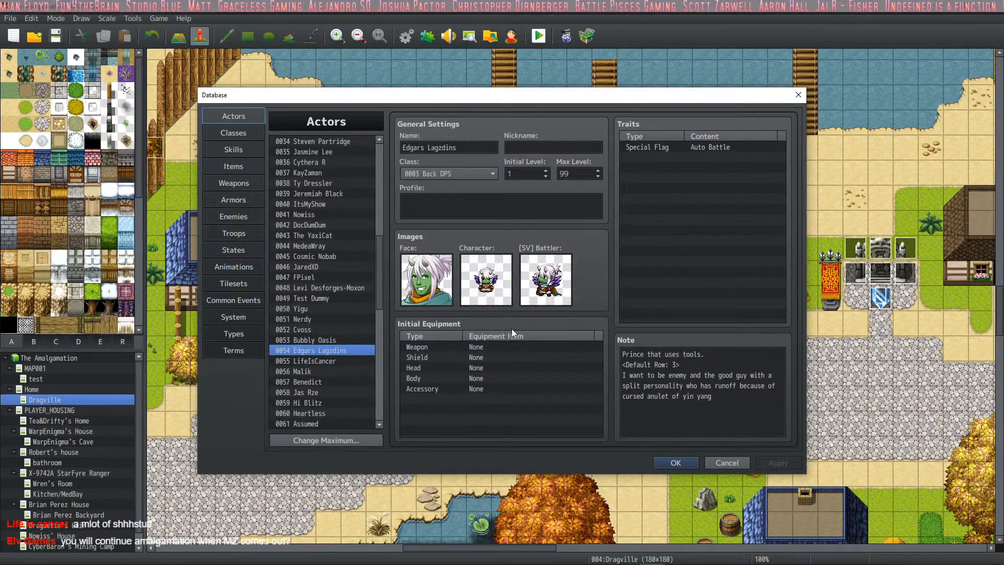
# - Paste the copied Sunfire Flare skill into empty skill slot 0017
pyautogui.click(244, 154)
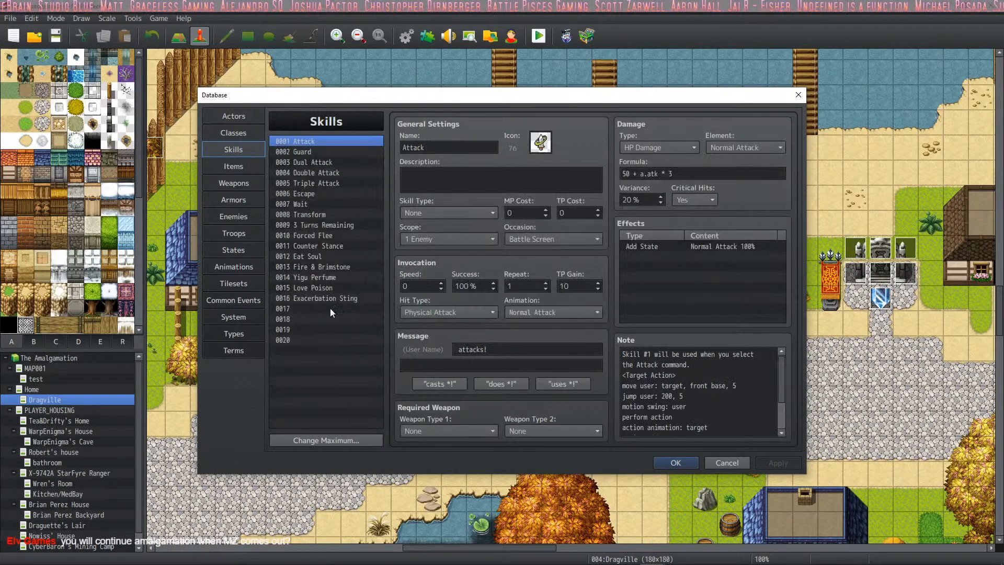
pyautogui.click(314, 308)
pyautogui.rightClick(310, 307)
pyautogui.click(344, 329)
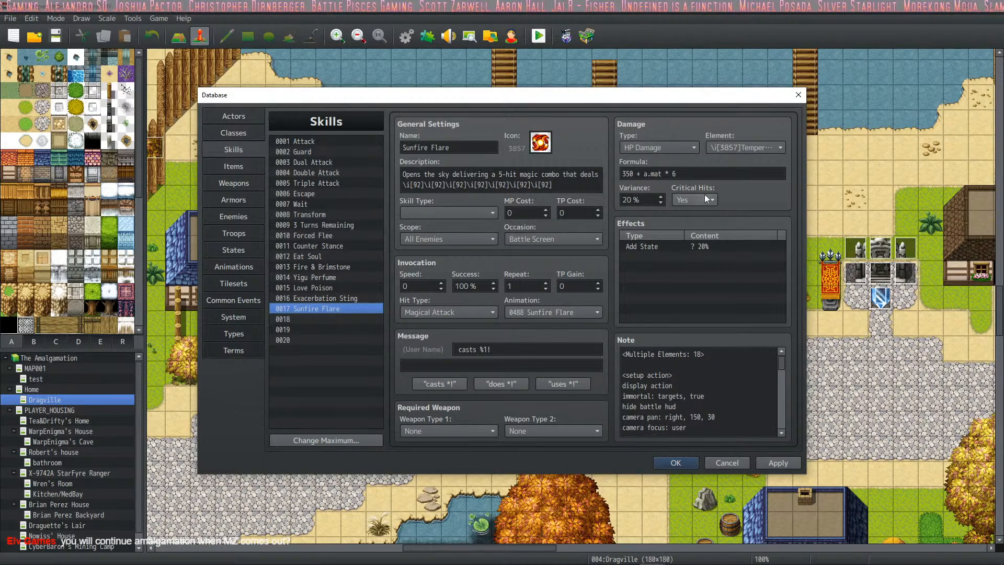
# - Remove Sunfire Flare's Add State effect and set its skill type to Special
pyautogui.tripleClick(696, 171)
pyautogui.click(707, 243)
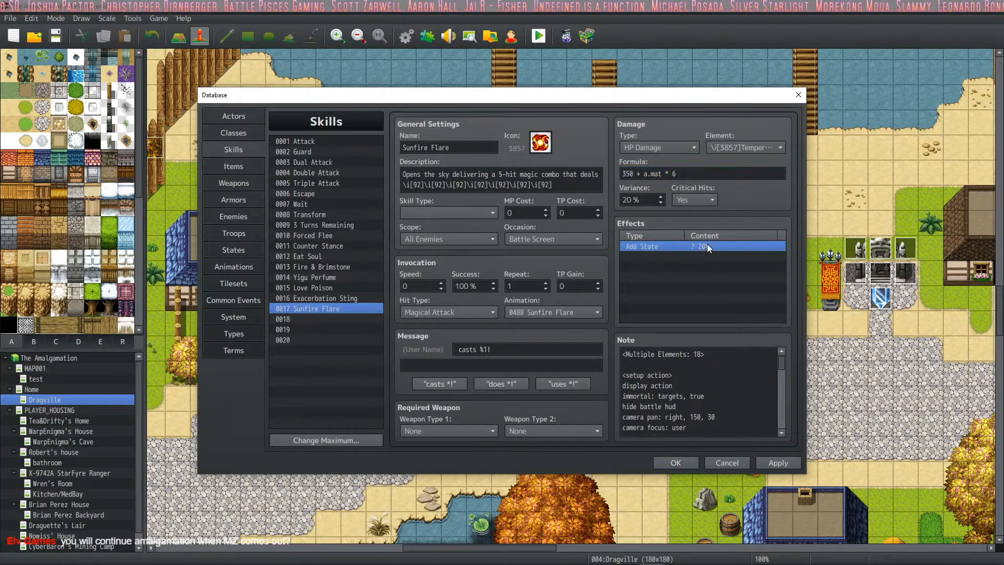
pyautogui.rightClick(707, 244)
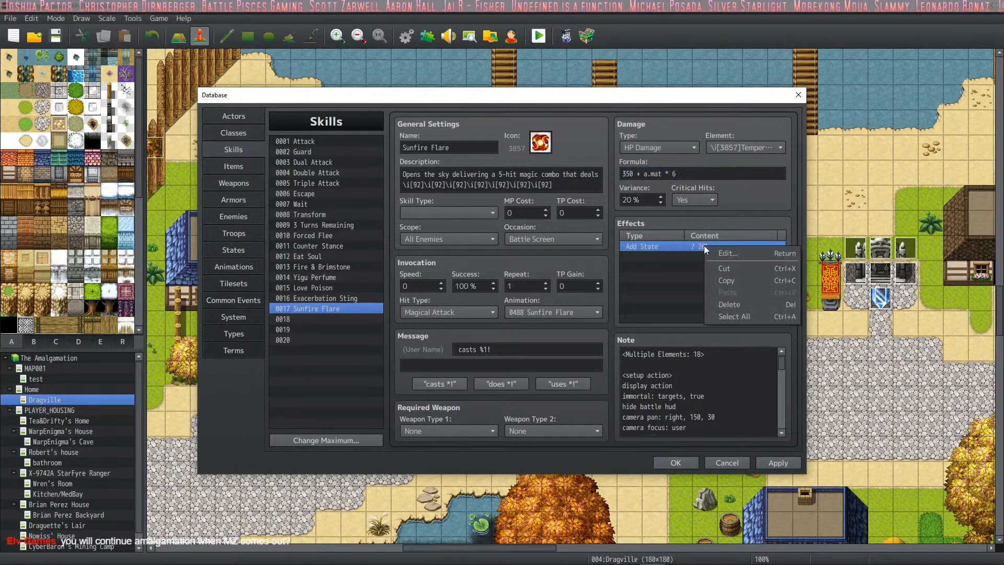
pyautogui.click(742, 269)
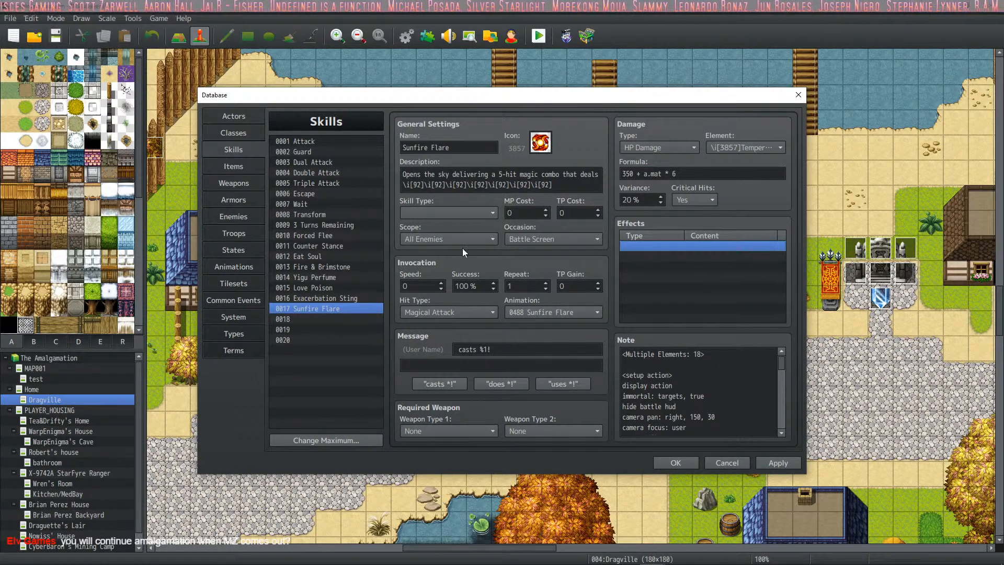
pyautogui.click(441, 216)
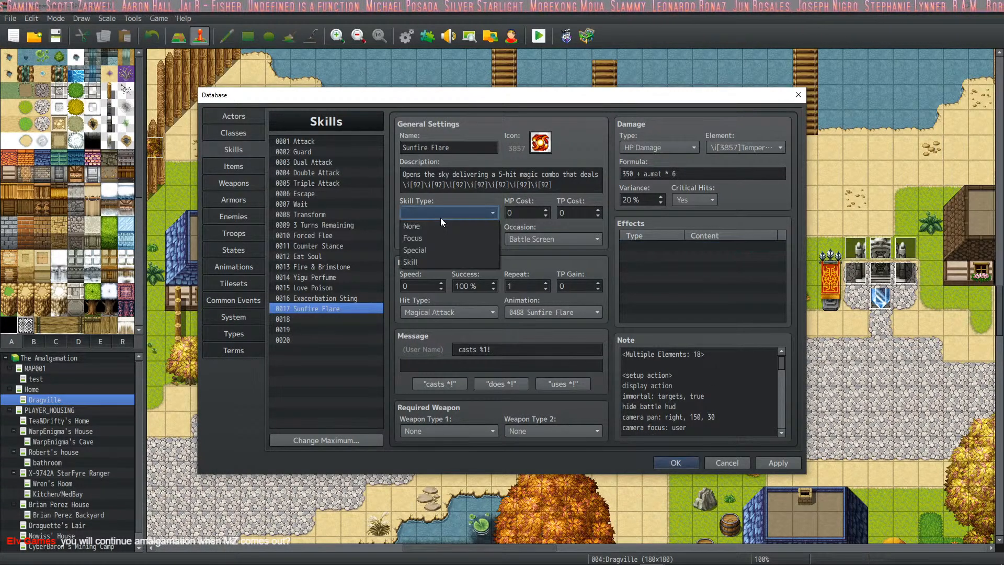
pyautogui.click(444, 252)
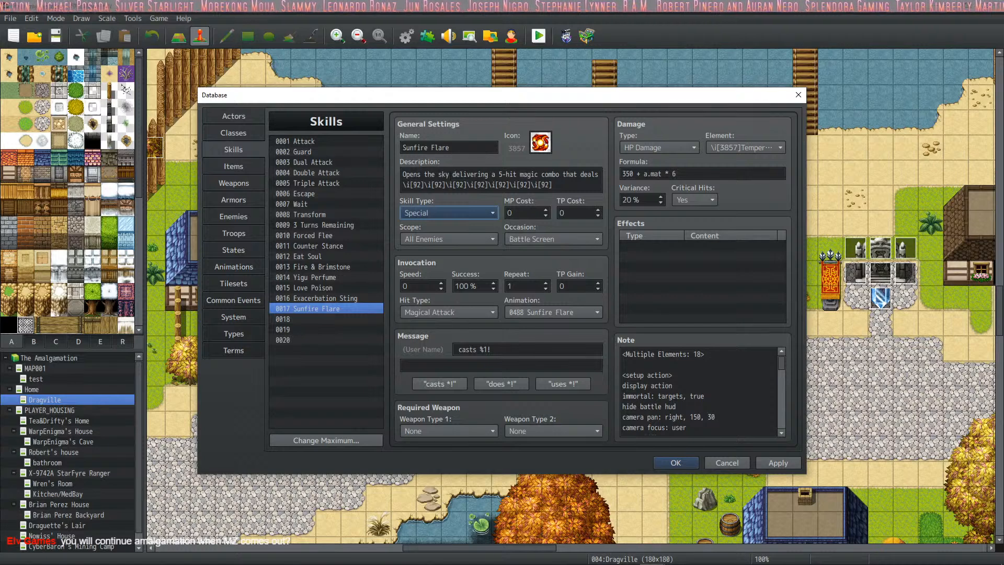
# - Delete the second line of repeated \i[92] icon codes from Sunfire Flare's description
pyautogui.click(563, 185)
pyautogui.click(565, 184)
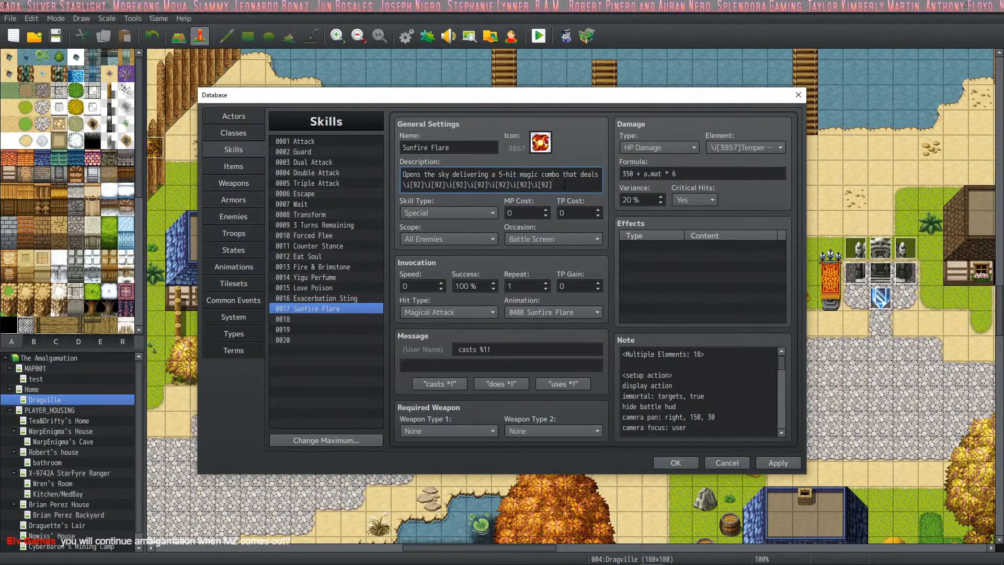
pyautogui.moveTo(567, 184); pyautogui.dragTo(348, 189)
pyautogui.press('BackSpace')
pyautogui.press('BackSpace')
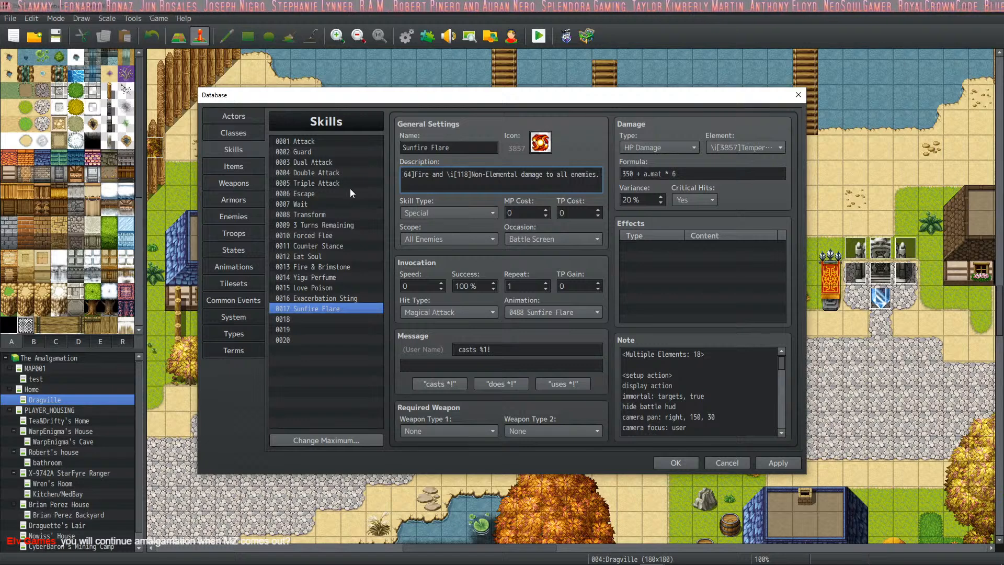
pyautogui.moveTo(469, 174); pyautogui.dragTo(600, 177)
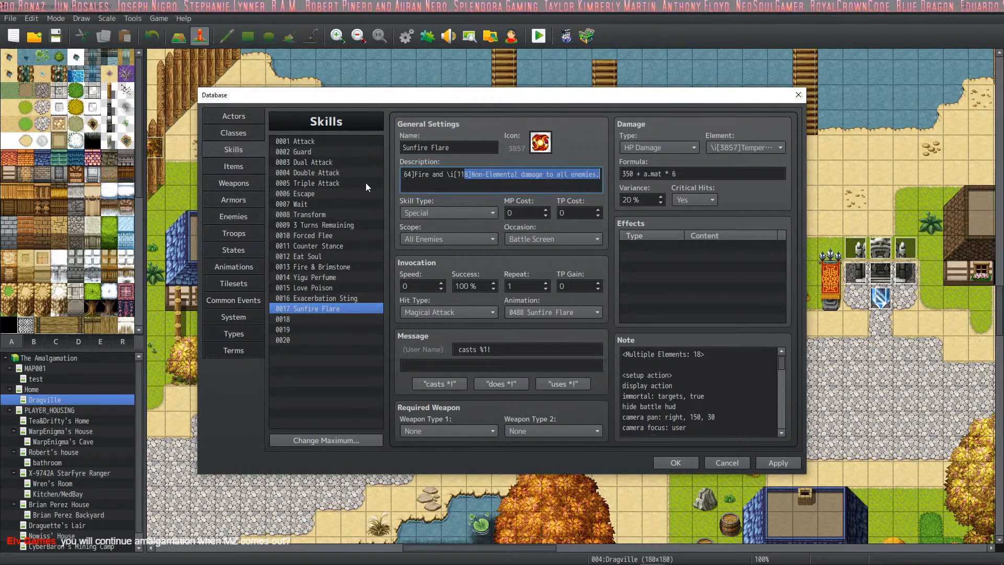
pyautogui.click(518, 174)
pyautogui.moveTo(519, 175); pyautogui.dragTo(372, 175)
pyautogui.click(489, 183)
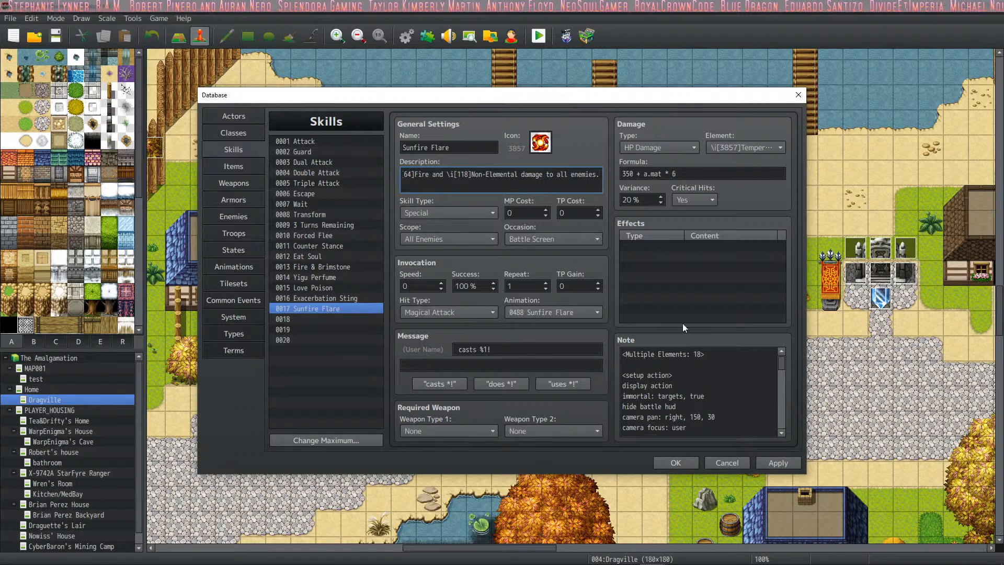
# - Remove the <Multiple Elements: 18> tag and the blank line after it from Sunfire Flare's note
pyautogui.click(644, 365)
pyautogui.moveTo(644, 365); pyautogui.dragTo(609, 356)
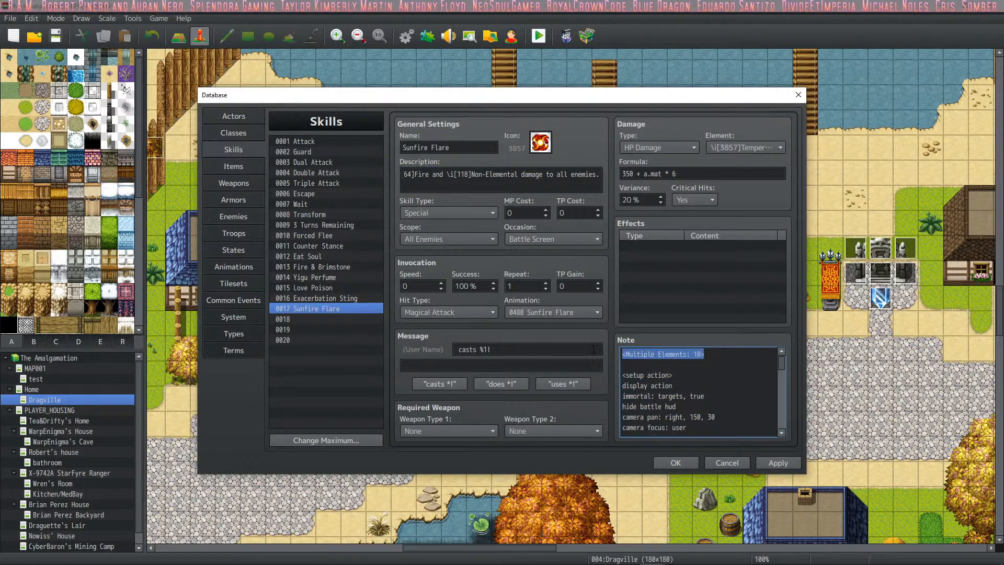
pyautogui.hotkey('ctrl', 'x')
pyautogui.press('Delete')
# - Replace the elemental wording in the description so it ends "5-hit magic combo that deals damage to all enemies."
pyautogui.tripleClick(431, 181)
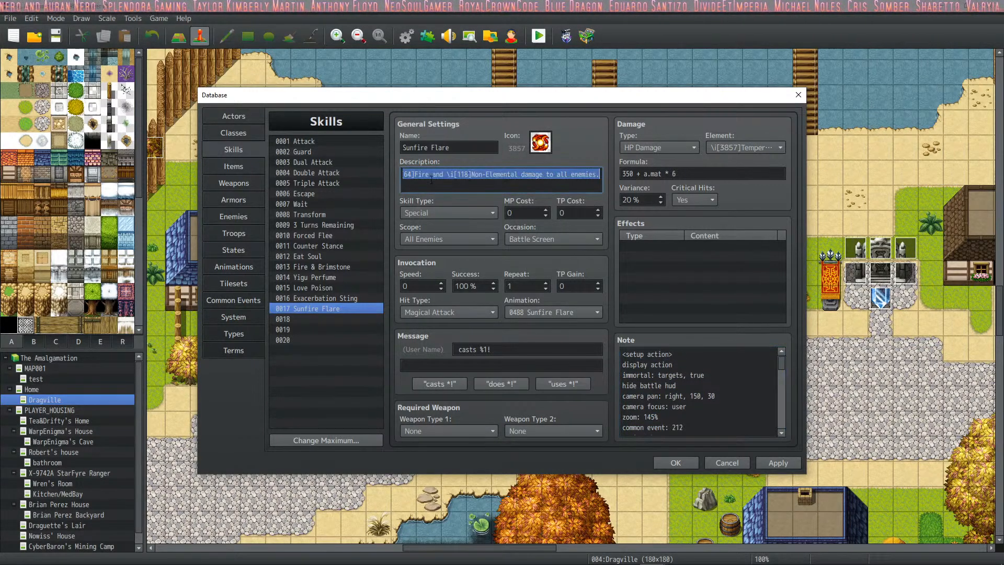
pyautogui.hotkey('ctrl', 'v')
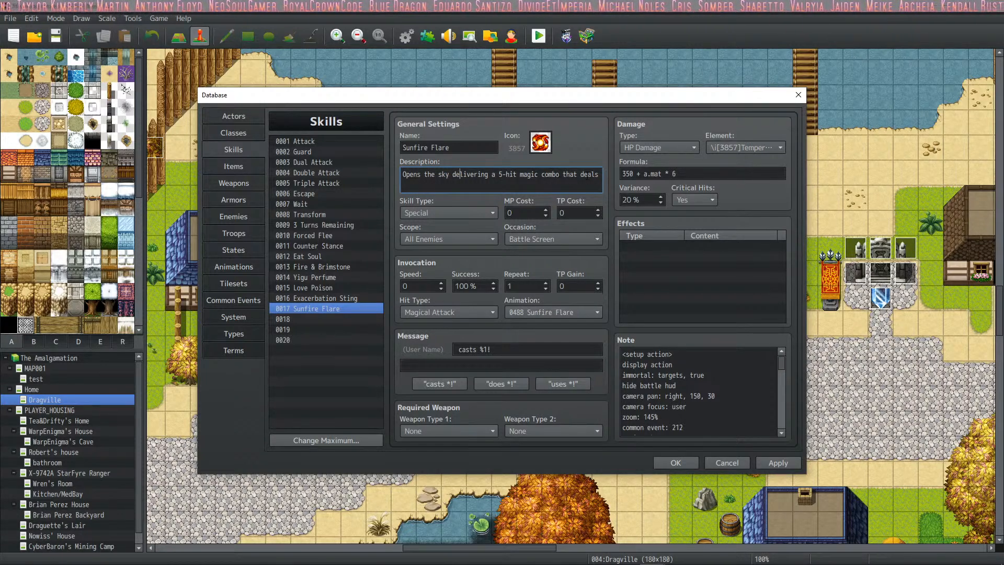
pyautogui.moveTo(588, 176); pyautogui.dragTo(601, 177)
pyautogui.click(558, 182)
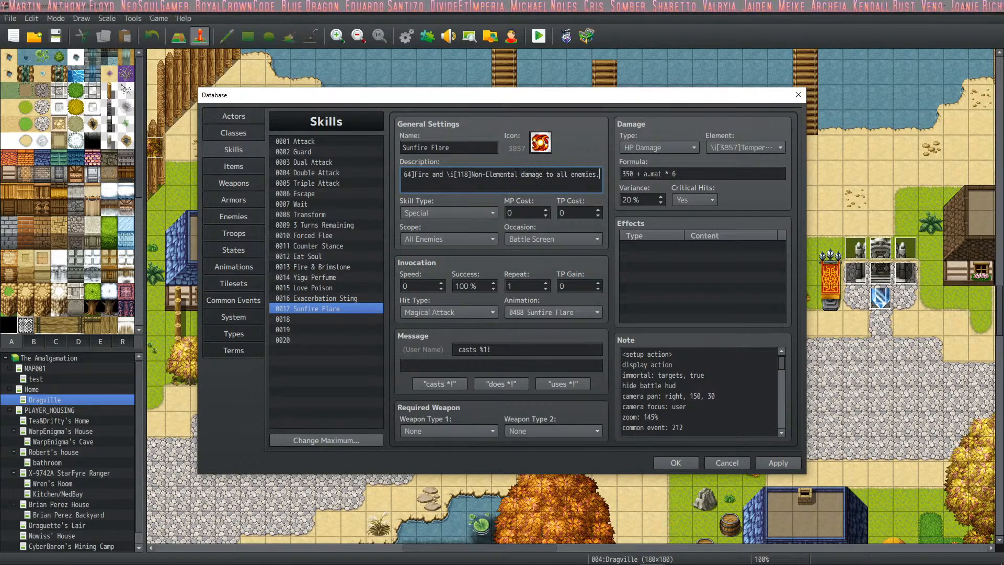
pyautogui.moveTo(517, 173); pyautogui.dragTo(600, 174)
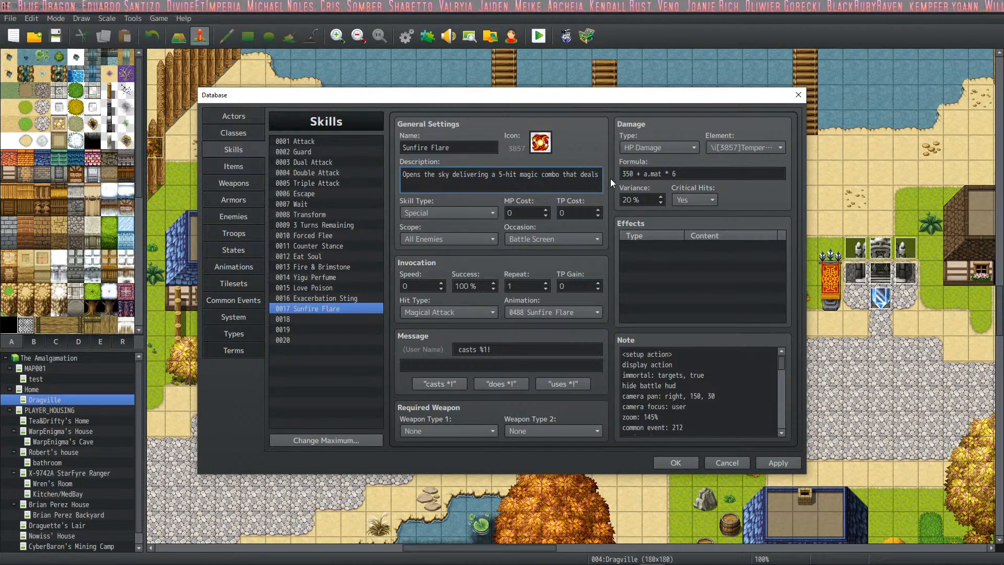
pyautogui.write('da')
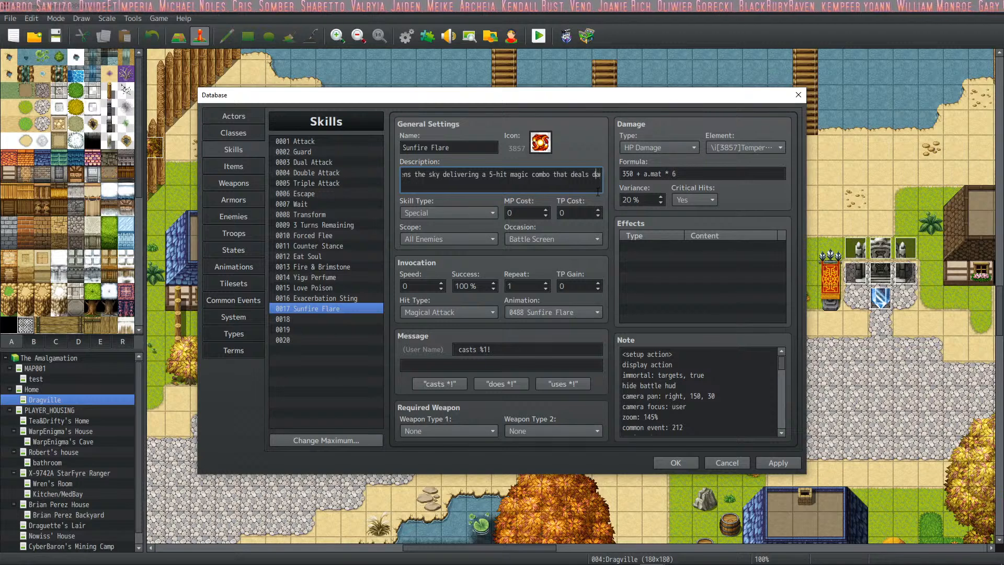
pyautogui.write('mage to all enemies.')
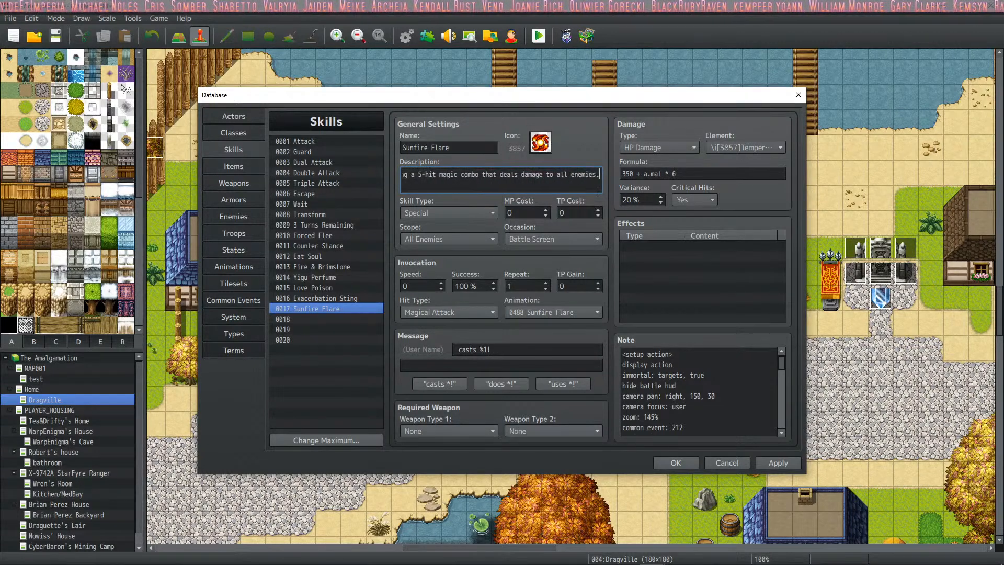
# - Apply the description edit and keep Sunfire Flare's damage element set to Temperature
pyautogui.click(789, 466)
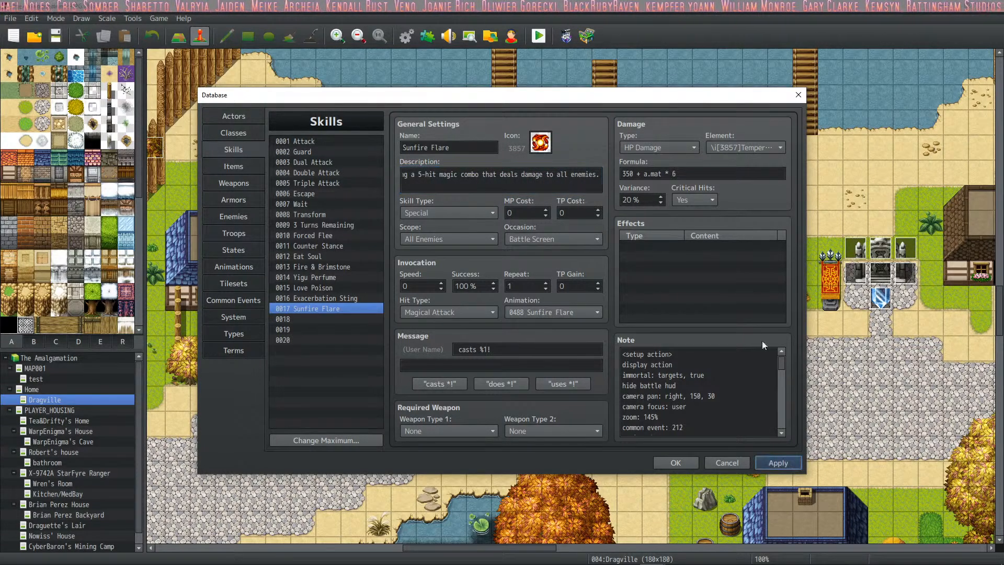
pyautogui.click(772, 148)
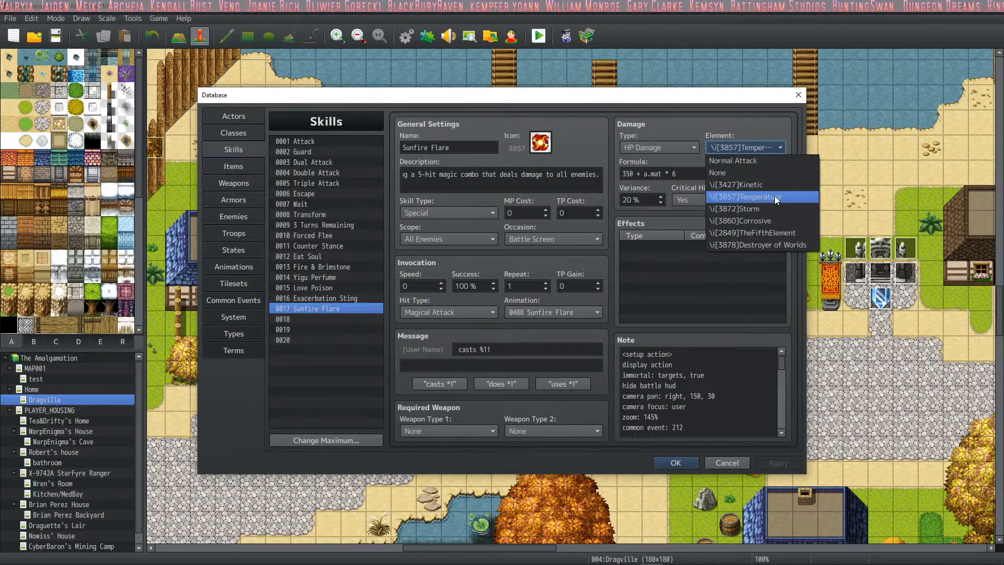
pyautogui.click(774, 195)
pyautogui.click(755, 147)
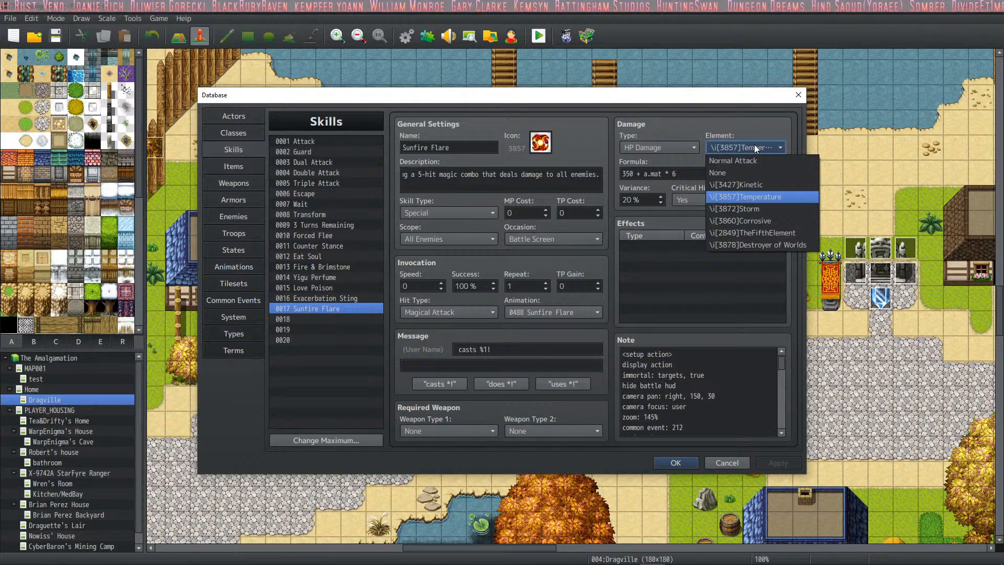
pyautogui.click(754, 145)
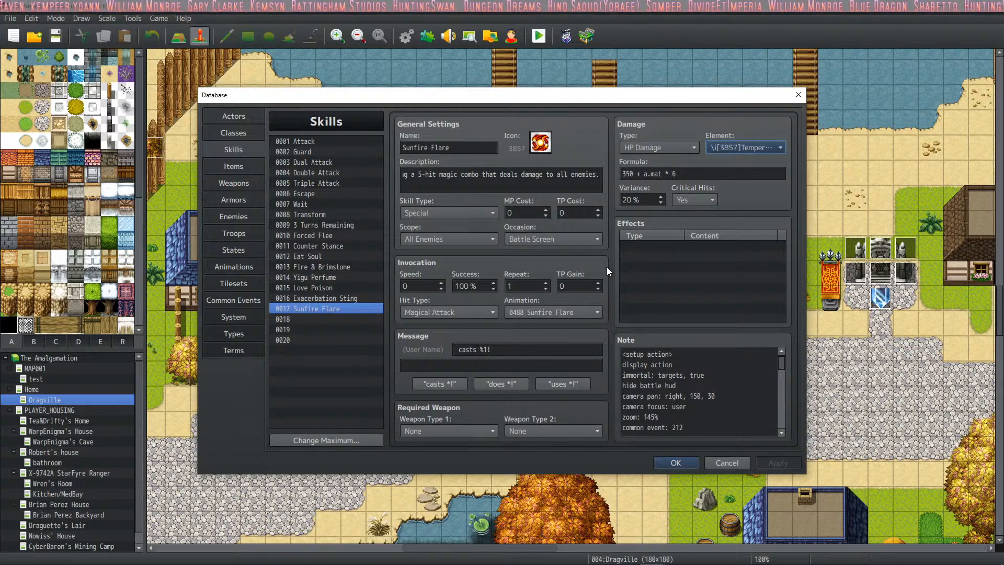
# - Set Sunfire Flare's TP cost to 50 and apply the change
pyautogui.click(580, 211)
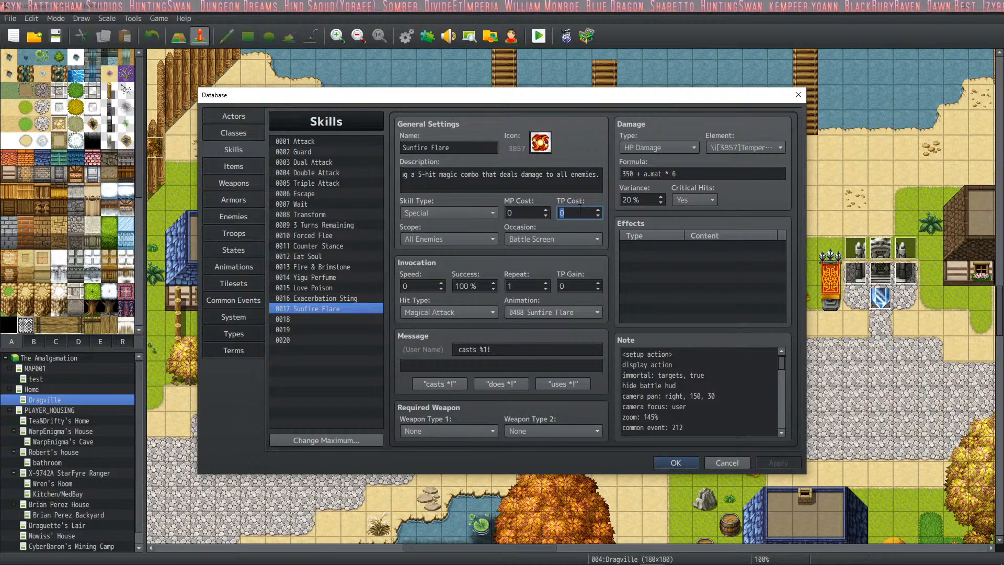
pyautogui.write('50')
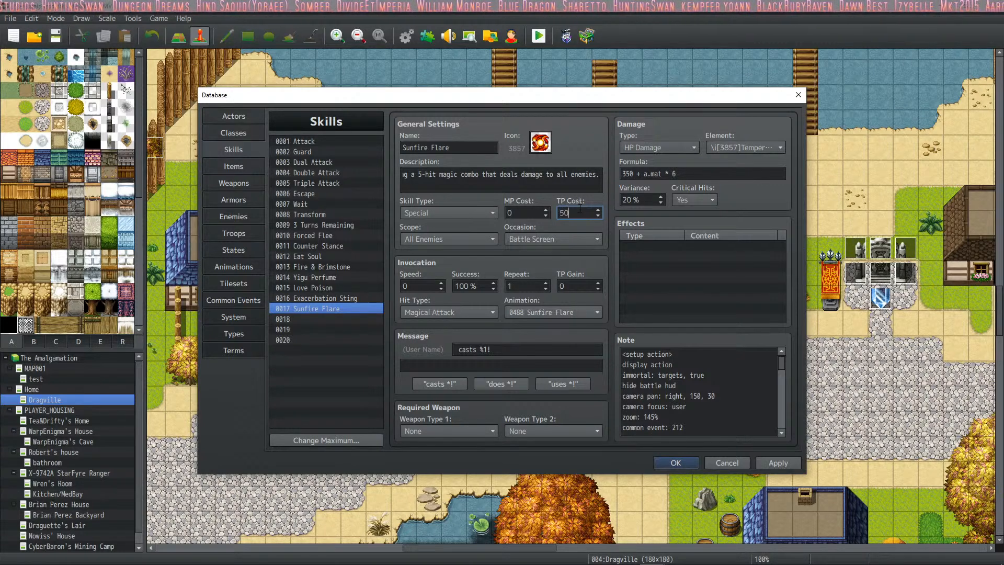
pyautogui.click(777, 463)
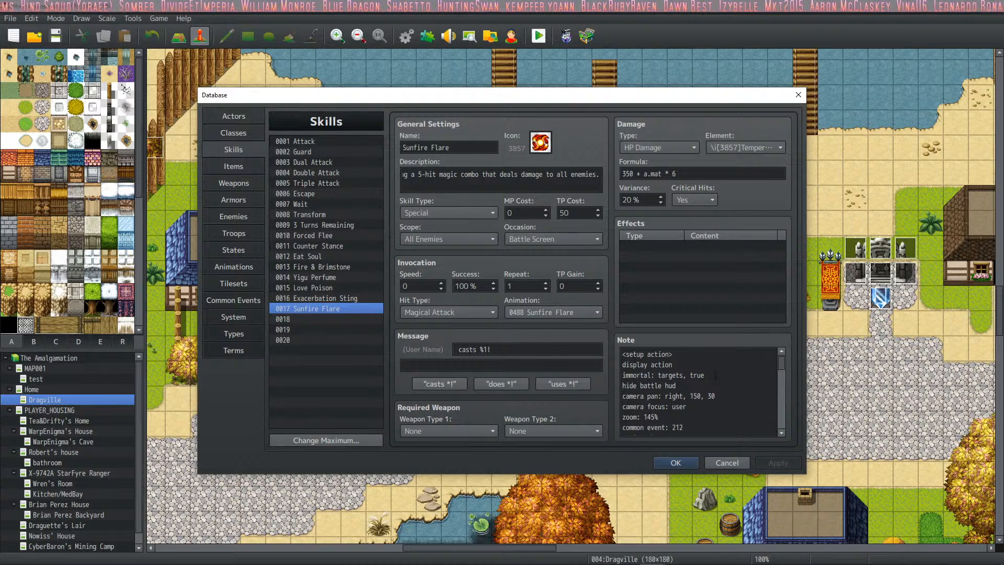
# - Delete the "common event: 212" line from the setup action in Sunfire Flare's note, leaving no blank line
pyautogui.scroll(-10, 715, 375)
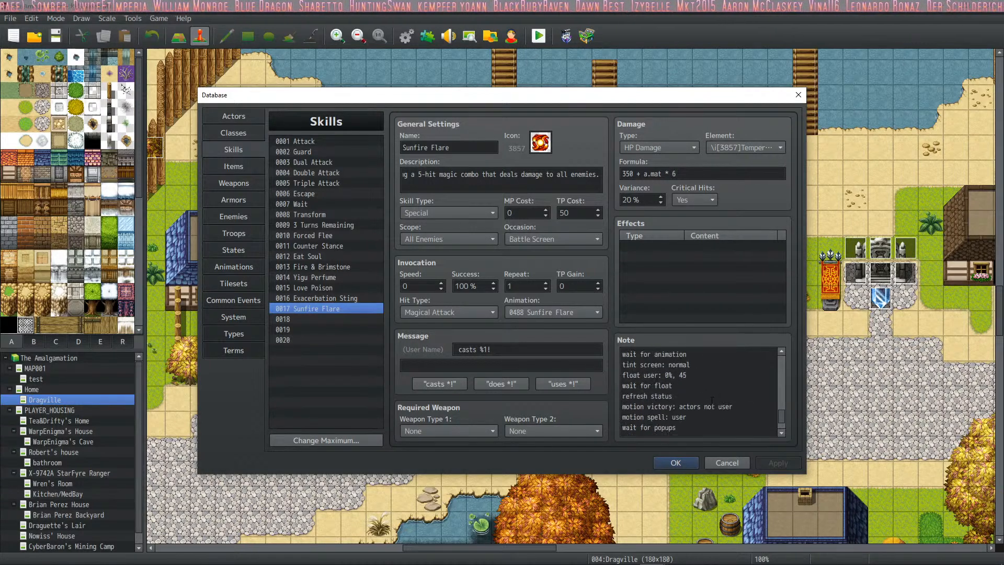
pyautogui.scroll(-2, 712, 400)
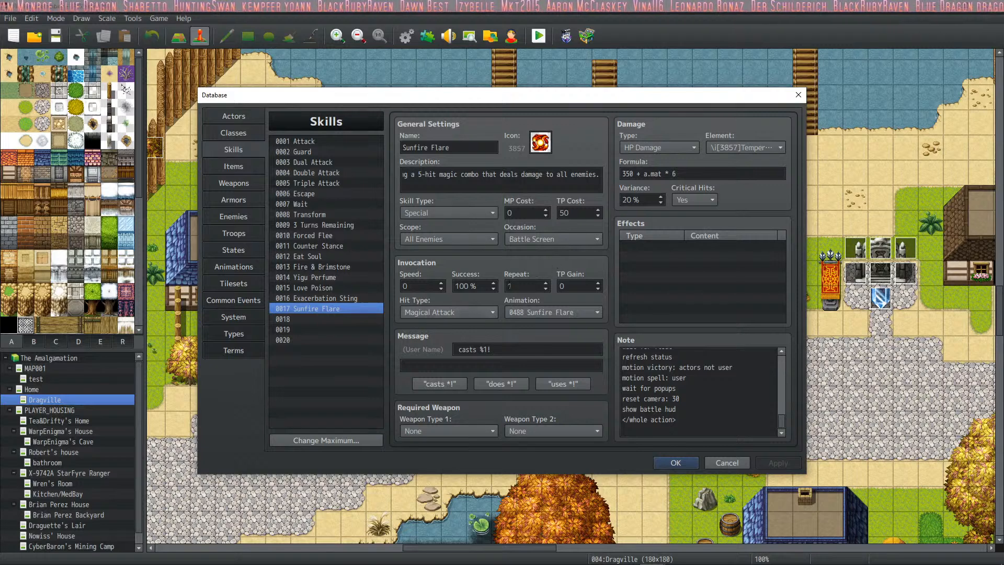
pyautogui.scroll(5, 668, 425)
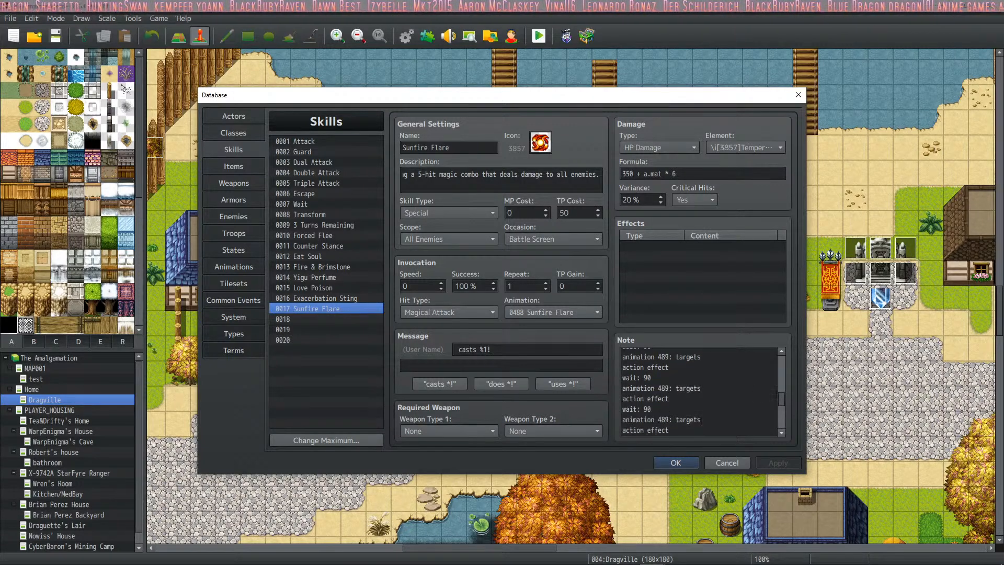
pyautogui.moveTo(782, 398); pyautogui.dragTo(782, 359)
pyautogui.click(727, 362)
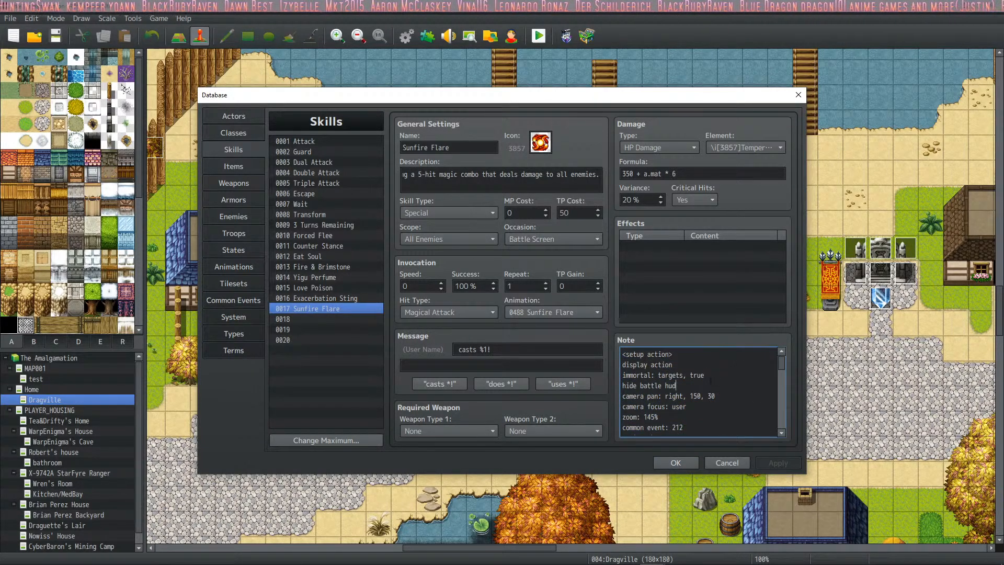
pyautogui.click(706, 407)
pyautogui.scroll(-1, 706, 405)
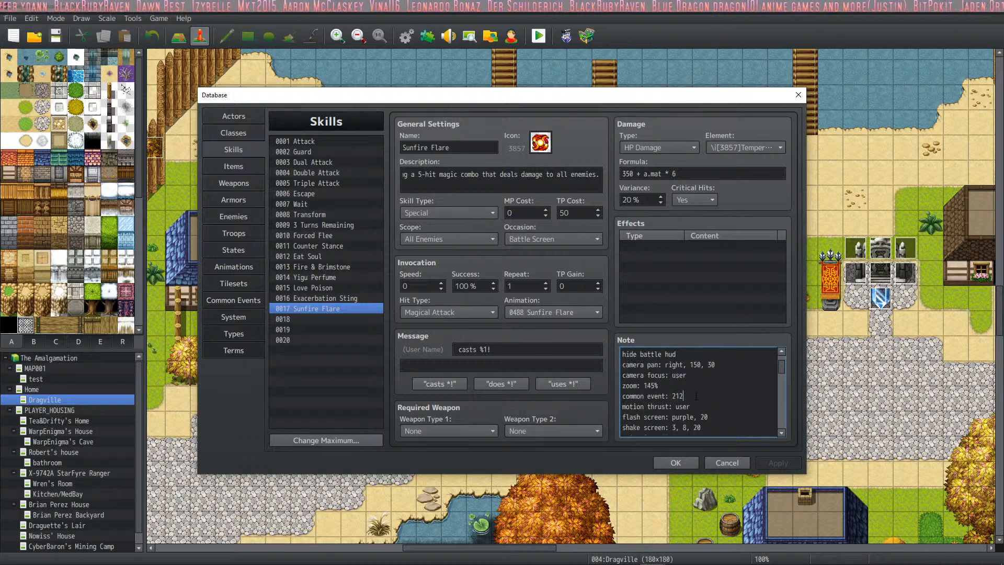
pyautogui.moveTo(696, 396); pyautogui.dragTo(601, 394)
pyautogui.press('BackSpace')
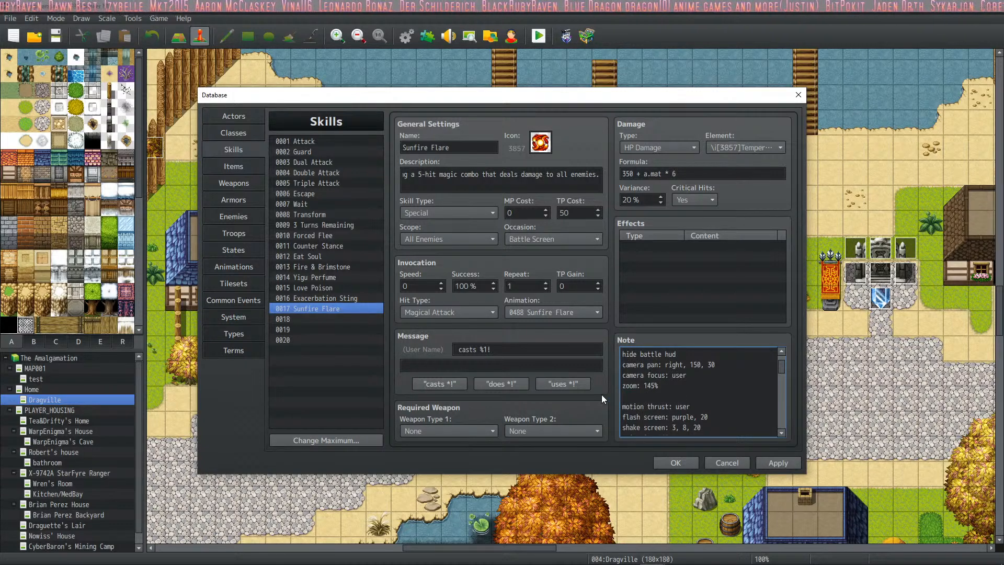
pyautogui.press('BackSpace')
# - Delete the lines for user animations 463, 397 and 462, with their wait lines, from the note's setup action
pyautogui.scroll(-1, 717, 408)
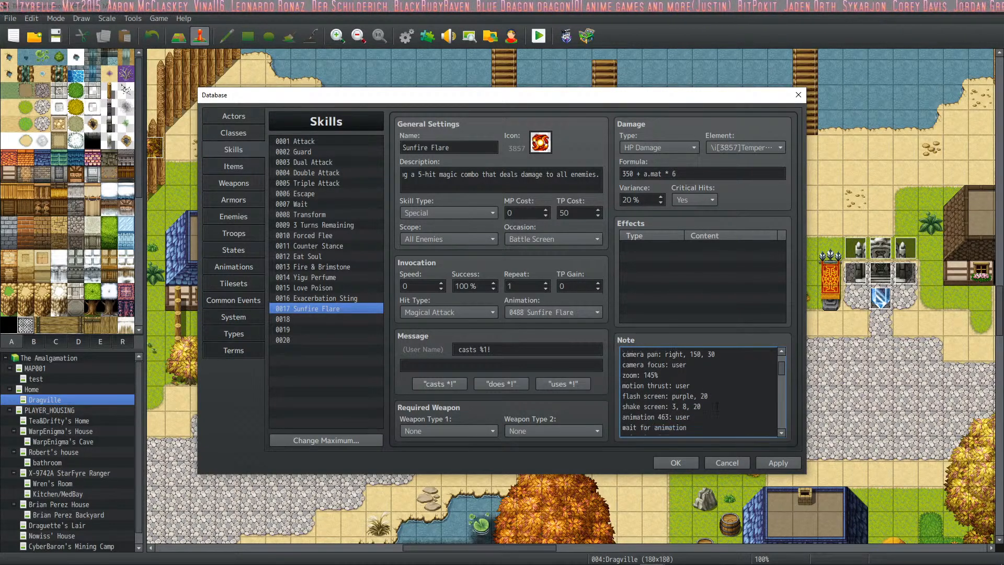
pyautogui.scroll(-1, 717, 406)
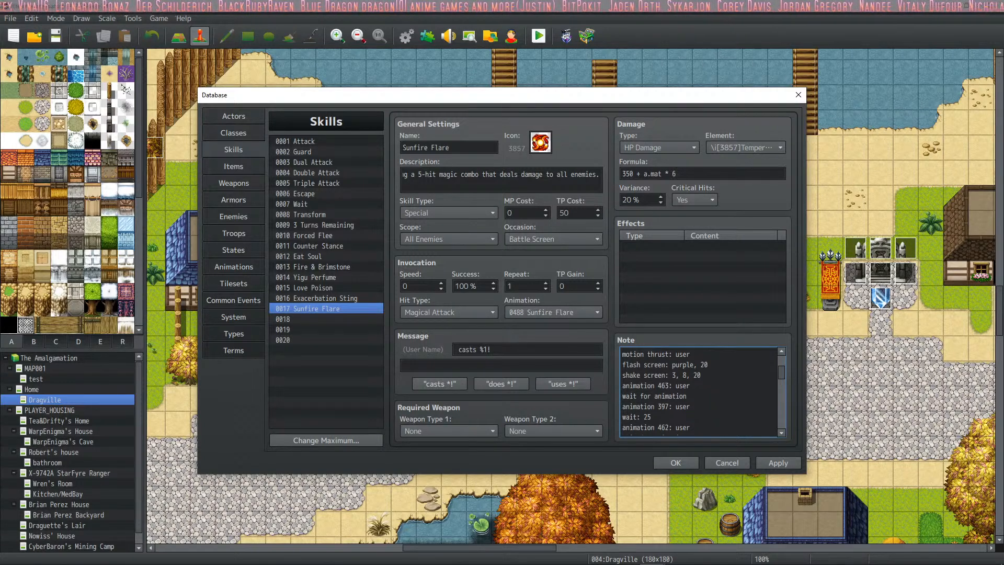
pyautogui.moveTo(687, 396); pyautogui.dragTo(622, 385)
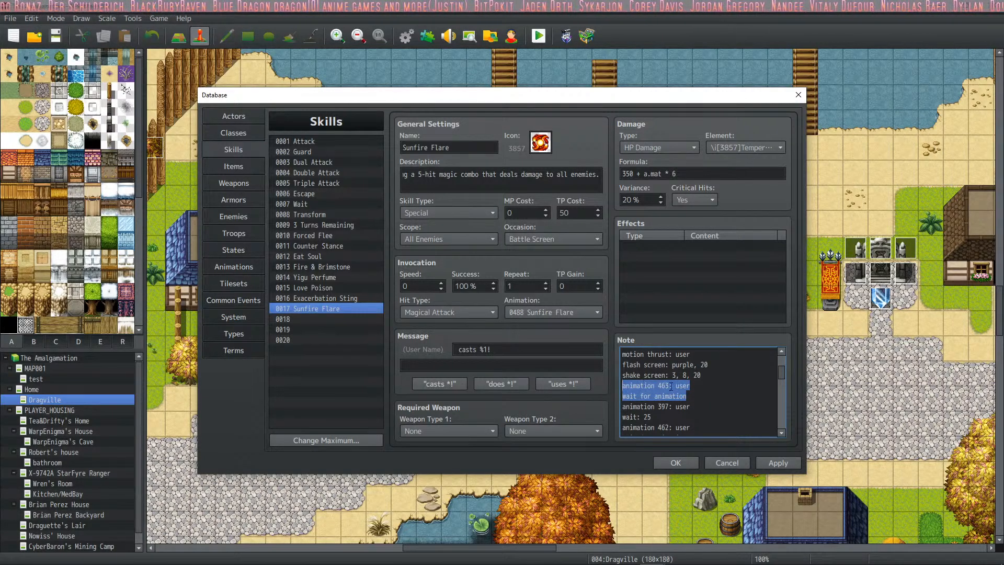
pyautogui.hotkey('ctrl', 'x')
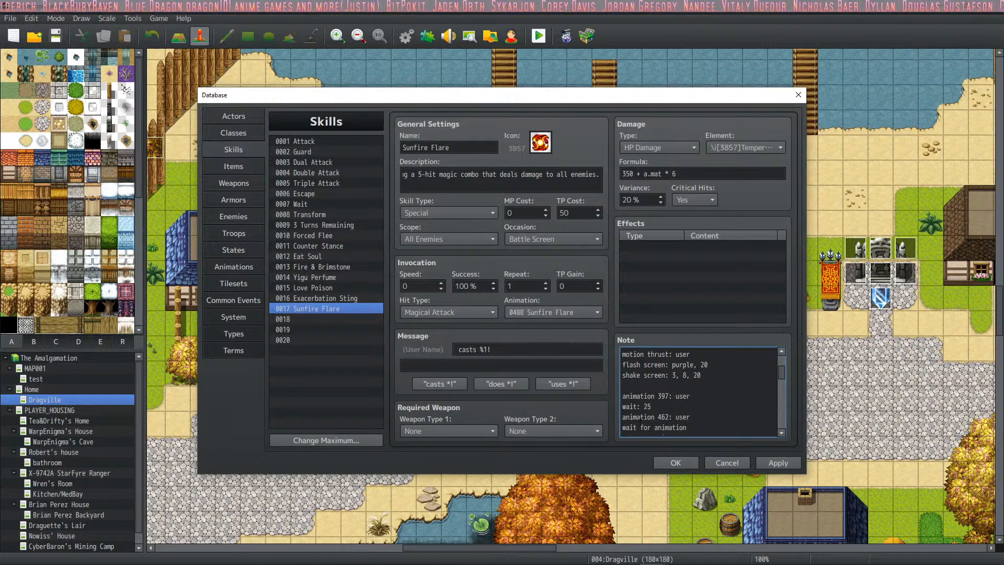
pyautogui.scroll(-1, 716, 421)
pyautogui.moveTo(698, 411); pyautogui.dragTo(601, 385)
pyautogui.press('BackSpace')
pyautogui.press('BackSpace')
pyautogui.press('BackSpace')
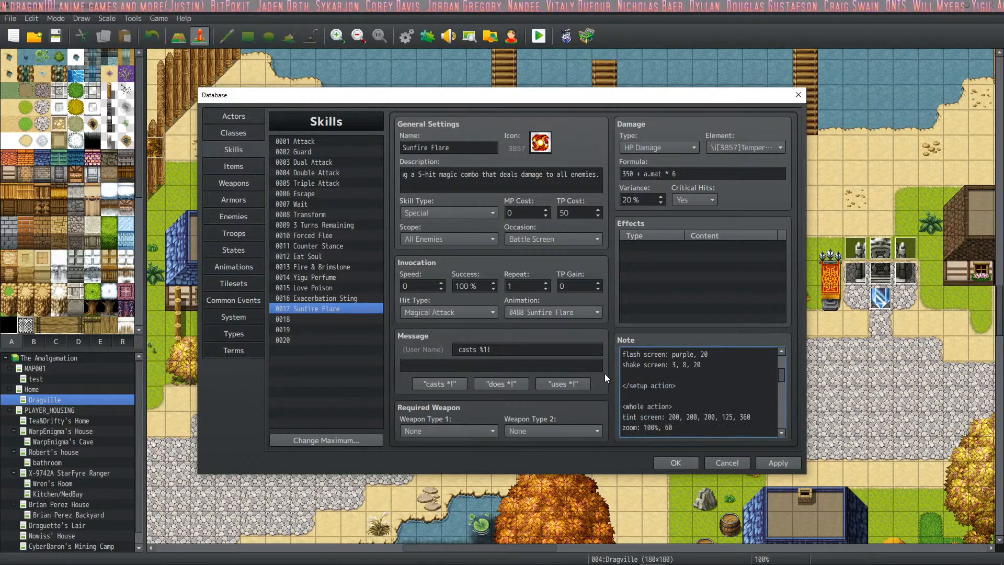
pyautogui.scroll(3, 650, 385)
# - Delete the "animation 487: user" line from the whole action in the note
pyautogui.scroll(-4, 664, 386)
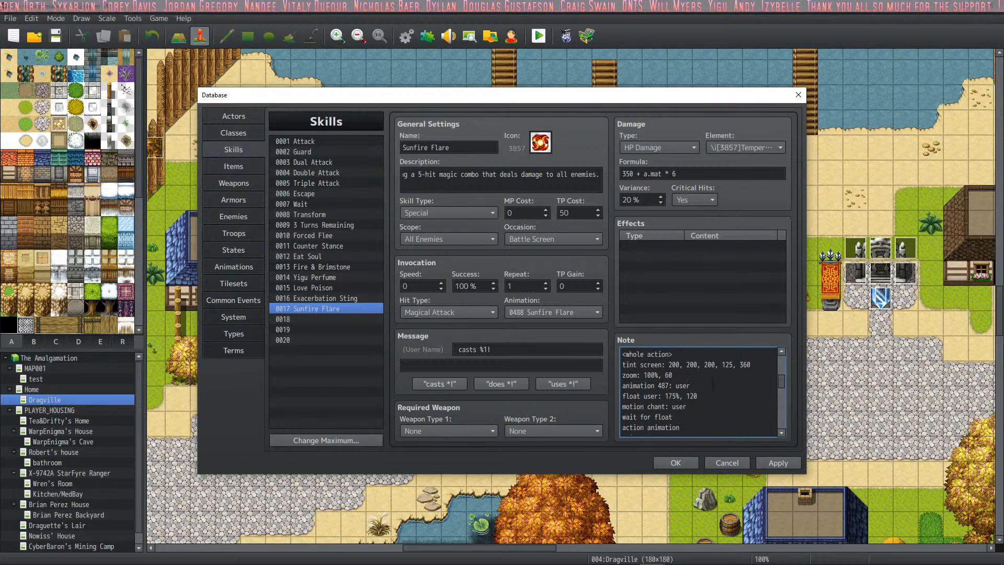
pyautogui.moveTo(713, 386); pyautogui.dragTo(575, 386)
pyautogui.press('BackSpace')
pyautogui.press('BackSpace')
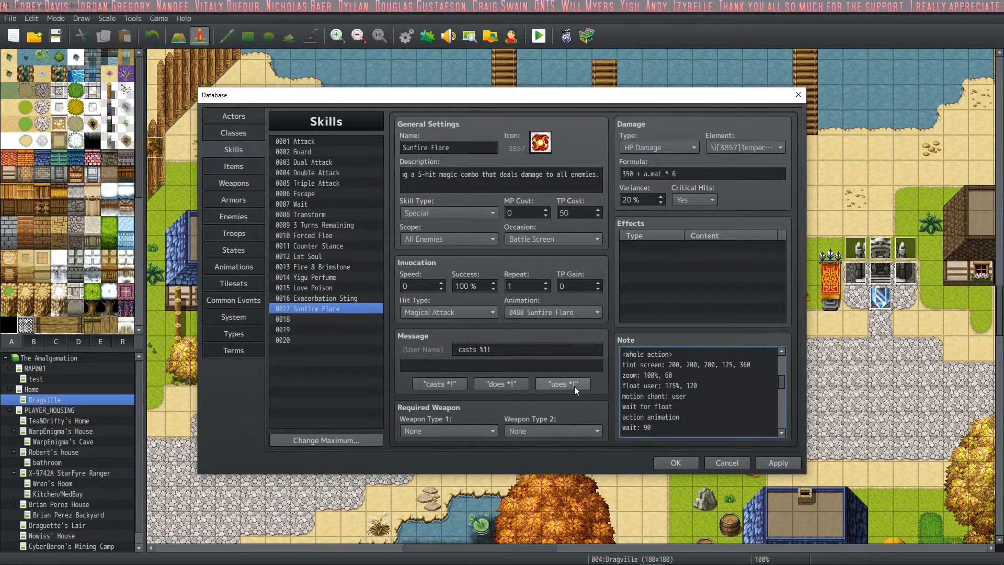
# - Check the "animation 489: targets" lines in the whole action and apply the note edits
pyautogui.scroll(-1, 707, 389)
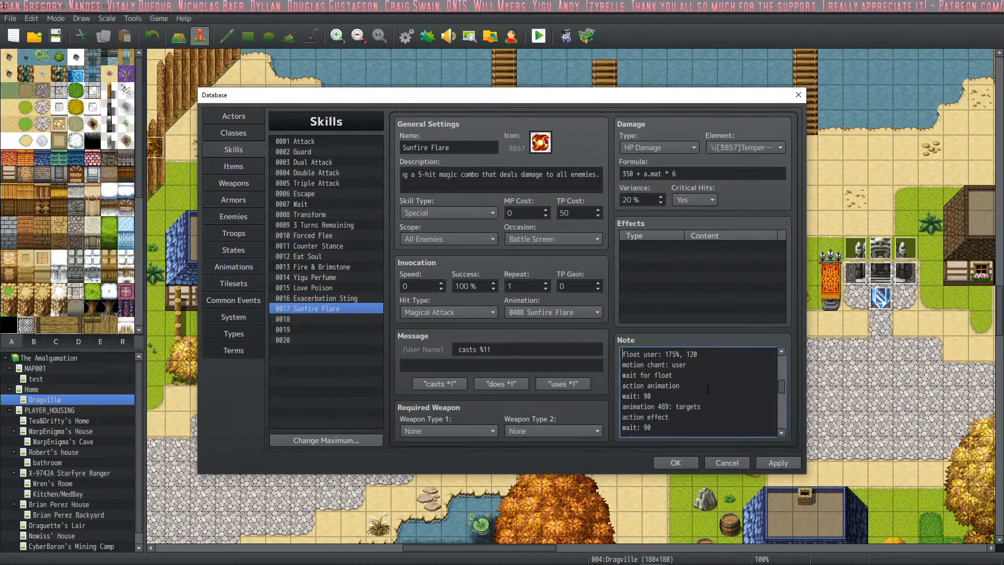
pyautogui.scroll(-1, 707, 389)
pyautogui.moveTo(736, 395); pyautogui.dragTo(580, 397)
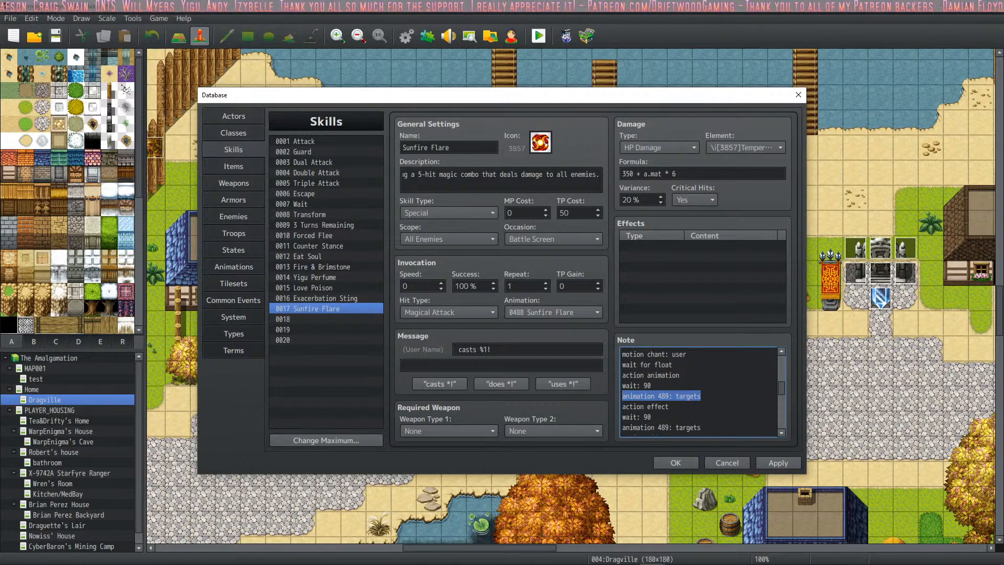
pyautogui.click(715, 365)
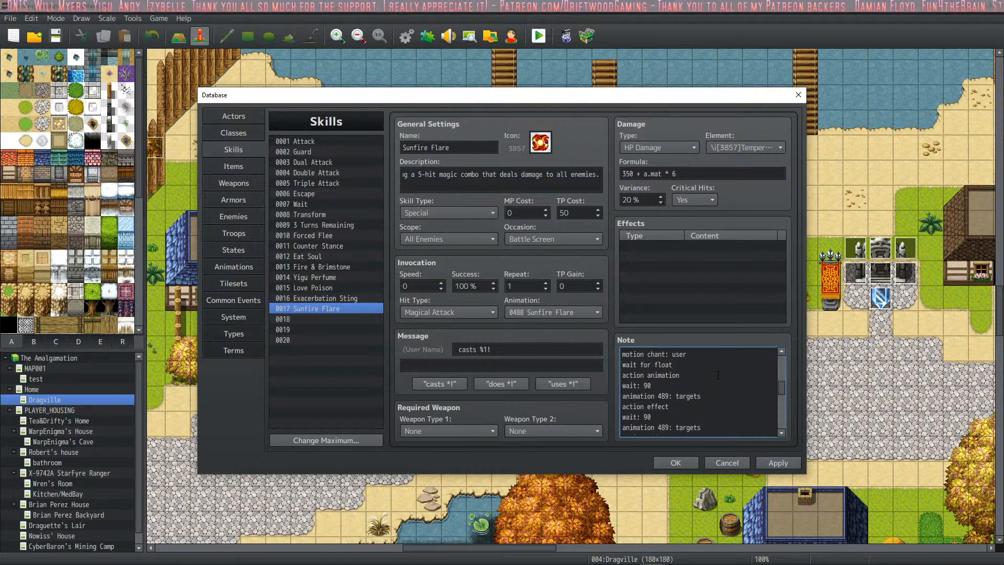
pyautogui.scroll(1, 717, 374)
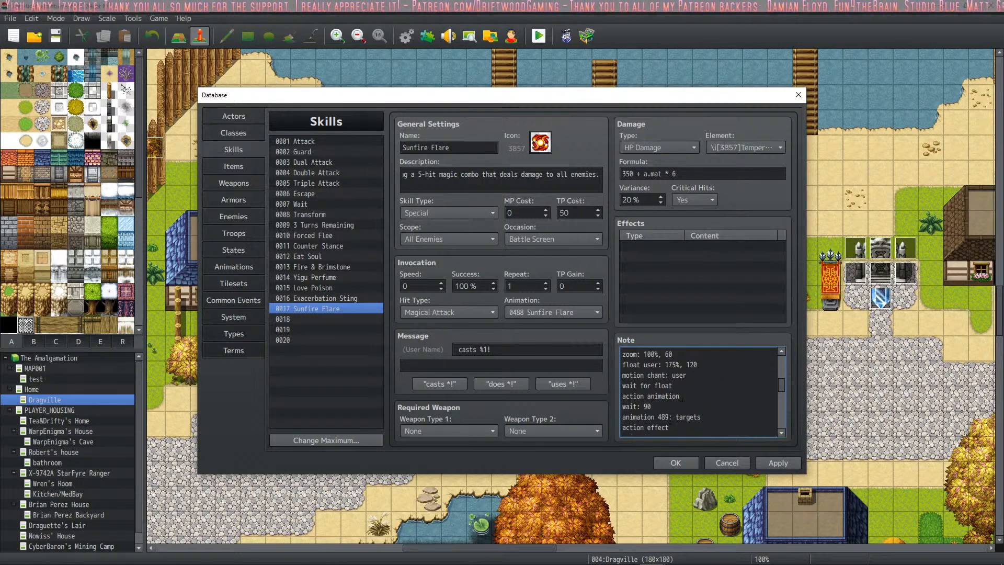
pyautogui.scroll(-1, 696, 410)
pyautogui.click(773, 461)
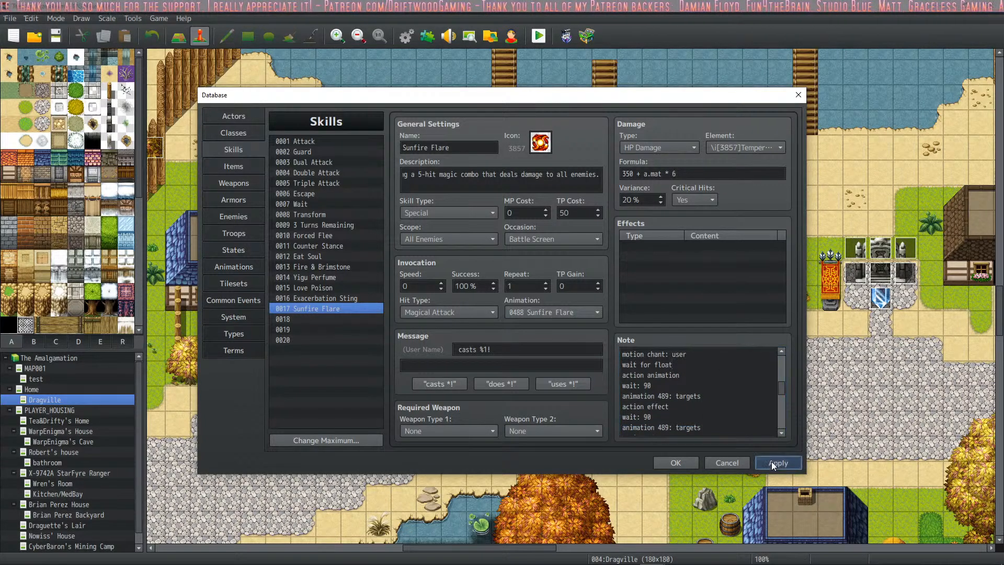
# - Examine the whole action sequence in Sunfire Flare's note, including its repeated animation, action effect and wait lines
pyautogui.scroll(1, 702, 388)
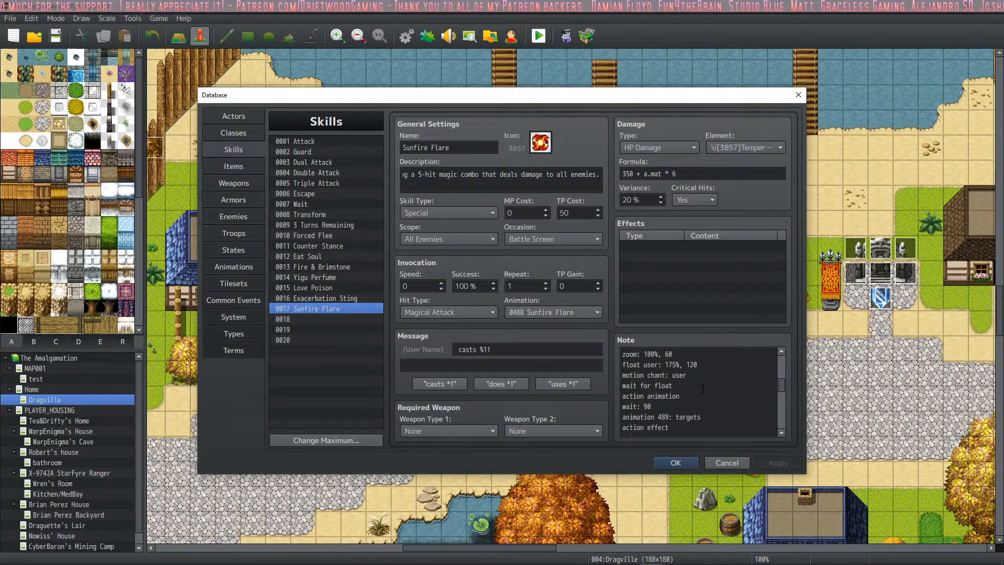
pyautogui.scroll(6, 720, 389)
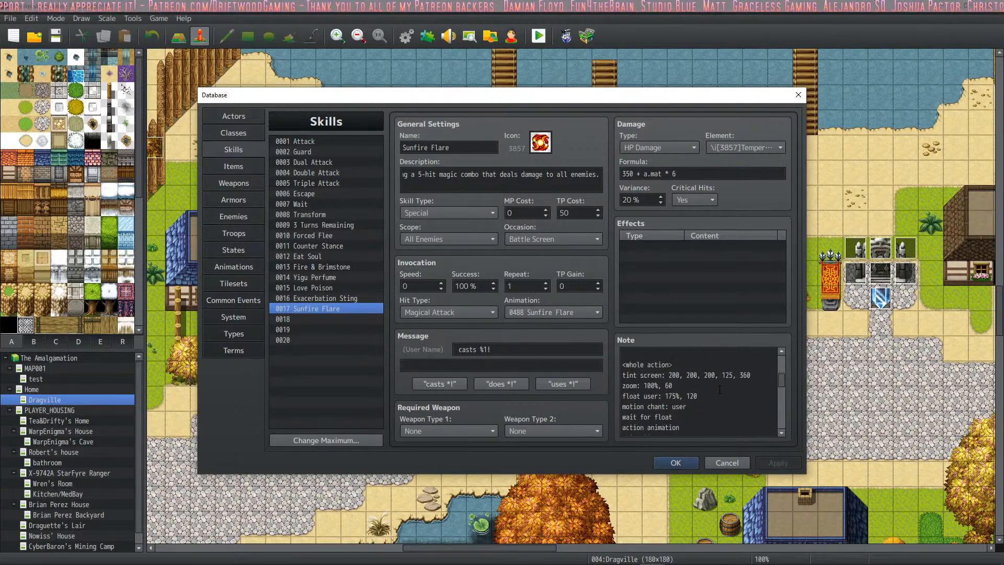
pyautogui.scroll(-8, 720, 389)
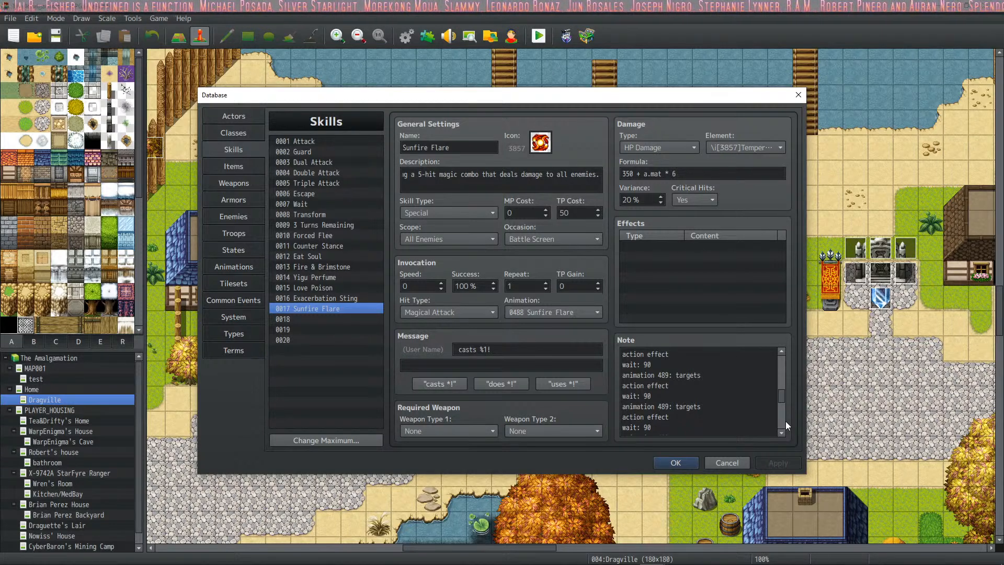
pyautogui.scroll(-1, 692, 396)
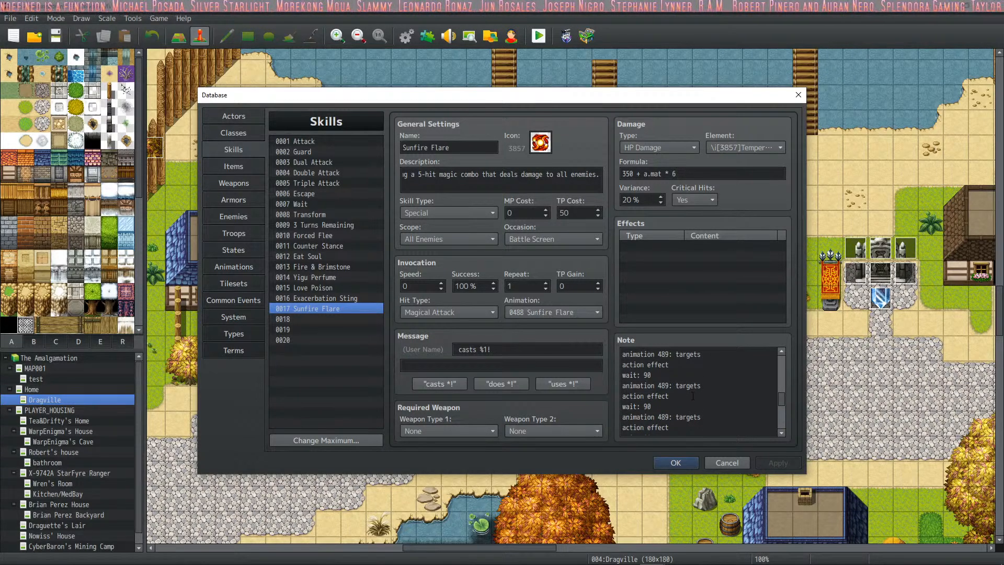
pyautogui.scroll(-1, 693, 396)
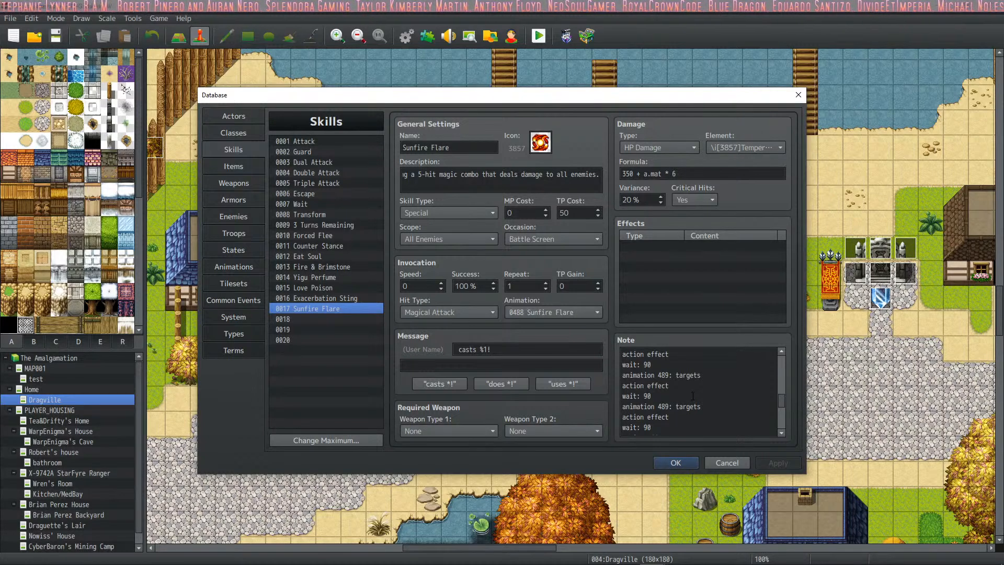
pyautogui.click(693, 396)
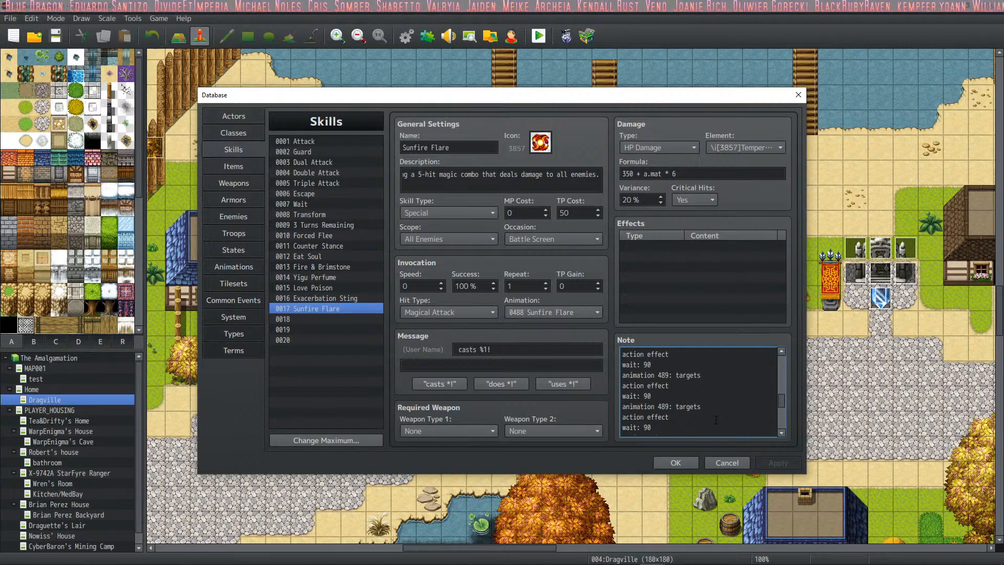
pyautogui.scroll(-10, 716, 420)
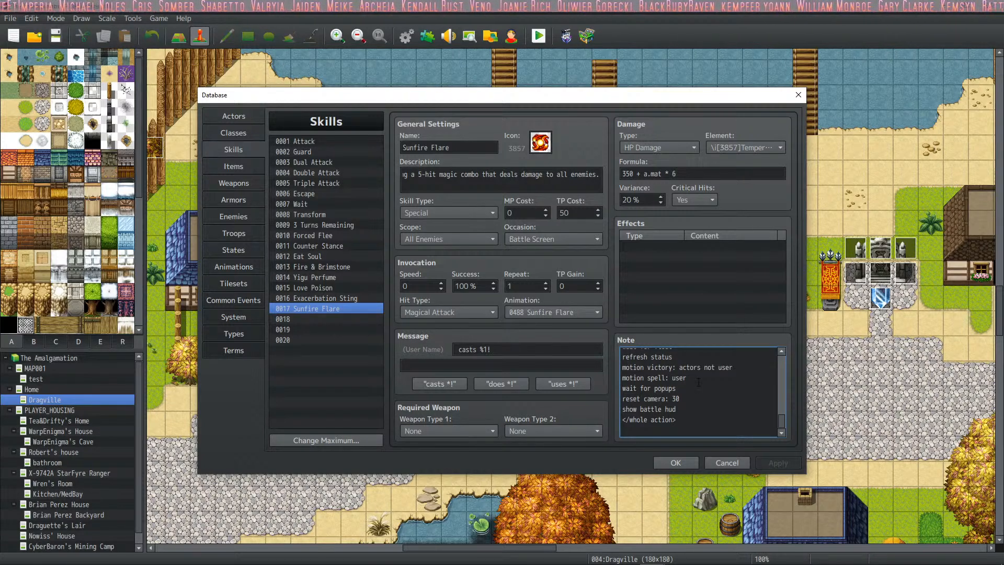
pyautogui.scroll(8, 692, 390)
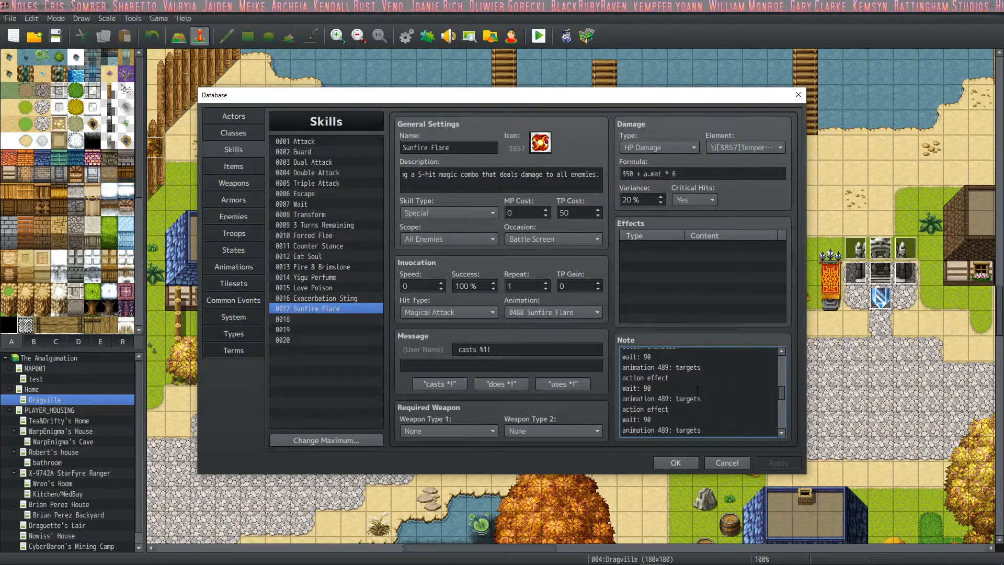
pyautogui.scroll(-2, 697, 389)
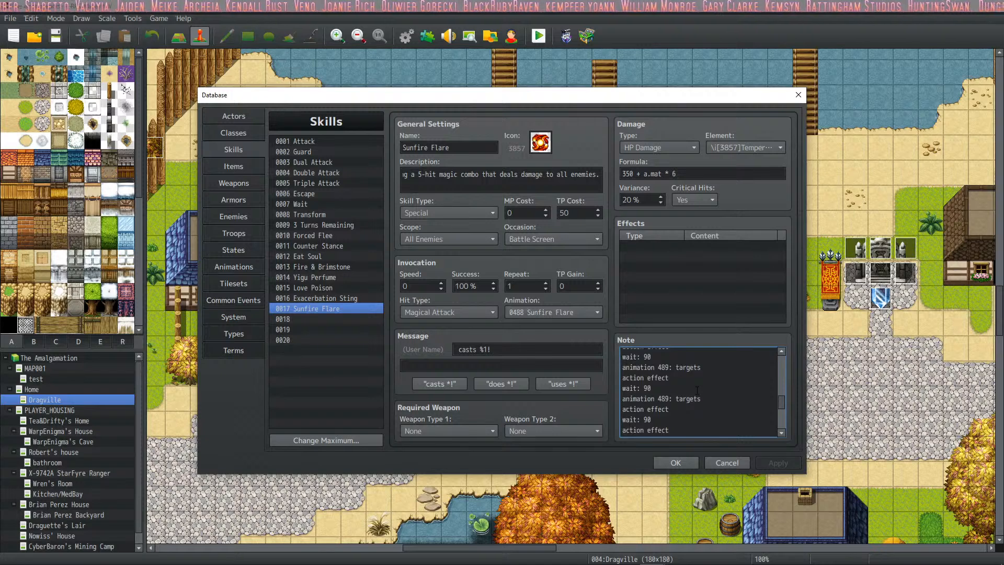
pyautogui.scroll(5, 697, 389)
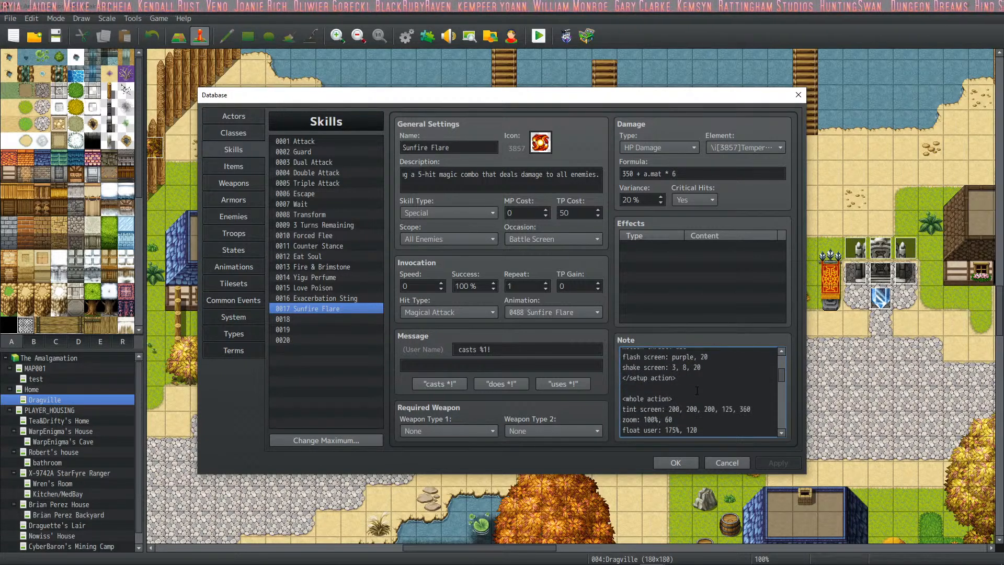
# - Preview database animations 0489 Flareburned and 0488 Sunfire Flare, which the skill's action sequence uses
pyautogui.scroll(3, 697, 390)
pyautogui.scroll(-6, 697, 390)
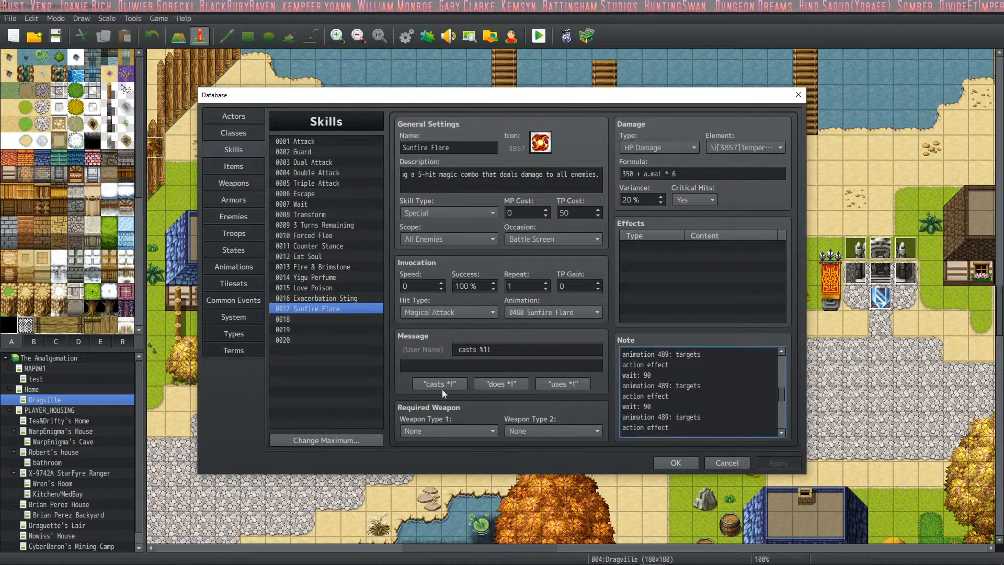
pyautogui.click(231, 266)
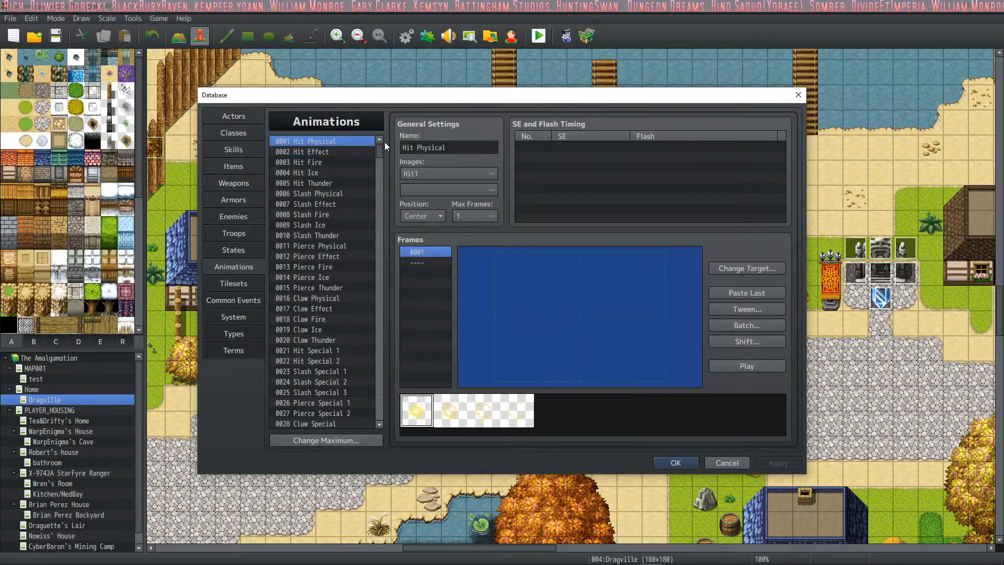
pyautogui.moveTo(380, 159); pyautogui.dragTo(383, 382)
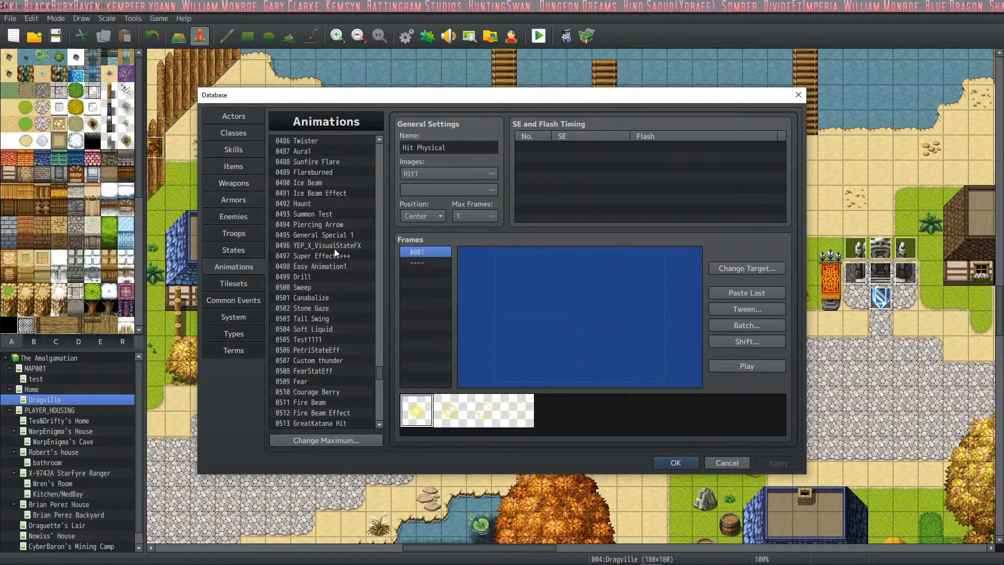
pyautogui.click(331, 173)
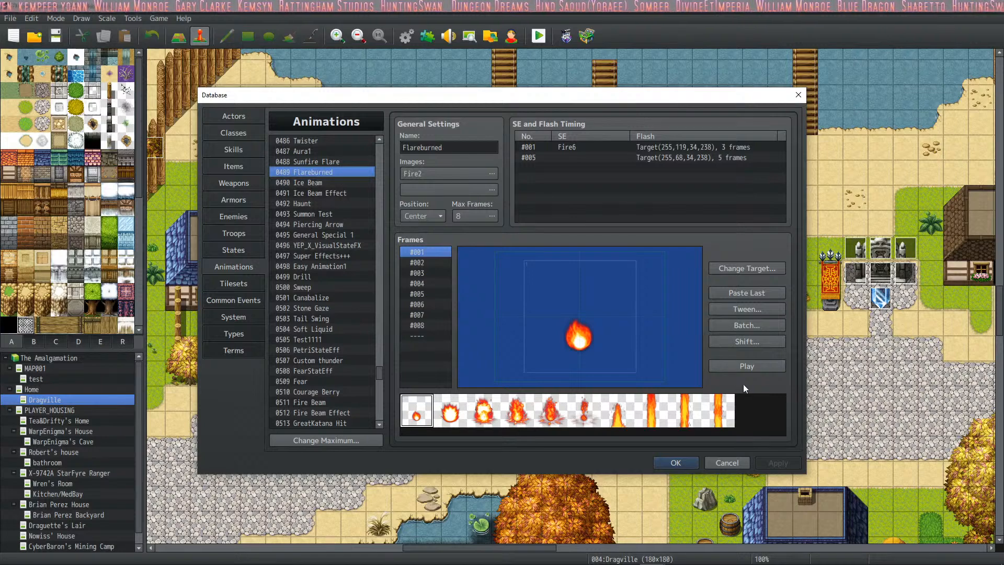
pyautogui.click(747, 366)
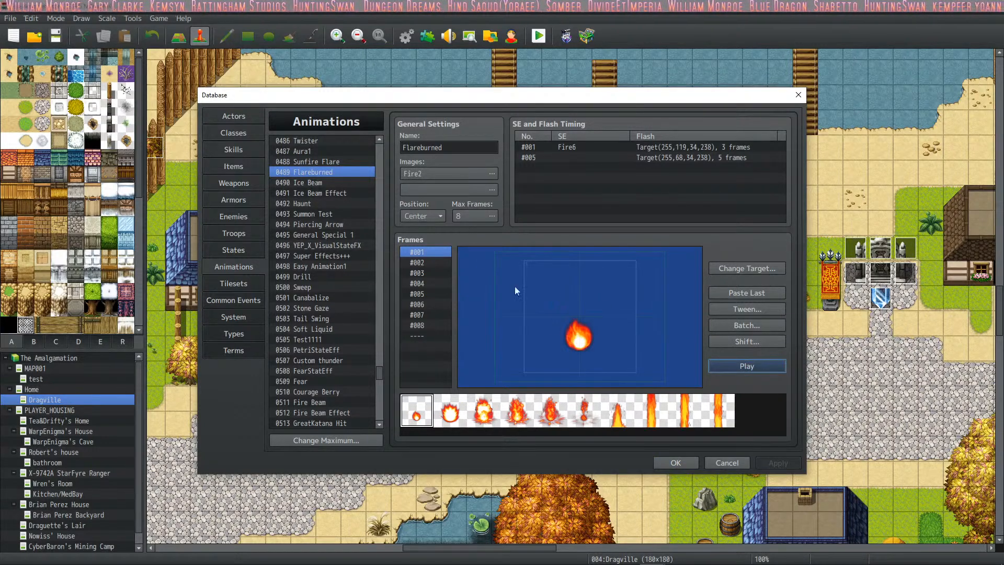
pyautogui.click(303, 162)
pyautogui.click(735, 365)
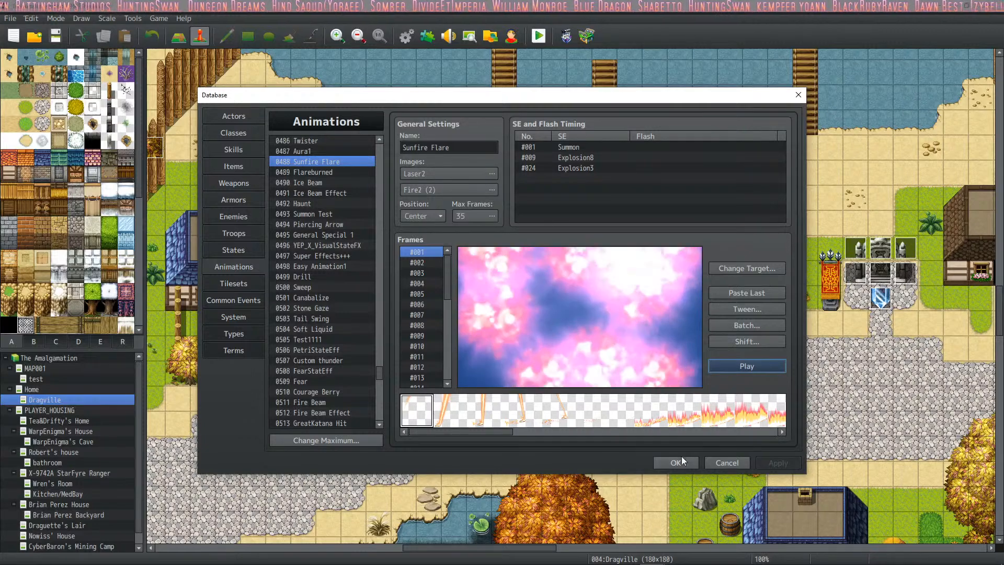
# - Replace Sunfire Flare's entire note with the full note copied from the original Sunfire Flare skill (0724) in the other project
pyautogui.hotkey('alt', 'Tab')
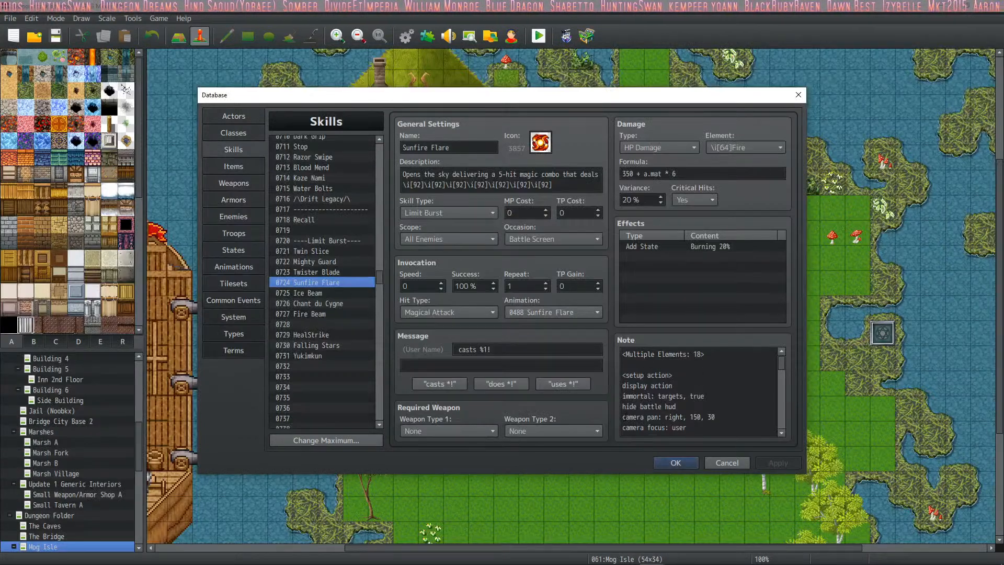
pyautogui.click(693, 380)
pyautogui.hotkey('ctrl', 'a')
pyautogui.hotkey('alt', 'Tab')
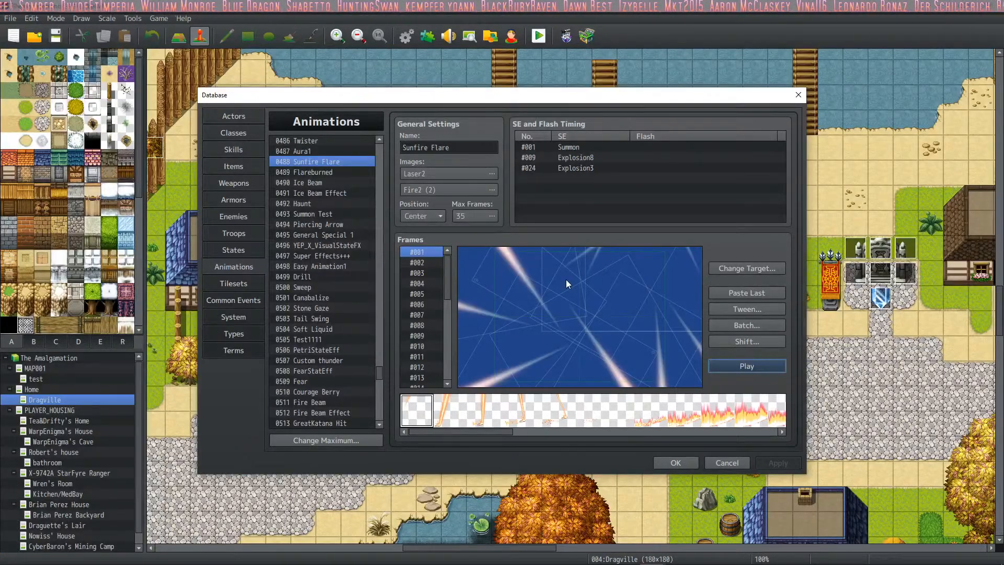
pyautogui.click(233, 149)
pyautogui.doubleClick(671, 386)
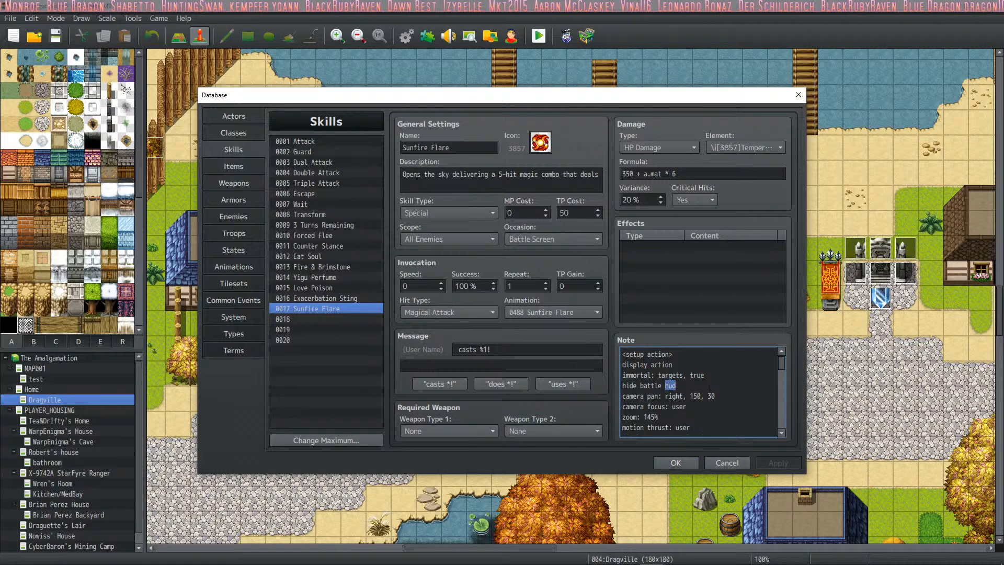
pyautogui.hotkey('ctrl', 'a')
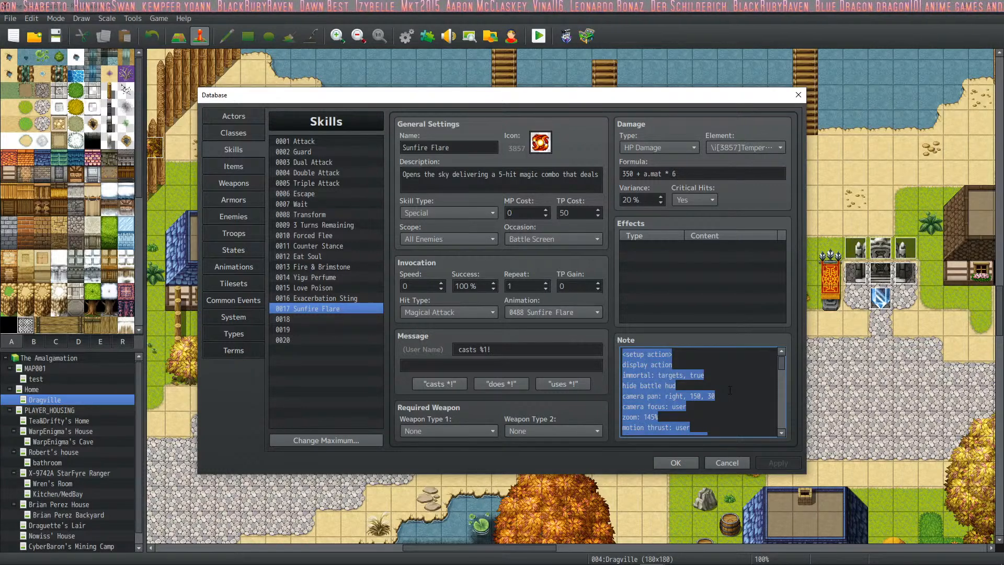
pyautogui.hotkey('ctrl', 'v')
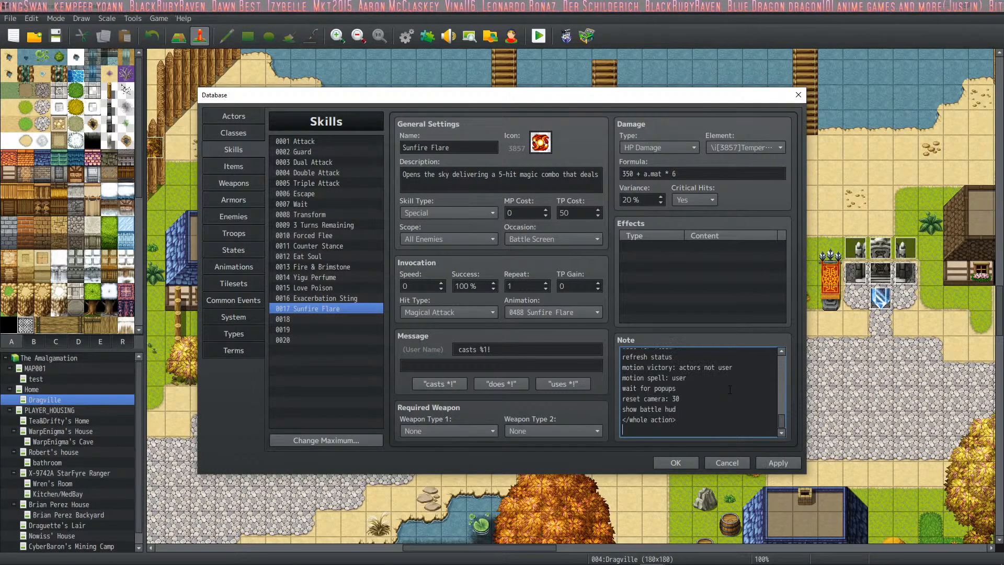
# - Delete the "<Multiple Elements: 18>" tag and the "common event: 212" line from Sunfire Flare's note
pyautogui.moveTo(781, 422); pyautogui.dragTo(787, 341)
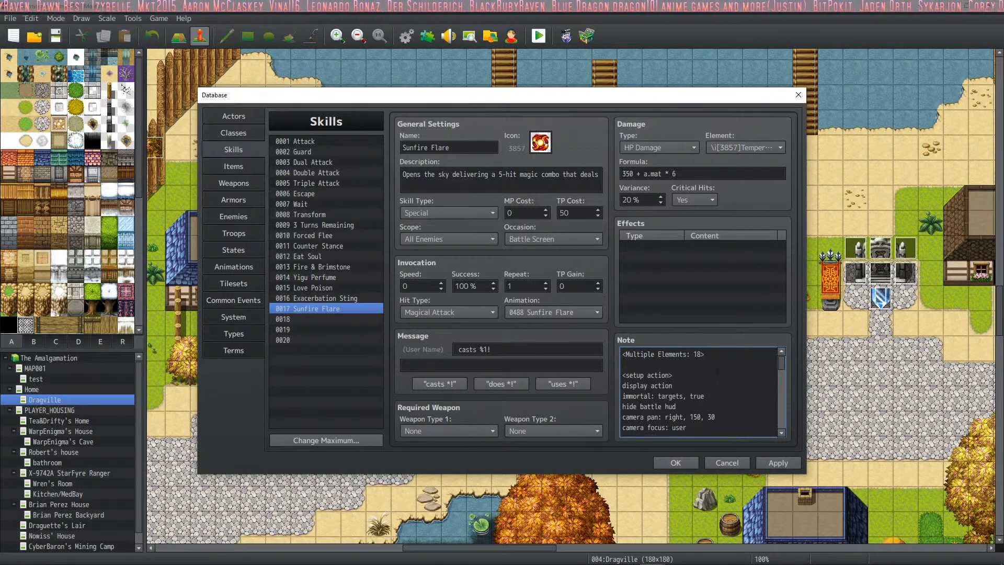
pyautogui.moveTo(723, 360); pyautogui.dragTo(632, 347)
pyautogui.press('Delete')
pyautogui.press('Delete')
pyautogui.press('Delete')
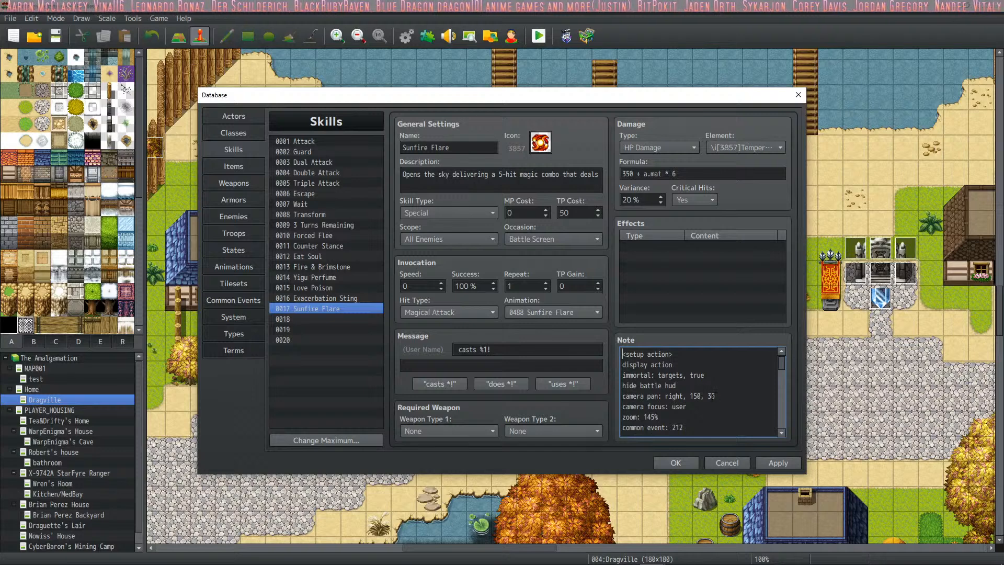
pyautogui.hotkey('shift', 'Home')
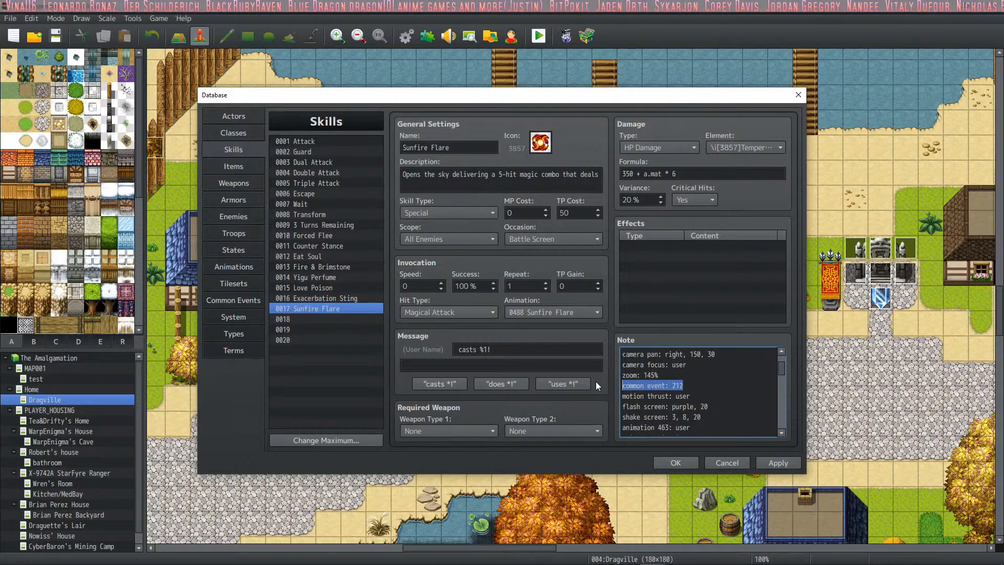
pyautogui.press('BackSpace')
pyautogui.press('BackSpace')
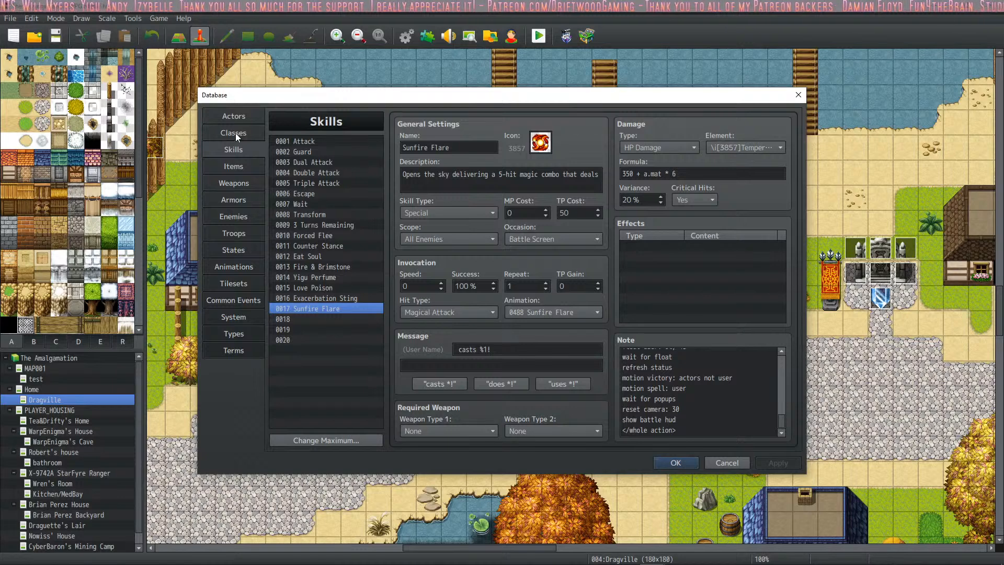
# - Add an Add Skill trait for 0017 Sunfire Flare to actor 0054
pyautogui.click(246, 123)
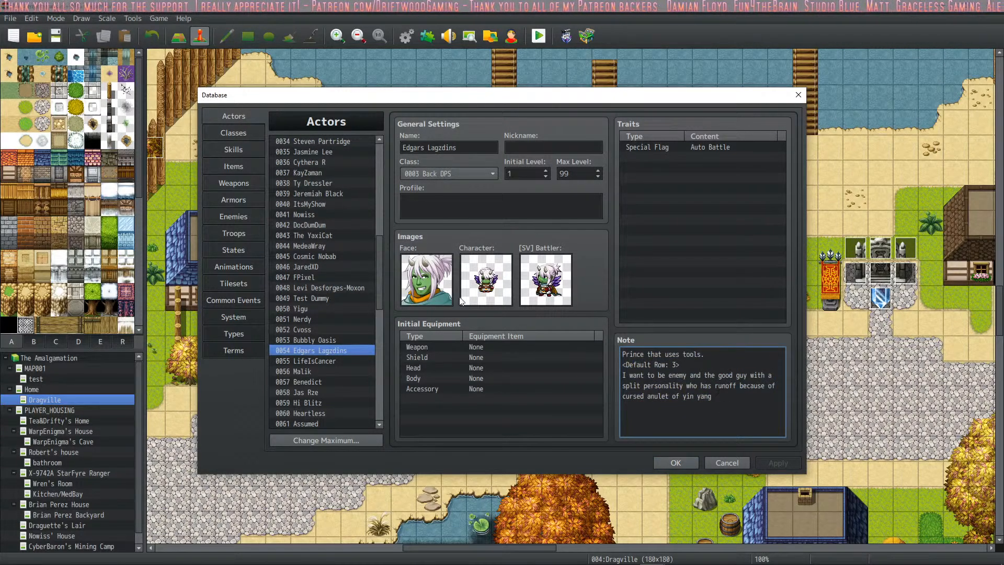
pyautogui.click(679, 157)
pyautogui.rightClick(678, 157)
pyautogui.click(694, 164)
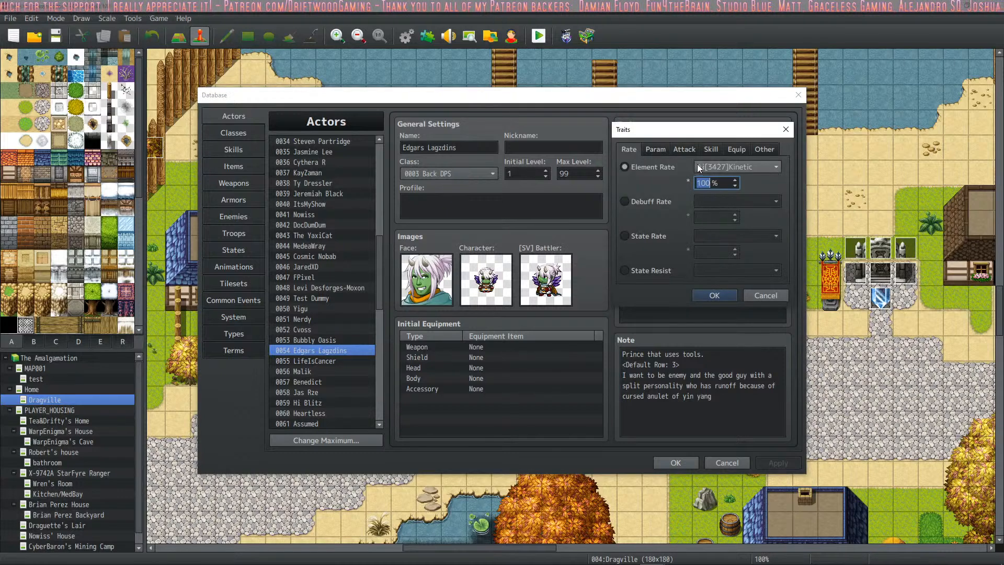
pyautogui.click(715, 150)
pyautogui.click(670, 186)
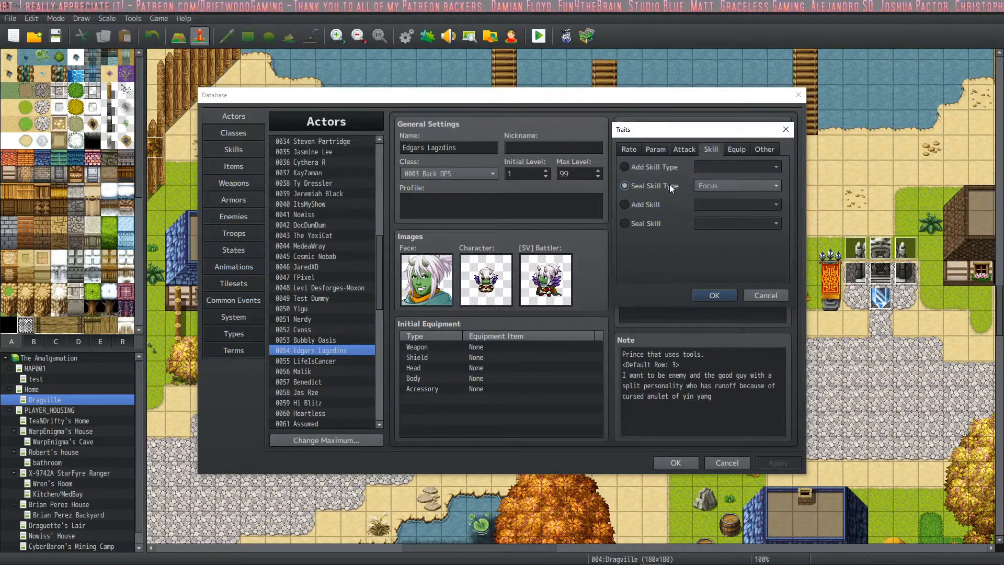
pyautogui.click(721, 206)
pyautogui.click(770, 413)
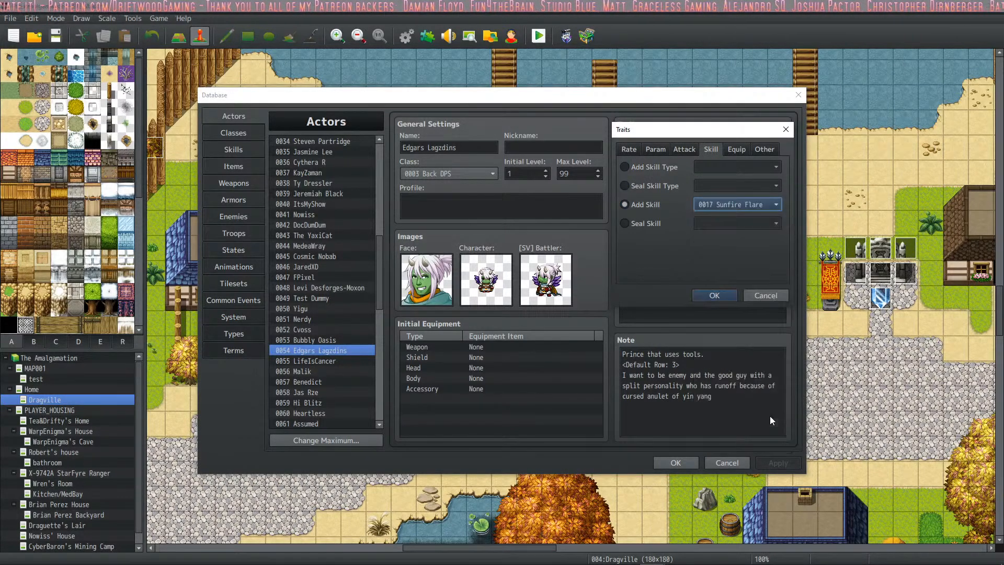
pyautogui.click(729, 295)
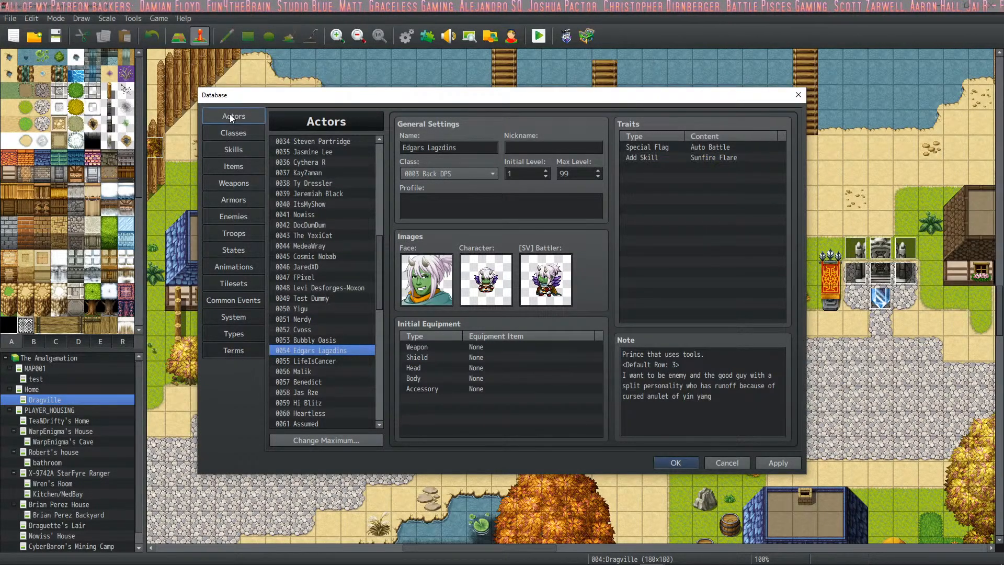
# - Compare the traits and skill types of the Tank, Front DPS, Back DPS, Support and Beta Tester classes
pyautogui.click(234, 132)
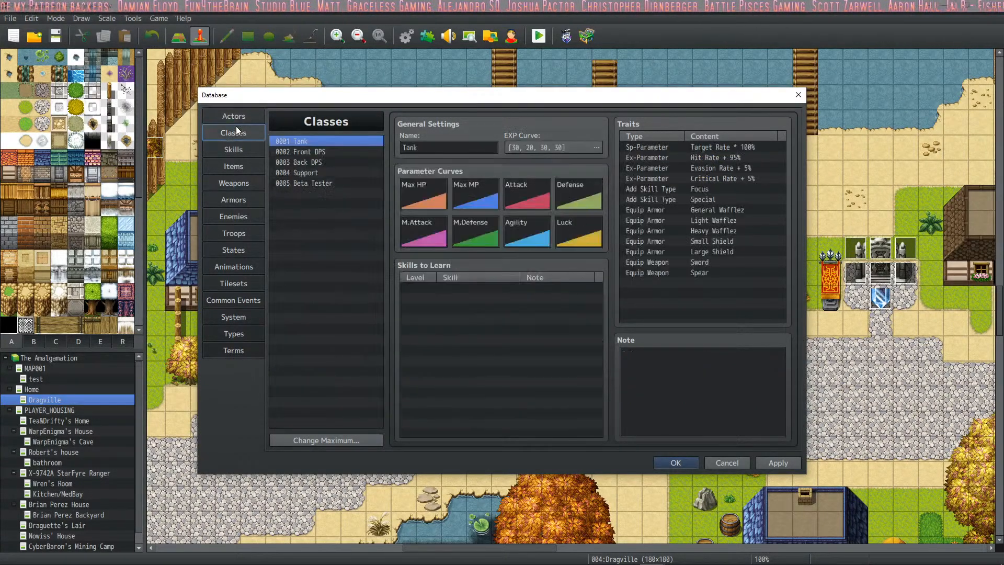
pyautogui.click(306, 161)
pyautogui.click(305, 172)
pyautogui.click(304, 182)
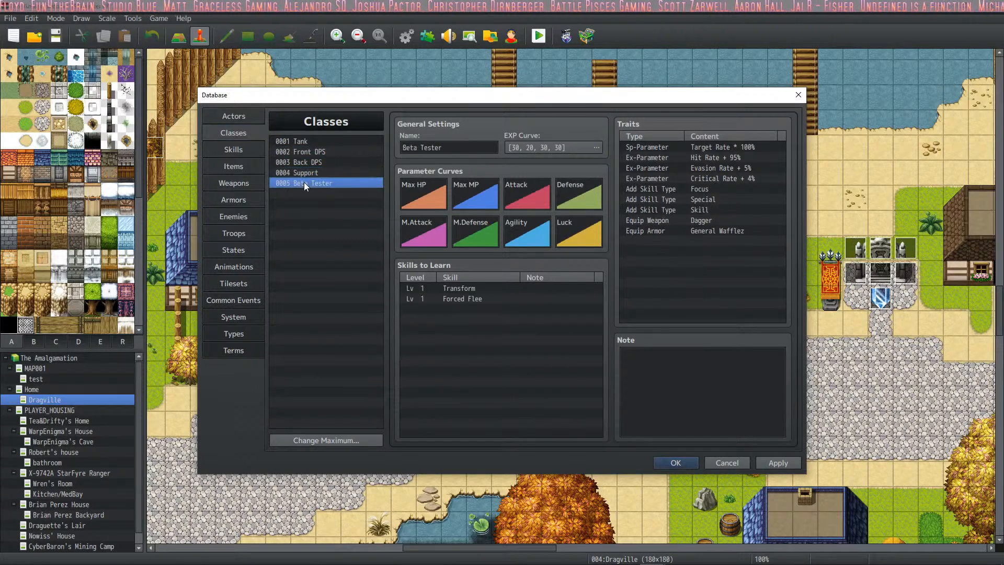
pyautogui.click(309, 171)
pyautogui.click(312, 152)
pyautogui.click(315, 140)
pyautogui.click(305, 152)
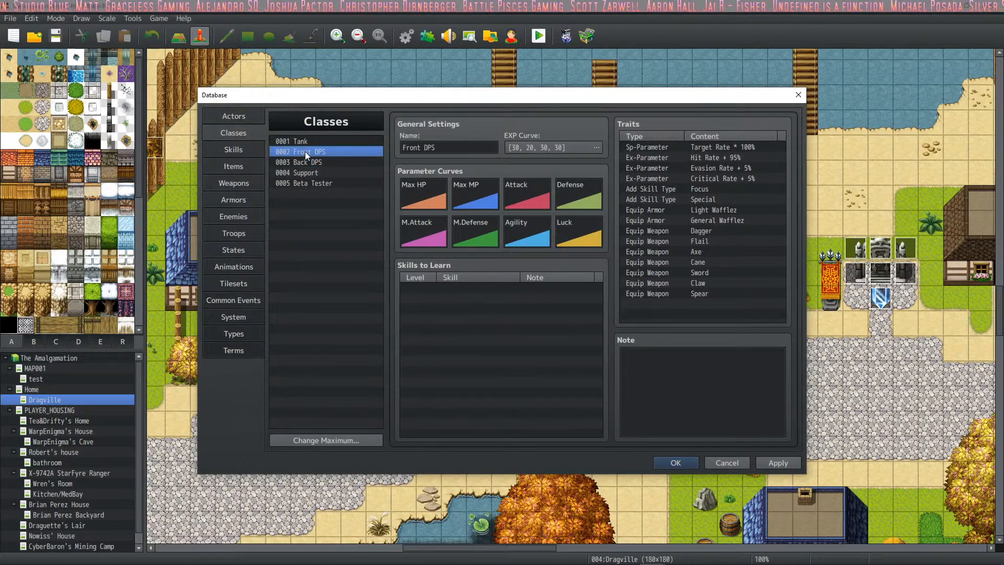
pyautogui.click(304, 163)
# - Return to actor 0054, apply the database changes and close the database
pyautogui.click(236, 118)
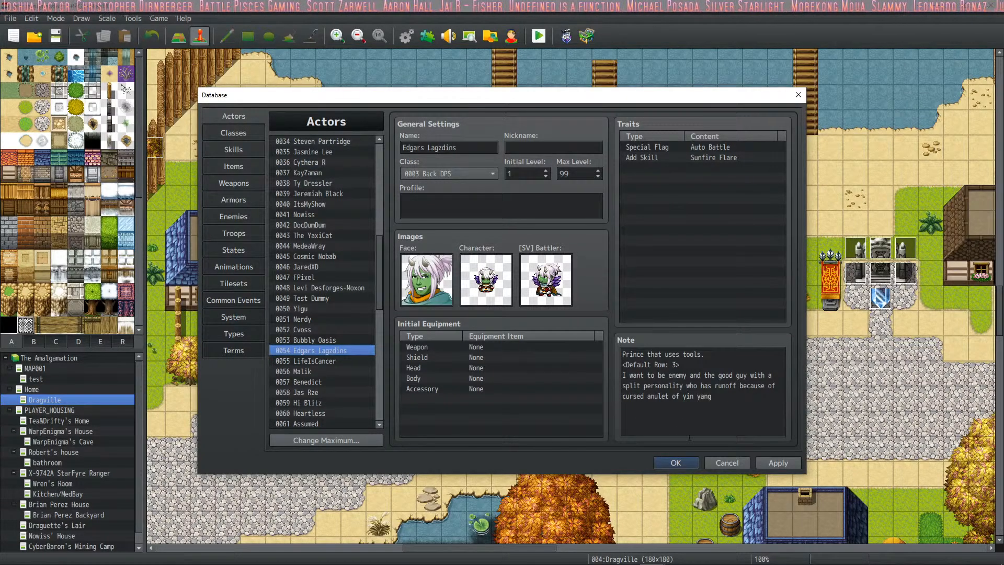
pyautogui.click(773, 461)
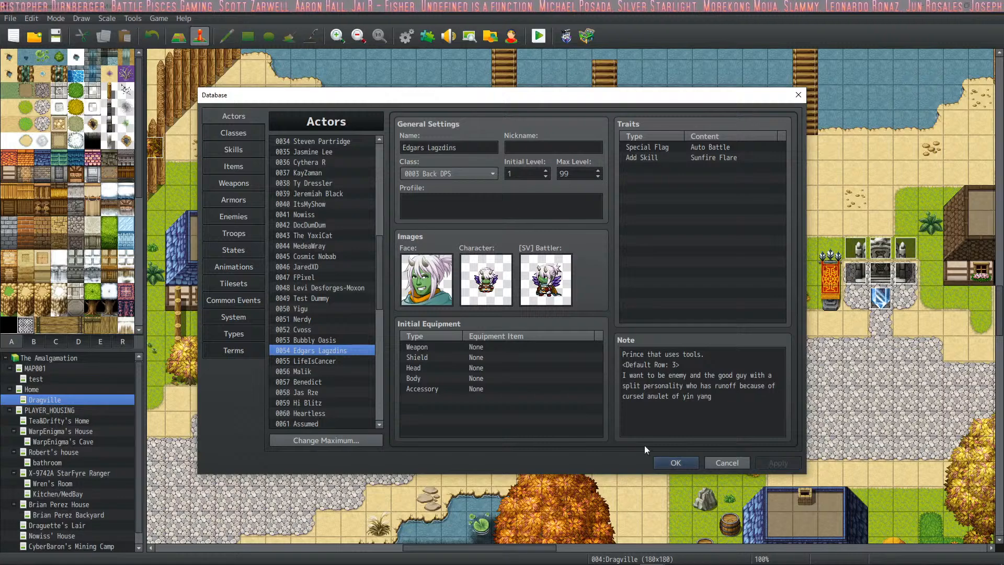
pyautogui.scroll(-1, 333, 339)
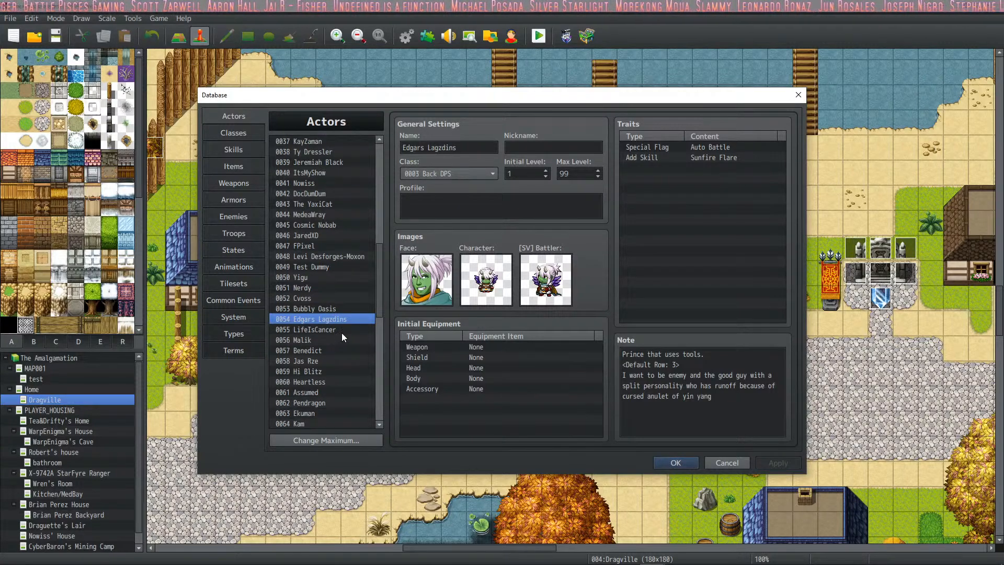
pyautogui.click(680, 464)
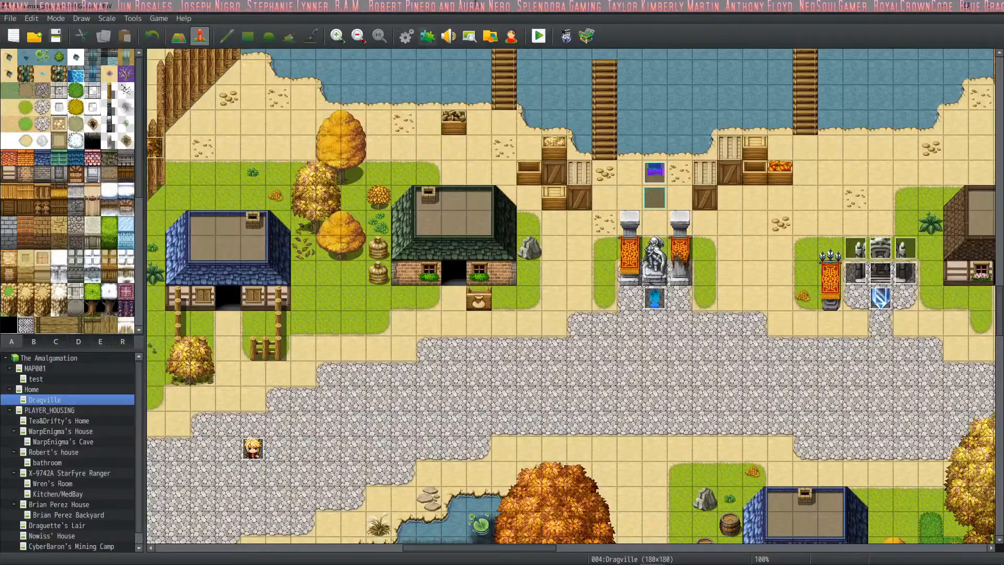
# - Look over the Dragville map, surveying its town, roads, forests, campsite, cliffs and coastline
pyautogui.moveTo(594, 312)
pyautogui.mouseDown(button='middle')
pyautogui.moveTo(745, 358)
pyautogui.moveTo(824, 401)
pyautogui.moveTo(762, 491)
pyautogui.mouseUp(button='middle')
pyautogui.moveTo(789, 415); pyautogui.dragTo(900, 434, button='middle')
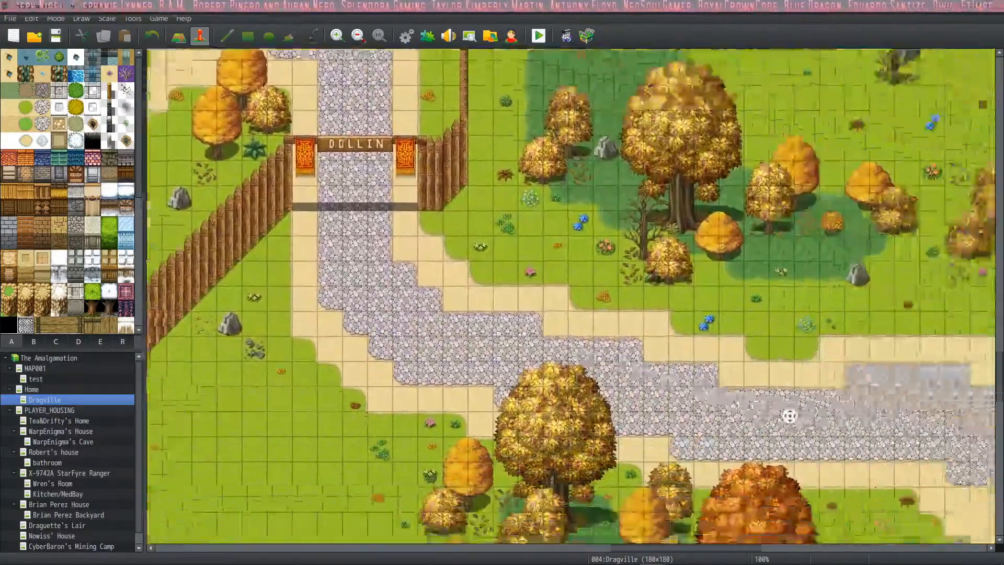
pyautogui.moveTo(854, 411)
pyautogui.mouseDown(button='middle')
pyautogui.moveTo(884, 403)
pyautogui.moveTo(962, 446)
pyautogui.moveTo(868, 236)
pyautogui.moveTo(900, 240)
pyautogui.moveTo(795, 235)
pyautogui.moveTo(763, 240)
pyautogui.moveTo(510, 421)
pyautogui.moveTo(648, 461)
pyautogui.moveTo(739, 557)
pyautogui.moveTo(920, 523)
pyautogui.mouseUp(button='middle')
pyautogui.moveTo(726, 375)
pyautogui.mouseDown(button='middle')
pyautogui.moveTo(647, 475)
pyautogui.moveTo(930, 506)
pyautogui.moveTo(549, 460)
pyautogui.moveTo(883, 497)
pyautogui.mouseUp(button='middle')
pyautogui.moveTo(605, 296)
pyautogui.mouseDown(button='middle')
pyautogui.moveTo(784, 264)
pyautogui.moveTo(711, 262)
pyautogui.moveTo(632, 353)
pyautogui.moveTo(591, 298)
pyautogui.mouseUp(button='middle')
pyautogui.moveTo(616, 237); pyautogui.dragTo(507, 314, button='middle')
pyautogui.moveTo(505, 305)
pyautogui.mouseDown(button='middle')
pyautogui.moveTo(514, 310)
pyautogui.moveTo(528, 387)
pyautogui.moveTo(434, 395)
pyautogui.moveTo(510, 390)
pyautogui.mouseUp(button='middle')
pyautogui.moveTo(513, 392)
pyautogui.mouseDown(button='middle')
pyautogui.moveTo(518, 400)
pyautogui.moveTo(431, 433)
pyautogui.moveTo(565, 471)
pyautogui.moveTo(620, 455)
pyautogui.moveTo(632, 450)
pyautogui.moveTo(565, 471)
pyautogui.moveTo(533, 411)
pyautogui.moveTo(699, 260)
pyautogui.moveTo(731, 320)
pyautogui.moveTo(654, 313)
pyautogui.moveTo(484, 262)
pyautogui.moveTo(550, 166)
pyautogui.moveTo(552, 144)
pyautogui.moveTo(510, 105)
pyautogui.moveTo(306, 130)
pyautogui.moveTo(432, 215)
pyautogui.moveTo(489, 214)
pyautogui.moveTo(466, 243)
pyautogui.moveTo(230, 194)
pyautogui.mouseUp(button='middle')
pyautogui.moveTo(596, 213)
pyautogui.mouseDown(button='middle')
pyautogui.moveTo(446, 255)
pyautogui.moveTo(419, 220)
pyautogui.moveTo(522, 165)
pyautogui.moveTo(578, 202)
pyautogui.moveTo(623, 390)
pyautogui.moveTo(692, 301)
pyautogui.mouseUp(button='middle')
pyautogui.middleClick(669, 178)
pyautogui.moveTo(515, 222); pyautogui.dragTo(520, 246, button='middle')
pyautogui.moveTo(551, 260)
pyautogui.mouseDown(button='middle')
pyautogui.moveTo(522, 329)
pyautogui.moveTo(518, 321)
pyautogui.mouseUp(button='middle')
pyautogui.moveTo(518, 321)
pyautogui.mouseDown(button='middle')
pyautogui.moveTo(608, 342)
pyautogui.moveTo(643, 382)
pyautogui.moveTo(524, 439)
pyautogui.moveTo(515, 419)
pyautogui.mouseUp(button='middle')
pyautogui.moveTo(595, 378)
pyautogui.mouseDown(button='middle')
pyautogui.moveTo(523, 379)
pyautogui.moveTo(533, 418)
pyautogui.moveTo(591, 434)
pyautogui.mouseUp(button='middle')
pyautogui.moveTo(610, 313)
pyautogui.mouseDown(button='middle')
pyautogui.moveTo(513, 330)
pyautogui.moveTo(515, 313)
pyautogui.mouseUp(button='middle')
pyautogui.moveTo(529, 294)
pyautogui.mouseDown(button='middle')
pyautogui.moveTo(638, 325)
pyautogui.moveTo(573, 386)
pyautogui.moveTo(591, 450)
pyautogui.moveTo(584, 435)
pyautogui.mouseUp(button='middle')
pyautogui.moveTo(585, 436)
pyautogui.mouseDown(button='middle')
pyautogui.moveTo(318, 393)
pyautogui.moveTo(323, 489)
pyautogui.moveTo(583, 492)
pyautogui.mouseUp(button='middle')
pyautogui.moveTo(590, 353)
pyautogui.mouseDown(button='middle')
pyautogui.moveTo(488, 442)
pyautogui.moveTo(668, 370)
pyautogui.moveTo(557, 505)
pyautogui.moveTo(307, 376)
pyautogui.moveTo(266, 369)
pyautogui.moveTo(314, 407)
pyautogui.mouseUp(button='middle')
pyautogui.moveTo(483, 342)
pyautogui.mouseDown(button='middle')
pyautogui.moveTo(461, 487)
pyautogui.moveTo(618, 361)
pyautogui.moveTo(674, 377)
pyautogui.moveTo(644, 445)
pyautogui.mouseUp(button='middle')
pyautogui.moveTo(485, 251)
pyautogui.mouseDown(button='middle')
pyautogui.moveTo(582, 483)
pyautogui.moveTo(512, 365)
pyautogui.moveTo(541, 270)
pyautogui.mouseUp(button='middle')
pyautogui.moveTo(541, 270)
pyautogui.mouseDown(button='middle')
pyautogui.moveTo(690, 239)
pyautogui.moveTo(679, 247)
pyautogui.mouseUp(button='middle')
pyautogui.moveTo(676, 248)
pyautogui.mouseDown(button='middle')
pyautogui.moveTo(755, 364)
pyautogui.moveTo(784, 209)
pyautogui.moveTo(685, 157)
pyautogui.moveTo(638, 168)
pyautogui.mouseUp(button='middle')
pyautogui.moveTo(578, 183)
pyautogui.mouseDown(button='middle')
pyautogui.moveTo(600, 256)
pyautogui.moveTo(574, 172)
pyautogui.moveTo(733, 330)
pyautogui.mouseUp(button='middle')
pyautogui.moveTo(732, 329); pyautogui.dragTo(729, 199, button='middle')
pyautogui.moveTo(729, 199)
pyautogui.mouseDown(button='middle')
pyautogui.moveTo(502, 188)
pyautogui.moveTo(498, 170)
pyautogui.moveTo(802, 173)
pyautogui.moveTo(469, 188)
pyautogui.moveTo(691, 181)
pyautogui.moveTo(500, 291)
pyautogui.moveTo(518, 478)
pyautogui.moveTo(511, 418)
pyautogui.moveTo(466, 454)
pyautogui.moveTo(484, 437)
pyautogui.moveTo(593, 461)
pyautogui.moveTo(606, 523)
pyautogui.mouseUp(button='middle')
pyautogui.moveTo(502, 481)
pyautogui.mouseDown(button='middle')
pyautogui.moveTo(443, 483)
pyautogui.moveTo(392, 552)
pyautogui.moveTo(597, 376)
pyautogui.mouseUp(button='middle')
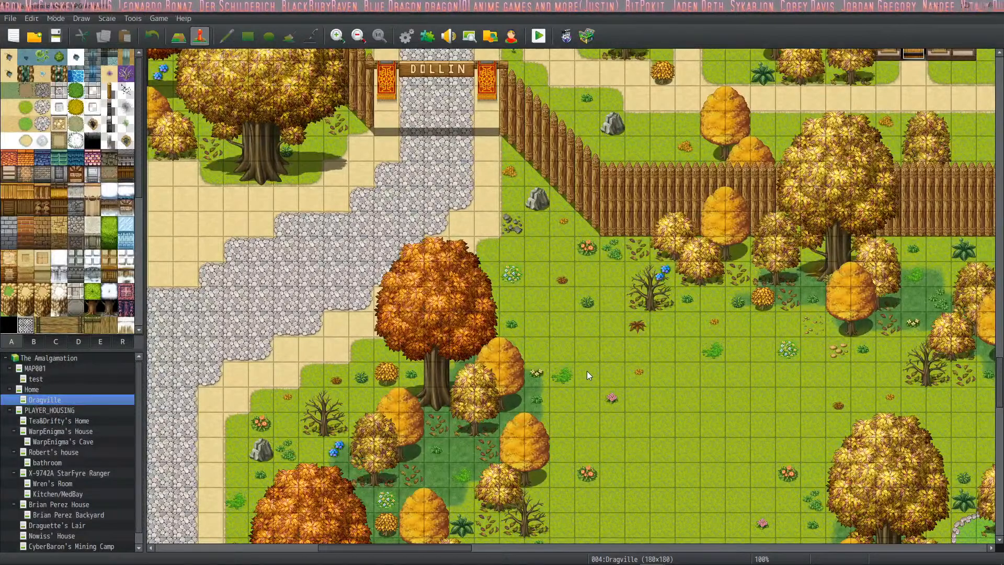
pyautogui.moveTo(738, 341)
pyautogui.mouseDown(button='middle')
pyautogui.moveTo(736, 327)
pyautogui.moveTo(835, 238)
pyautogui.moveTo(847, 254)
pyautogui.moveTo(706, 280)
pyautogui.moveTo(461, 299)
pyautogui.moveTo(463, 384)
pyautogui.moveTo(549, 312)
pyautogui.moveTo(529, 231)
pyautogui.moveTo(554, 152)
pyautogui.moveTo(531, 466)
pyautogui.moveTo(541, 538)
pyautogui.moveTo(549, 355)
pyautogui.mouseUp(button='middle')
pyautogui.moveTo(533, 483)
pyautogui.mouseDown(button='middle')
pyautogui.moveTo(532, 349)
pyautogui.moveTo(510, 366)
pyautogui.moveTo(506, 434)
pyautogui.moveTo(518, 450)
pyautogui.moveTo(491, 478)
pyautogui.moveTo(527, 494)
pyautogui.moveTo(517, 449)
pyautogui.mouseUp(button='middle')
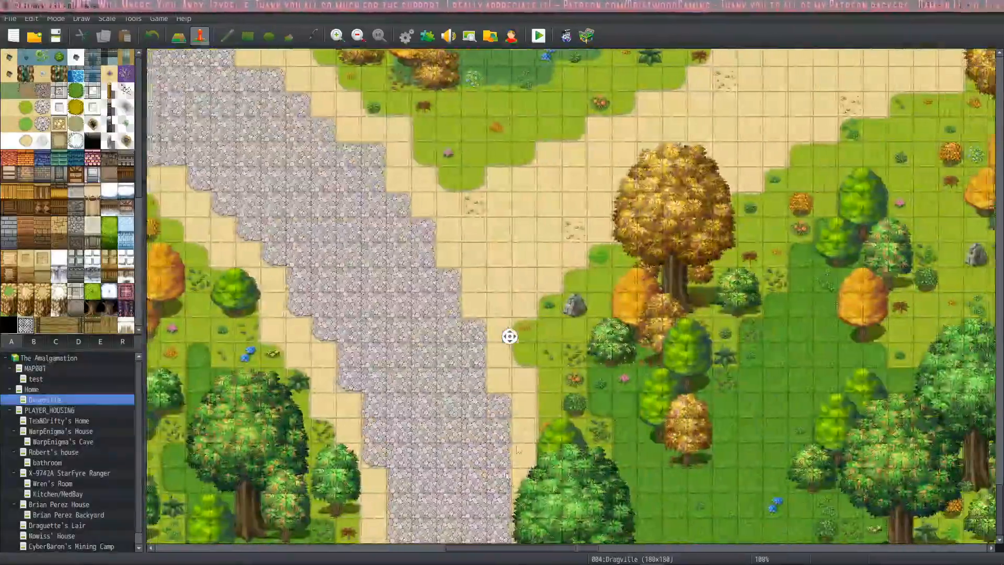
pyautogui.moveTo(584, 262)
pyautogui.mouseDown(button='middle')
pyautogui.moveTo(628, 223)
pyautogui.moveTo(710, 212)
pyautogui.moveTo(710, 183)
pyautogui.moveTo(402, 194)
pyautogui.moveTo(445, 116)
pyautogui.mouseUp(button='middle')
pyautogui.moveTo(533, 133)
pyautogui.mouseDown(button='middle')
pyautogui.moveTo(561, 75)
pyautogui.moveTo(356, 74)
pyautogui.moveTo(312, 96)
pyautogui.moveTo(317, 102)
pyautogui.mouseUp(button='middle')
pyautogui.moveTo(595, 172)
pyautogui.mouseDown(button='middle')
pyautogui.moveTo(586, 319)
pyautogui.moveTo(714, 428)
pyautogui.moveTo(785, 439)
pyautogui.moveTo(899, 420)
pyautogui.moveTo(919, 294)
pyautogui.moveTo(724, 144)
pyautogui.moveTo(570, 136)
pyautogui.moveTo(591, 293)
pyautogui.mouseUp(button='middle')
pyautogui.moveTo(652, 240)
pyautogui.mouseDown(button='middle')
pyautogui.moveTo(407, 292)
pyautogui.moveTo(467, 451)
pyautogui.moveTo(770, 416)
pyautogui.moveTo(607, 489)
pyautogui.moveTo(612, 335)
pyautogui.mouseUp(button='middle')
pyautogui.moveTo(613, 325); pyautogui.dragTo(549, 387, button='middle')
pyautogui.moveTo(692, 318)
pyautogui.mouseDown(button='middle')
pyautogui.moveTo(674, 408)
pyautogui.moveTo(744, 458)
pyautogui.moveTo(732, 444)
pyautogui.mouseUp(button='middle')
pyautogui.moveTo(690, 384)
pyautogui.mouseDown(button='middle')
pyautogui.moveTo(682, 389)
pyautogui.moveTo(715, 433)
pyautogui.moveTo(690, 460)
pyautogui.moveTo(669, 456)
pyautogui.mouseUp(button='middle')
pyautogui.moveTo(622, 441); pyautogui.dragTo(523, 429, button='middle')
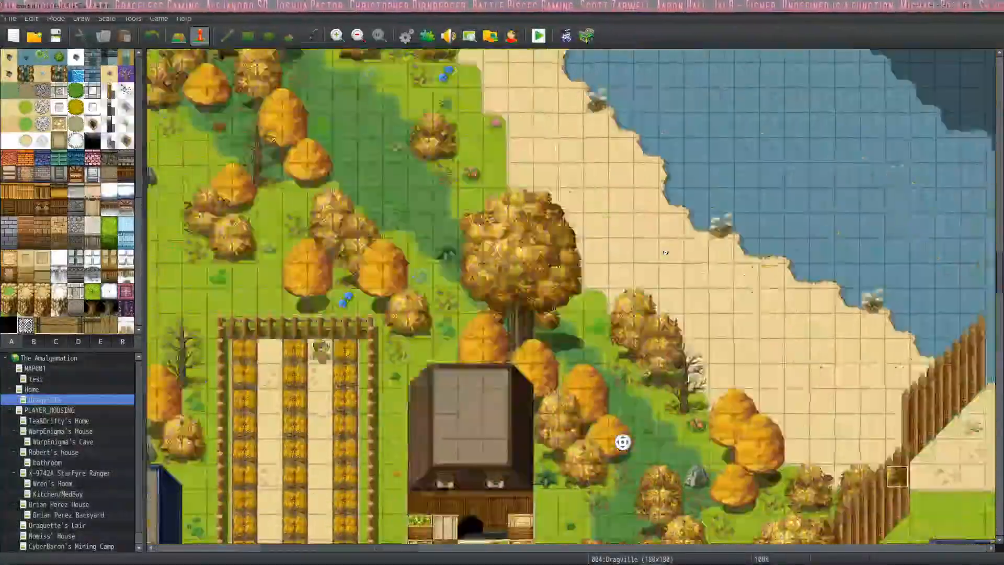
pyautogui.moveTo(666, 246)
pyautogui.mouseDown(button='middle')
pyautogui.moveTo(814, 246)
pyautogui.moveTo(774, 230)
pyautogui.moveTo(787, 225)
pyautogui.mouseUp(button='middle')
pyautogui.moveTo(787, 225); pyautogui.dragTo(884, 212, button='middle')
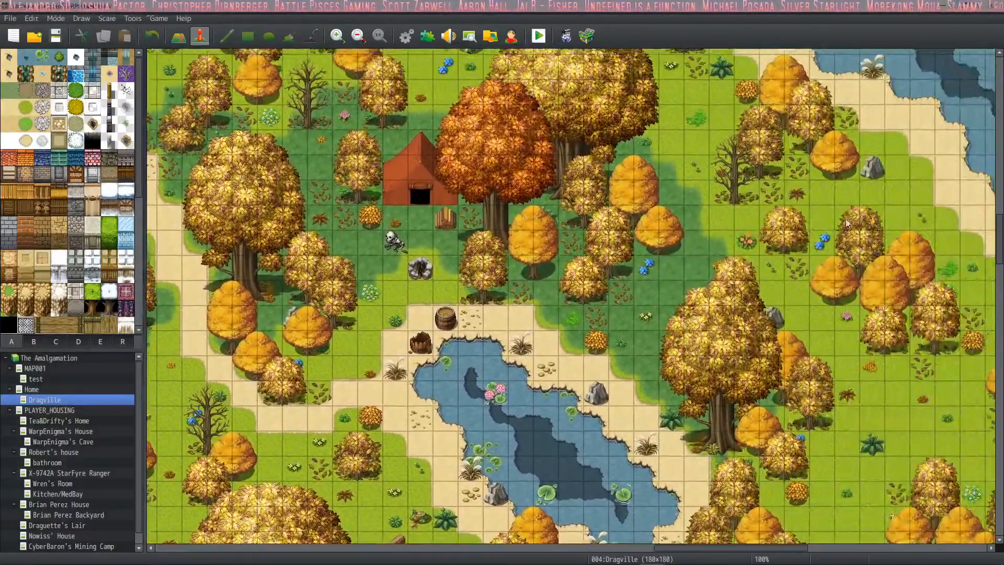
pyautogui.moveTo(802, 209)
pyautogui.mouseDown(button='middle')
pyautogui.moveTo(897, 199)
pyautogui.moveTo(884, 246)
pyautogui.moveTo(847, 262)
pyautogui.moveTo(839, 146)
pyautogui.mouseUp(button='middle')
pyautogui.moveTo(814, 183)
pyautogui.mouseDown(button='middle')
pyautogui.moveTo(812, 152)
pyautogui.moveTo(787, 146)
pyautogui.moveTo(767, 121)
pyautogui.mouseUp(button='middle')
pyautogui.moveTo(505, 116)
pyautogui.mouseDown(button='middle')
pyautogui.moveTo(471, 117)
pyautogui.moveTo(602, 116)
pyautogui.mouseUp(button='middle')
pyautogui.moveTo(623, 116)
pyautogui.mouseDown(button='middle')
pyautogui.moveTo(478, 135)
pyautogui.moveTo(399, 190)
pyautogui.moveTo(463, 68)
pyautogui.mouseUp(button='middle')
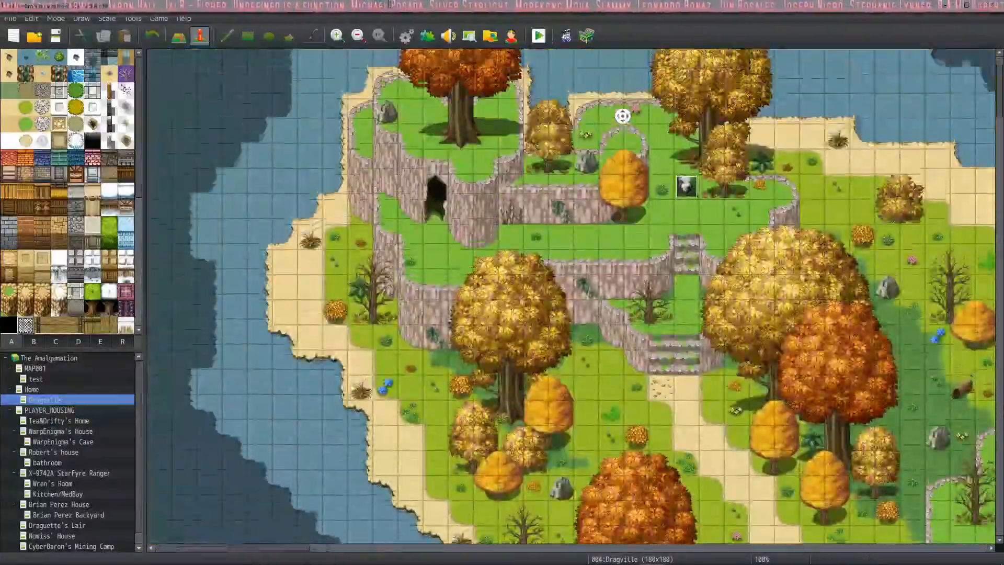
pyautogui.moveTo(560, 121)
pyautogui.mouseDown(button='middle')
pyautogui.moveTo(575, 138)
pyautogui.moveTo(586, 378)
pyautogui.moveTo(550, 377)
pyautogui.moveTo(567, 345)
pyautogui.moveTo(564, 419)
pyautogui.moveTo(491, 361)
pyautogui.mouseUp(button='middle')
pyautogui.moveTo(492, 365)
pyautogui.mouseDown(button='middle')
pyautogui.moveTo(706, 385)
pyautogui.moveTo(744, 368)
pyautogui.mouseUp(button='middle')
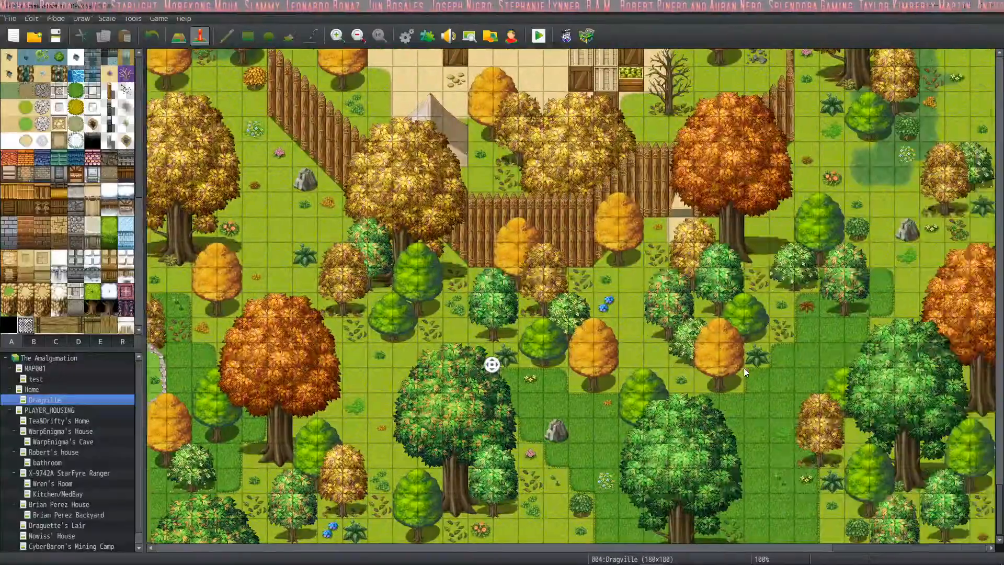
pyautogui.moveTo(672, 325)
pyautogui.mouseDown(button='middle')
pyautogui.moveTo(665, 241)
pyautogui.moveTo(685, 101)
pyautogui.moveTo(209, 159)
pyautogui.mouseUp(button='middle')
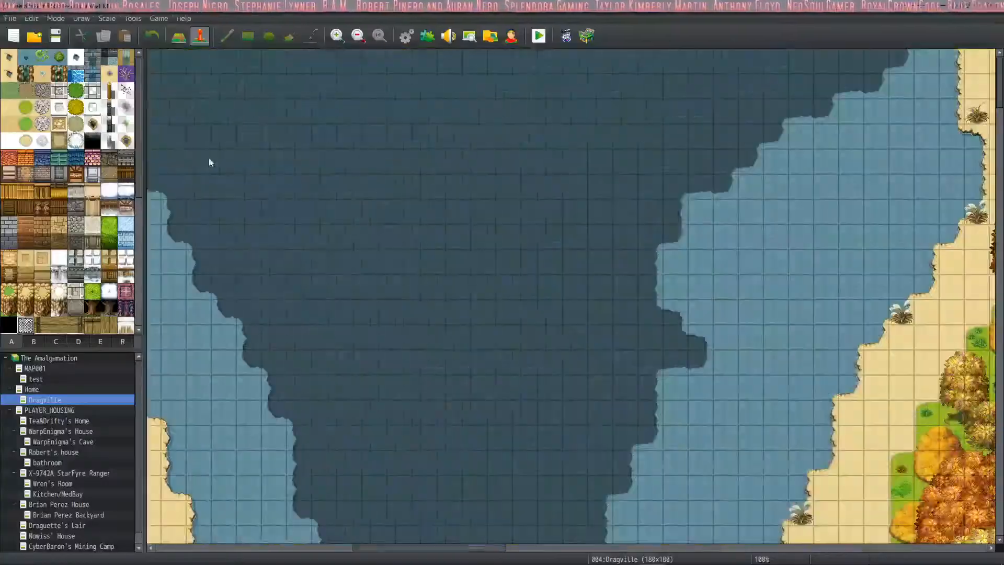
# - Examine the Dragville map from the open water through the town's stone road, ponds and houses to the bridge and autumn forest
pyautogui.moveTo(664, 268)
pyautogui.mouseDown(button='middle')
pyautogui.moveTo(392, 253)
pyautogui.moveTo(493, 244)
pyautogui.mouseUp(button='middle')
pyautogui.moveTo(610, 225)
pyautogui.mouseDown(button='middle')
pyautogui.moveTo(732, 366)
pyautogui.moveTo(790, 415)
pyautogui.moveTo(794, 443)
pyautogui.moveTo(732, 293)
pyautogui.moveTo(502, 157)
pyautogui.moveTo(523, 261)
pyautogui.moveTo(749, 307)
pyautogui.moveTo(795, 335)
pyautogui.moveTo(815, 324)
pyautogui.moveTo(816, 220)
pyautogui.moveTo(795, 74)
pyautogui.moveTo(693, 108)
pyautogui.mouseUp(button='middle')
pyautogui.moveTo(694, 108)
pyautogui.mouseDown(button='middle')
pyautogui.moveTo(523, 157)
pyautogui.moveTo(335, 136)
pyautogui.moveTo(300, 21)
pyautogui.moveTo(142, 18)
pyautogui.moveTo(684, 16)
pyautogui.moveTo(843, 34)
pyautogui.moveTo(673, 296)
pyautogui.moveTo(502, 209)
pyautogui.moveTo(669, 52)
pyautogui.moveTo(763, 94)
pyautogui.mouseUp(button='middle')
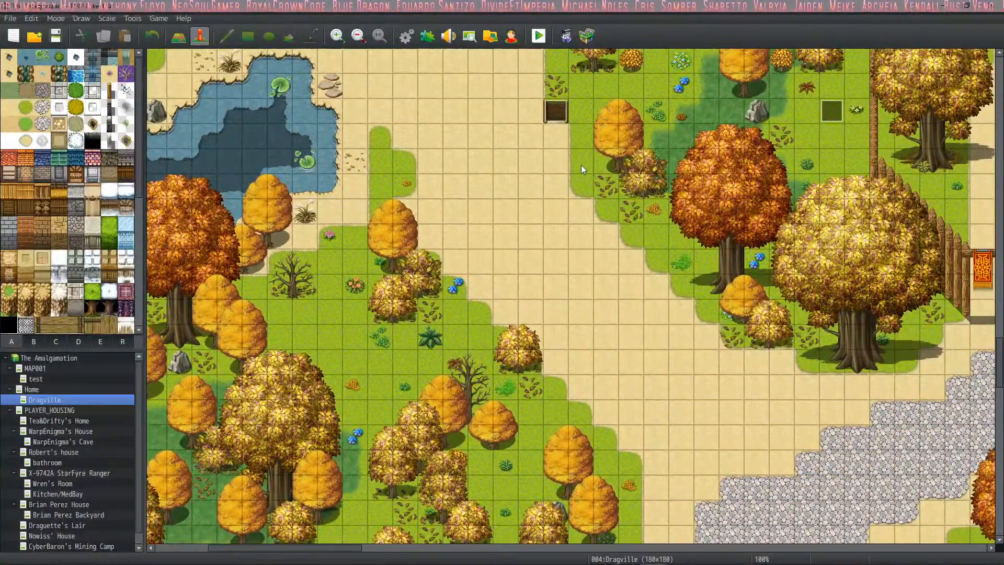
pyautogui.moveTo(581, 164)
pyautogui.mouseDown(button='middle')
pyautogui.moveTo(733, 152)
pyautogui.moveTo(790, 131)
pyautogui.mouseUp(button='middle')
pyautogui.moveTo(732, 159); pyautogui.dragTo(810, 125, button='middle')
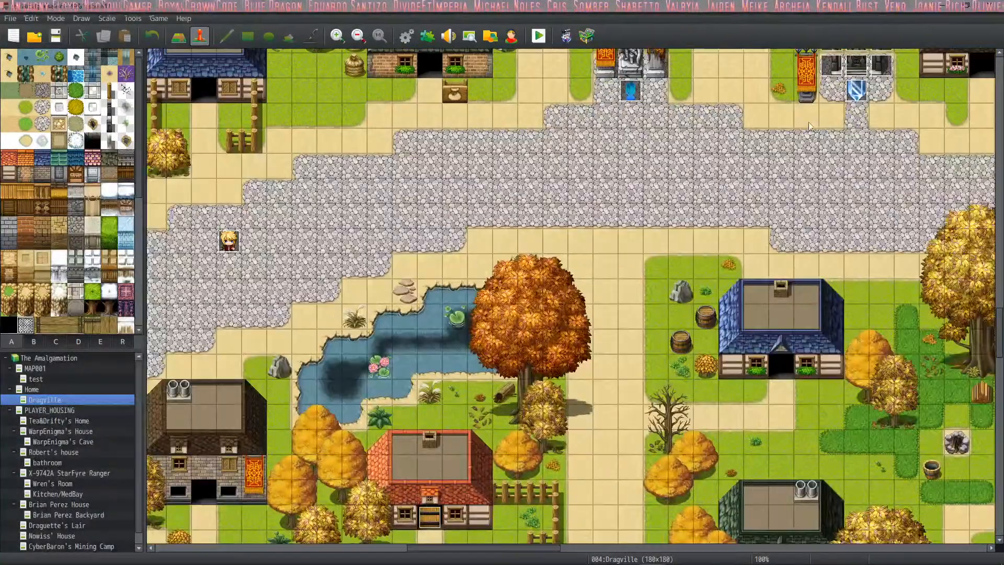
pyautogui.moveTo(538, 170); pyautogui.dragTo(842, 256, button='middle')
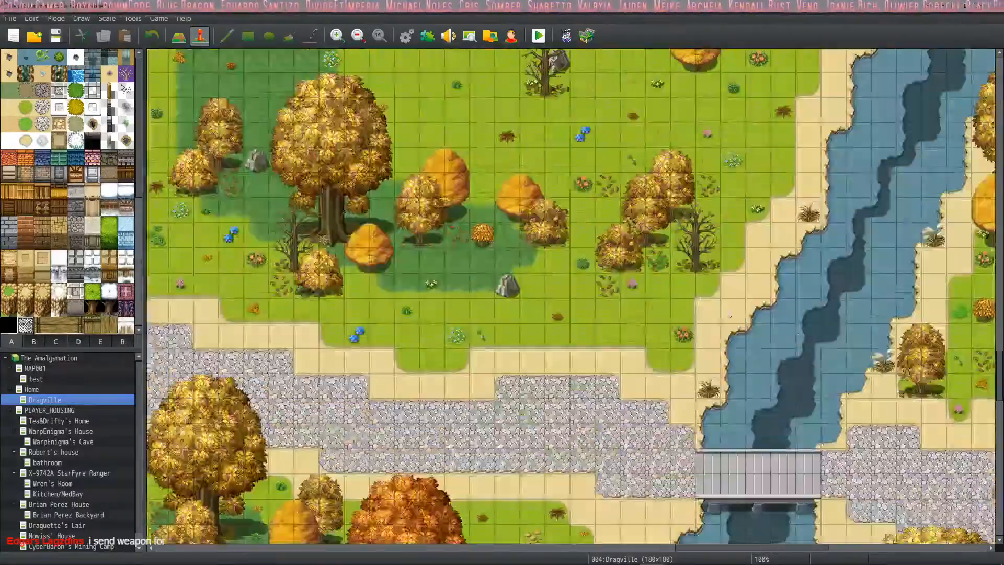
pyautogui.moveTo(556, 276)
pyautogui.mouseDown(button='middle')
pyautogui.moveTo(475, 335)
pyautogui.moveTo(419, 322)
pyautogui.moveTo(403, 278)
pyautogui.moveTo(420, 150)
pyautogui.mouseUp(button='middle')
pyautogui.moveTo(497, 163)
pyautogui.mouseDown(button='middle')
pyautogui.moveTo(733, 141)
pyautogui.moveTo(528, 65)
pyautogui.moveTo(343, 76)
pyautogui.moveTo(263, 139)
pyautogui.moveTo(495, 193)
pyautogui.moveTo(411, 236)
pyautogui.moveTo(418, 172)
pyautogui.moveTo(406, 76)
pyautogui.moveTo(470, 105)
pyautogui.mouseUp(button='middle')
pyautogui.moveTo(522, 137)
pyautogui.mouseDown(button='middle')
pyautogui.moveTo(502, 112)
pyautogui.moveTo(449, 307)
pyautogui.moveTo(511, 262)
pyautogui.moveTo(570, 293)
pyautogui.moveTo(613, 385)
pyautogui.moveTo(543, 389)
pyautogui.moveTo(434, 340)
pyautogui.moveTo(471, 282)
pyautogui.moveTo(721, 246)
pyautogui.moveTo(826, 209)
pyautogui.moveTo(879, 168)
pyautogui.mouseUp(button='middle')
pyautogui.moveTo(860, 242)
pyautogui.mouseDown(button='middle')
pyautogui.moveTo(907, 259)
pyautogui.moveTo(927, 296)
pyautogui.mouseUp(button='middle')
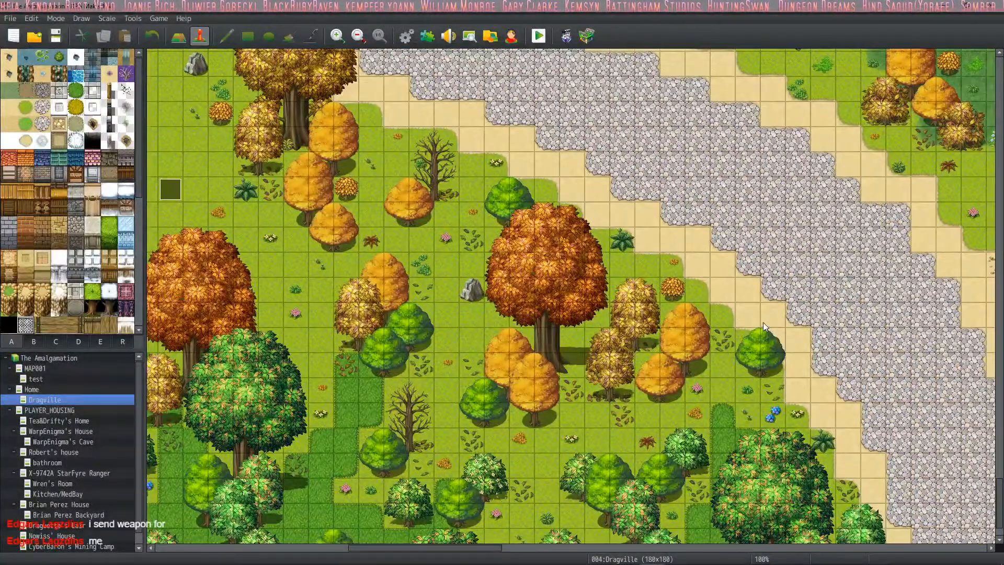
# - Examine Dragville's winding stone road, the river around the bridge and the woodland up to the fenced orchard
pyautogui.moveTo(725, 311)
pyautogui.mouseDown(button='middle')
pyautogui.moveTo(790, 324)
pyautogui.moveTo(829, 434)
pyautogui.moveTo(910, 293)
pyautogui.moveTo(862, 235)
pyautogui.moveTo(737, 157)
pyautogui.moveTo(976, 205)
pyautogui.moveTo(839, 190)
pyautogui.moveTo(777, 200)
pyautogui.mouseUp(button='middle')
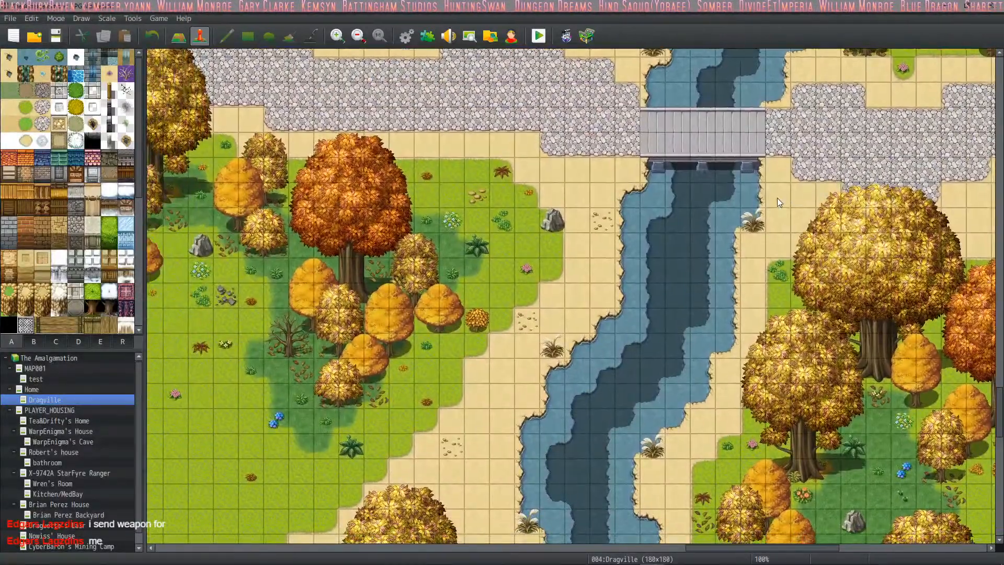
pyautogui.moveTo(678, 253); pyautogui.dragTo(774, 183, button='middle')
pyautogui.moveTo(775, 296)
pyautogui.mouseDown(button='middle')
pyautogui.moveTo(815, 261)
pyautogui.moveTo(753, 178)
pyautogui.mouseUp(button='middle')
pyautogui.moveTo(685, 194)
pyautogui.mouseDown(button='middle')
pyautogui.moveTo(675, 188)
pyautogui.moveTo(707, 141)
pyautogui.mouseUp(button='middle')
pyautogui.moveTo(632, 158)
pyautogui.mouseDown(button='middle')
pyautogui.moveTo(680, 115)
pyautogui.moveTo(746, 89)
pyautogui.moveTo(748, 98)
pyautogui.mouseUp(button='middle')
pyautogui.moveTo(762, 145)
pyautogui.mouseDown(button='middle')
pyautogui.moveTo(753, 89)
pyautogui.moveTo(591, 25)
pyautogui.moveTo(760, 48)
pyautogui.moveTo(785, 63)
pyautogui.moveTo(744, 125)
pyautogui.moveTo(856, 68)
pyautogui.moveTo(670, 66)
pyautogui.moveTo(557, 124)
pyautogui.moveTo(466, 230)
pyautogui.moveTo(523, 106)
pyautogui.moveTo(497, 212)
pyautogui.moveTo(594, 400)
pyautogui.moveTo(557, 257)
pyautogui.mouseUp(button='middle')
pyautogui.moveTo(556, 257)
pyautogui.mouseDown(button='middle')
pyautogui.moveTo(533, 267)
pyautogui.moveTo(476, 421)
pyautogui.moveTo(502, 429)
pyautogui.moveTo(523, 387)
pyautogui.mouseUp(button='middle')
pyautogui.moveTo(526, 380)
pyautogui.mouseDown(button='middle')
pyautogui.moveTo(525, 478)
pyautogui.moveTo(528, 403)
pyautogui.moveTo(643, 335)
pyautogui.moveTo(674, 251)
pyautogui.moveTo(537, 102)
pyautogui.moveTo(546, 85)
pyautogui.mouseUp(button='middle')
pyautogui.moveTo(565, 188)
pyautogui.mouseDown(button='middle')
pyautogui.moveTo(620, 91)
pyautogui.moveTo(700, 183)
pyautogui.moveTo(650, 475)
pyautogui.moveTo(651, 419)
pyautogui.mouseUp(button='middle')
pyautogui.moveTo(650, 413)
pyautogui.mouseDown(button='middle')
pyautogui.moveTo(644, 481)
pyautogui.moveTo(672, 492)
pyautogui.moveTo(659, 515)
pyautogui.moveTo(689, 517)
pyautogui.moveTo(727, 442)
pyautogui.moveTo(821, 366)
pyautogui.moveTo(695, 126)
pyautogui.moveTo(364, 410)
pyautogui.moveTo(387, 408)
pyautogui.mouseUp(button='middle')
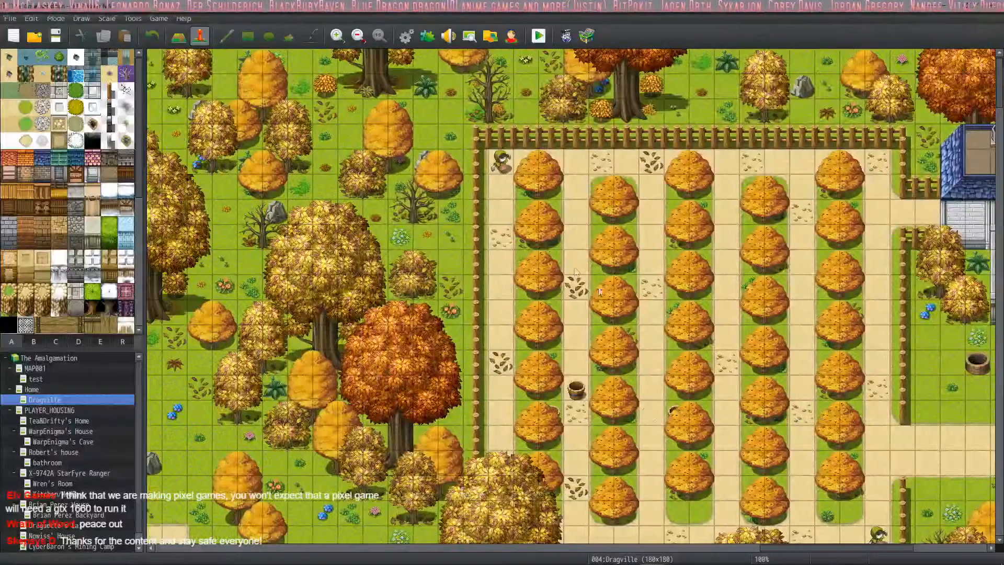
# - Examine the fenced orchard and its surroundings, and the deep water area holding the three crystal events
pyautogui.moveTo(609, 302)
pyautogui.mouseDown(button='middle')
pyautogui.moveTo(528, 314)
pyautogui.moveTo(423, 288)
pyautogui.mouseUp(button='middle')
pyautogui.moveTo(587, 263)
pyautogui.mouseDown(button='middle')
pyautogui.moveTo(502, 283)
pyautogui.moveTo(476, 439)
pyautogui.moveTo(489, 501)
pyautogui.moveTo(505, 431)
pyautogui.mouseUp(button='middle')
pyautogui.moveTo(507, 424)
pyautogui.mouseDown(button='middle')
pyautogui.moveTo(545, 497)
pyautogui.moveTo(639, 537)
pyautogui.moveTo(887, 446)
pyautogui.moveTo(601, 377)
pyautogui.mouseUp(button='middle')
pyautogui.moveTo(577, 369)
pyautogui.mouseDown(button='middle')
pyautogui.moveTo(815, 353)
pyautogui.moveTo(855, 341)
pyautogui.moveTo(845, 249)
pyautogui.moveTo(680, 262)
pyautogui.moveTo(636, 209)
pyautogui.moveTo(562, 158)
pyautogui.moveTo(388, 278)
pyautogui.moveTo(418, 279)
pyautogui.mouseUp(button='middle')
pyautogui.moveTo(529, 275)
pyautogui.mouseDown(button='middle')
pyautogui.moveTo(653, 413)
pyautogui.moveTo(785, 324)
pyautogui.moveTo(564, 73)
pyautogui.moveTo(533, 219)
pyautogui.mouseUp(button='middle')
pyautogui.moveTo(513, 367)
pyautogui.mouseDown(button='middle')
pyautogui.moveTo(487, 362)
pyautogui.moveTo(476, 285)
pyautogui.moveTo(492, 218)
pyautogui.mouseUp(button='middle')
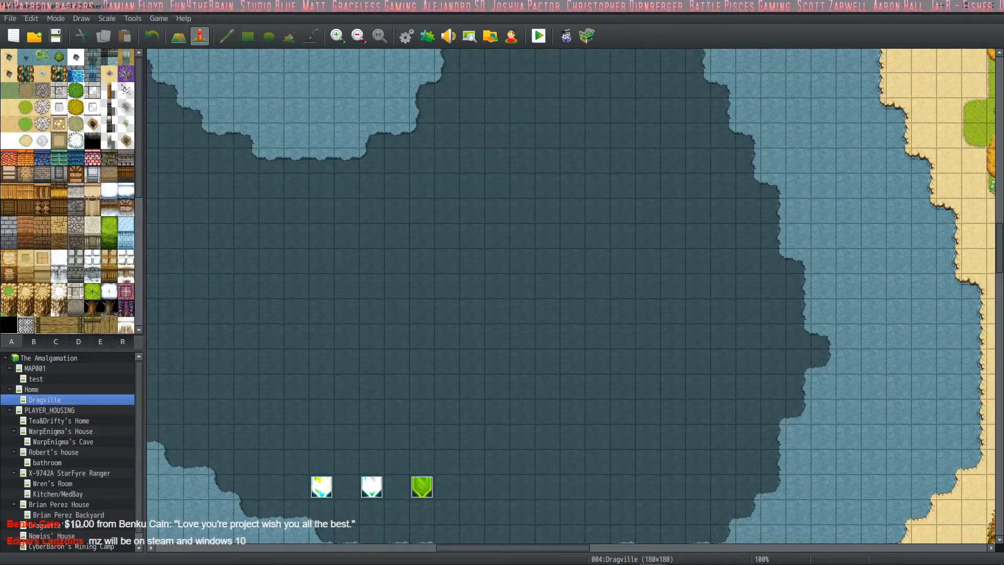
pyautogui.scroll(1, 168, 189)
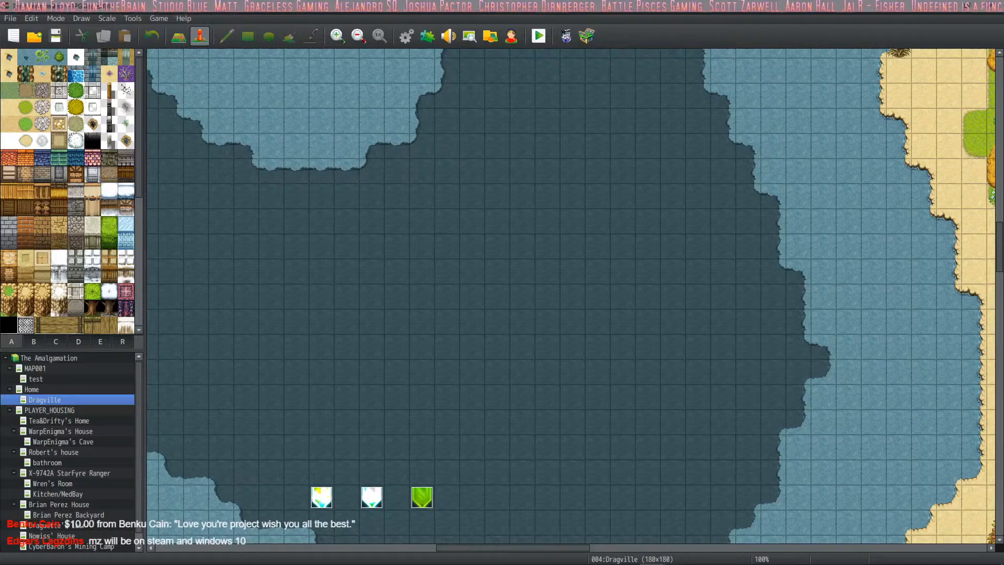